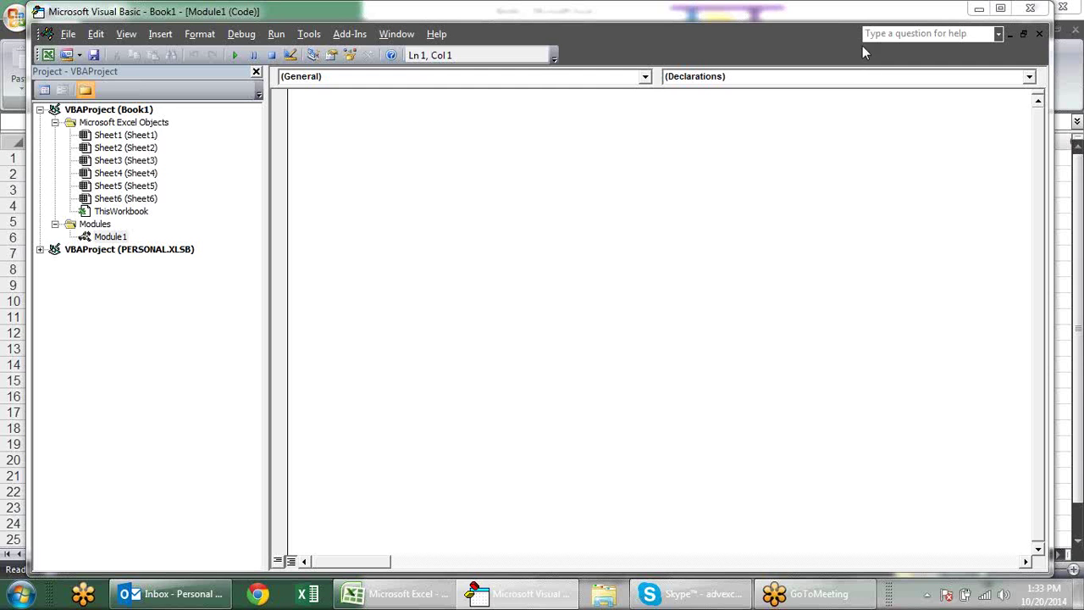
Minimize and restore the VBA editor, then switch over to the Book1 workbook.
click(838, 53)
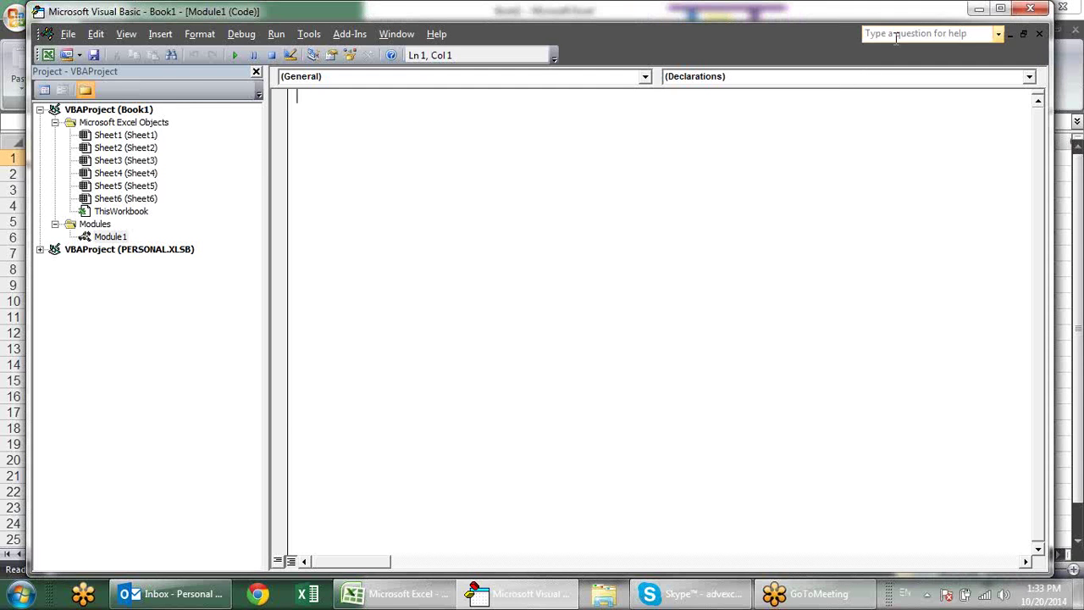
click(978, 12)
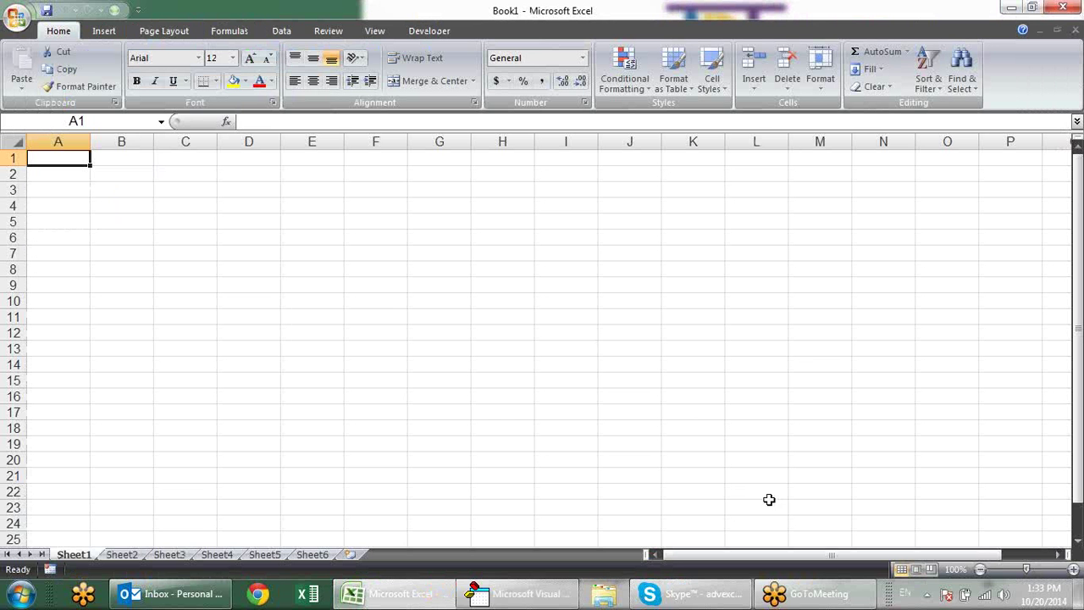
click(520, 593)
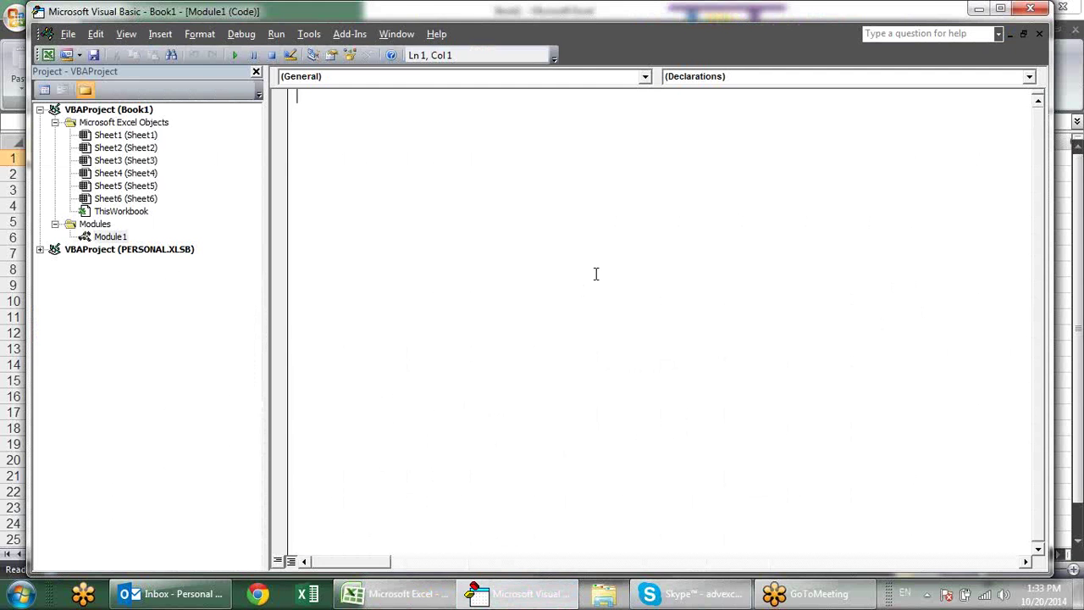
key(alt+F11)
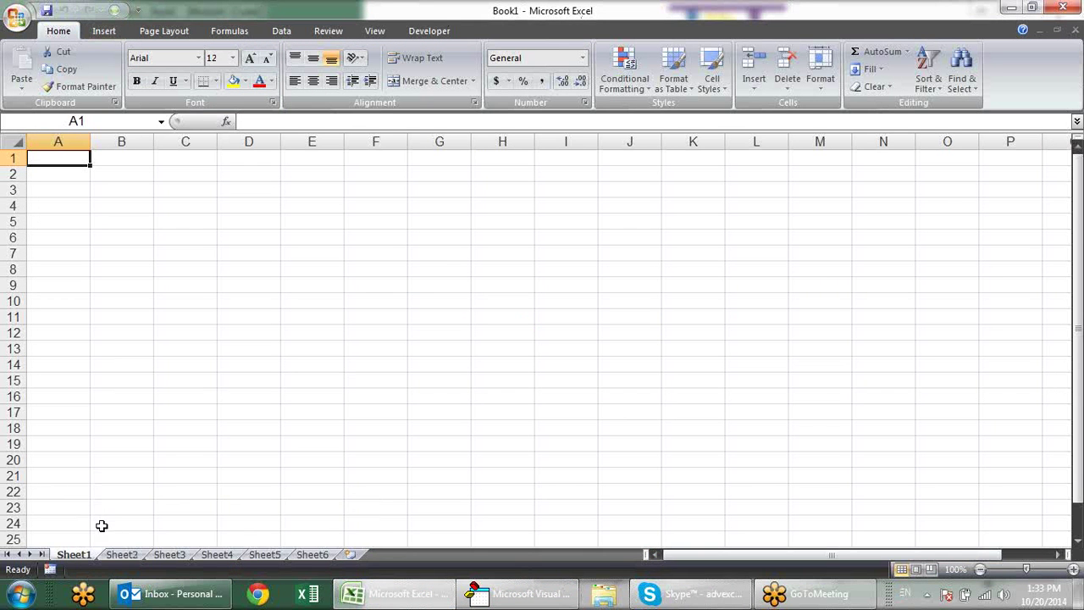
Cycle through the worksheets back to Sheet1, click cells B6 and D6, and return to the editor.
key(ctrl+Page_Down)
key(ctrl+Page_Down)
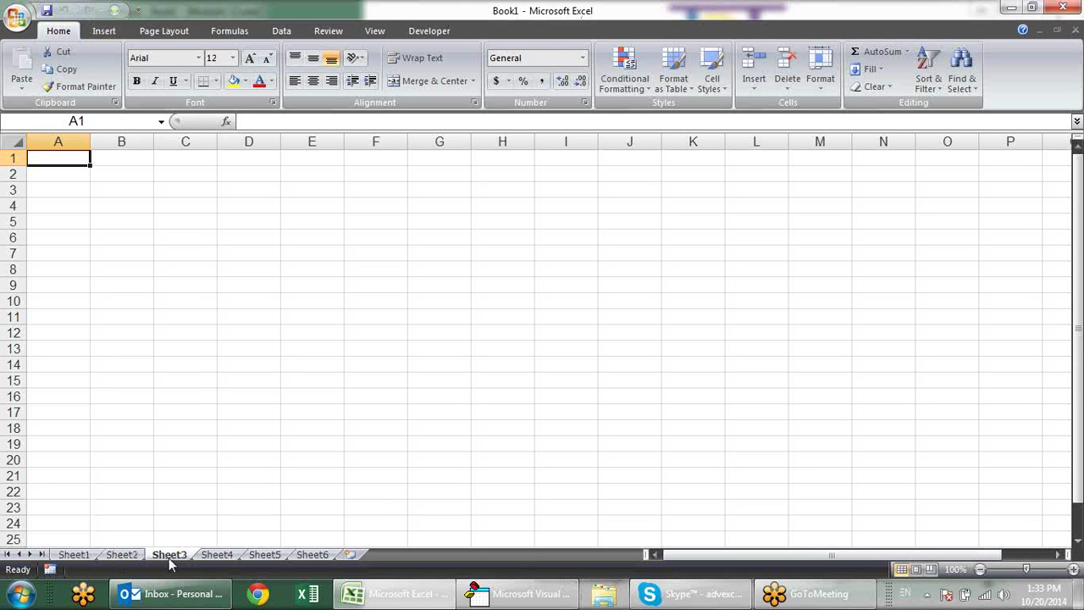
key(ctrl+Page_Down)
click(68, 555)
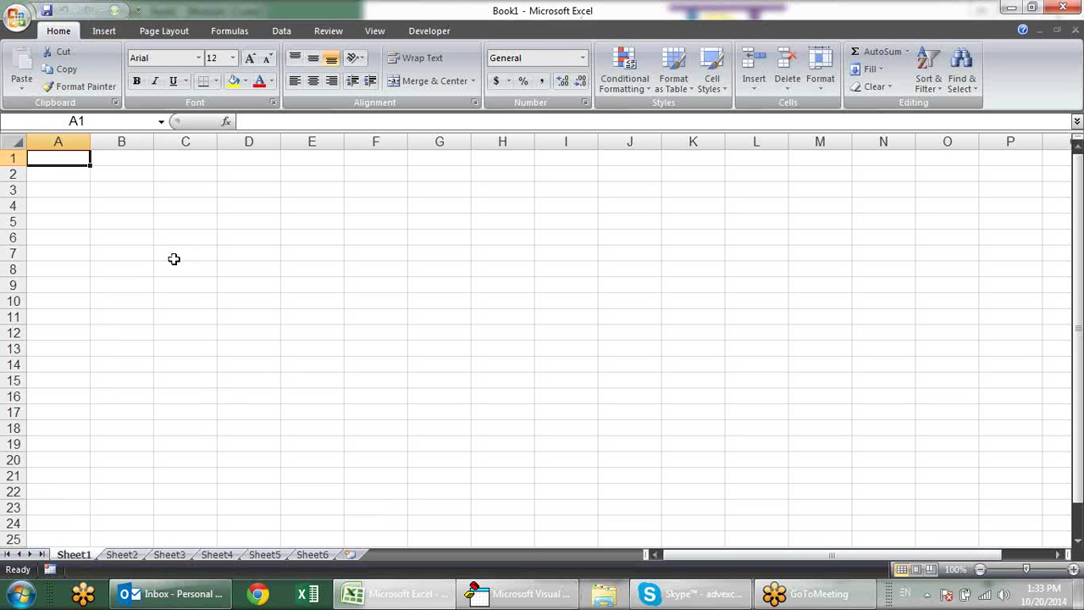
click(115, 171)
click(133, 240)
click(221, 236)
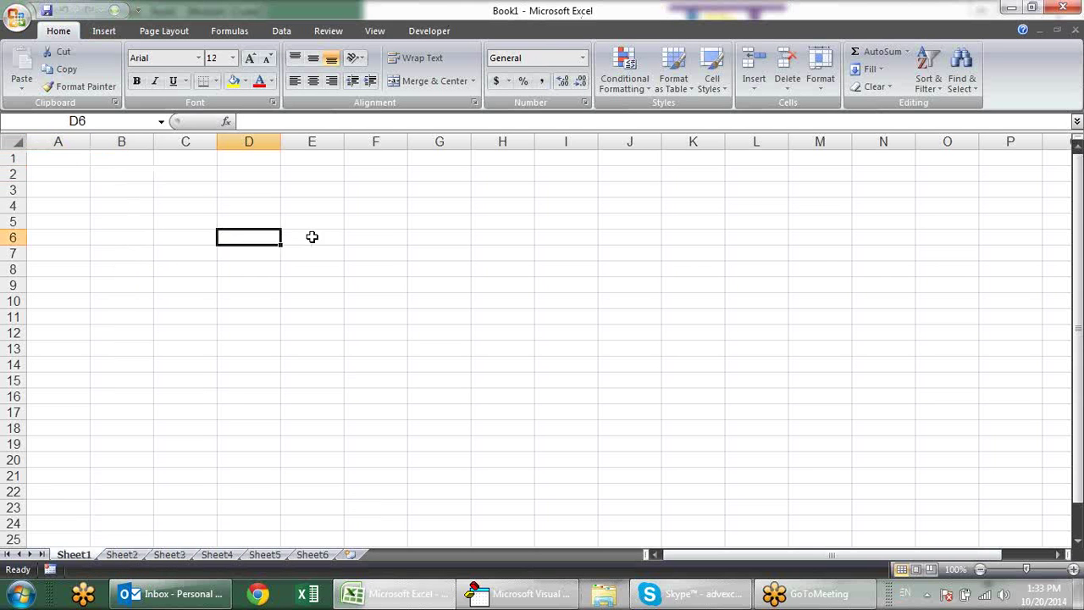
key(alt+F11)
Write Sub a containing the statement Range("A1").Select in Module1.
text(su)
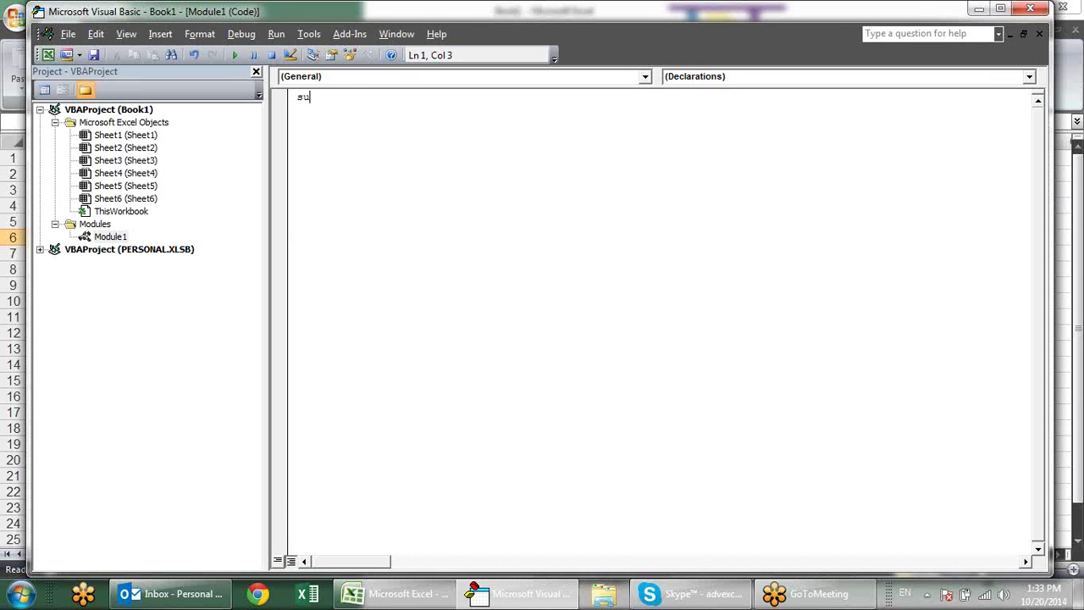
text(b a)
key(Return)
key(Return)
key(Return)
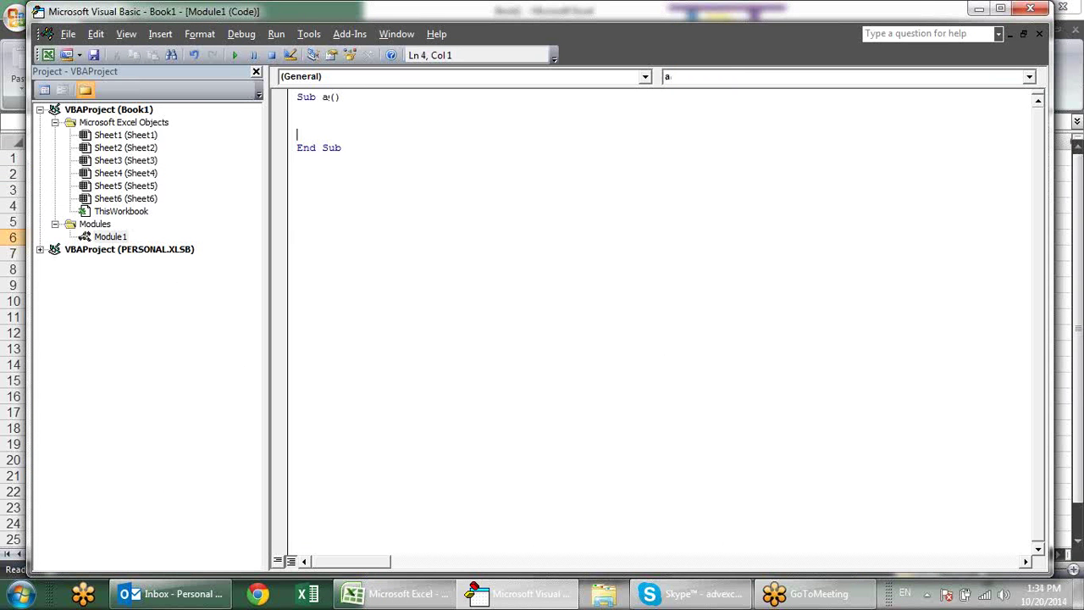
click(297, 109)
key(Return)
text(range)
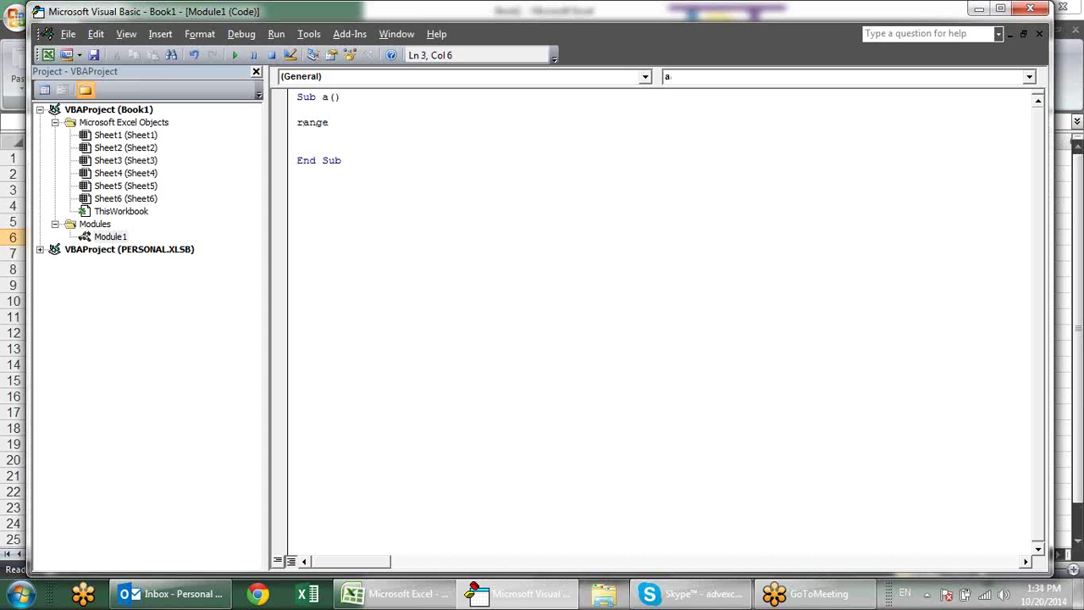
text(("A)
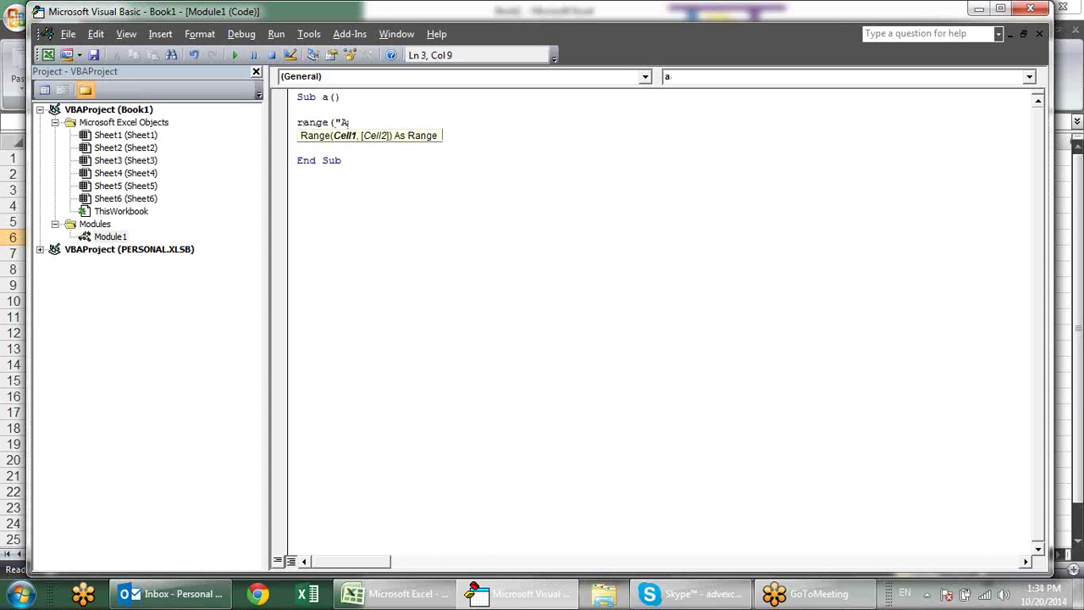
text(1")
text())
key(BackSpace)
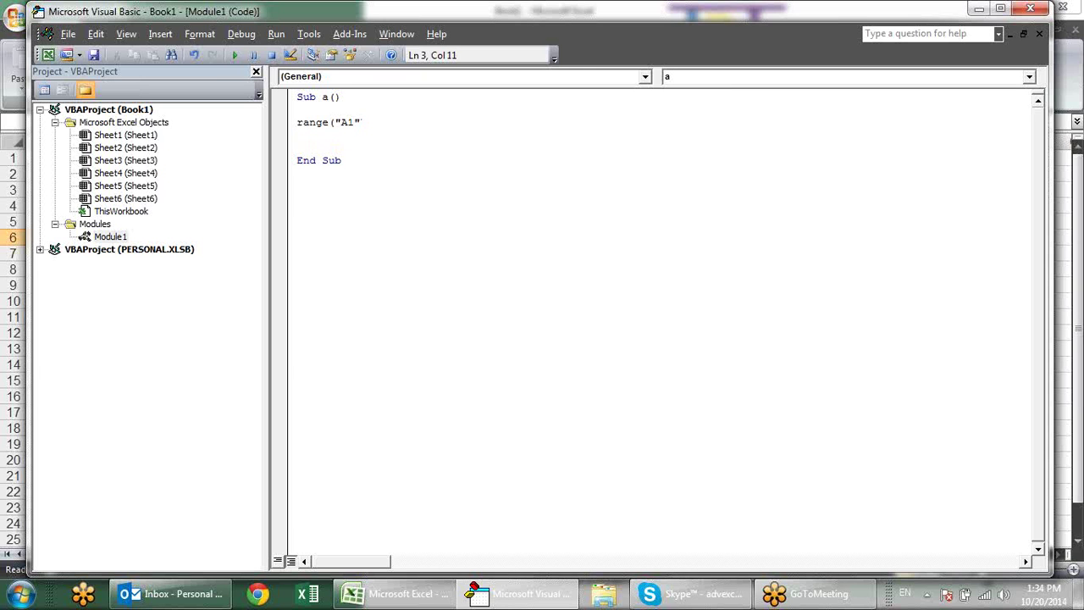
text())
text(.sel)
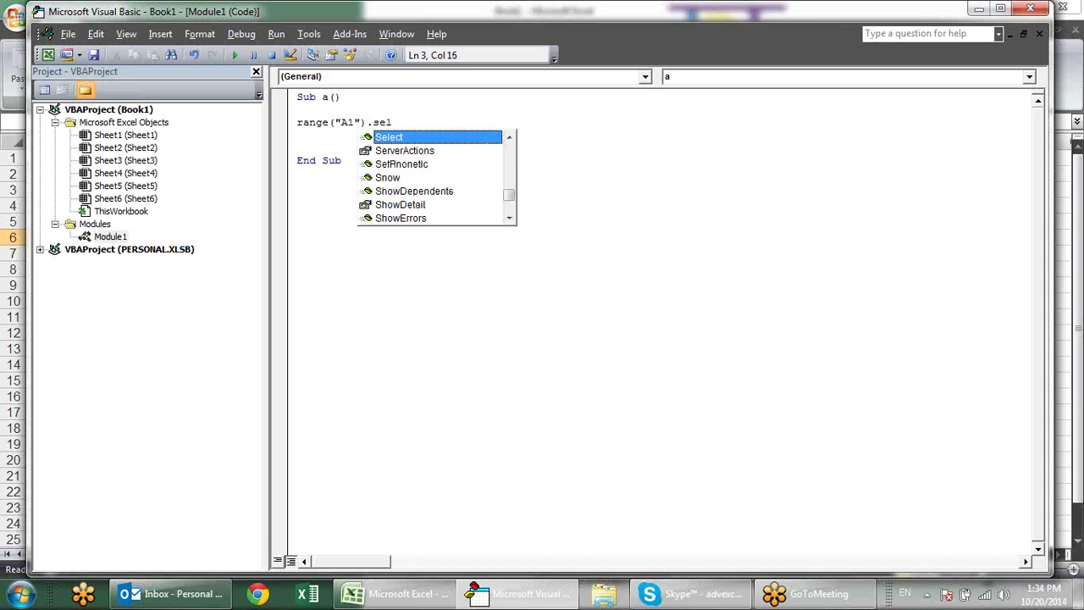
key(Tab)
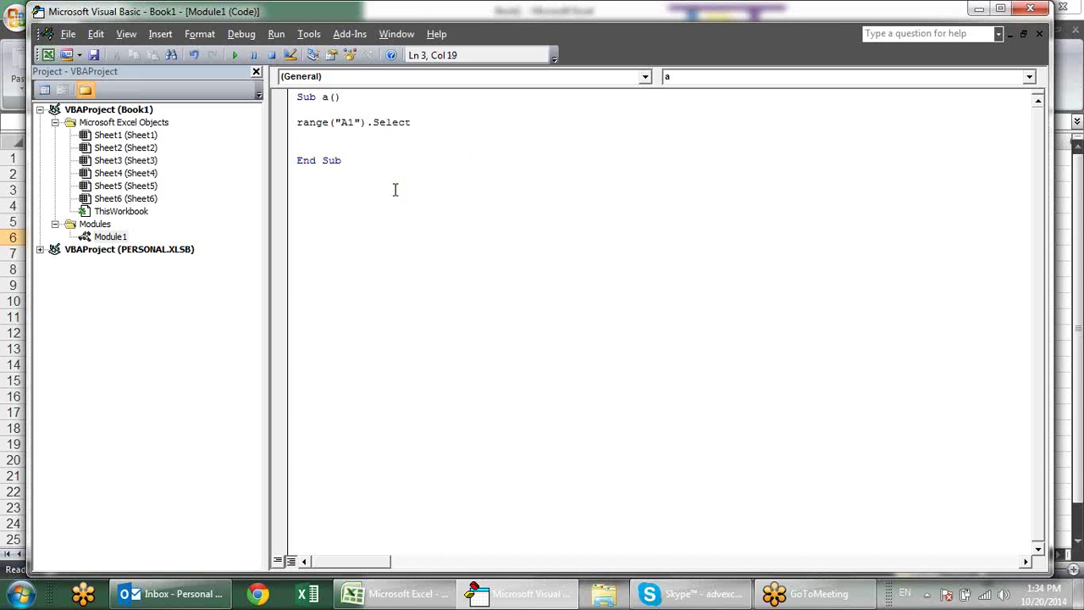
Run the Sub a macro and check its effect on the worksheet.
key(alt+F11)
drag(449, 296, 448, 312)
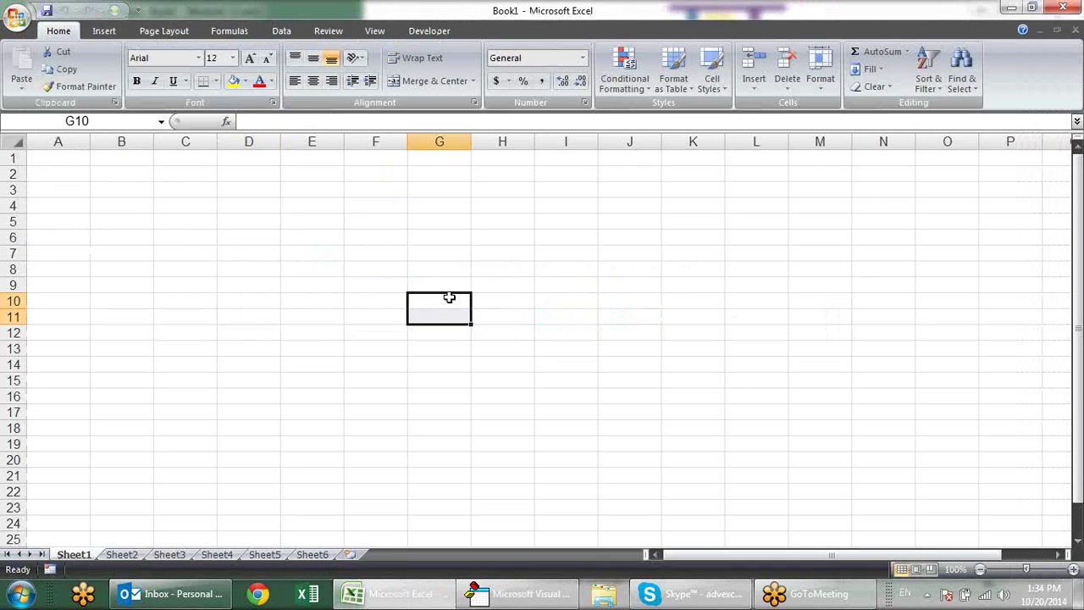
key(alt+F11)
key(alt+F11)
click(435, 235)
key(alt+Tab)
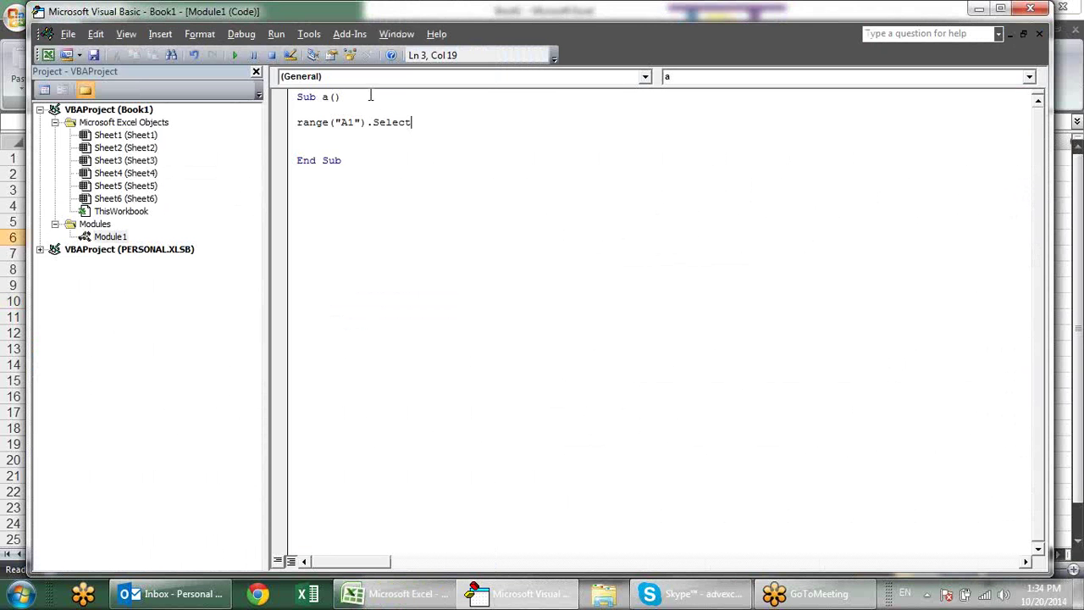
click(234, 55)
key(alt+F11)
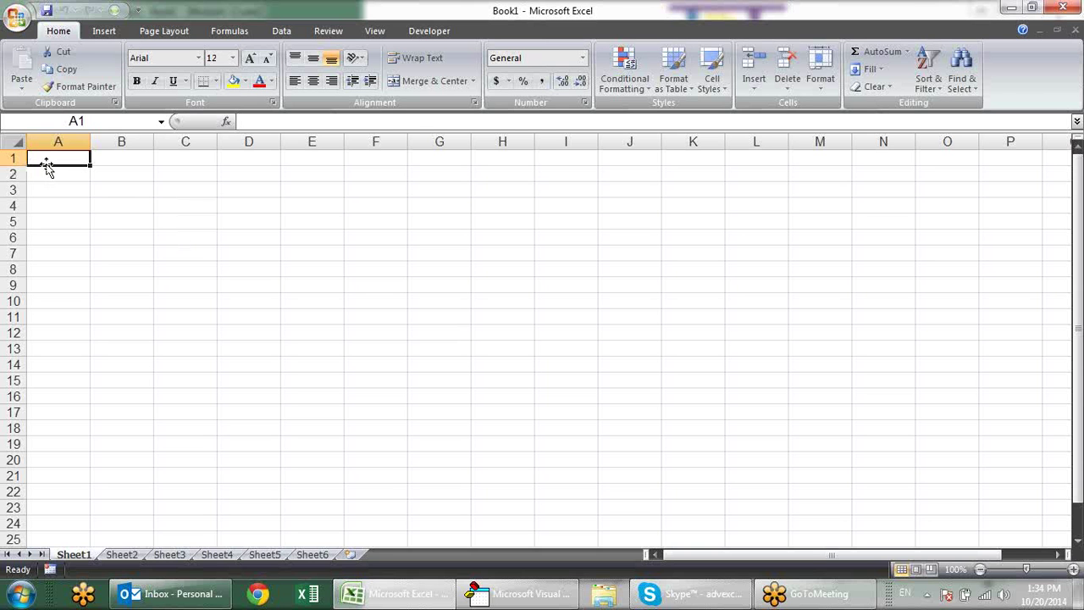
key(alt+F11)
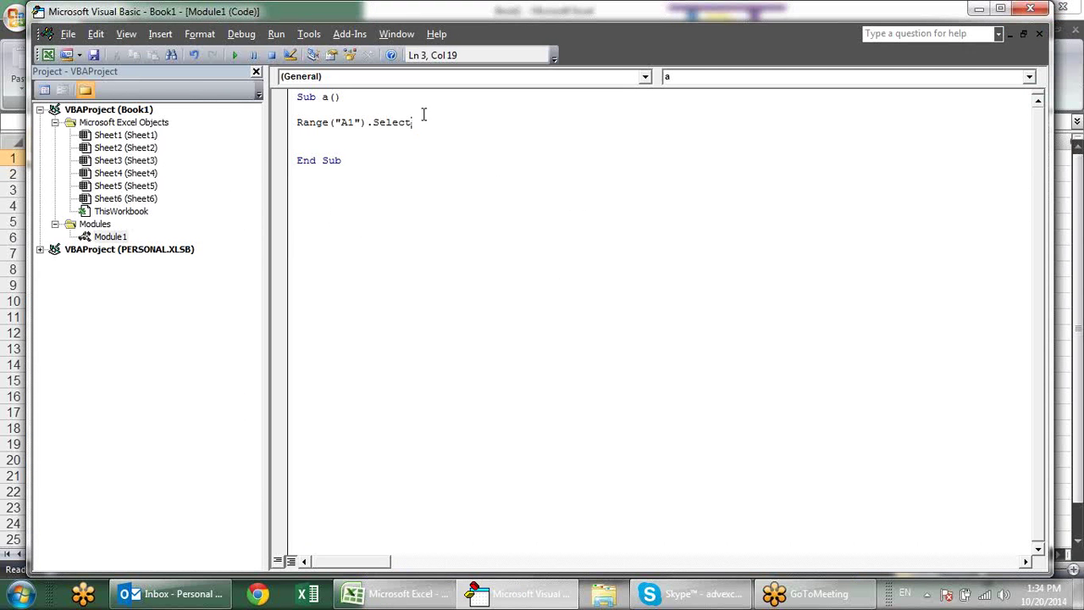
Replace .Select with .Value="Hi" on the Range("A1") line, browsing the member list along the way.
drag(421, 122, 366, 125)
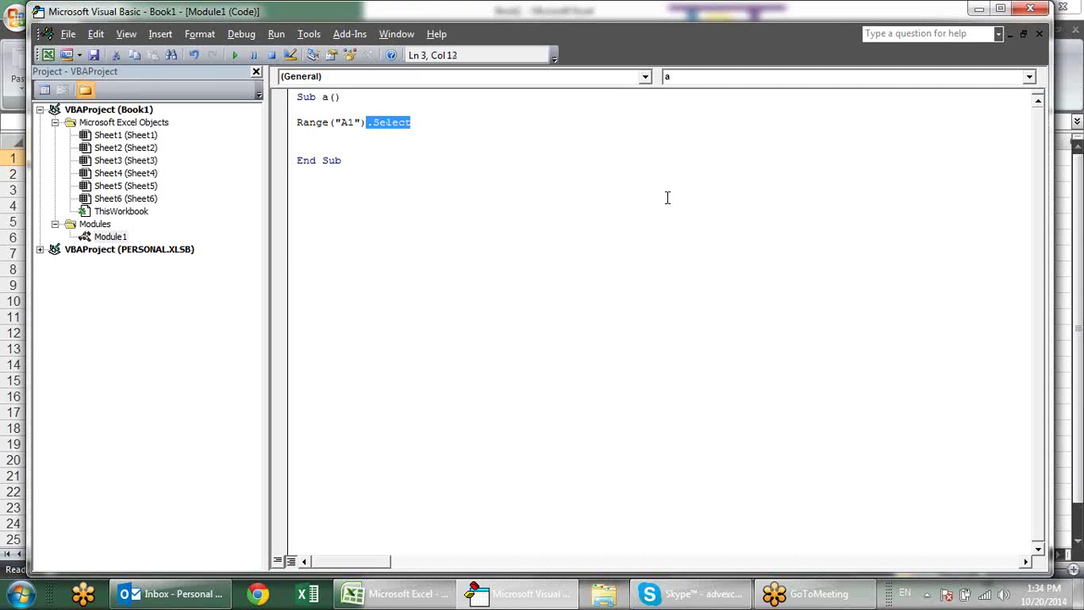
text(.)
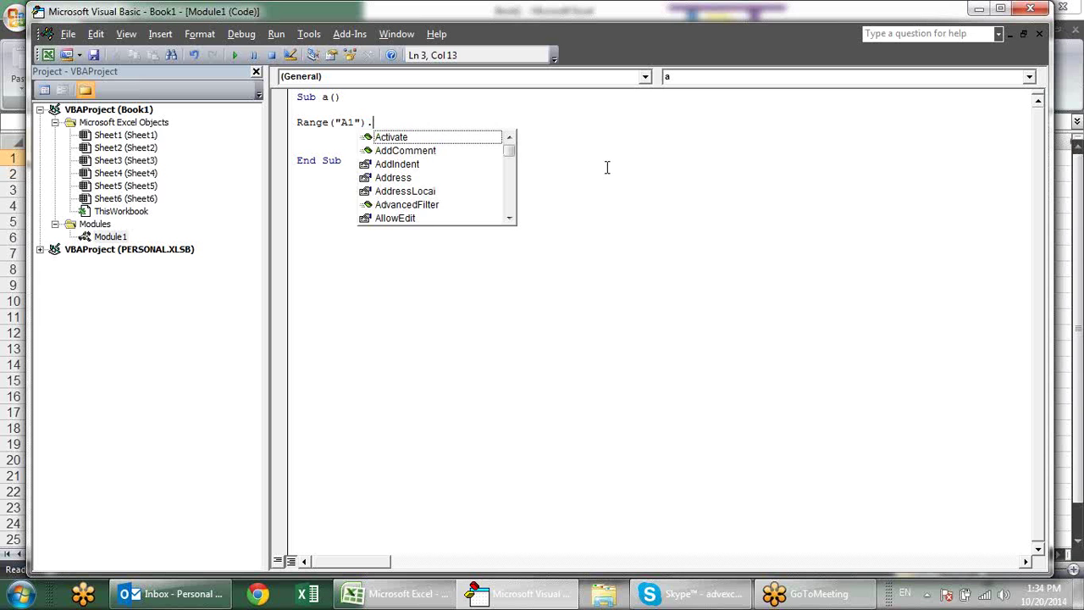
drag(509, 152, 512, 210)
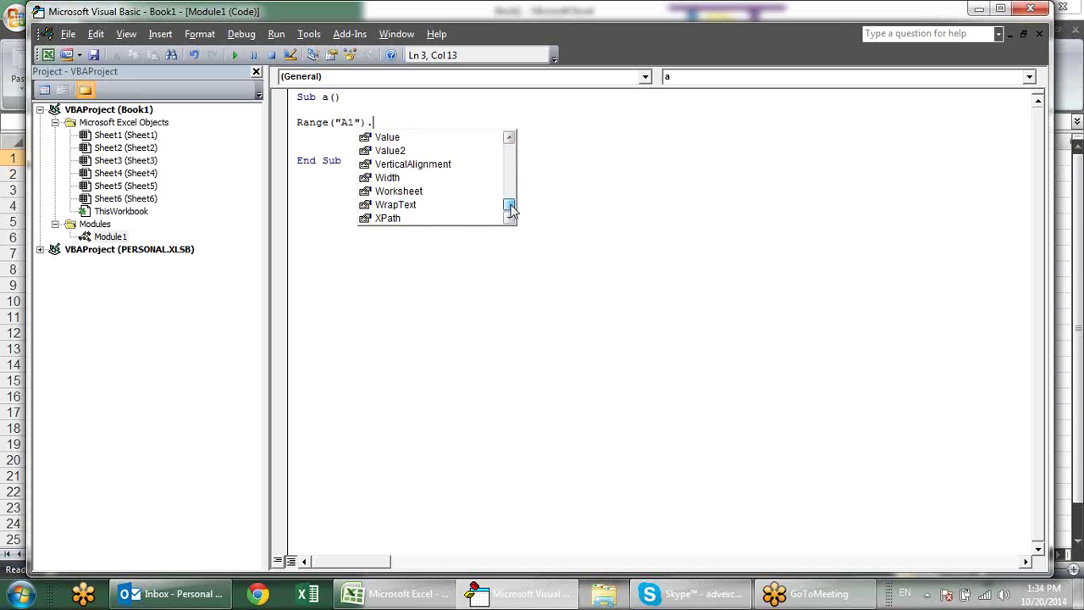
drag(512, 210, 509, 157)
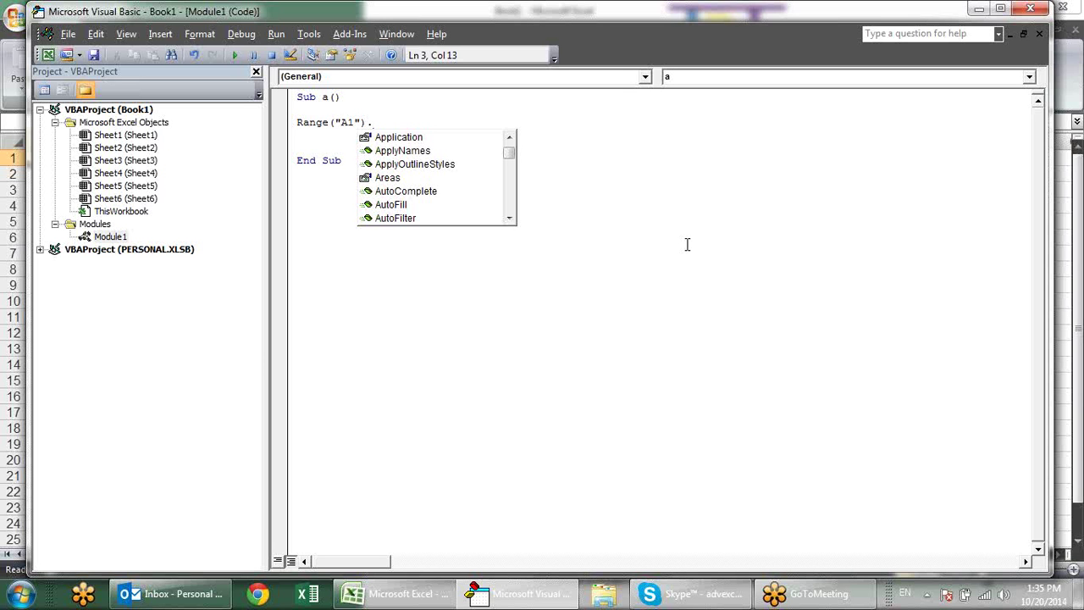
text(s)
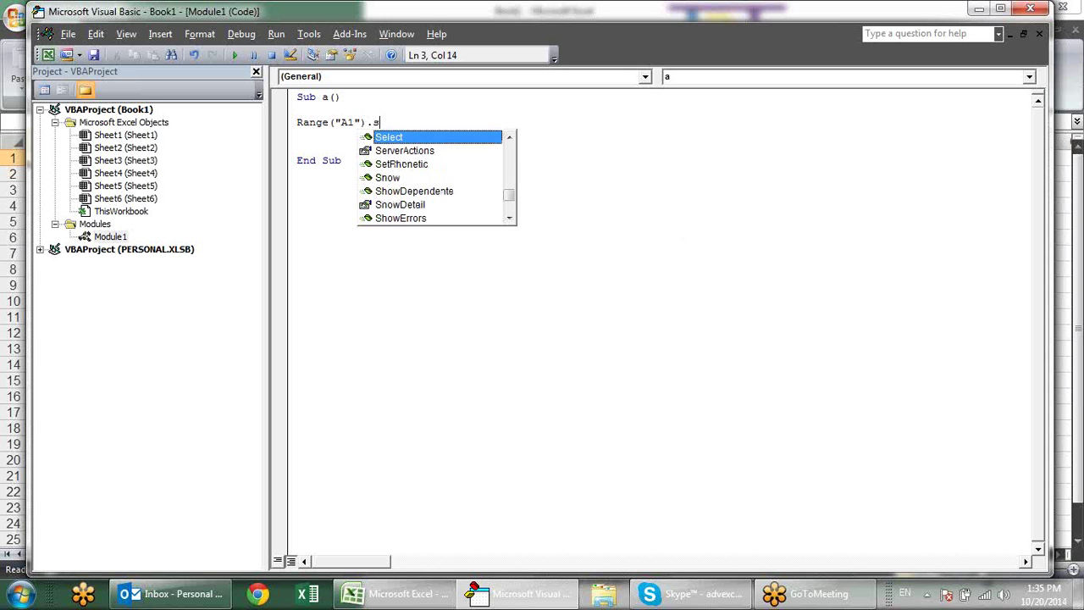
text(le)
key(Tab)
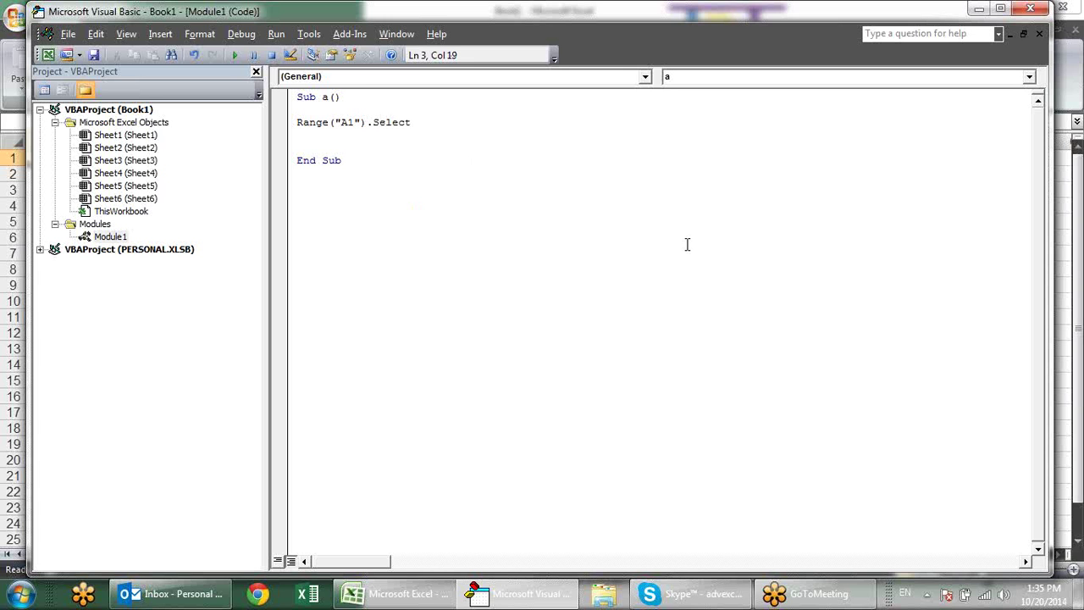
key(BackSpace)
key(BackSpace)
key(BackSpace)
key(BackSpace)
key(BackSpace)
key(BackSpace)
text(value)
text(=")
text(Hi)
text(")
Run Sub a so cell A1 reads Hi, then come back to the code.
key(Return)
click(435, 122)
key(F5)
key(alt+F11)
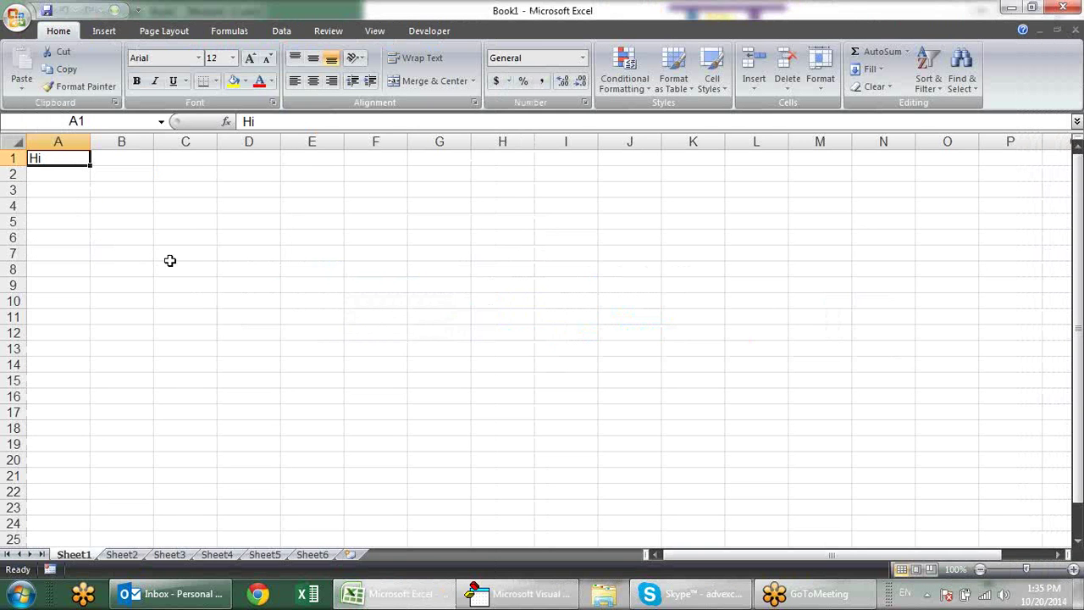
key(alt+F11)
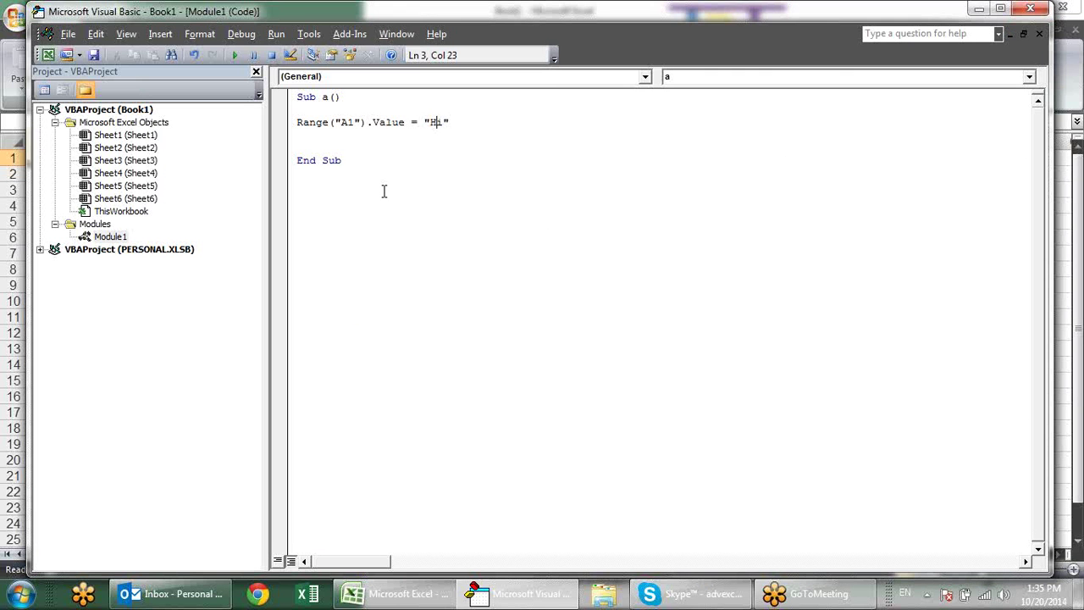
Start a new Function abc() declaration below the Sub a macro.
click(374, 201)
key(Return)
text(function)
text( abc)
text(())
key(Return)
key(Return)
key(Return)
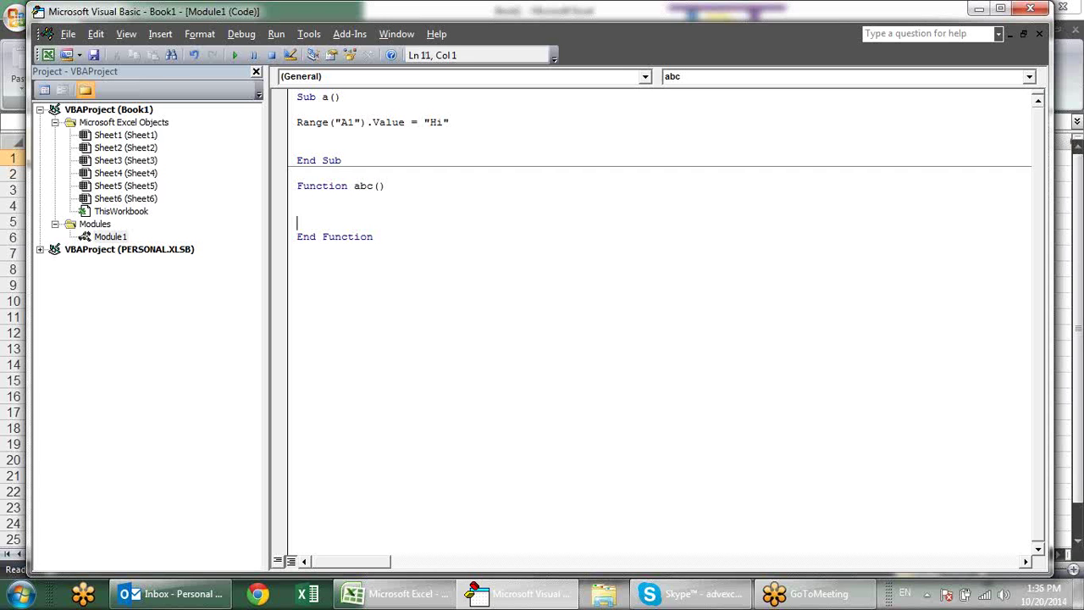
Make the abc function return "Hi" by adding abc = "Hi" to its body.
text(abc)
text( = )
text("Hi)
text(")
click(377, 200)
Enter the formula =abc() in cell E6 on Sheet1.
key(alt+F11)
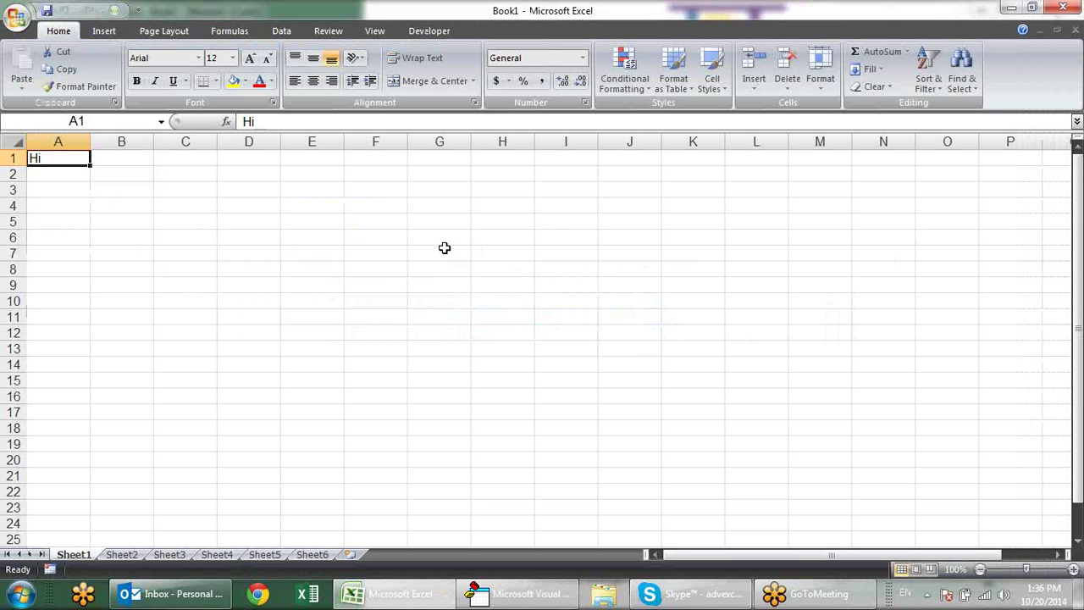
click(303, 239)
text(=)
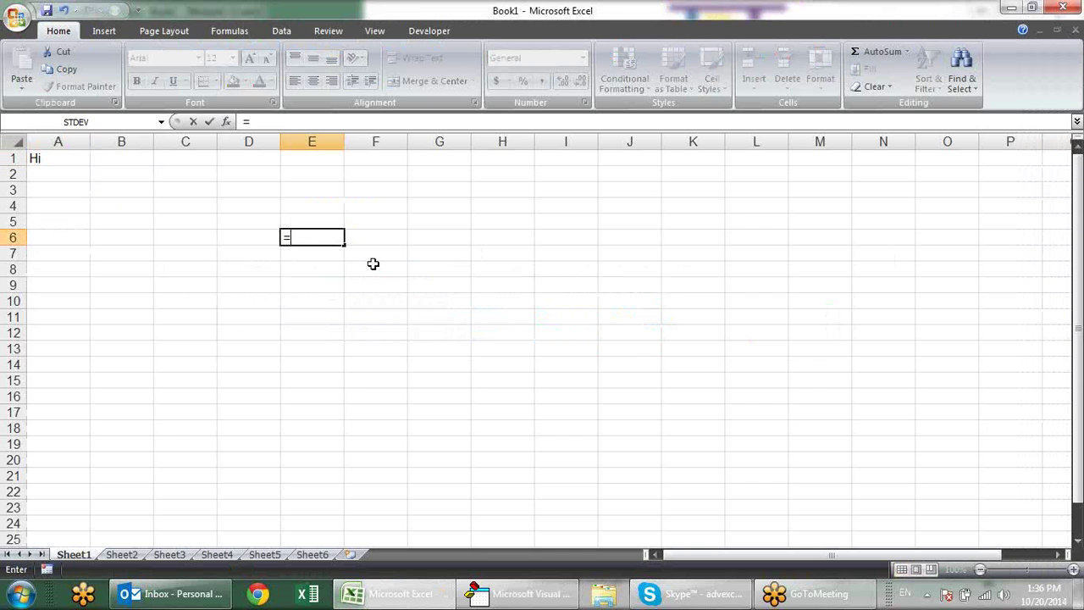
text(fi)
key(BackSpace)
key(BackSpace)
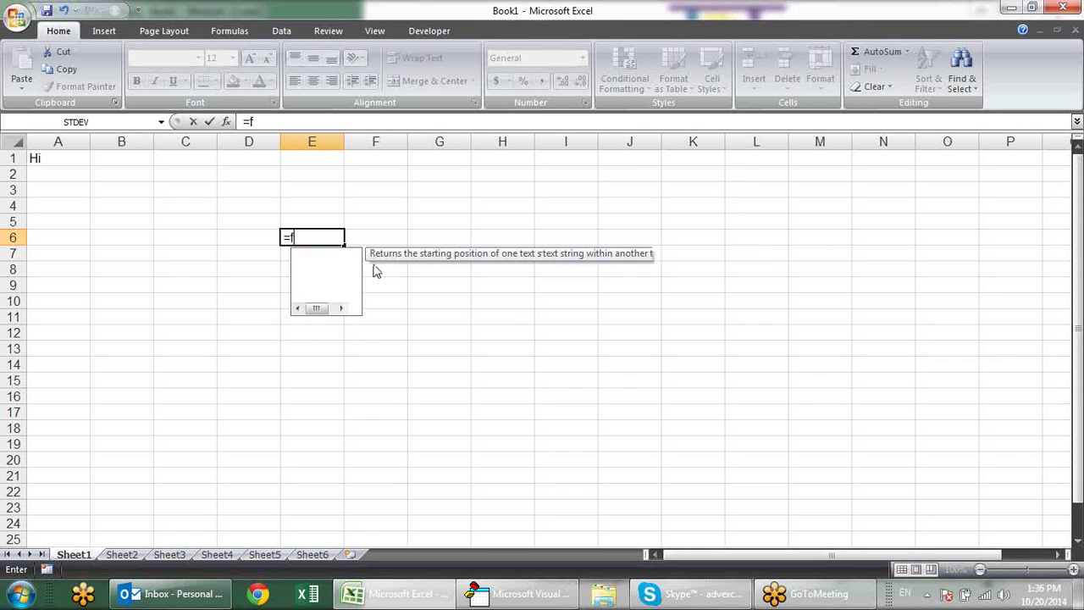
text(abc()
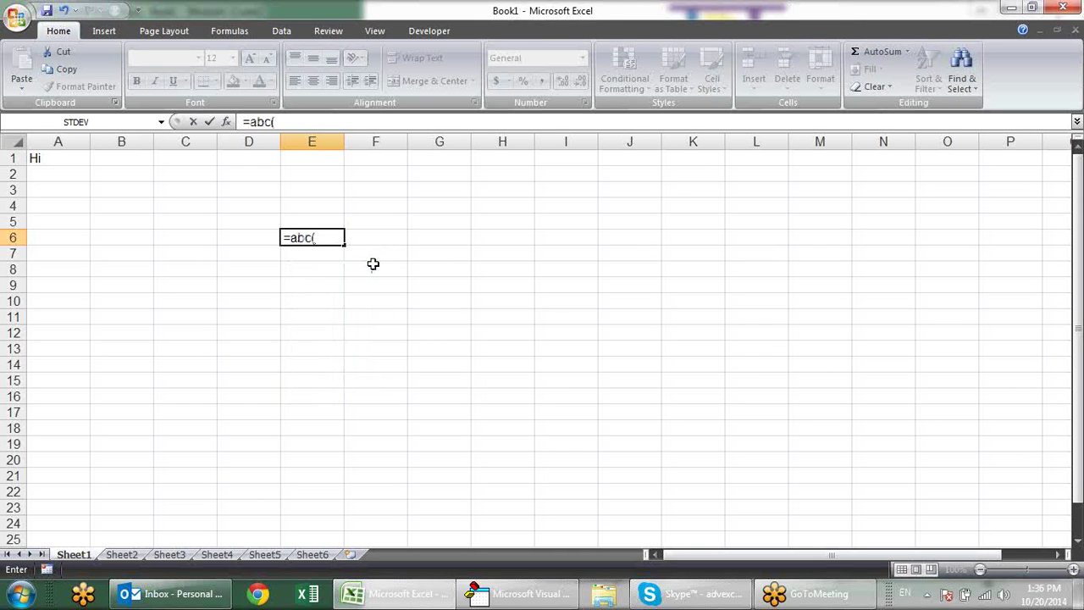
text())
key(Return)
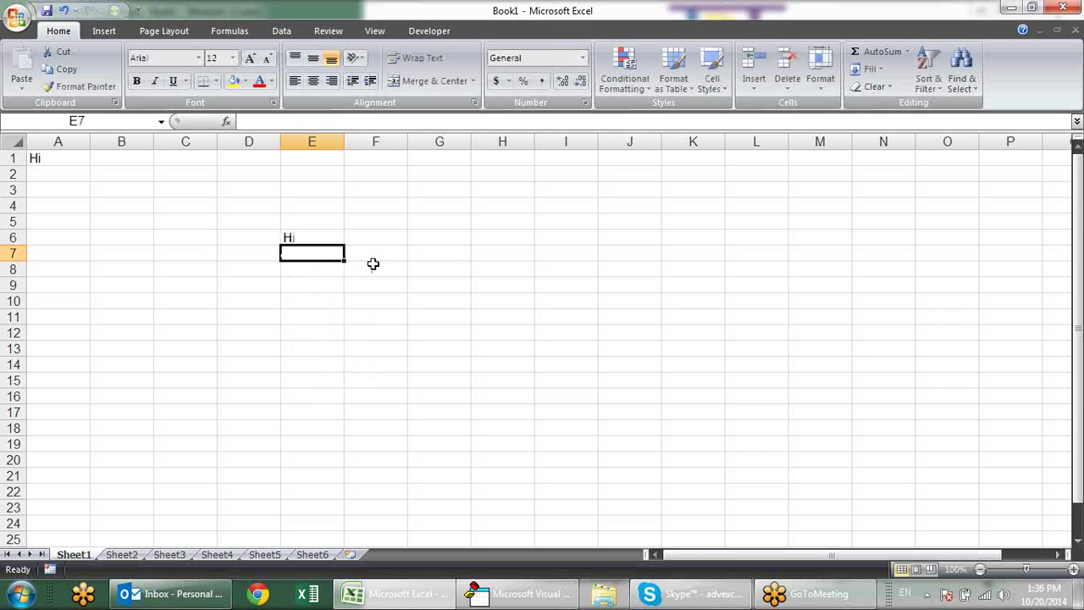
Inspect E6's =abc() formula, selecting a few cell ranges along the way.
key(Up)
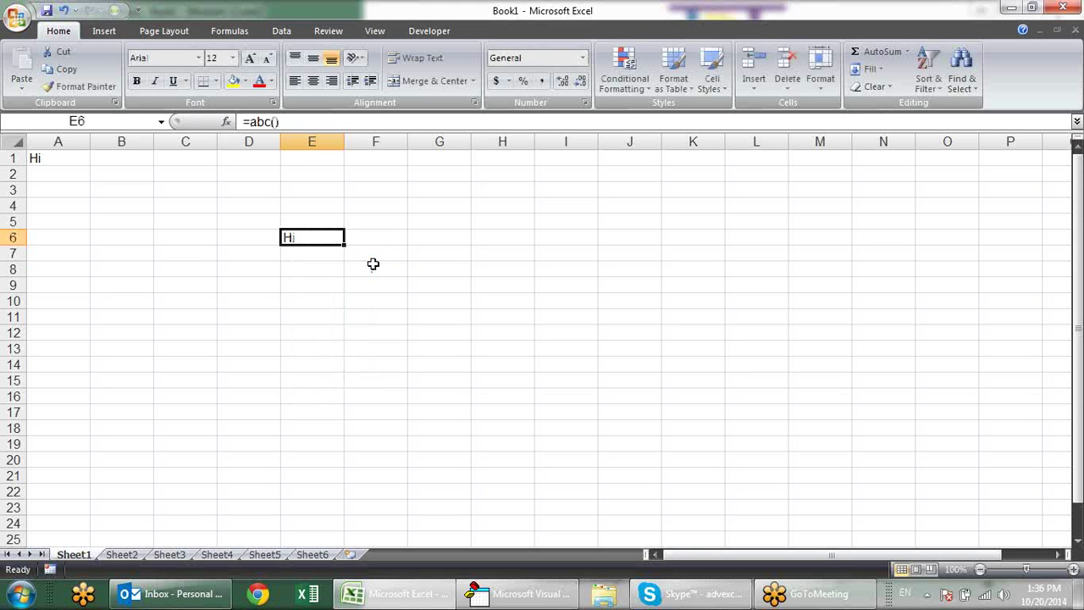
key(F2)
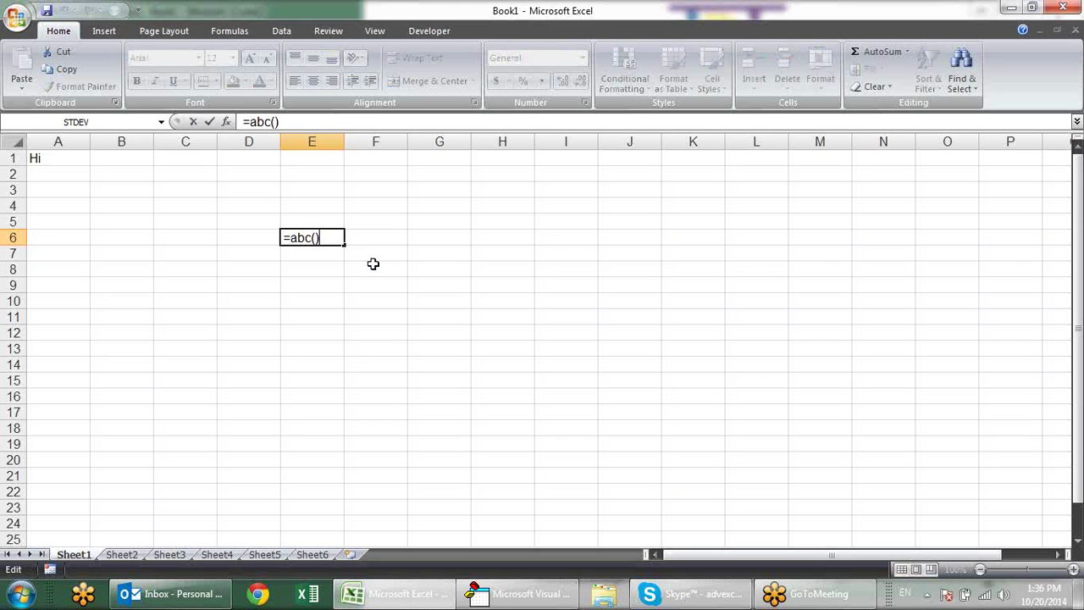
key(Escape)
click(181, 194)
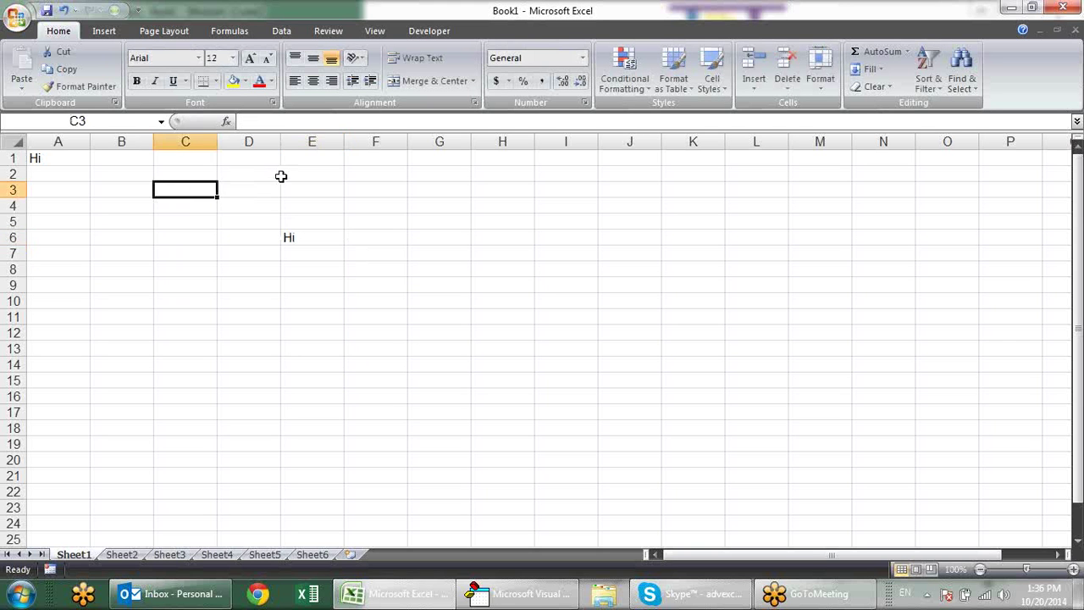
drag(282, 174, 415, 231)
mouse_move(585, 415)
mouse_down()
mouse_move(443, 347)
mouse_move(437, 332)
mouse_up()
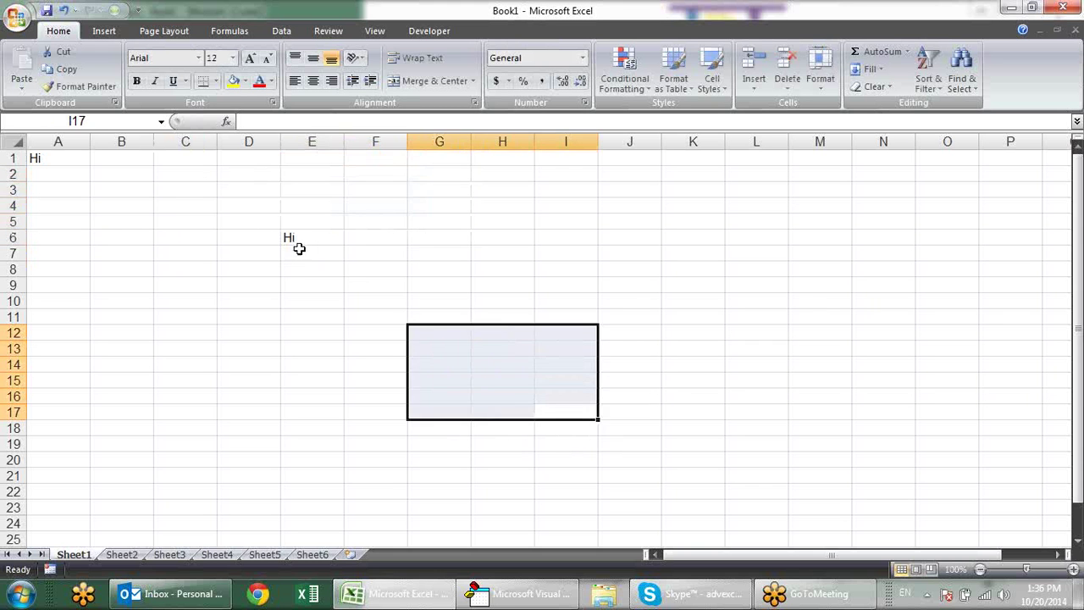
drag(178, 208, 492, 228)
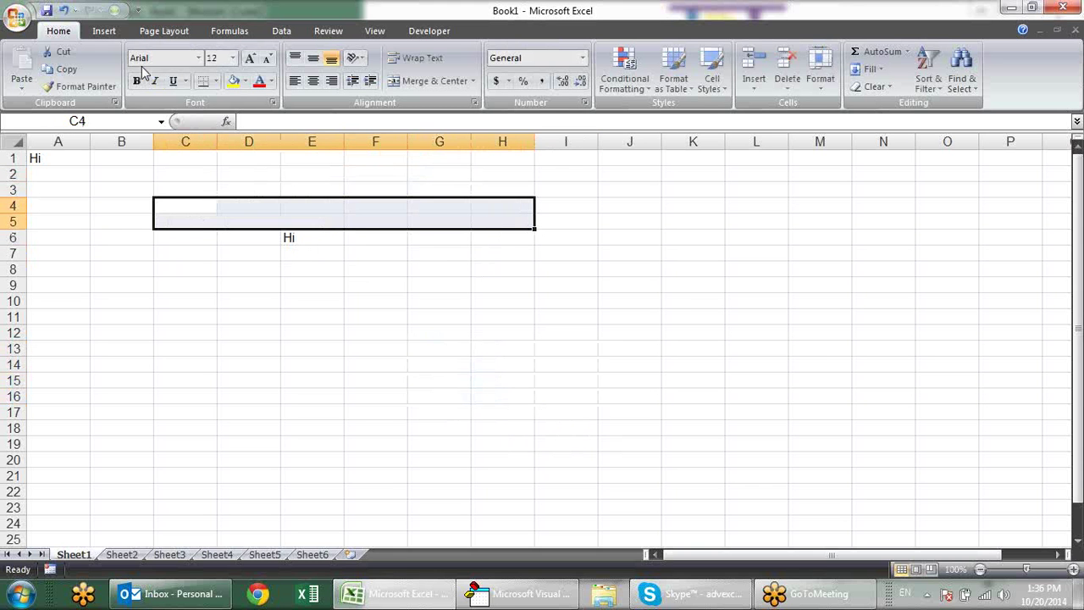
click(101, 32)
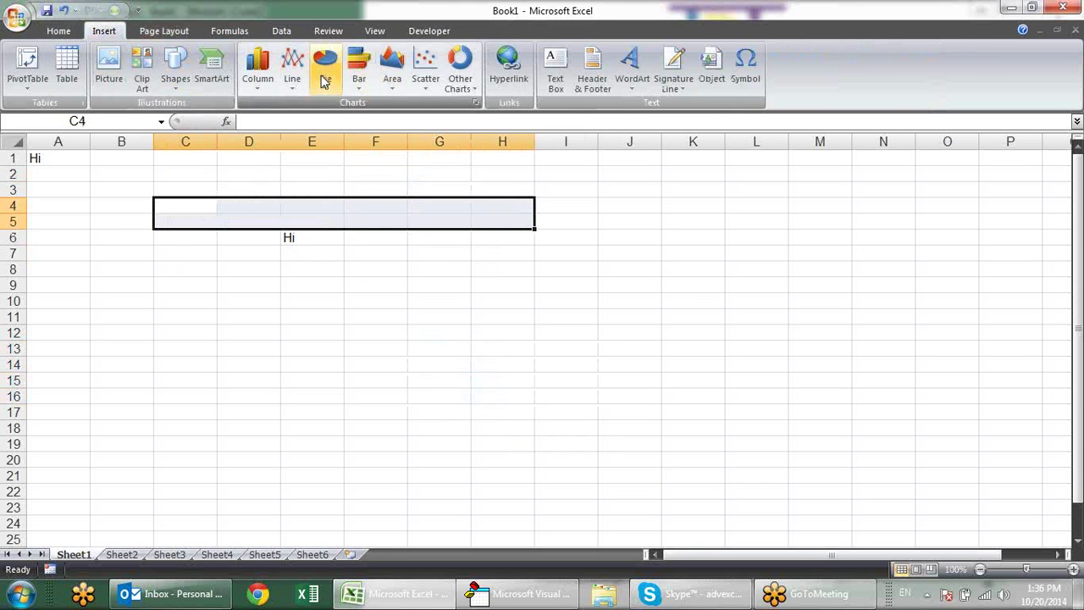
drag(375, 347, 375, 332)
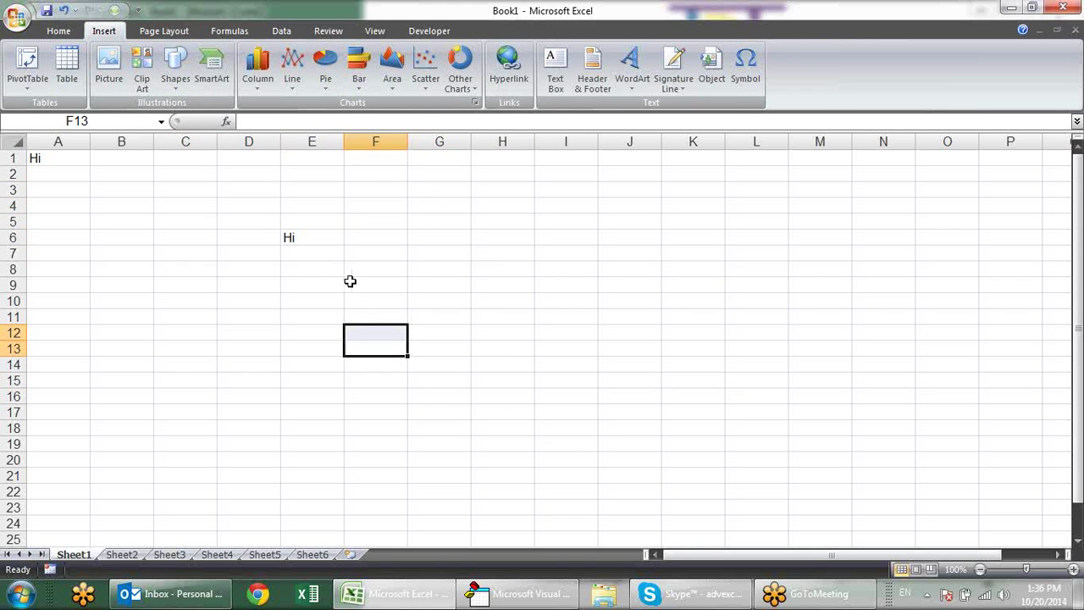
click(338, 239)
double_click(337, 237)
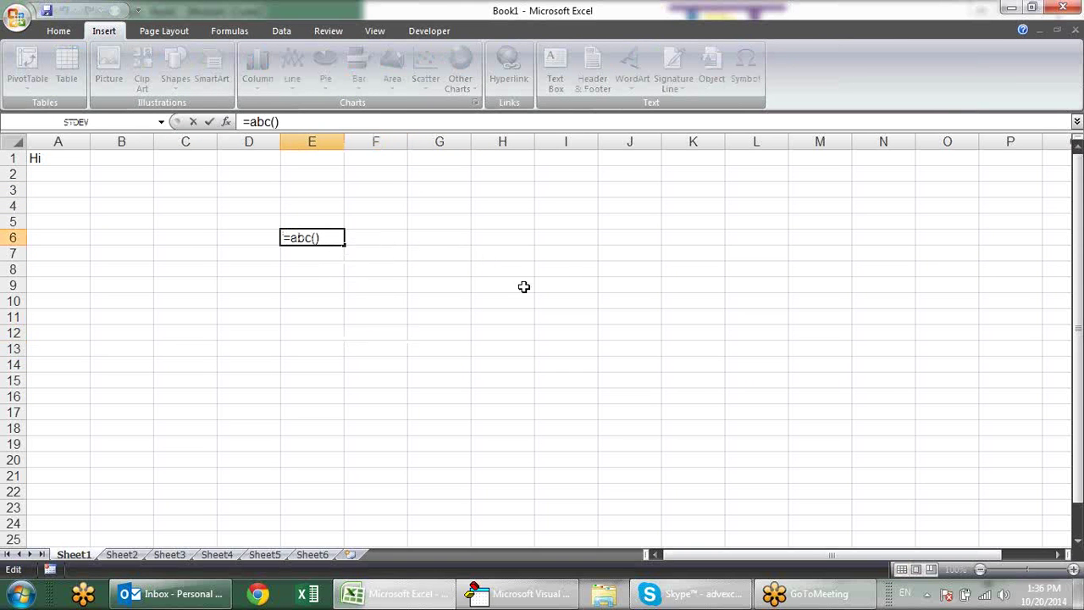
Add a second line Range("a2").Select below the A1 statement in Sub a.
key(Return)
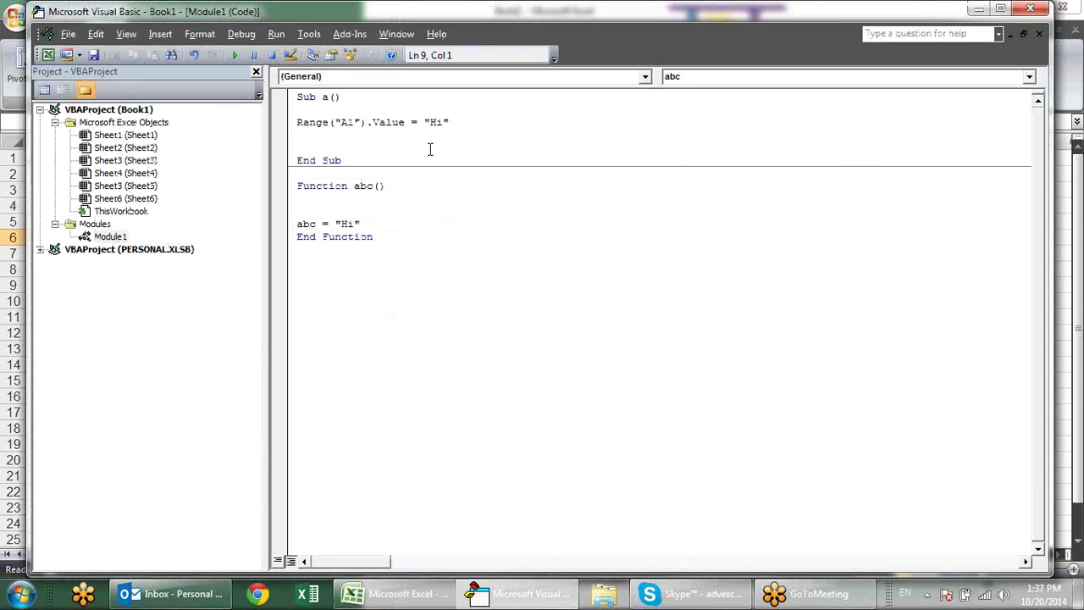
click(468, 122)
key(Return)
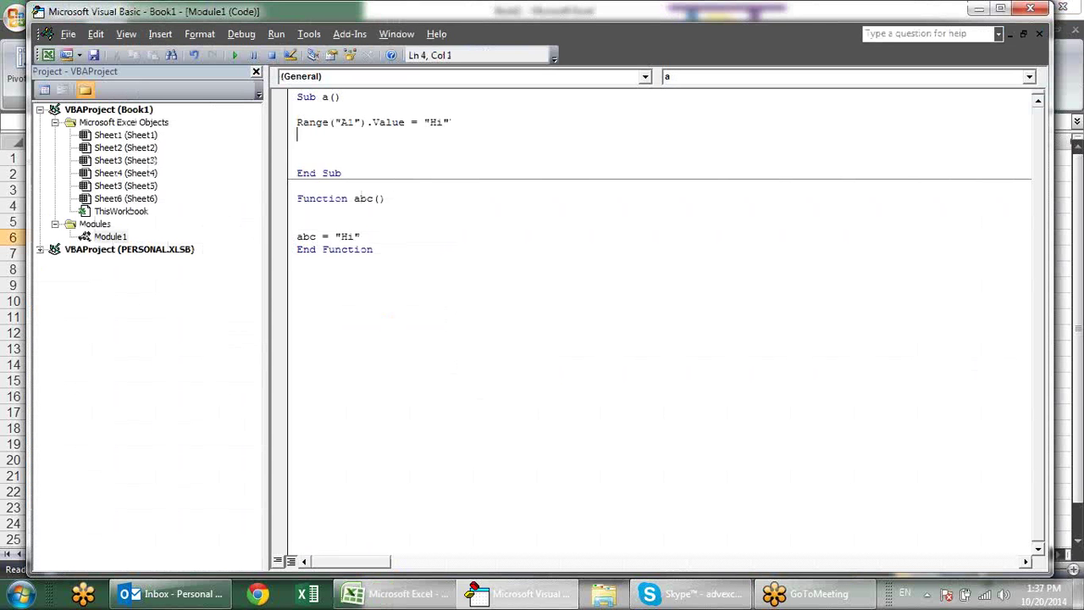
text(range)
text((")
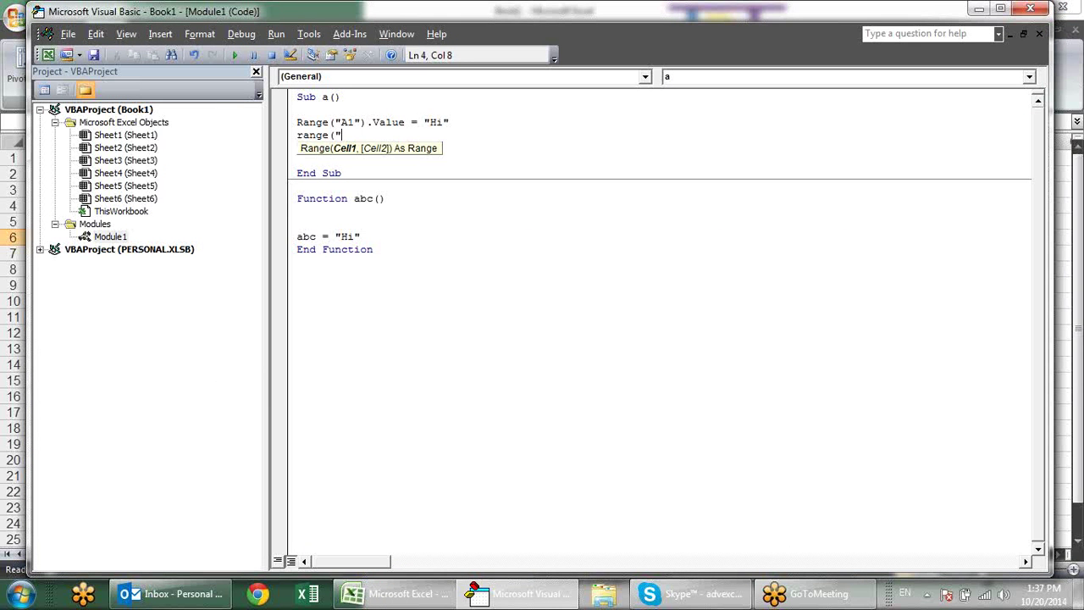
text(a)
text(2)
key(BackSpace)
text(2)
text("))
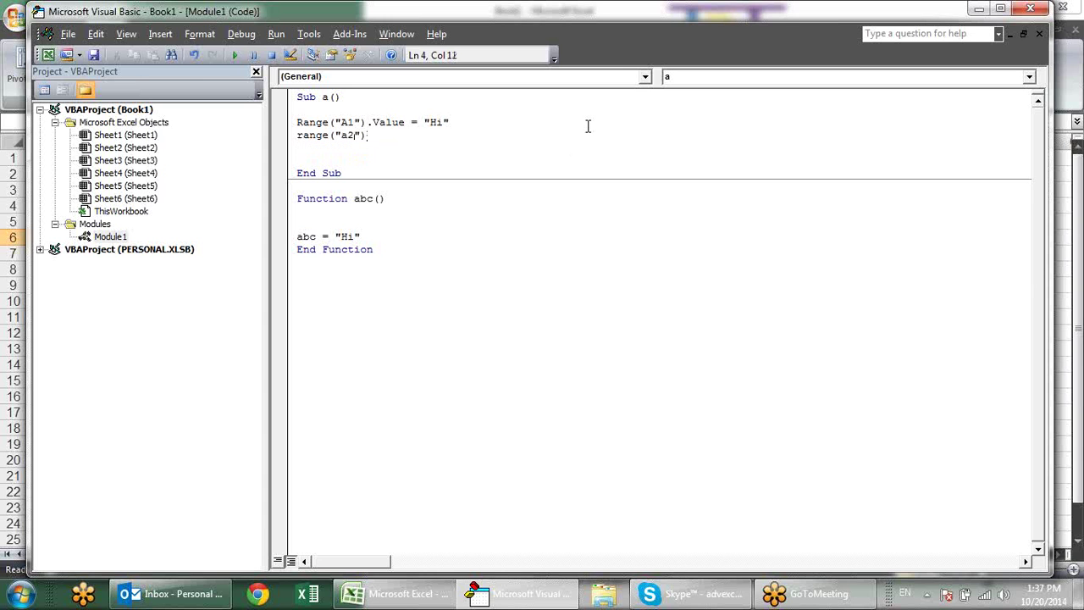
text(.se)
key(Tab)
key(Down)
key(Up)
Run Sub a and view the worksheet to confirm A2 gets selected.
click(235, 55)
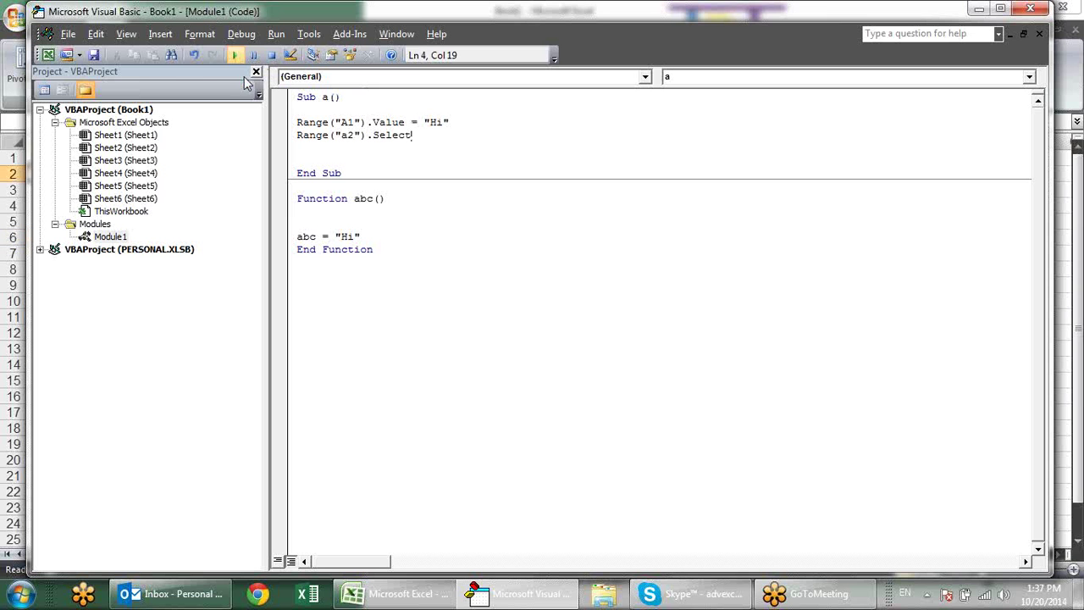
key(alt+F11)
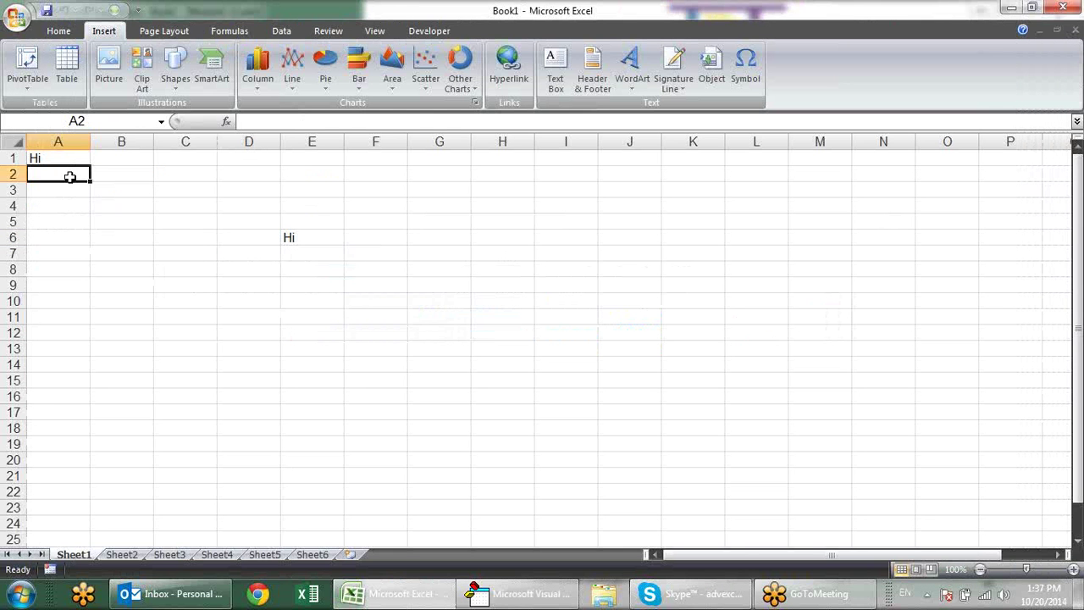
key(alt+F11)
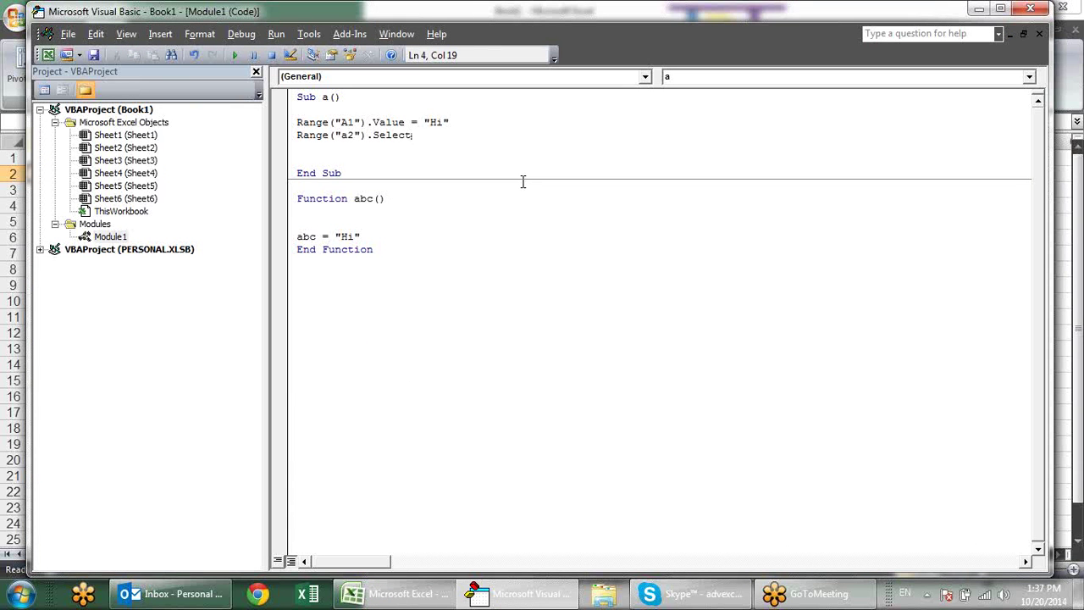
click(402, 123)
drag(377, 124, 412, 126)
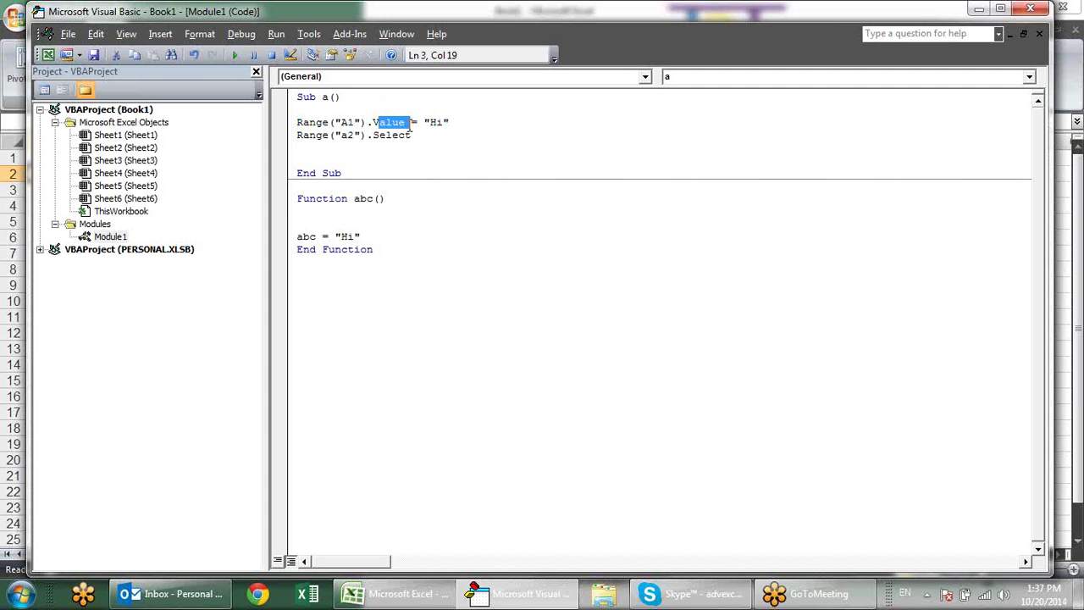
click(432, 146)
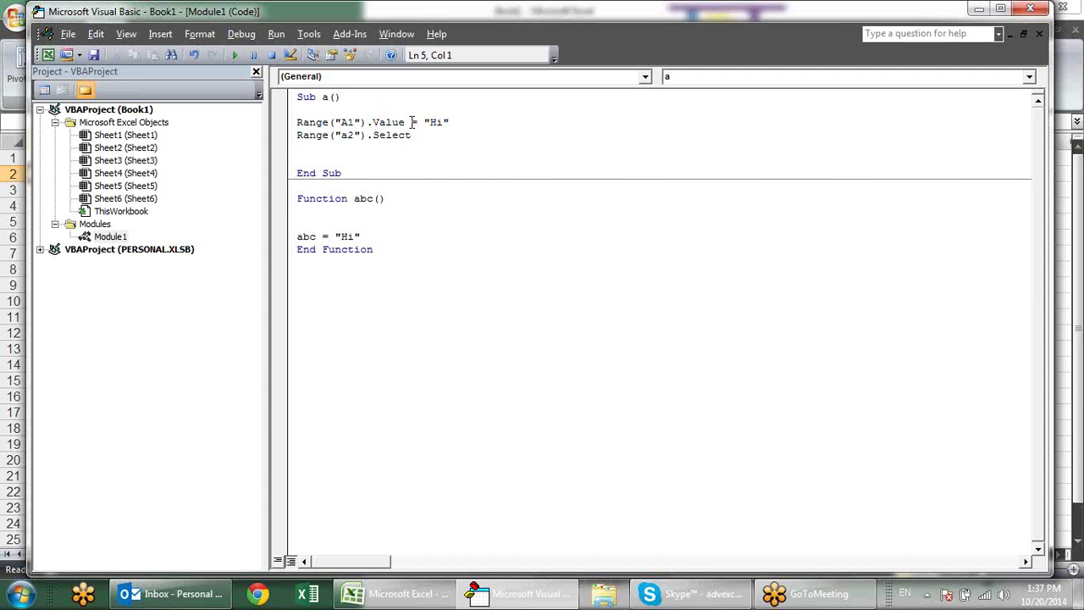
click(438, 123)
click(349, 123)
drag(406, 124, 372, 120)
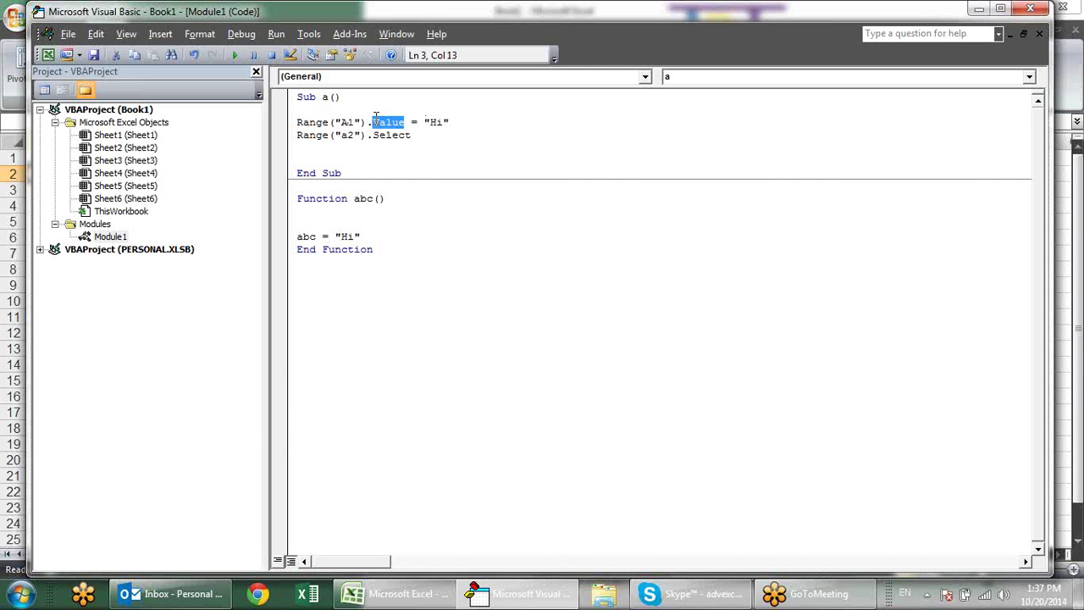
click(462, 162)
click(405, 122)
click(441, 138)
Add the line MsgBox Range("A1").Value after the A2 Select statement.
key(Return)
text(msb)
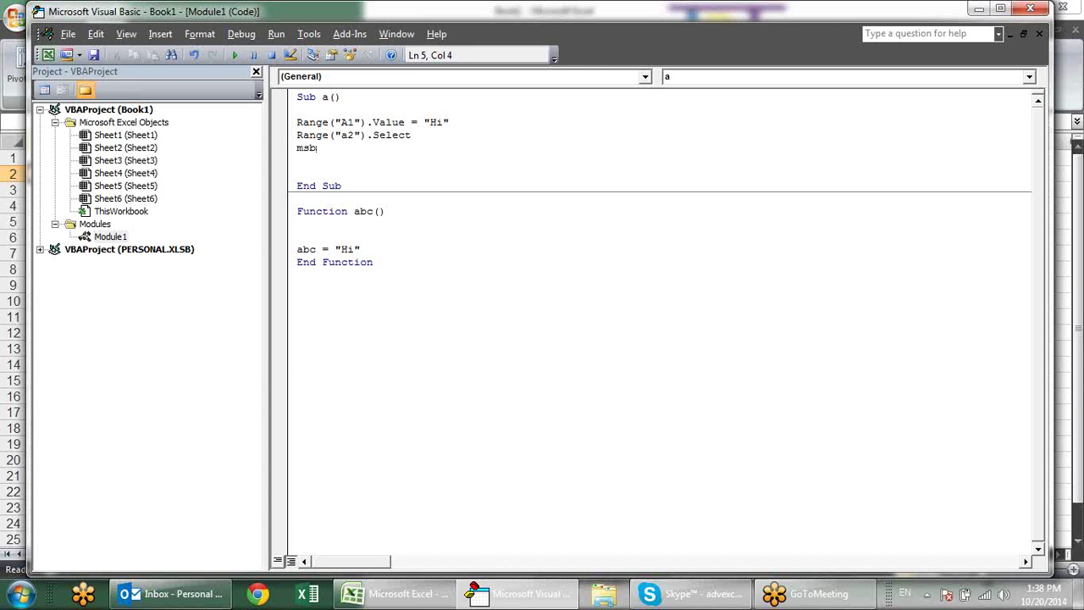
text(box)
key(BackSpace)
key(BackSpace)
key(BackSpace)
key(BackSpace)
text(gbox)
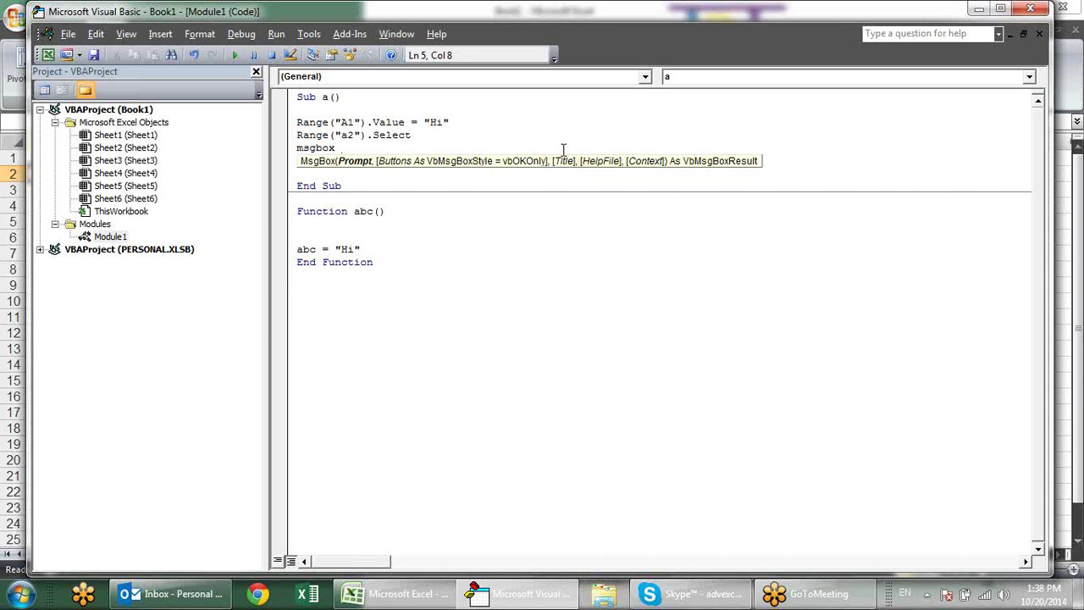
text( range)
text(("A1)
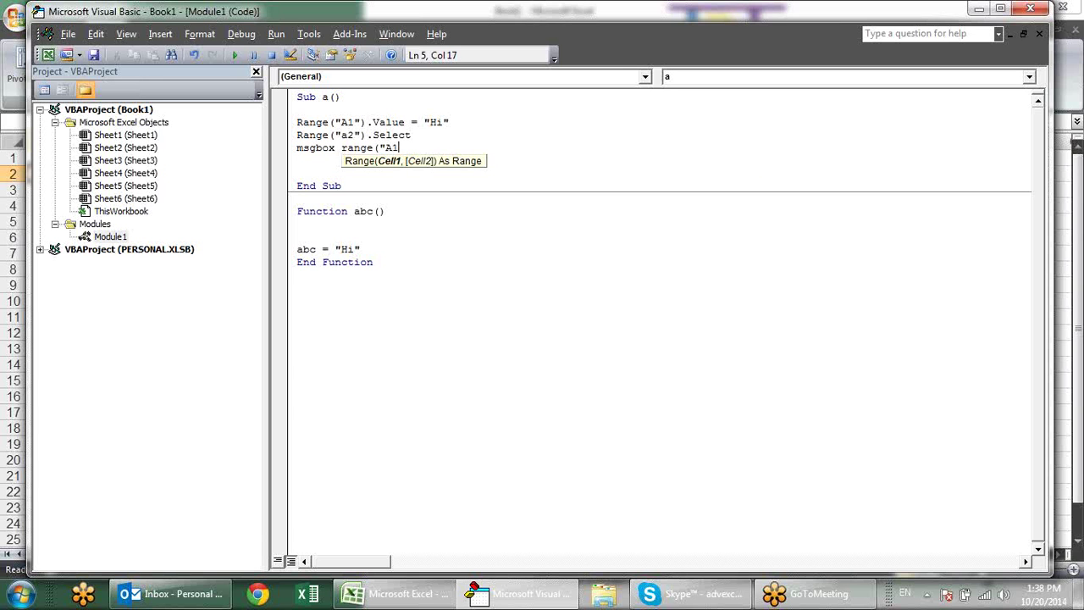
text(").)
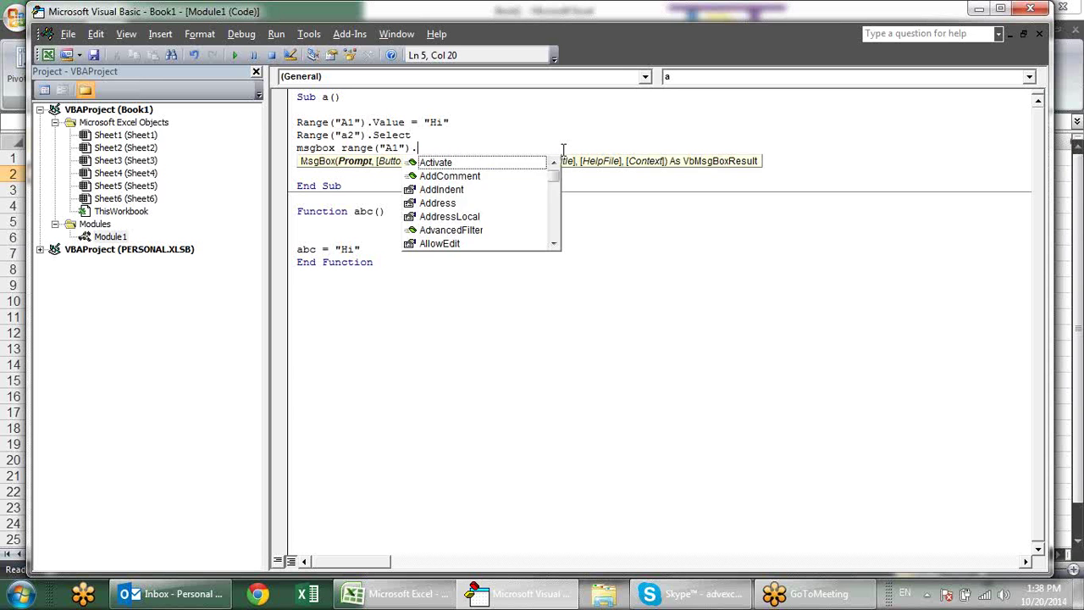
text(val)
key(Down)
key(Tab)
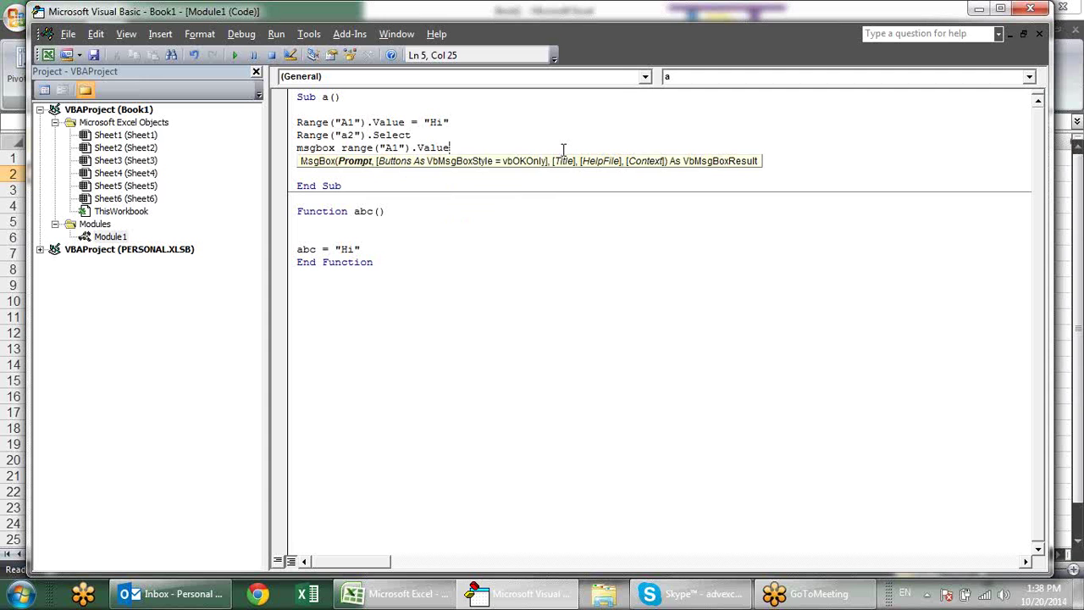
key(Return)
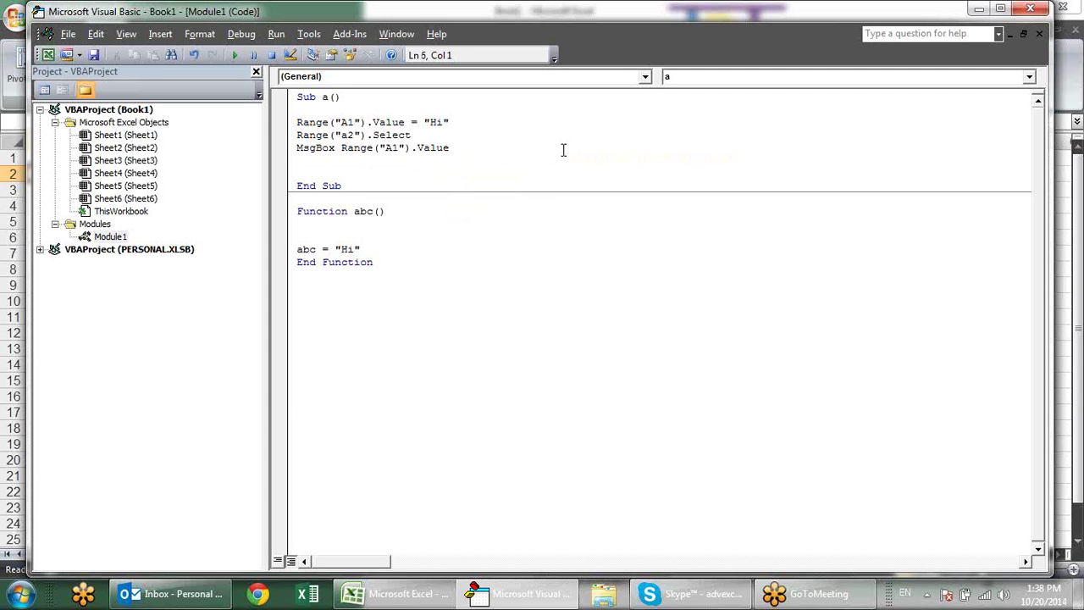
click(563, 150)
click(310, 146)
Run Sub a, dismiss the Hi message box, and return to the blank line under MsgBox.
click(235, 55)
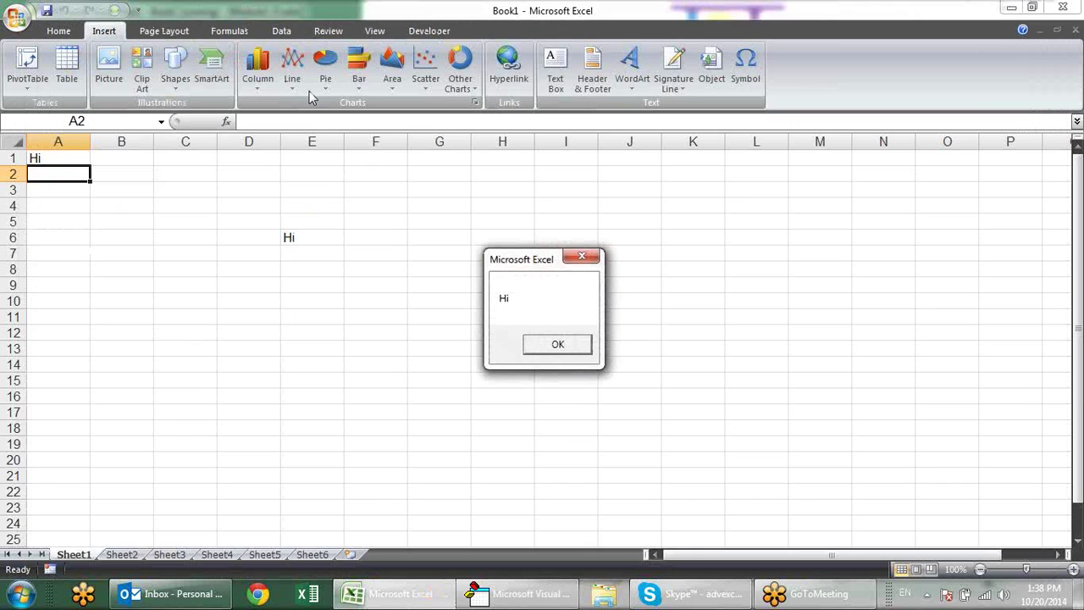
click(558, 346)
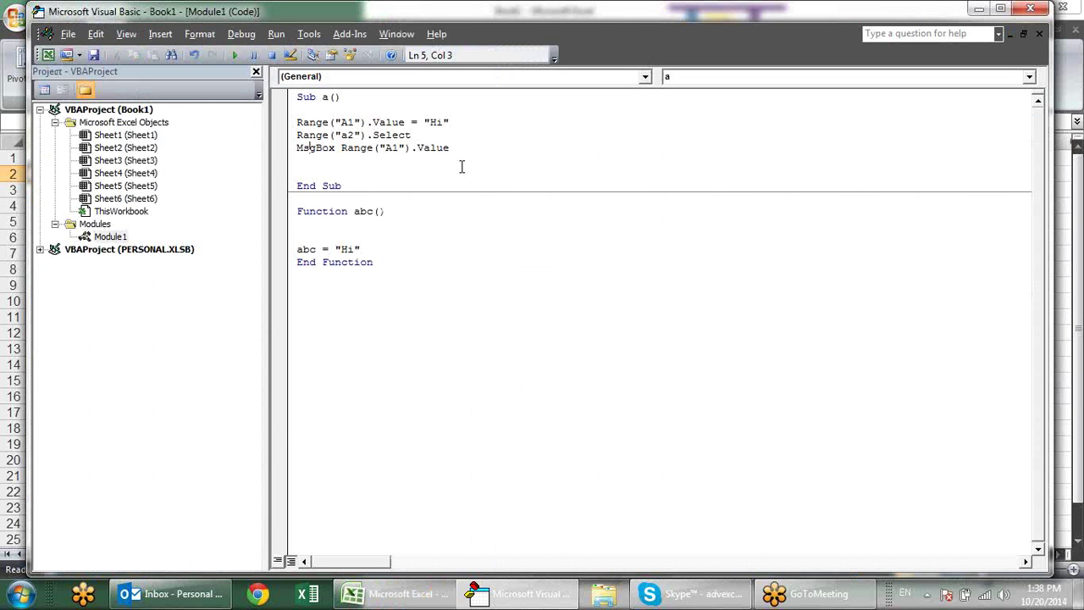
click(458, 156)
click(389, 237)
click(458, 159)
Delete the MsgBox line from Sub a and review the remaining Range statements.
key(alt+F11)
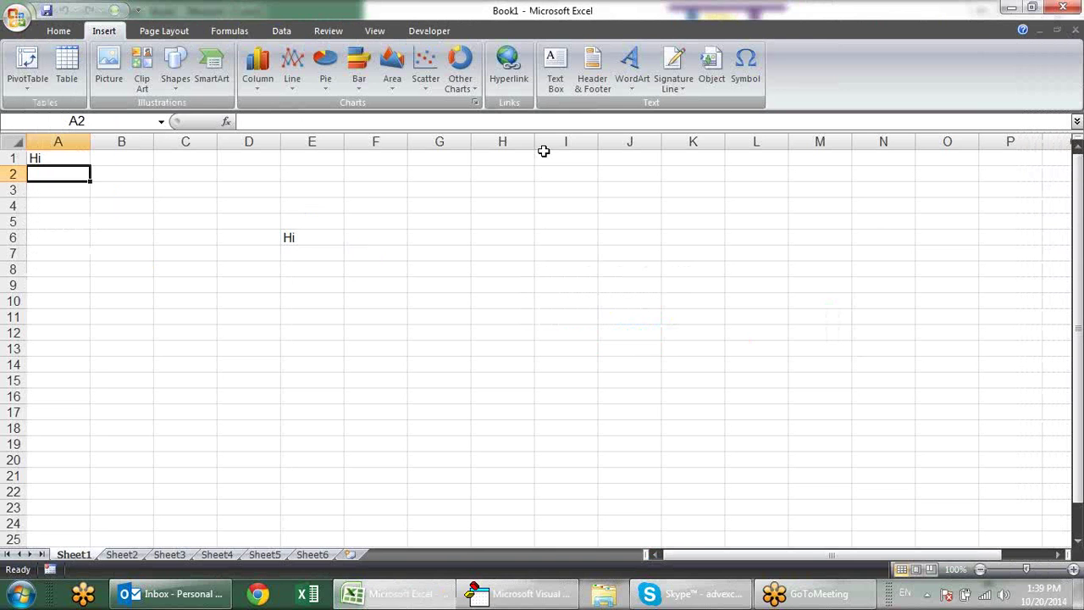
key(alt+F11)
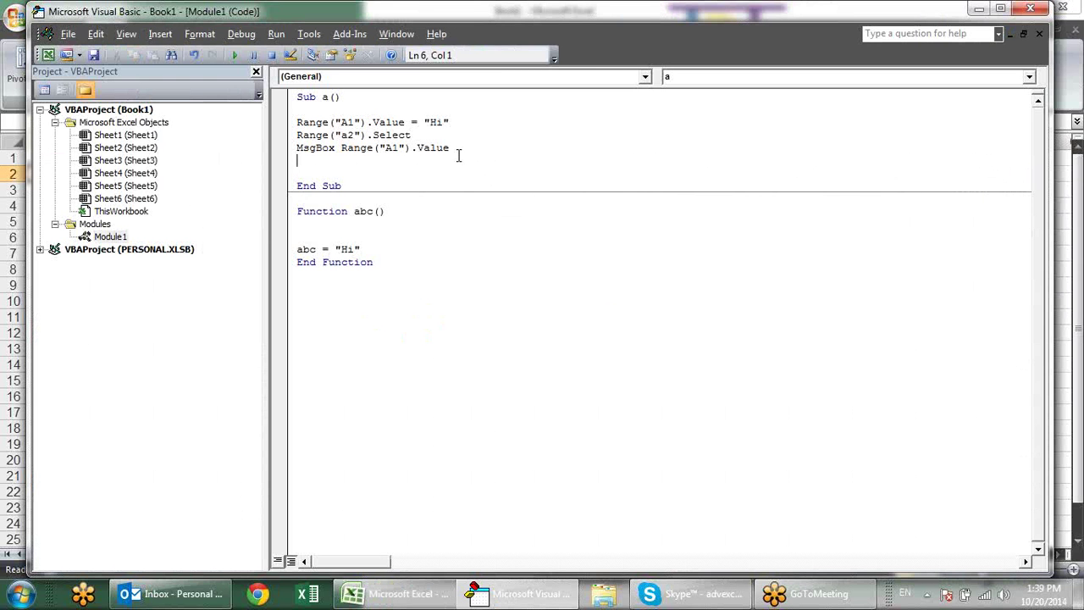
drag(485, 149, 289, 148)
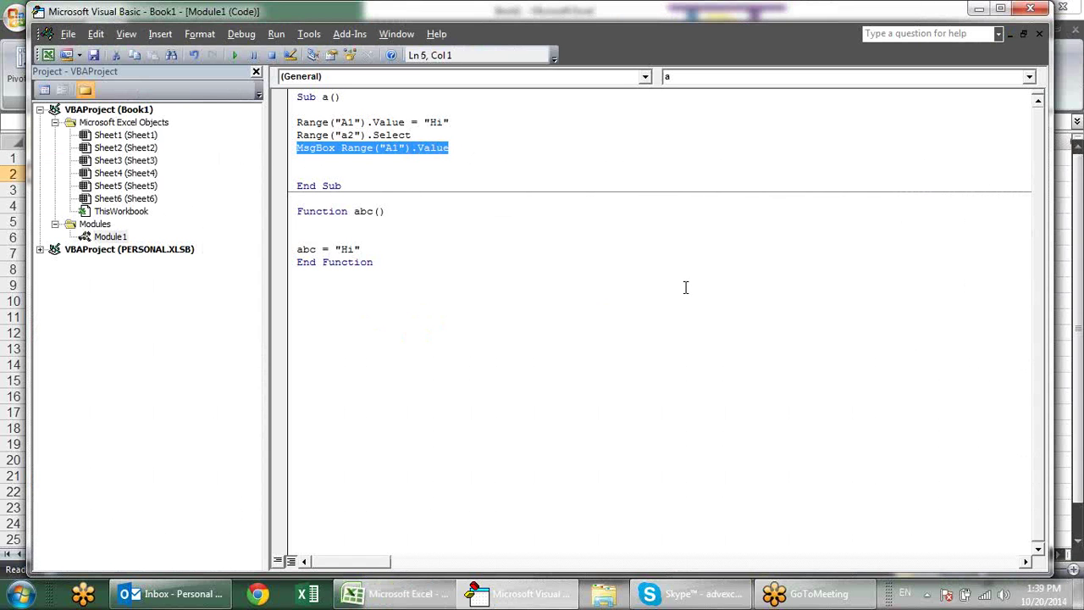
key(Delete)
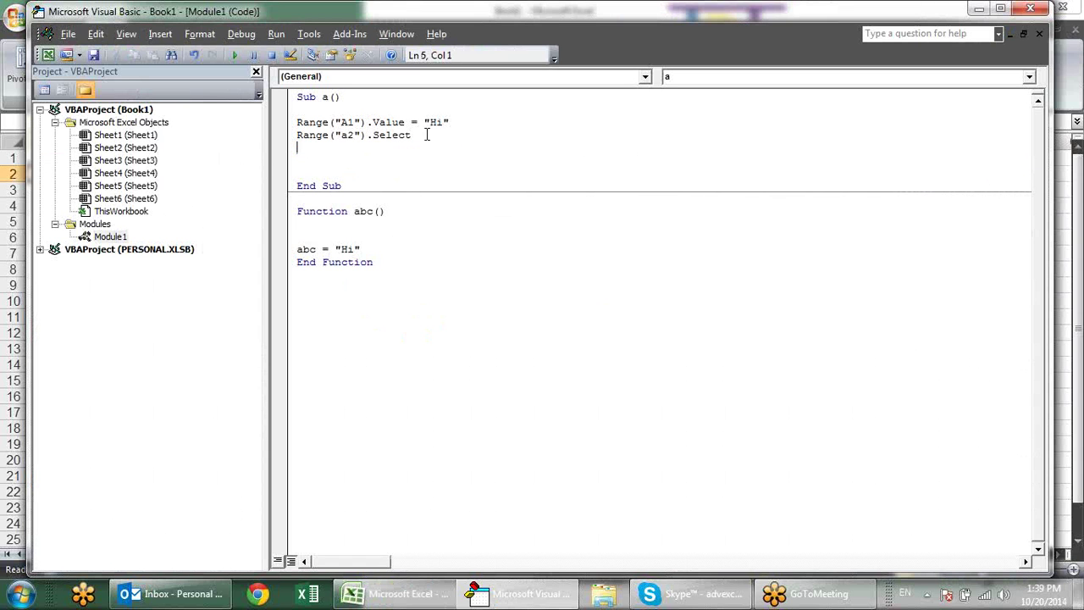
click(413, 134)
drag(448, 122, 430, 122)
click(409, 136)
click(454, 172)
click(445, 143)
click(443, 138)
double_click(399, 135)
click(415, 144)
Comment out both Range lines with an apostrophe and begin a new line range("a1",a4.
click(298, 122)
text(')
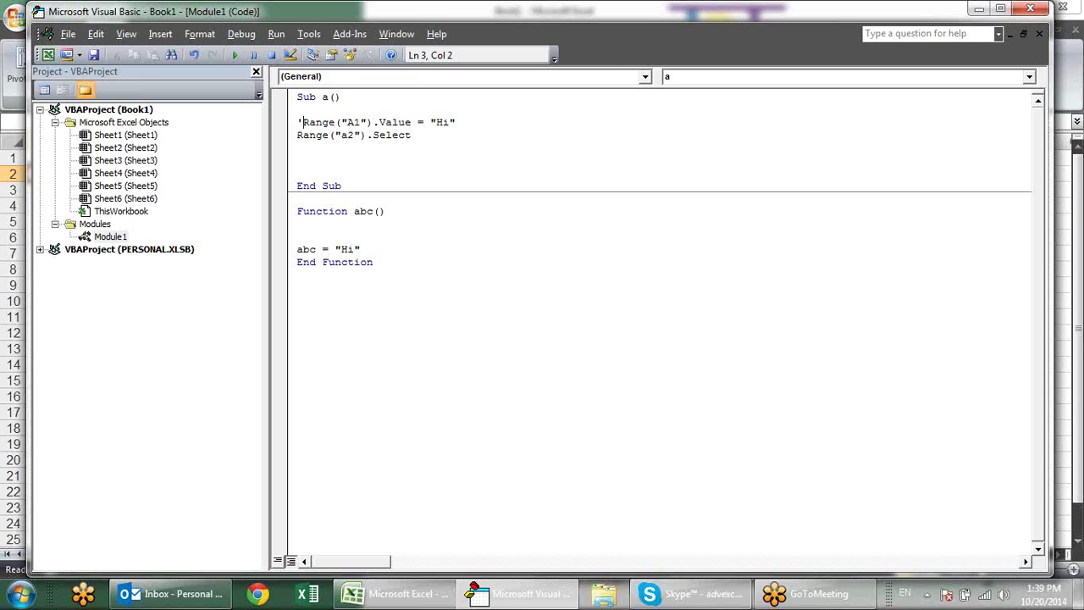
key(Down)
key(Home)
text(')
key(Down)
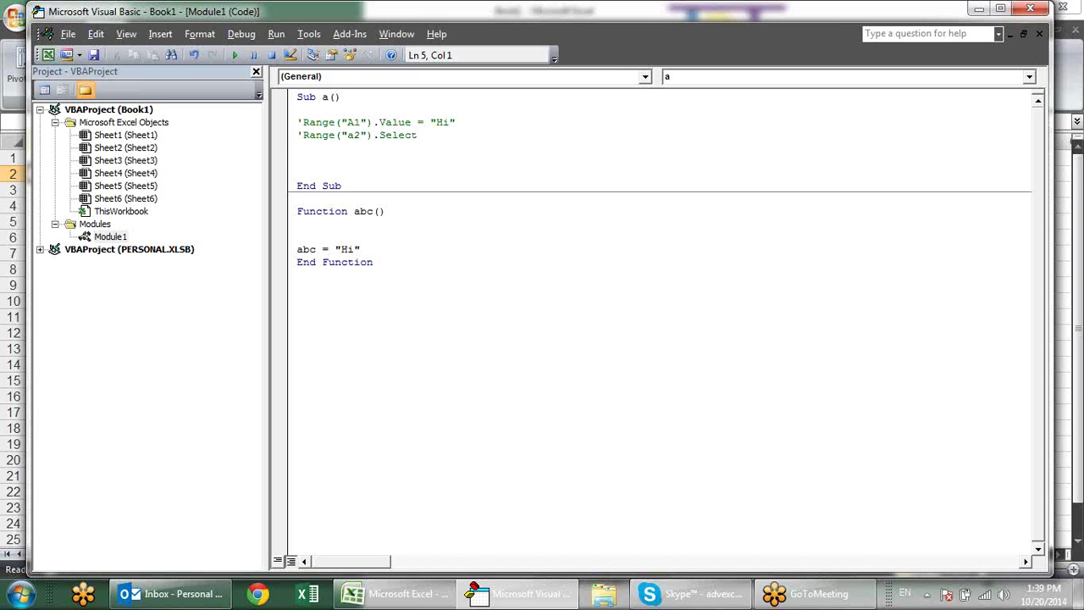
text(range)
text((")
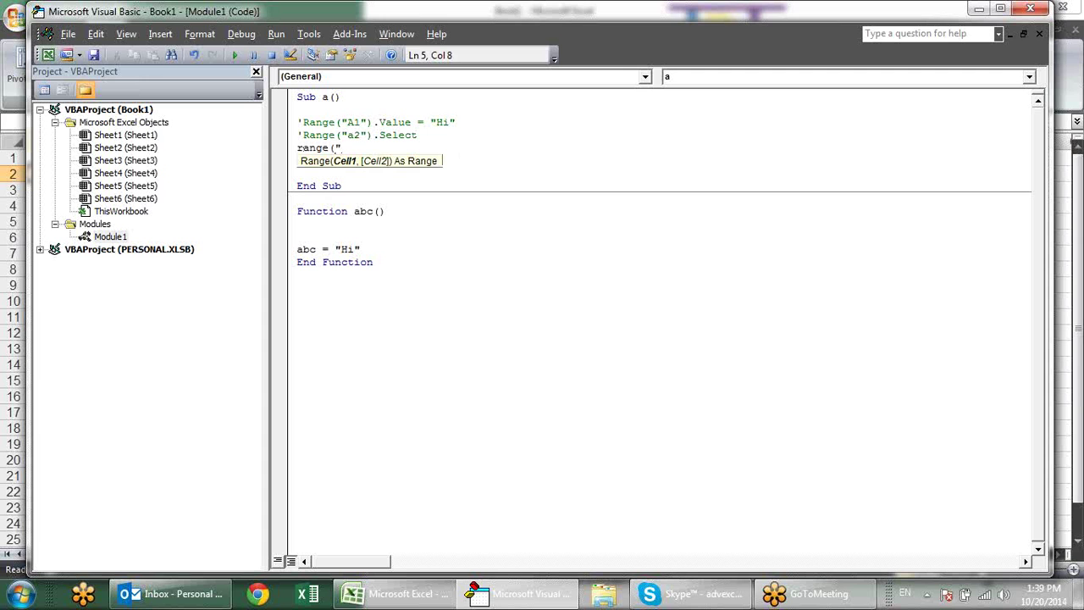
text(a1)
text(",)
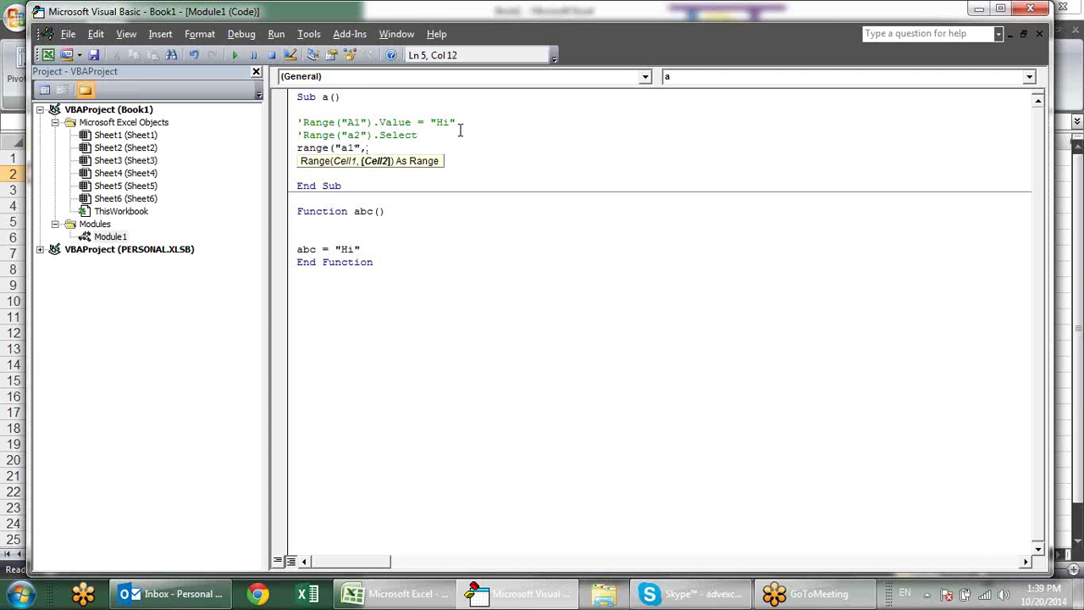
text(a4)
Type range("a1","a4").Interior on the new line, then trim it back to range("a1","a4").
key(BackSpace)
key(BackSpace)
text("a)
text(4)
text("))
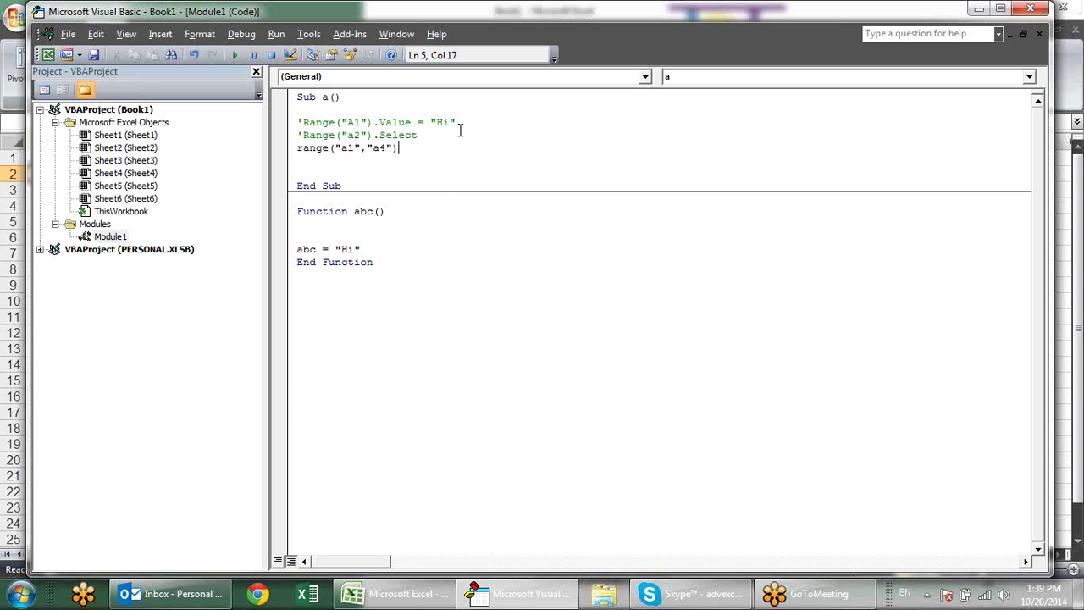
text(.)
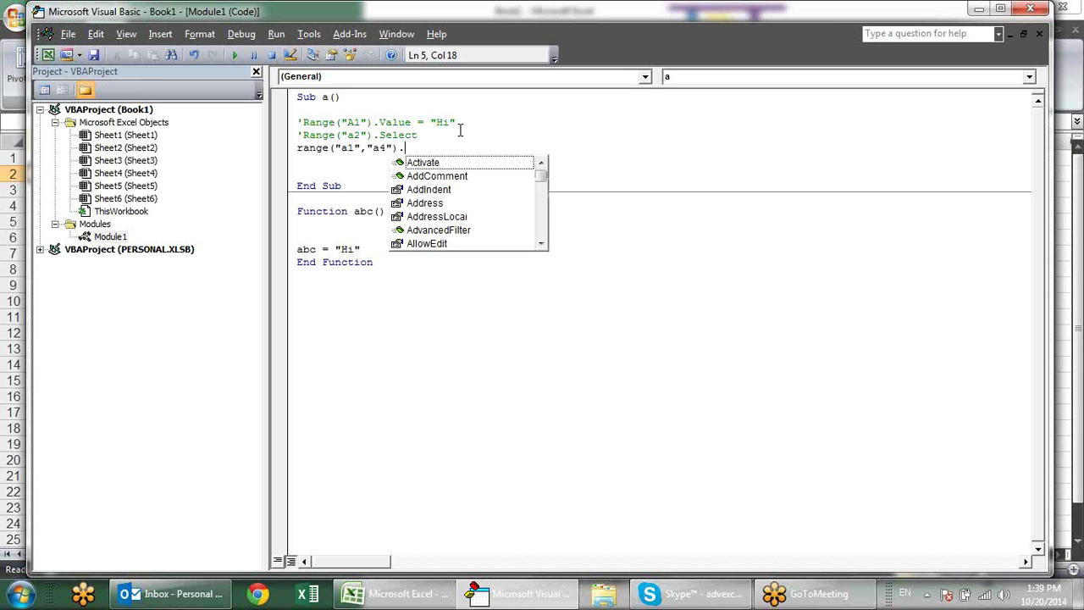
text(in)
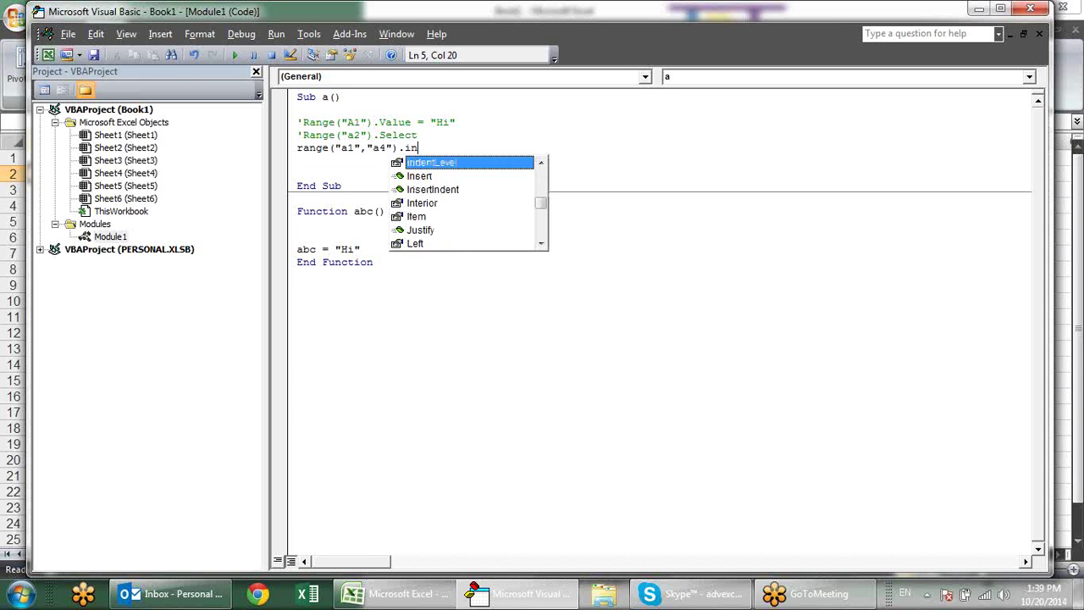
text(t)
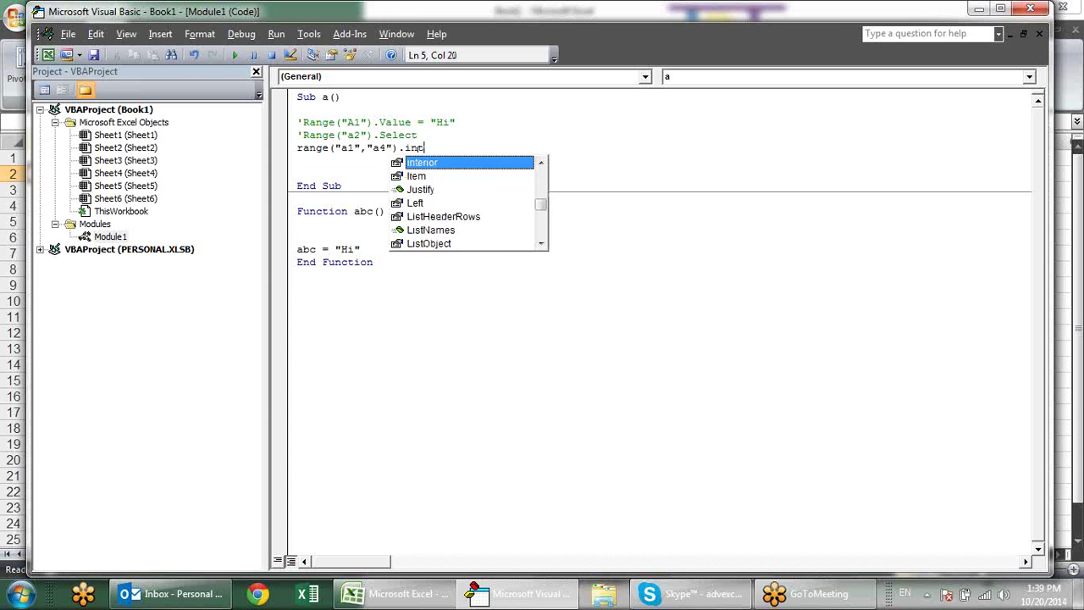
key(Tab)
text(.)
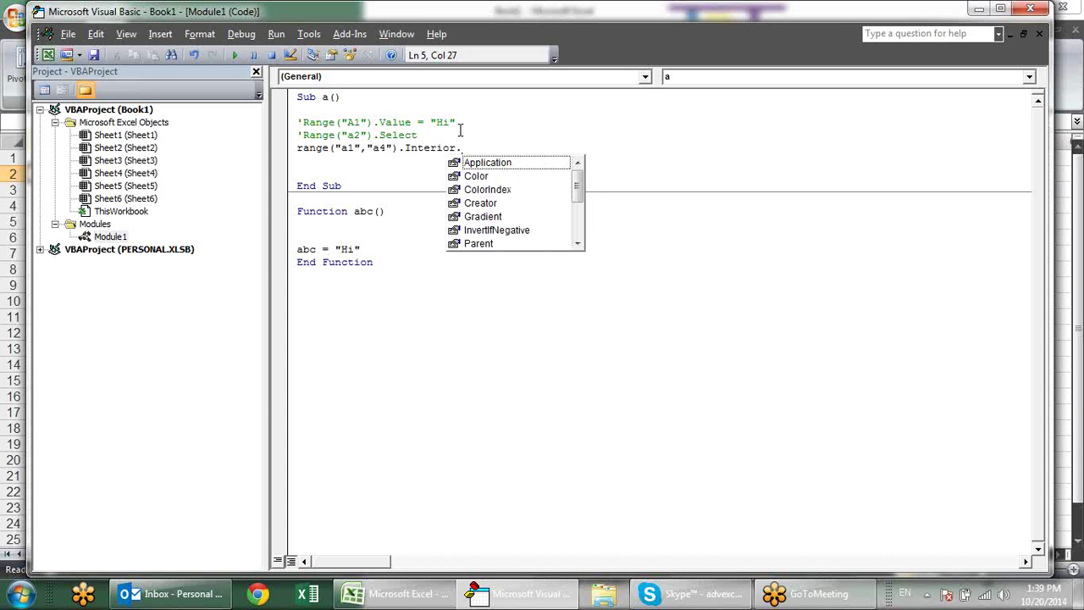
text(co)
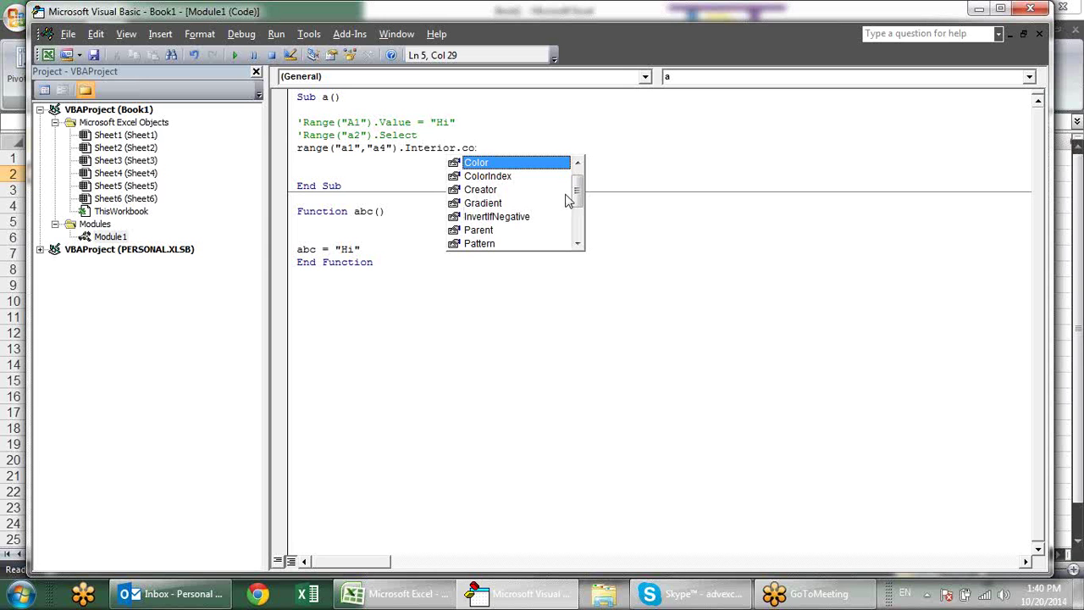
key(BackSpace)
key(BackSpace)
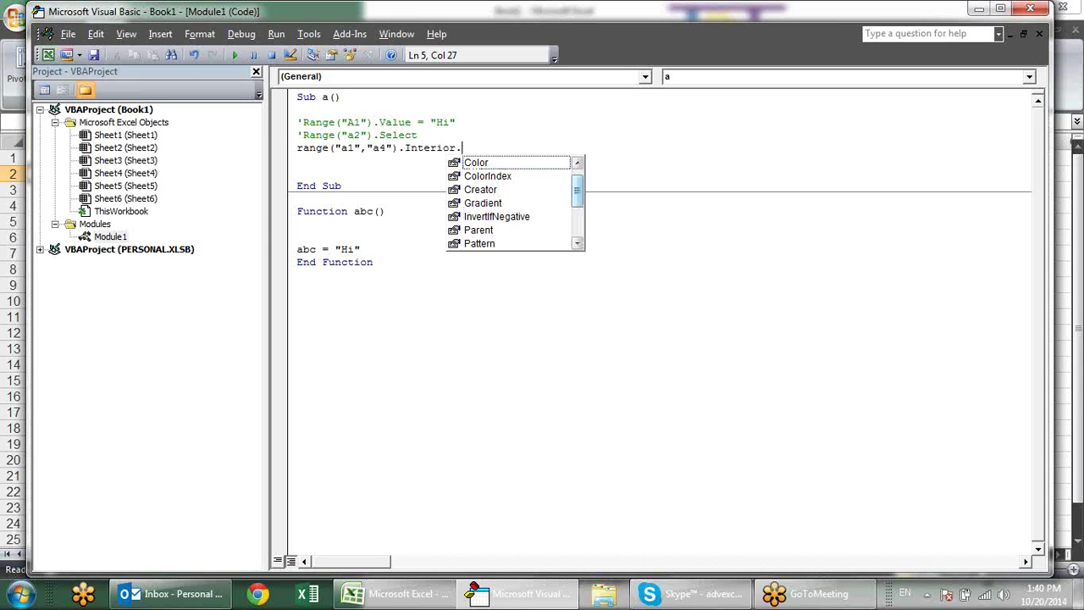
key(BackSpace)
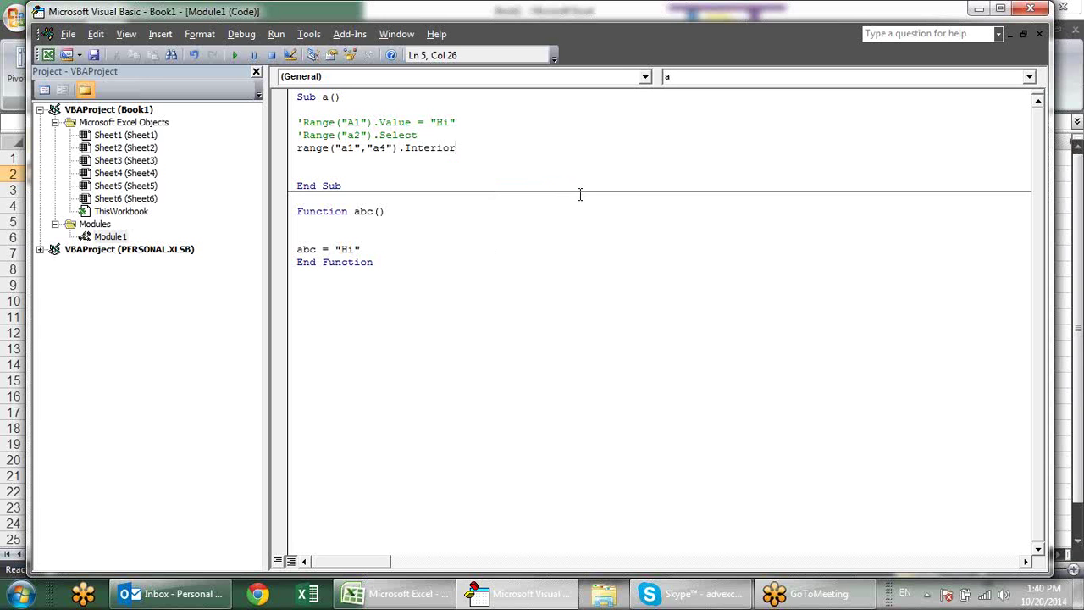
key(BackSpace)
key(BackSpace)
key(BackSpace)
key(BackSpace)
key(BackSpace)
key(BackSpace)
key(BackSpace)
Extend the line to range("a1","a4").AddComment( using the member suggestion list.
text().)
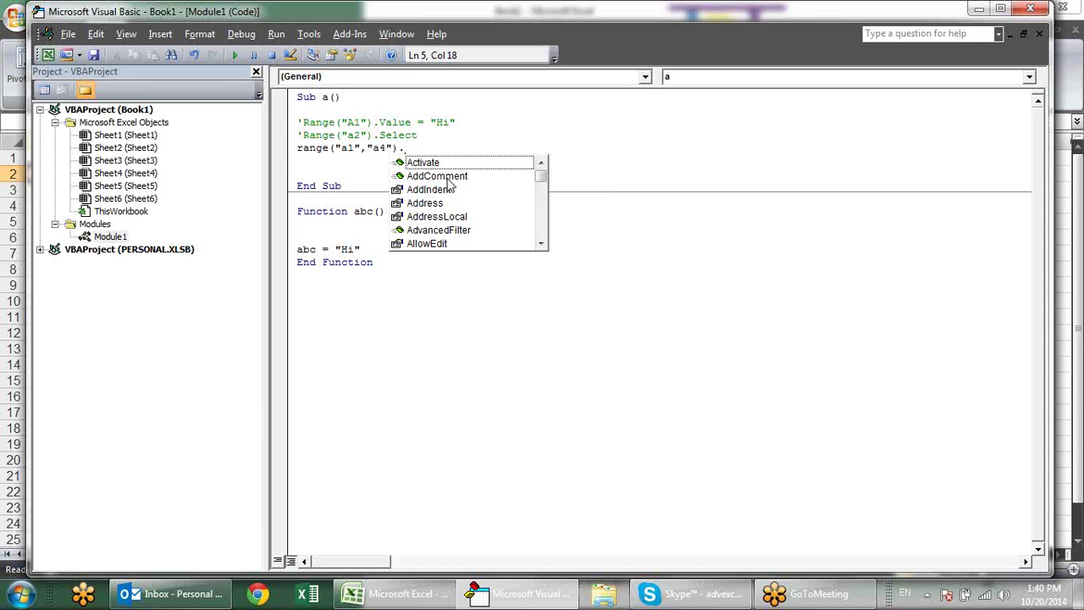
click(1073, 40)
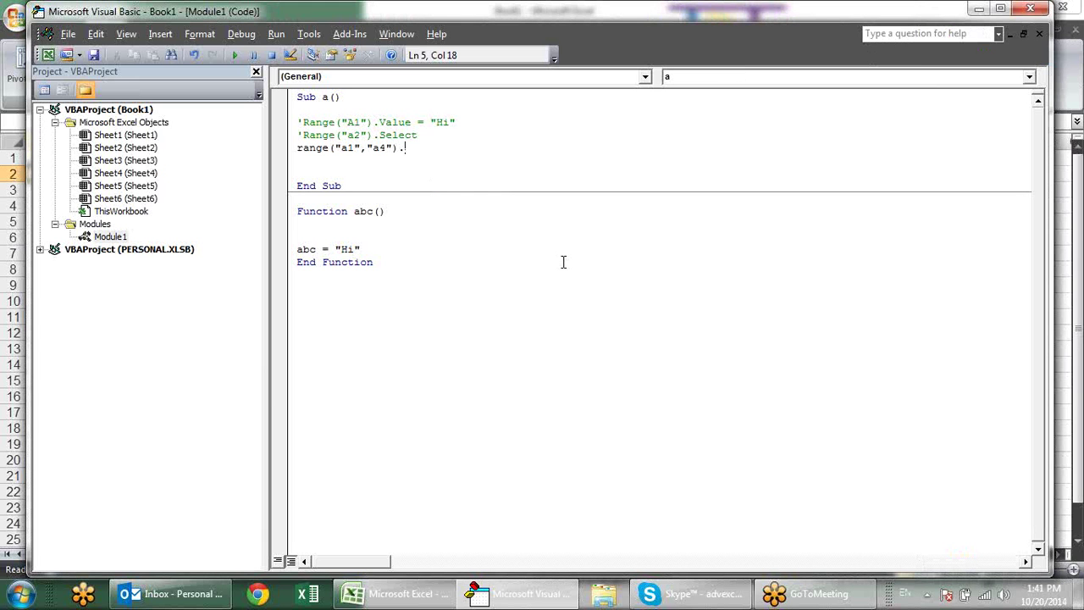
key(BackSpace)
text(.)
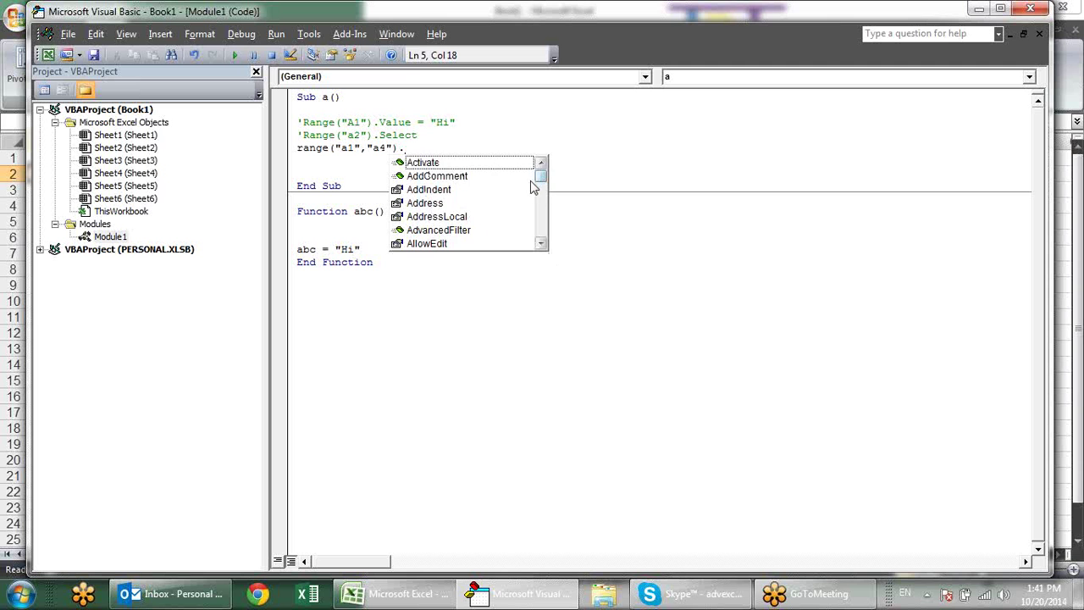
mouse_move(541, 176)
mouse_down()
mouse_move(529, 195)
mouse_move(538, 249)
mouse_move(546, 171)
mouse_up()
key(Down)
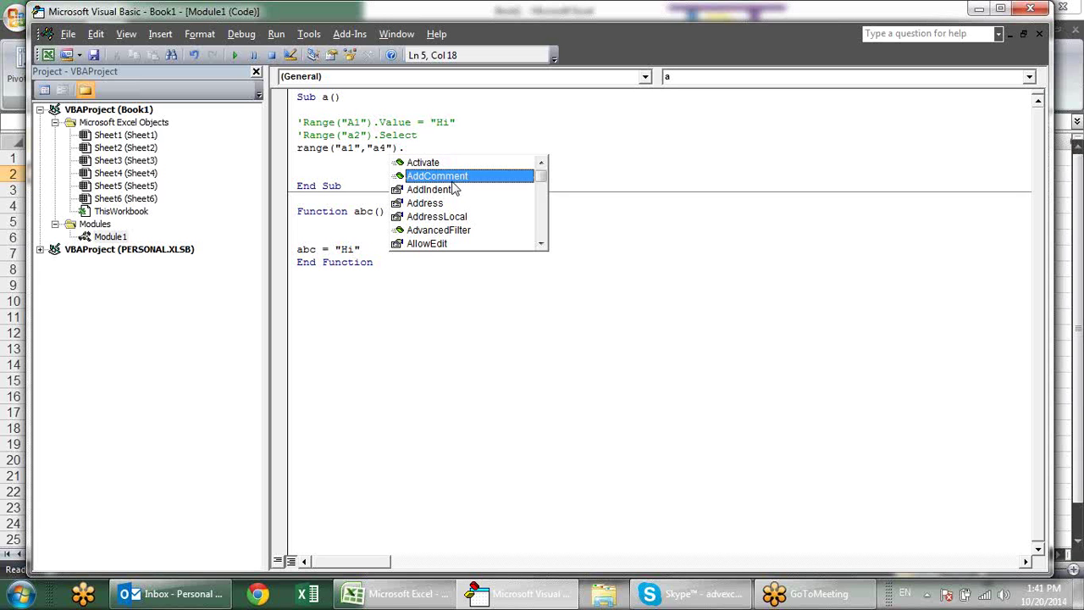
key(Tab)
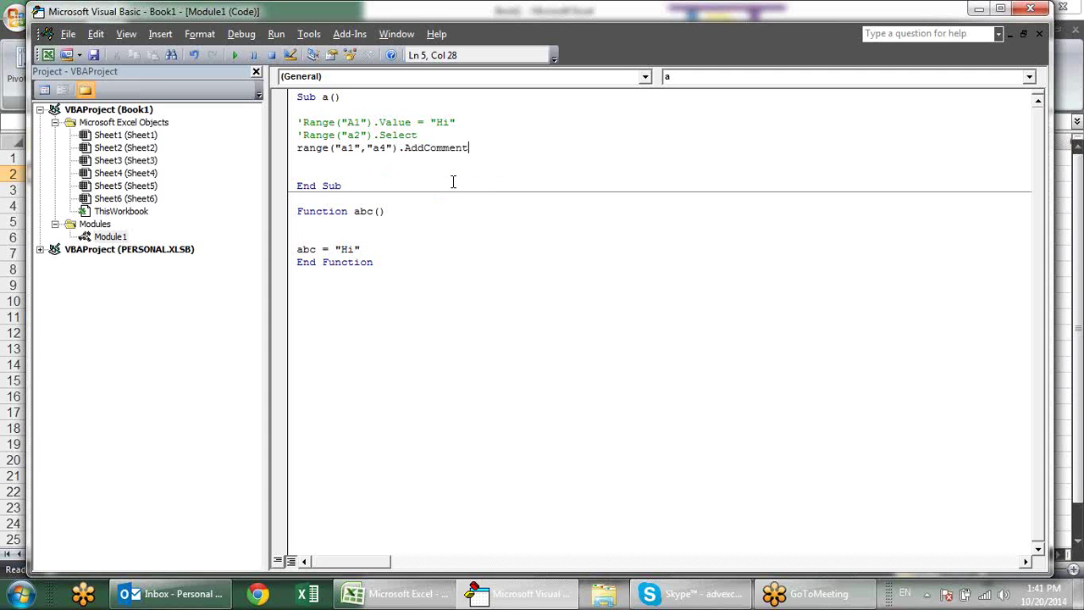
text(()
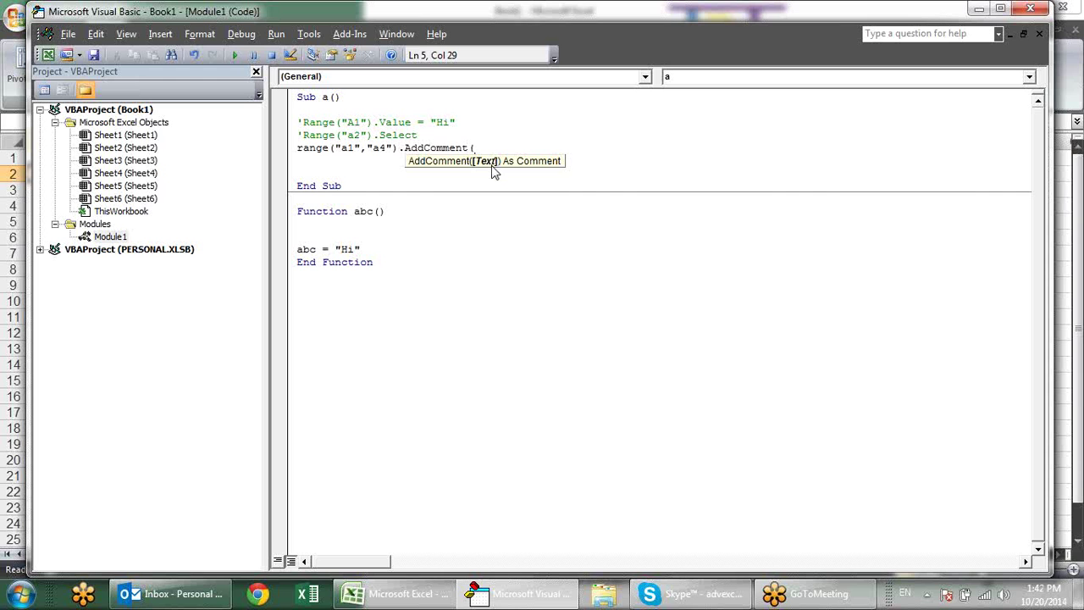
Dismiss the compile error and cut the line back to range("a1","a4").
click(428, 124)
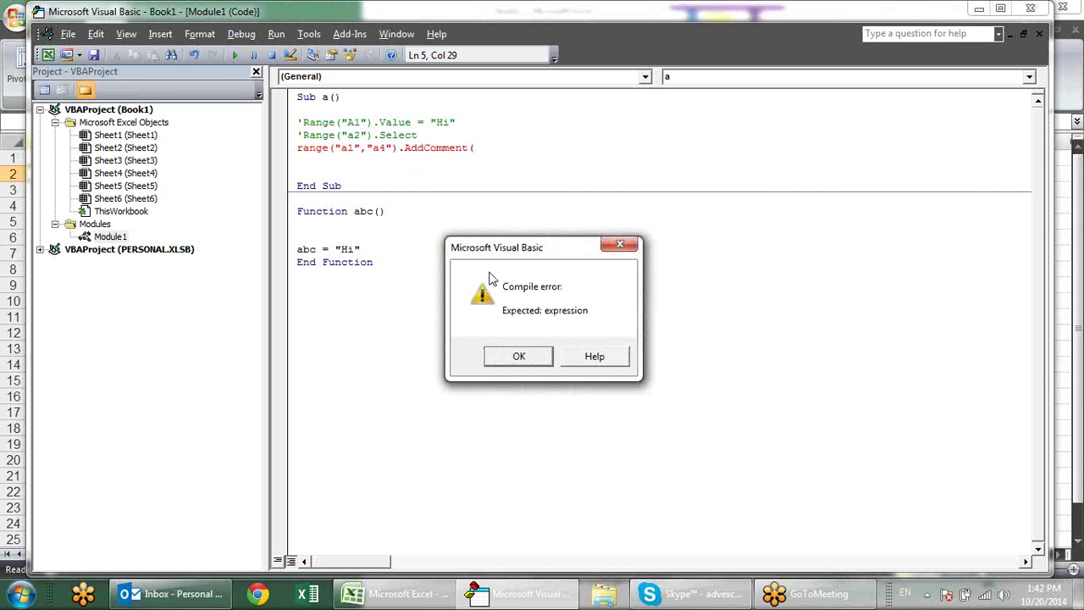
click(517, 358)
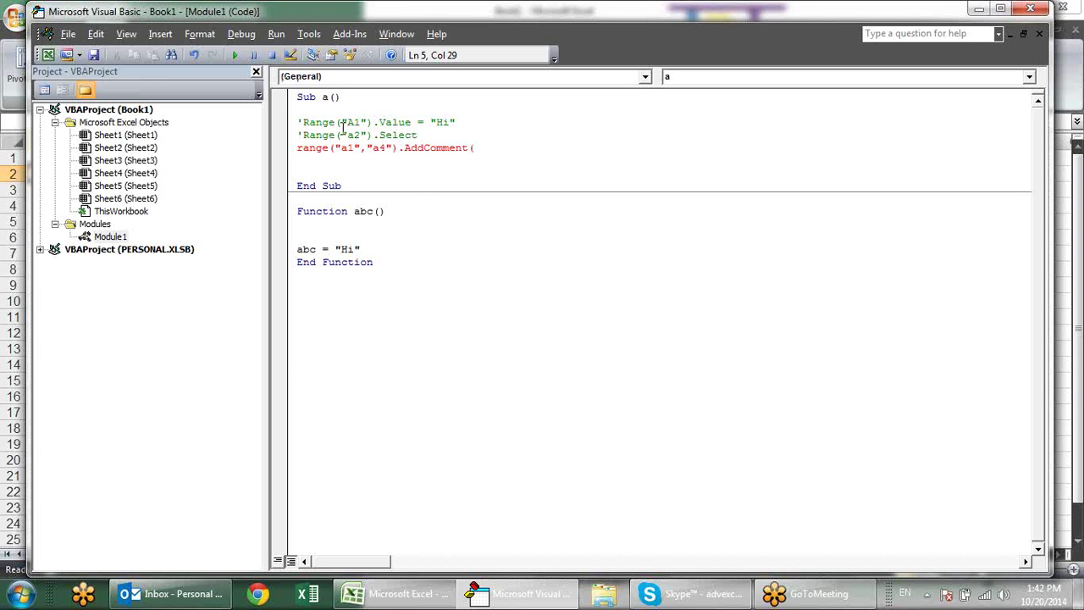
key(BackSpace)
key(BackSpace)
key(BackSpace)
key(BackSpace)
key(BackSpace)
key(BackSpace)
key(BackSpace)
key(BackSpace)
key(BackSpace)
key(BackSpace)
text(.)
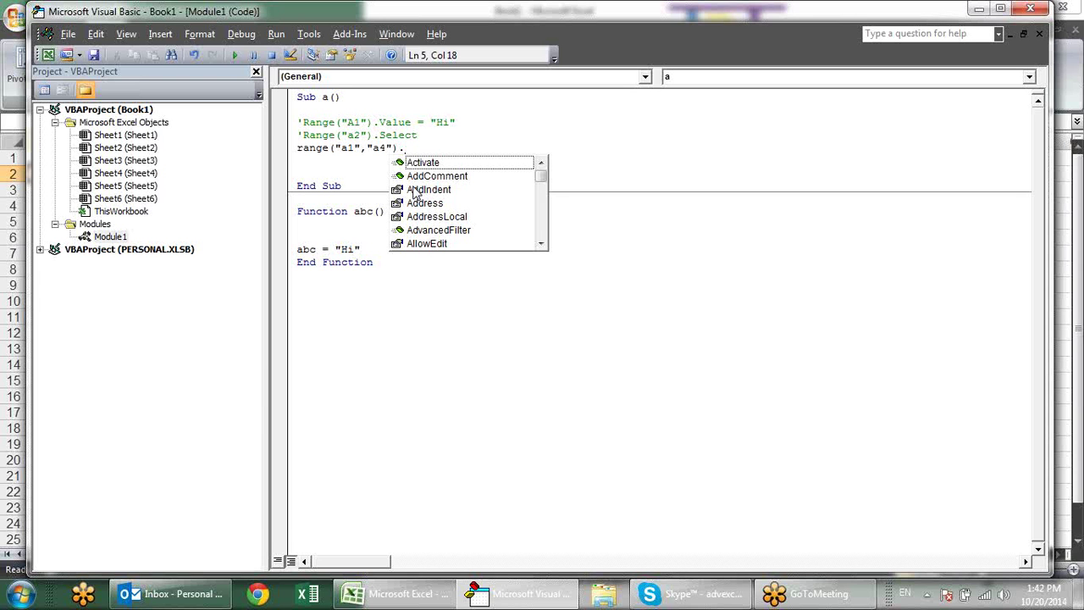
Clear the Expected: = error and finish the line as Range("a1", "a4").Select.
key(Escape)
key(BackSpace)
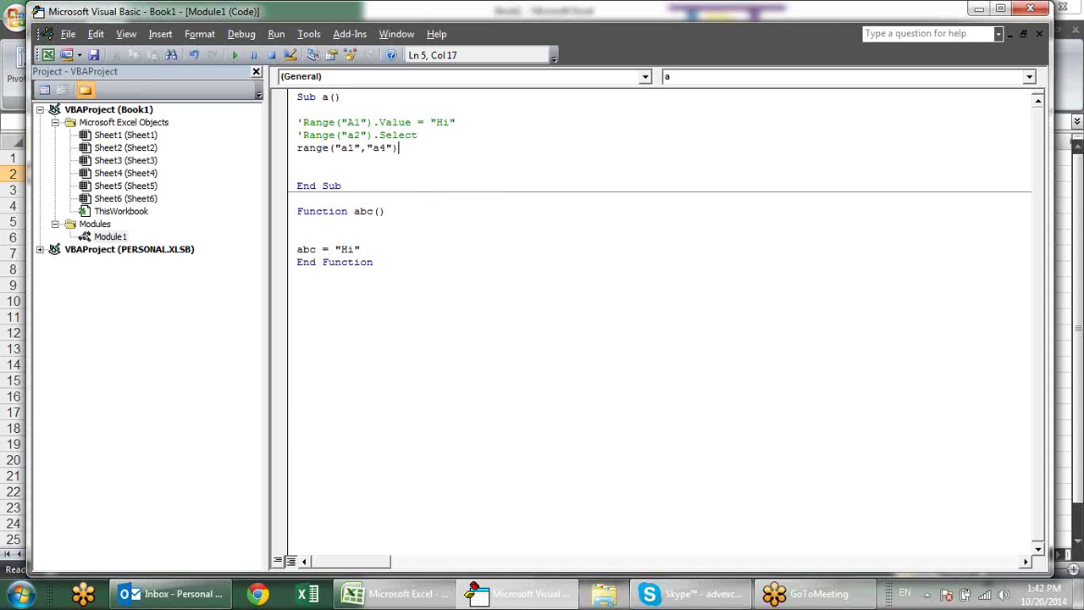
click(415, 188)
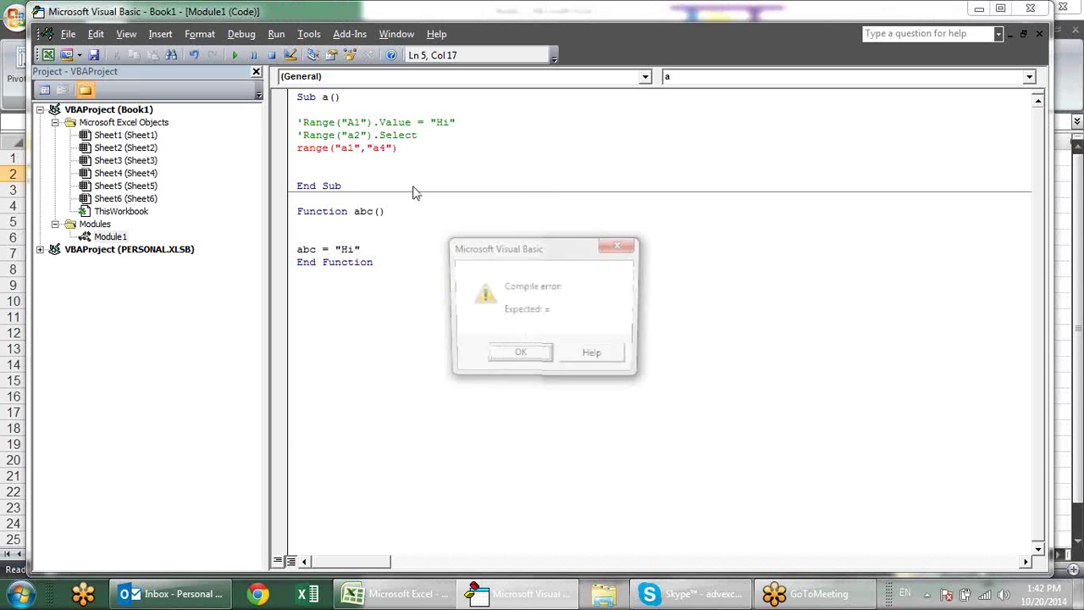
key(Return)
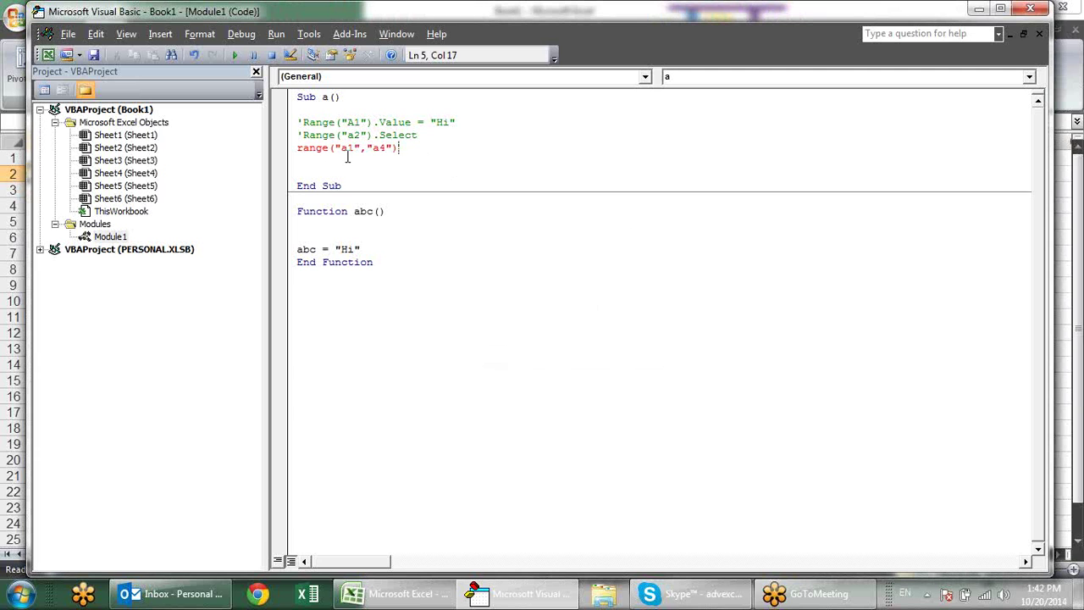
text(.se)
key(Tab)
key(Down)
key(Down)
Add a MsgBox line showing a quoted first name, removing a stray equals sign.
text(msg)
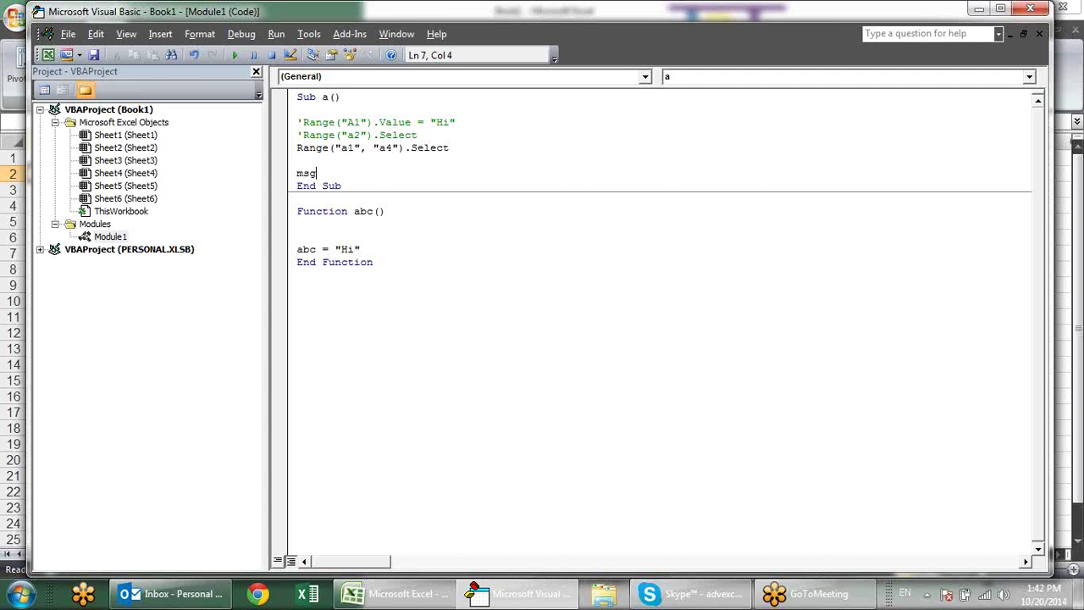
text(box a)
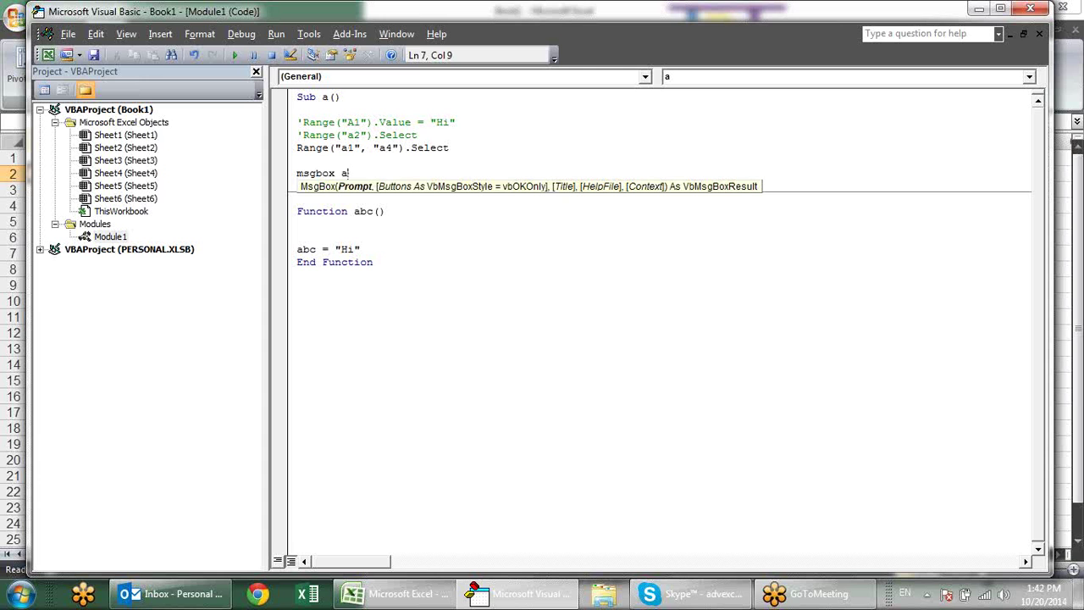
key(BackSpace)
text(")
text(sandeep)
text(")
click(343, 184)
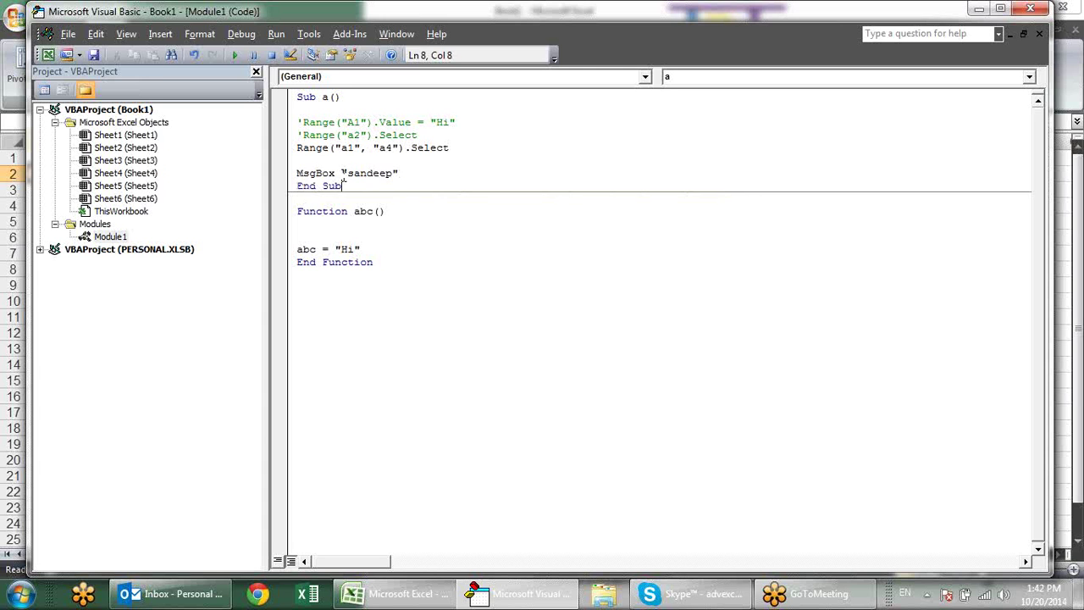
click(343, 174)
text(=)
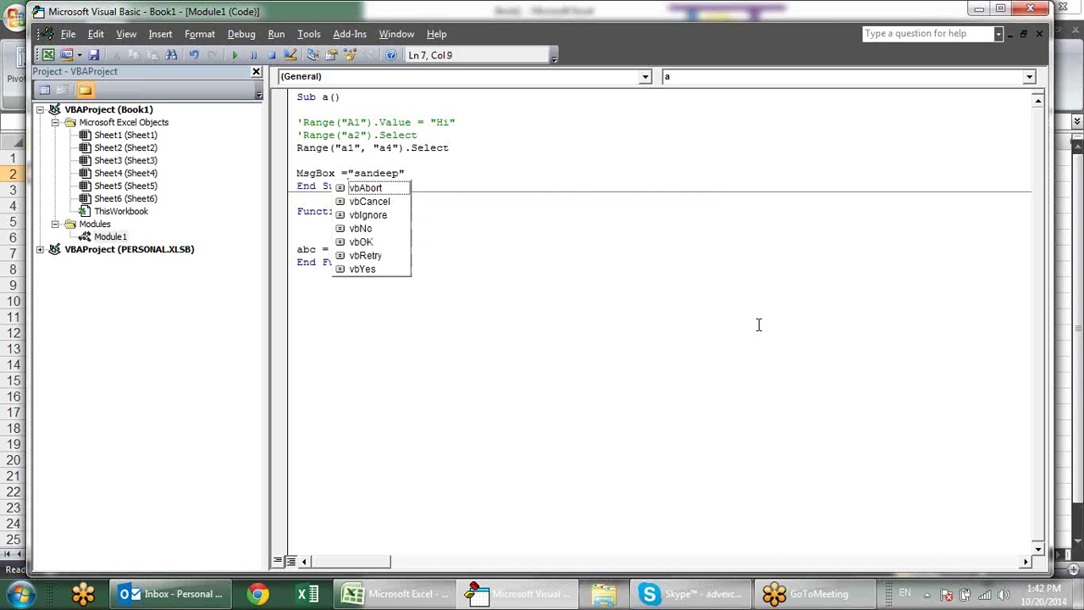
key(Escape)
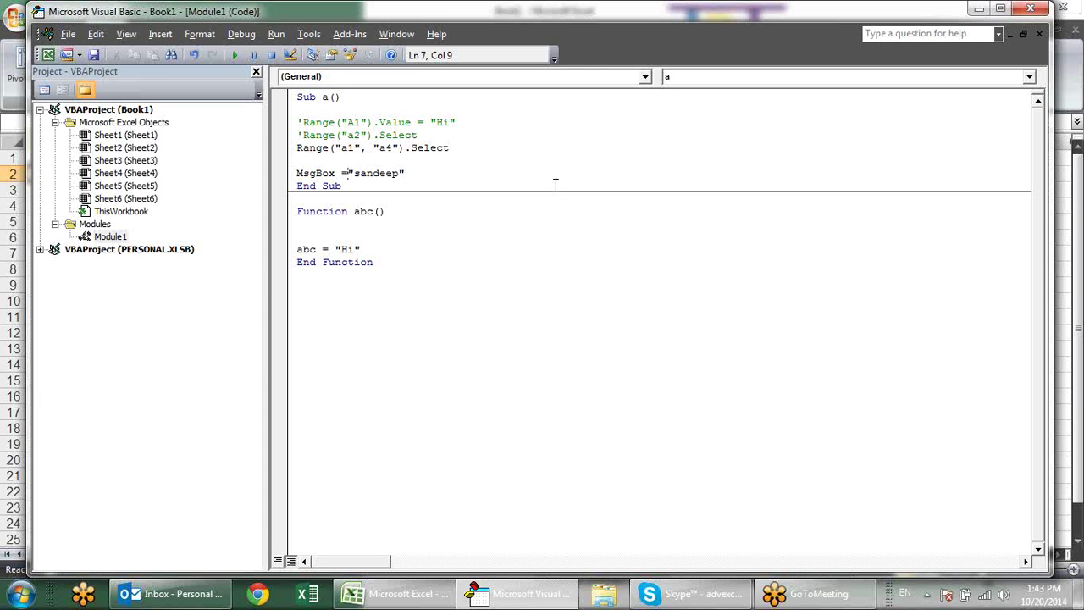
key(BackSpace)
Replace the quoted first name with the person's full name, correcting typos.
drag(399, 172, 298, 177)
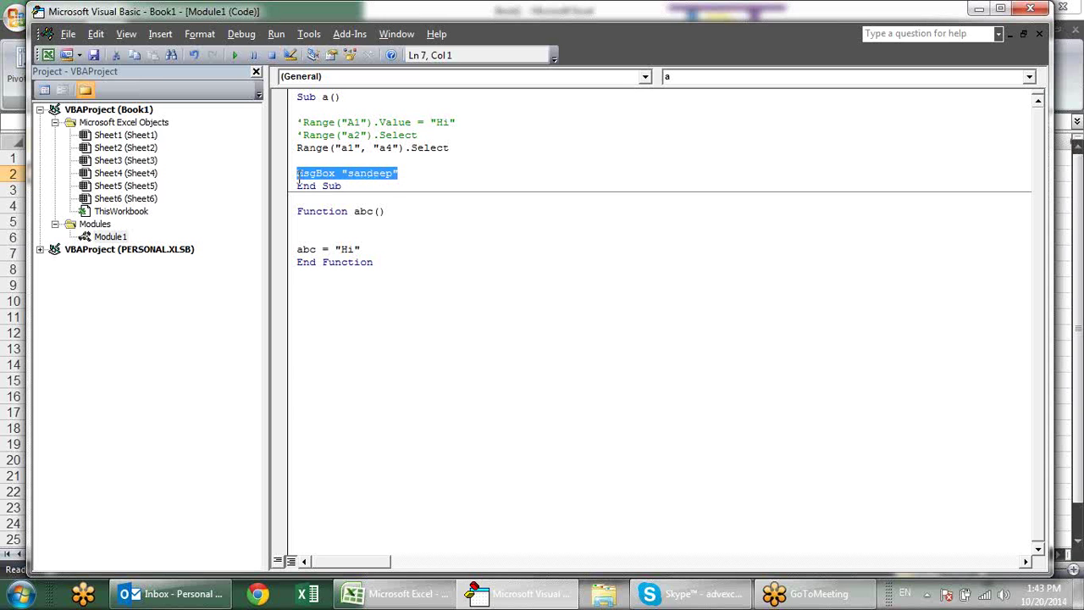
click(429, 179)
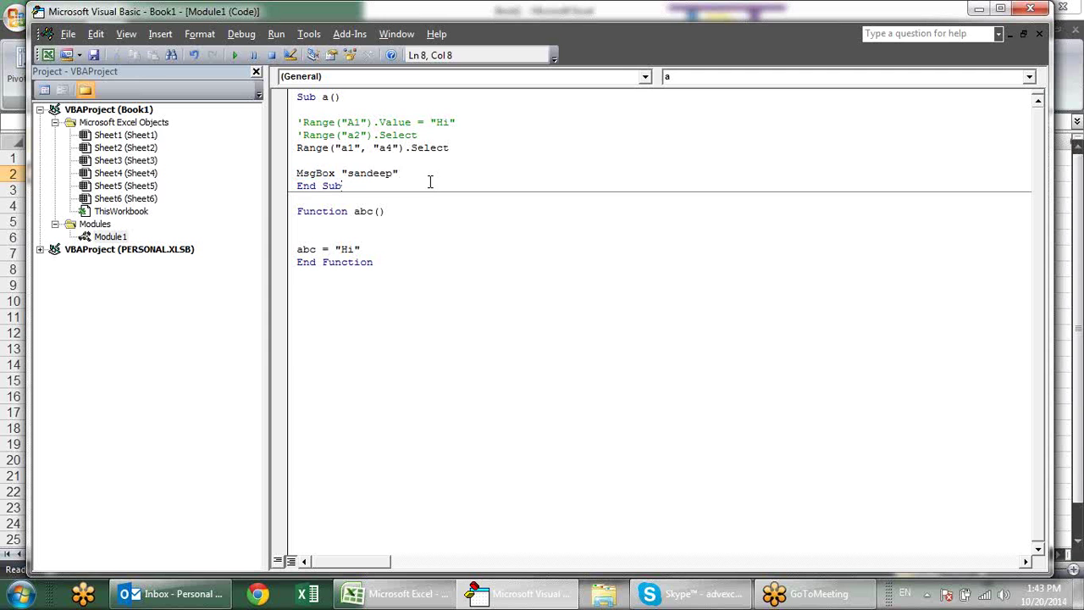
drag(421, 174, 341, 174)
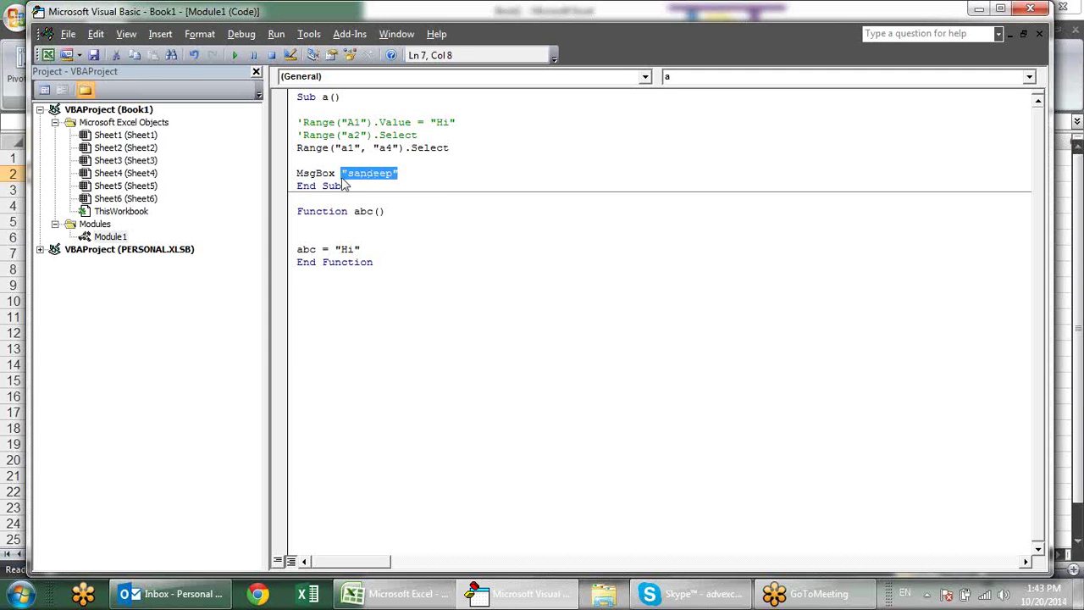
key(BackSpace)
key(BackSpace)
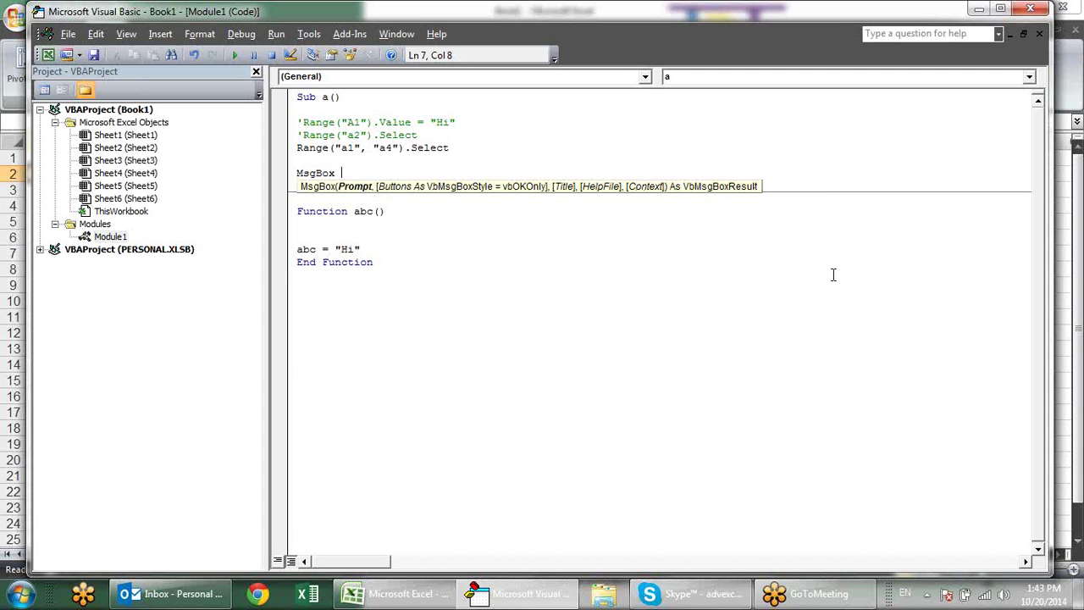
text("sa)
text(ndep d)
key(BackSpace)
key(BackSpace)
key(BackSpace)
text(e s)
key(BackSpace)
key(BackSpace)
text(p)
text( singh")
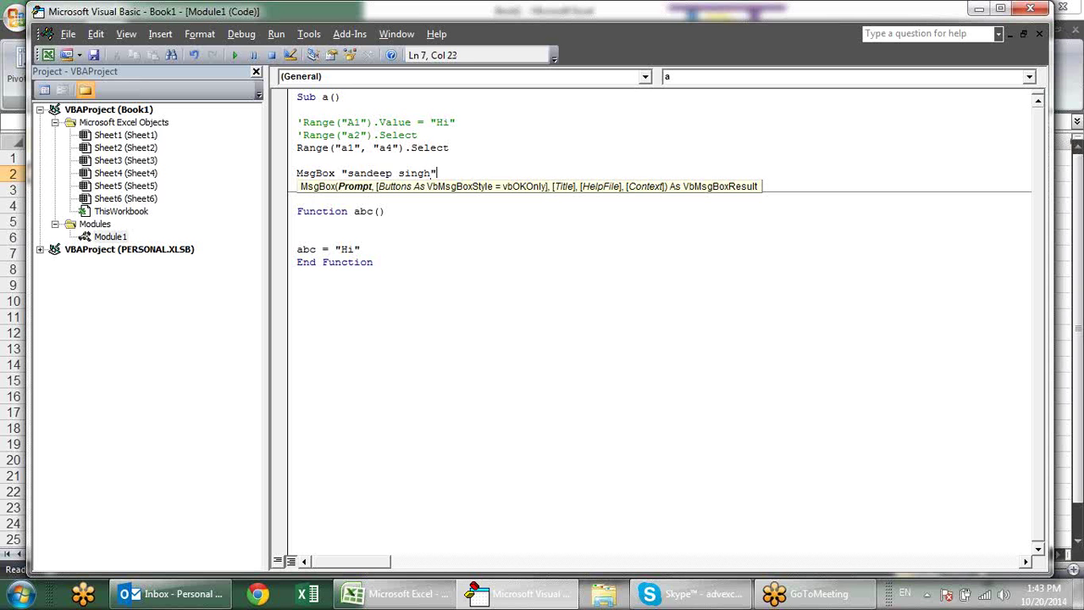
key(Down)
key(Up)
key(End)
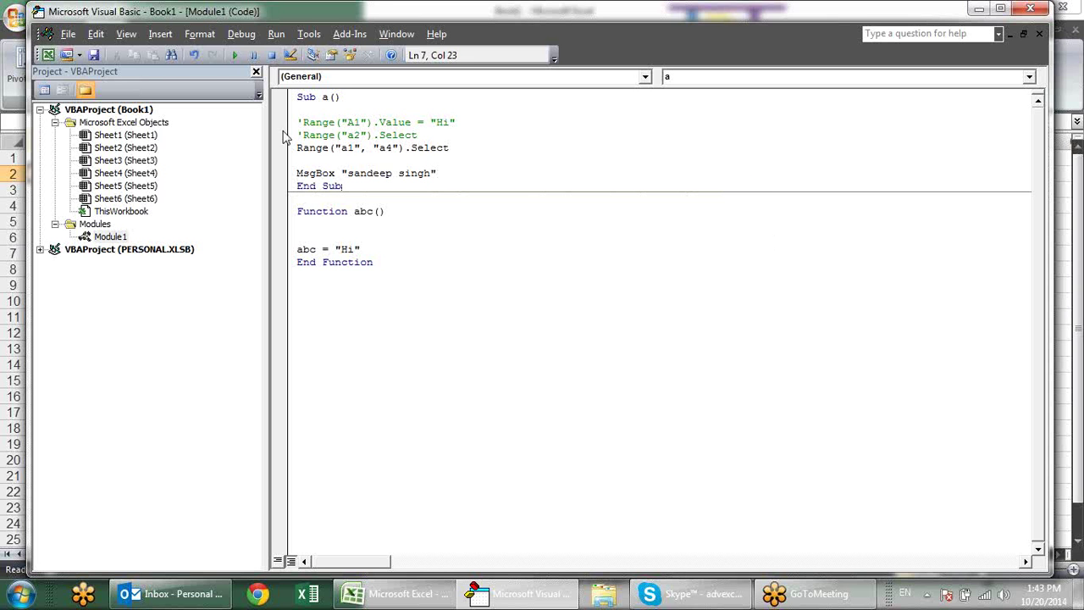
Run macro a and close the message box showing the name.
click(238, 54)
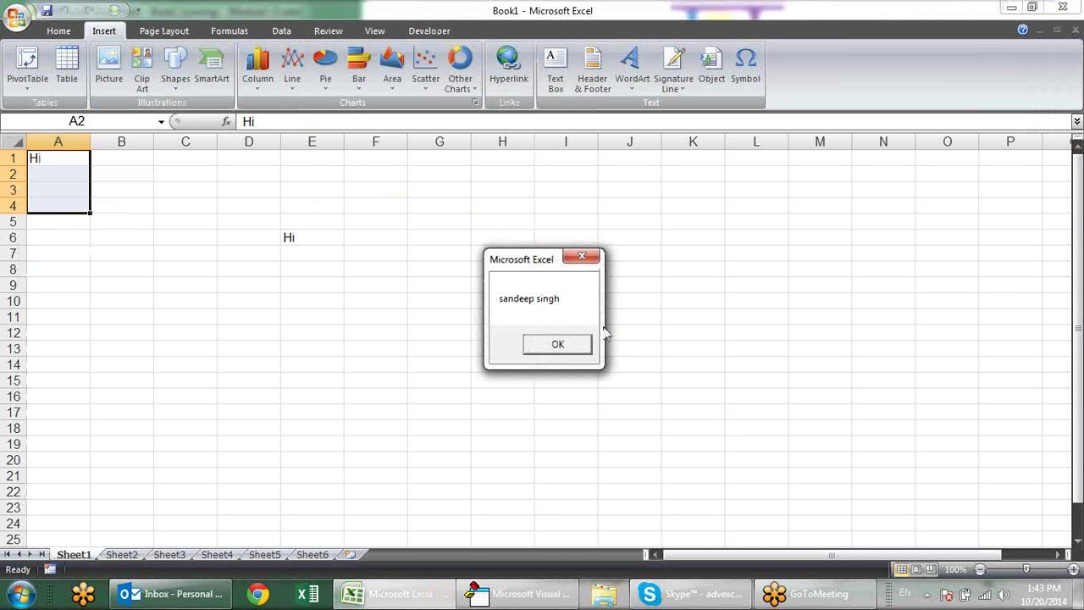
click(558, 344)
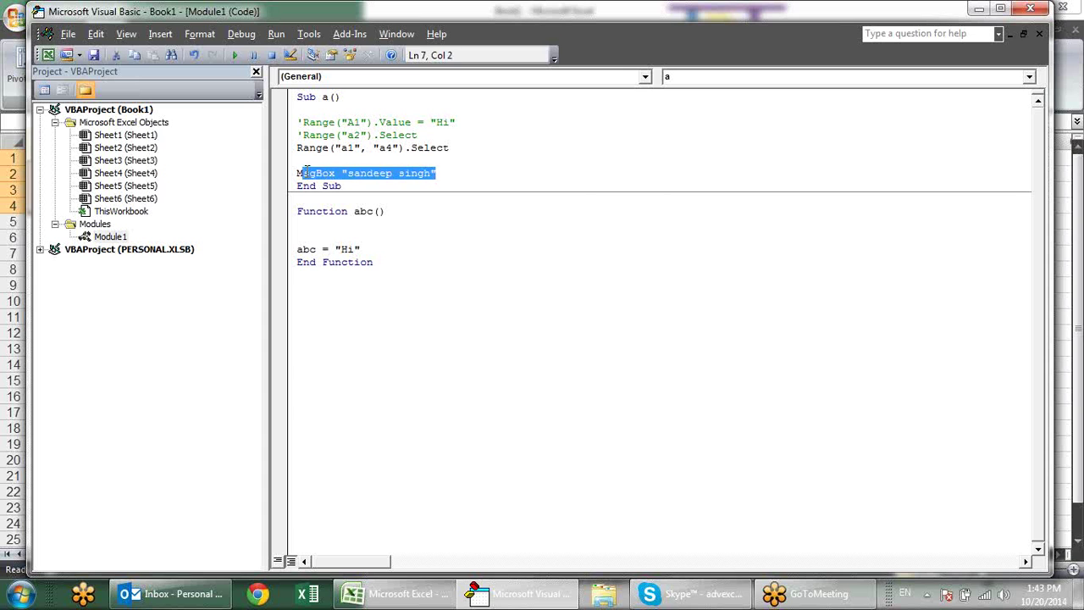
Swap the MsgBox statement on line 7 for InputBox "Hi".
drag(477, 169, 335, 173)
text(()
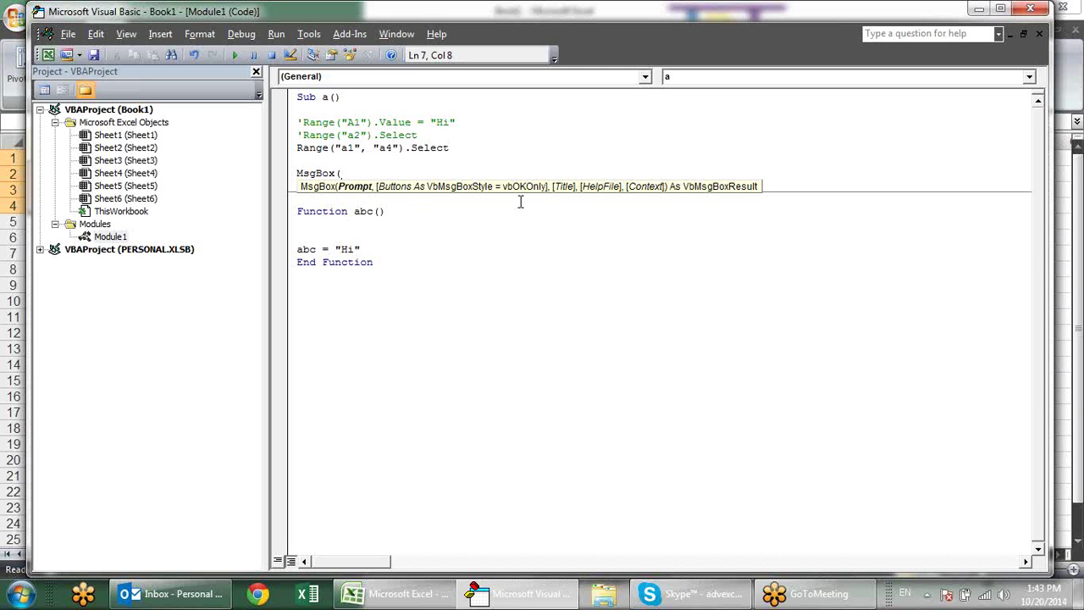
text(")
key(BackSpace)
key(BackSpace)
key(BackSpace)
key(BackSpace)
key(BackSpace)
key(BackSpace)
key(BackSpace)
key(BackSpace)
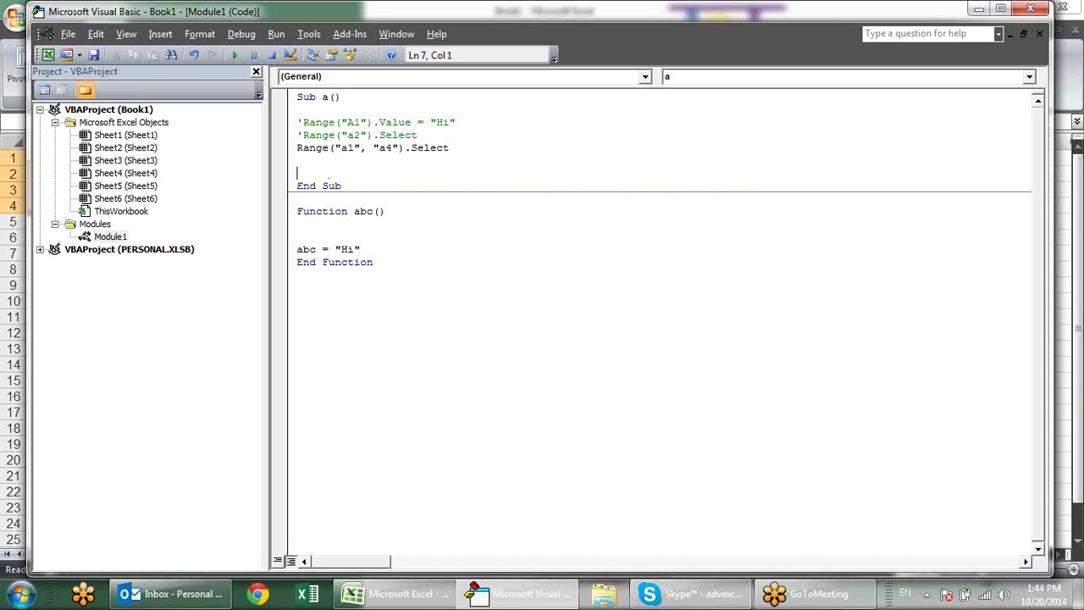
text(inputb)
text(ox )
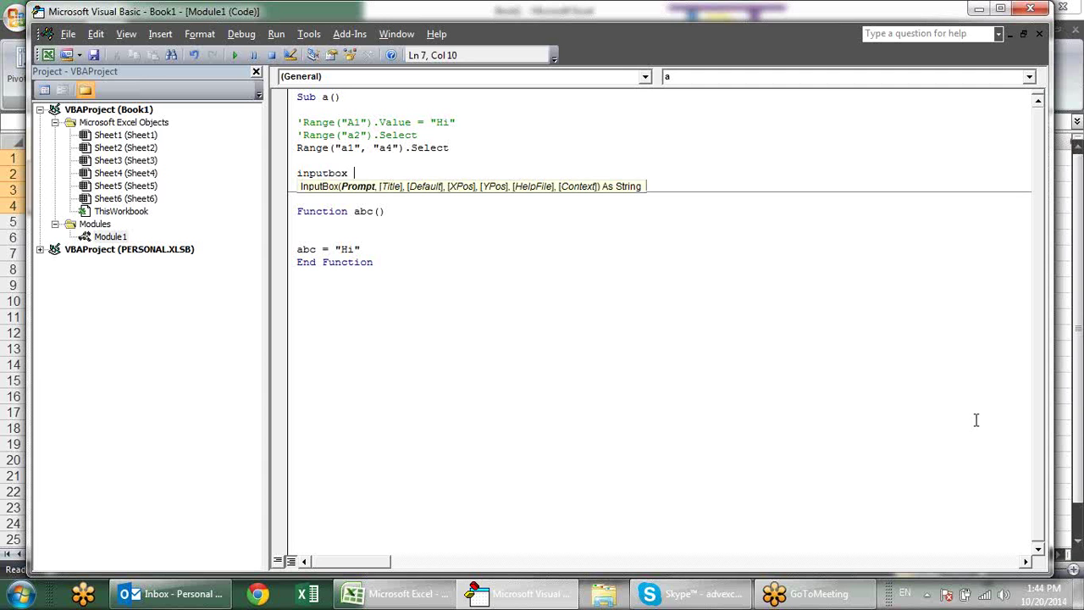
text("Hi)
text(")
key(Down)
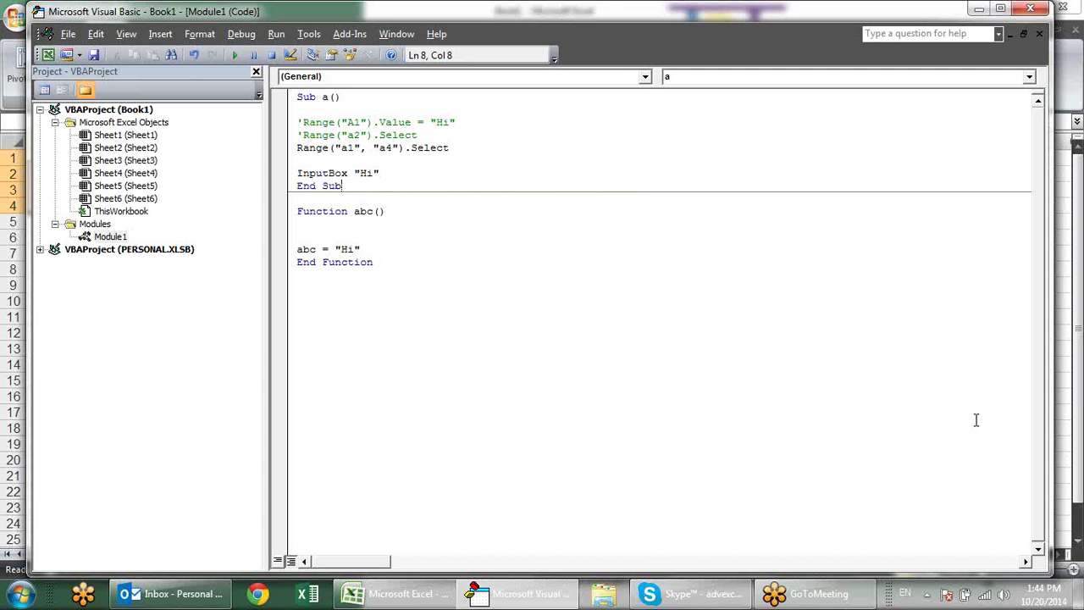
Run macro a and close the Hi input box.
click(403, 160)
click(236, 55)
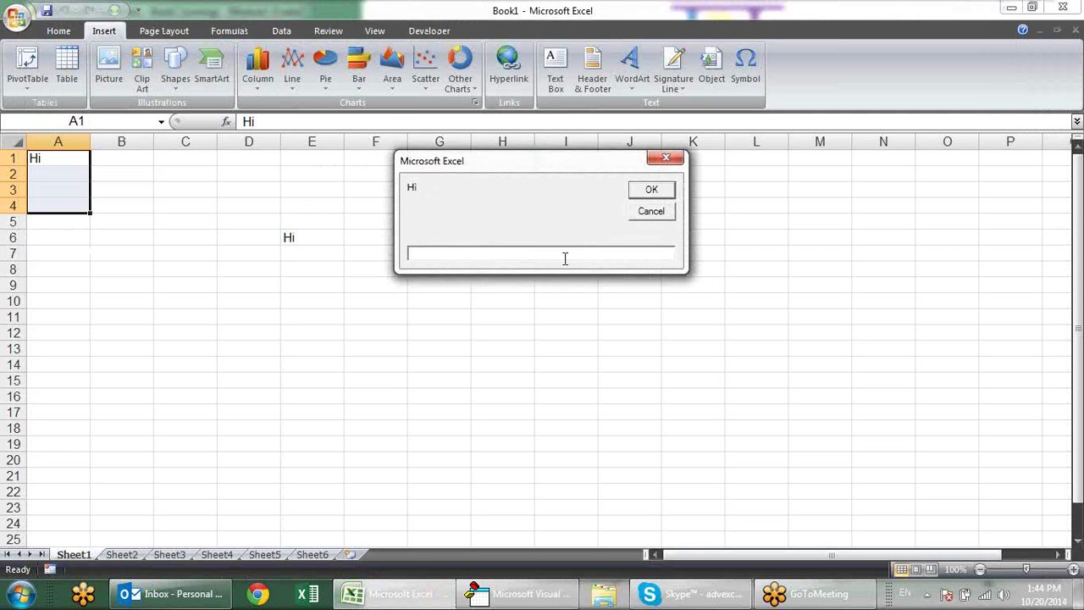
click(664, 221)
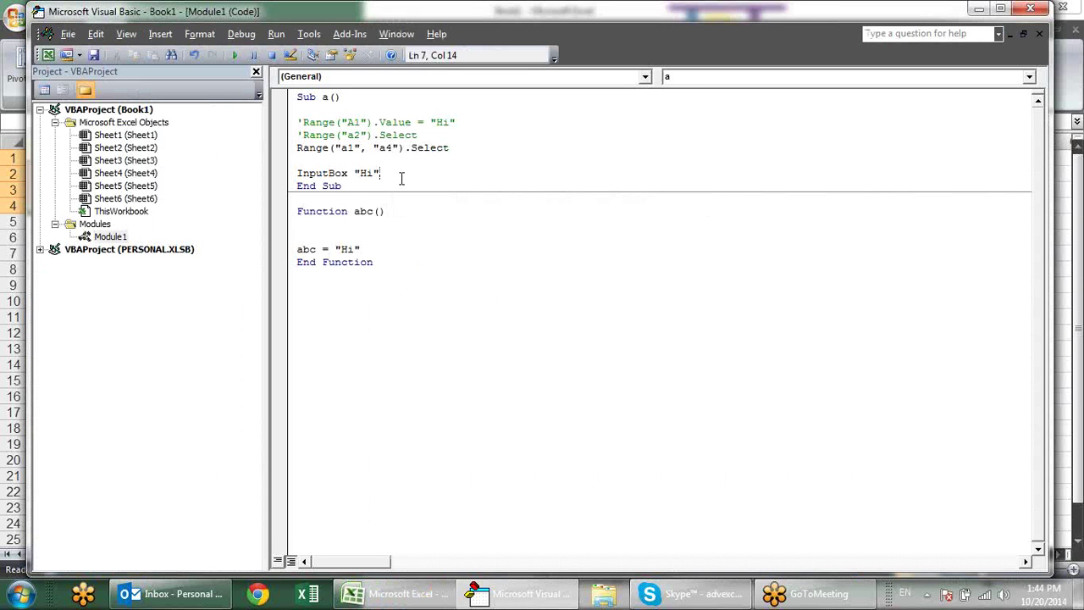
Delete the InputBox "Hi" line from Sub a.
drag(399, 176, 356, 173)
key(BackSpace)
key(BackSpace)
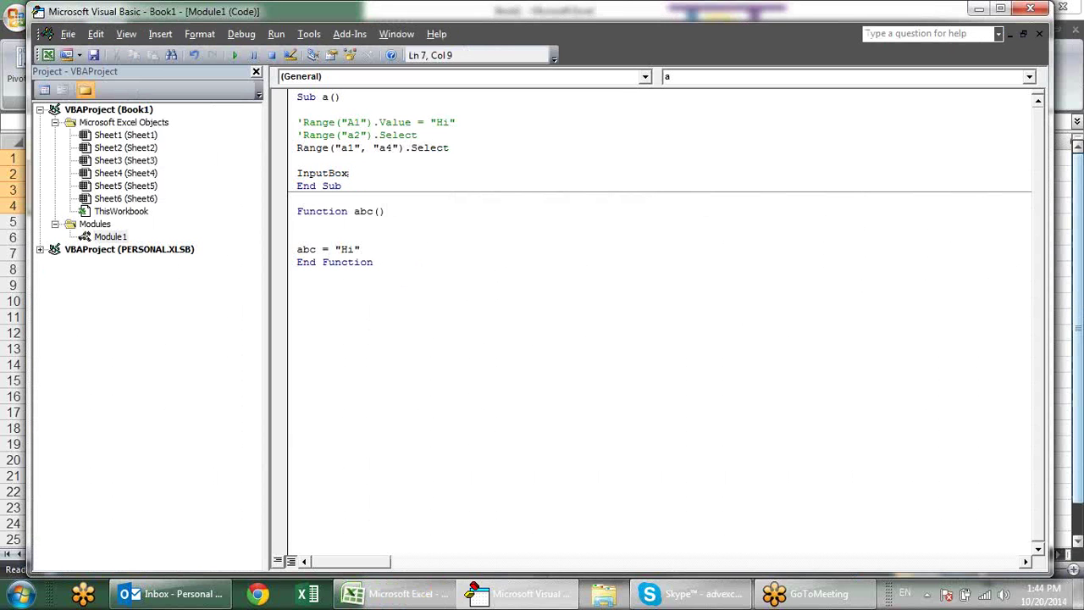
key(BackSpace)
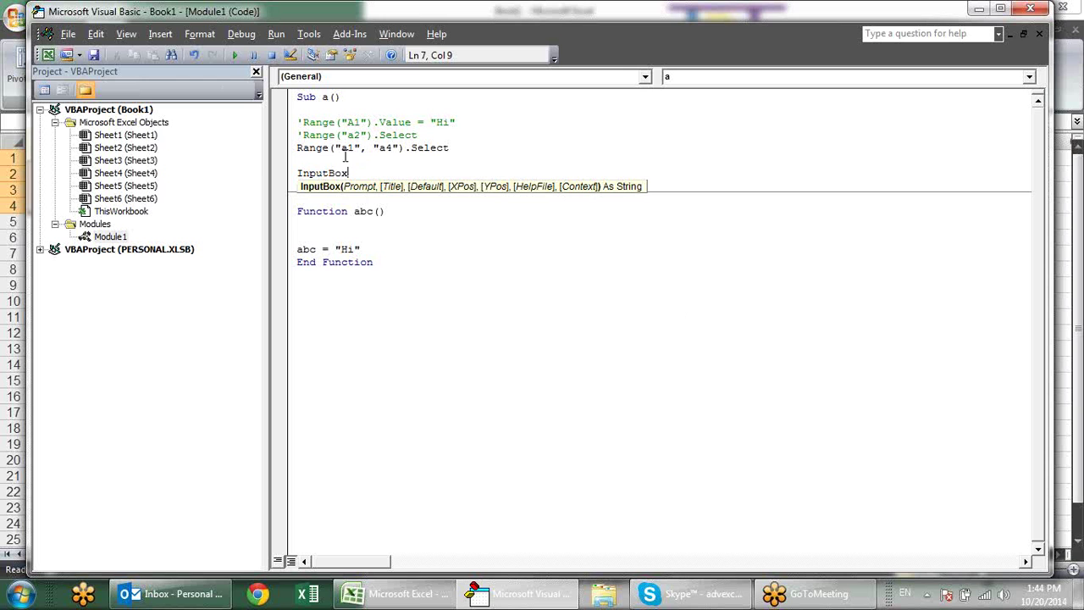
drag(360, 167, 264, 164)
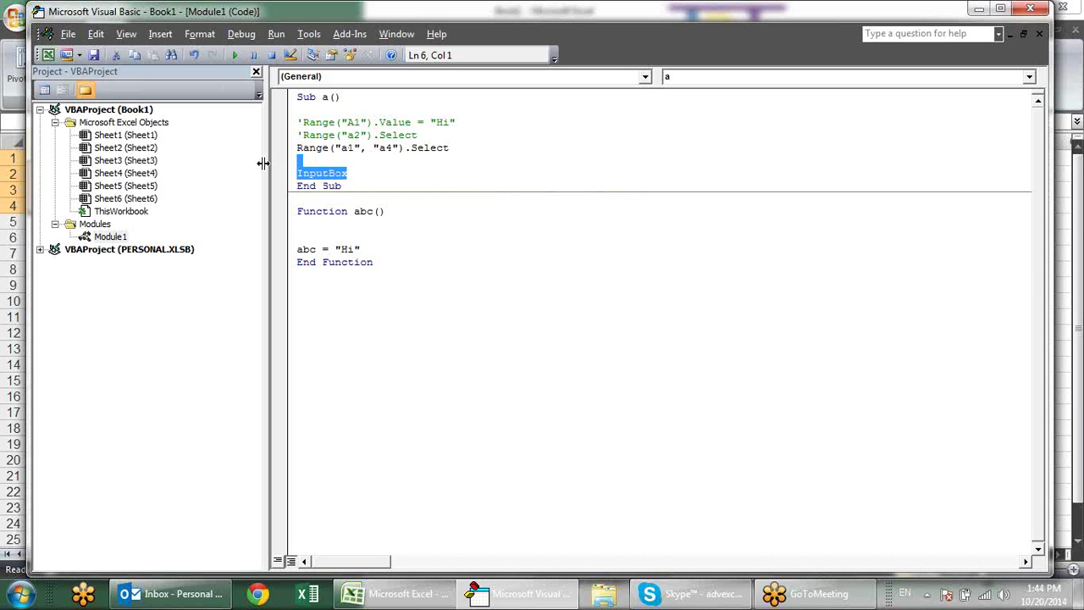
key(Delete)
Replace Select on the Range line with AddComment, then remove that member again.
click(466, 151)
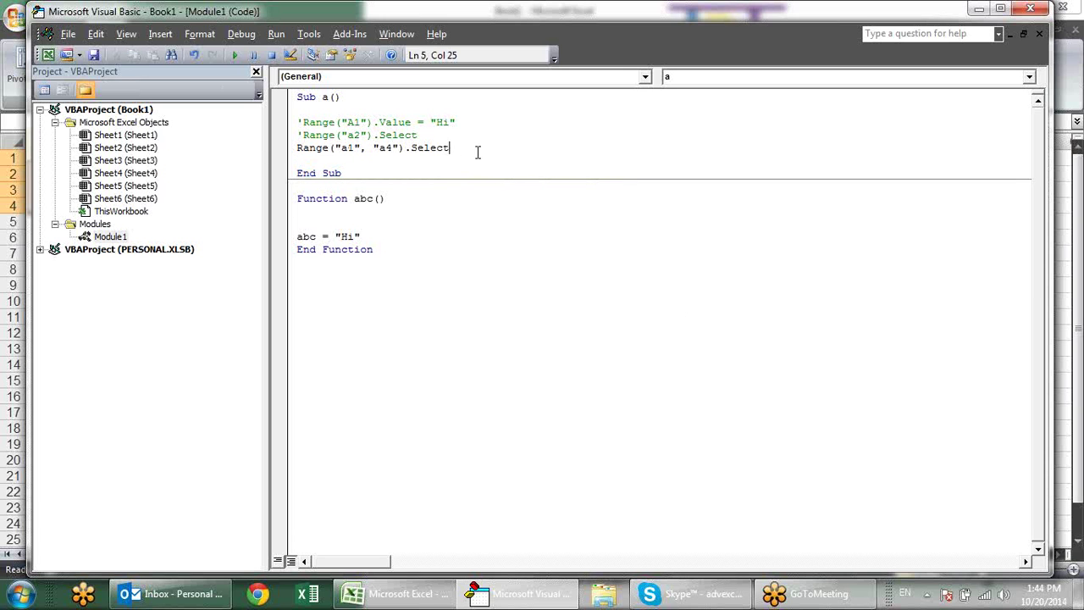
drag(477, 151, 412, 151)
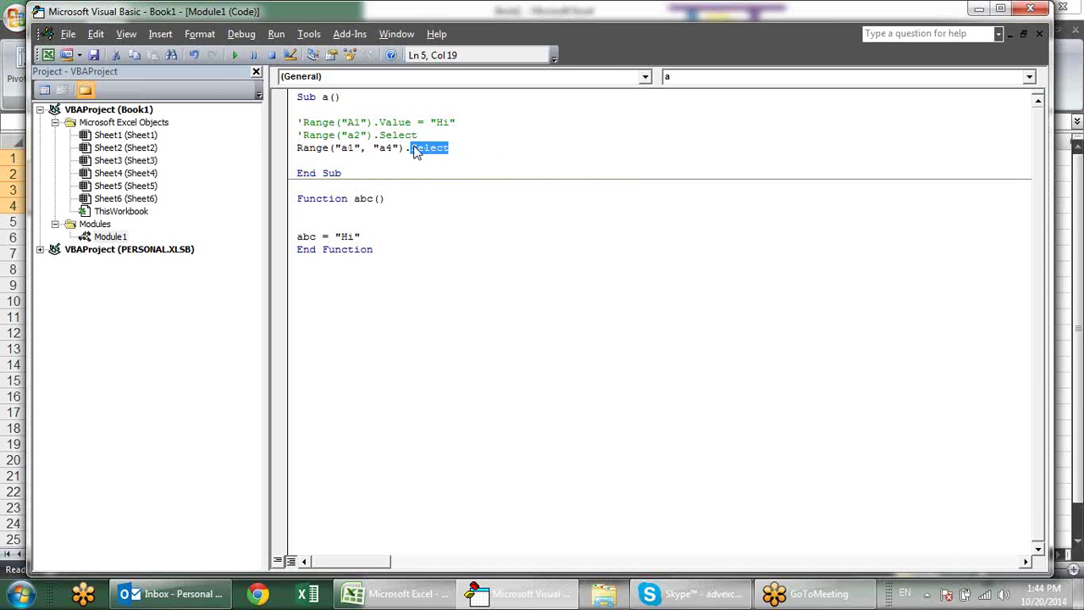
text(ad)
key(BackSpace)
key(BackSpace)
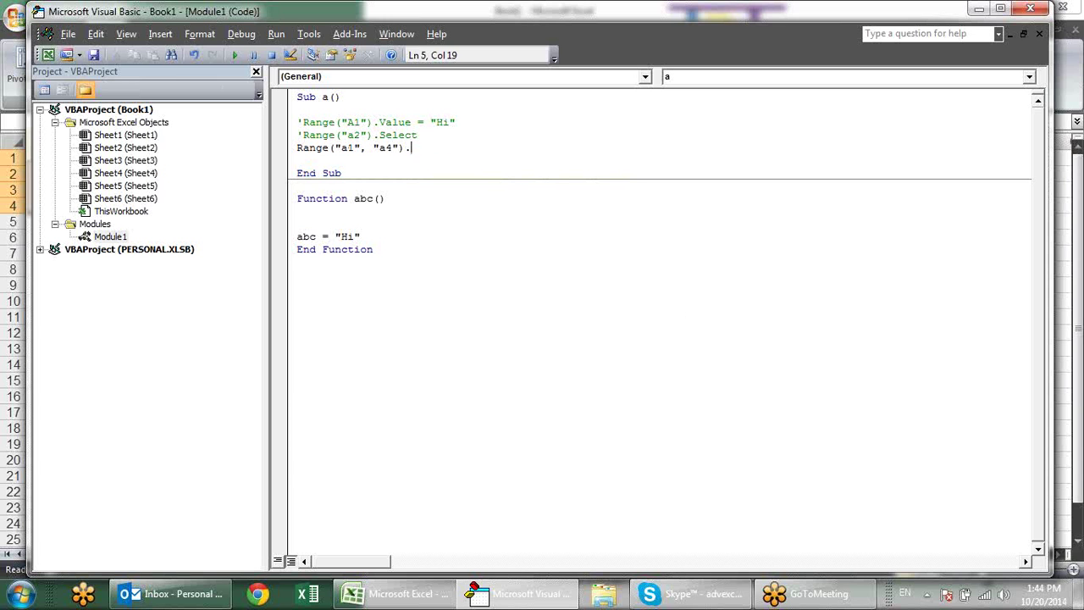
key(BackSpace)
text(.ad)
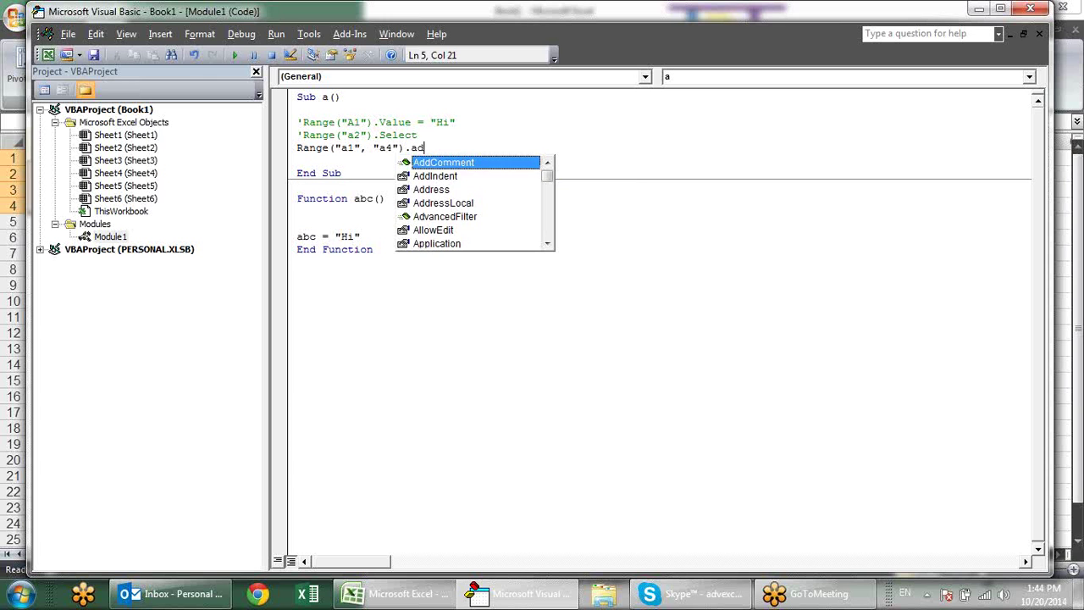
key(Tab)
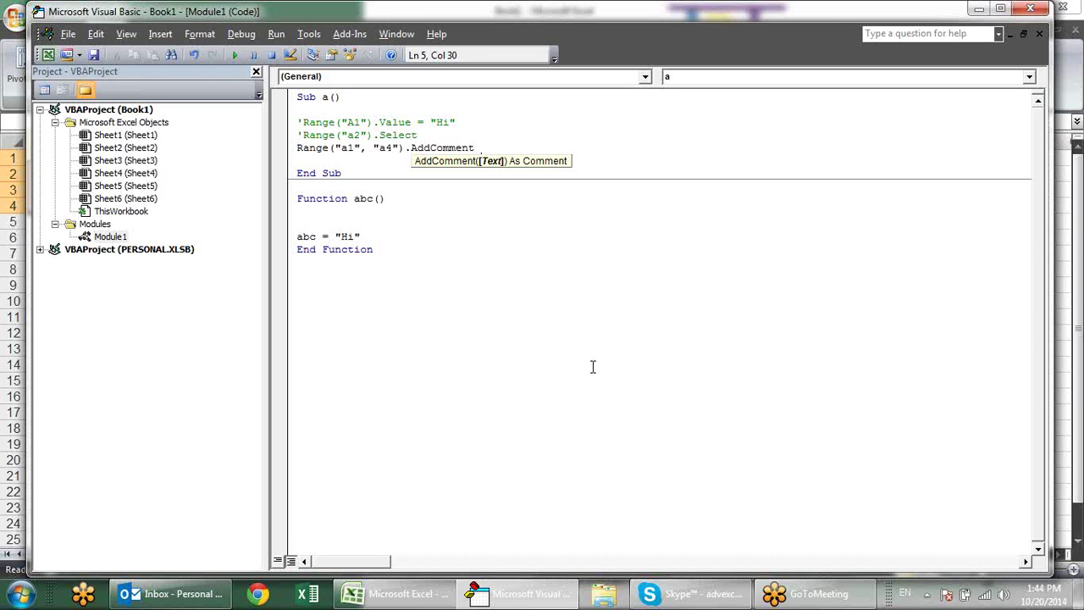
key(BackSpace)
key(BackSpace)
key(BackSpace)
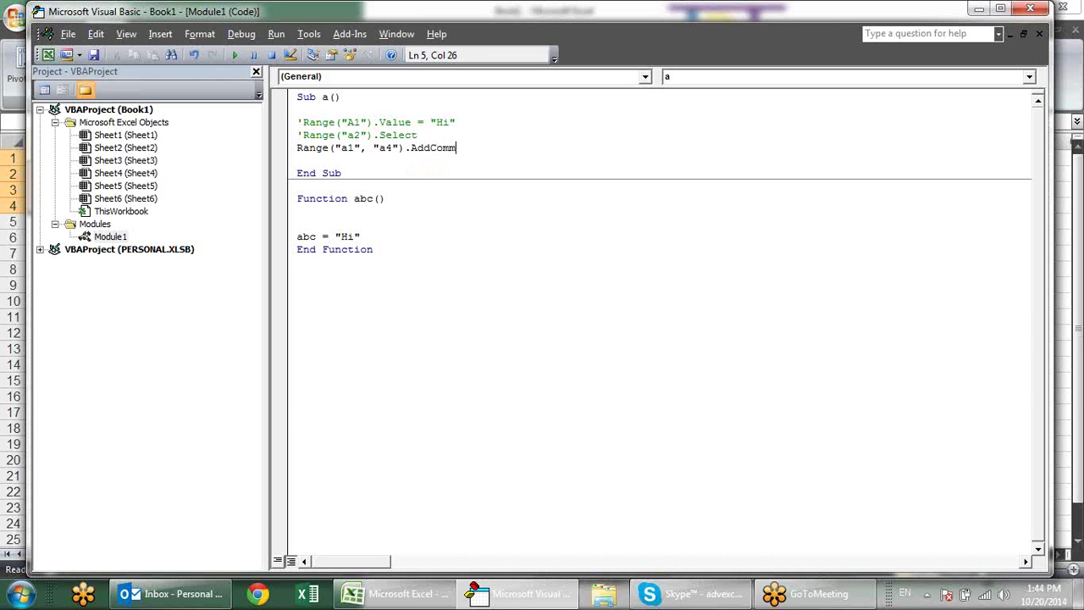
key(BackSpace)
key(BackSpace)
key(BackSpace)
key(BackSpace)
key(BackSpace)
key(BackSpace)
key(BackSpace)
key(BackSpace)
Complete the line as Range("a1", "a4").Interior.Color = vbRed.
text(.in)
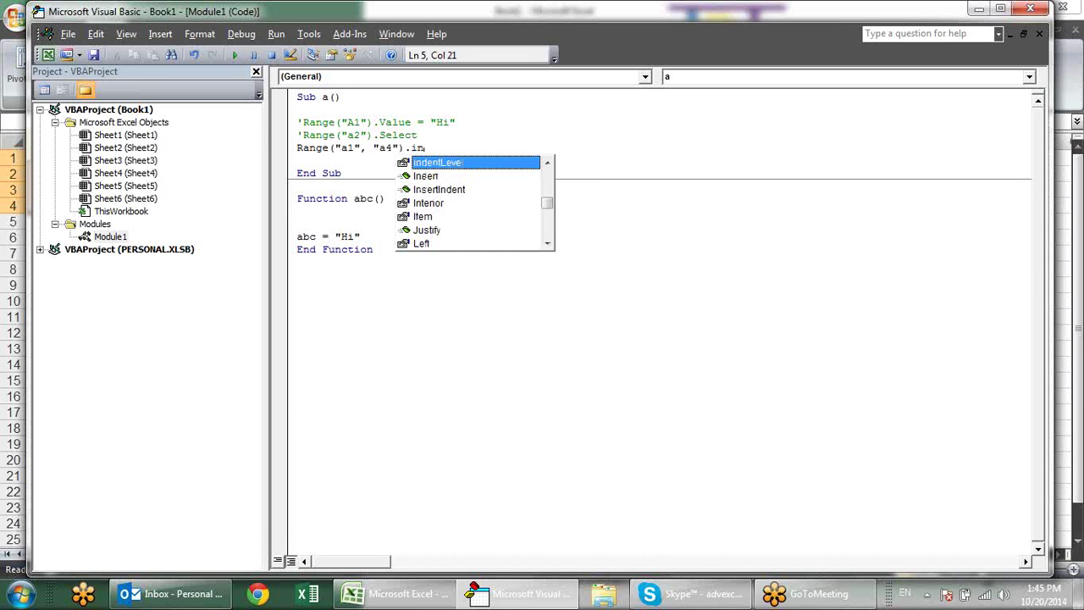
text(terior.)
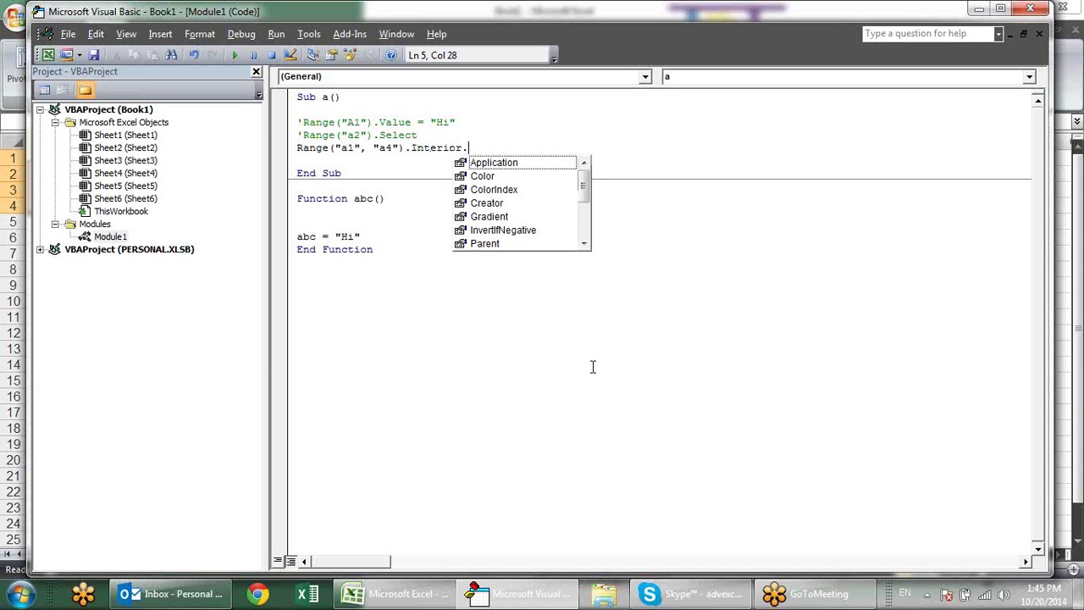
text(col)
key(Tab)
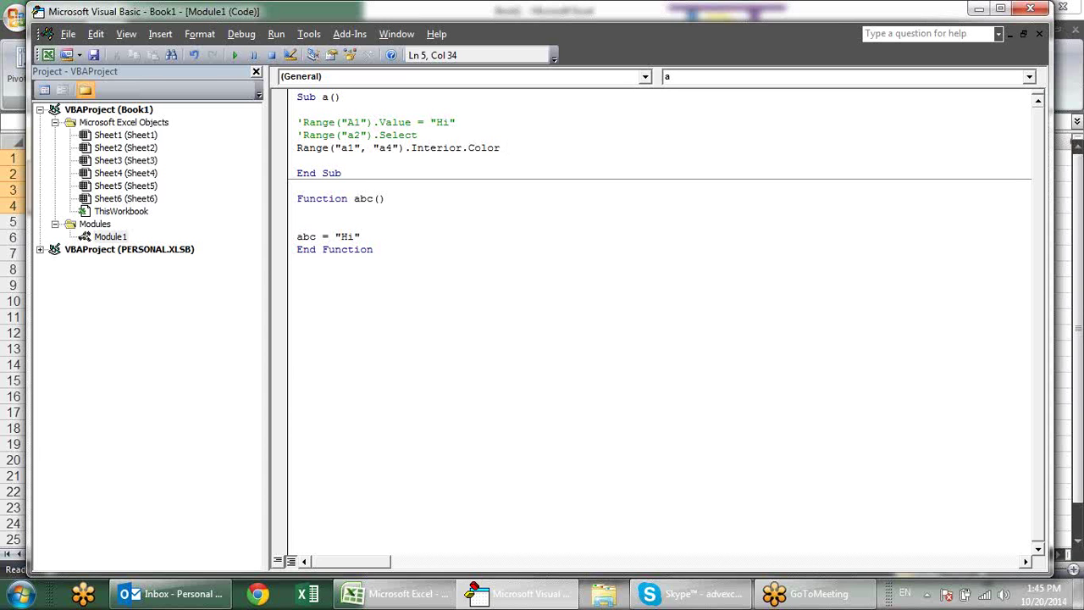
key(BackSpace)
text(=)
text( vbr)
text(ed)
click(298, 161)
click(551, 148)
drag(551, 149, 519, 151)
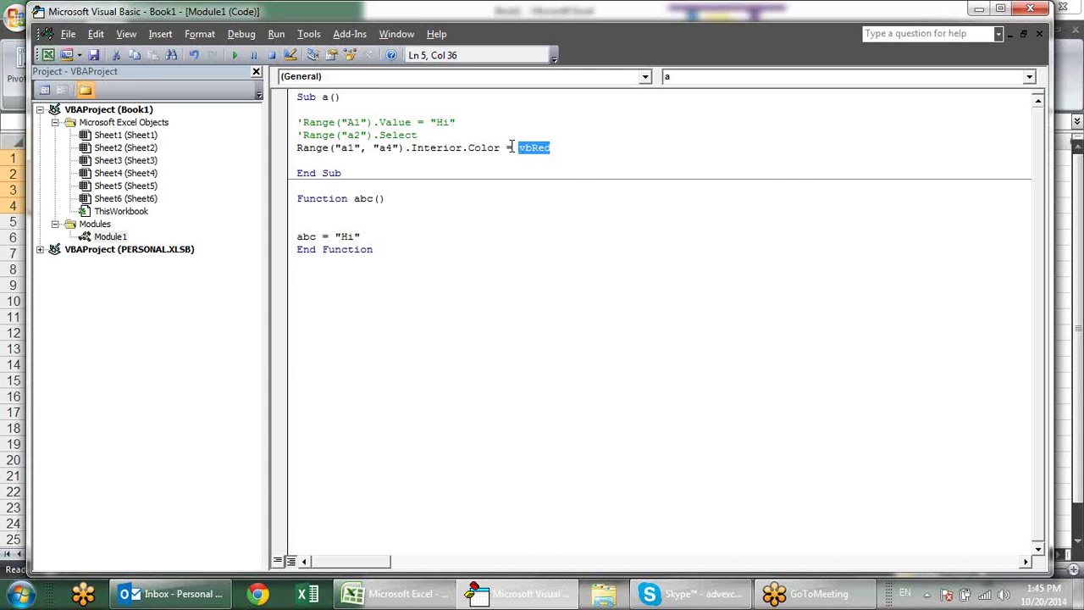
Run Sub a and check the red-filled cells A1:A4 on the worksheet.
click(240, 62)
key(alt+F11)
click(72, 142)
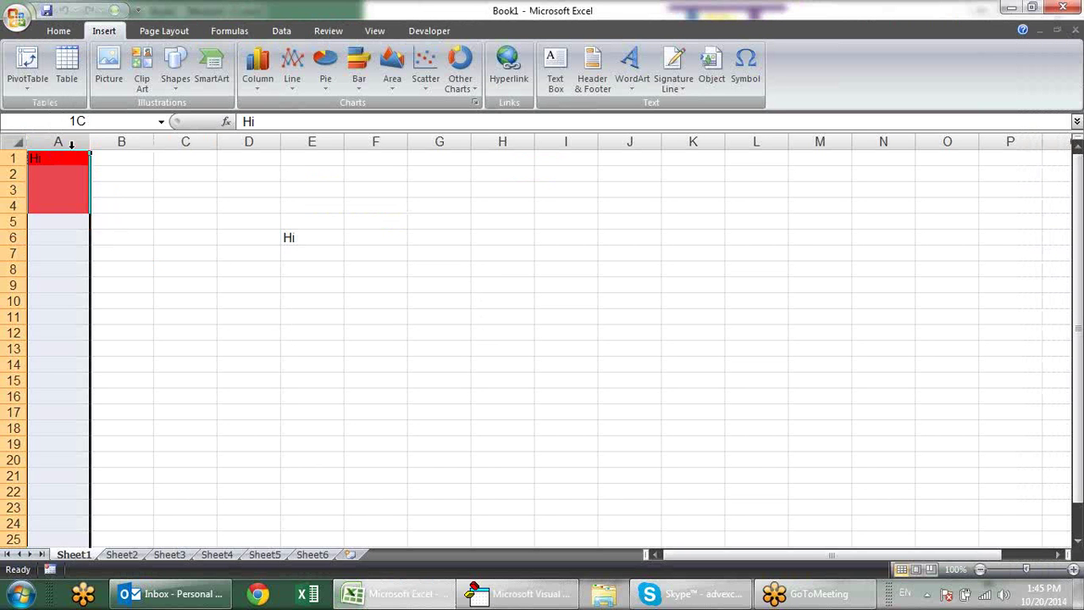
click(78, 174)
key(alt+F11)
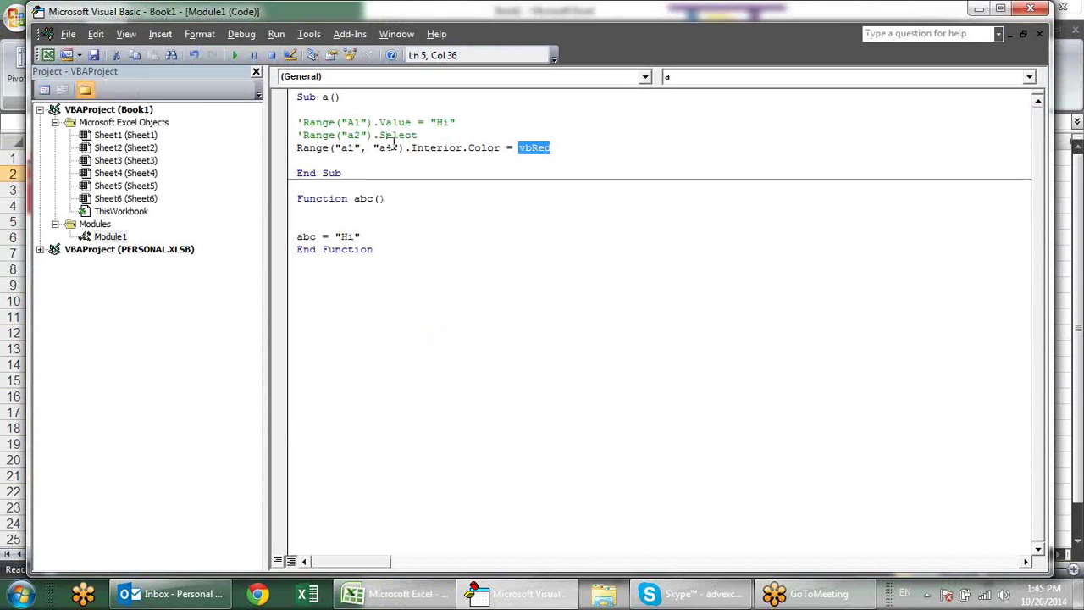
Click into the Range line's arguments and compare the code with the worksheet again.
click(396, 145)
click(380, 145)
key(Right)
key(Right)
key(Right)
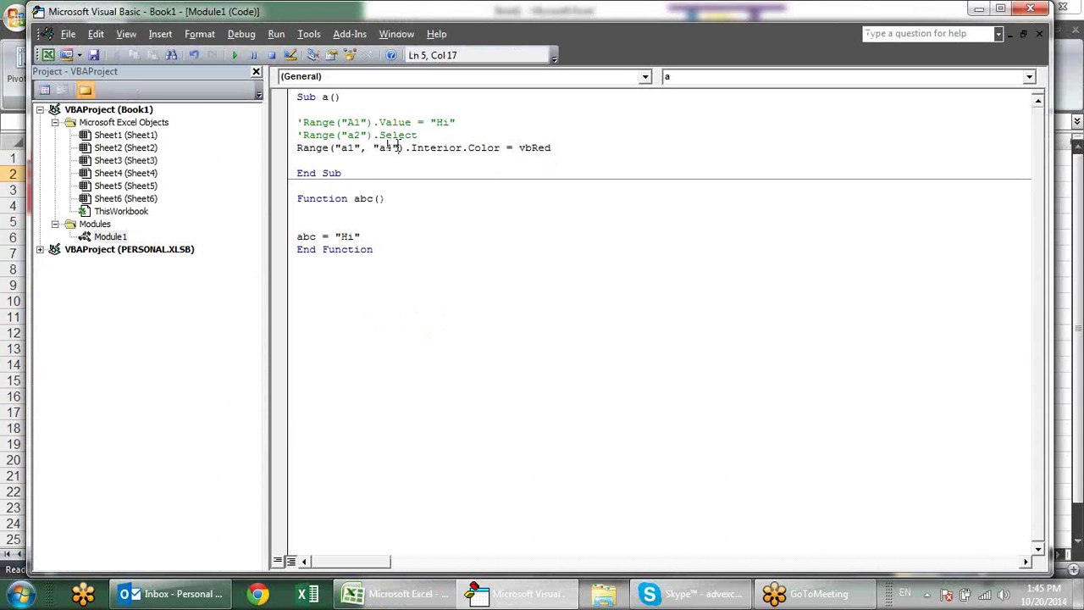
click(347, 147)
click(378, 148)
key(alt+F11)
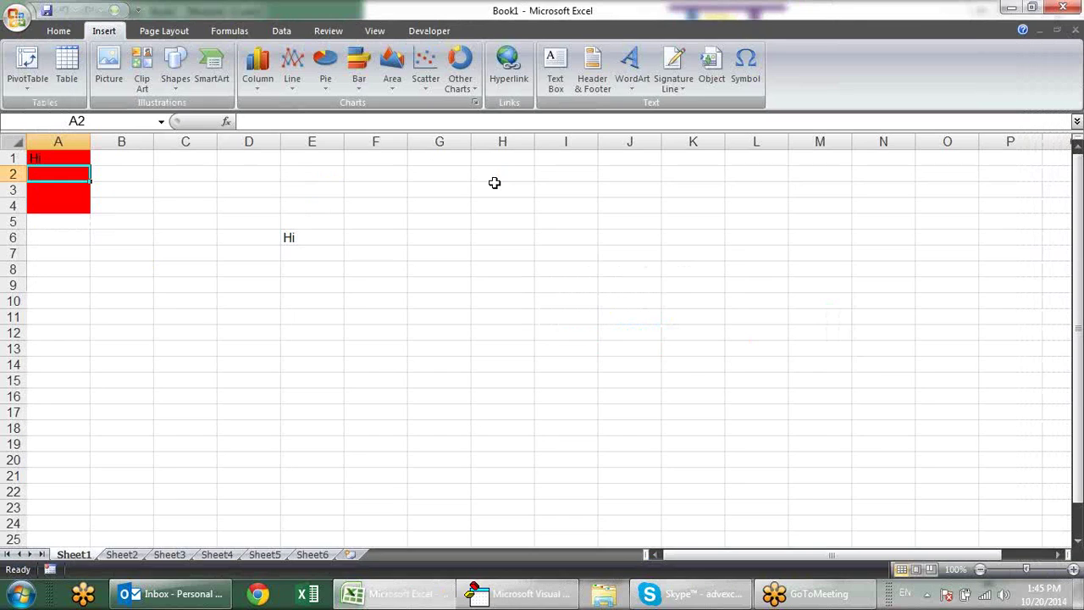
key(alt+F11)
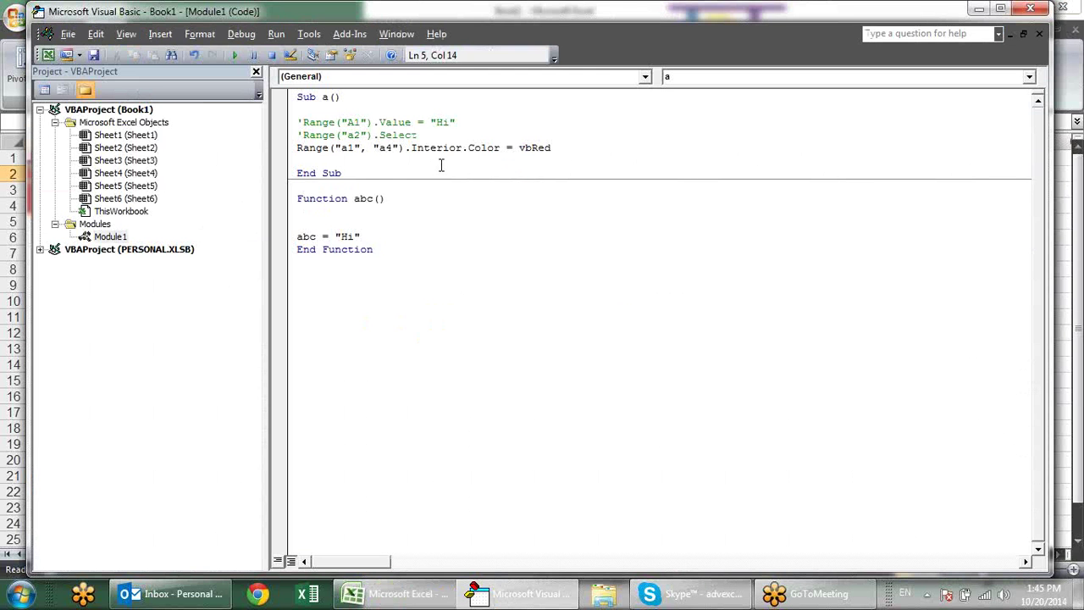
Add the line Cells(5,3).Value = "test" below the vbRed line in Sub a.
click(574, 150)
key(Return)
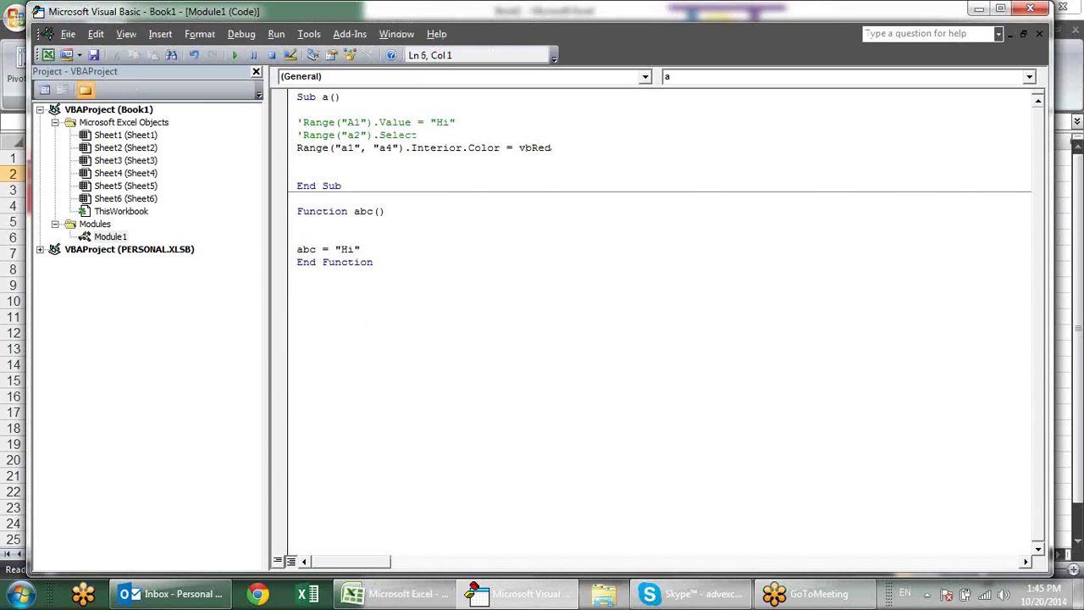
text(Cells)
text(()
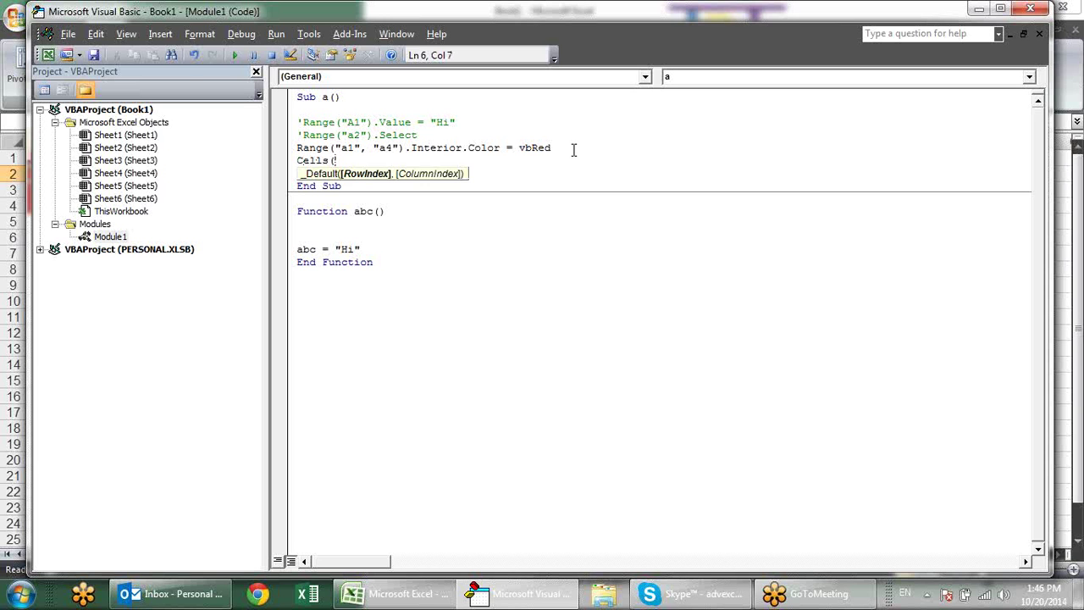
key(BackSpace)
text(;)
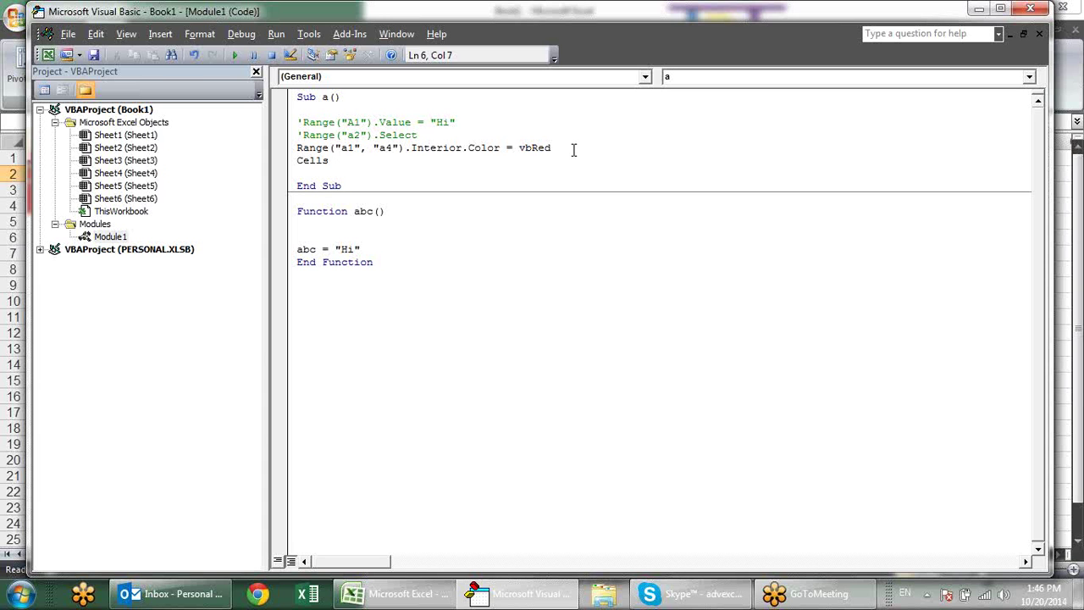
key(BackSpace)
text(()
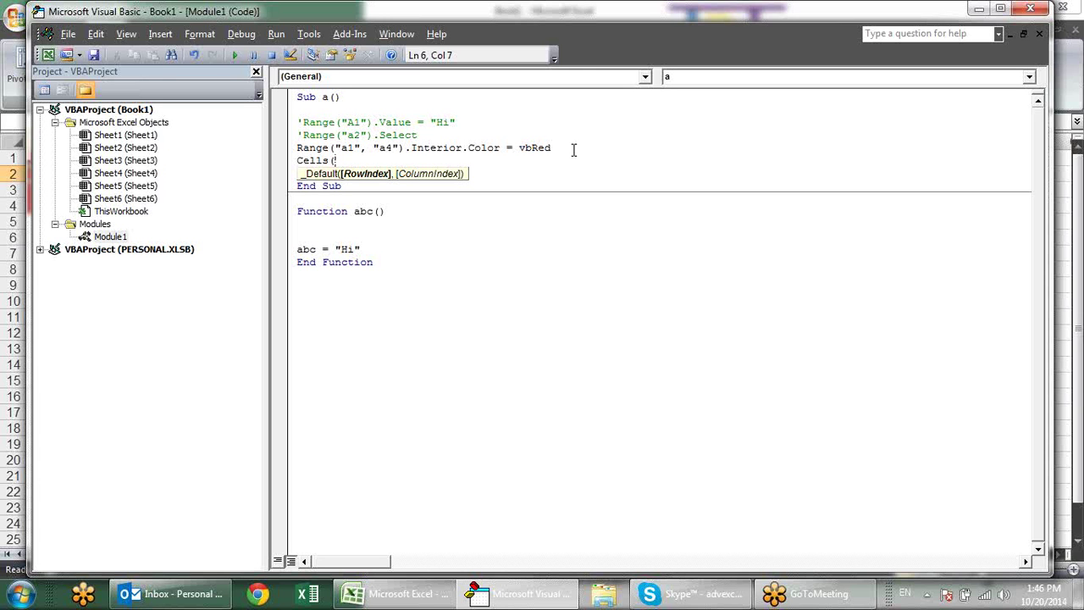
text(5)
text(,3)
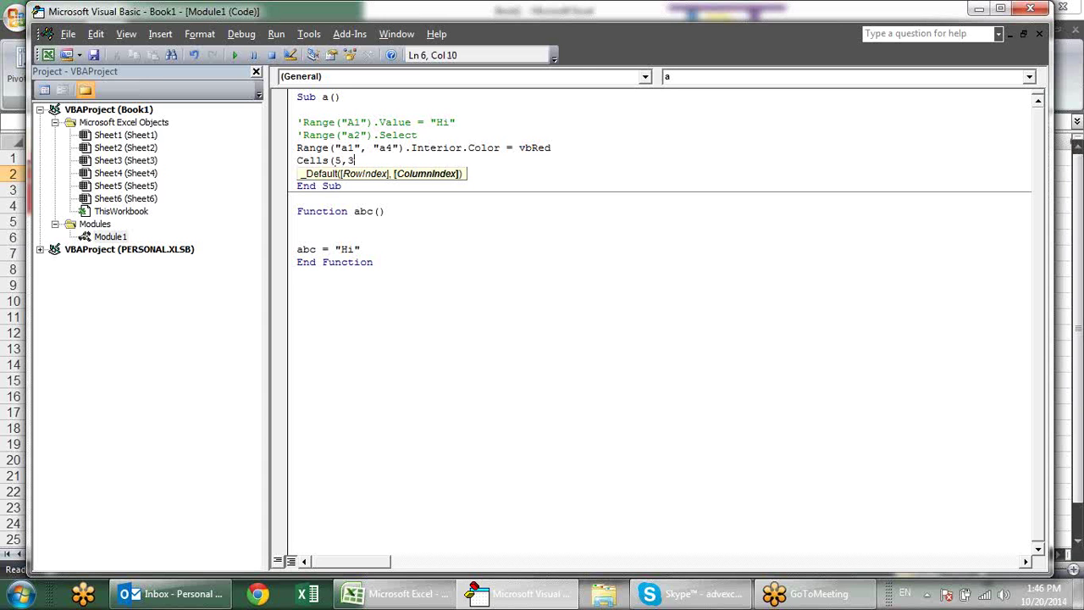
text().)
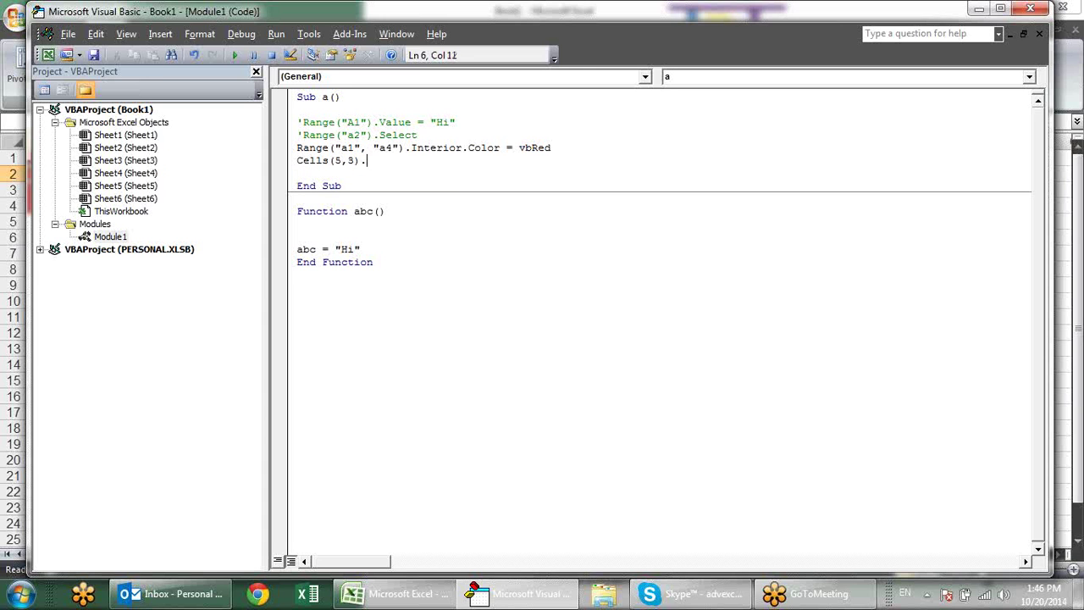
text(value=)
text("t)
text(est")
key(Return)
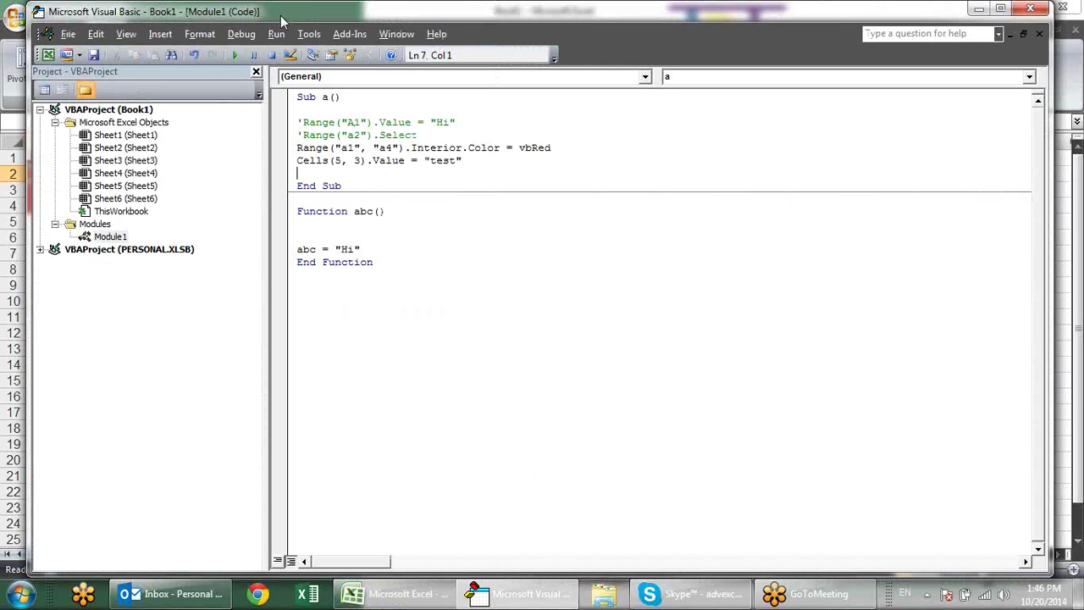
Run Sub a and confirm that cell C5 on the worksheet shows test.
click(235, 55)
key(alt+F11)
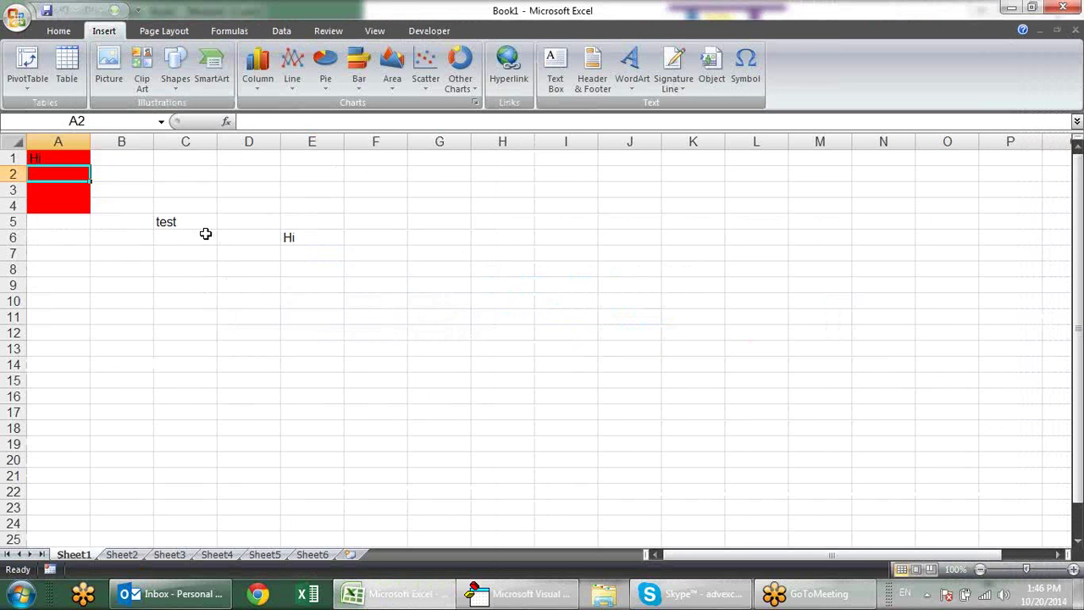
click(198, 225)
click(58, 221)
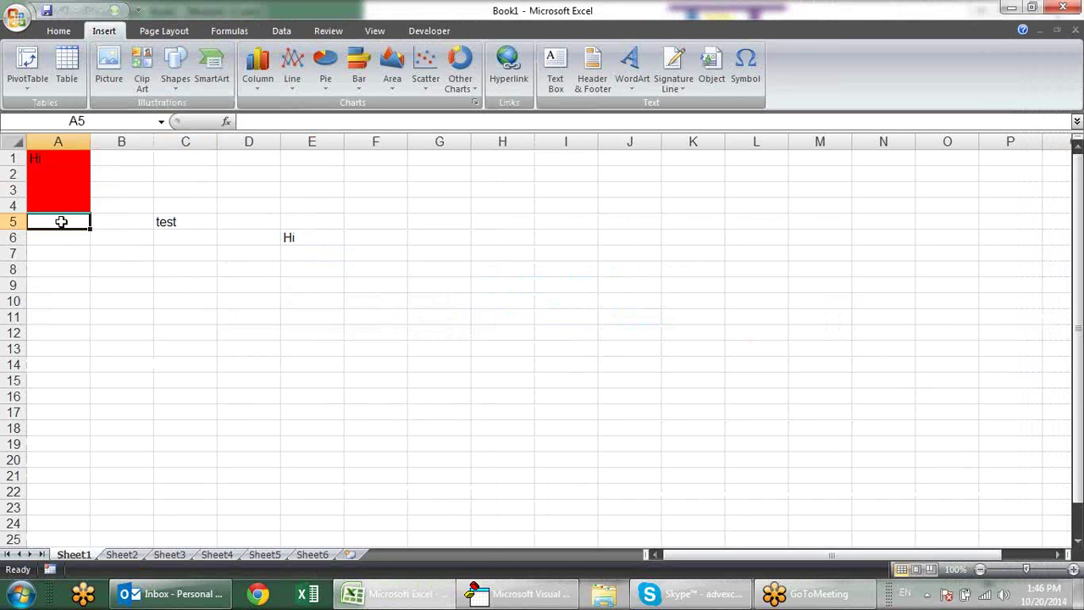
click(178, 217)
key(alt+F11)
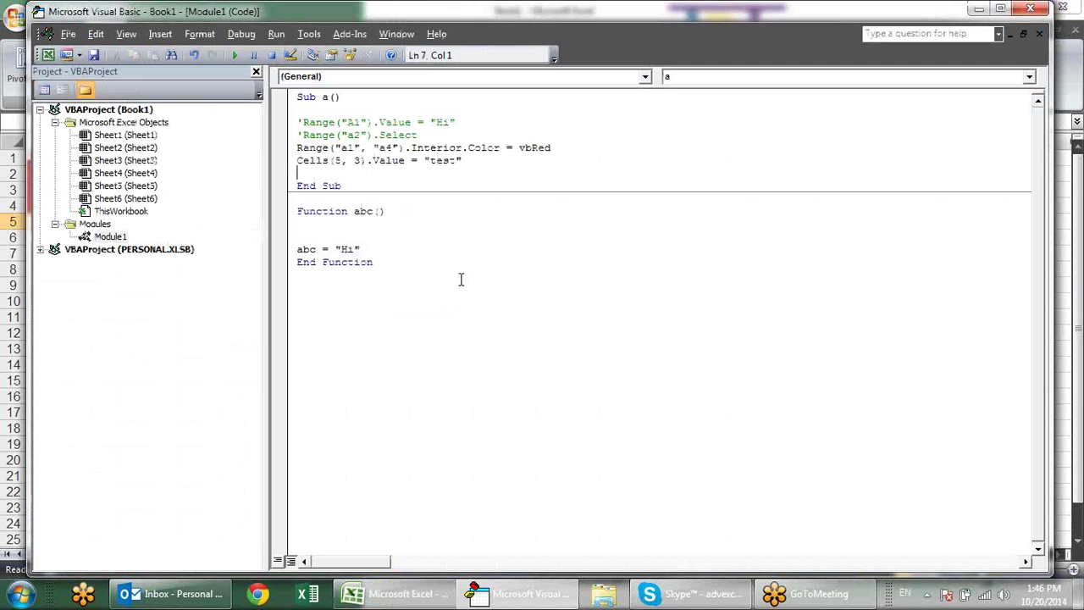
Below the Cells(5, 3) line, start a new statement by typing activecell.
click(359, 161)
click(370, 163)
key(shift+End)
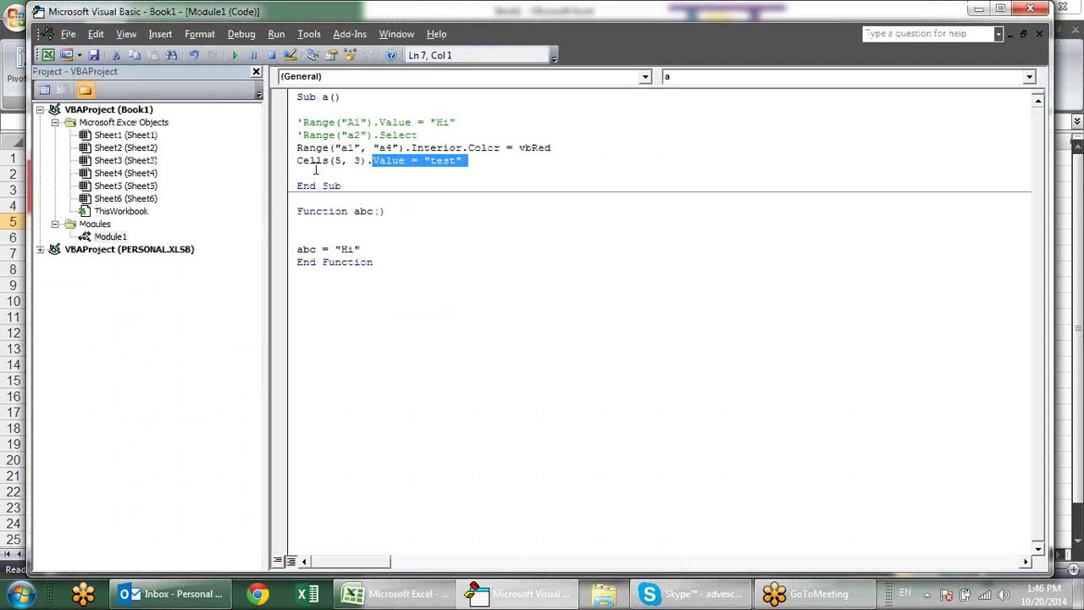
key(shift+Home)
click(405, 190)
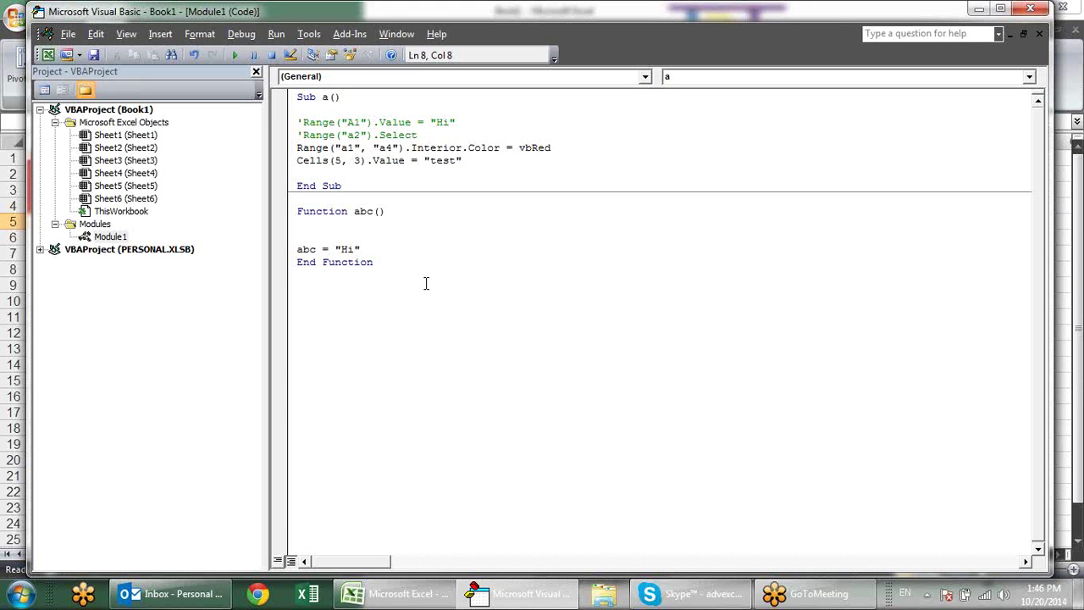
double_click(336, 160)
click(486, 162)
click(329, 160)
click(576, 158)
key(Return)
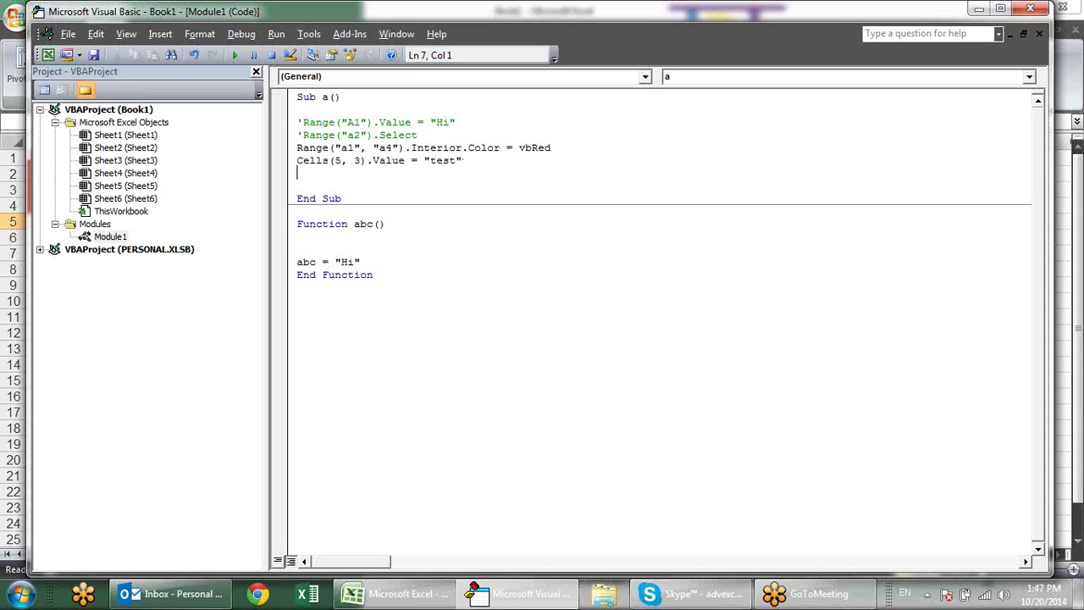
text(active)
text(cell)
Complete the statement as ActiveCell.Font.Color = vbBlue using IntelliSense completions.
key(Return)
click(362, 173)
text(.)
text(va)
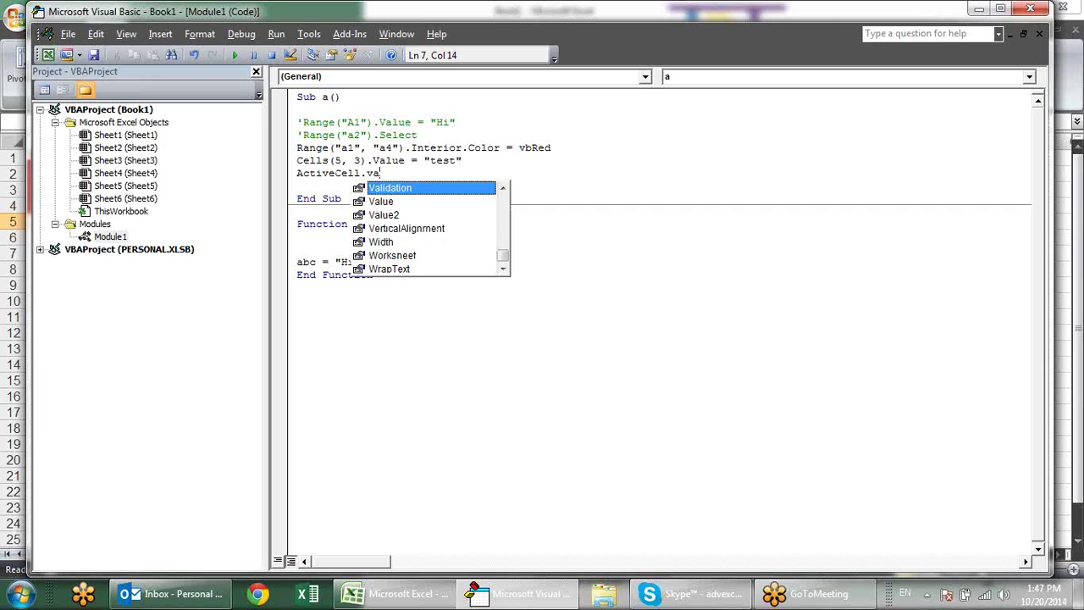
key(BackSpace)
key(BackSpace)
text(fo)
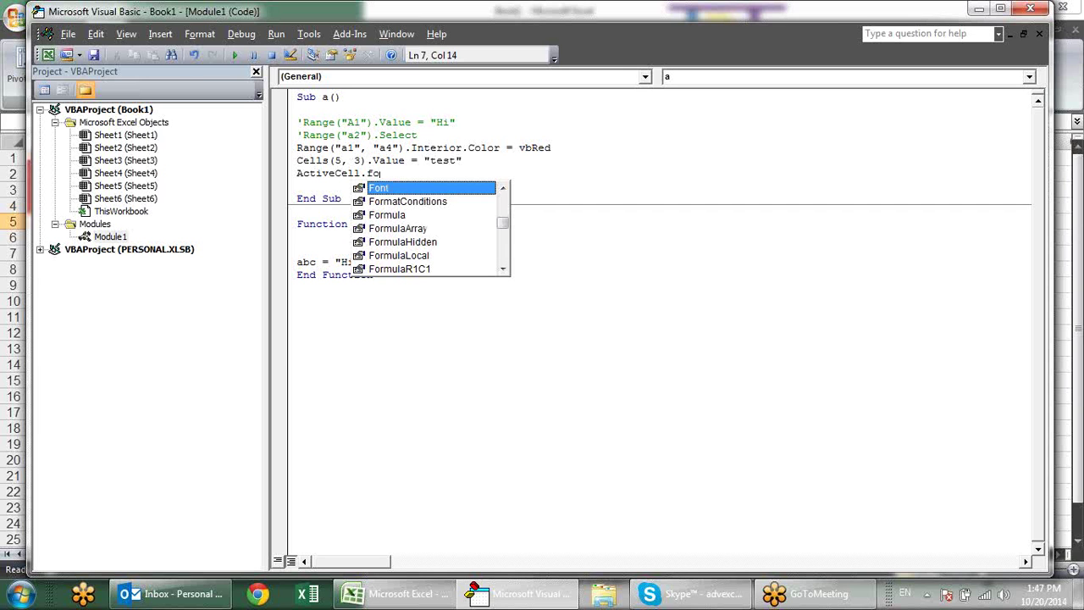
key(Tab)
text(.)
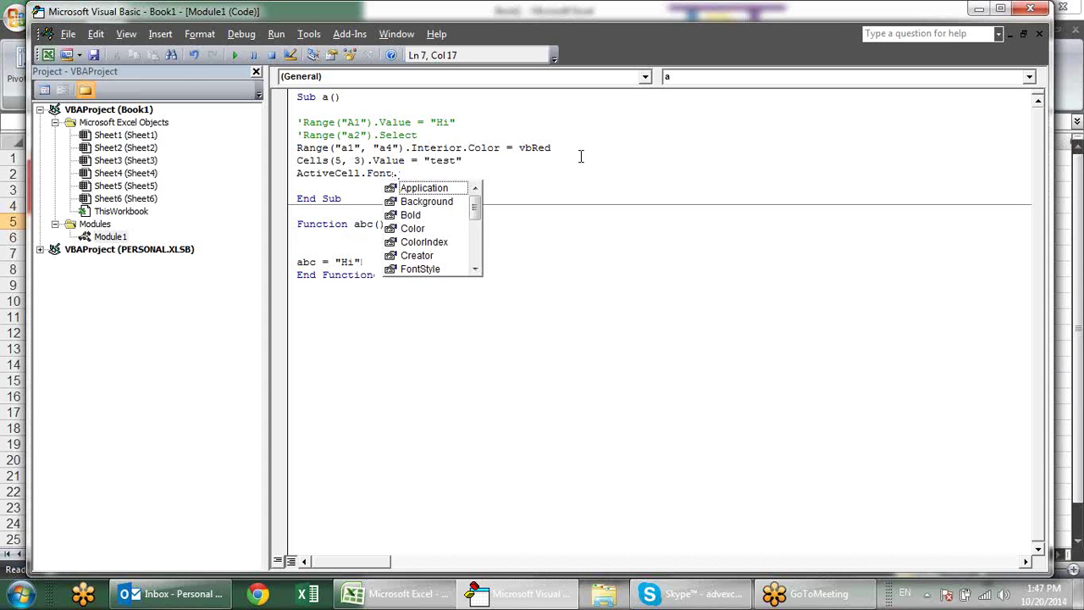
text(co)
key(Tab)
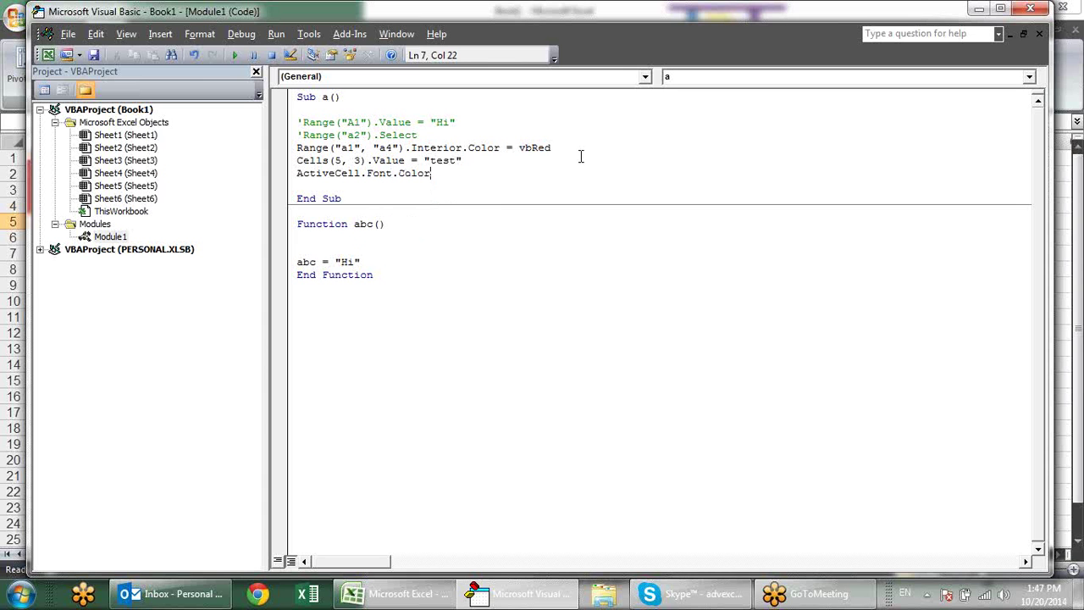
text(=v)
text(bb)
text(lue)
click(297, 186)
Run Sub a and check that test in C5 turns blue.
click(234, 56)
key(alt+F11)
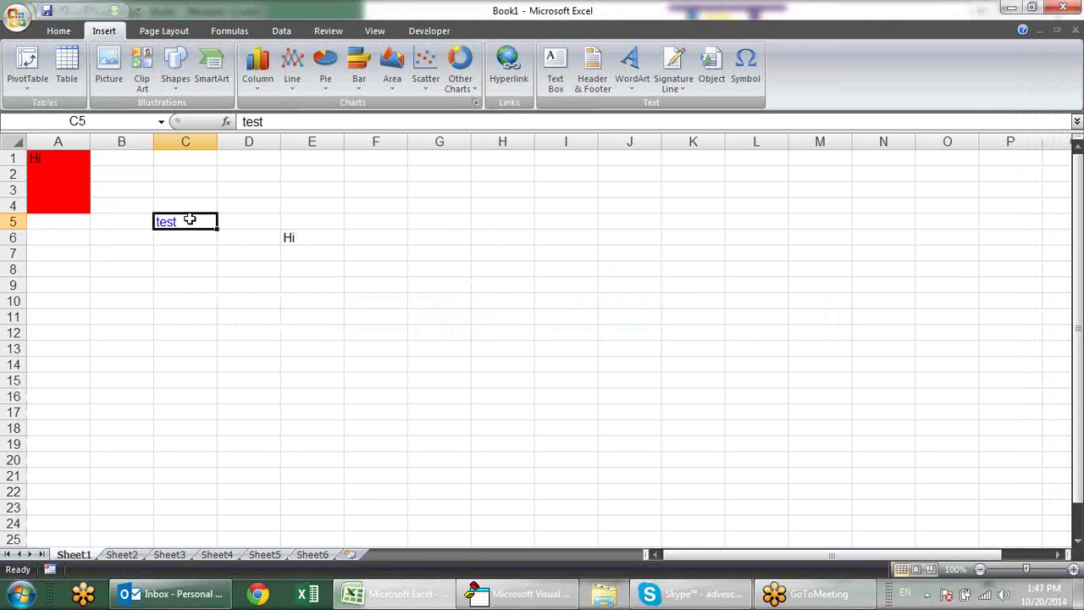
key(alt+F11)
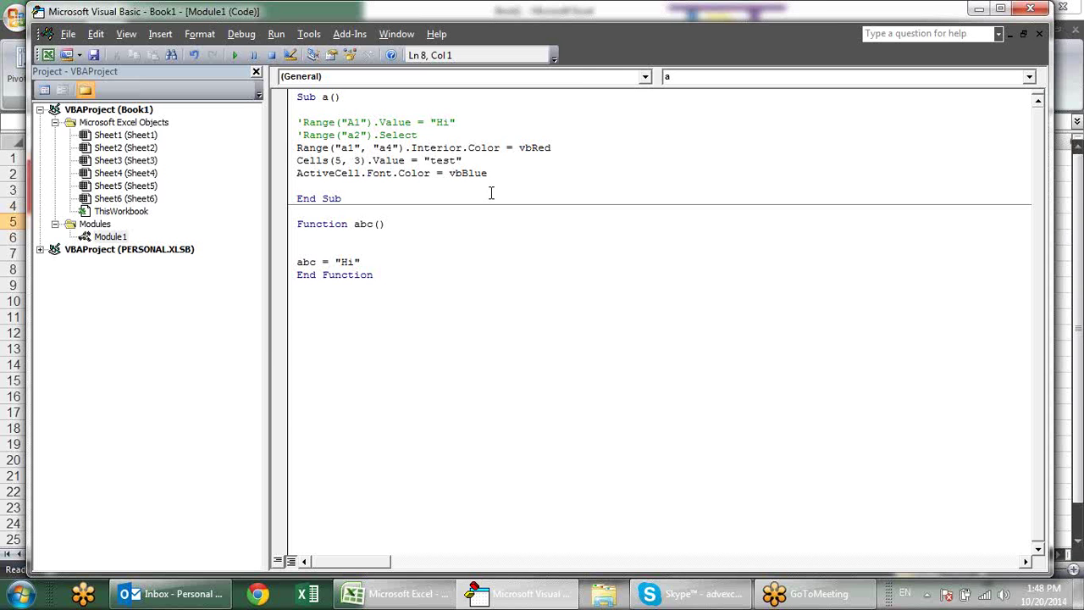
Clear all contents and formatting from worksheet columns A–F.
key(alt+F11)
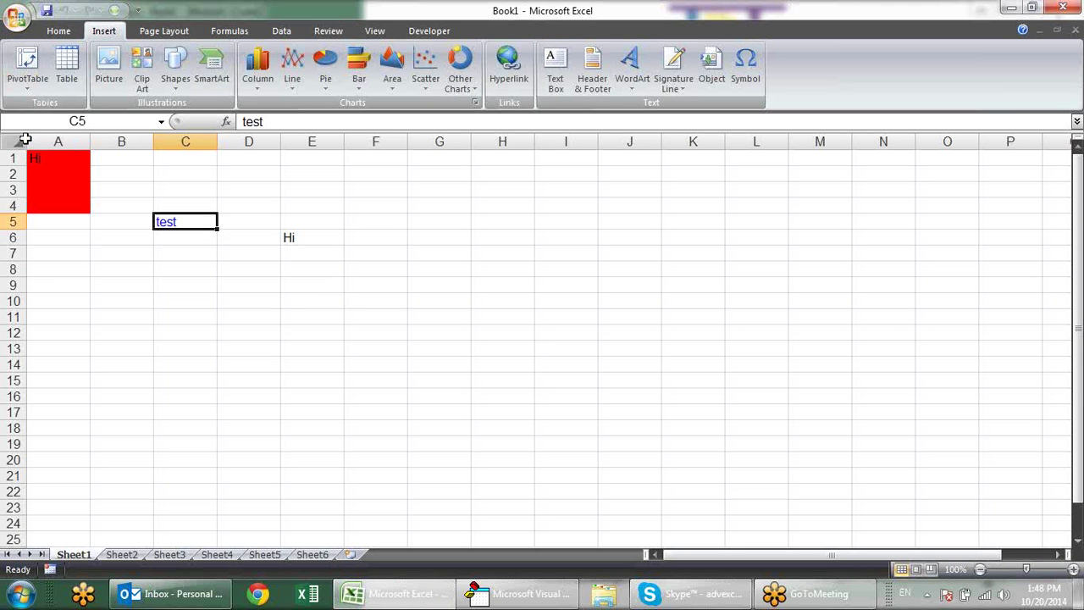
drag(34, 141, 398, 203)
key(alt+e)
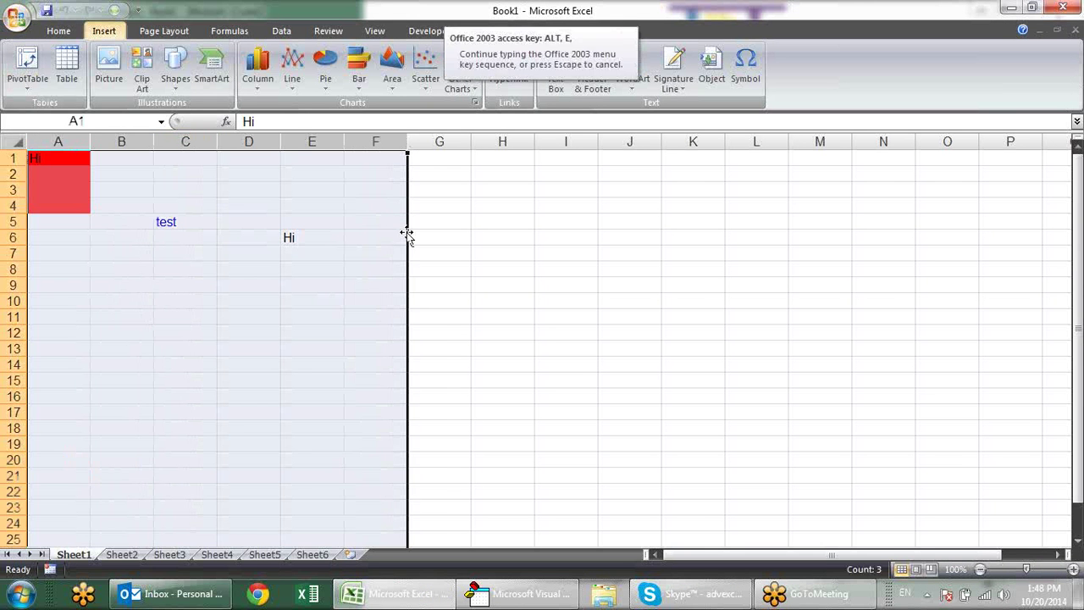
key(a)
key(a)
click(367, 228)
Comment out the Range, Cells and ActiveCell lines in Sub a with apostrophes.
key(alt+F11)
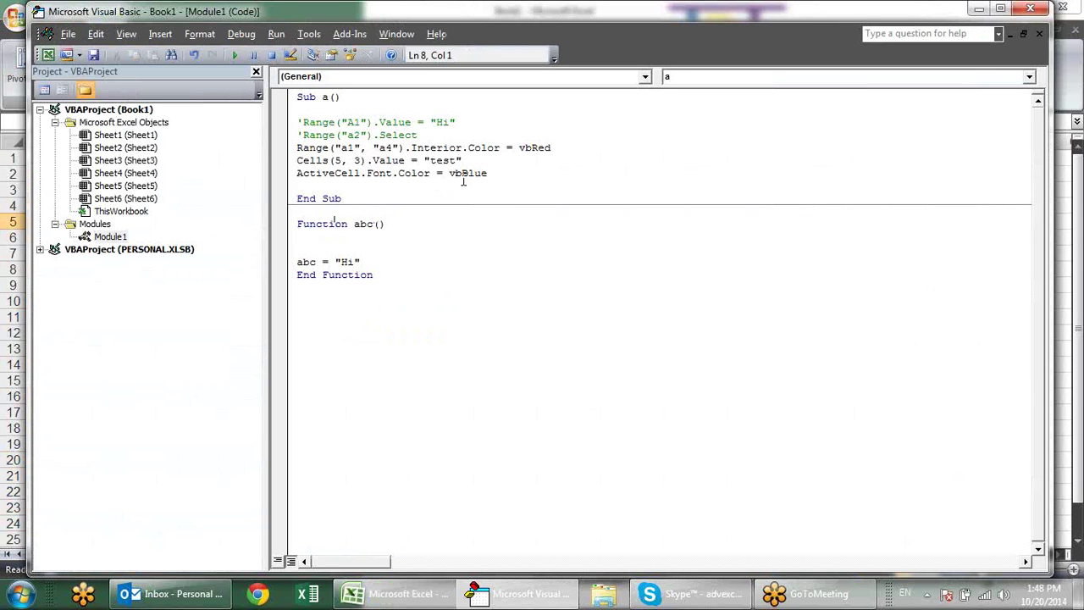
click(298, 147)
text(')
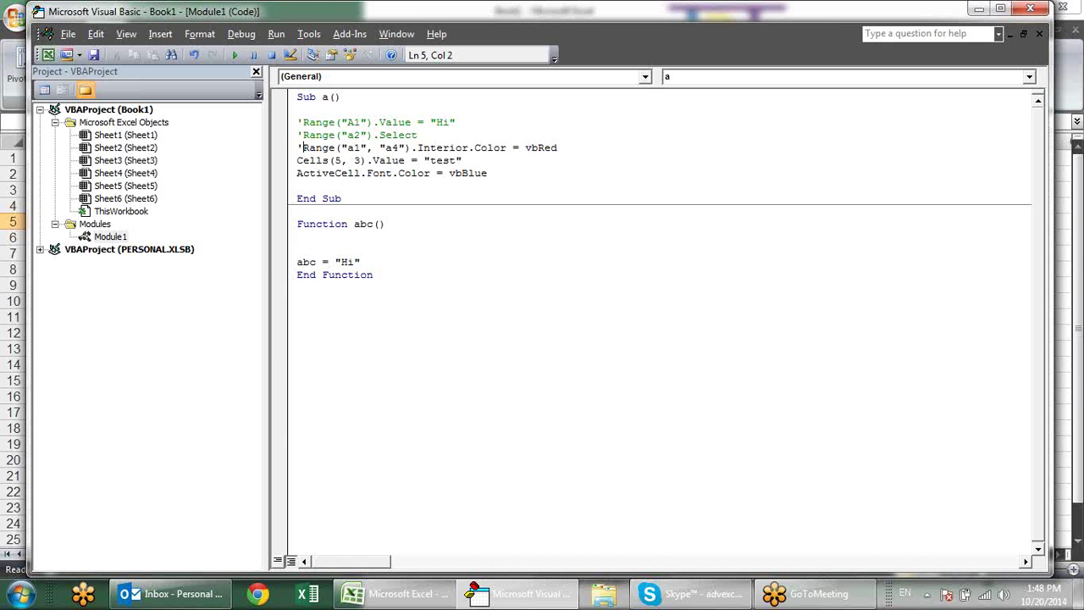
key(Down)
key(Left)
text(')
key(Down)
key(Left)
text(')
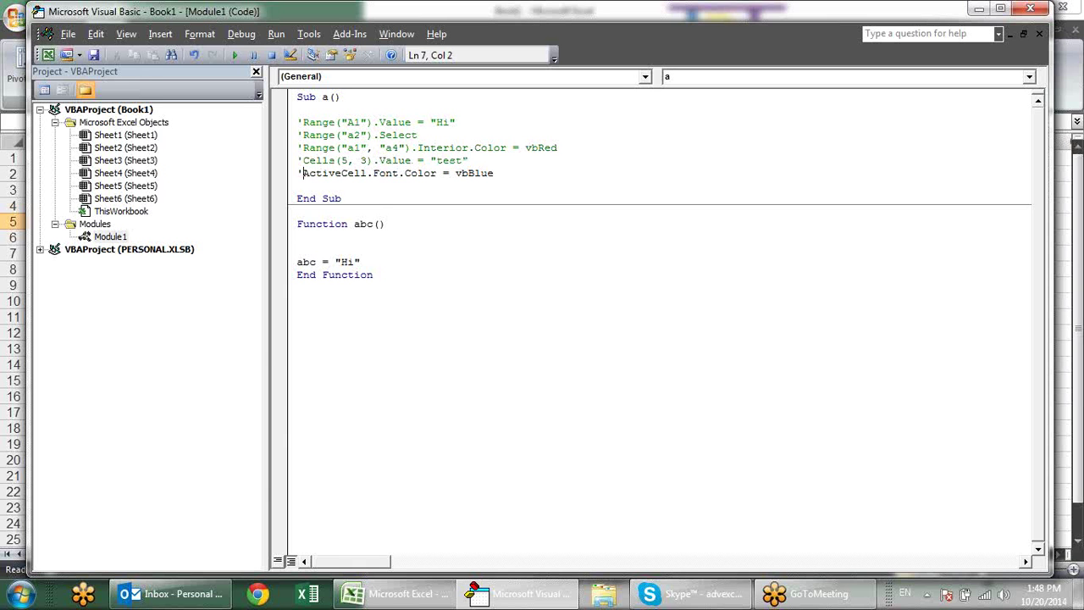
key(Down)
Select the cell block C2:D8 on the worksheet.
key(alt+F11)
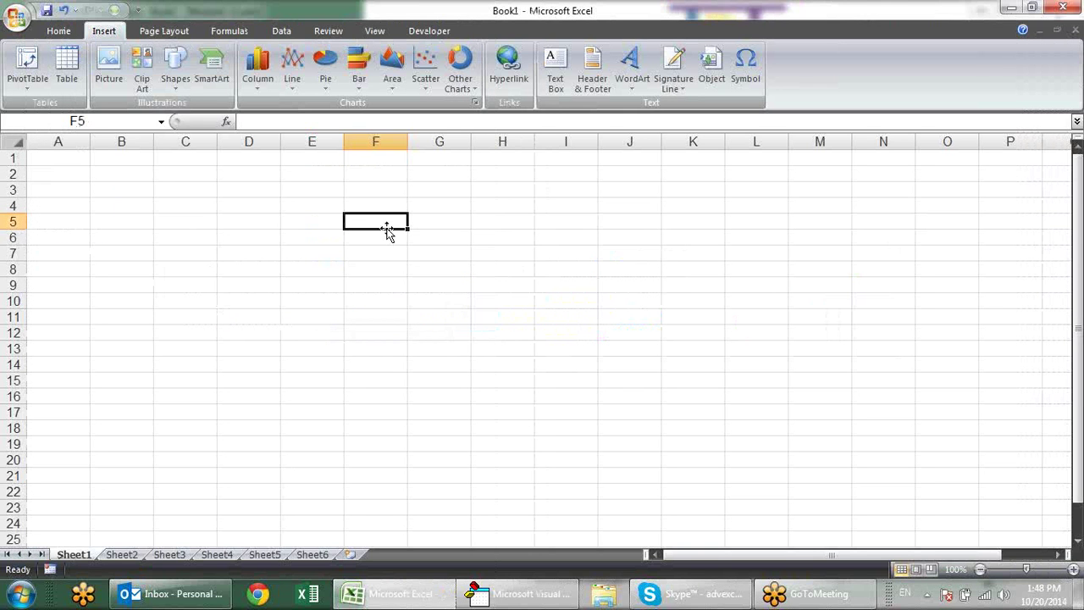
drag(185, 176, 217, 262)
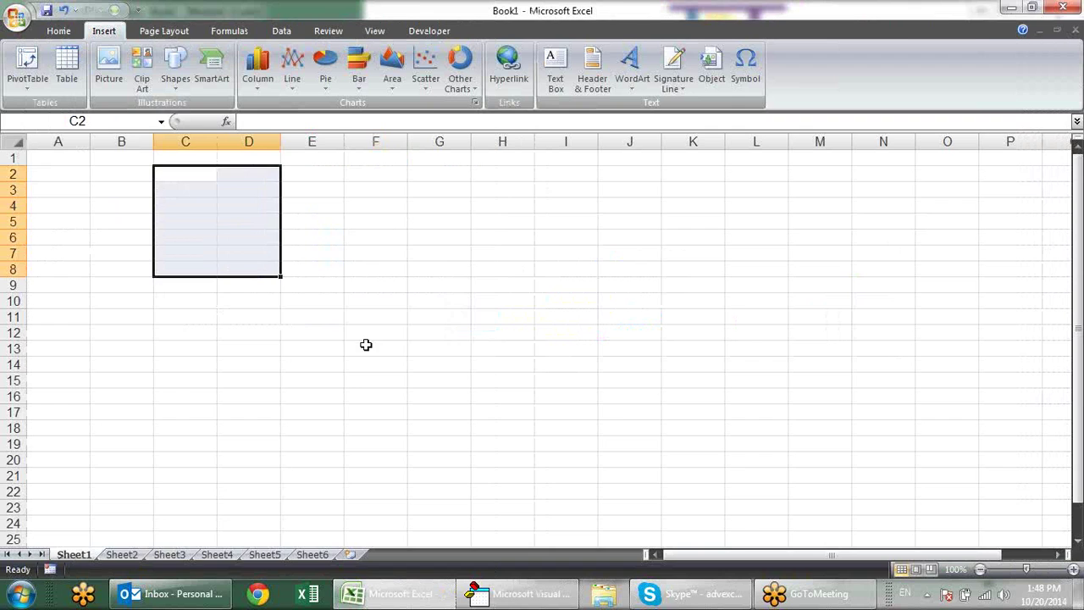
key(alt+F11)
Add a Selection.Copy line to Sub a below the commented-out lines.
key(Return)
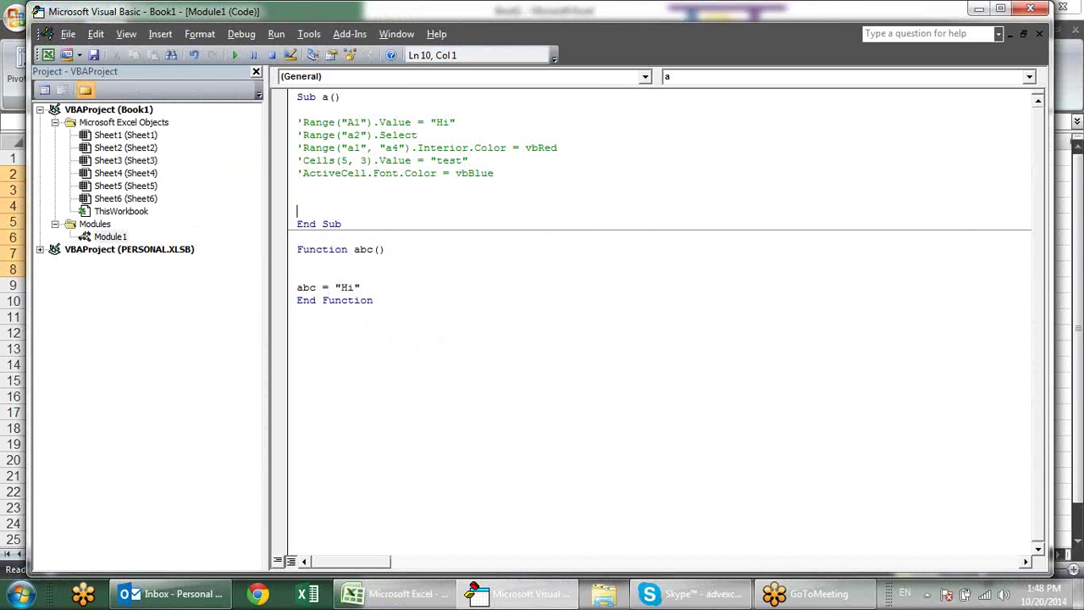
text(sel)
text(ection)
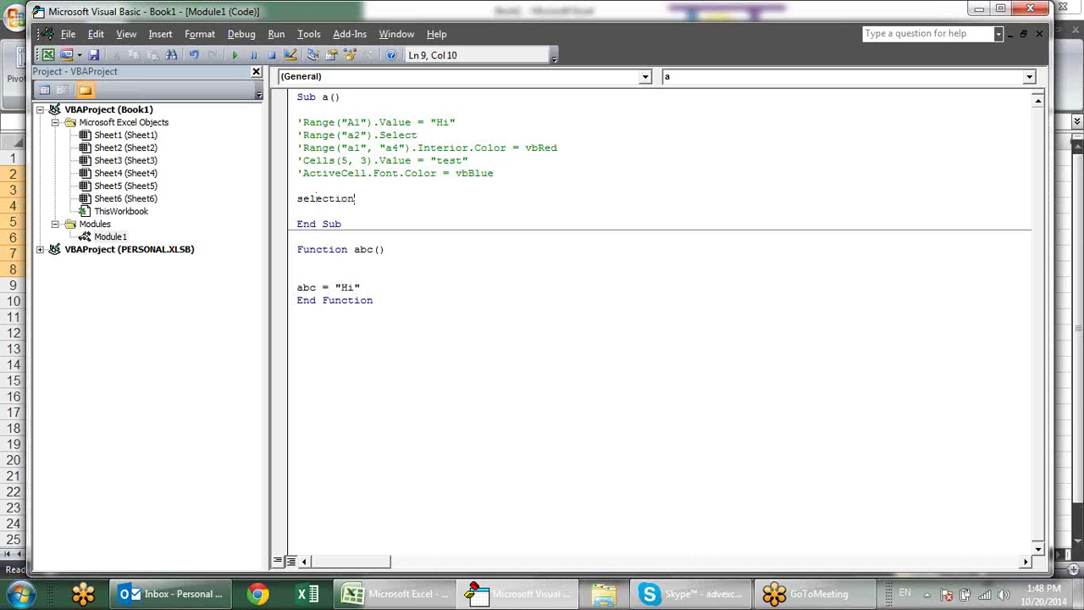
key(Down)
key(Up)
text(.copu)
key(BackSpace)
text(y)
key(Down)
Fill C2:D8 with 1 on the worksheet, then select C4:D7.
key(alt+Tab)
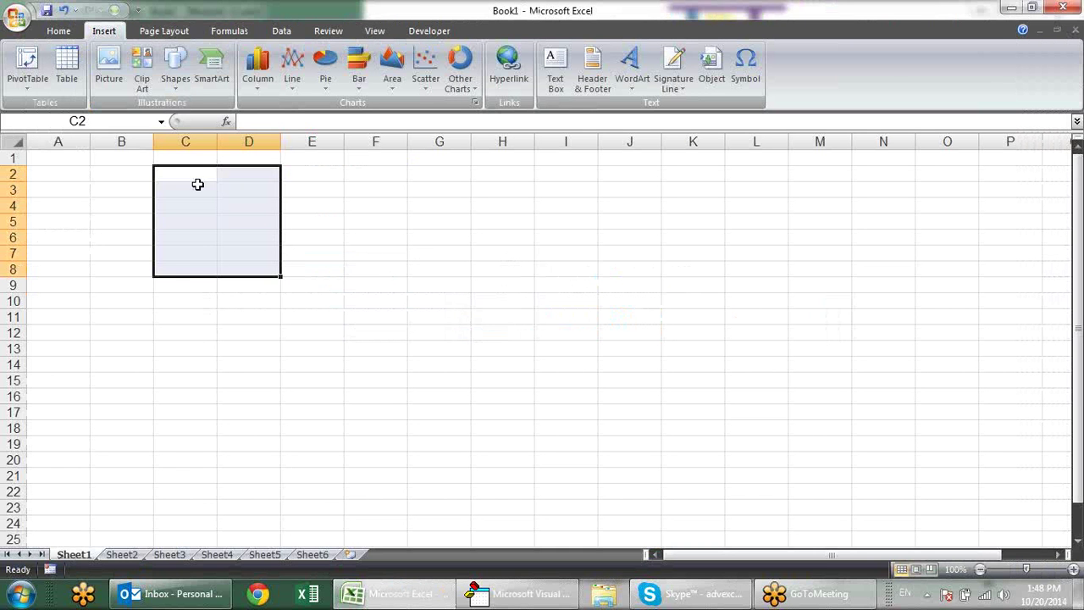
text(1)
key(ctrl+Return)
click(405, 302)
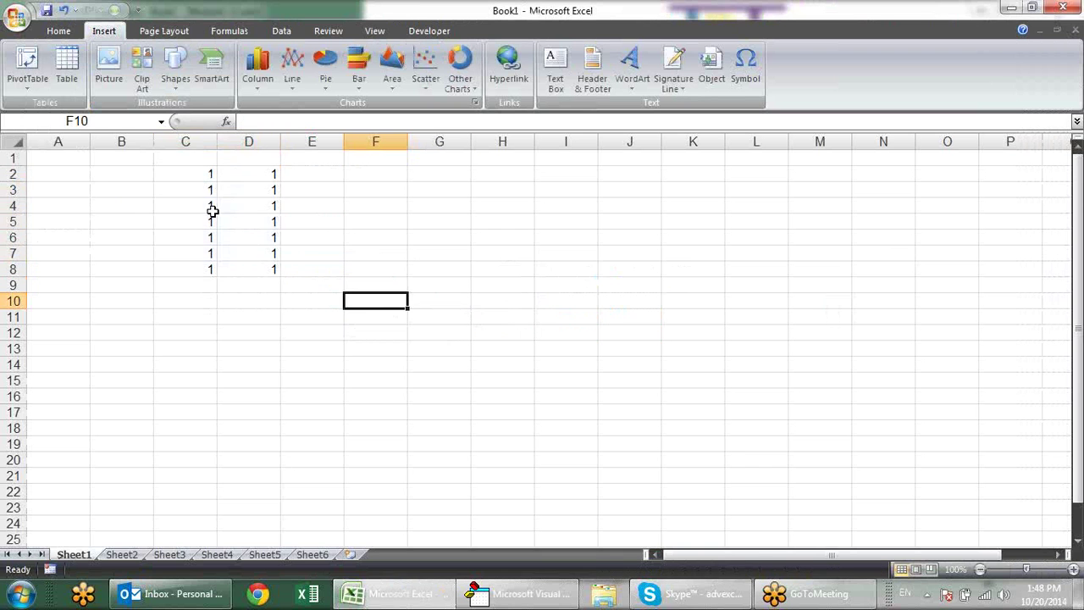
drag(212, 211, 237, 248)
Run Sub a to copy C4:D7 and check the worksheet.
key(alt+Tab)
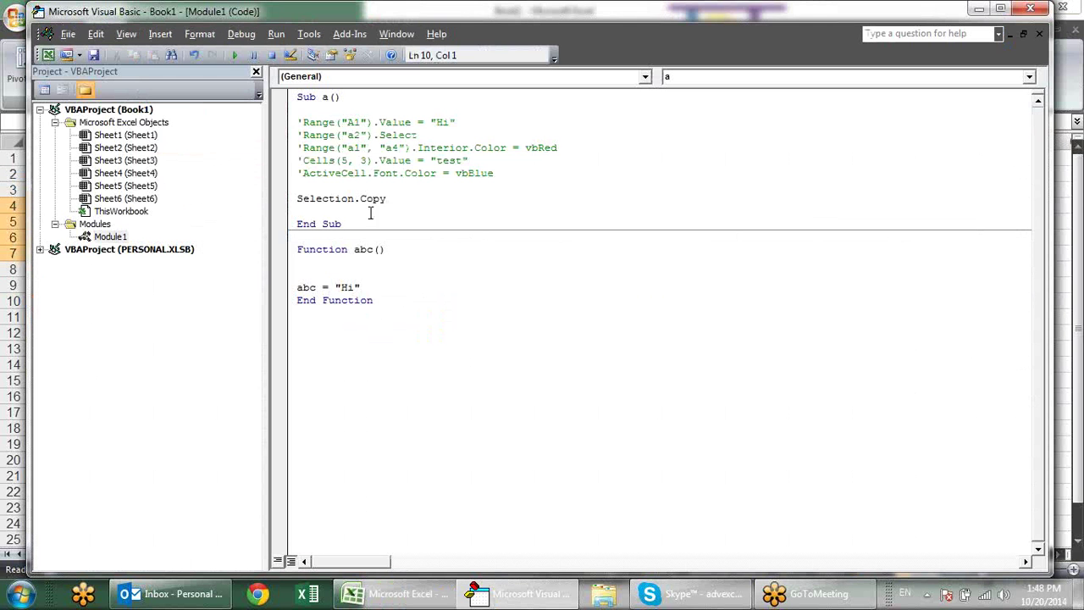
click(235, 55)
key(alt+Tab)
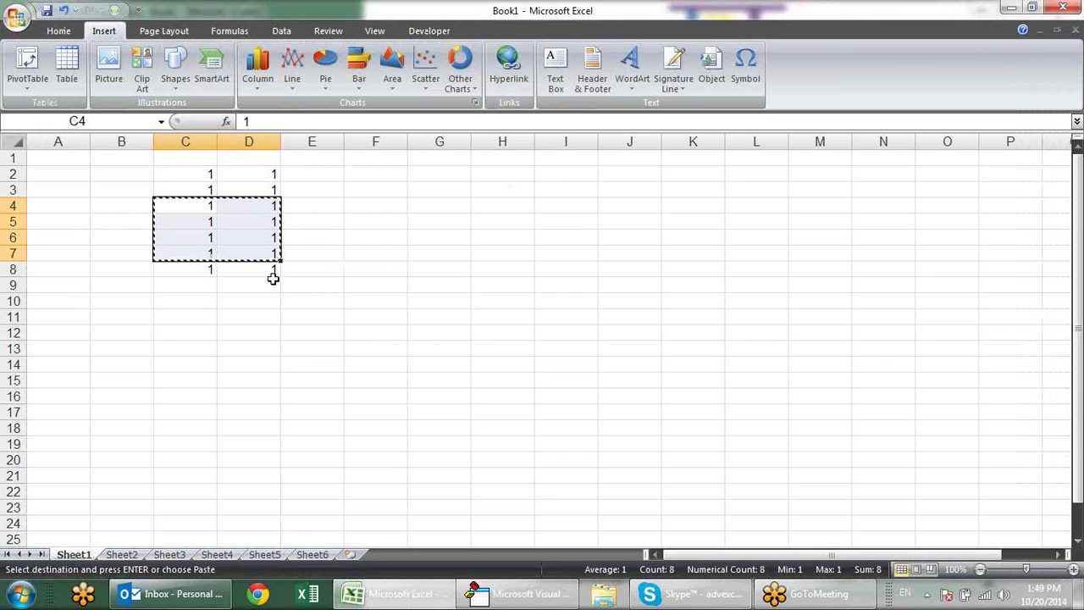
key(alt+Tab)
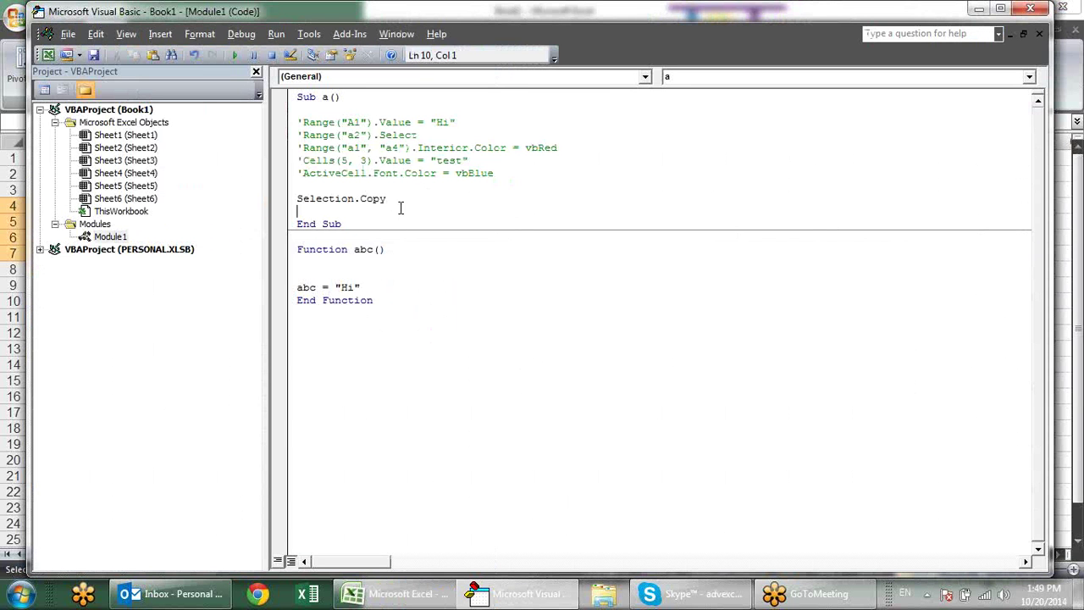
Add the line Range("a1").PasteSpecial below Selection.Copy.
click(435, 198)
key(Return)
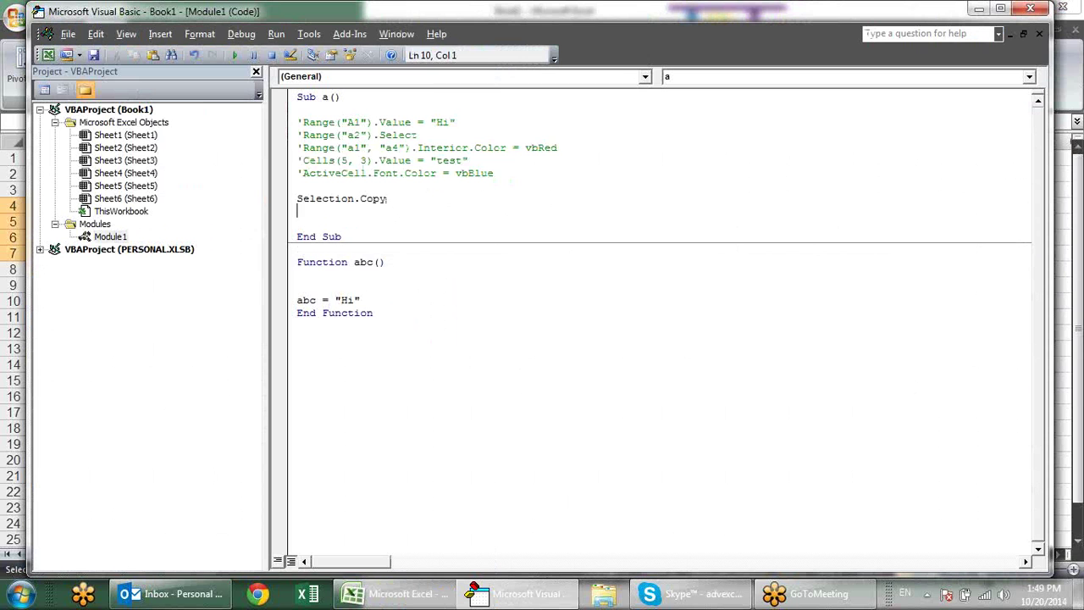
text(range)
text(("a)
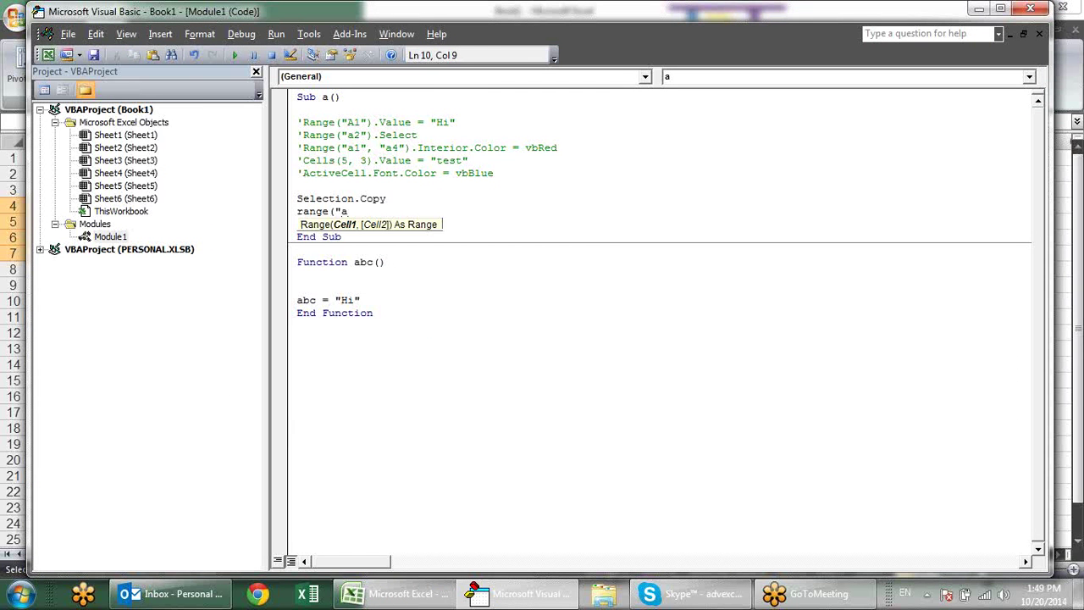
text(1")
text().pas)
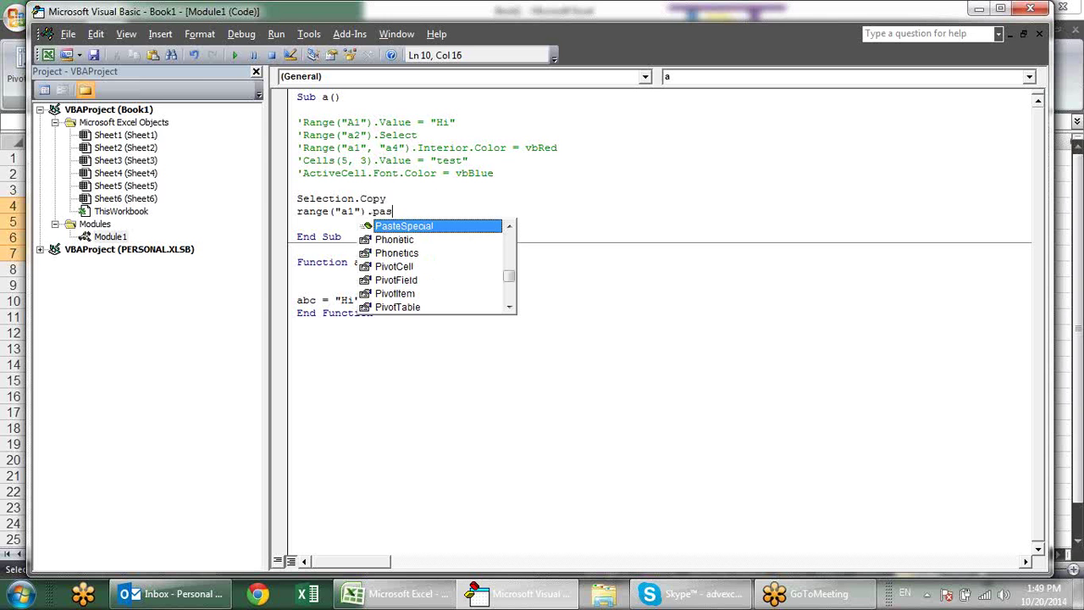
text(te)
key(Tab)
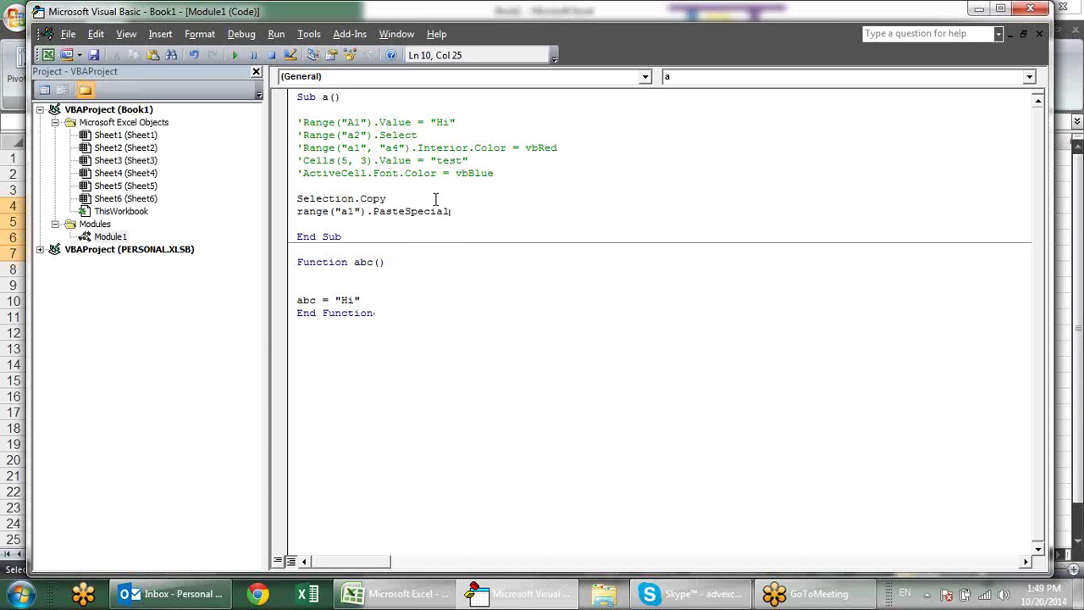
key(BackSpace)
key(BackSpace)
key(BackSpace)
key(BackSpace)
key(BackSpace)
key(BackSpace)
key(BackSpace)
text(s)
text(pecial)
key(Return)
Run Sub a and verify the 1s are pasted into A1:B4.
key(alt+F11)
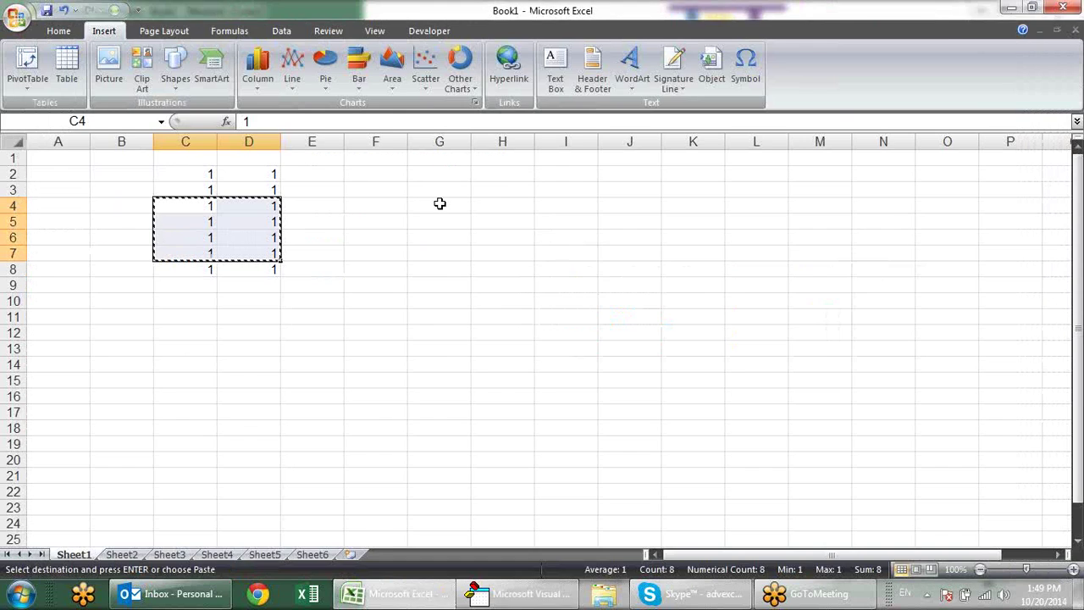
key(alt+F11)
key(alt+F11)
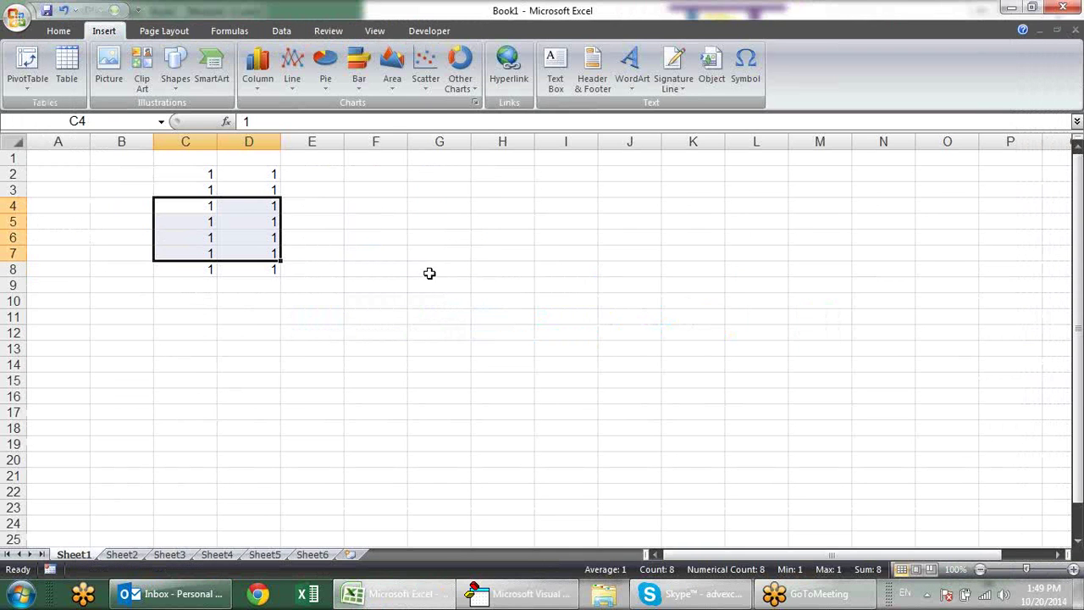
key(alt+F11)
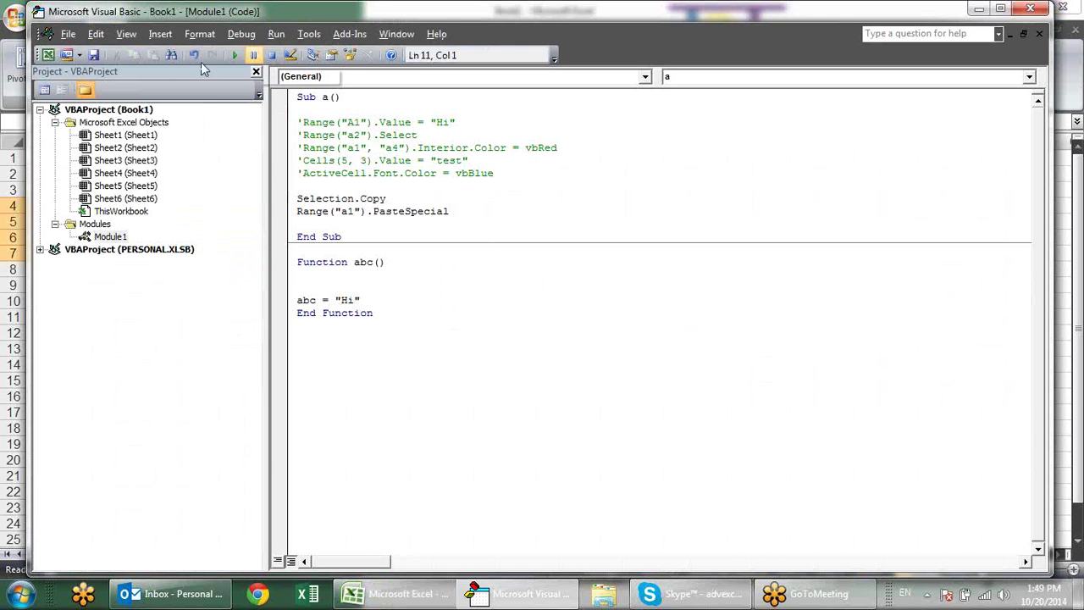
click(236, 62)
key(alt+F11)
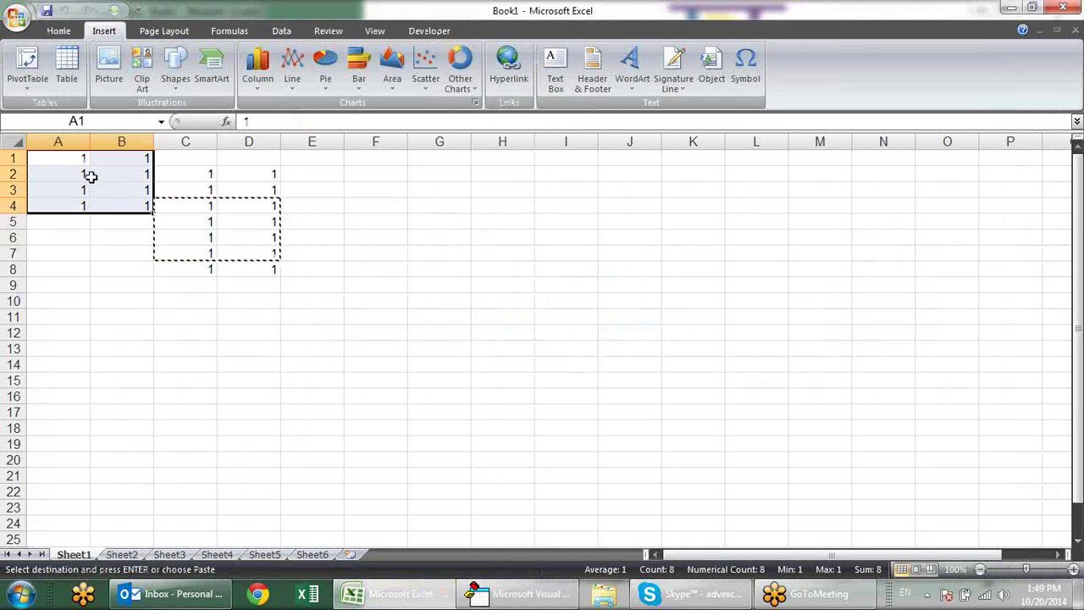
key(alt+Tab)
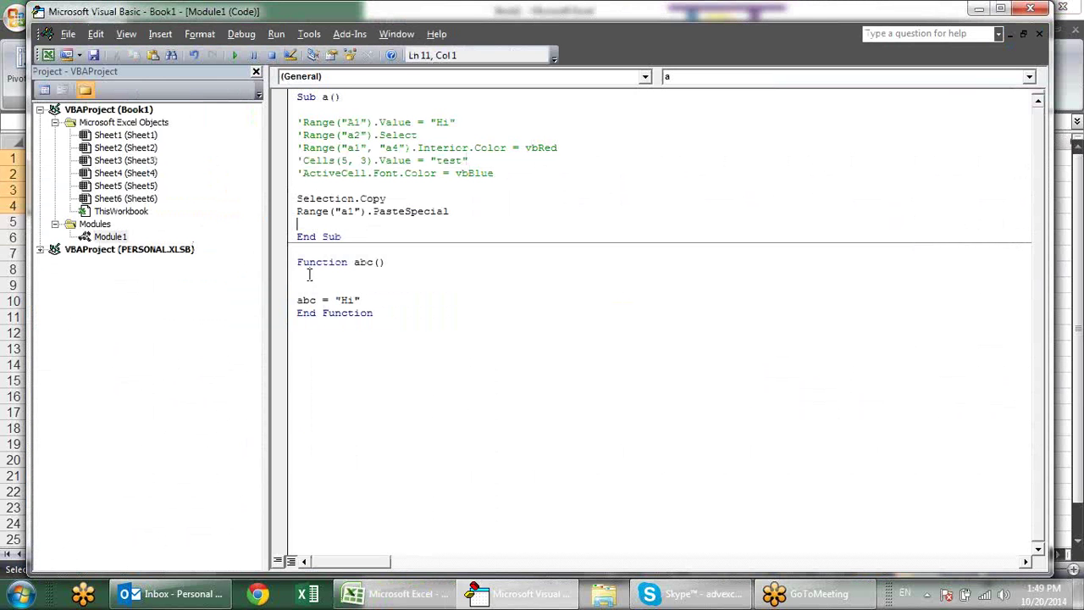
Below the PasteSpecial line, leave a blank line and start typing msgbox.
click(471, 211)
key(Return)
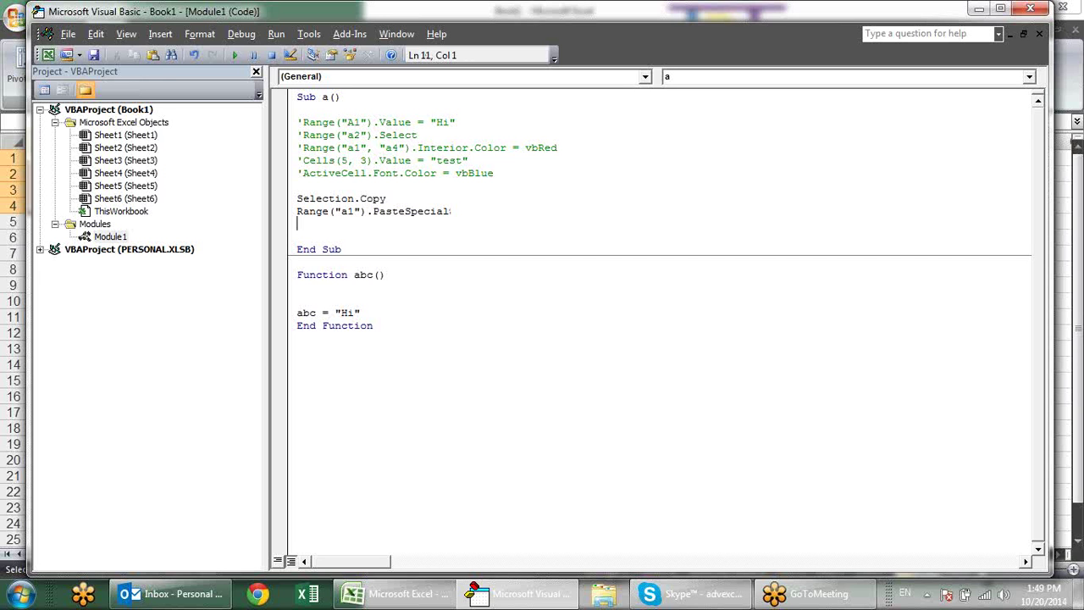
key(Return)
text(ms)
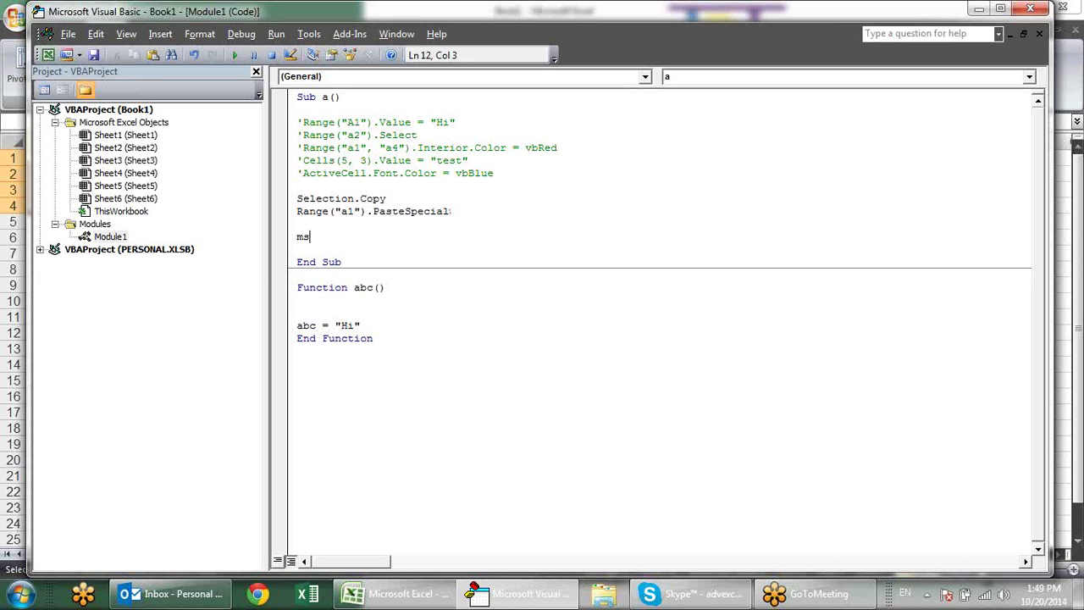
text(gbox)
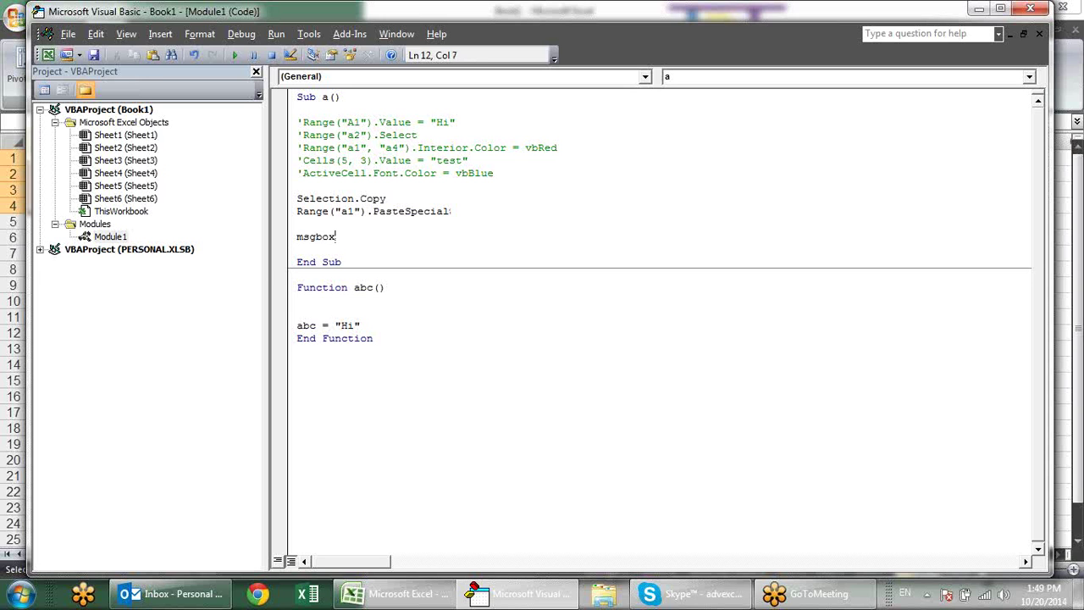
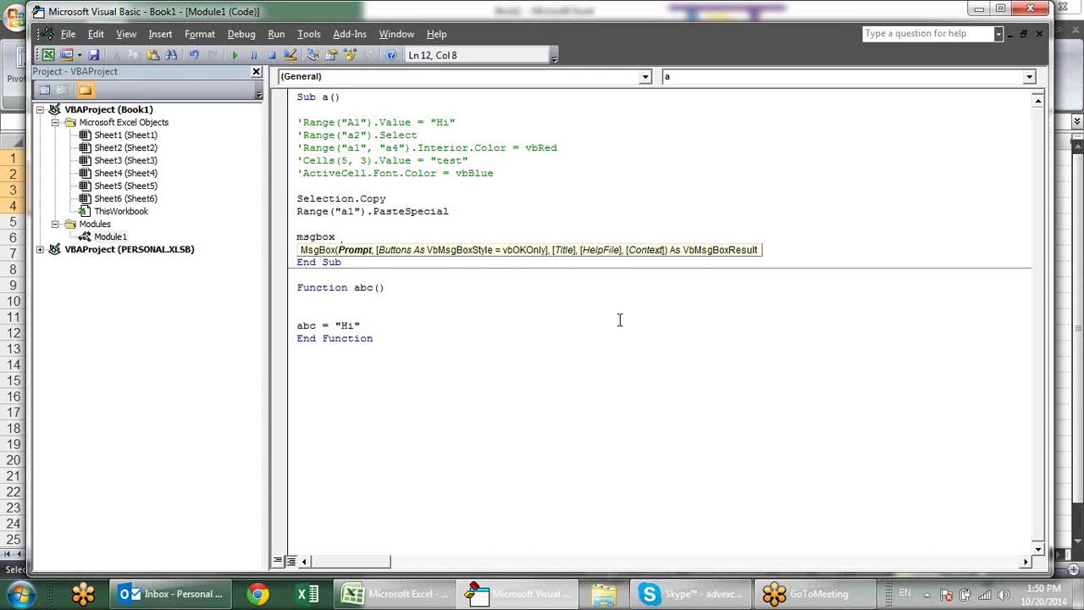
Make the line MsgBox "hi", try commas for IntelliSense, then append :=title.
key(BackSpace)
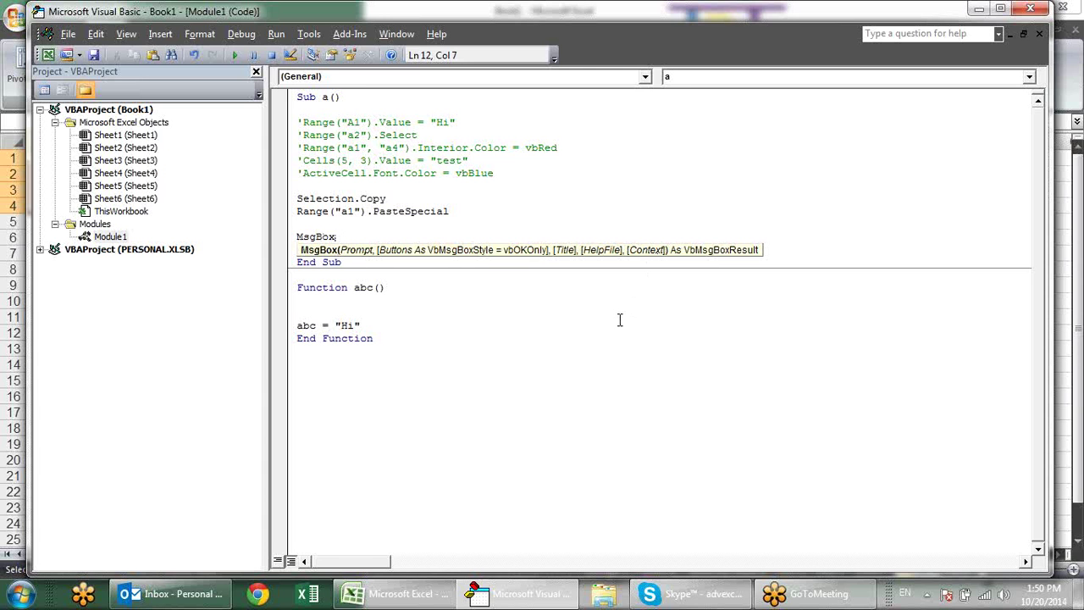
text(")
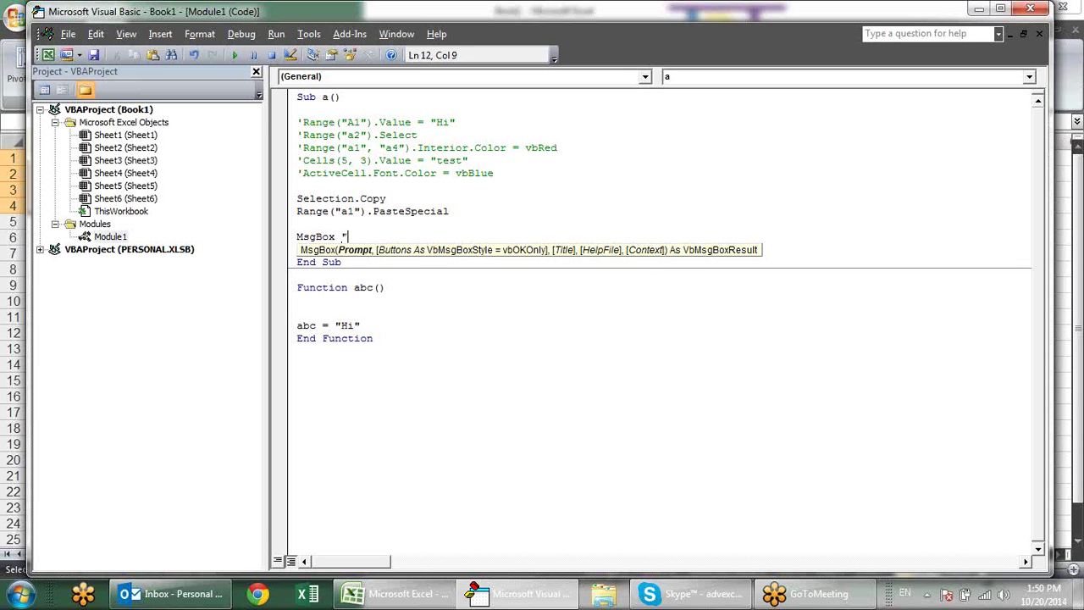
text(hi)
text(",)
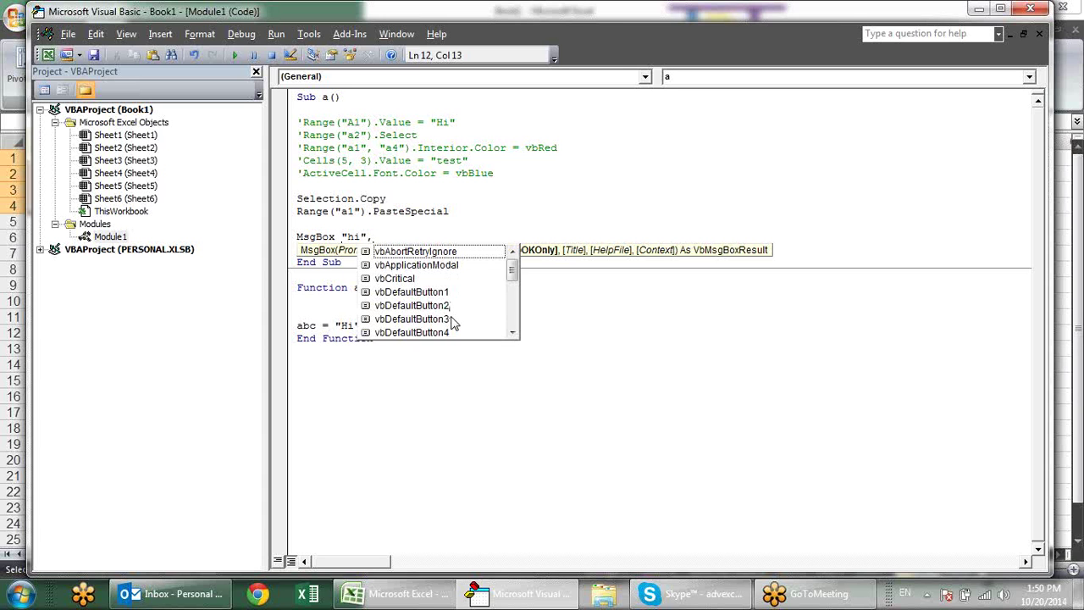
key(BackSpace)
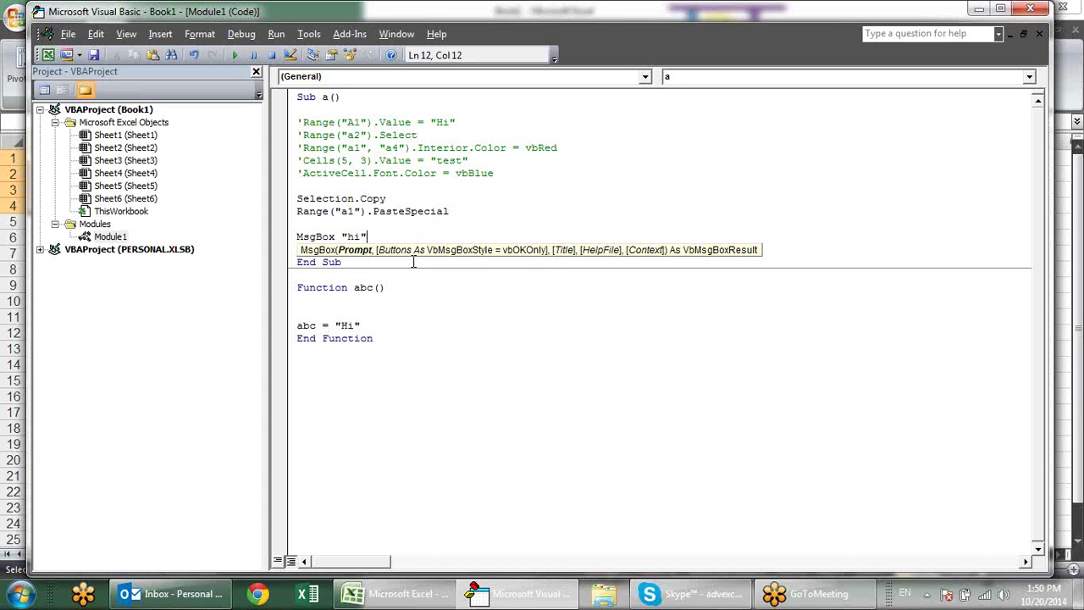
text(,)
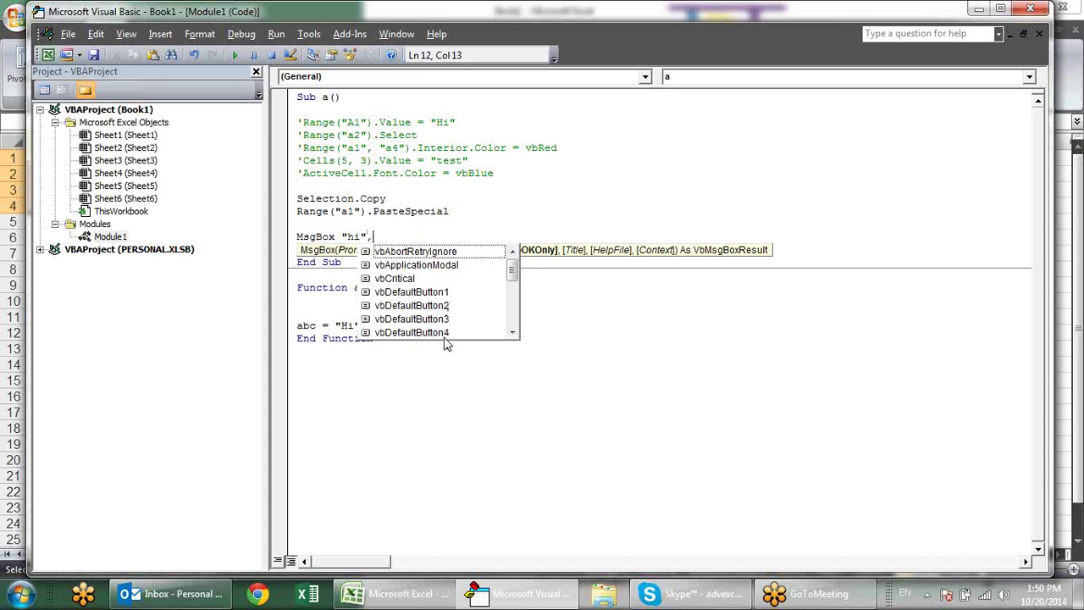
key(BackSpace)
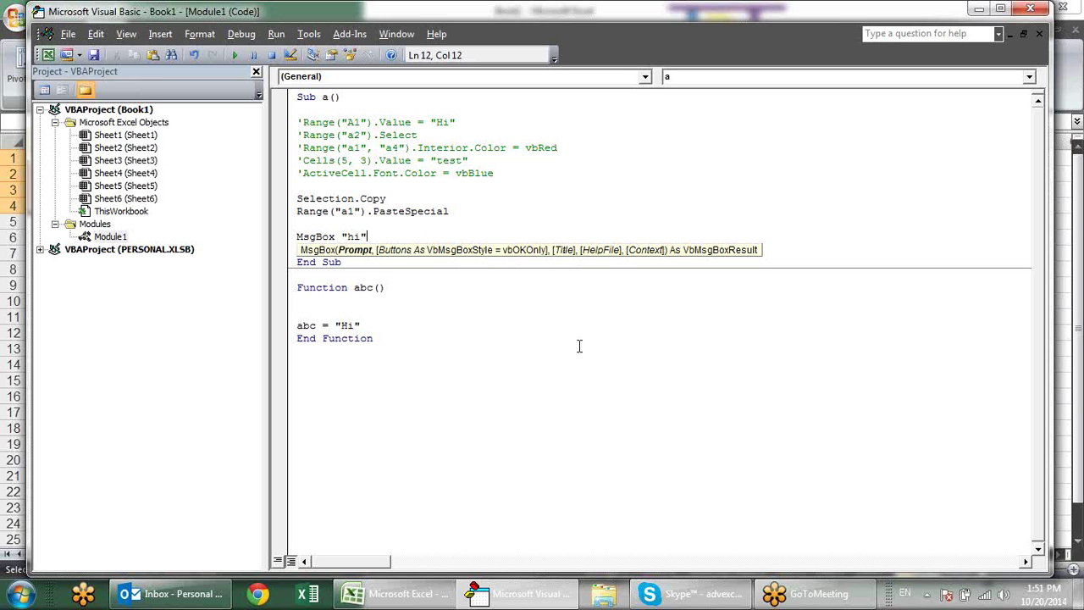
text(,)
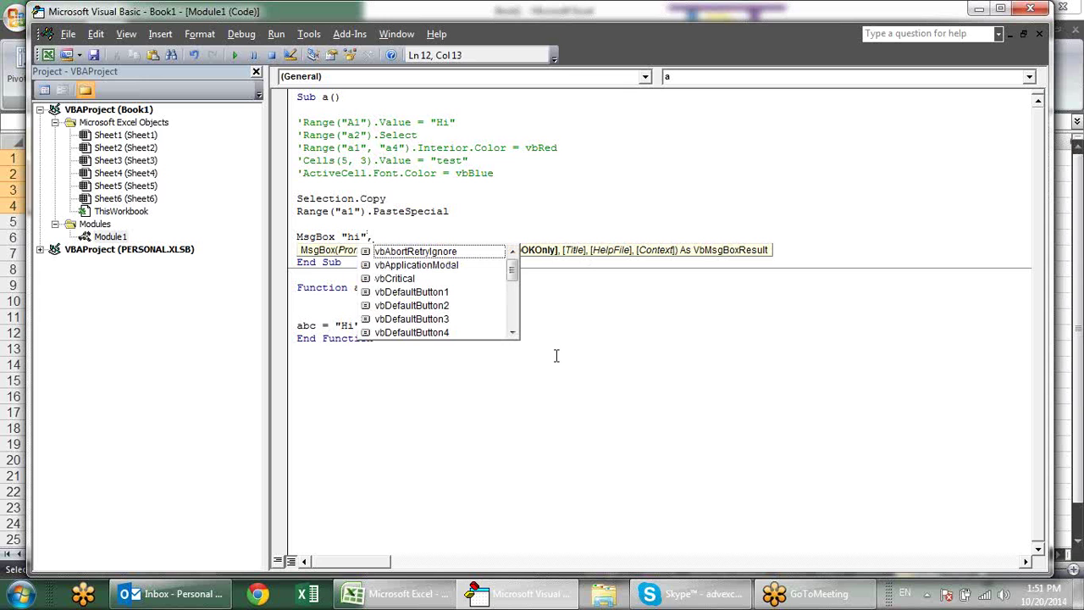
key(BackSpace)
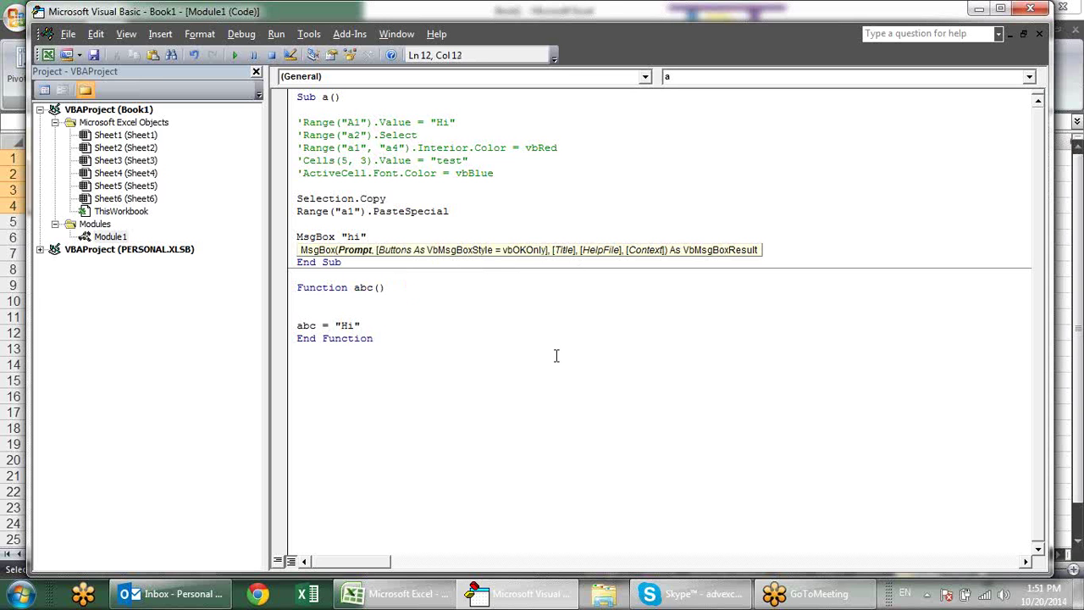
text( :)
text(=title)
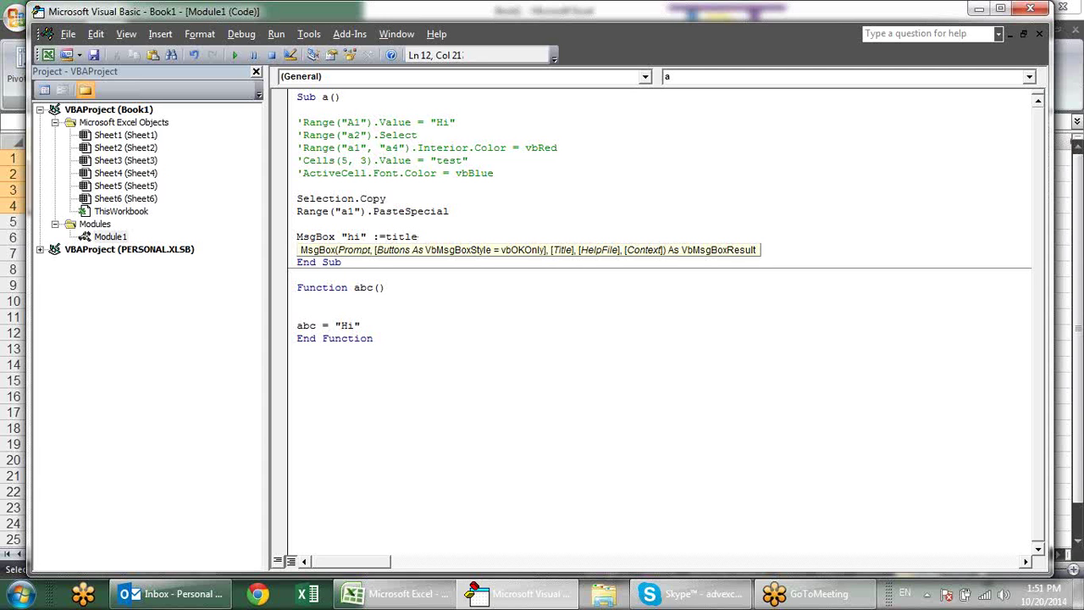
Retype the argument so the line reads MsgBox "hi" :=title "same".
key(BackSpace)
key(BackSpace)
key(BackSpace)
key(BackSpace)
key(BackSpace)
key(BackSpace)
key(BackSpace)
key(BackSpace)
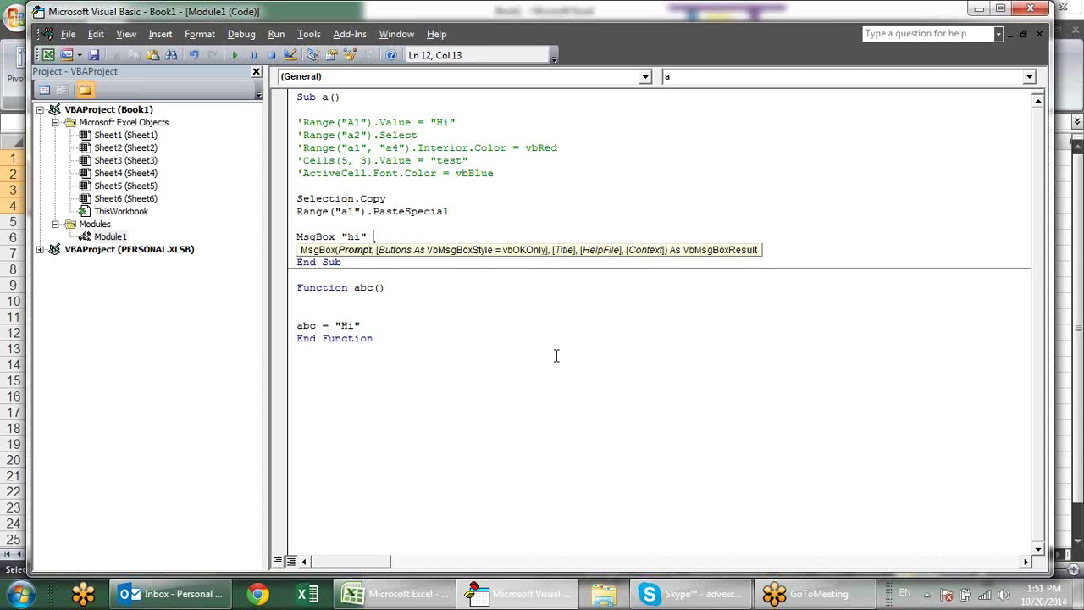
text(:)
key(BackSpace)
text(:)
key(BackSpace)
text(:=tit)
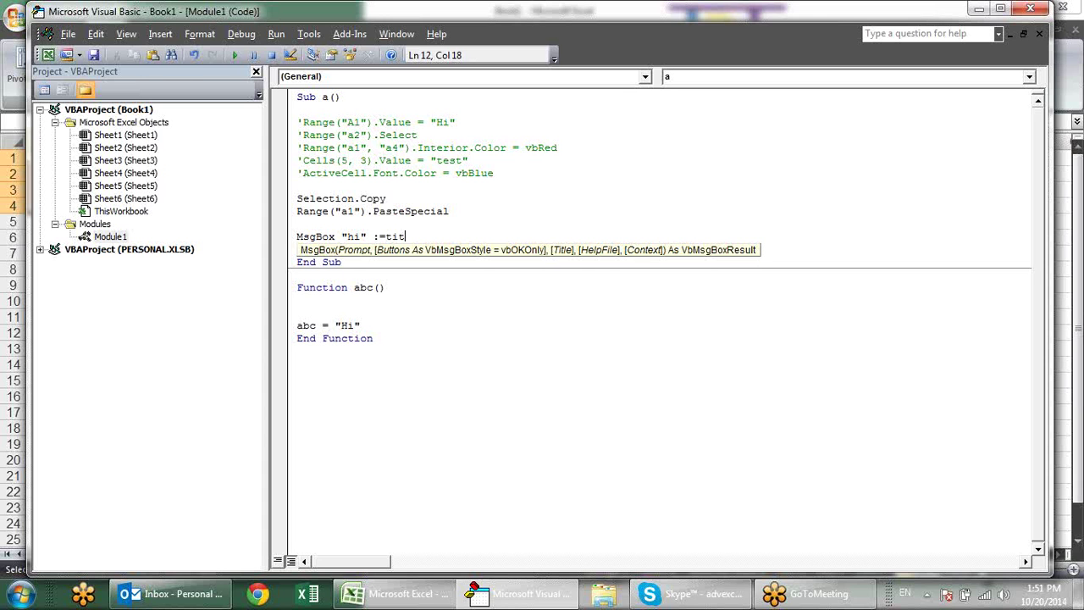
text(le)
text(=)
key(BackSpace)
text(")
text(same",)
Commit the line, then close the help page and the 'Expected: end of statement' error.
key(Down)
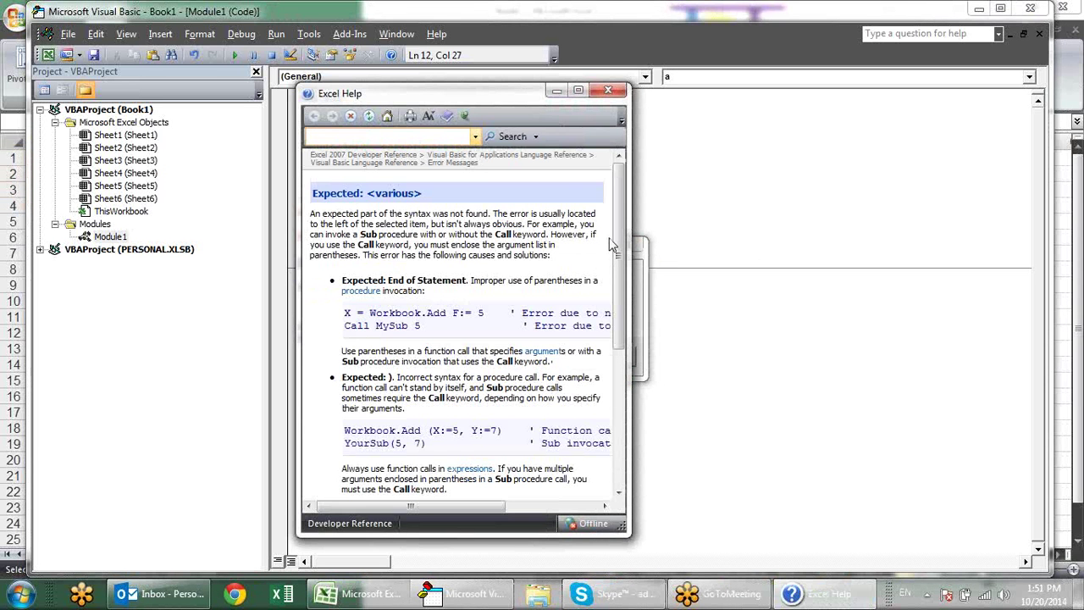
click(611, 94)
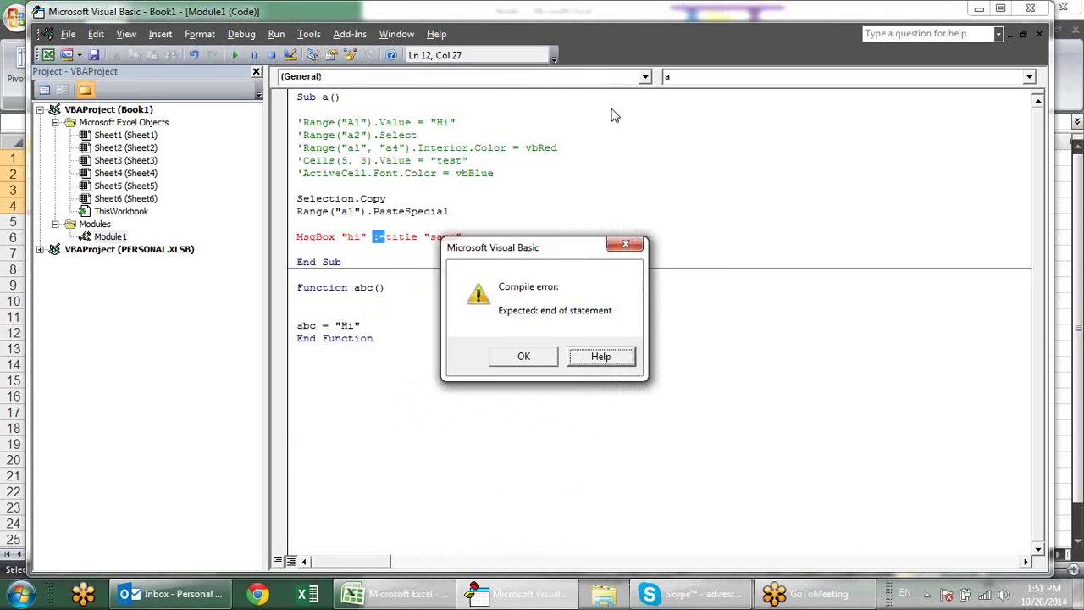
click(539, 355)
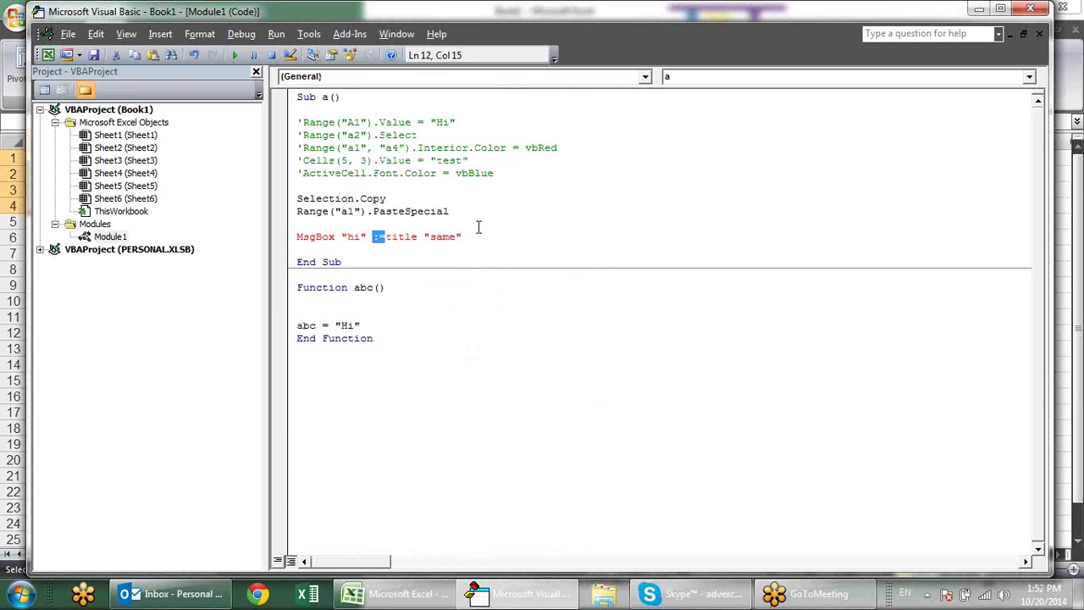
Replace the faulty title text after MsgBox "hi" with , Title:=.
drag(486, 236, 375, 238)
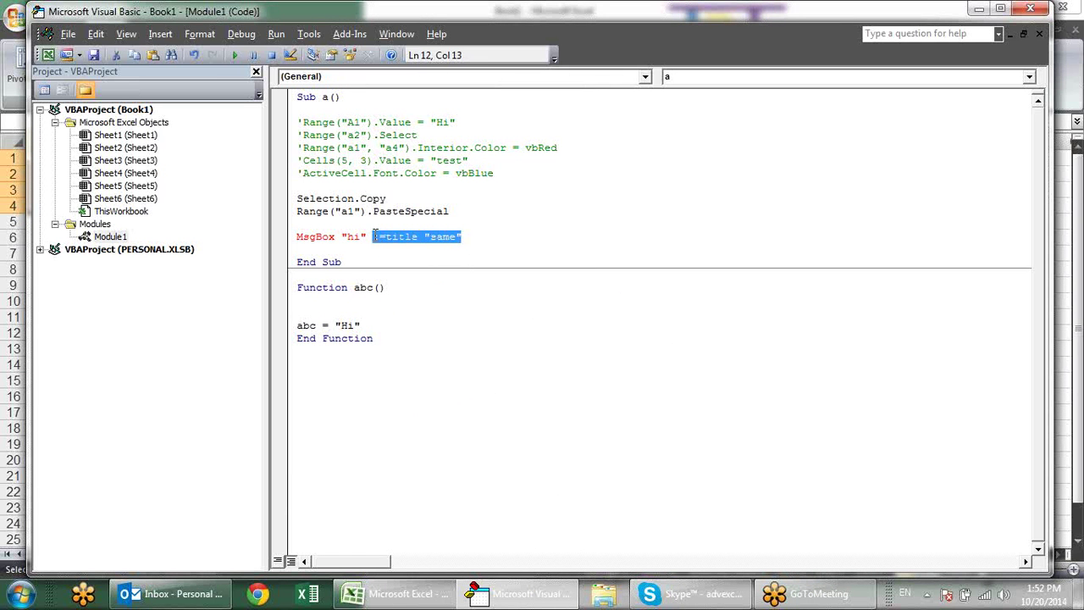
text(title)
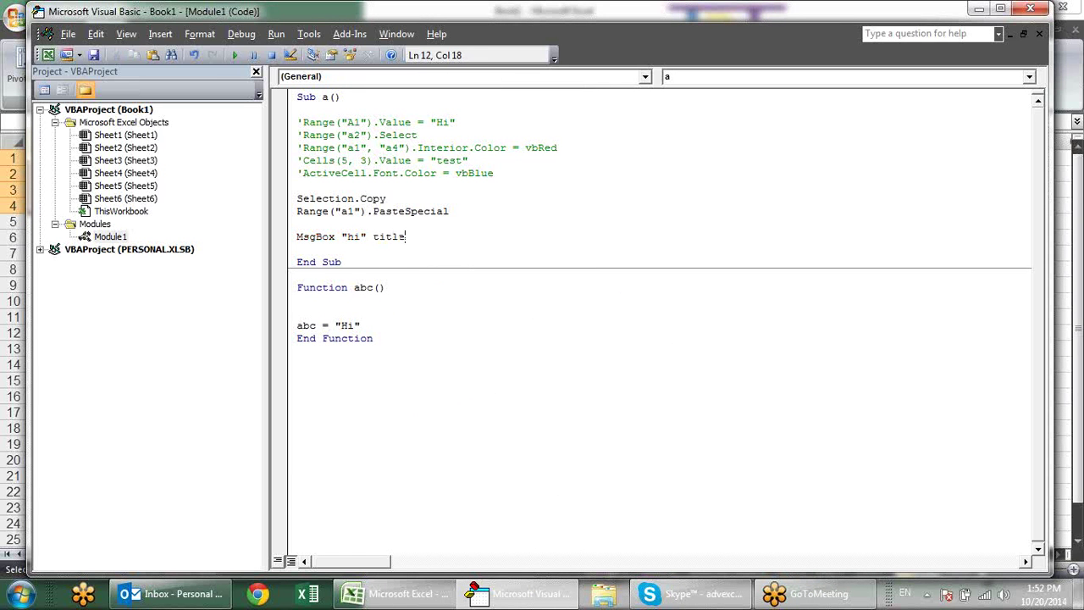
key(BackSpace)
key(BackSpace)
key(BackSpace)
key(BackSpace)
key(BackSpace)
key(BackSpace)
text(, )
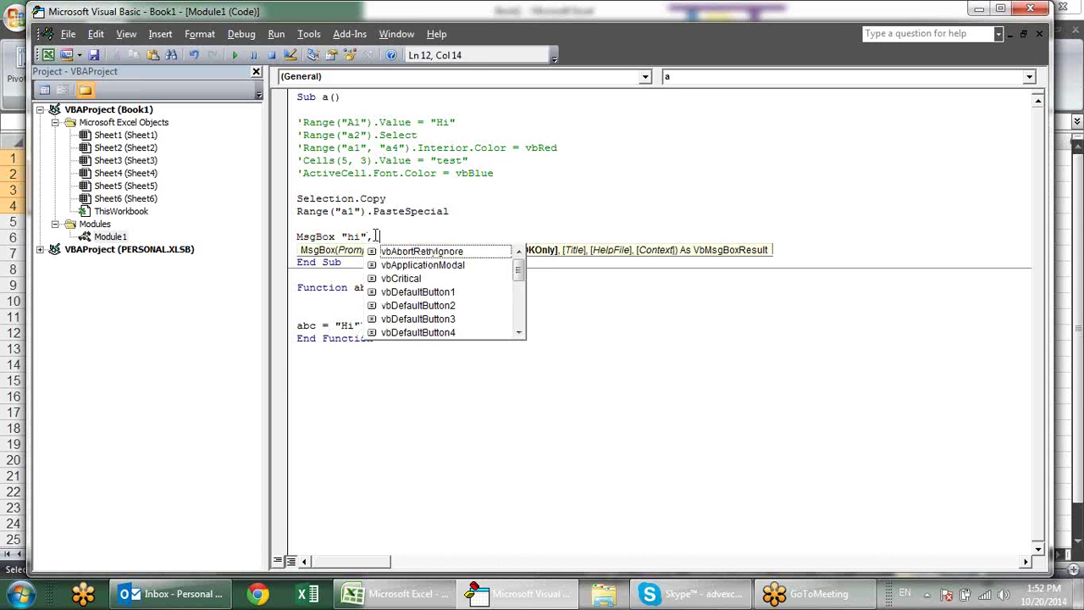
text(tilte)
key(BackSpace)
key(BackSpace)
text(l)
key(BackSpace)
text(tle:)
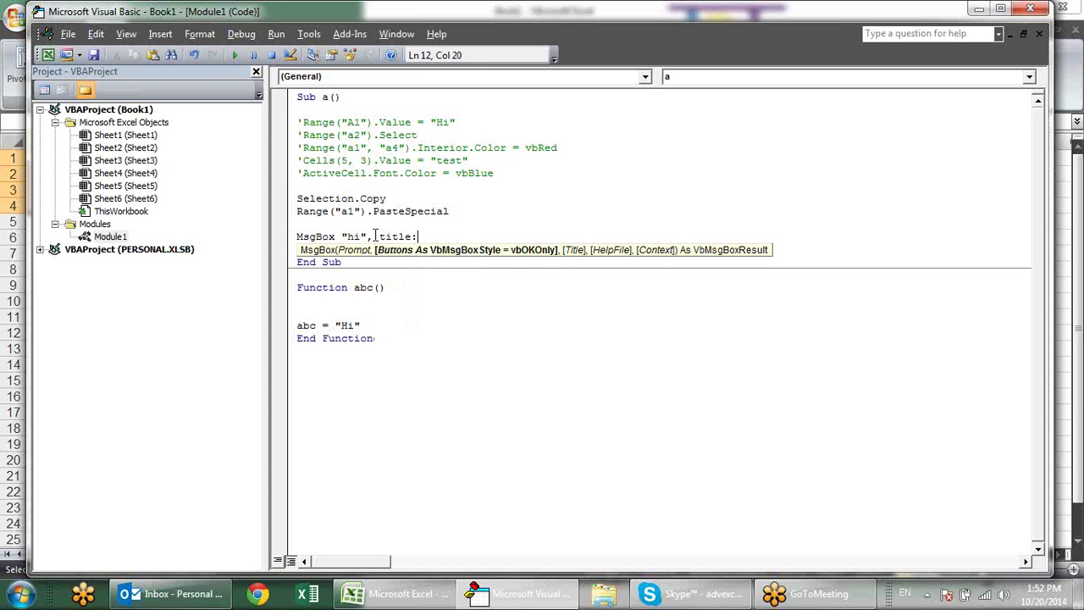
text(=)
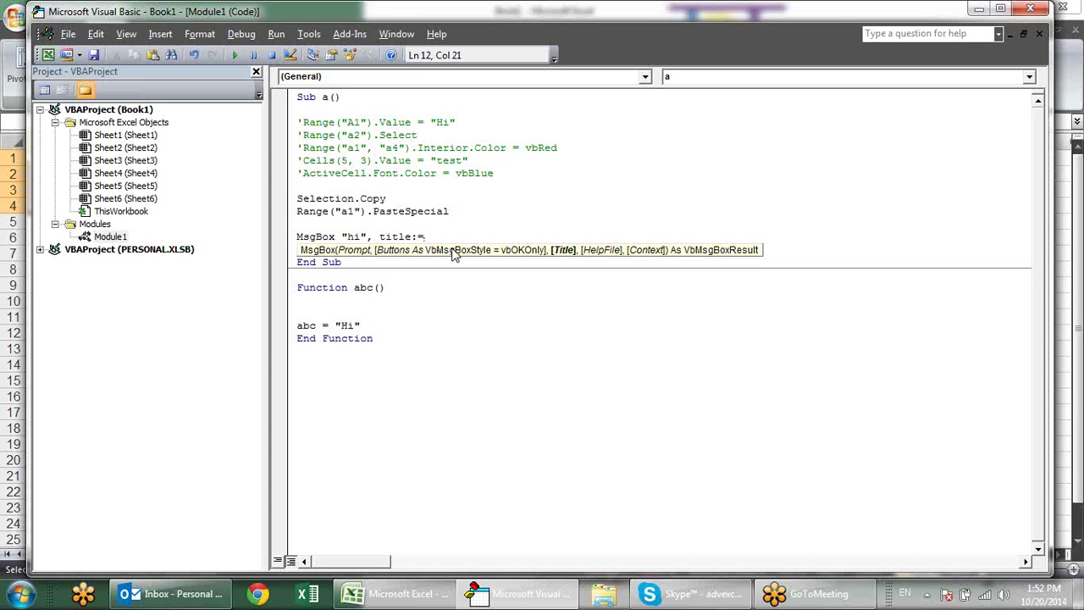
Finish the argument as Title:="msgbox" and commit the line without errors.
text(")
text(msgbp)
key(BackSpace)
text(ox")
key(Down)
click(400, 237)
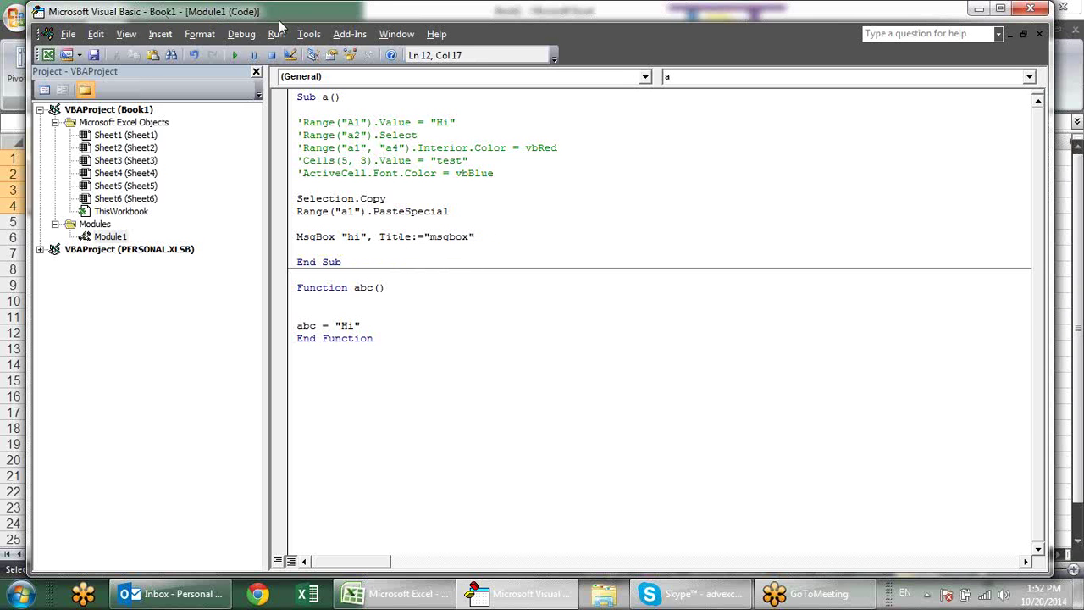
Run macro a and dismiss the "hi" message box titled msgbox.
click(235, 55)
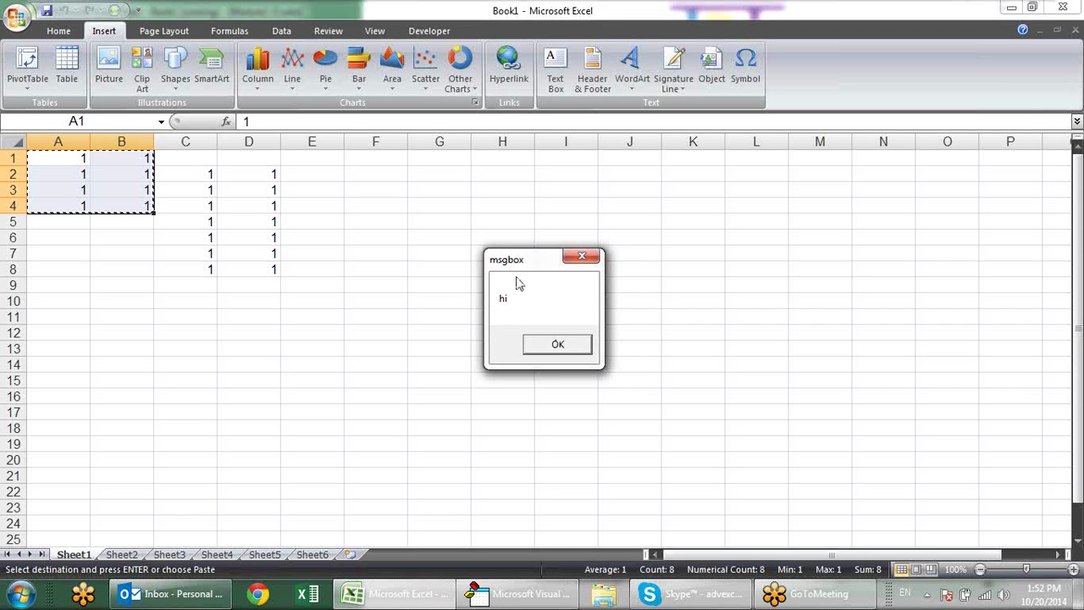
click(561, 344)
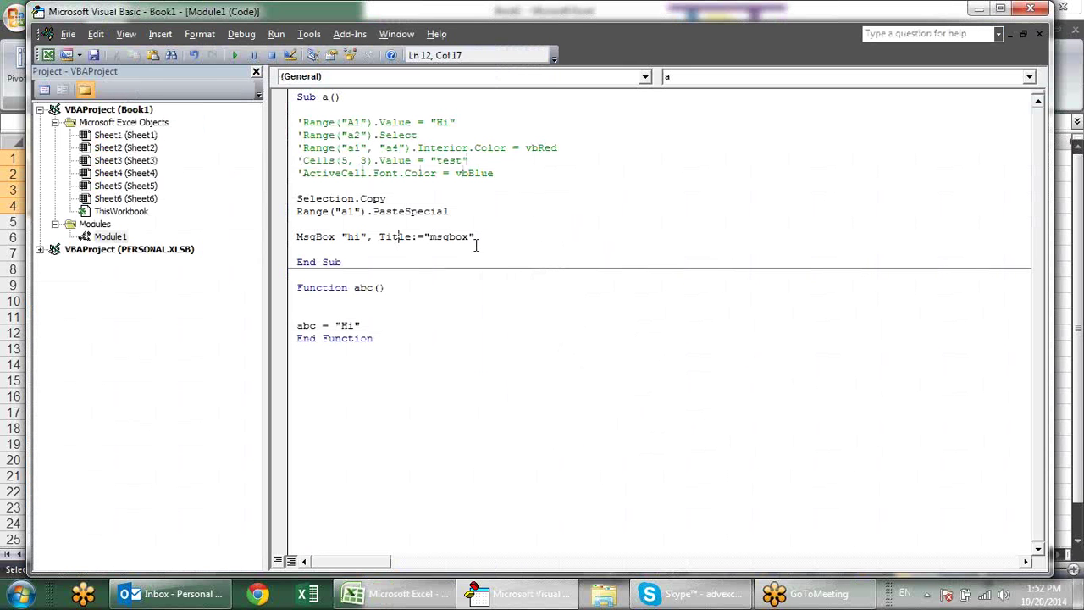
key(Right)
key(Right)
key(Right)
key(Right)
Try adding a helpfile:= argument after Title:="msgbox", then delete it again.
drag(413, 234, 380, 244)
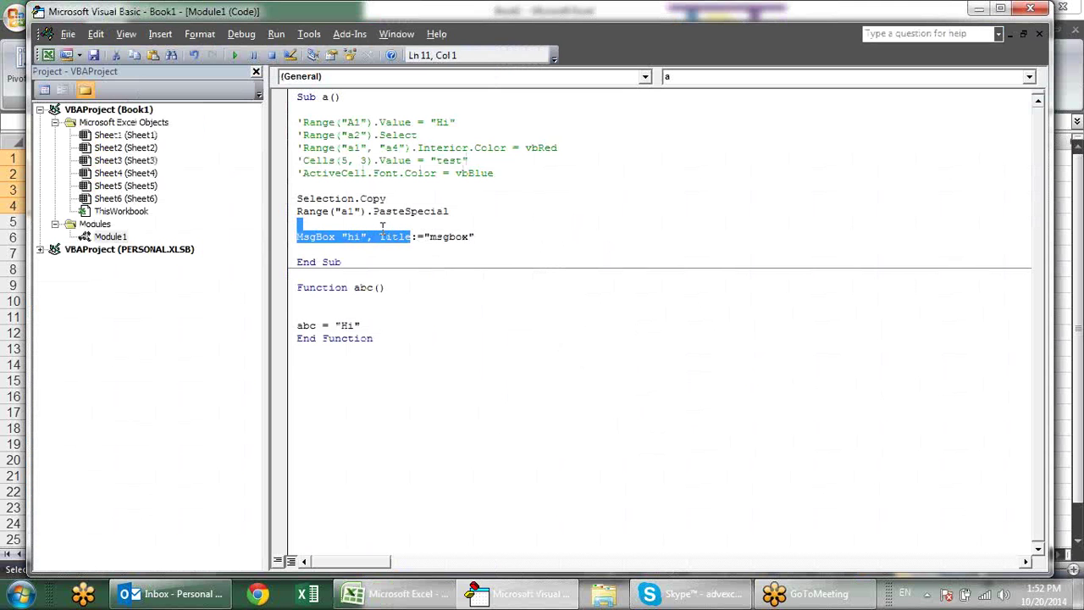
drag(475, 236, 384, 238)
click(503, 247)
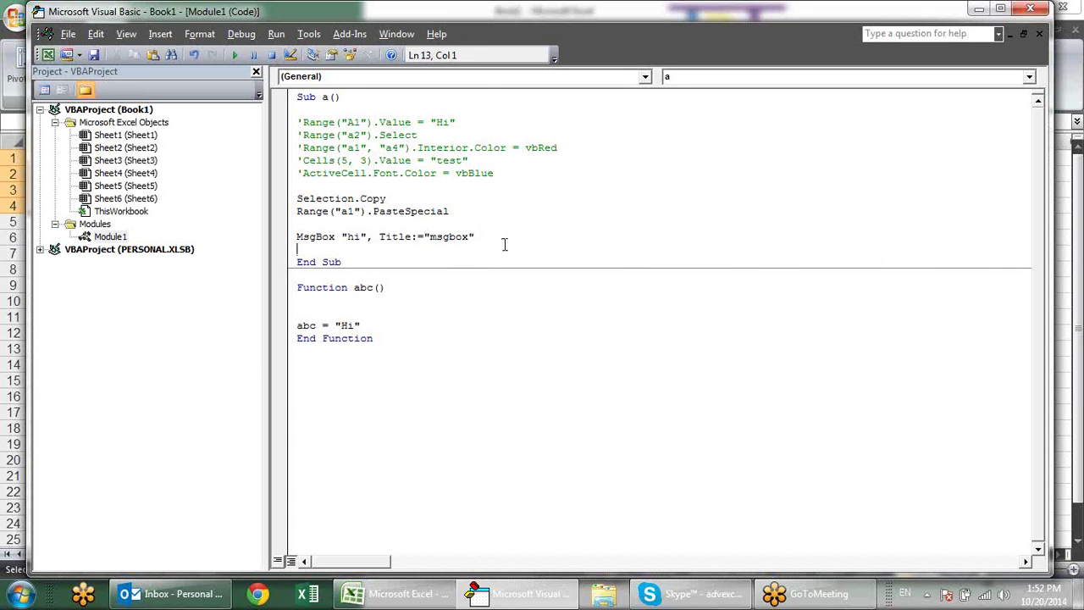
click(500, 237)
text(,)
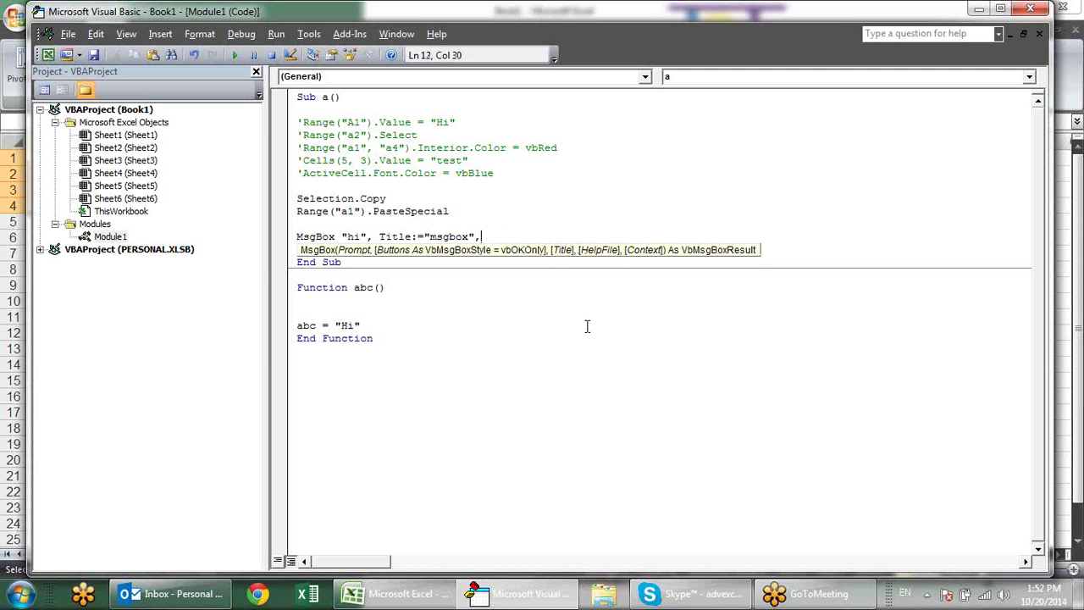
text( he)
text(lpfile)
text(:)
text(=)
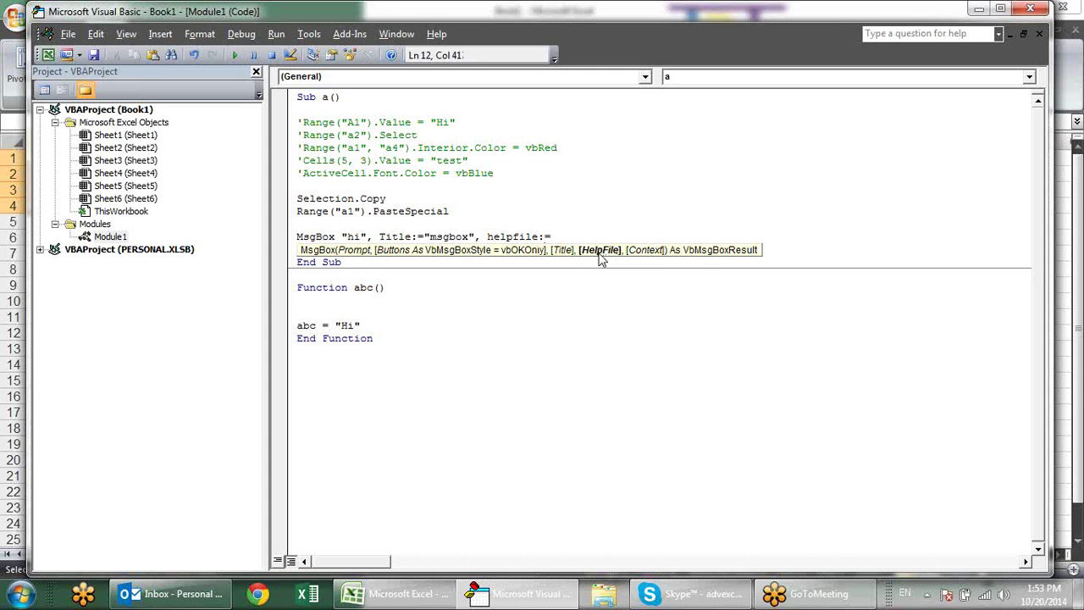
key(BackSpace)
key(BackSpace)
key(BackSpace)
key(BackSpace)
key(BackSpace)
key(BackSpace)
key(BackSpace)
key(BackSpace)
key(BackSpace)
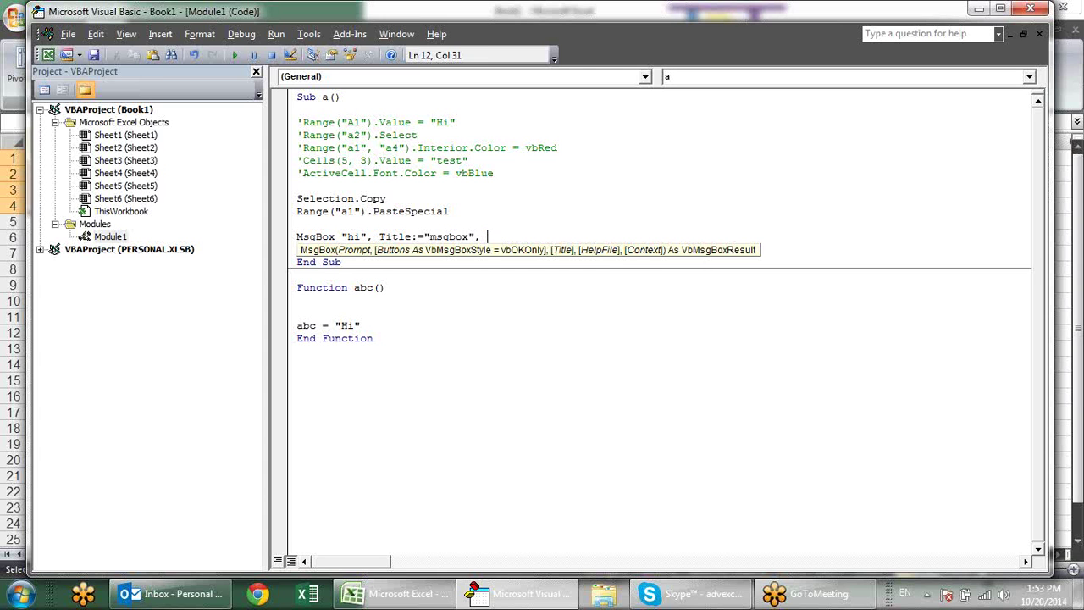
key(BackSpace)
key(BackSpace)
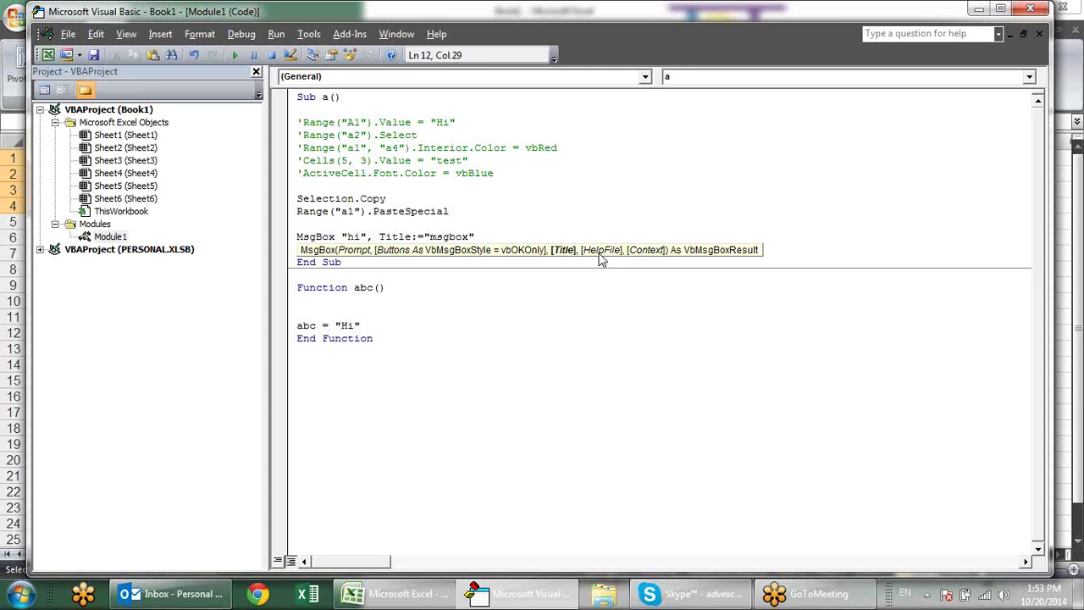
click(565, 305)
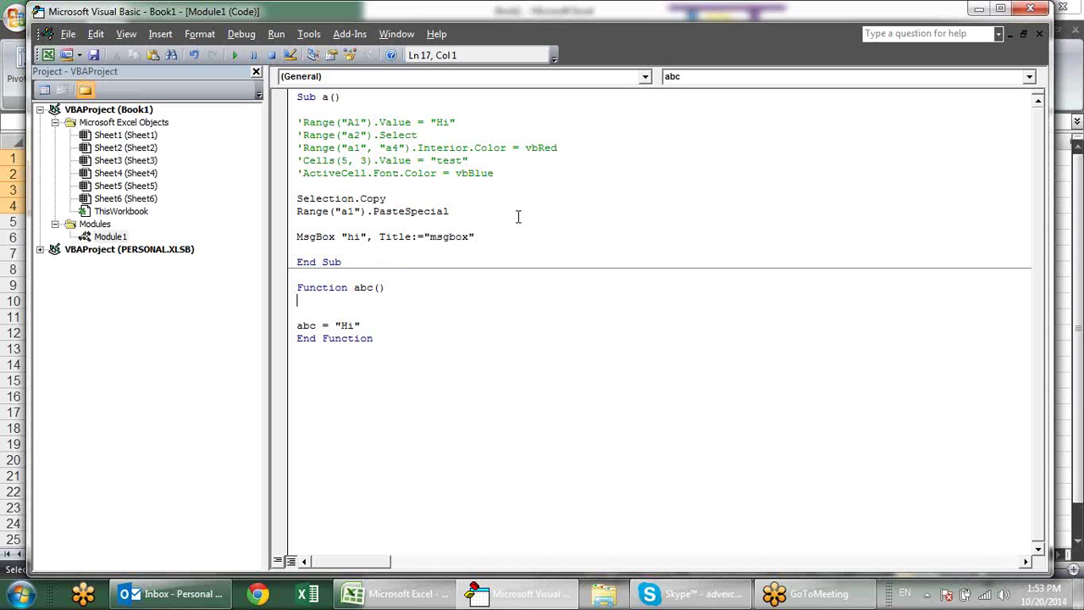
Extend PasteSpecial with xlPasteAll, skipblanks:=ture, then backspace it down to xlP.
click(484, 210)
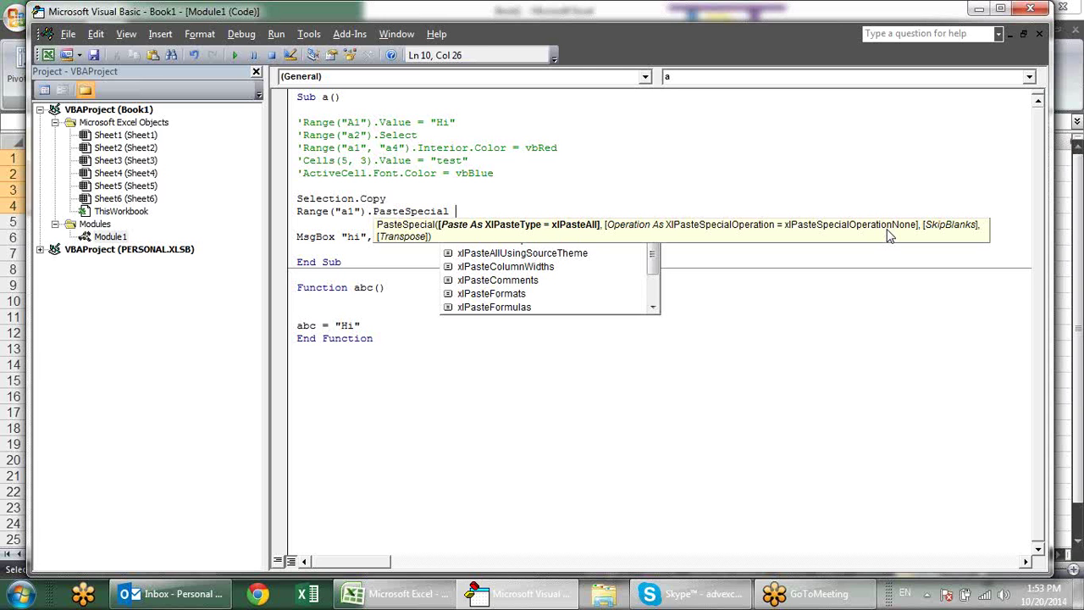
text(xlpa)
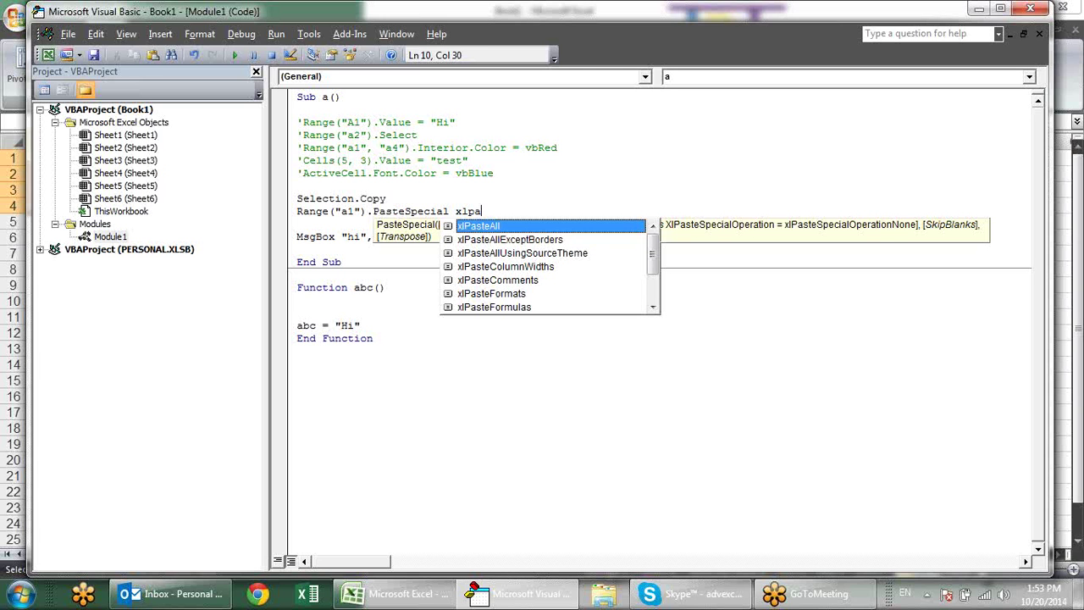
key(Tab)
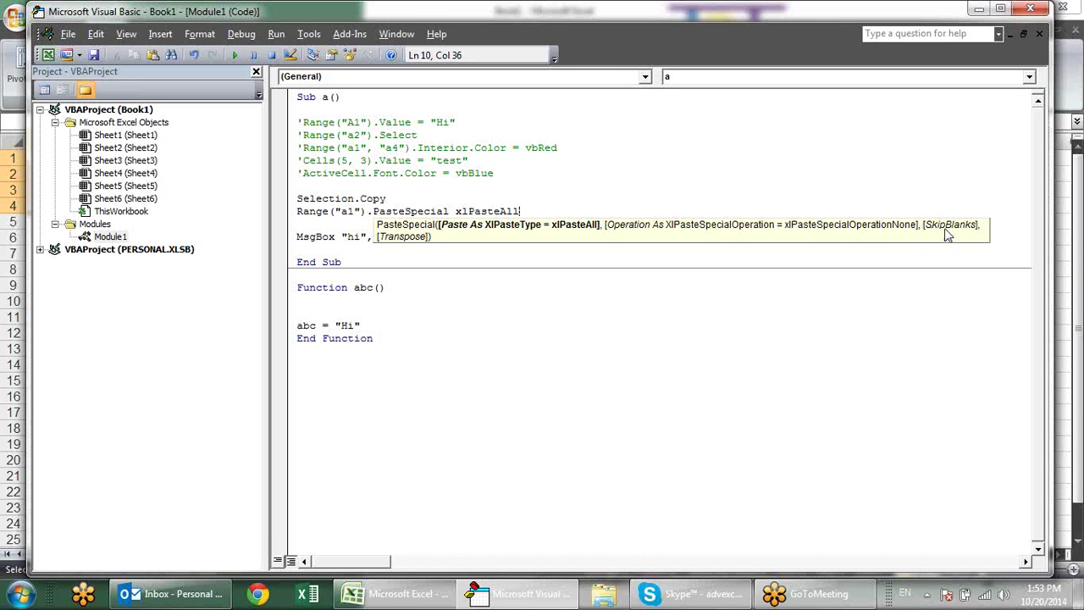
text(, sk)
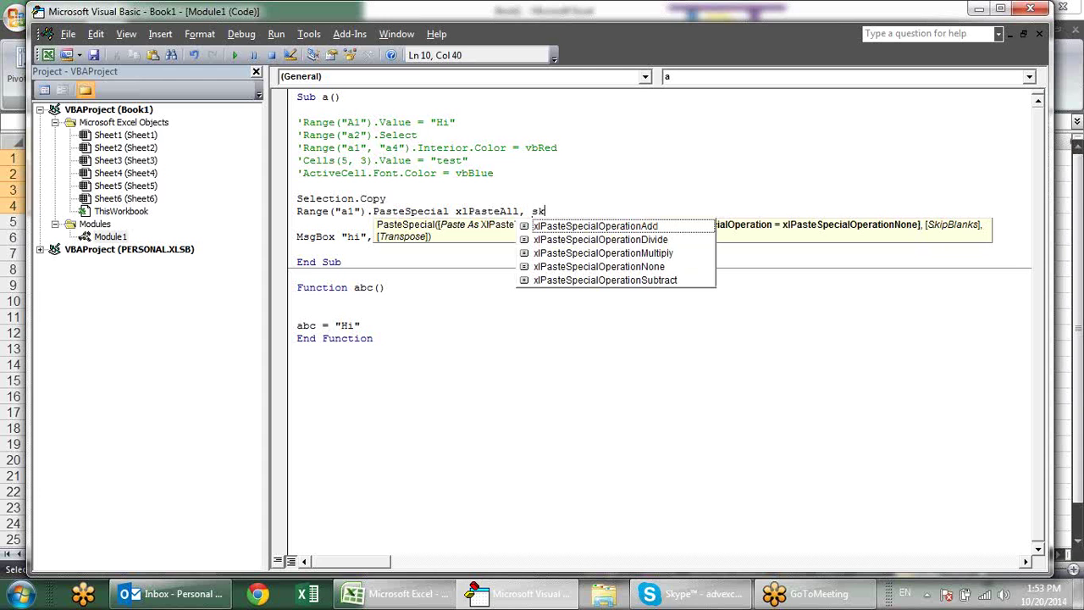
text(ip)
text(bla)
text(nks)
text(:=)
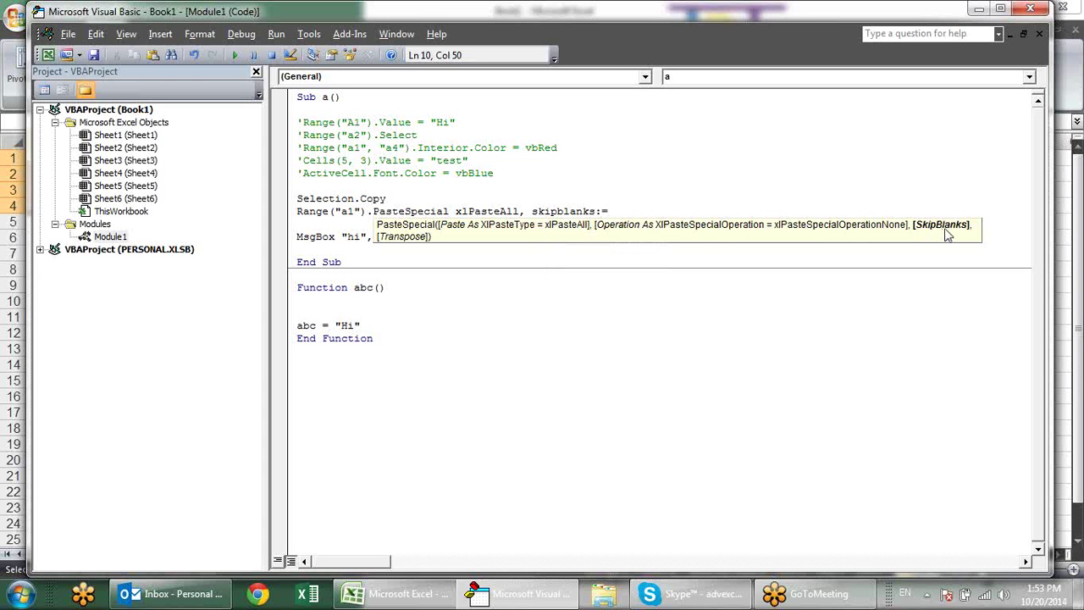
text(ture)
click(946, 228)
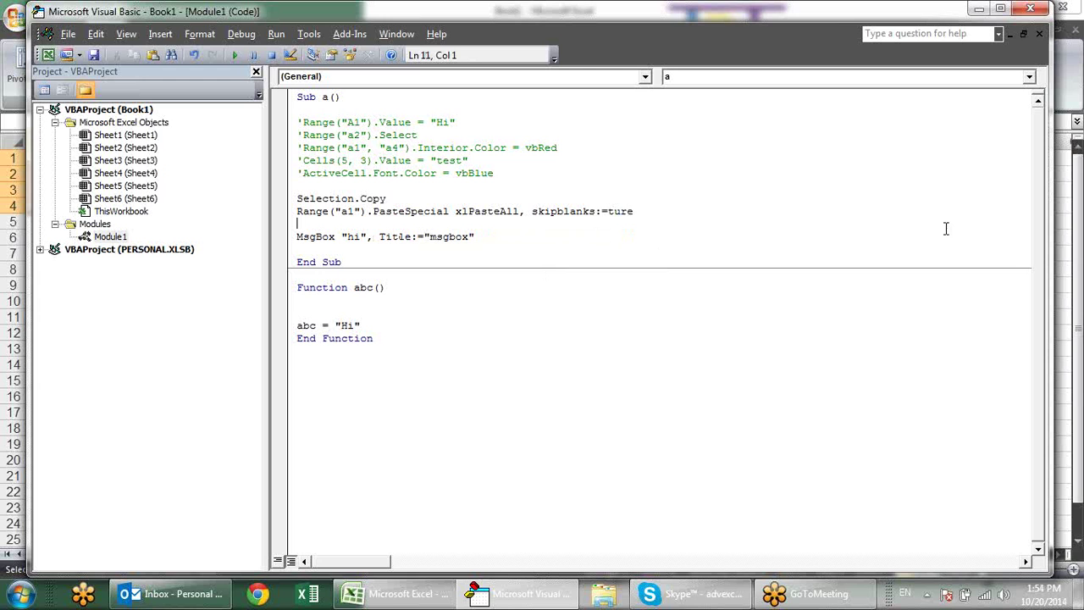
key(Left)
key(BackSpace)
key(BackSpace)
key(BackSpace)
key(BackSpace)
key(BackSpace)
key(BackSpace)
key(BackSpace)
key(BackSpace)
key(BackSpace)
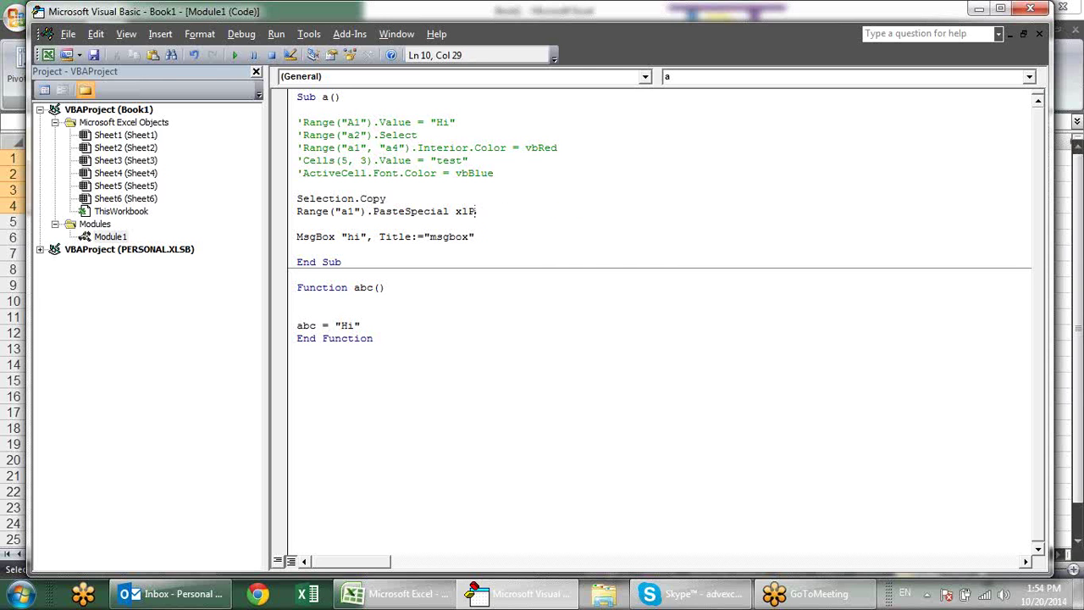
key(BackSpace)
key(BackSpace)
key(BackSpace)
key(BackSpace)
Review the PasteSpecial and MsgBox lines, briefly toggling between the code and Excel.
click(448, 226)
click(453, 211)
click(442, 237)
click(477, 215)
key(alt+F11)
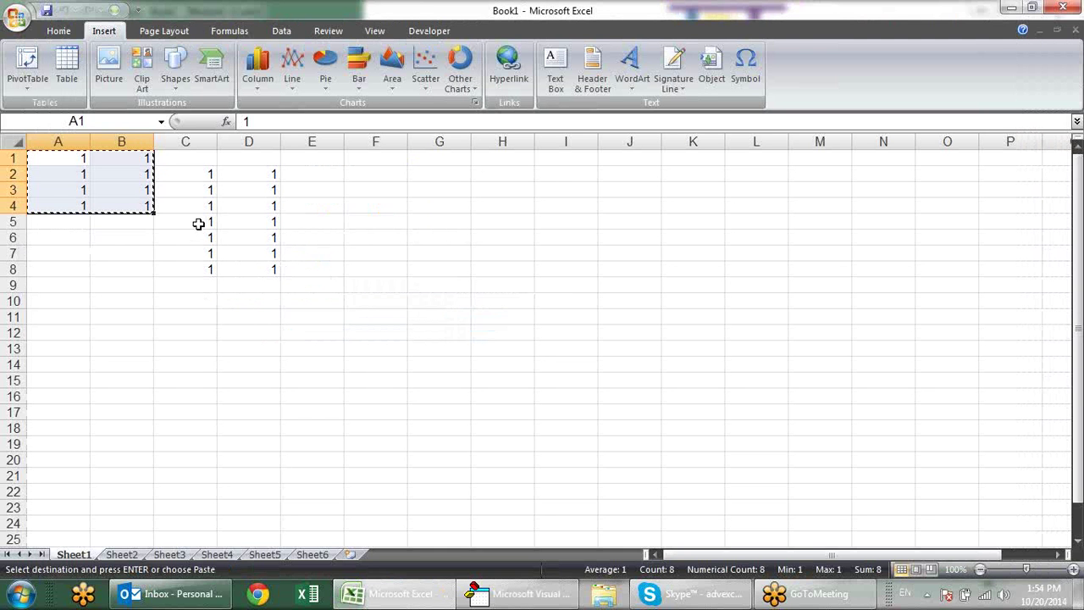
key(alt+F11)
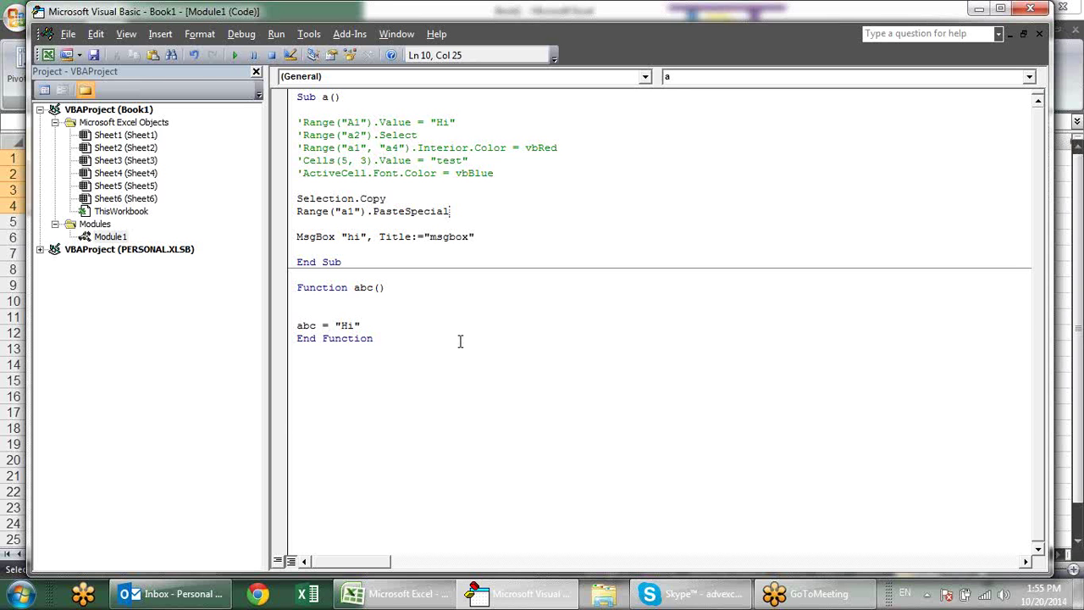
In Excel, cancel the pending copy, delete the 1s in A1:D8, and select A1:A21.
key(alt+F11)
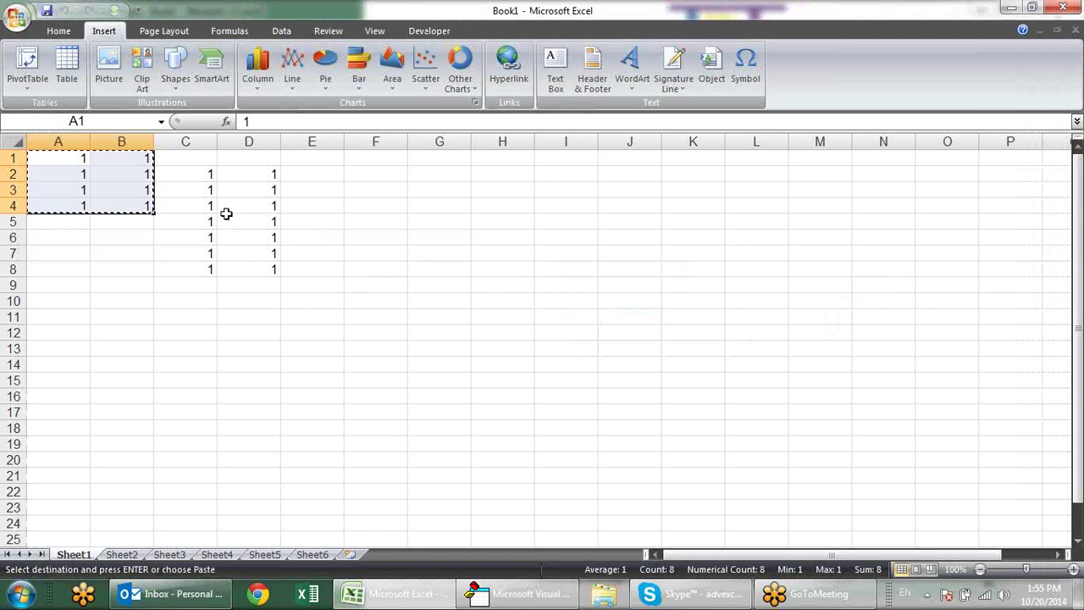
key(Escape)
drag(66, 160, 251, 273)
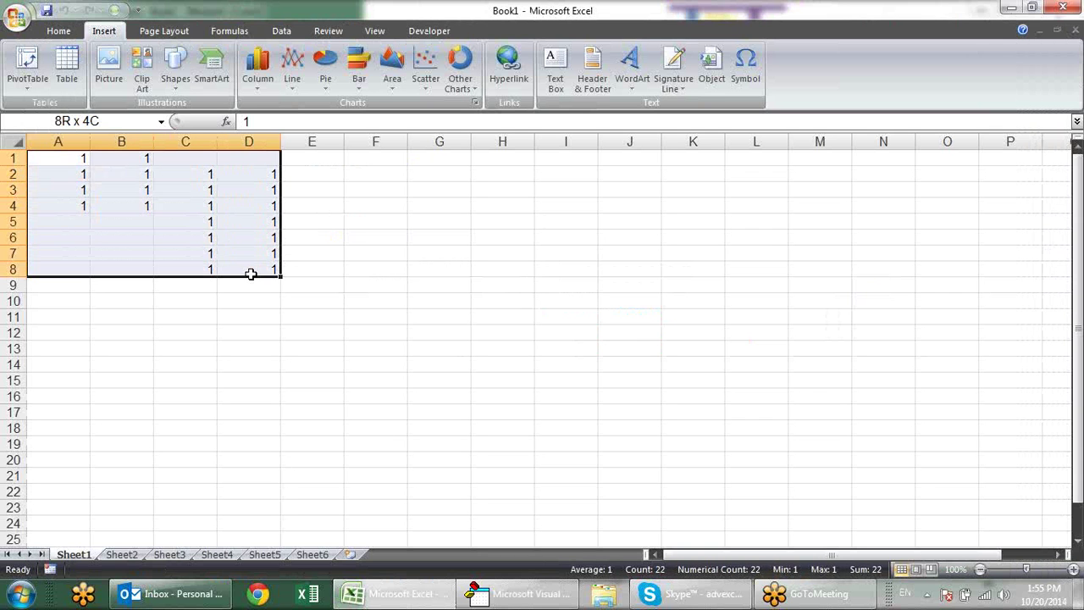
key(Delete)
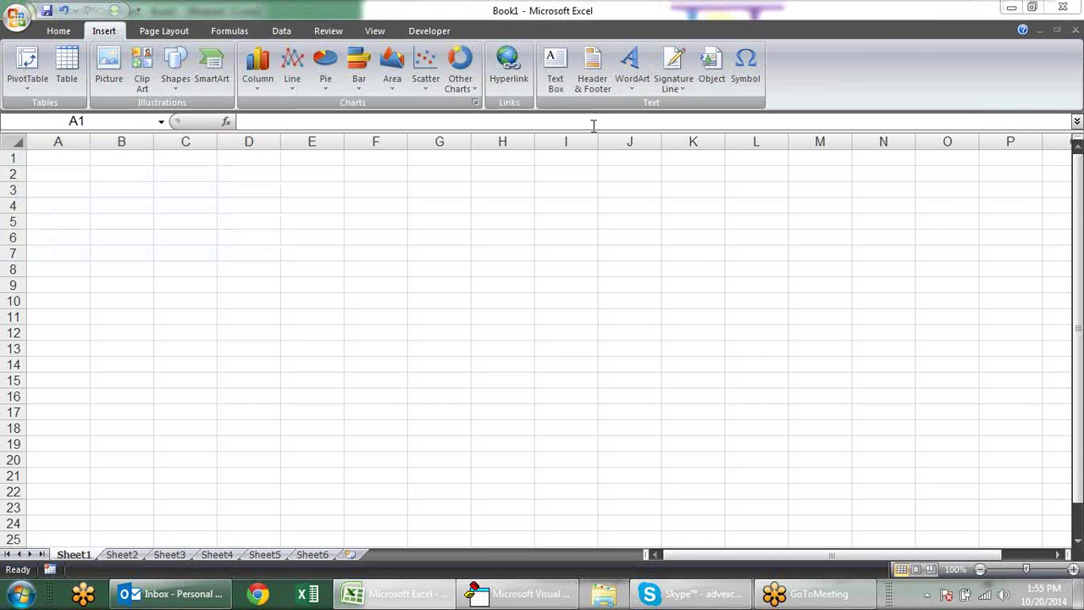
drag(71, 162, 75, 471)
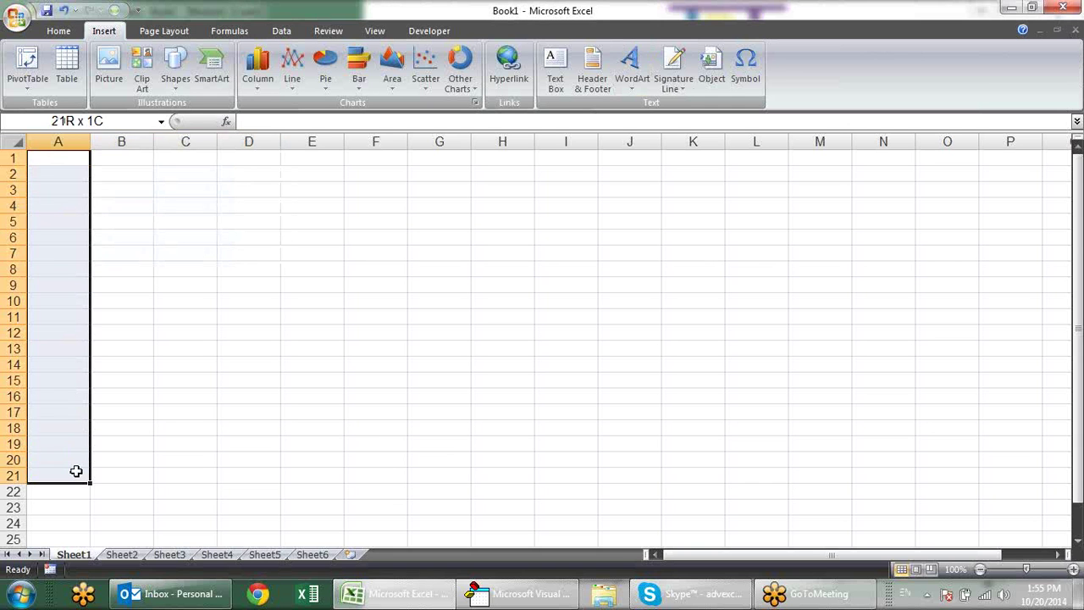
Fill A1:A21 with =RANDBETWEEN(10,90) and put the header Sl No. in A1.
text(=)
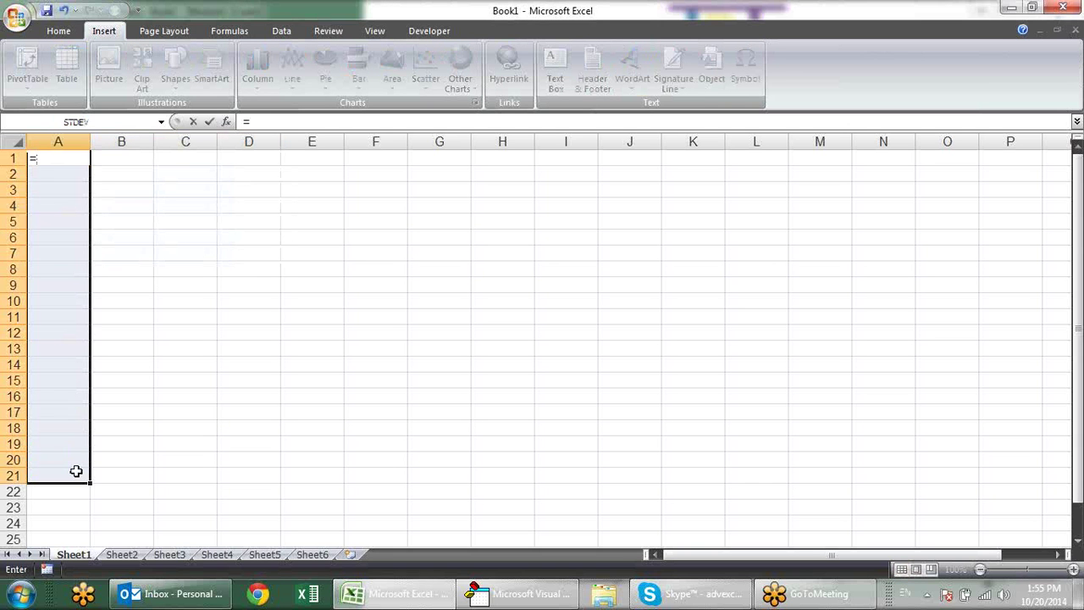
text(RAN)
key(Down)
key(Tab)
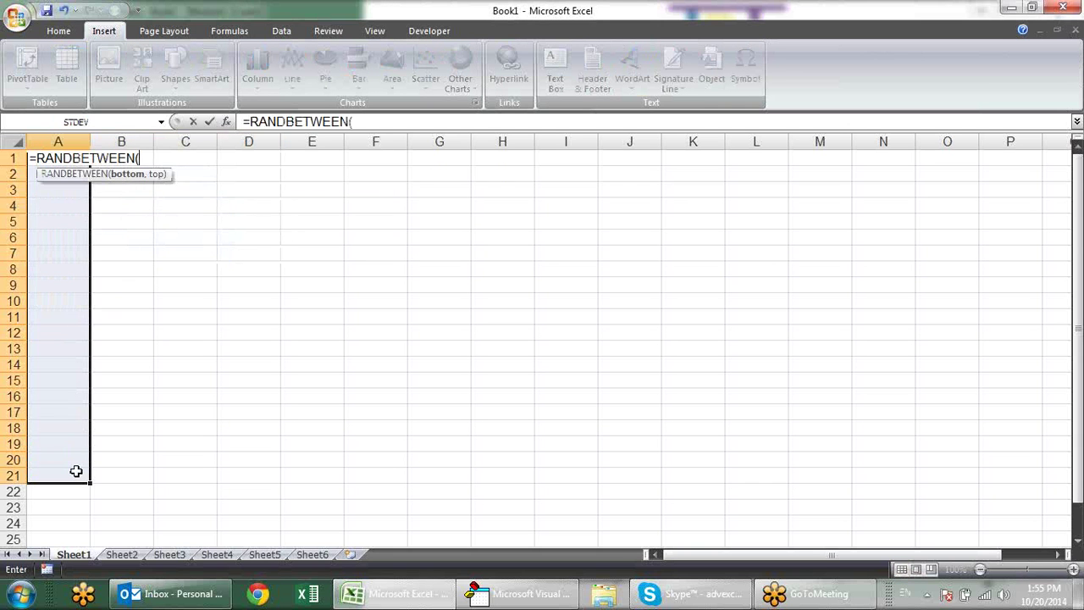
text(10)
text(,90)
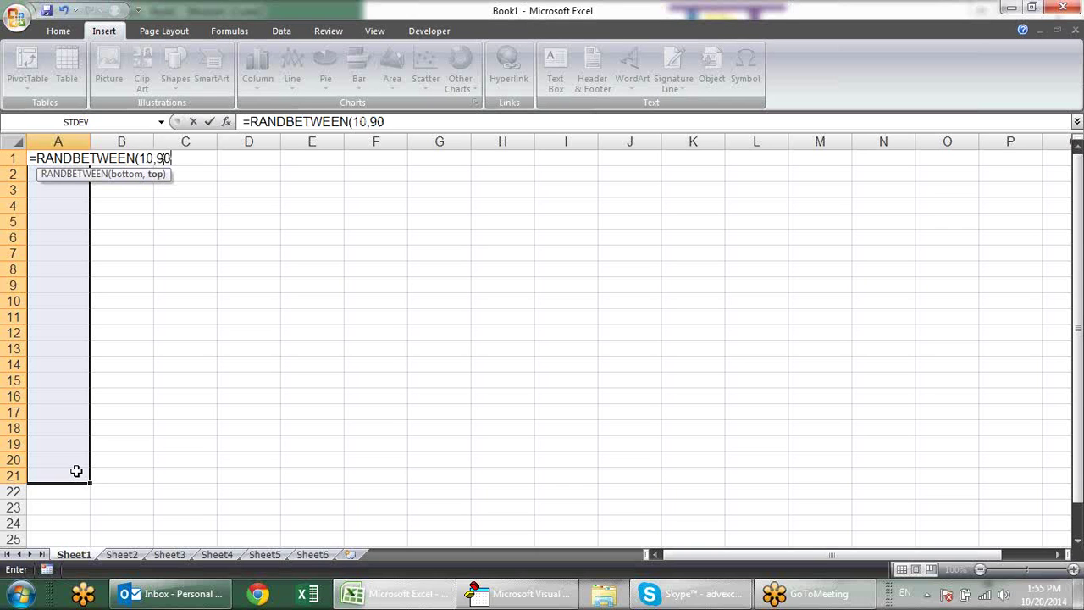
text())
key(Return)
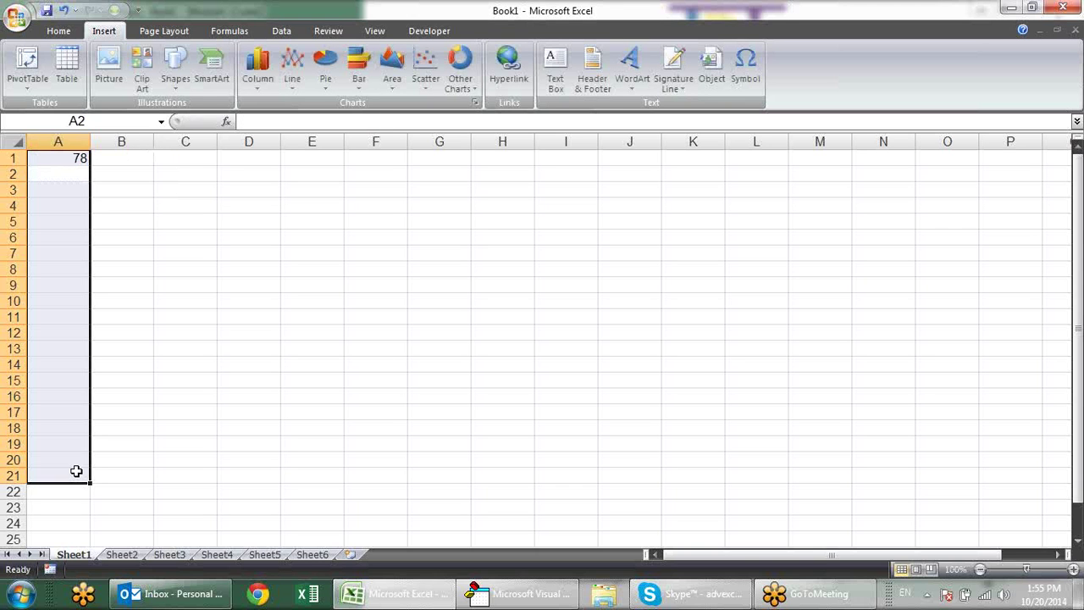
key(ctrl+d)
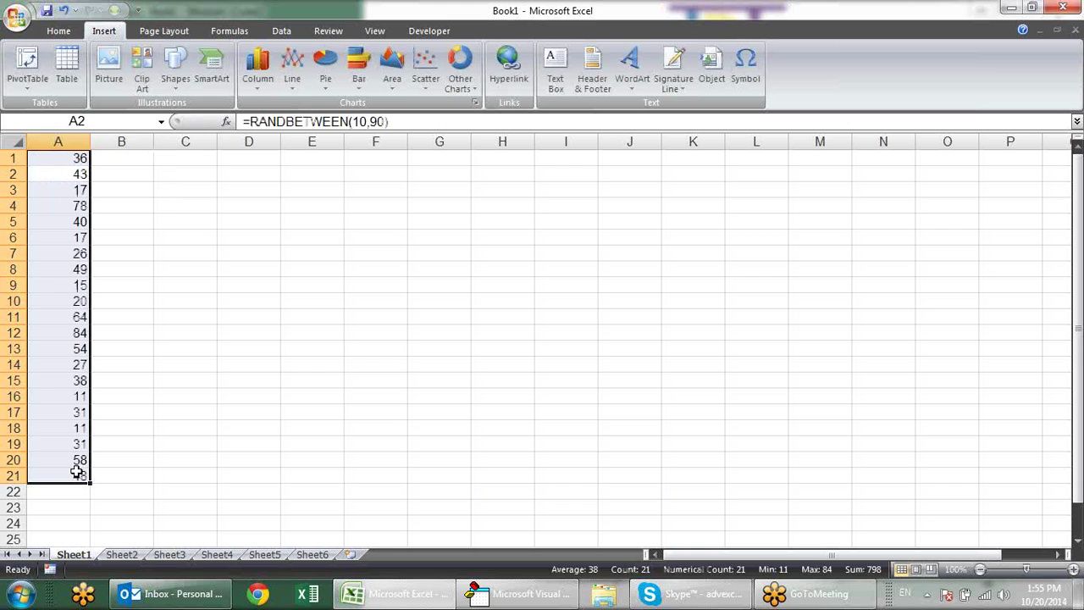
key(Right)
key(Left)
key(Up)
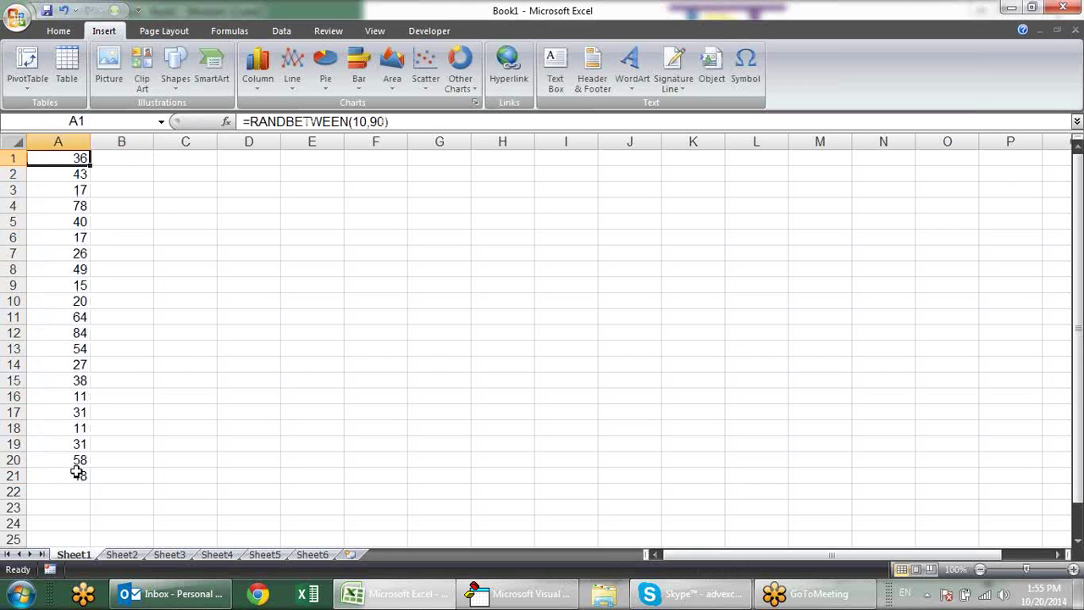
text(Sl N)
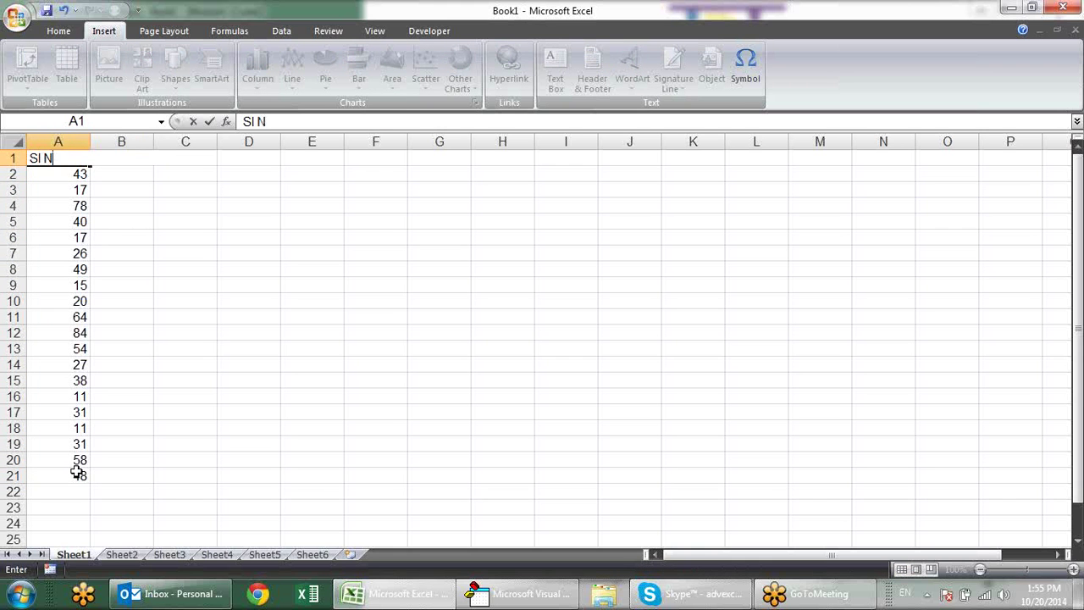
text(o.)
key(Return)
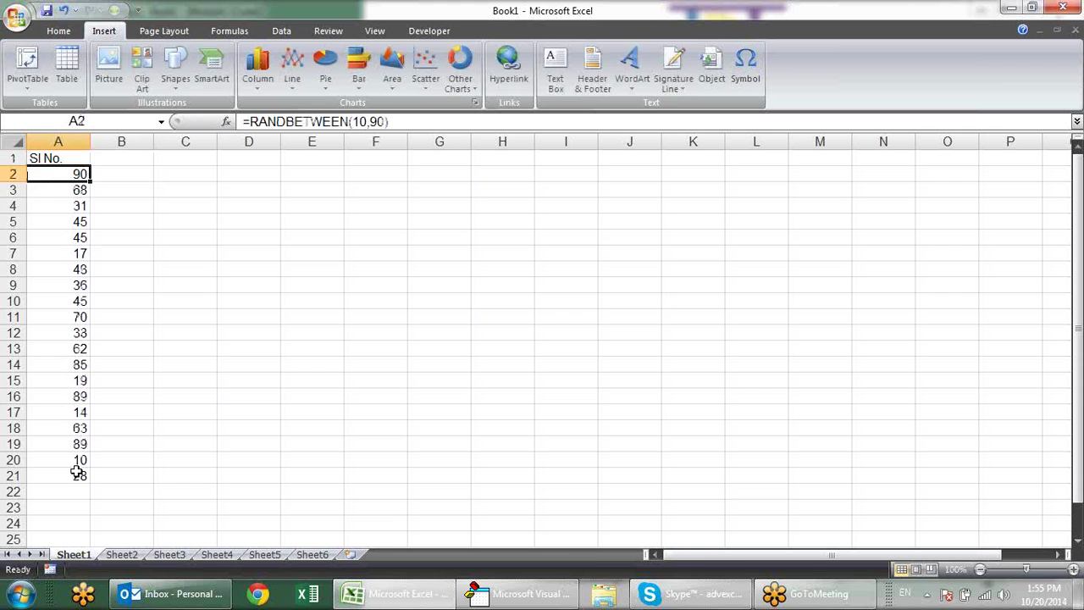
Copy A2:A21 and paste it back as values only, ending in cell B2.
shift+click(77, 472)
key(ctrl+c)
key(alt+e)
key(s)
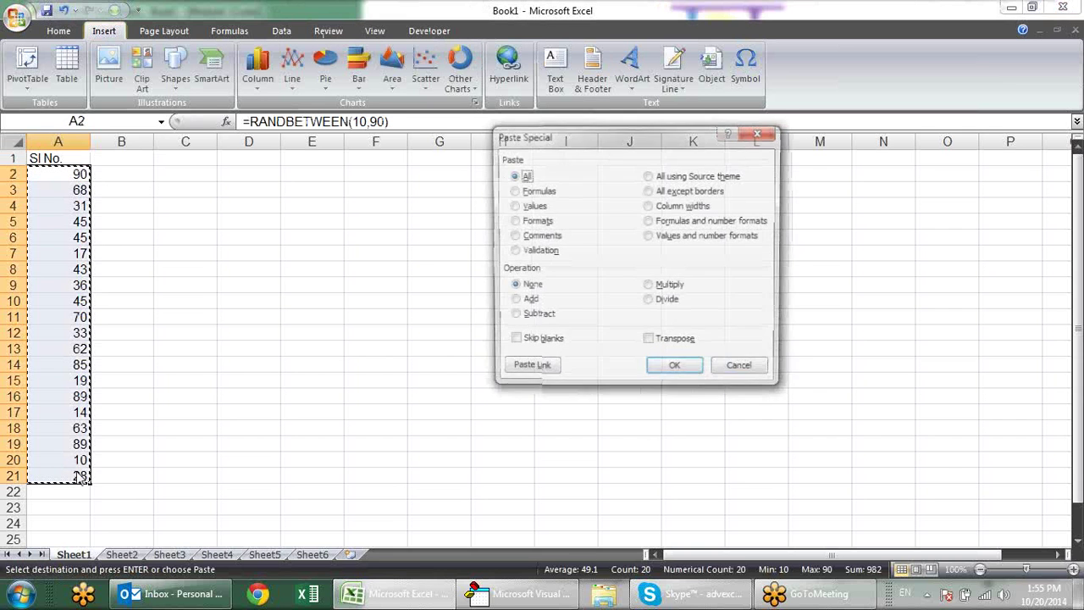
key(v)
key(Return)
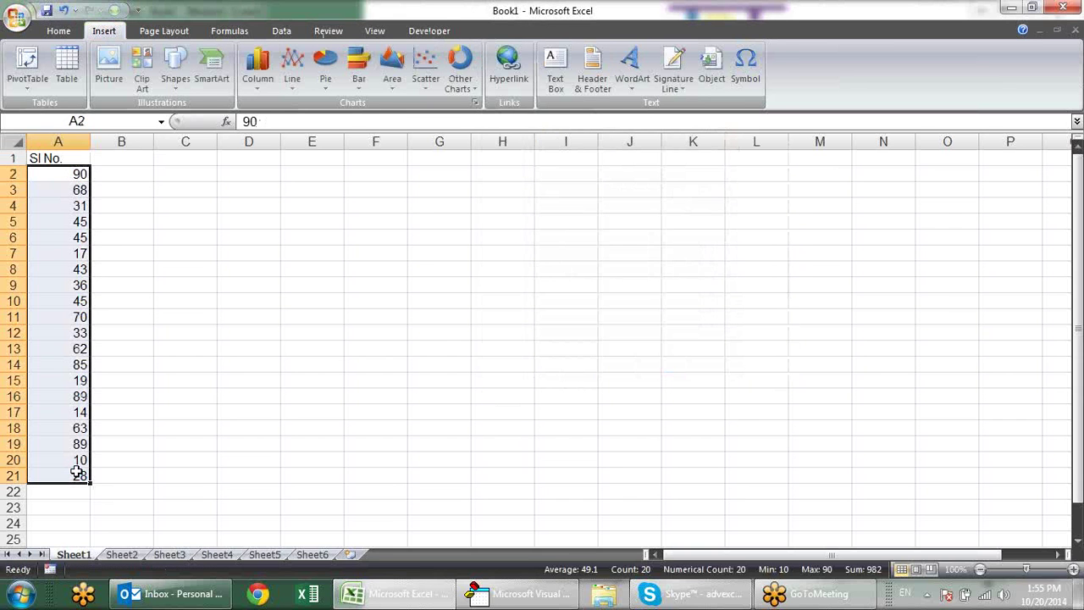
key(Up)
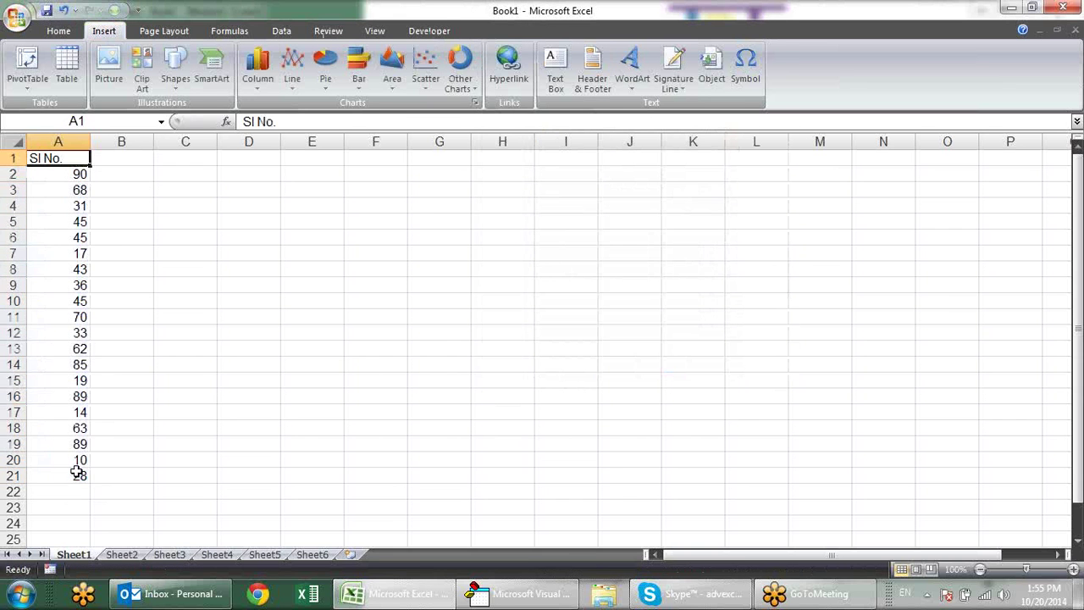
key(Right)
key(Down)
key(Left)
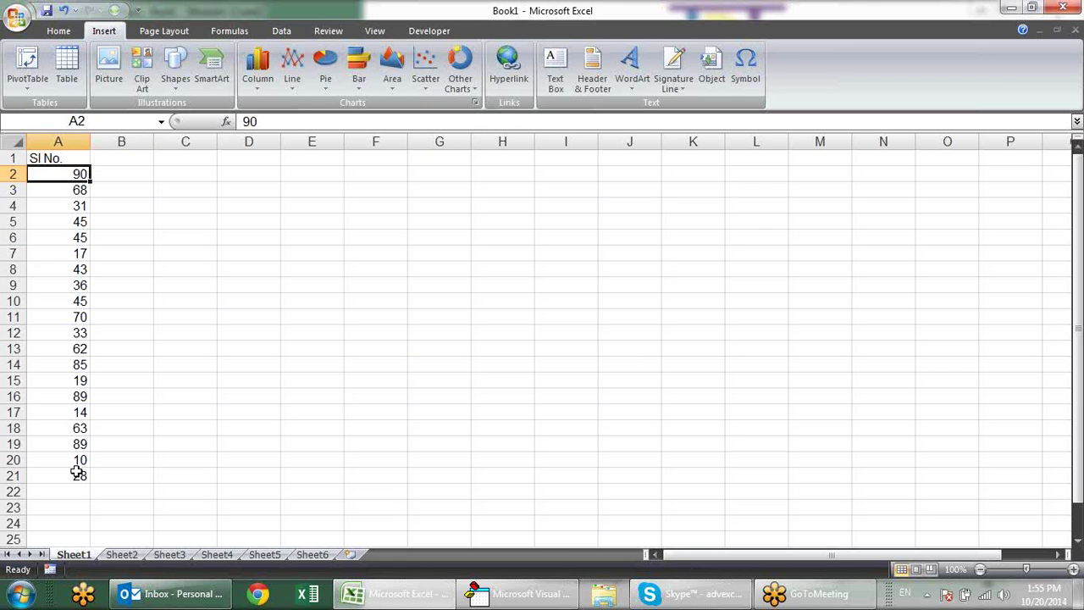
key(Right)
key(Right)
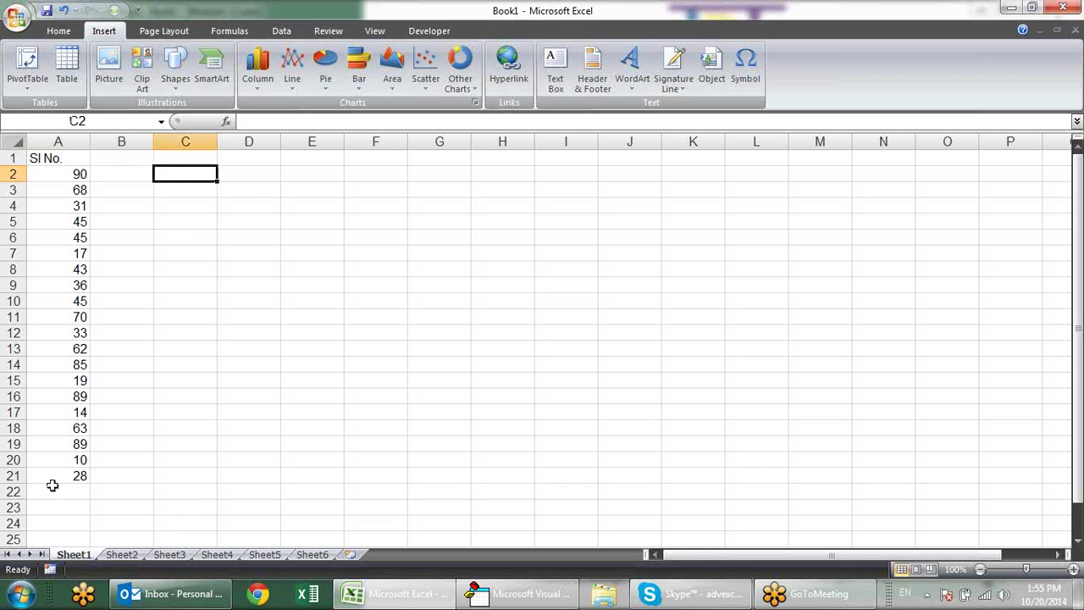
click(71, 475)
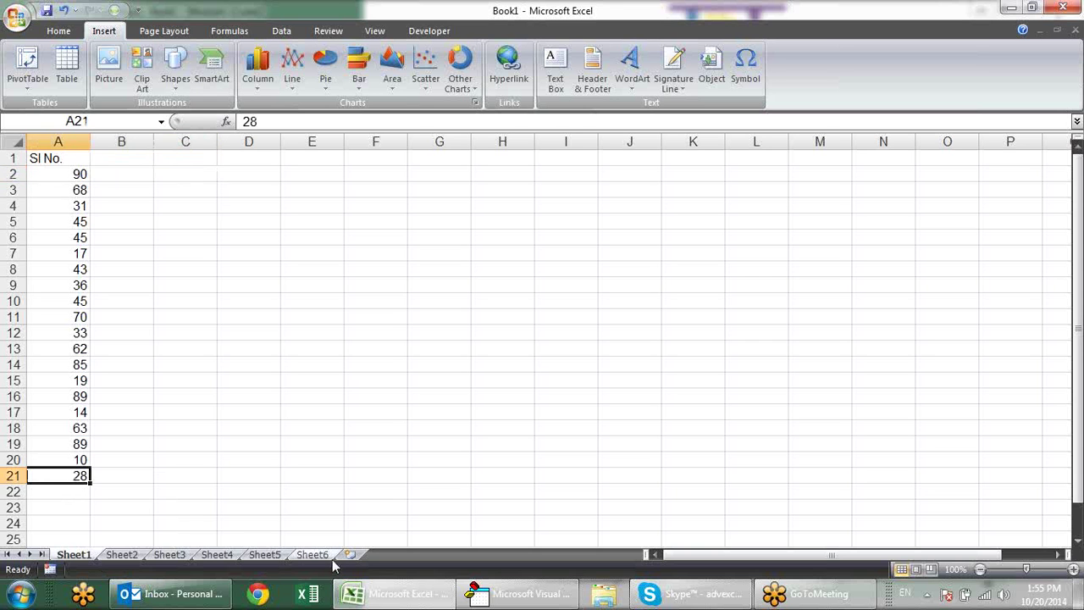
click(72, 491)
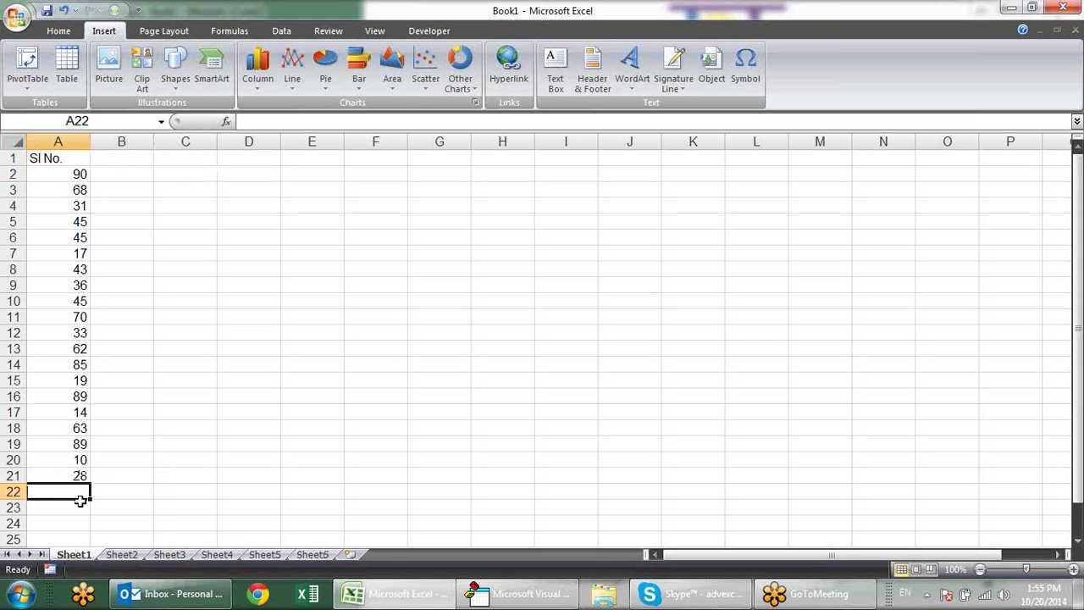
click(76, 460)
click(76, 381)
click(77, 301)
click(76, 238)
click(76, 206)
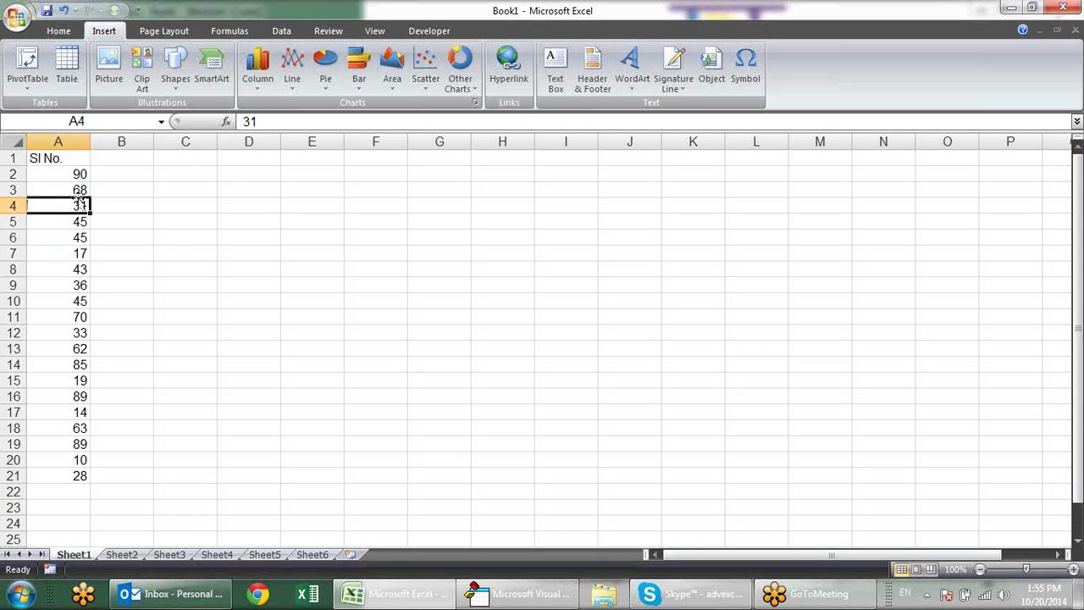
click(76, 175)
click(156, 409)
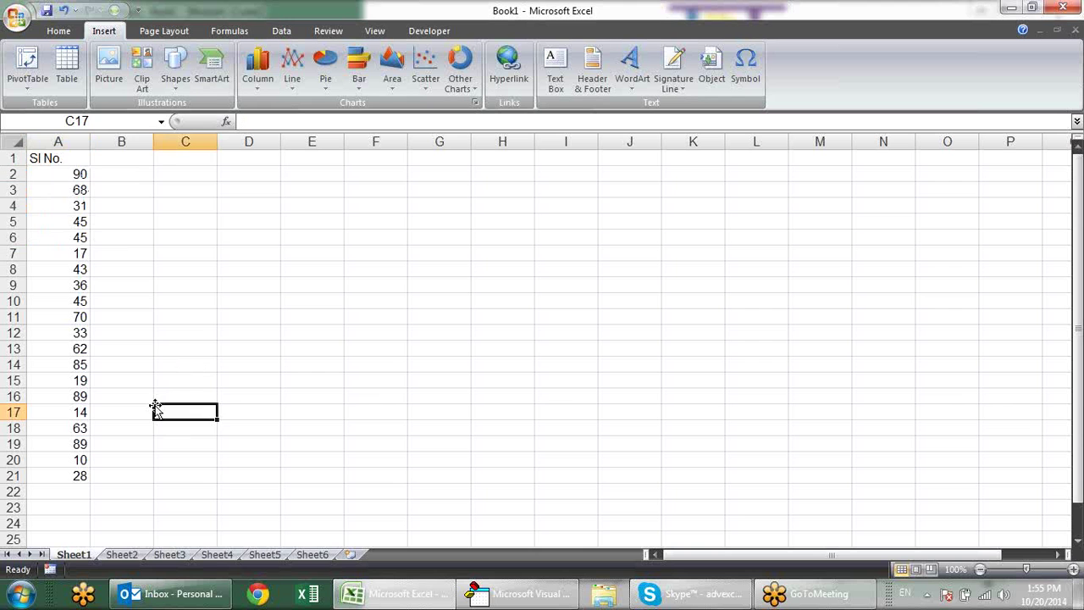
click(80, 476)
click(80, 506)
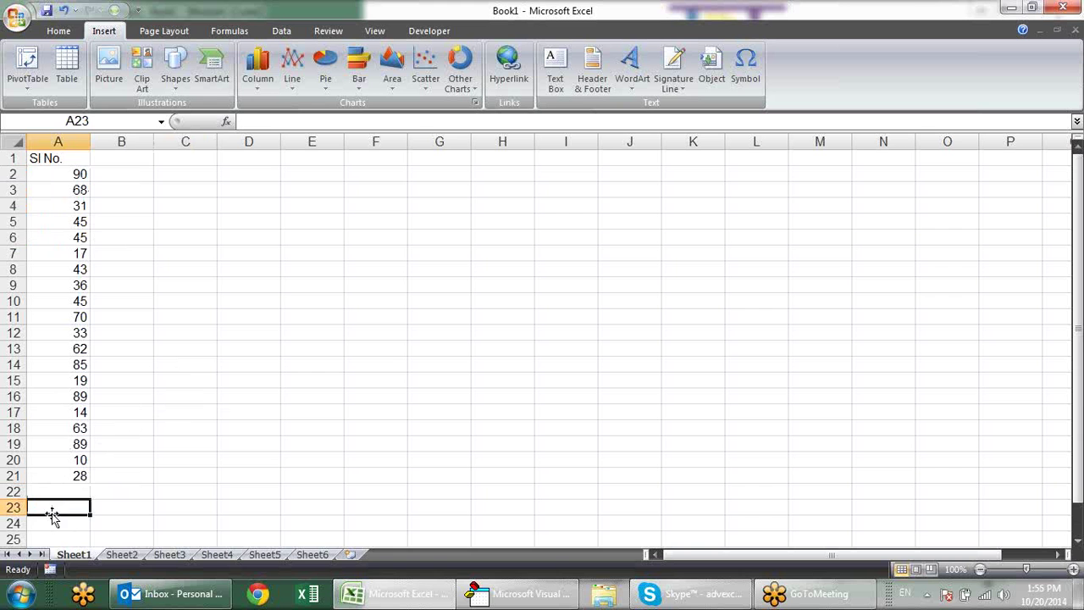
drag(81, 158, 274, 271)
click(203, 395)
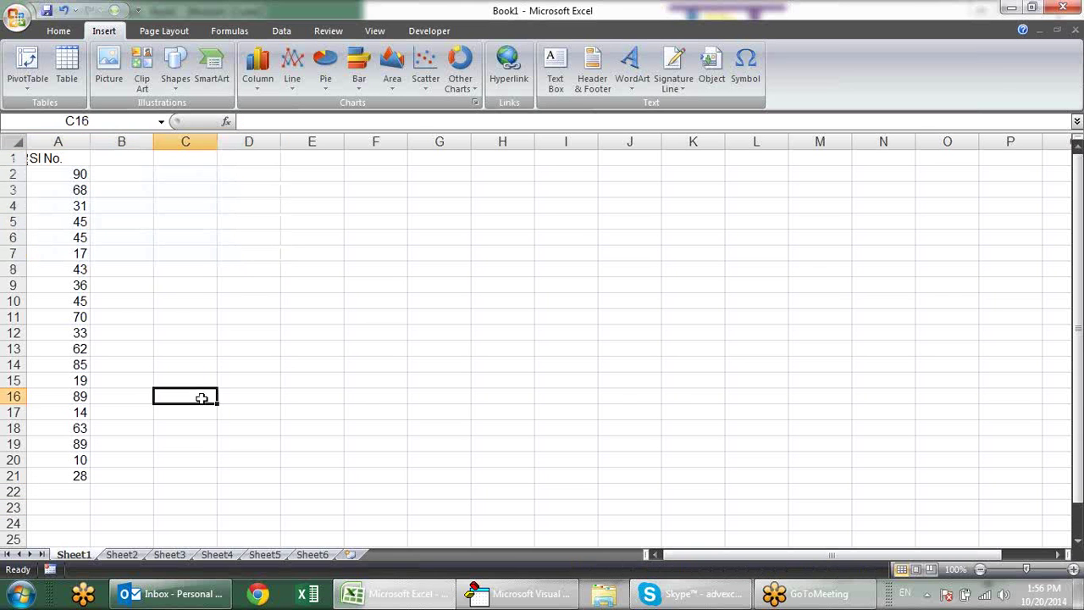
mouse_move(59, 161)
mouse_down()
mouse_move(470, 226)
mouse_move(722, 493)
mouse_up()
click(78, 222)
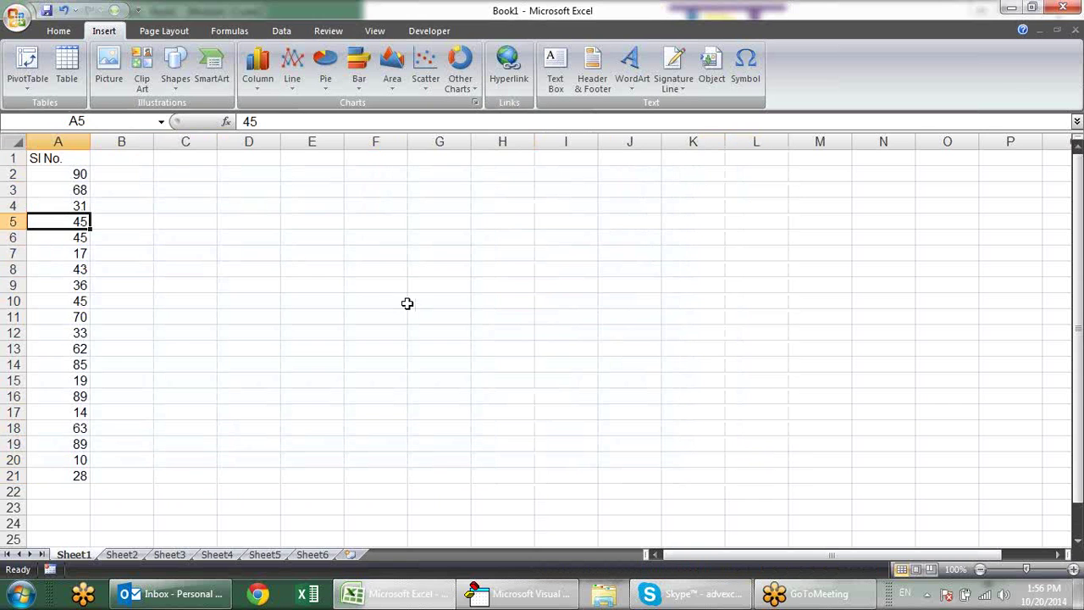
key(F12)
key(Escape)
click(58, 172)
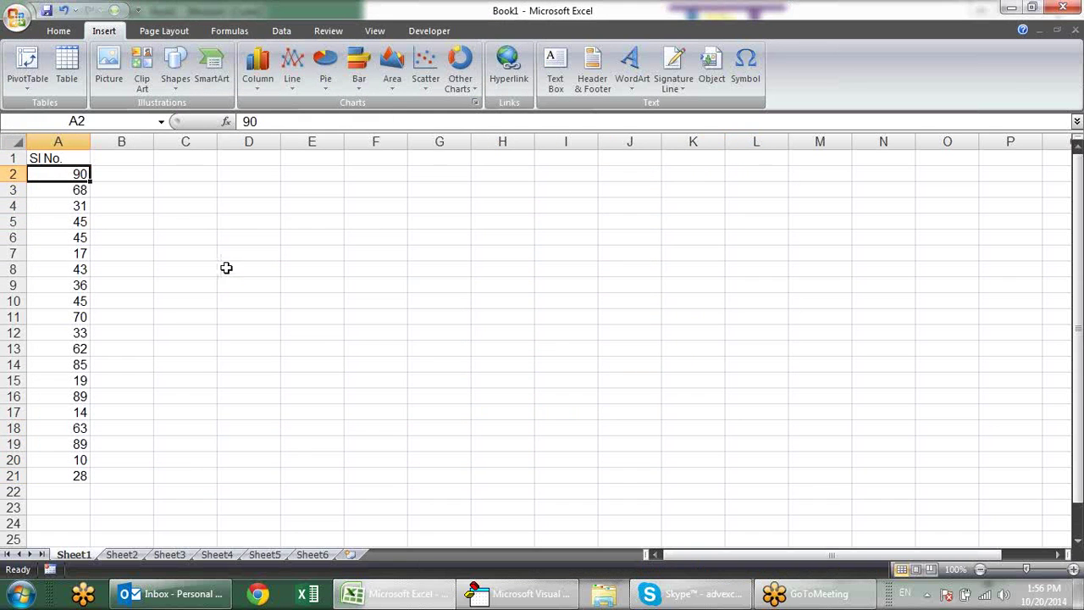
key(ctrl+a)
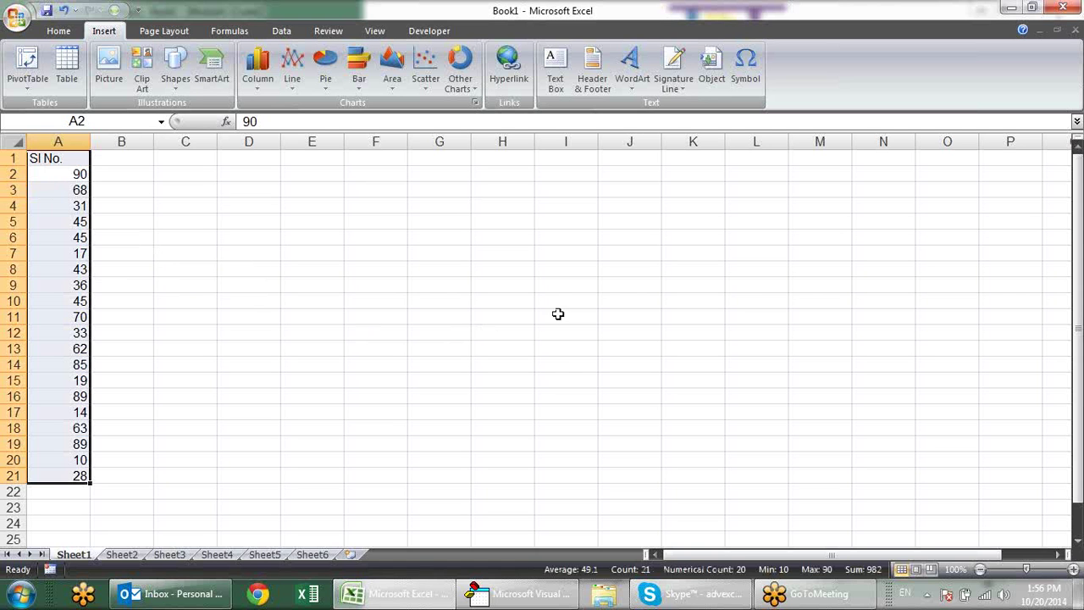
click(76, 222)
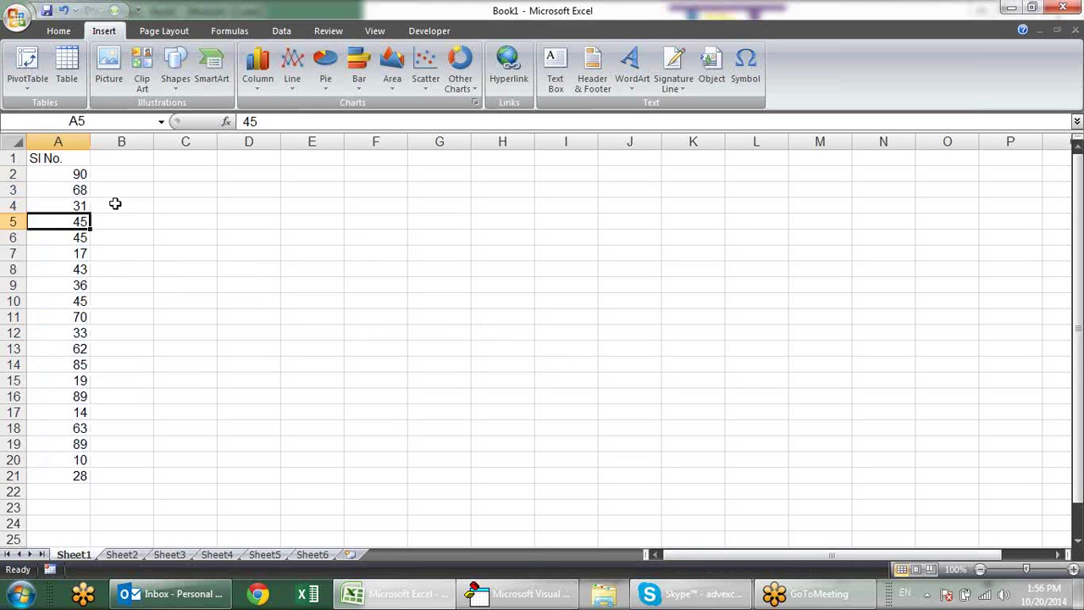
click(129, 158)
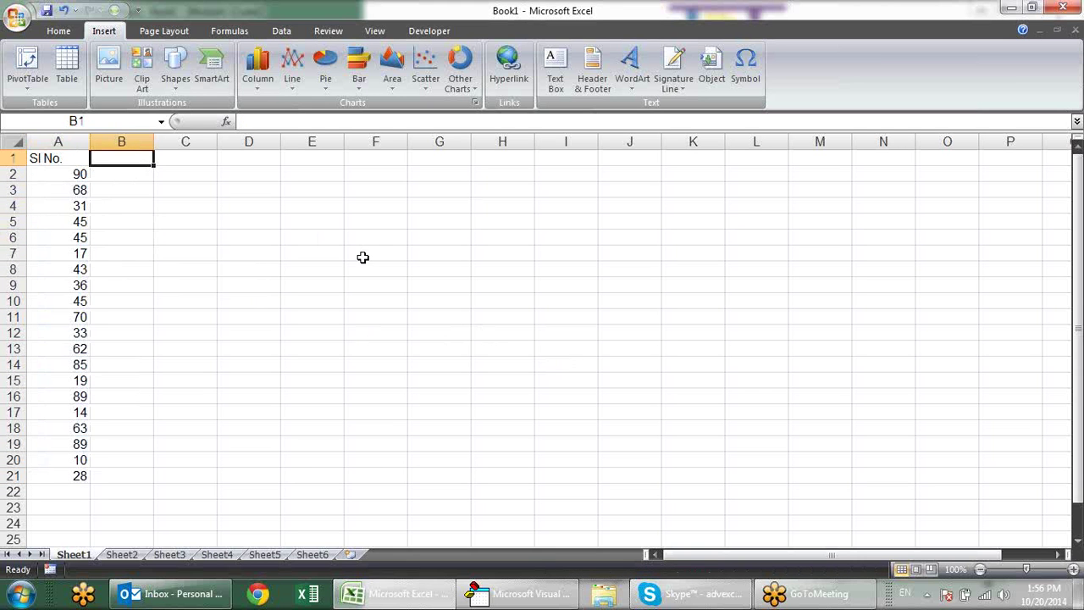
Add a Name header in B1 and a first name in B2, filled down to row 21.
text(Name)
key(Return)
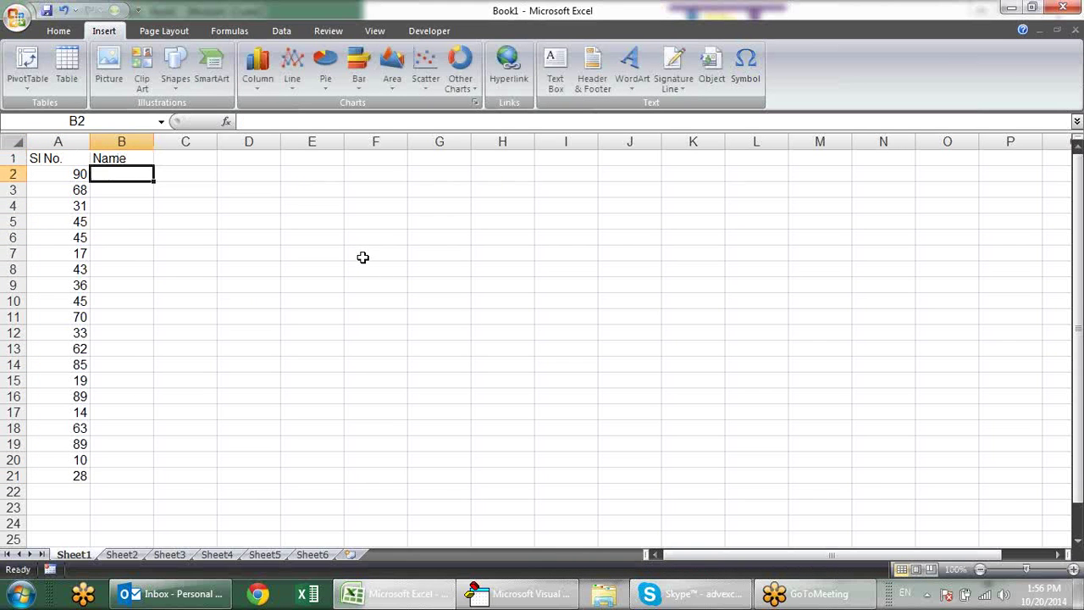
text(sandeep)
key(Return)
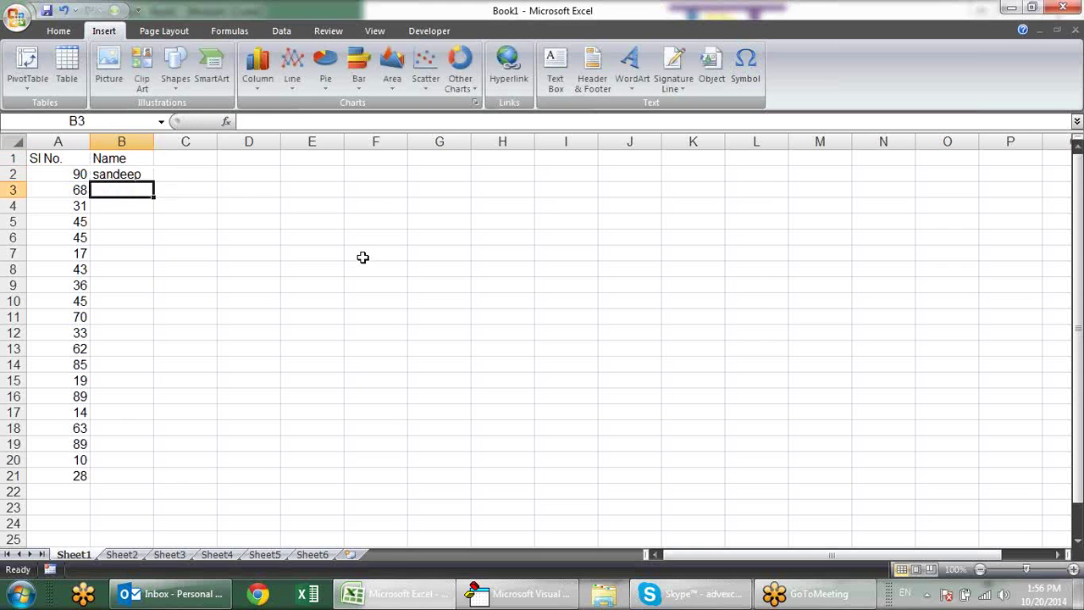
click(127, 176)
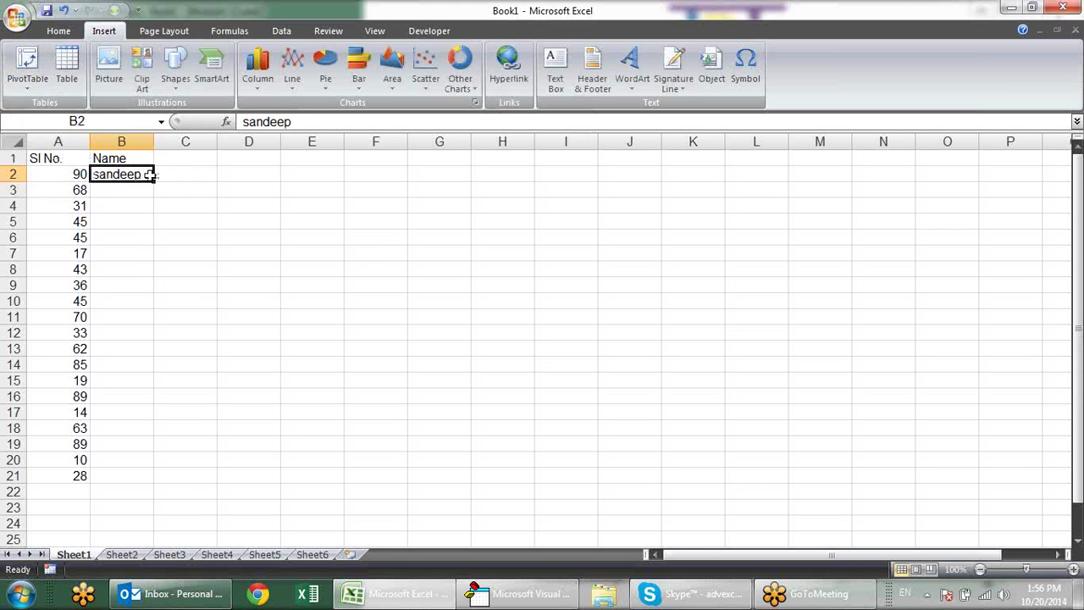
double_click(153, 182)
click(243, 182)
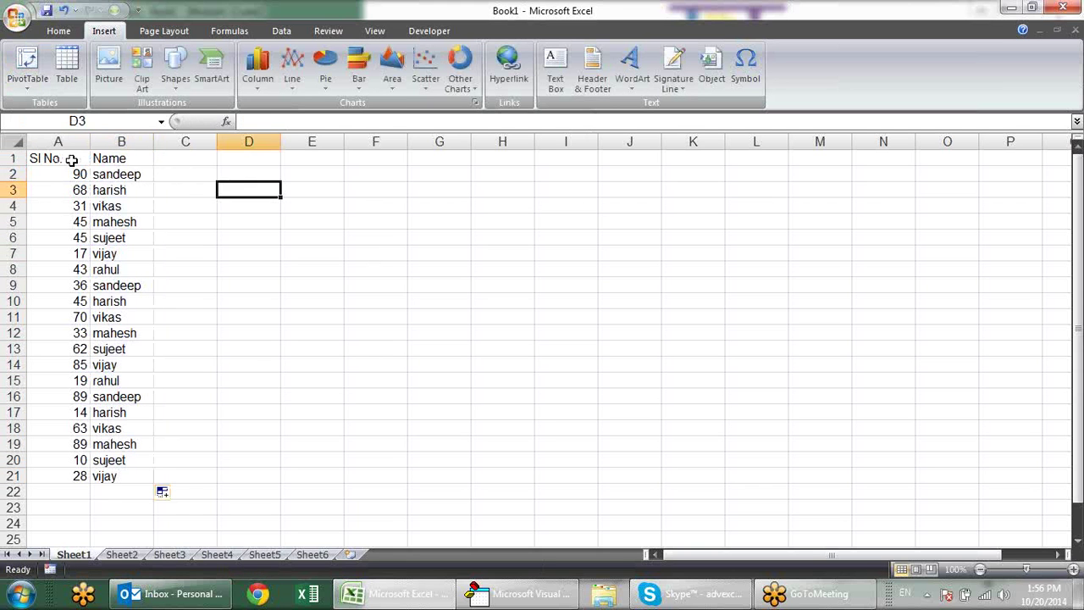
Rename the A1 header to Sales, check the full table selection, and return to VBA.
click(72, 160)
text(Sales)
key(Return)
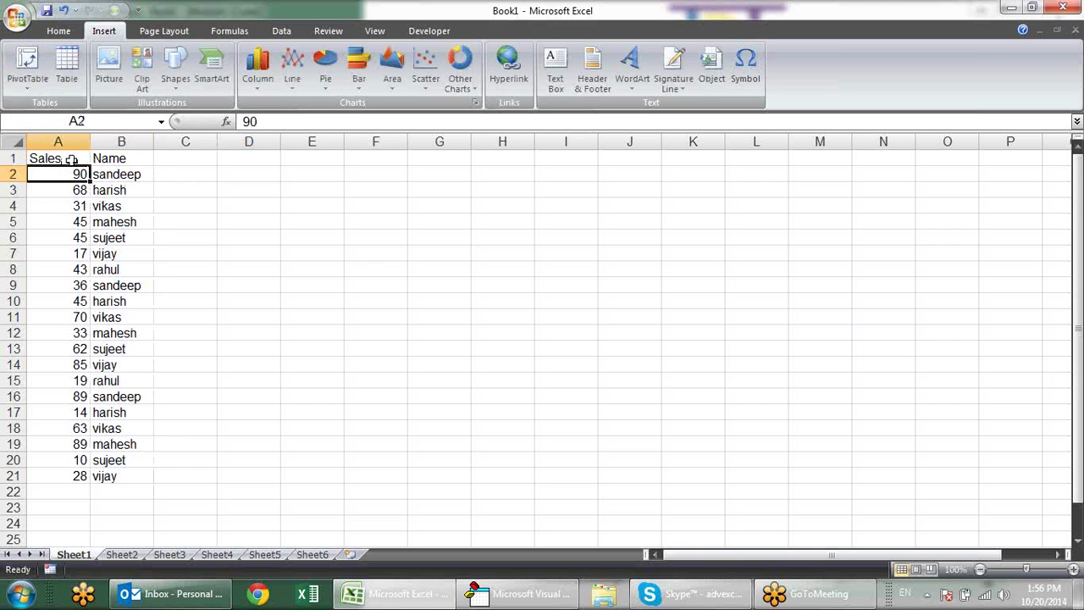
key(ctrl+a)
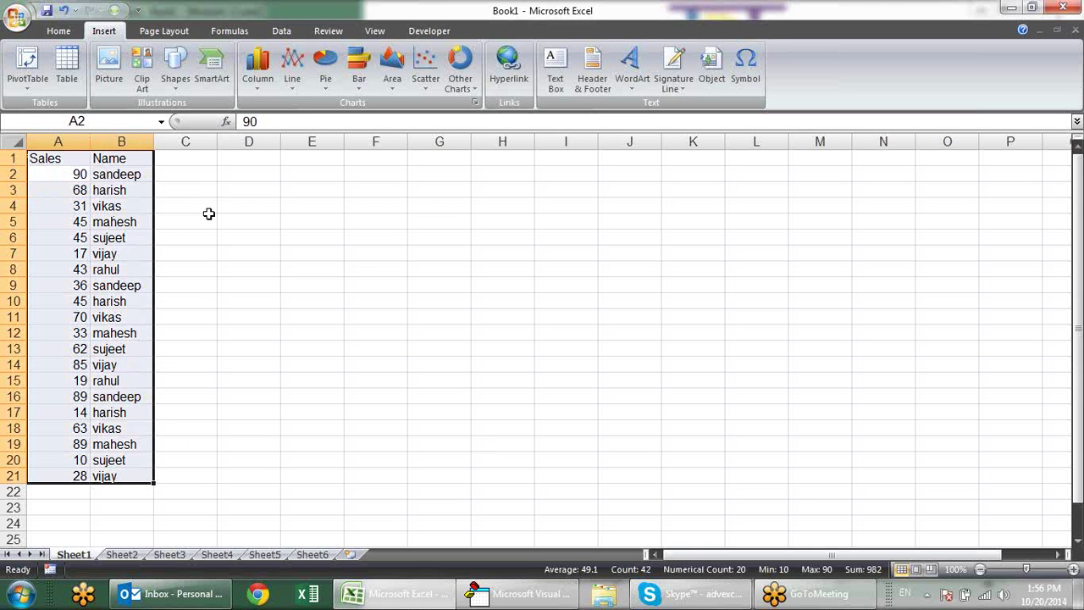
click(119, 174)
key(alt+Tab)
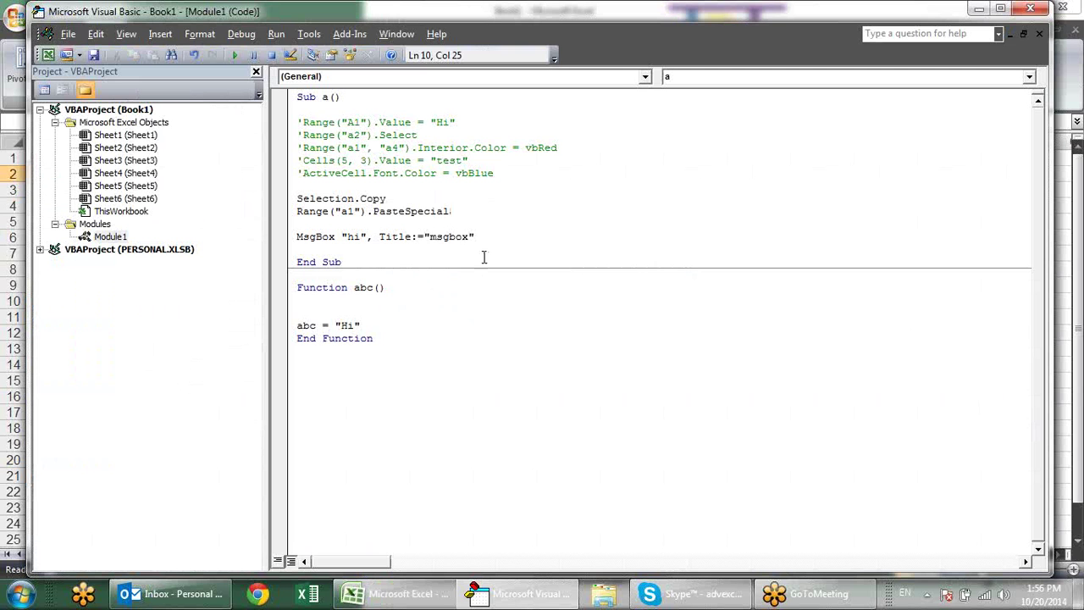
Comment out the Selection.Copy, PasteSpecial and MsgBox lines with apostrophes.
click(298, 199)
text(')
key(Down)
key(Left)
text(')
key(Down)
key(Down)
text(')
key(Down)
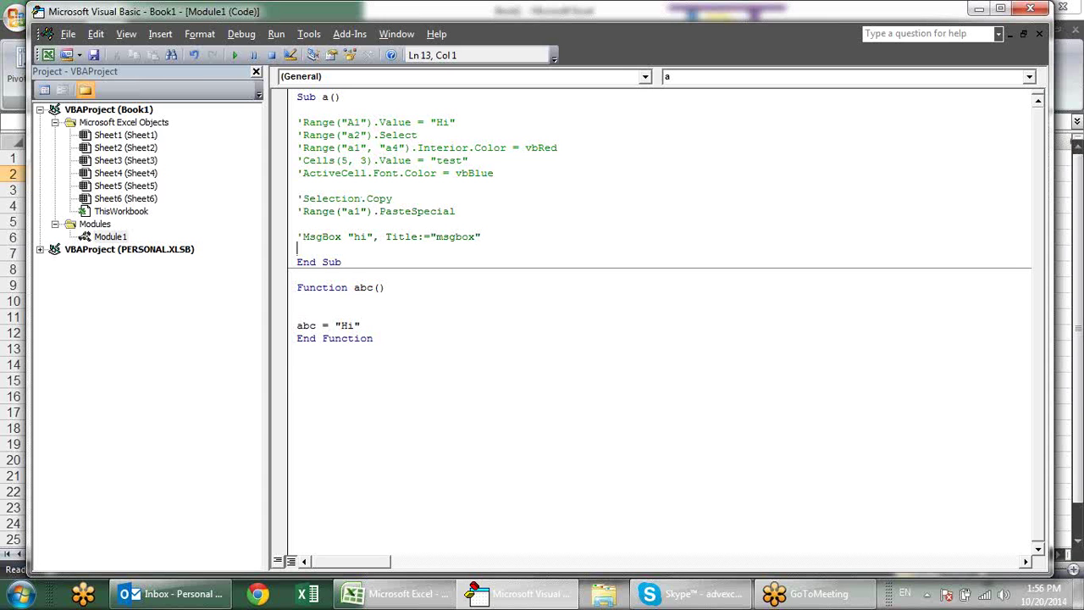
Start a new range("a1"). statement on a blank line, then go back to Excel.
key(Return)
key(Return)
key(Return)
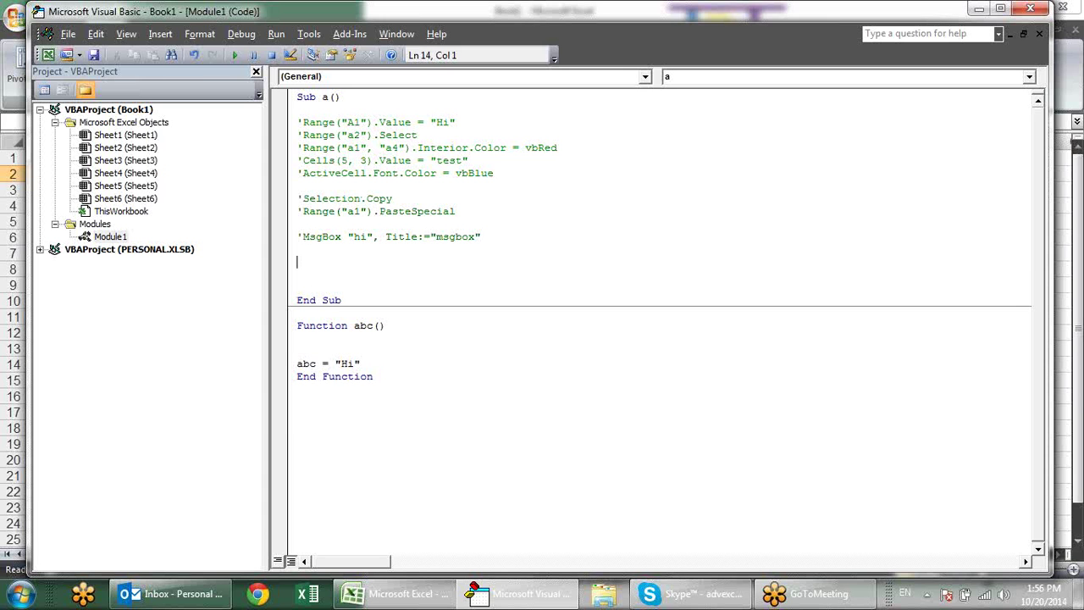
text(range)
text(()
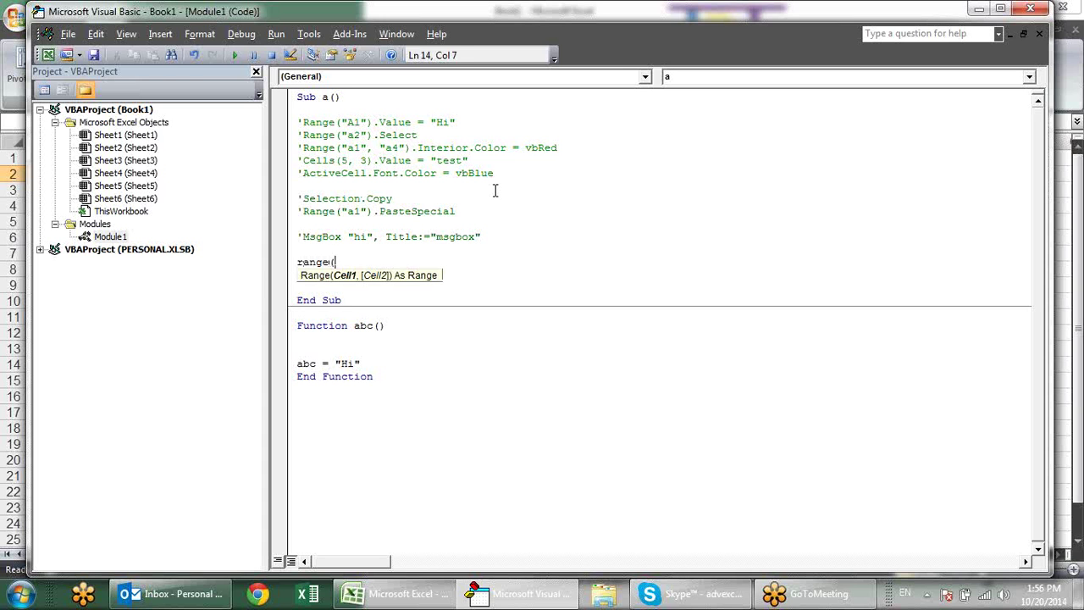
text("a1)
text("))
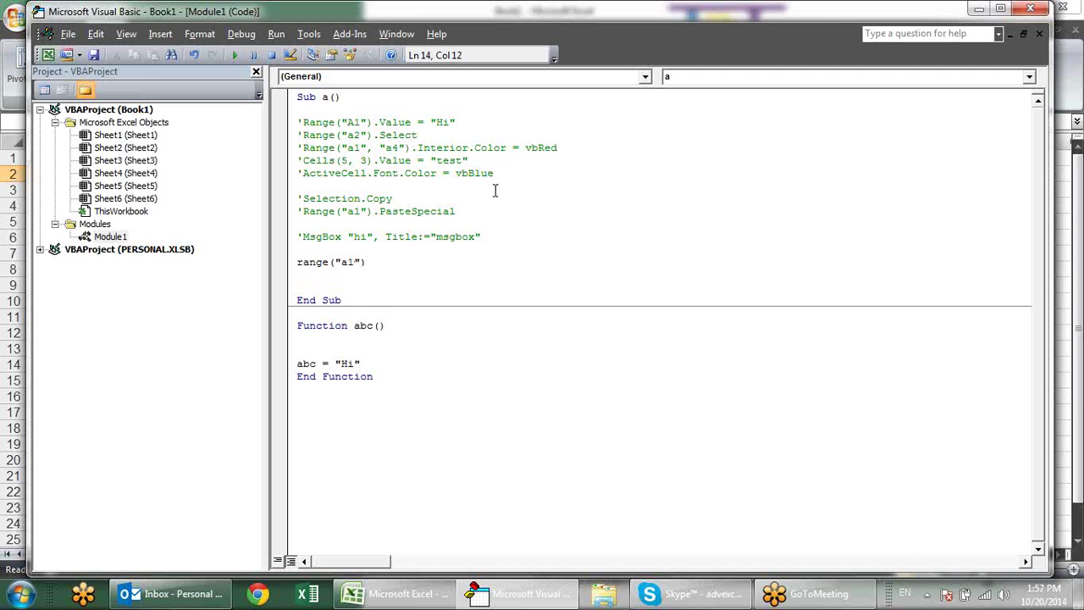
text(.)
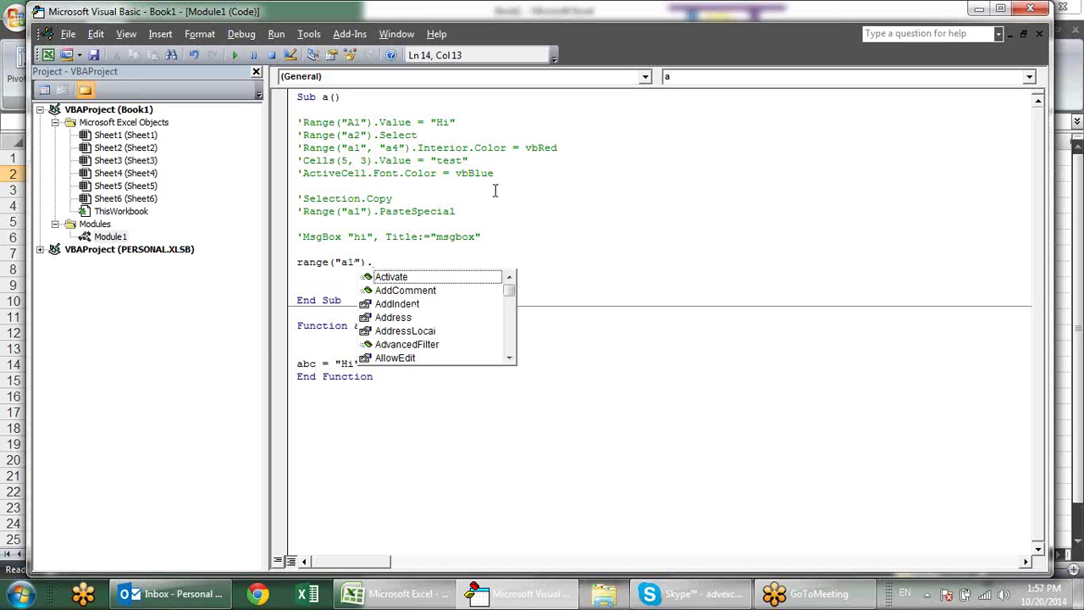
key(Escape)
key(alt+F11)
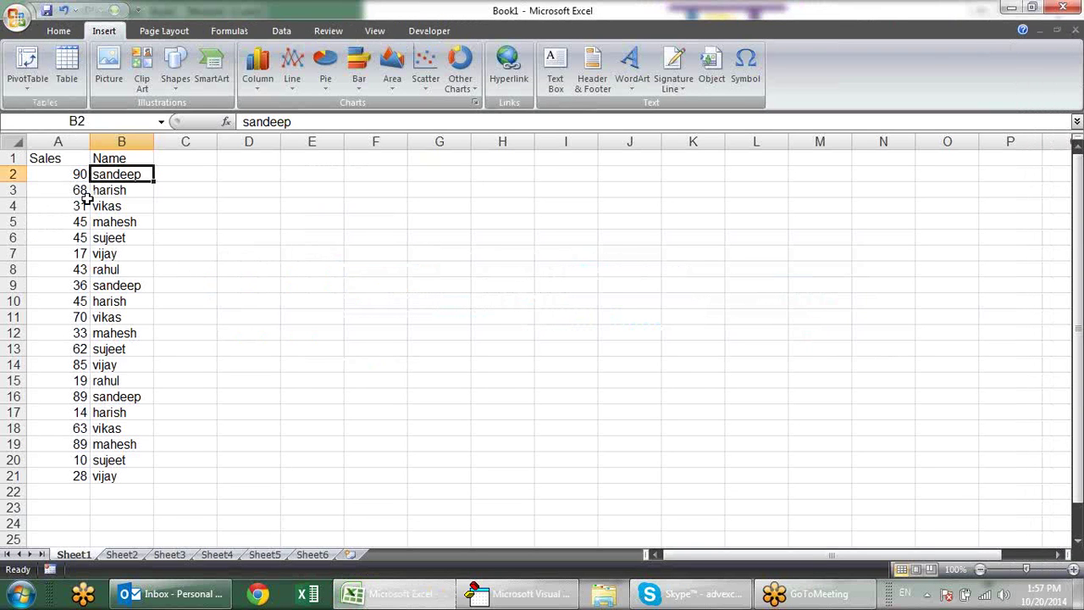
Select the current region A1:B21 via Go To Special, then try selecting B2:B8.
click(61, 36)
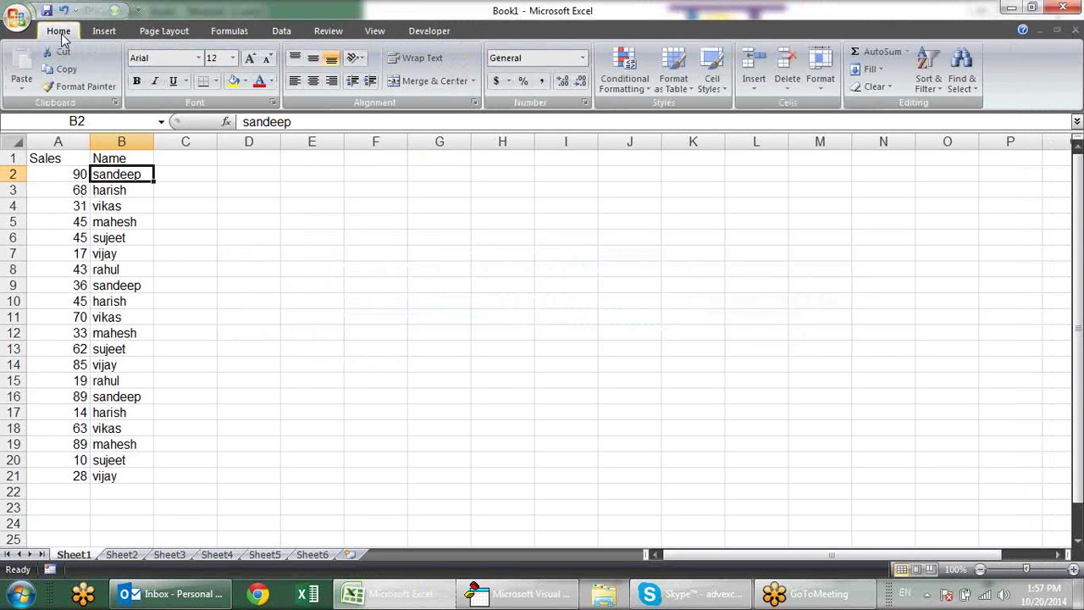
click(970, 85)
click(983, 160)
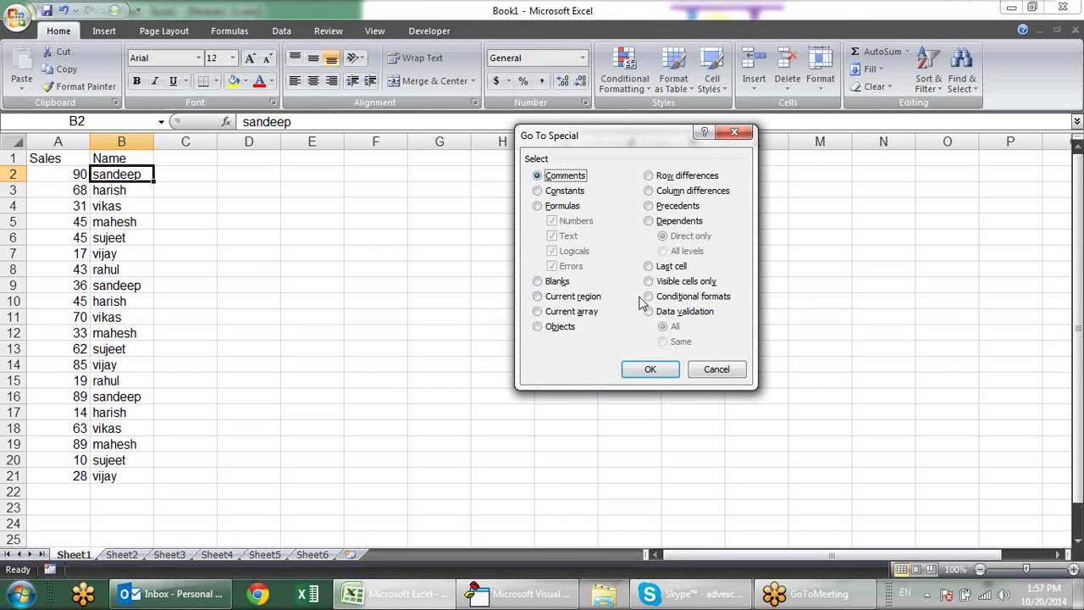
click(555, 298)
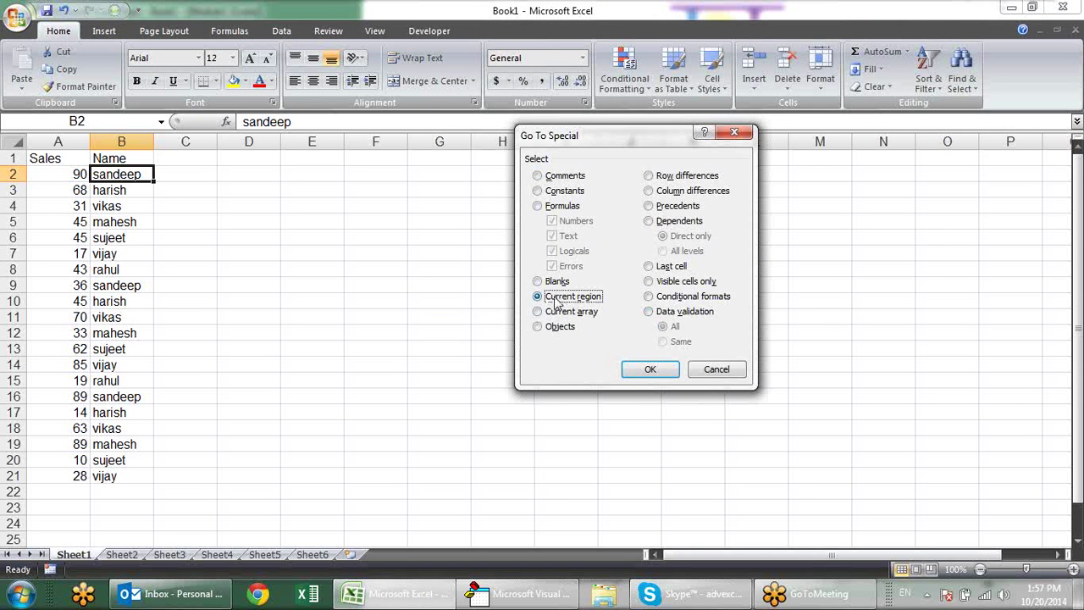
click(644, 373)
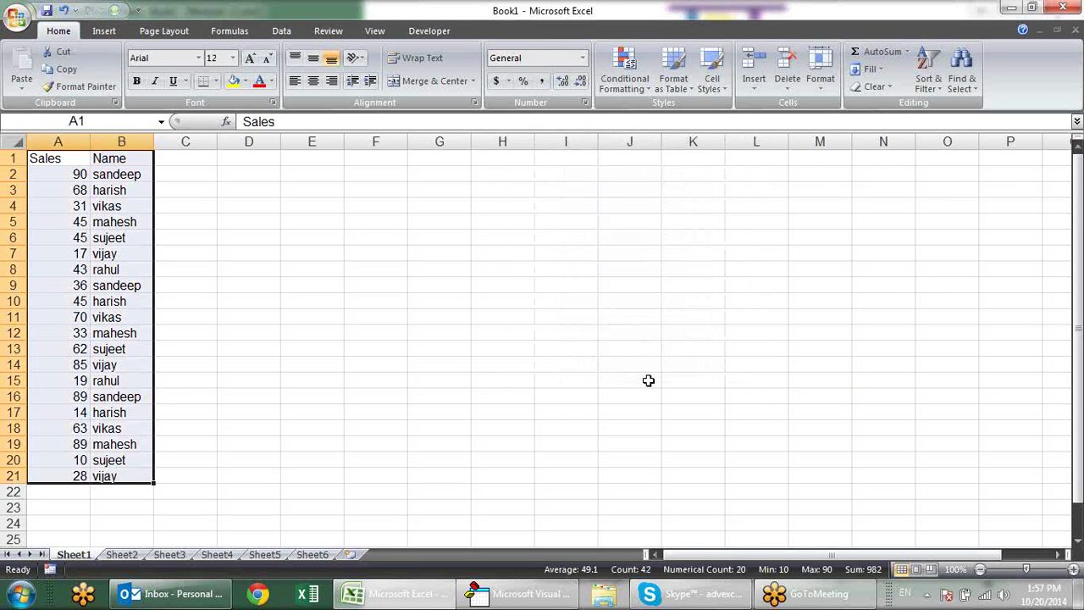
click(411, 229)
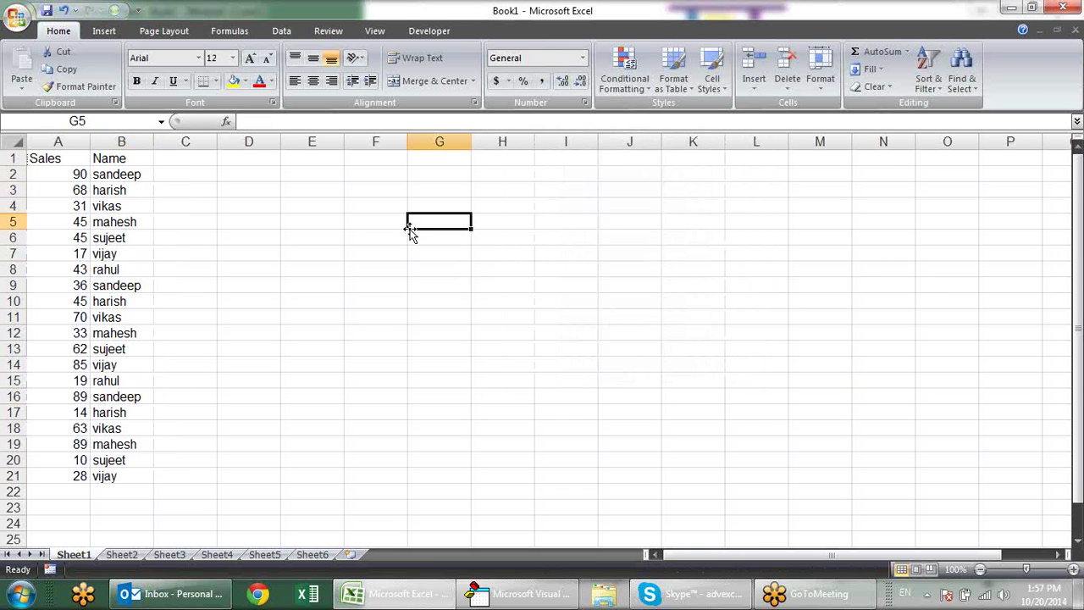
drag(103, 175, 127, 268)
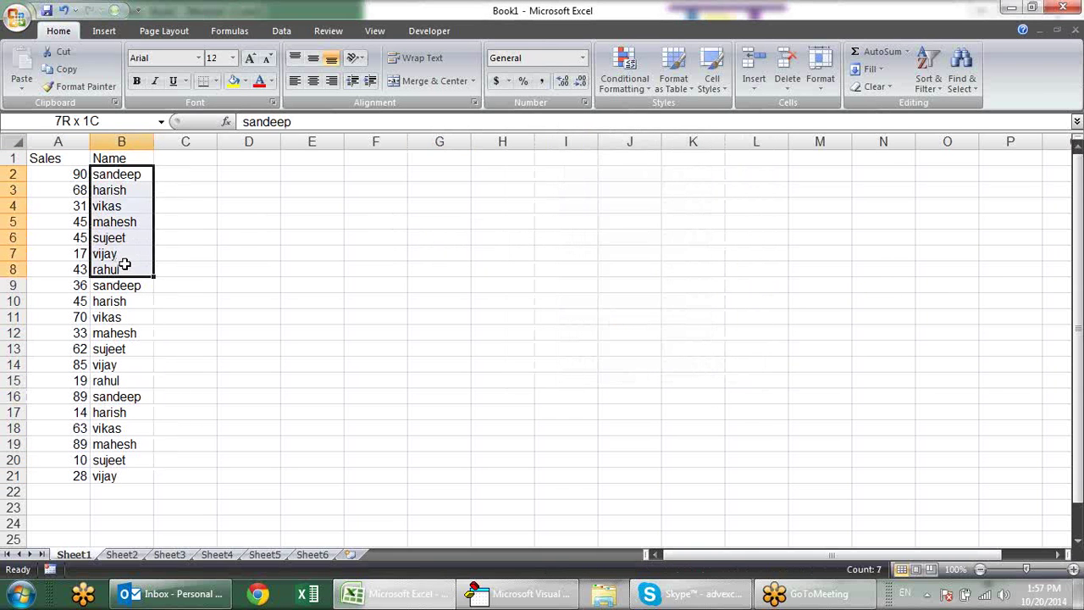
click(217, 270)
Complete Sub a's statement as Range("a1").CurrentRegion.Select and run macro a.
key(alt+F11)
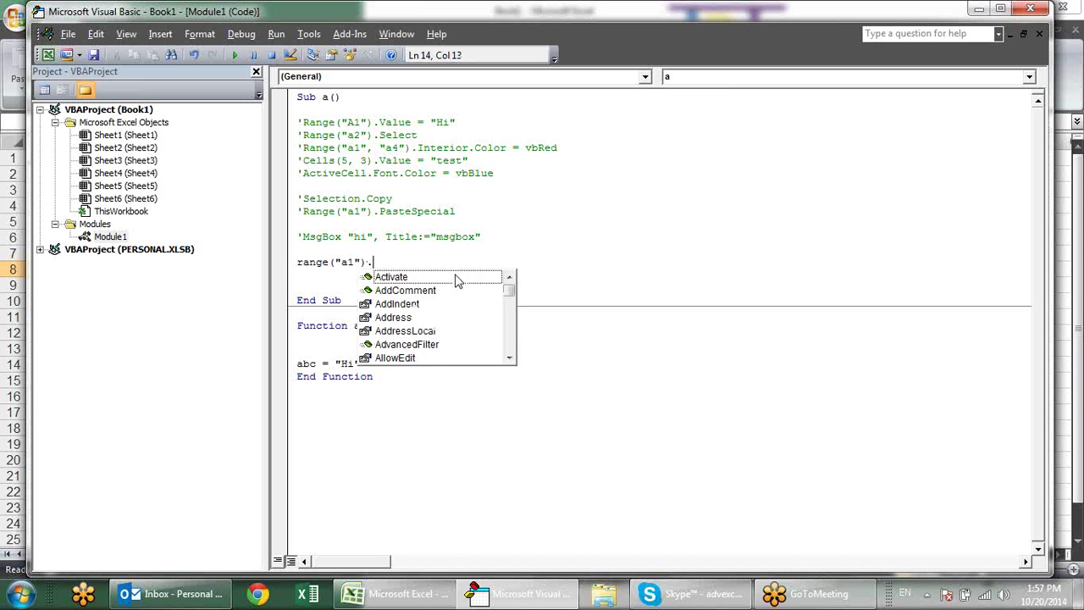
text(cu)
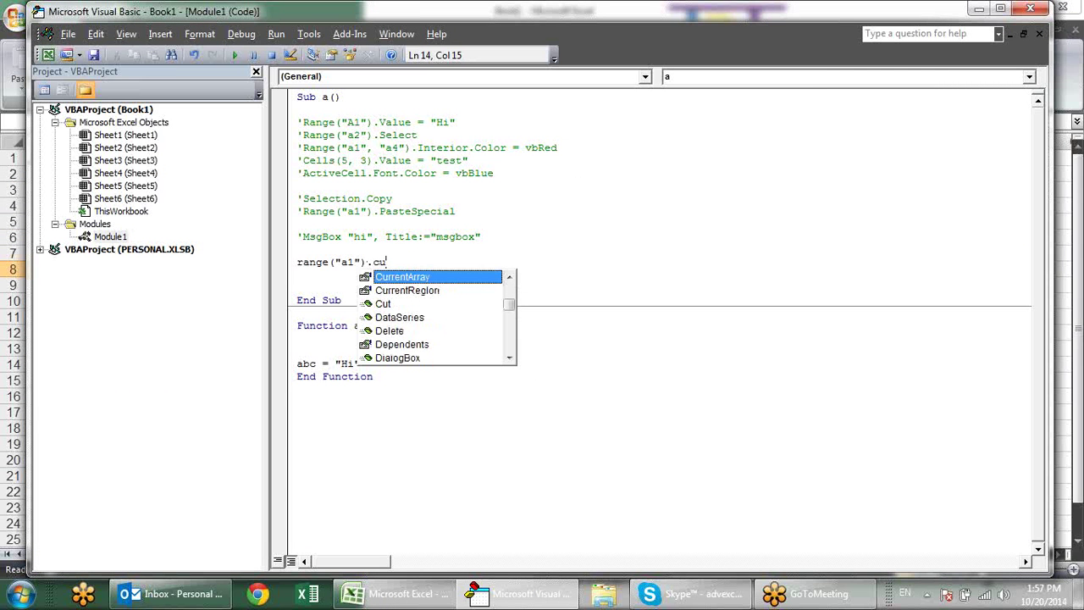
key(Down)
key(Tab)
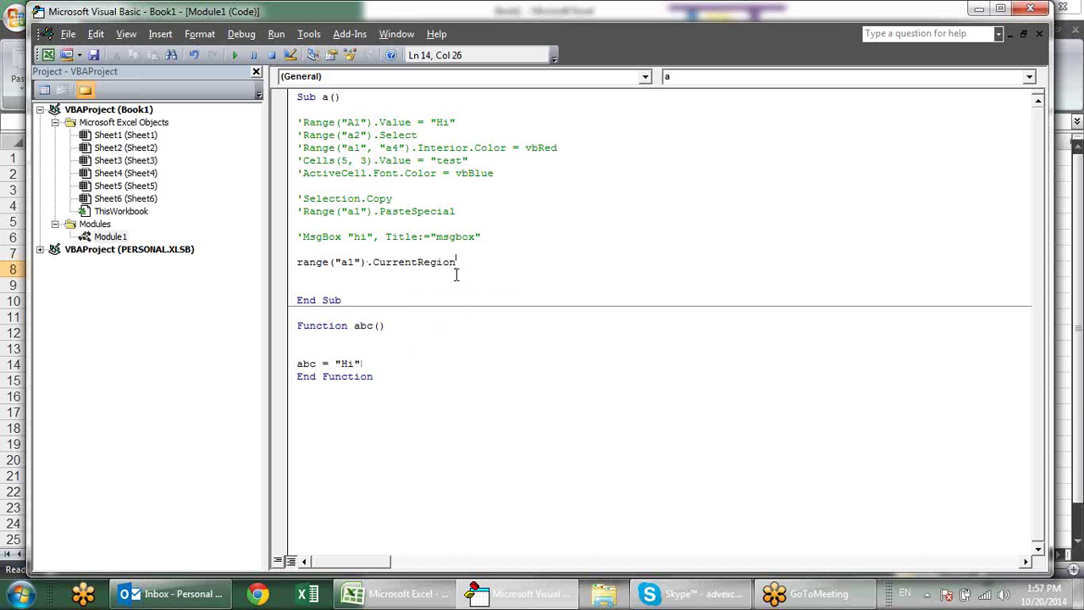
text(.sel)
key(Tab)
click(534, 245)
click(235, 60)
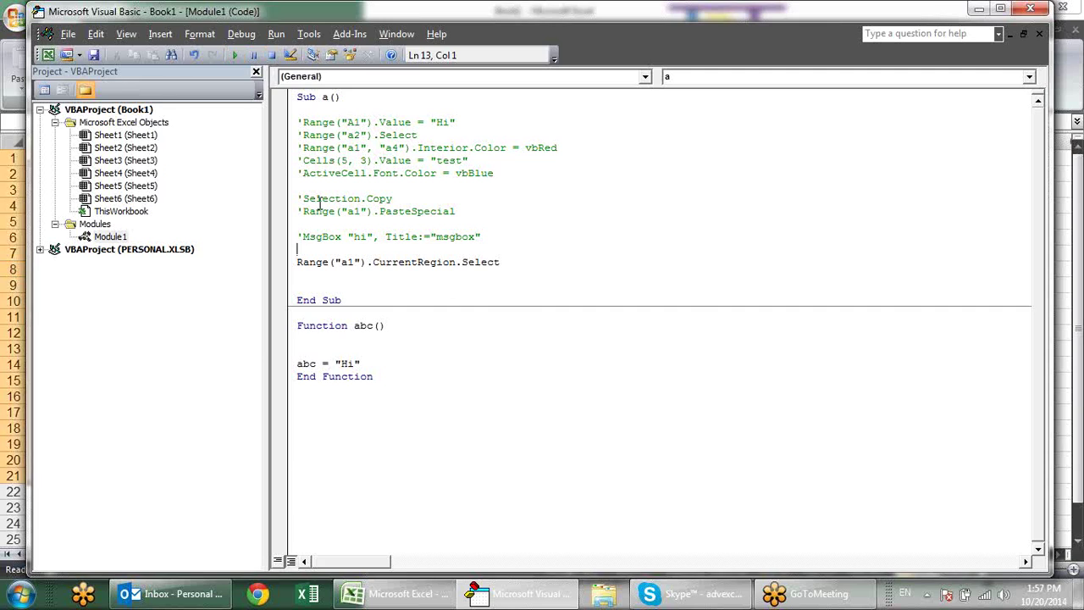
key(alt+F11)
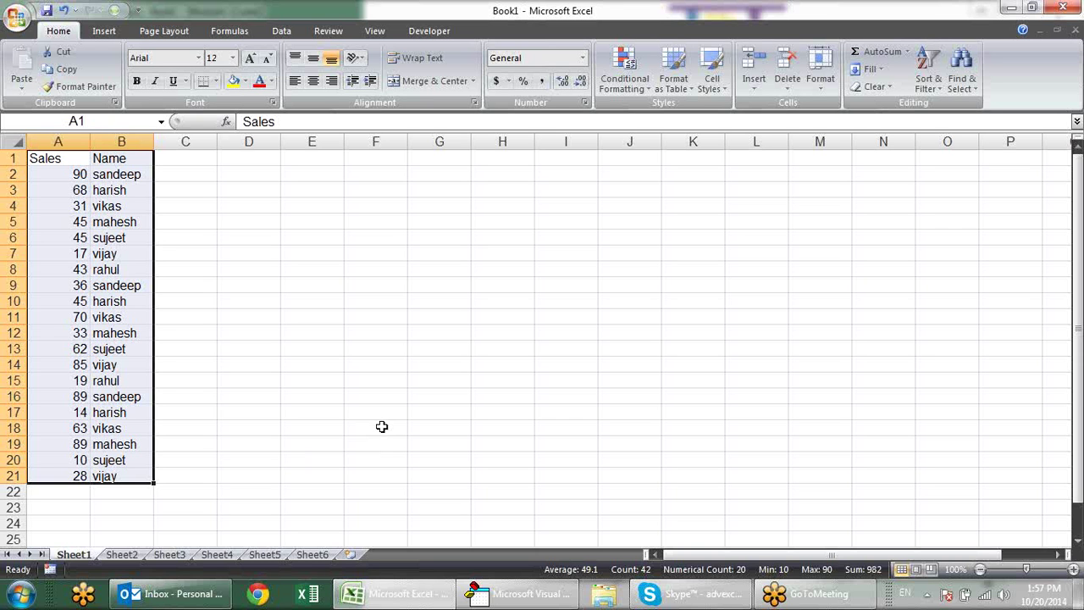
Select the table's current region from cell A5 with Ctrl+A.
click(327, 320)
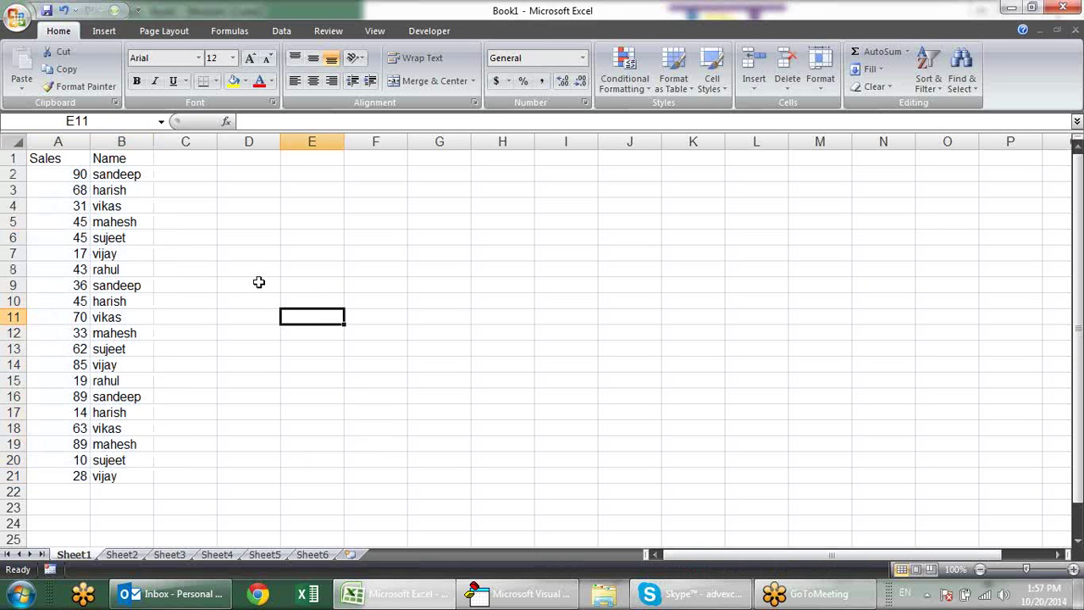
click(64, 219)
key(ctrl+a)
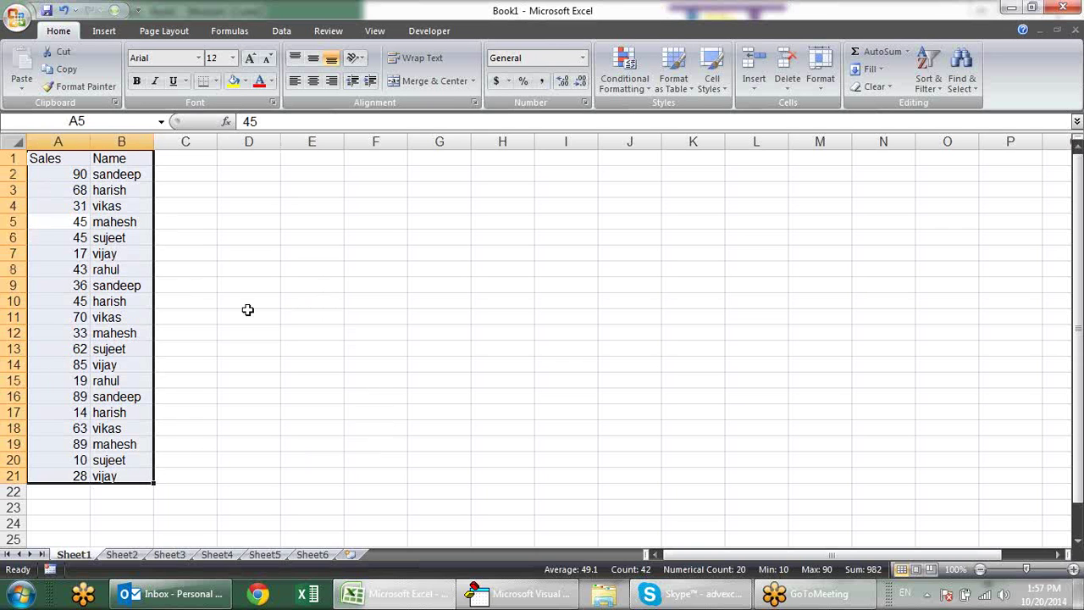
From A1, select the current region A1:B21 via Find & Select > Go To Special.
click(247, 310)
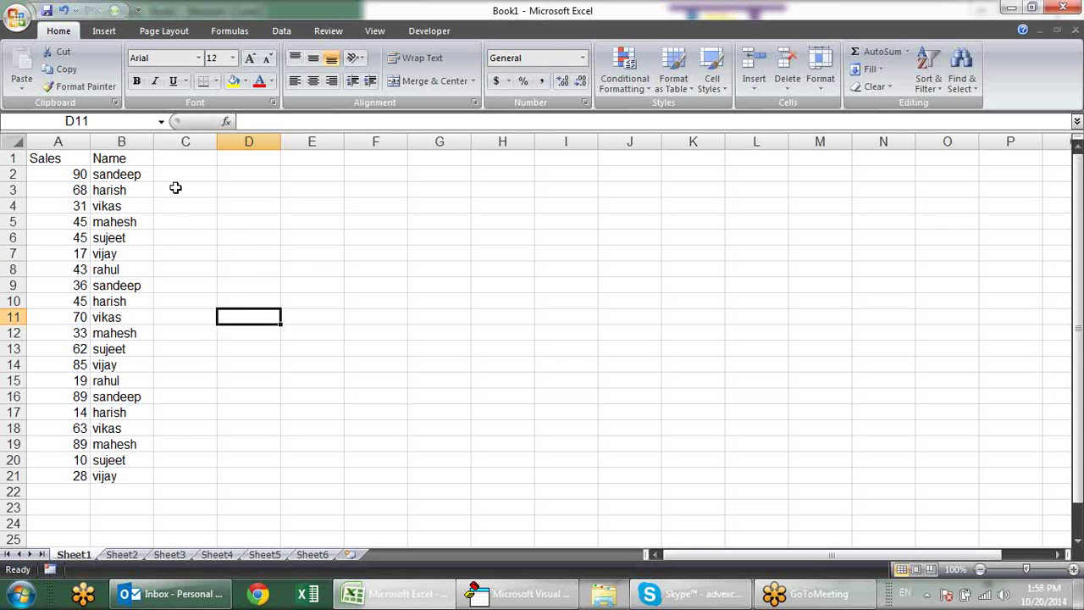
click(66, 161)
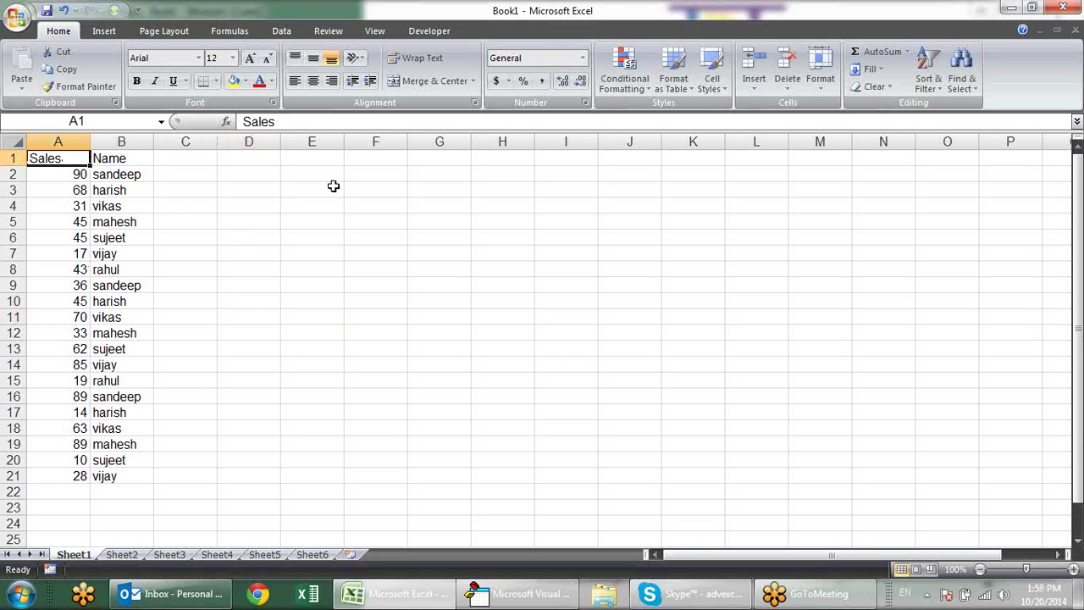
click(961, 76)
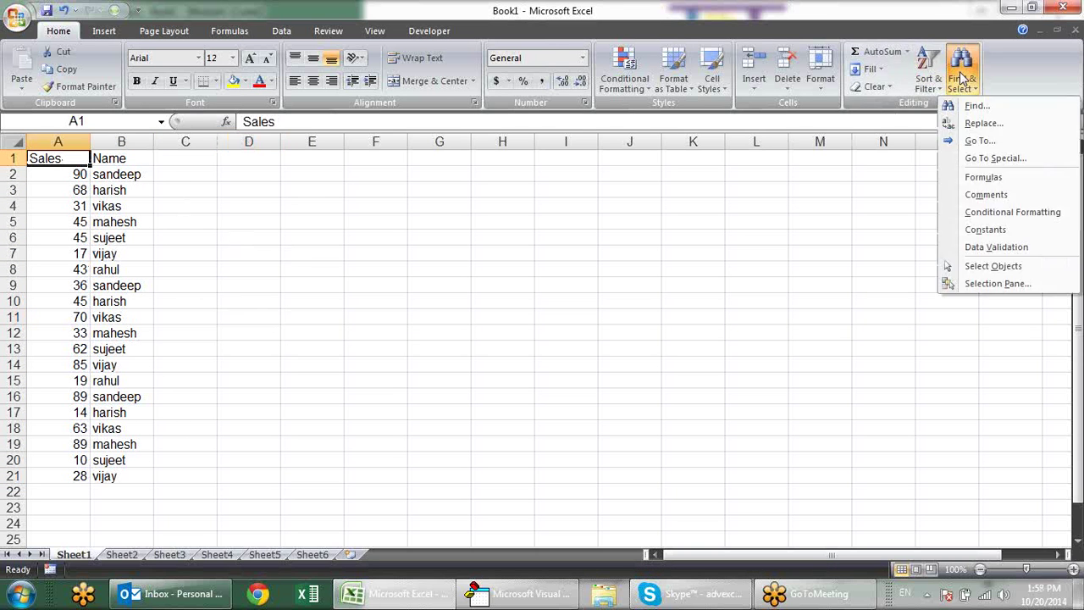
click(968, 157)
click(573, 299)
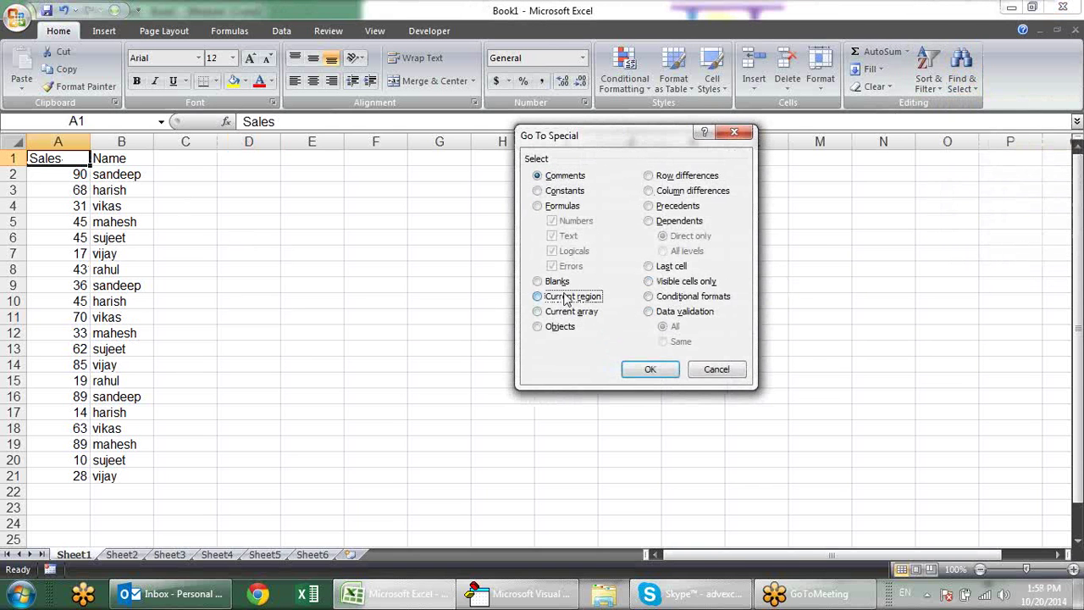
click(651, 370)
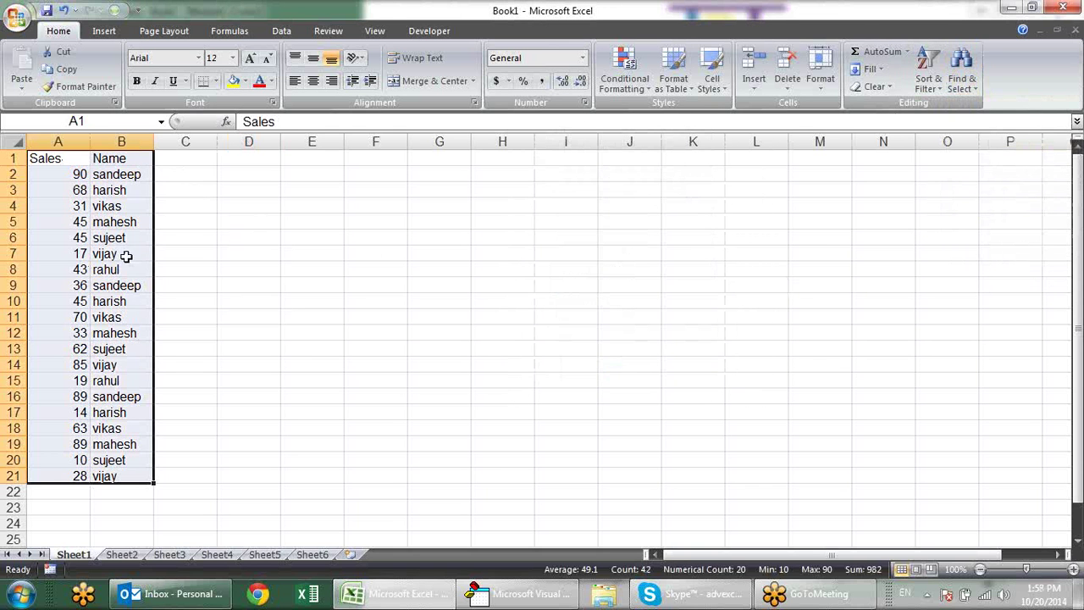
Clear the selection back to A1 and return to the macro code.
click(226, 285)
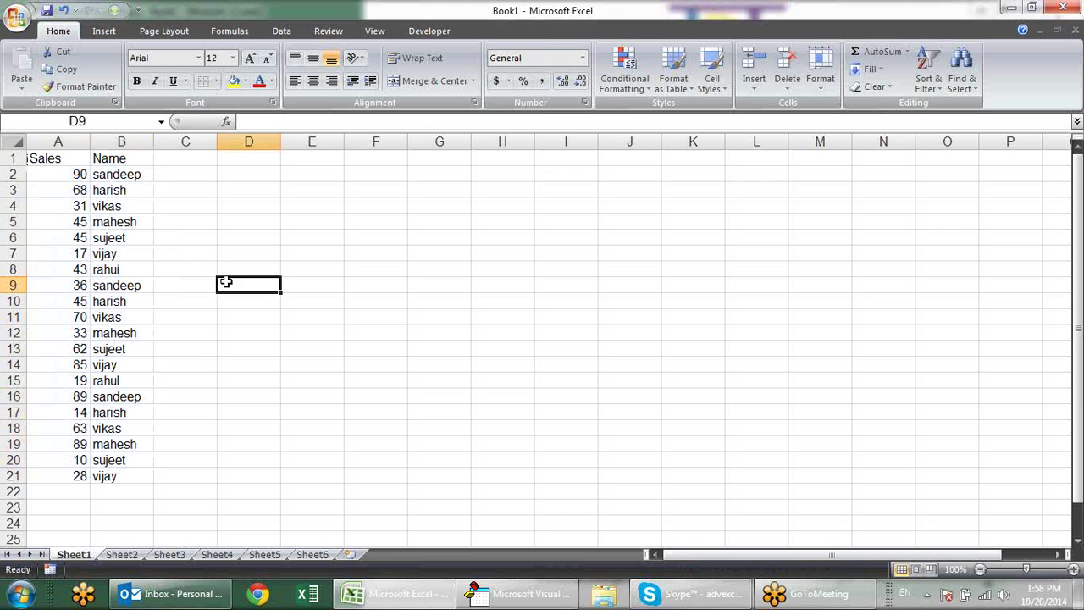
click(54, 156)
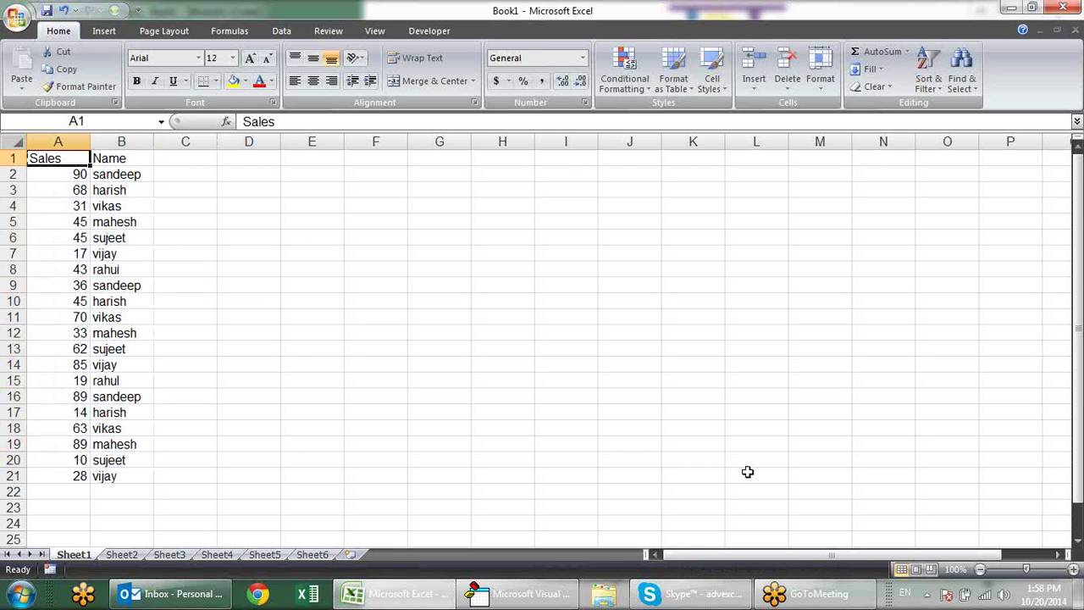
key(alt+F11)
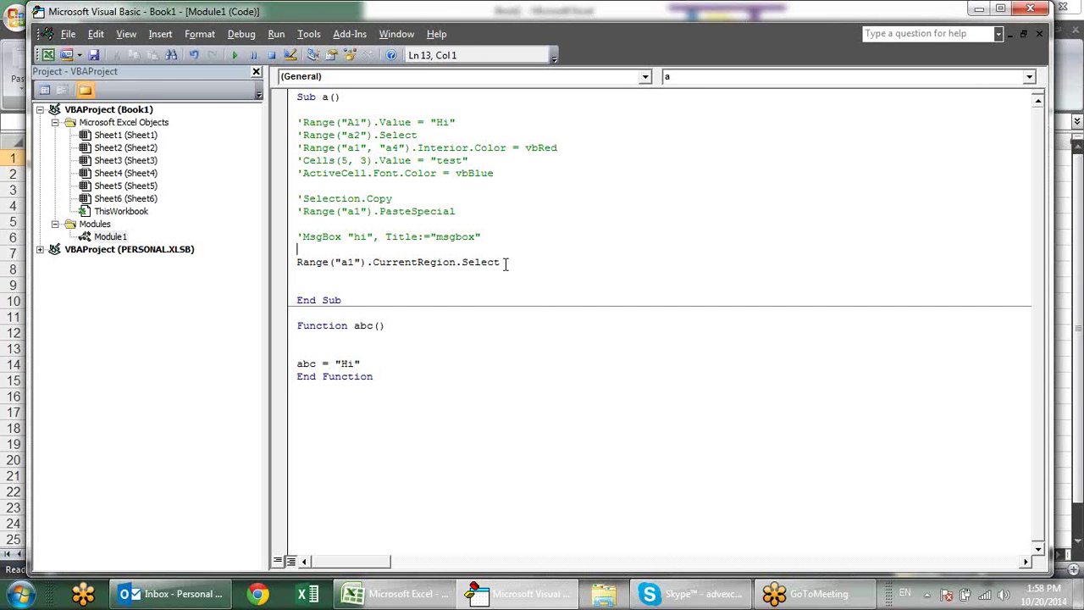
Highlight CurrentRegion.Select in the code line, then switch to the worksheet.
mouse_move(501, 263)
mouse_down()
mouse_move(274, 263)
mouse_move(374, 263)
mouse_up()
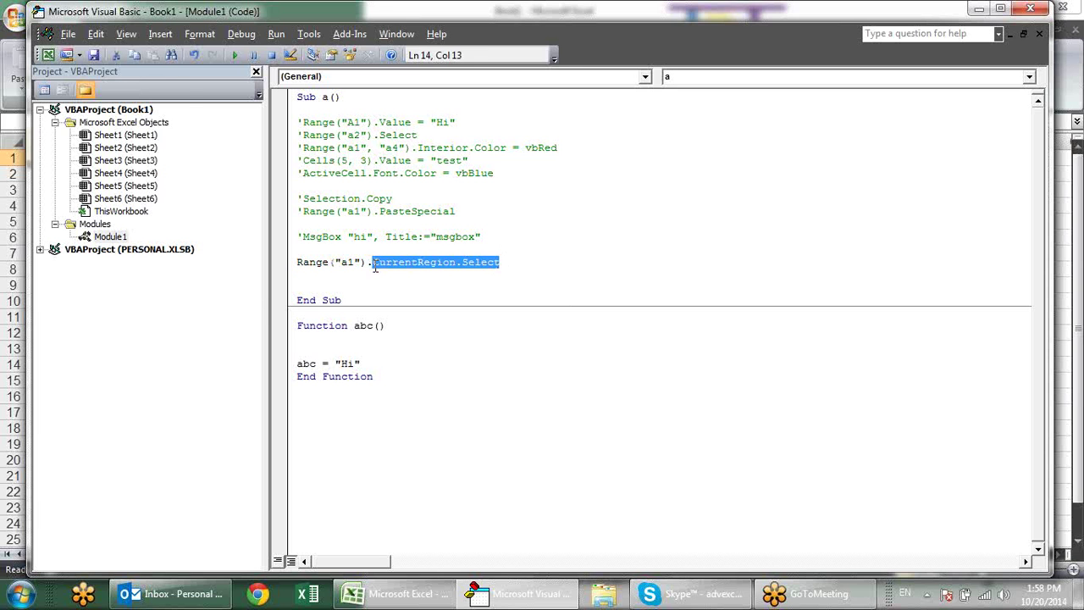
key(alt+F11)
From A5, explore the data edges with Ctrl+Down, Up, Right and Left, ending at A1.
click(74, 222)
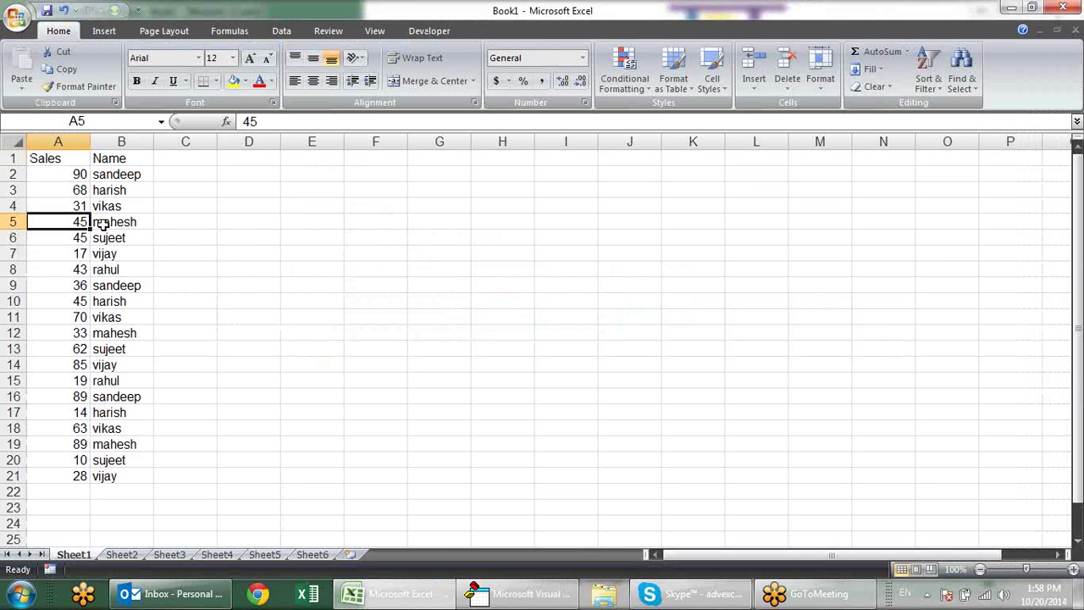
key(ctrl+Down)
key(ctrl+Down)
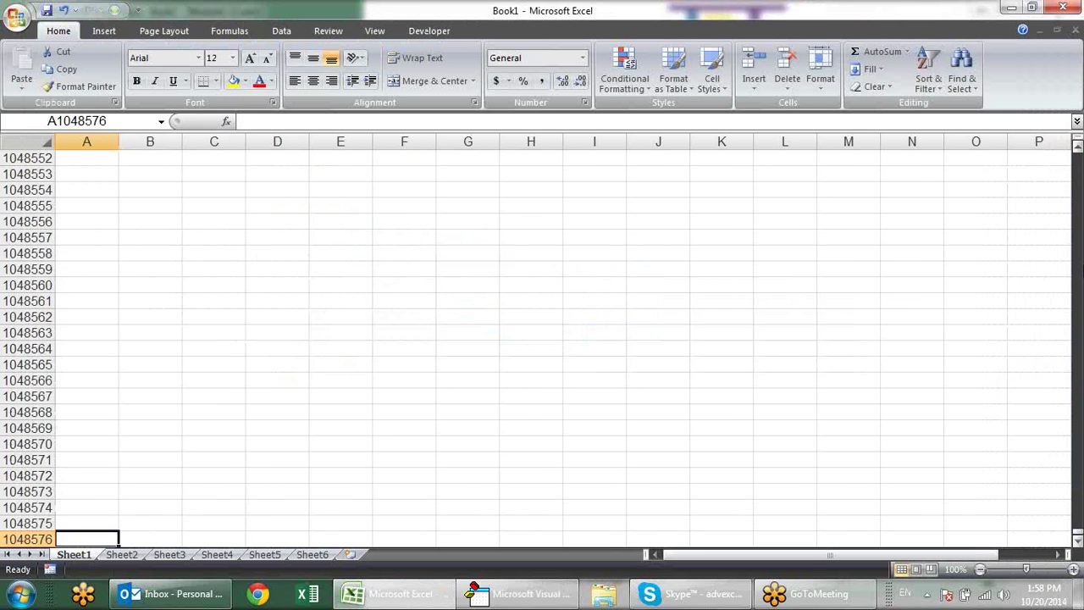
key(ctrl+Up)
key(ctrl+Up)
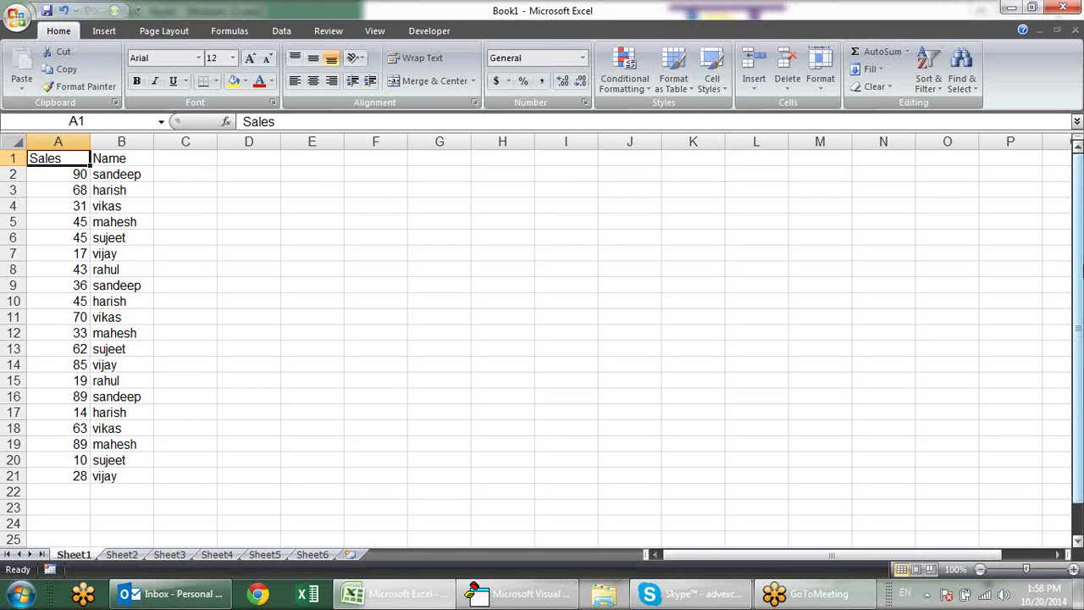
key(ctrl+Right)
key(ctrl+Left)
Select A1:B21 with Ctrl+Shift+Right and Ctrl+Shift+Down, then return to A1 and press End.
key(ctrl+shift+Right)
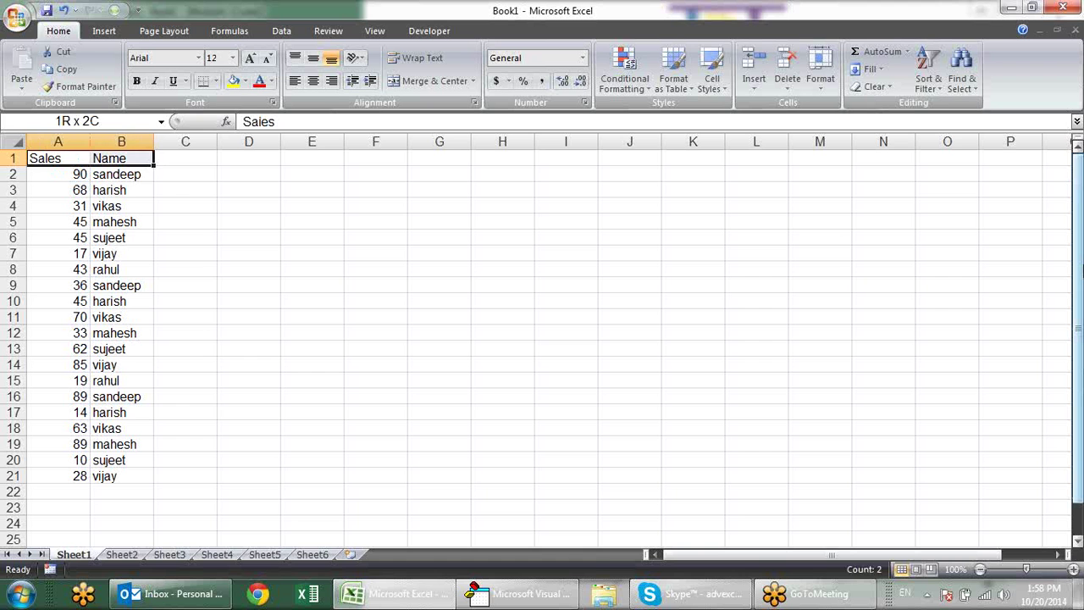
key(ctrl+shift+Down)
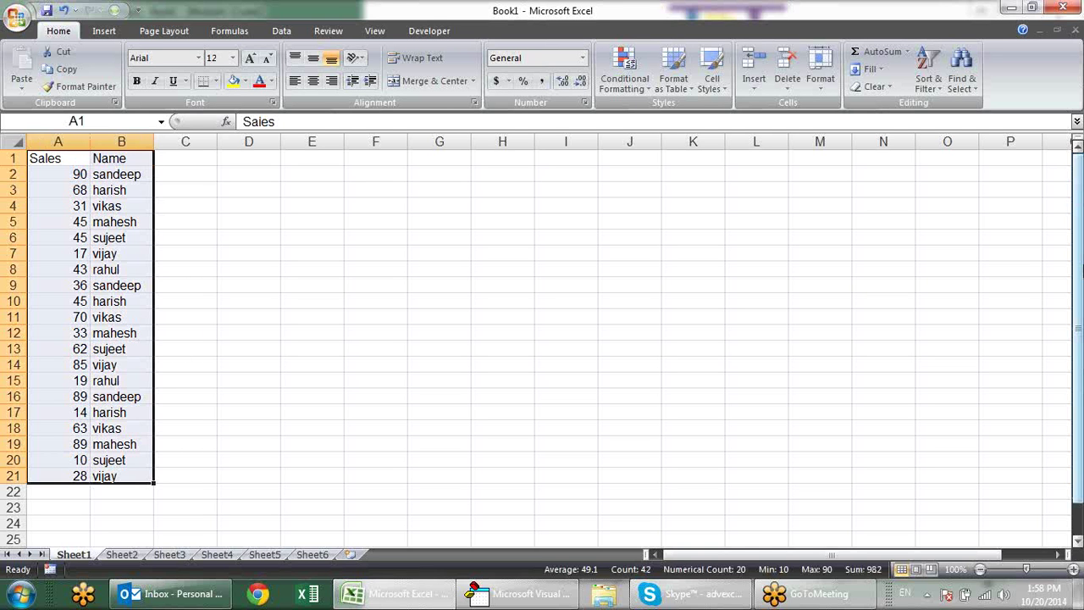
key(Right)
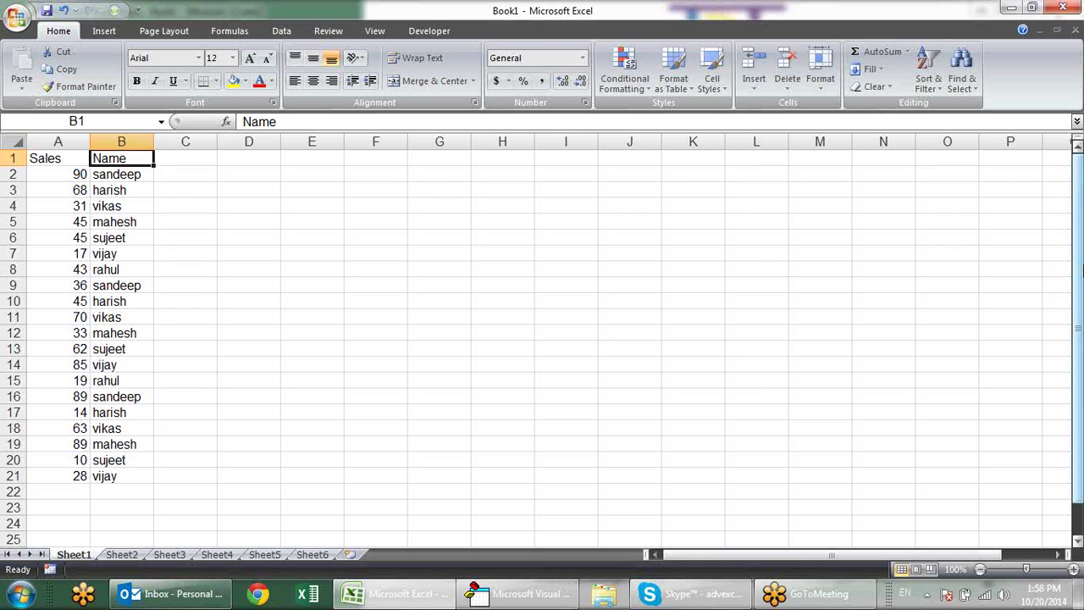
key(Right)
key(Left)
key(Left)
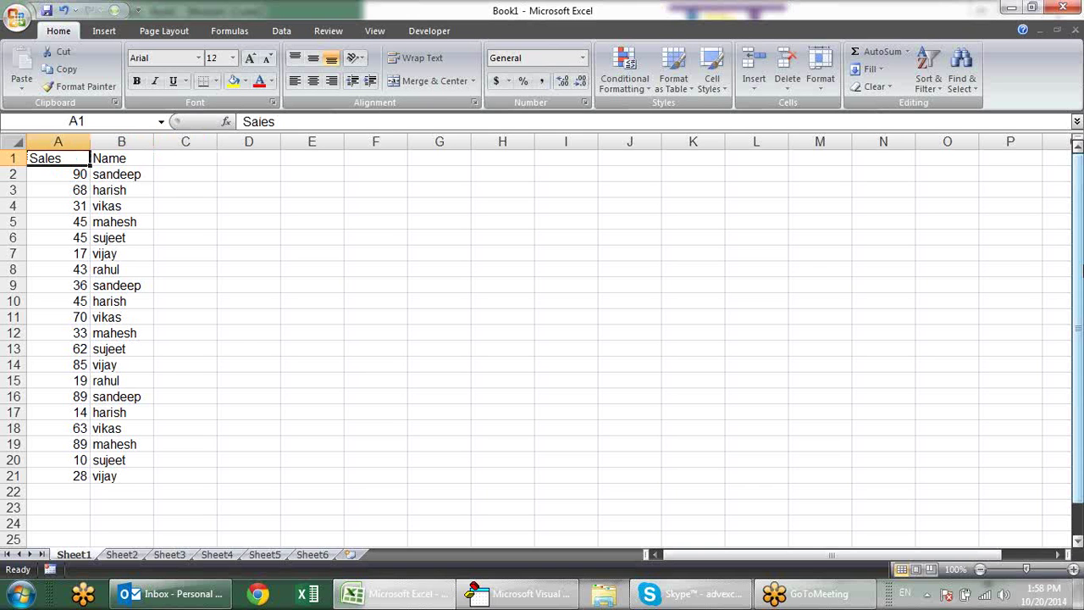
key(End)
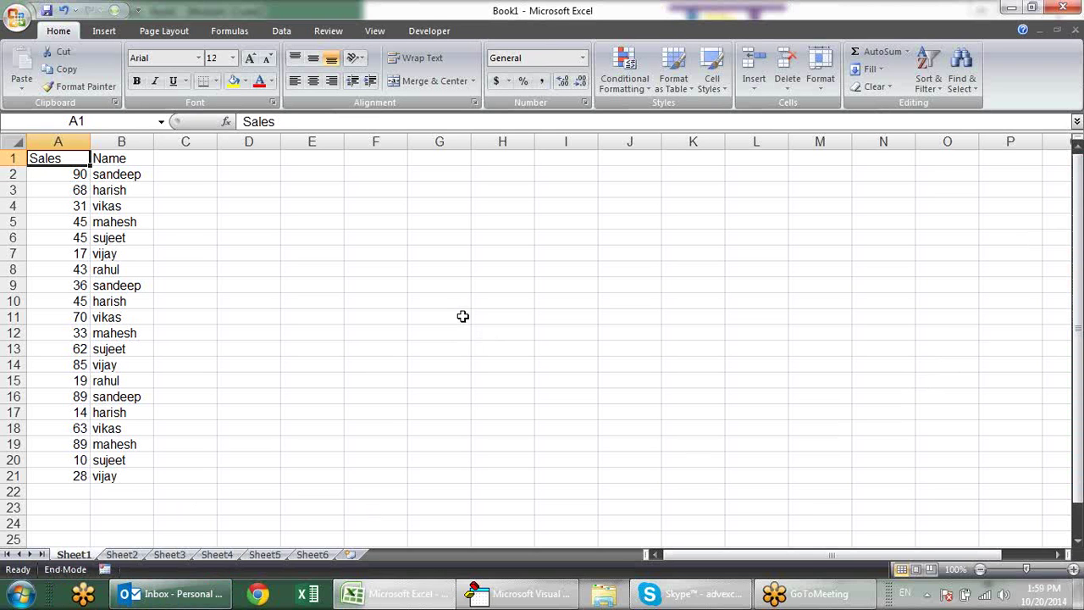
key(Down)
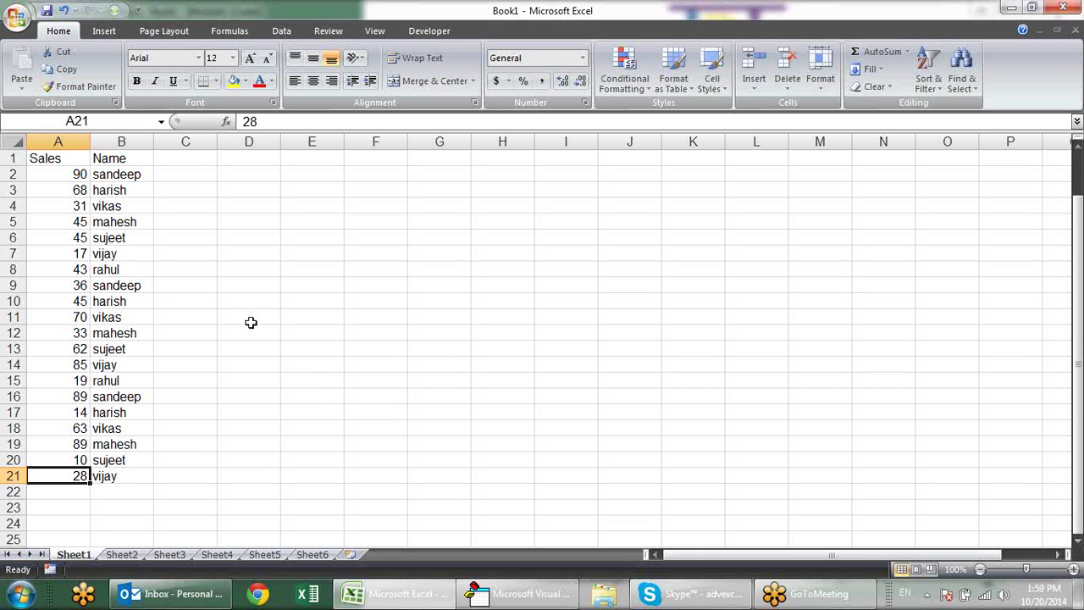
scroll(249, 322, down, 4)
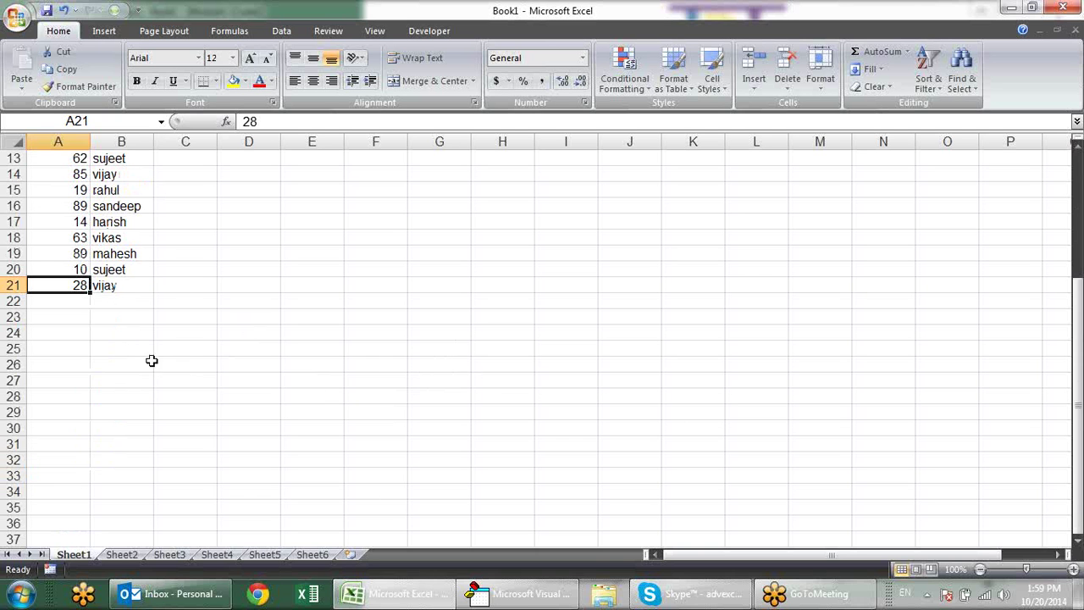
click(68, 317)
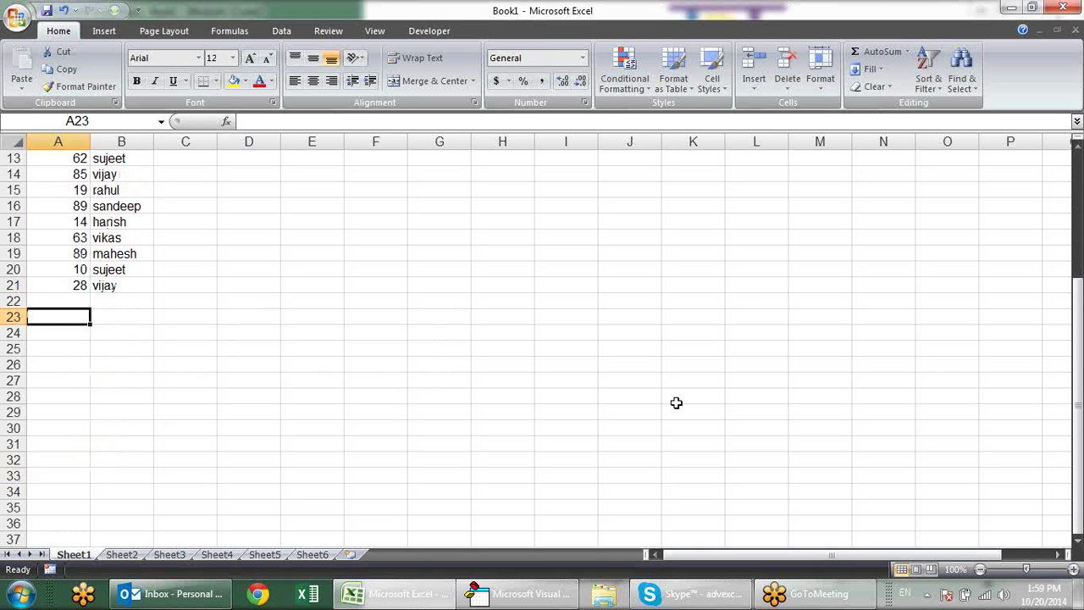
key(End)
key(Right)
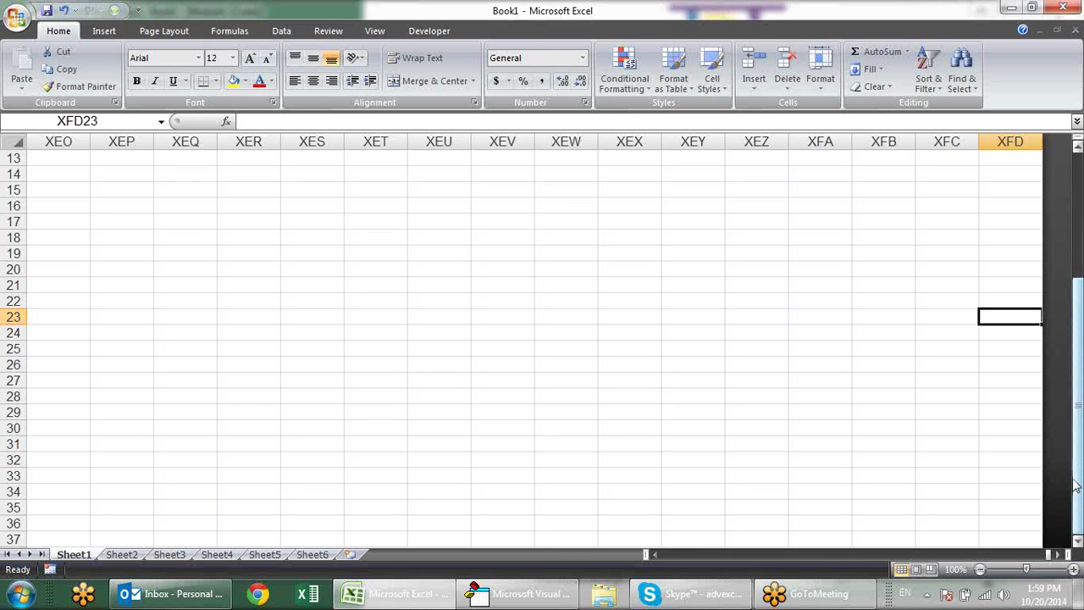
key(End)
key(Left)
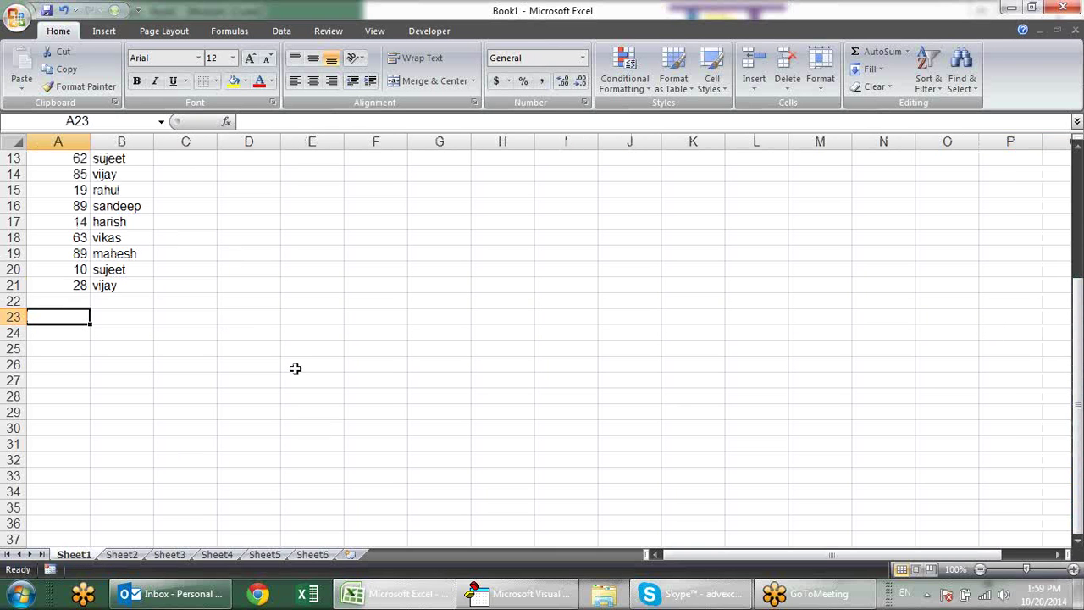
key(End)
key(Down)
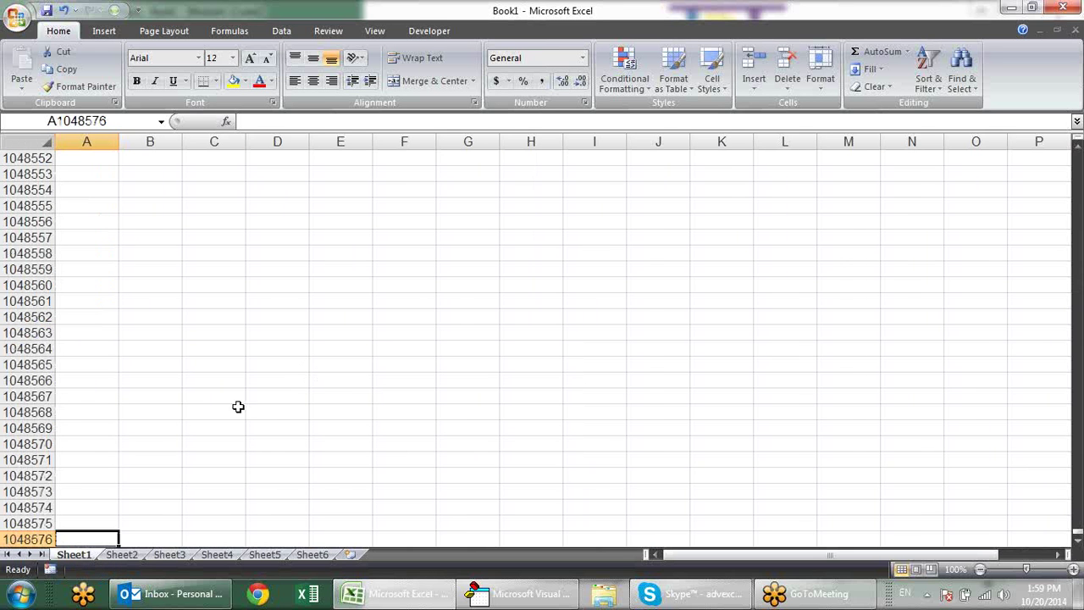
scroll(84, 499, down, 3)
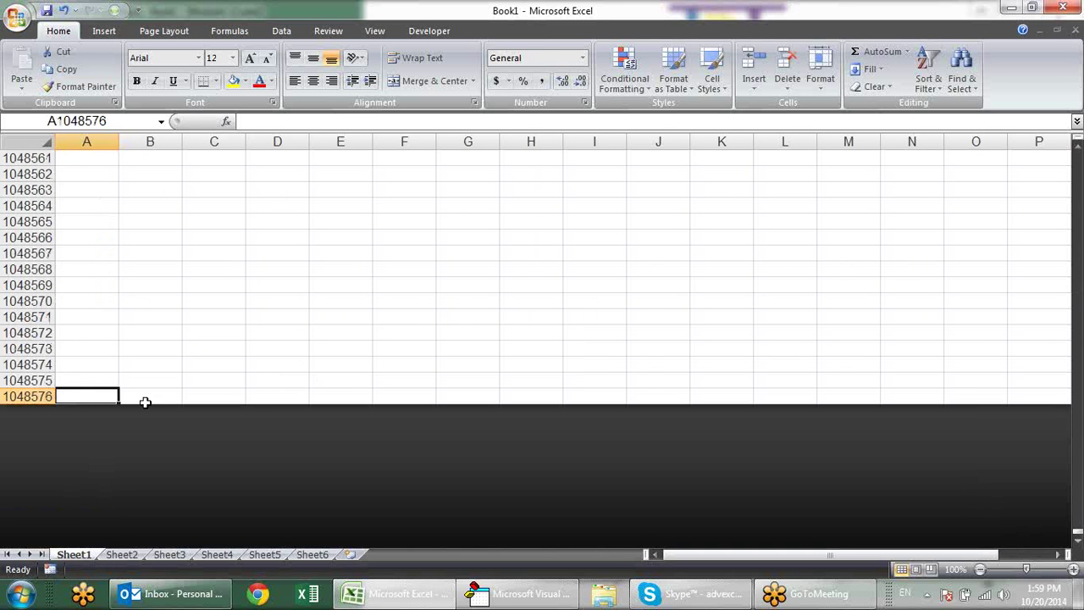
scroll(244, 436, up, 1)
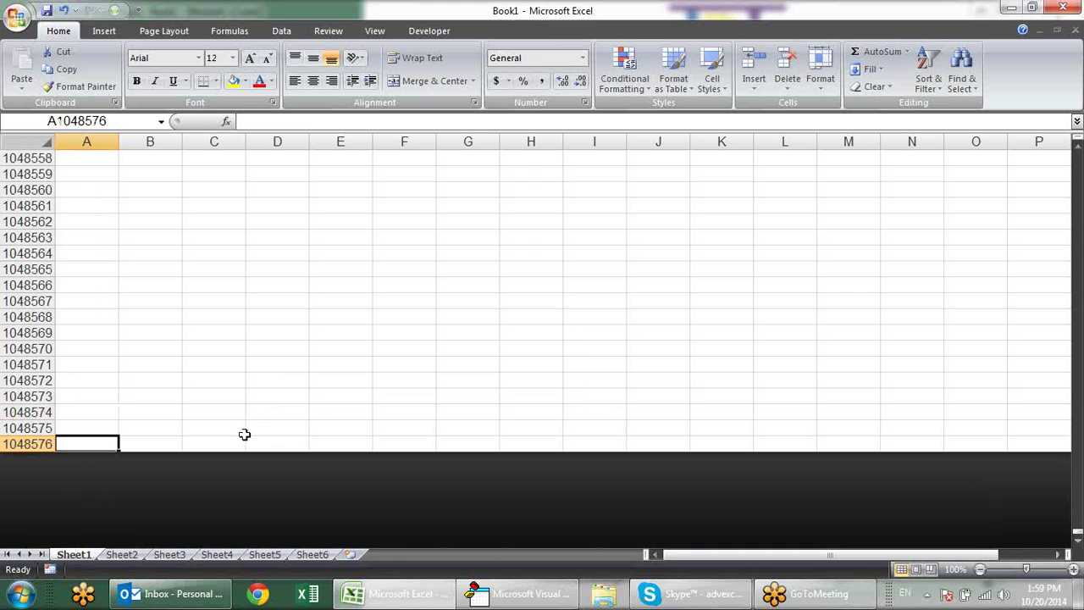
key(End)
key(Up)
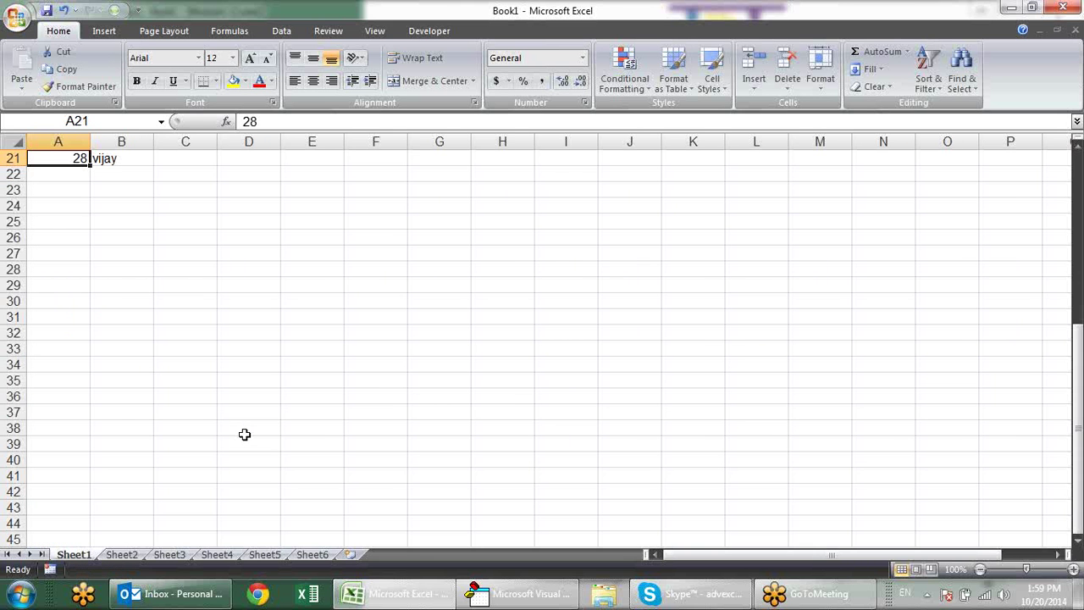
scroll(244, 435, up, 7)
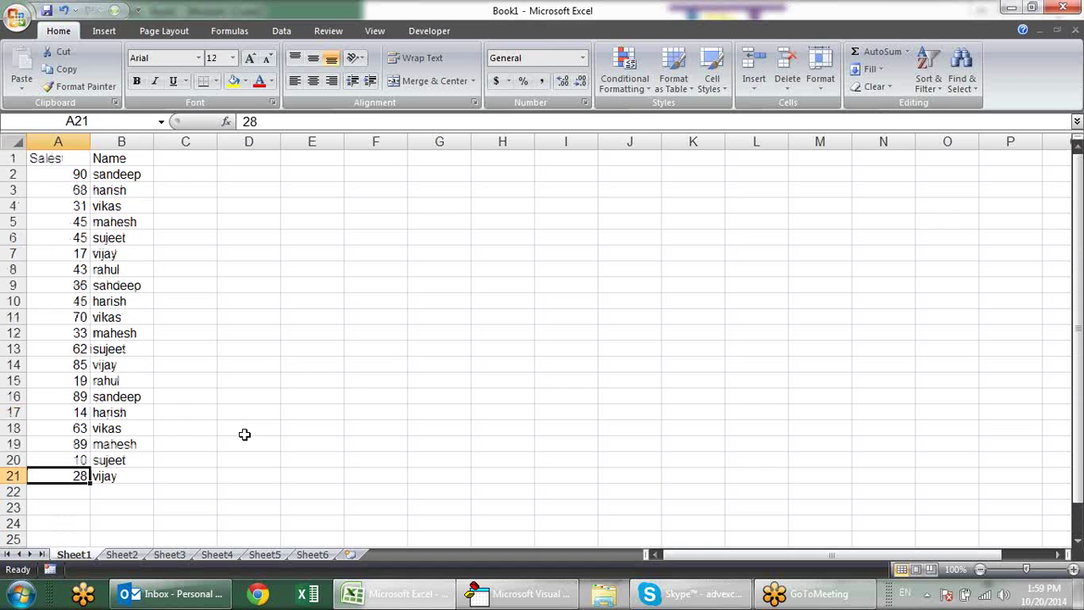
click(459, 223)
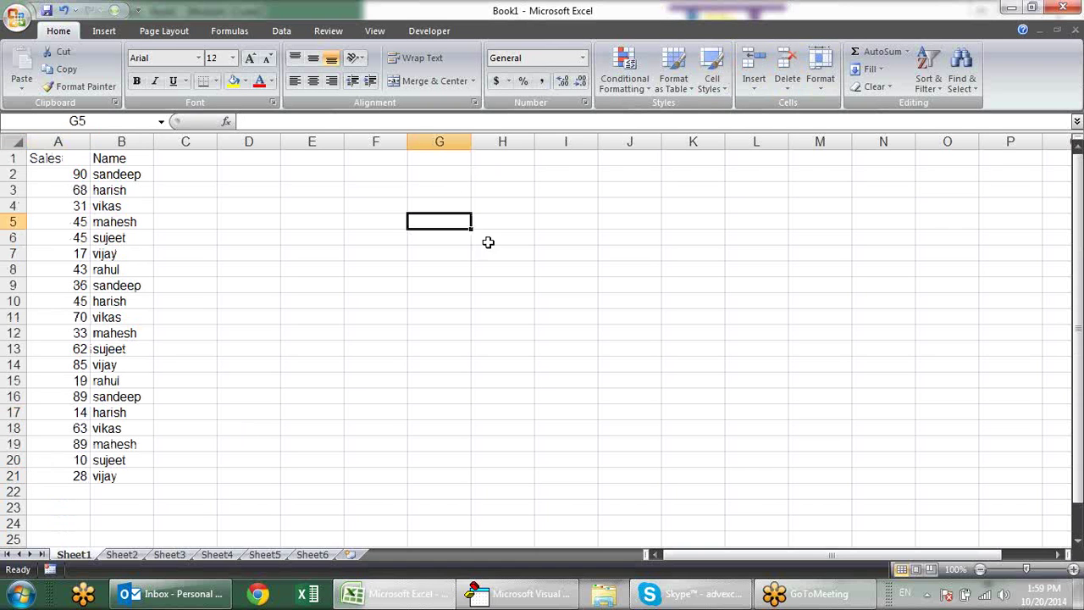
key(End)
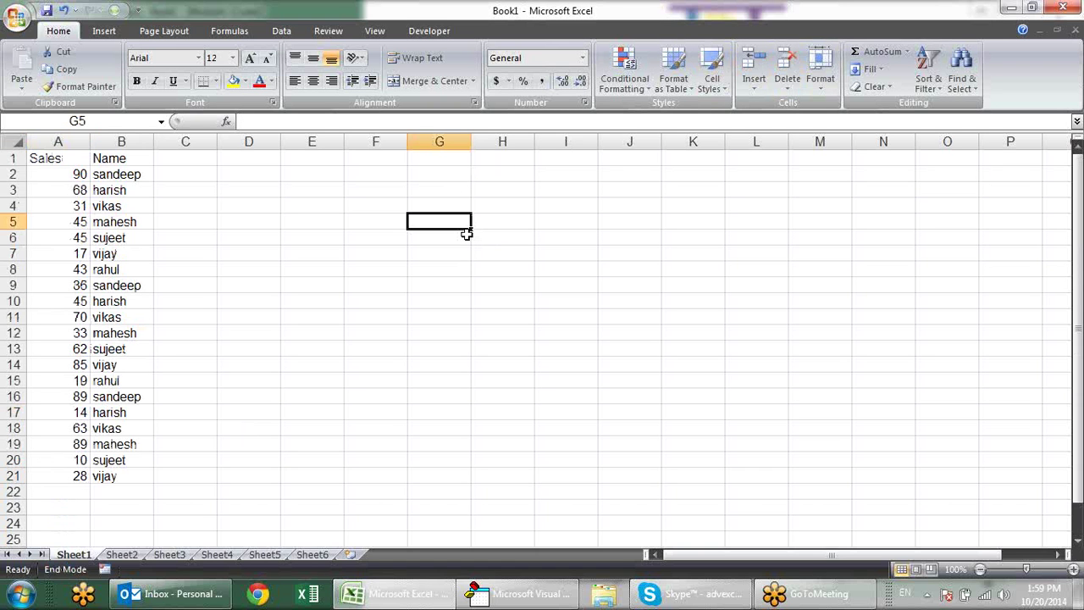
key(Left)
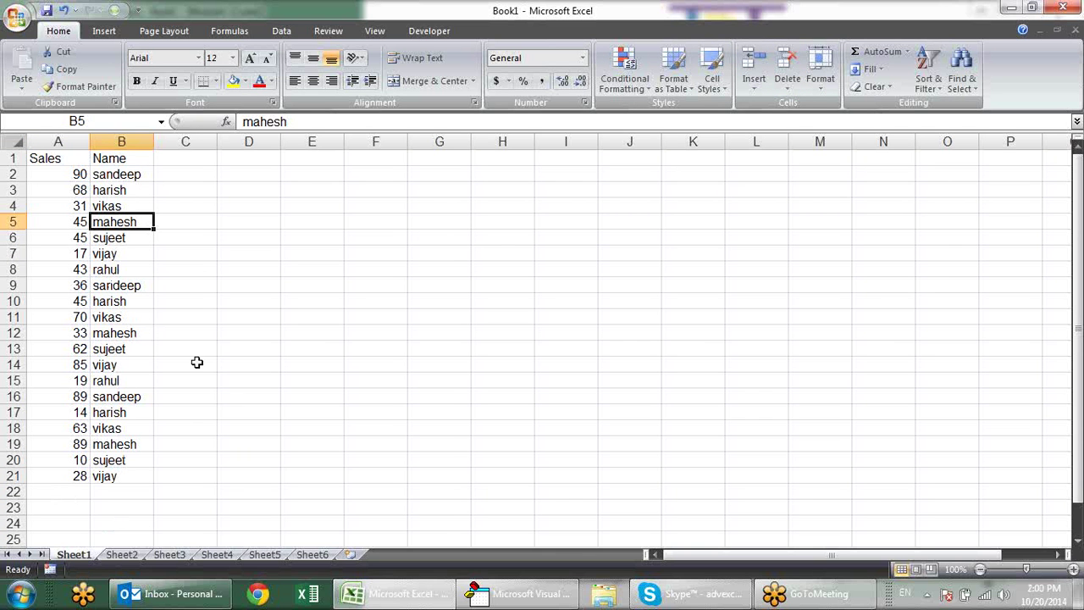
click(230, 412)
click(61, 476)
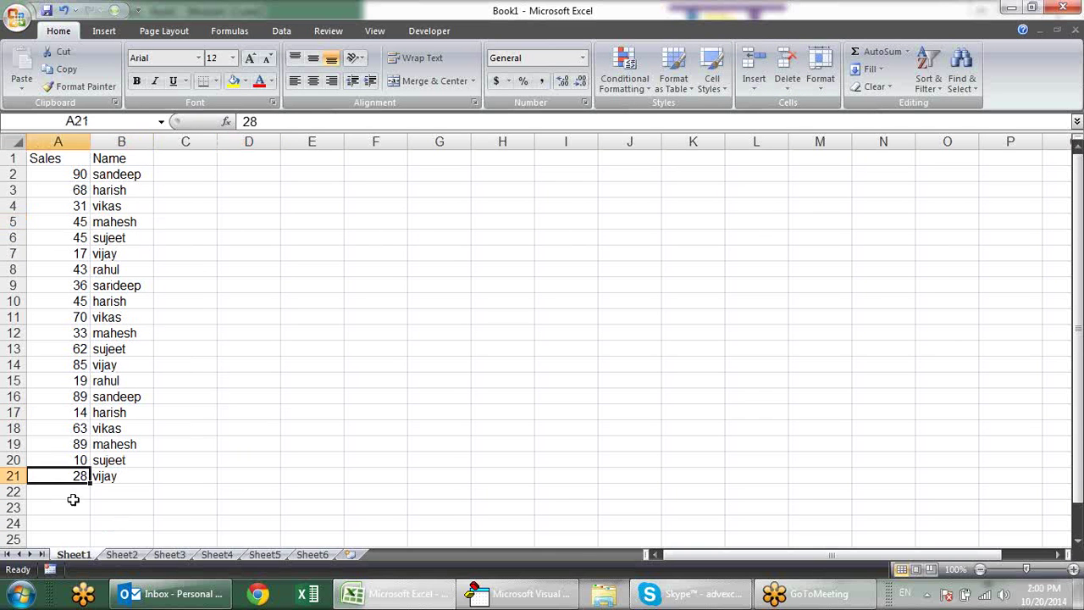
click(73, 505)
click(71, 159)
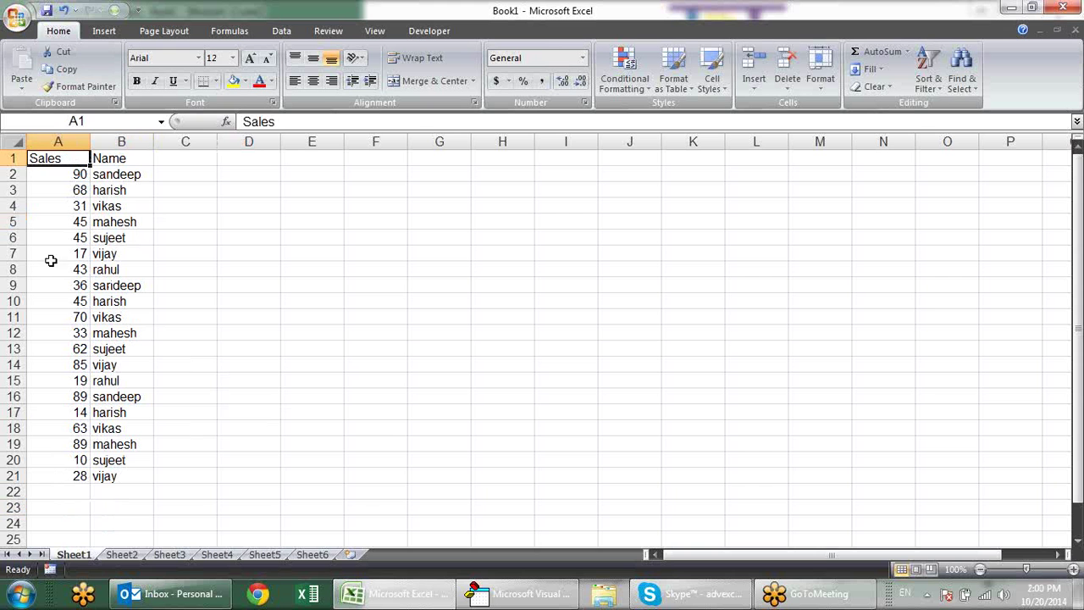
click(77, 476)
scroll(119, 339, down, 6)
scroll(124, 322, down, 7)
scroll(93, 373, down, 8)
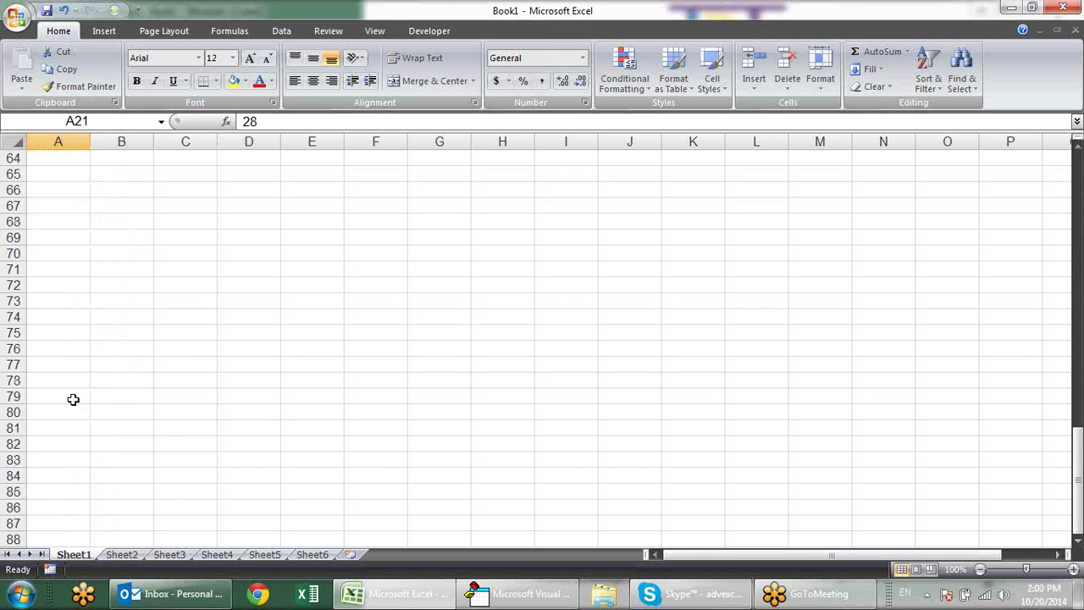
scroll(73, 399, down, 7)
click(53, 506)
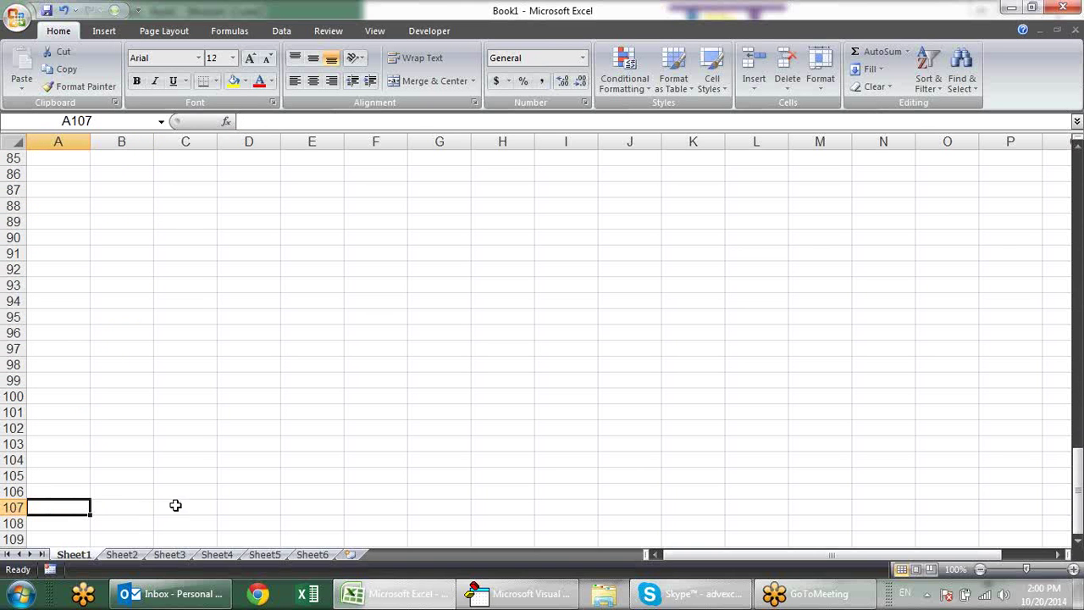
click(52, 400)
mouse_move(690, 593)
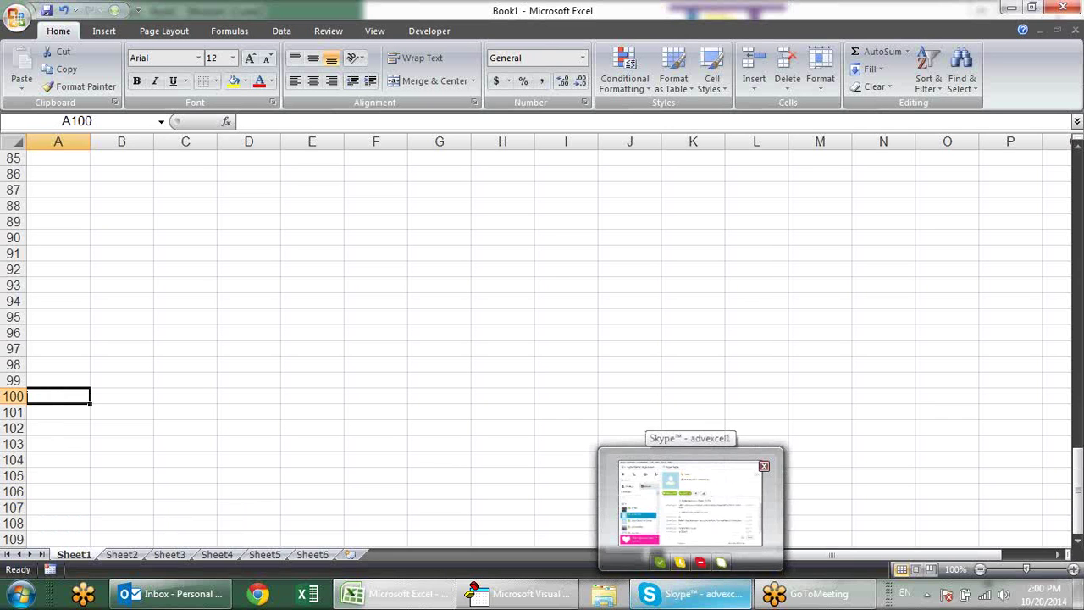
key(End)
key(Up)
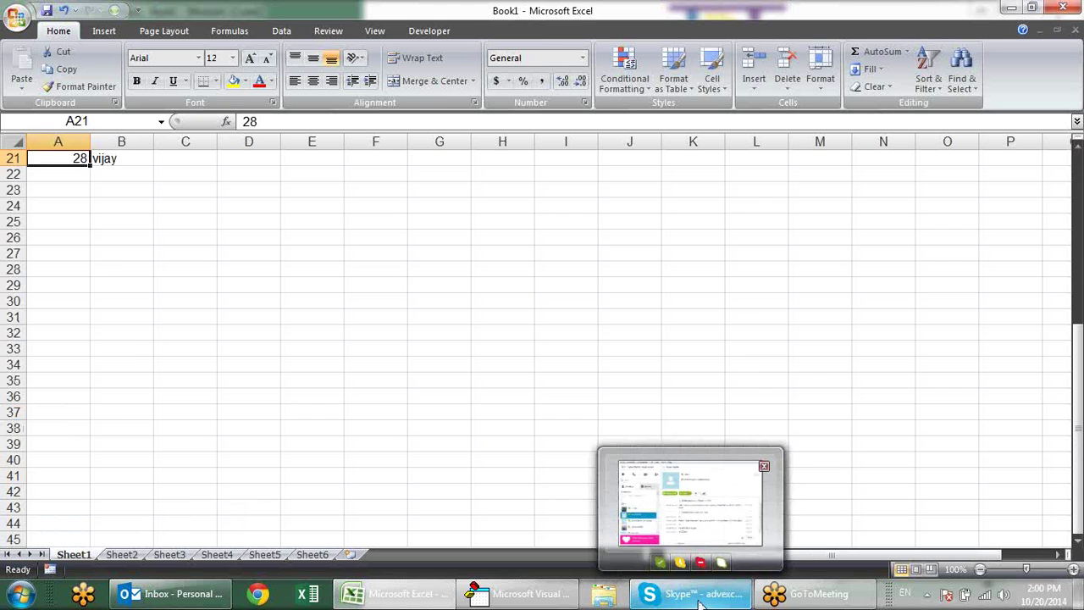
scroll(516, 455, up, 3)
scroll(517, 434, up, 4)
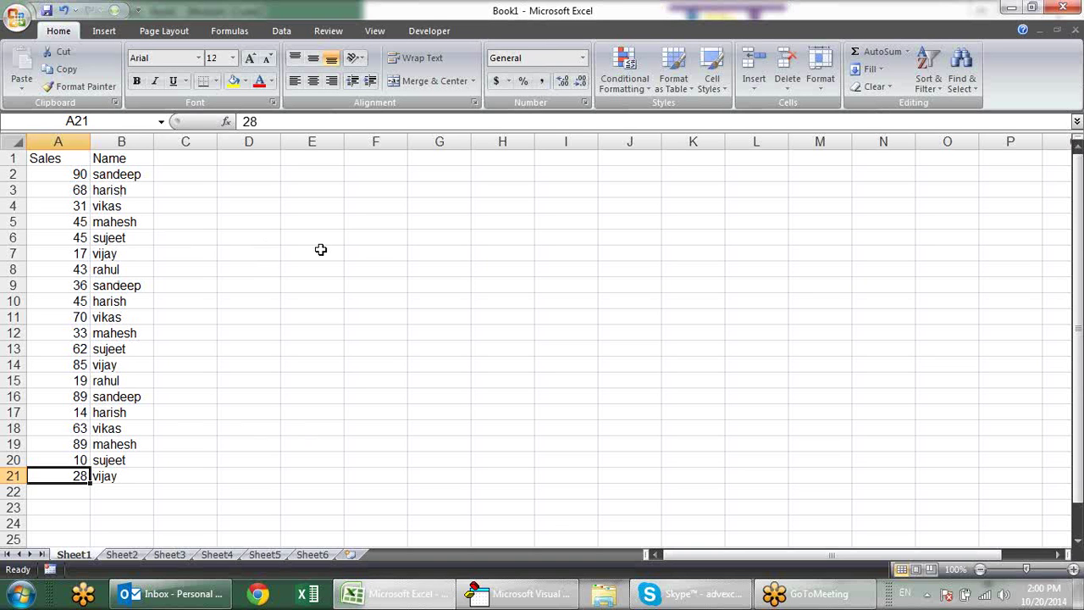
key(End)
key(shift+Up)
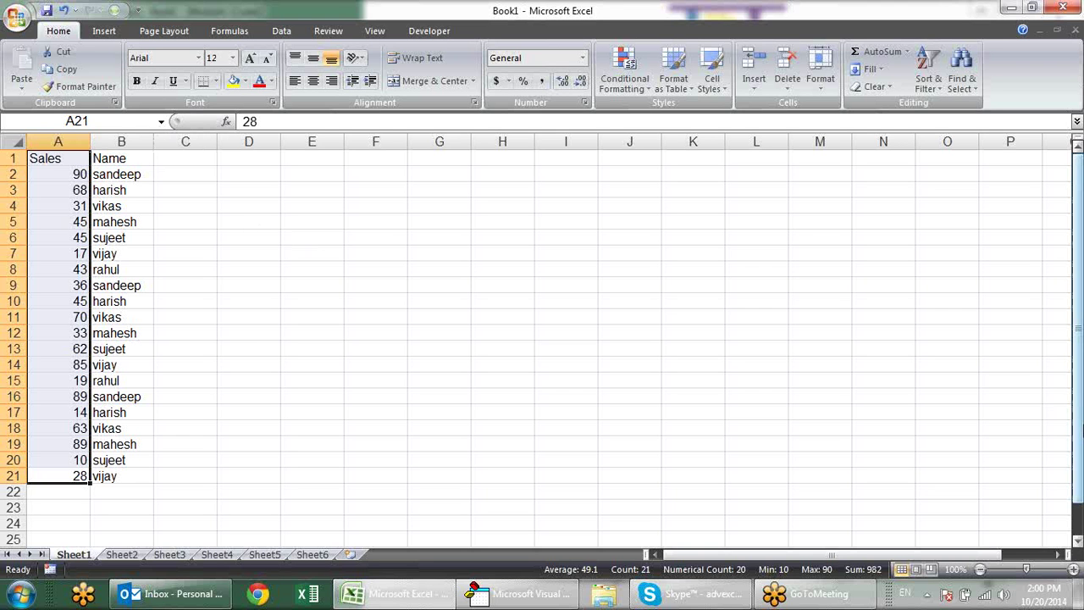
key(End)
key(shift+Right)
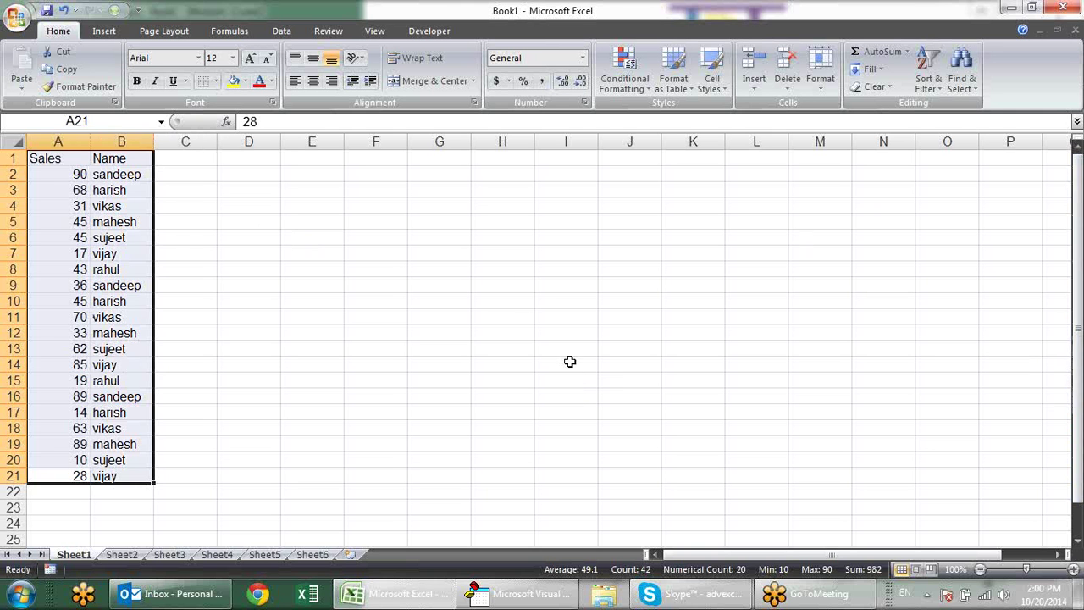
click(524, 319)
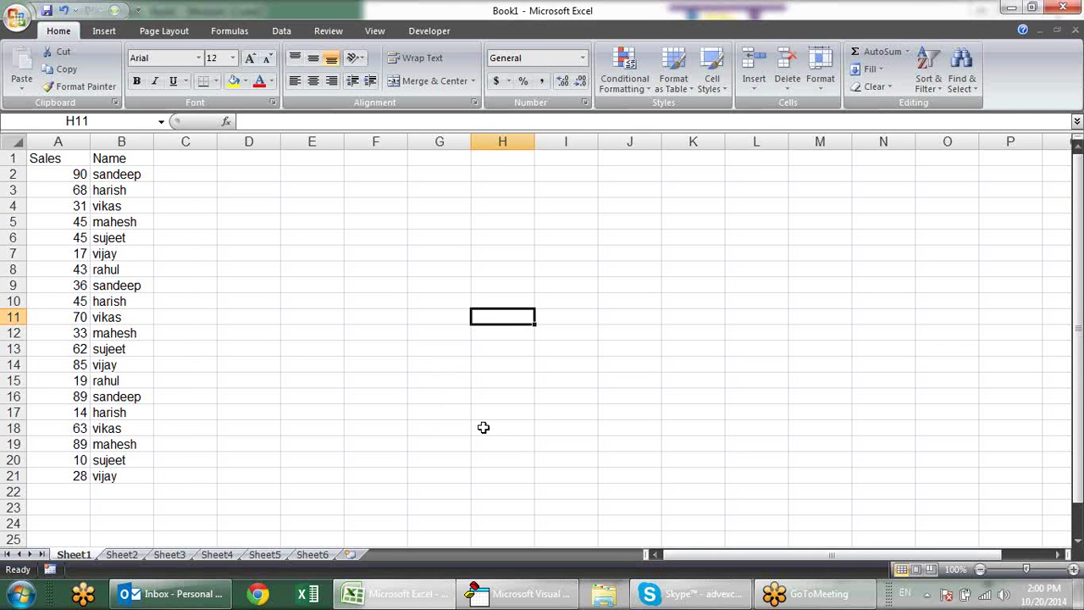
In the VBA editor, move to the start of the CurrentRegion line, dismissing a compile error.
key(alt+F11)
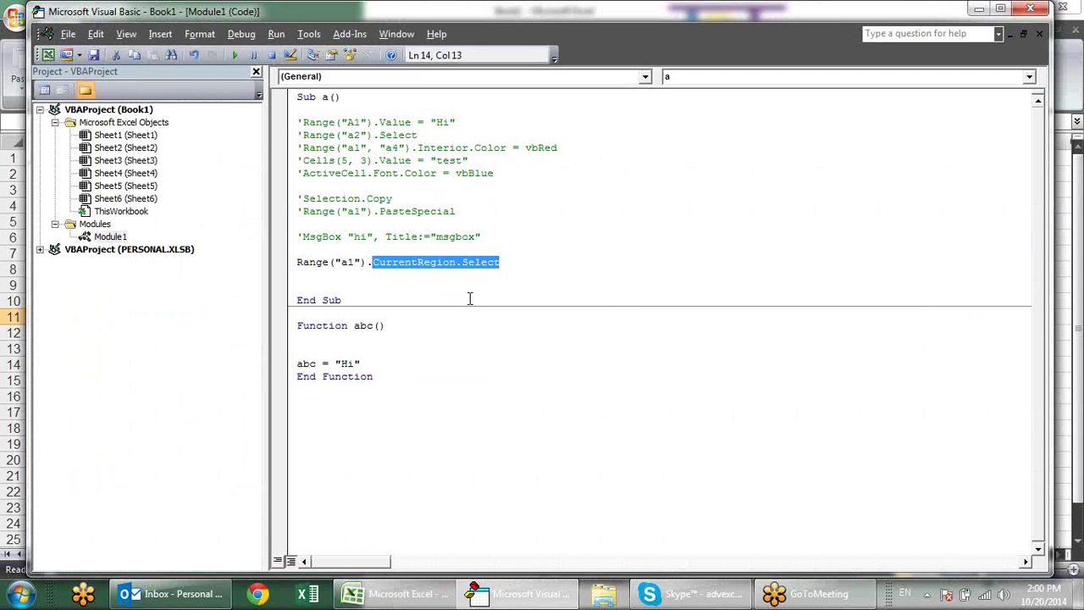
click(534, 273)
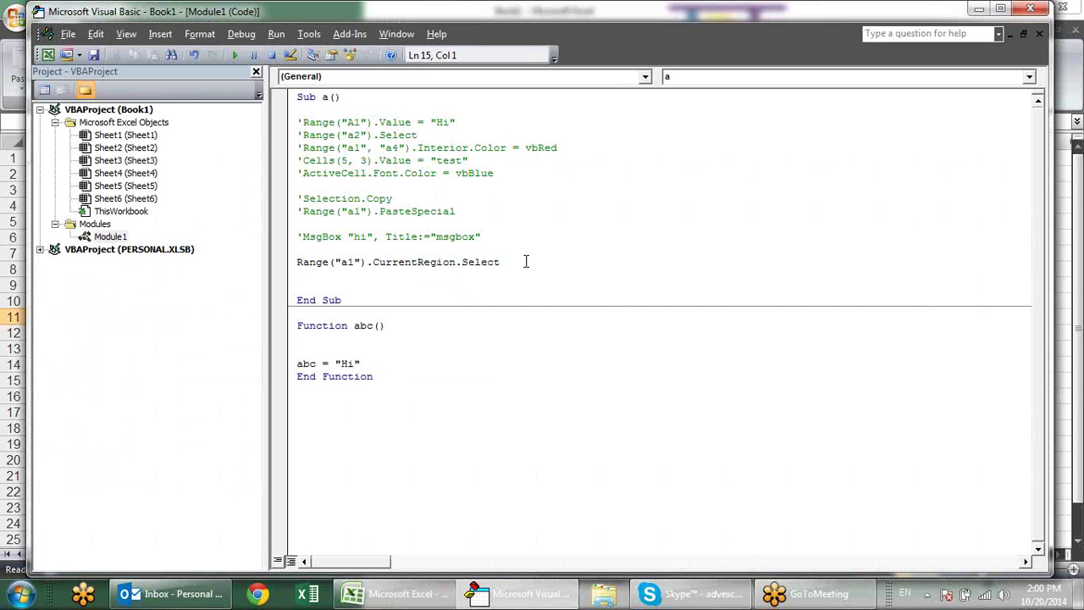
click(298, 252)
key(Down)
text(,)
key(Down)
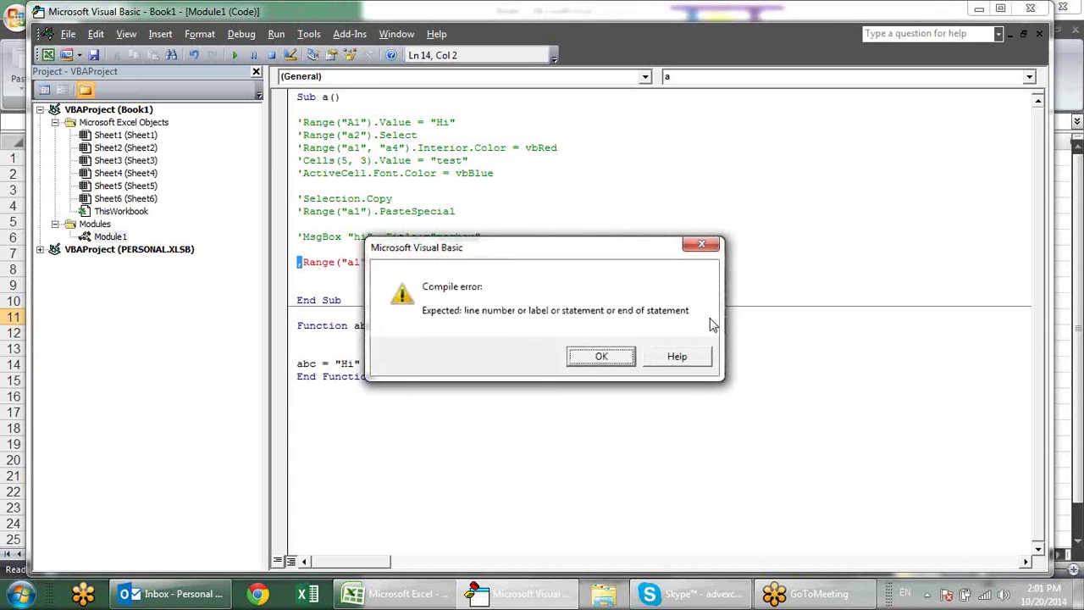
key(Return)
Comment out Range("a1").CurrentRegion.Select with an apostrophe and add a blank line below.
text(')
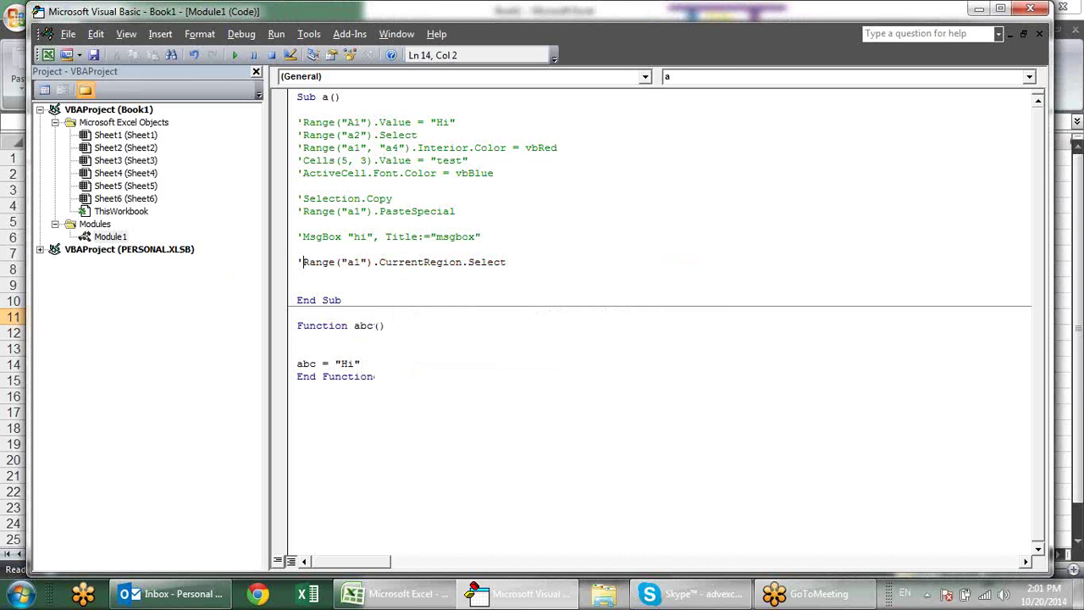
key(Down)
key(Return)
key(Return)
key(Return)
key(Up)
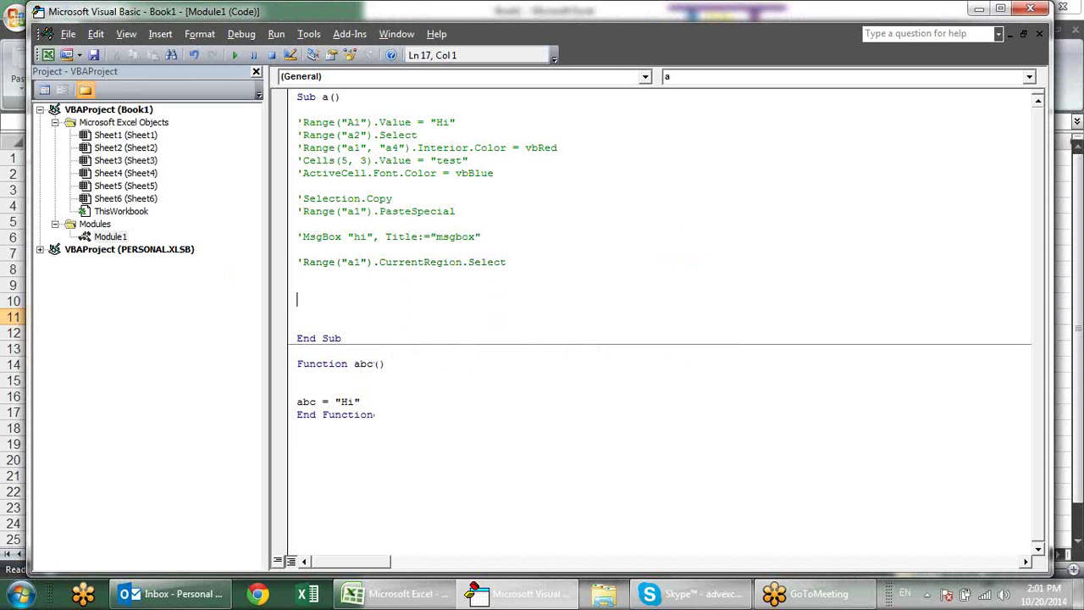
key(Up)
Type range("a6500").End on the blank line, bringing up the XlDirection list.
text(rang)
text(e()
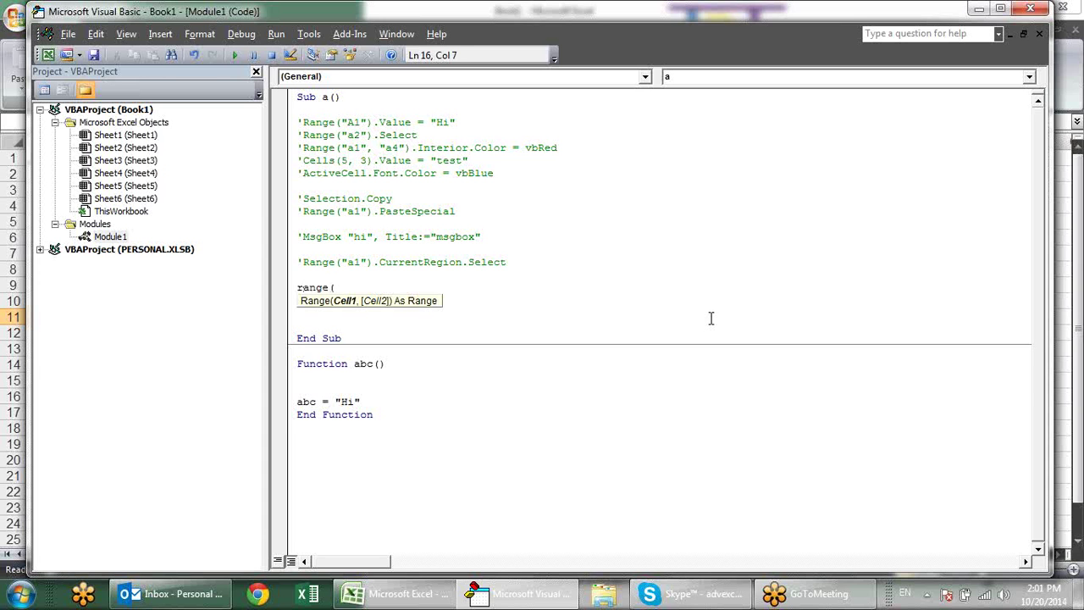
text("a650)
text(0)
text(")
text())
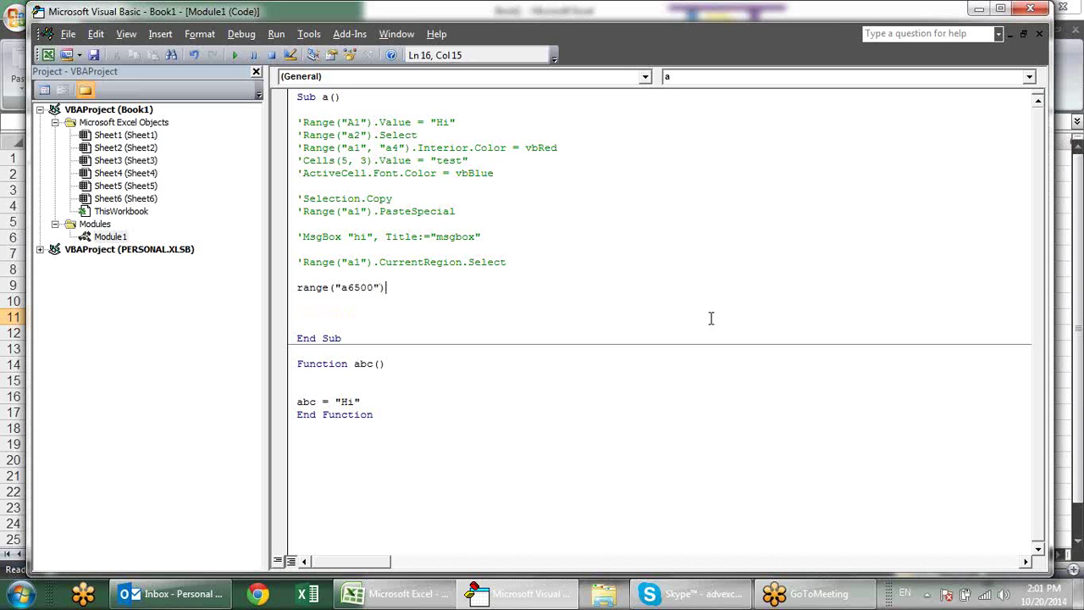
text(.)
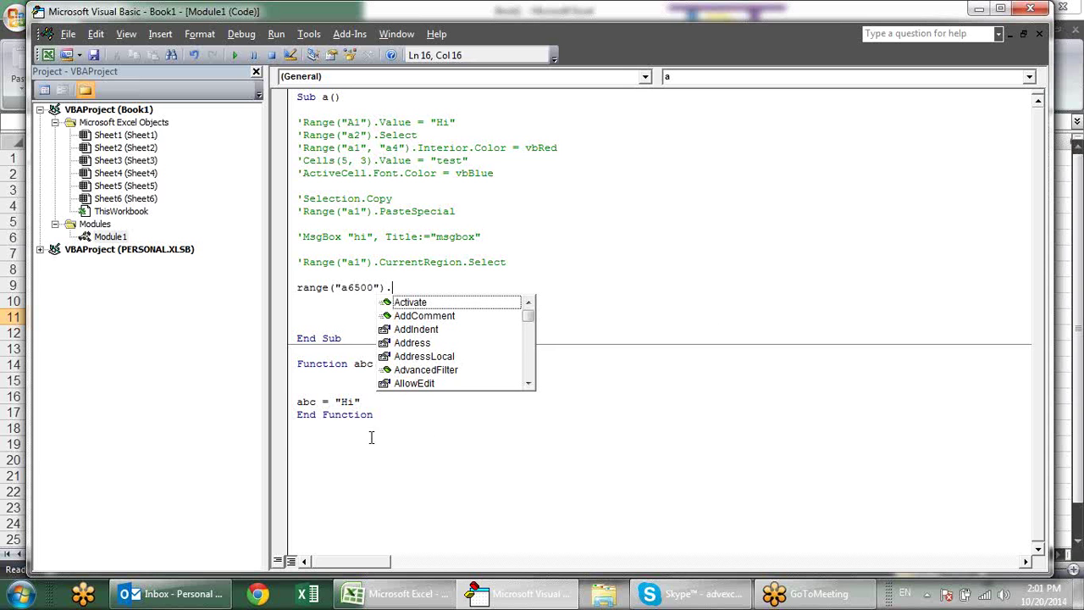
text(e)
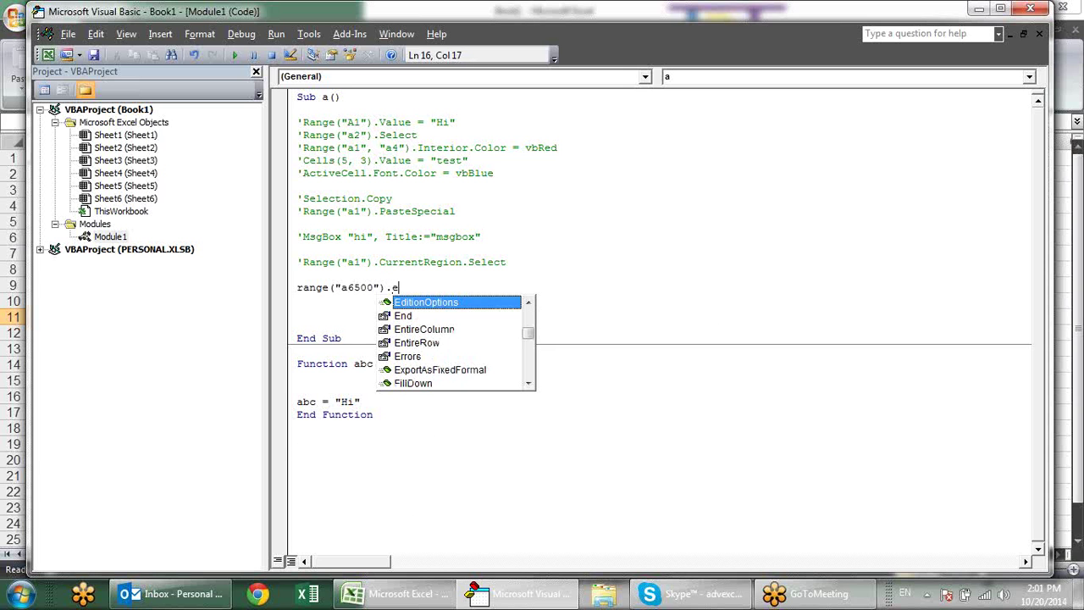
text(n)
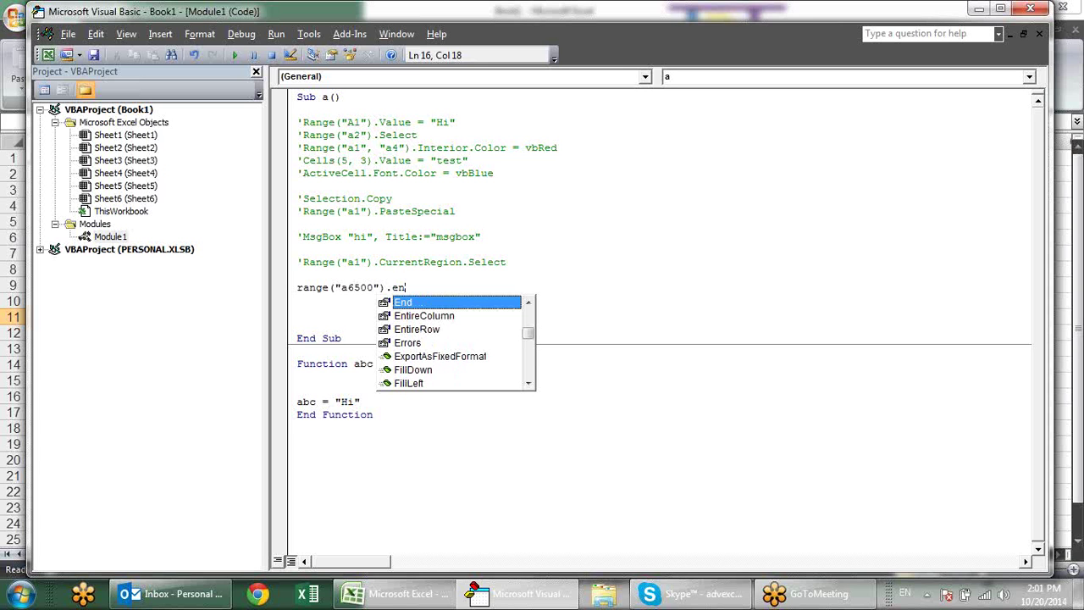
text(nd)
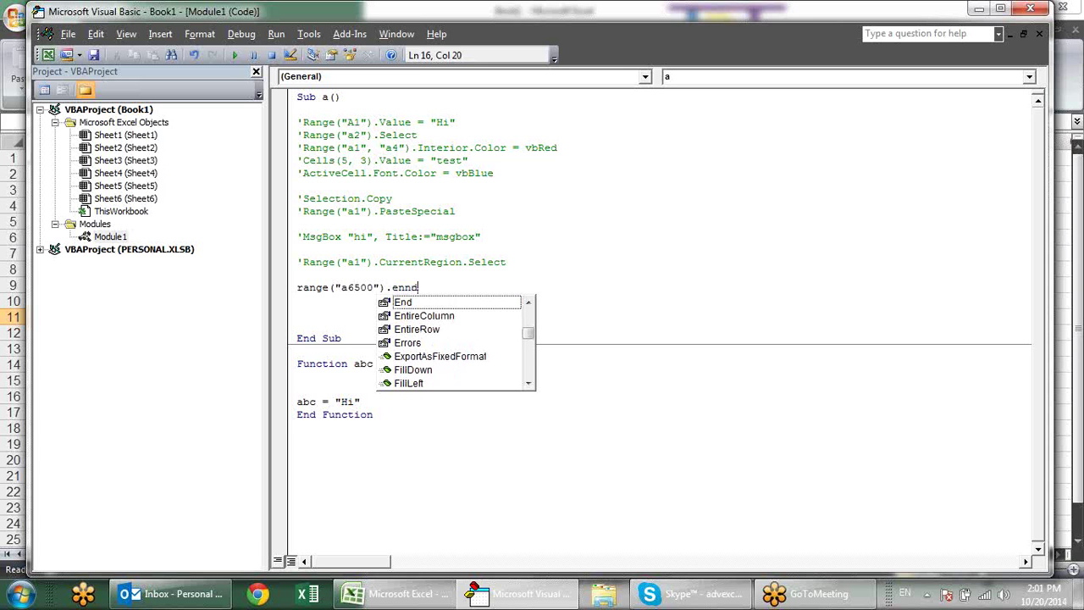
key(BackSpace)
key(BackSpace)
text(d)
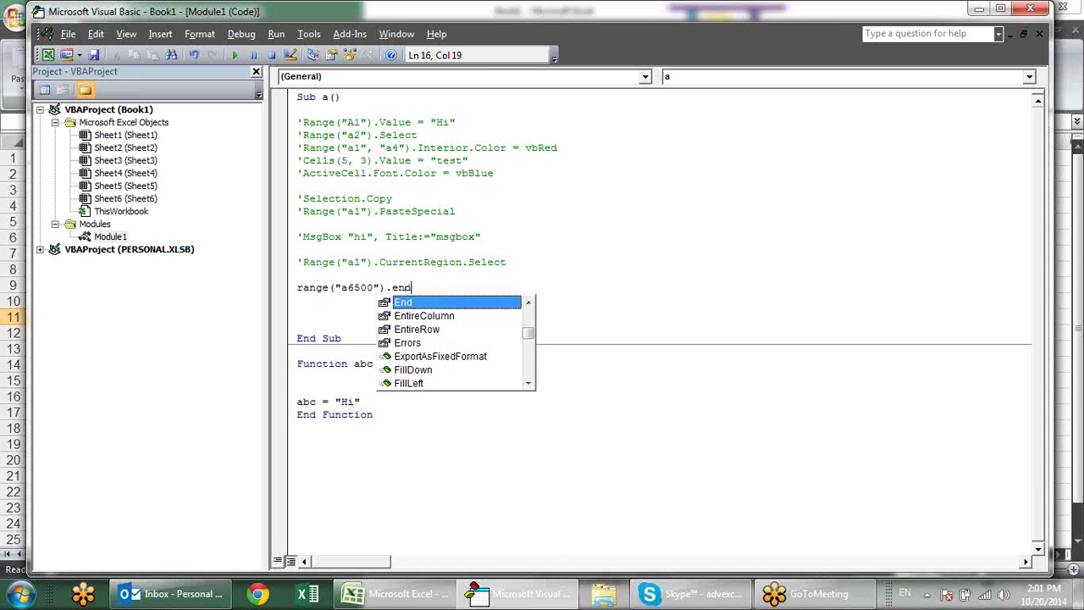
key(space)
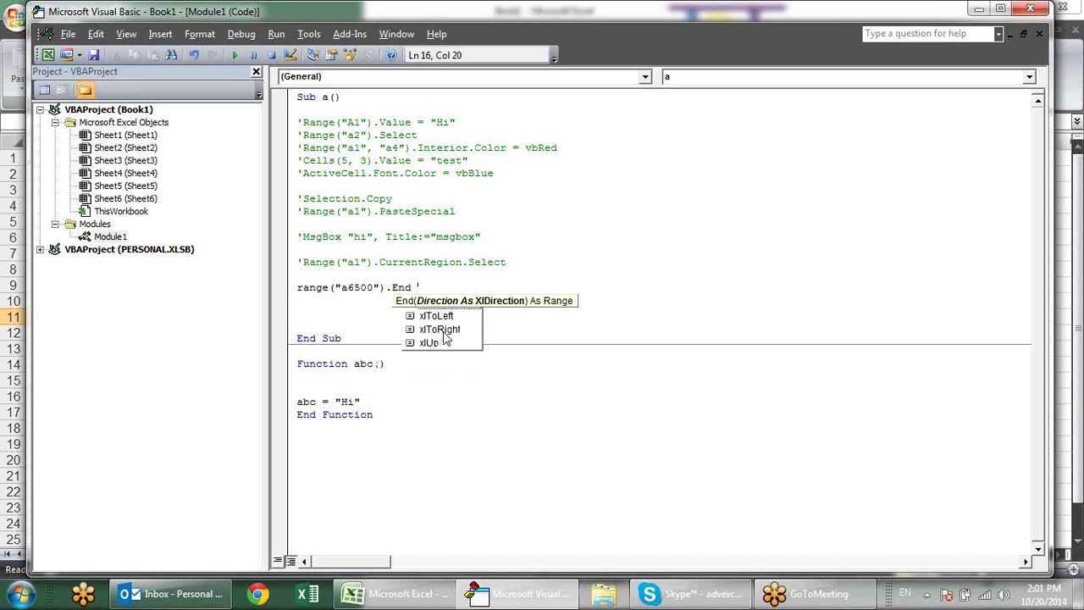
Browse the End directions and insert xlUp, then delete the misplaced xlUp and period.
key(Up)
key(Up)
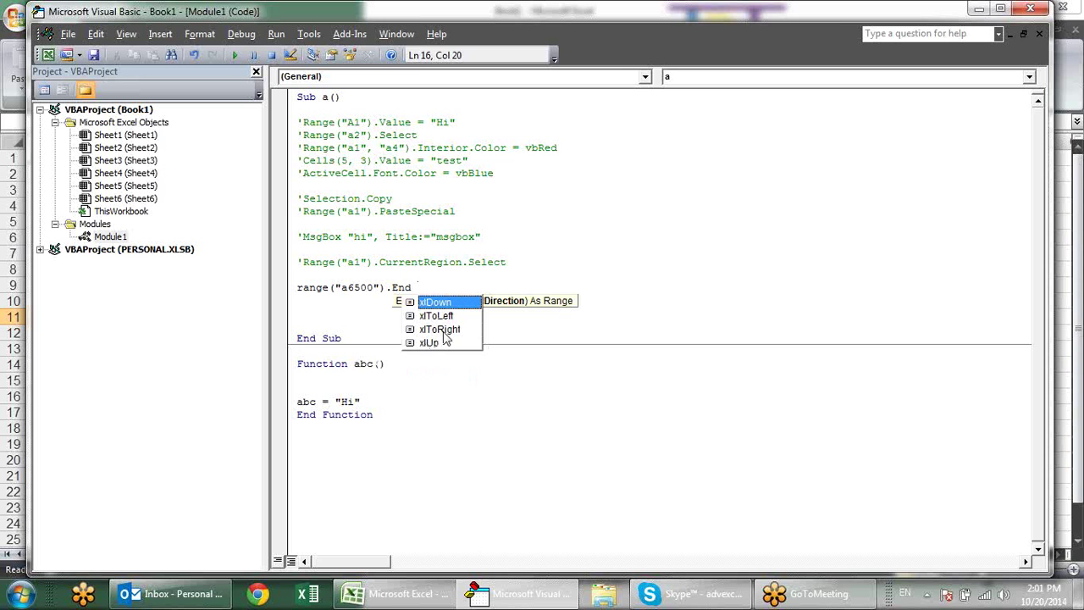
key(Down)
key(Down)
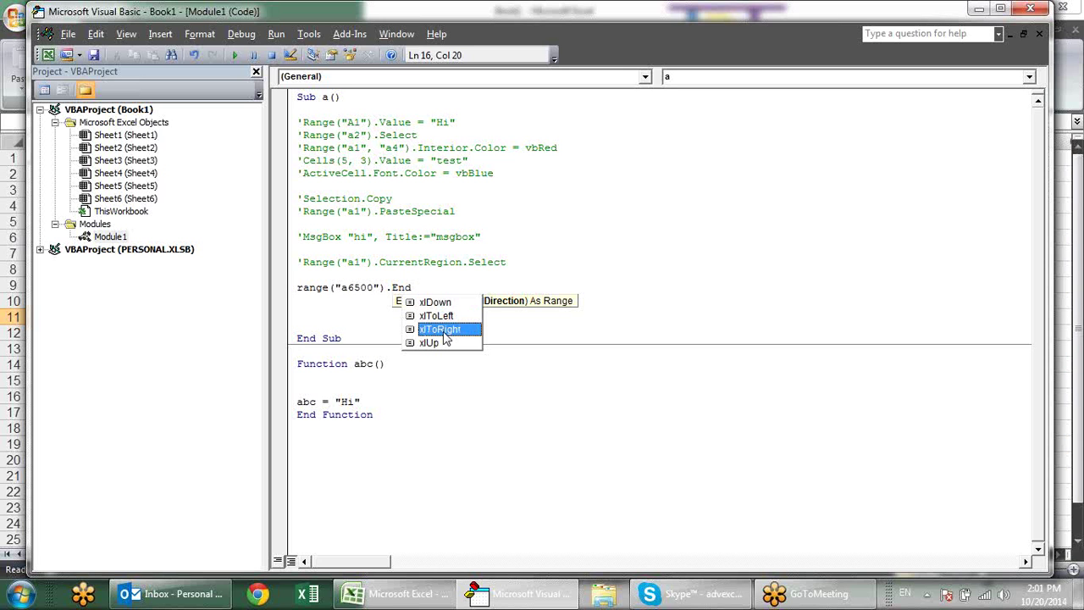
key(Down)
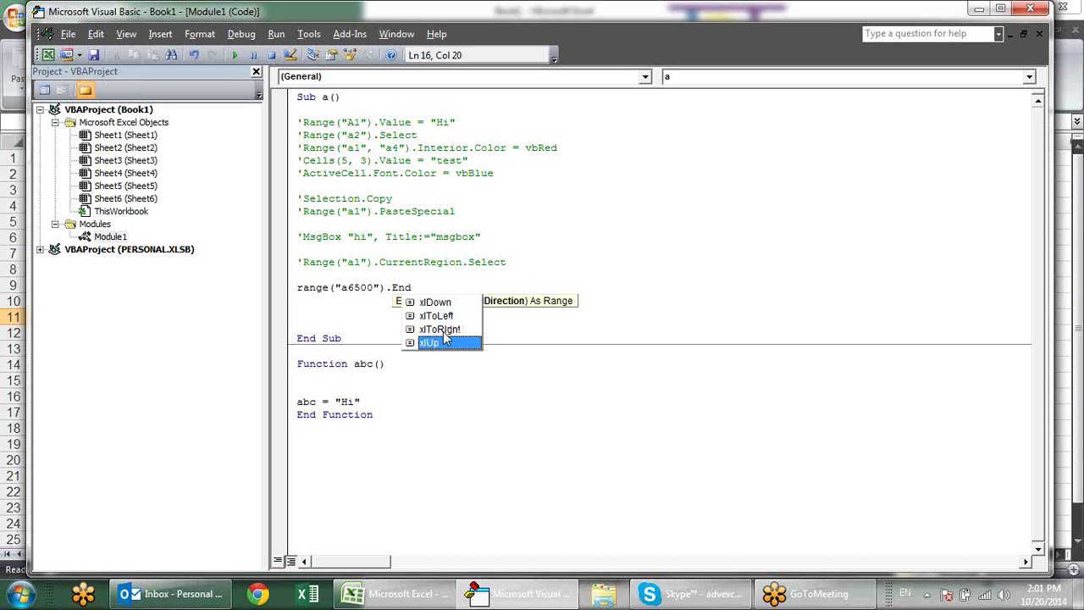
key(Up)
key(Up)
key(Up)
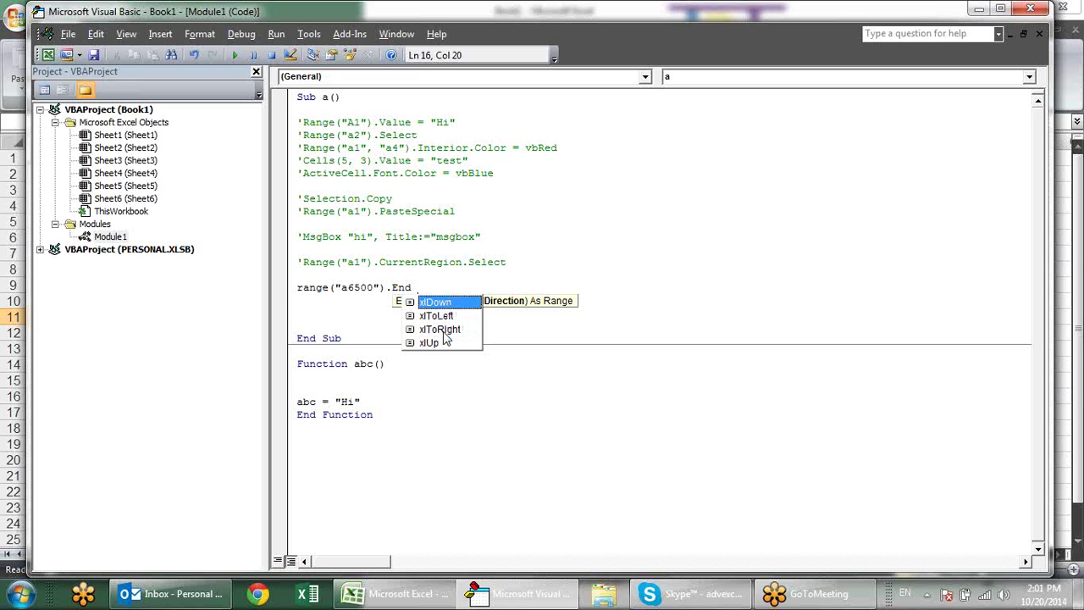
key(Down)
key(Down)
key(Down)
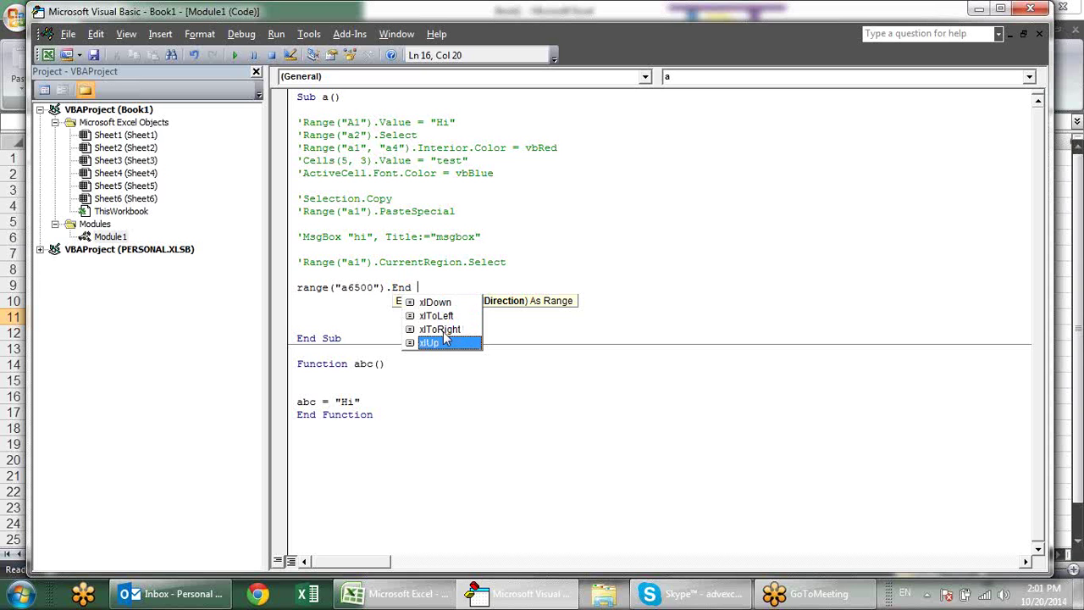
key(Tab)
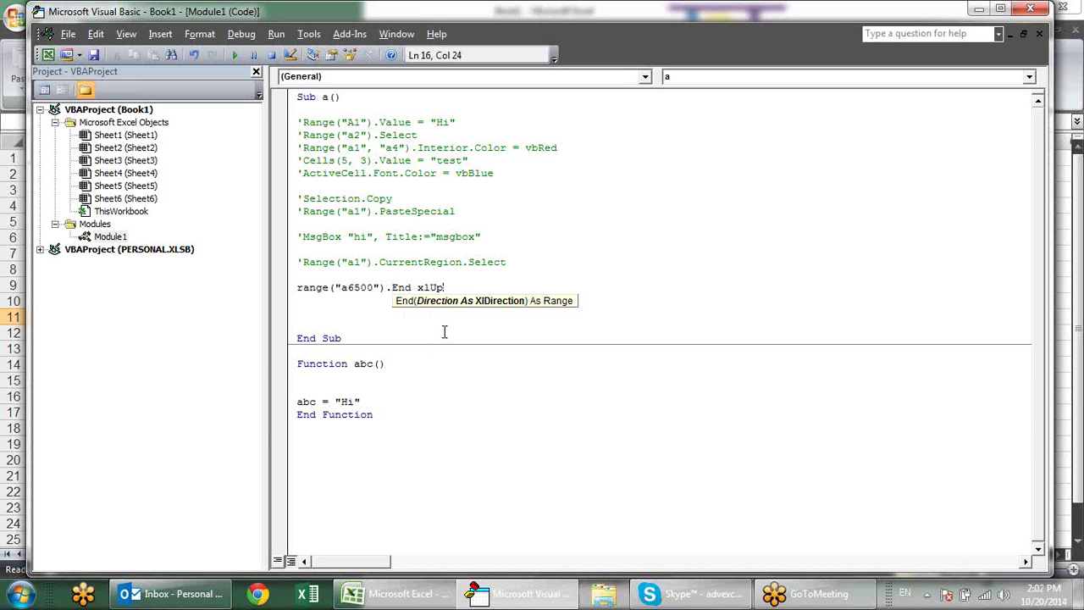
text(.)
key(BackSpace)
key(BackSpace)
key(BackSpace)
key(BackSpace)
key(BackSpace)
key(BackSpace)
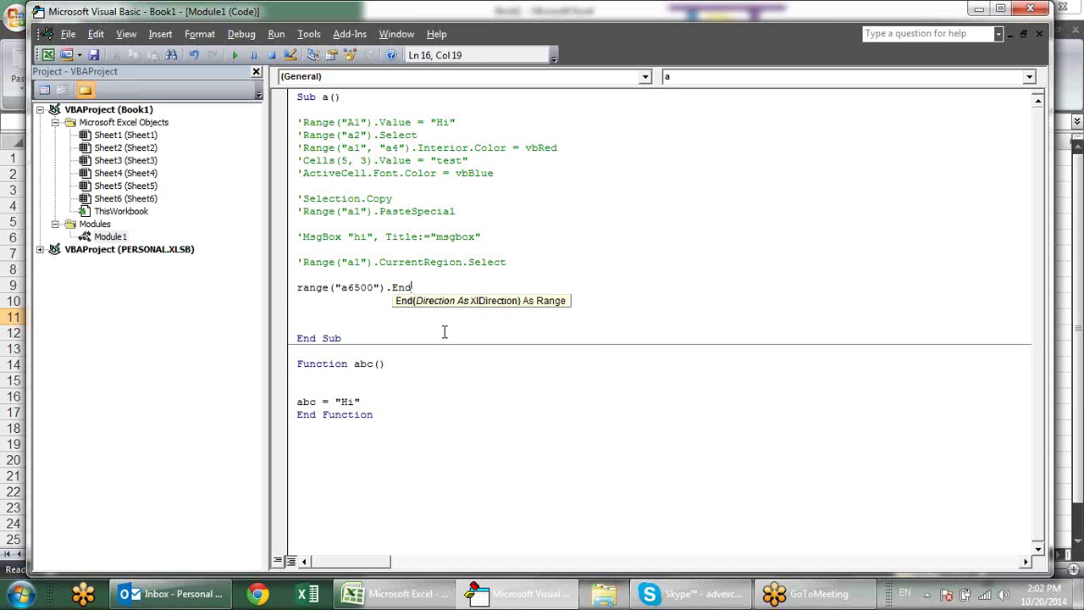
Complete the line as Range("a6500").End(xlUp).Select.
text(()
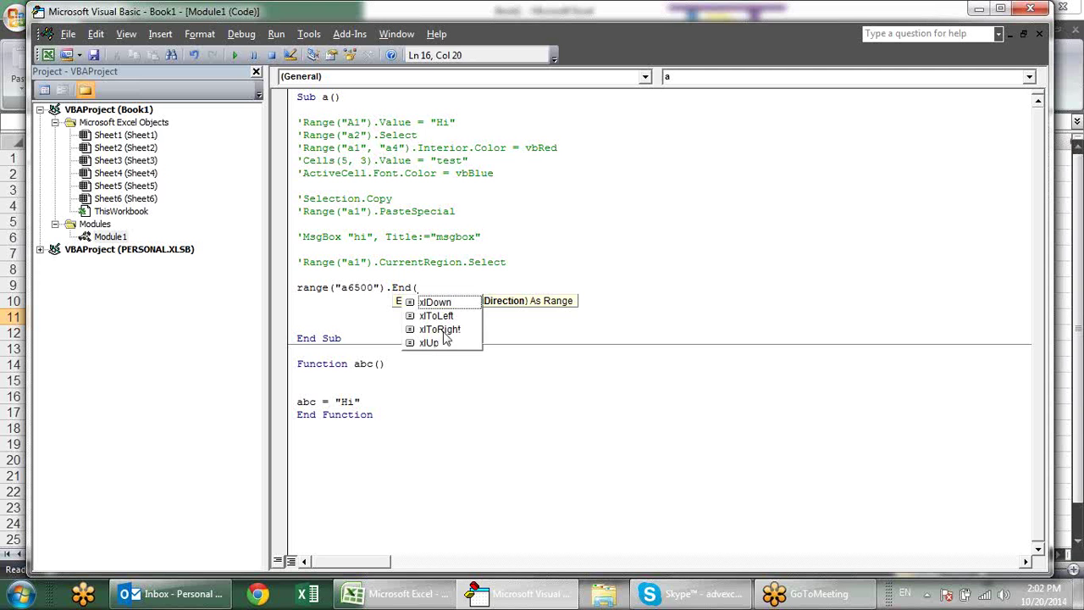
text(xl)
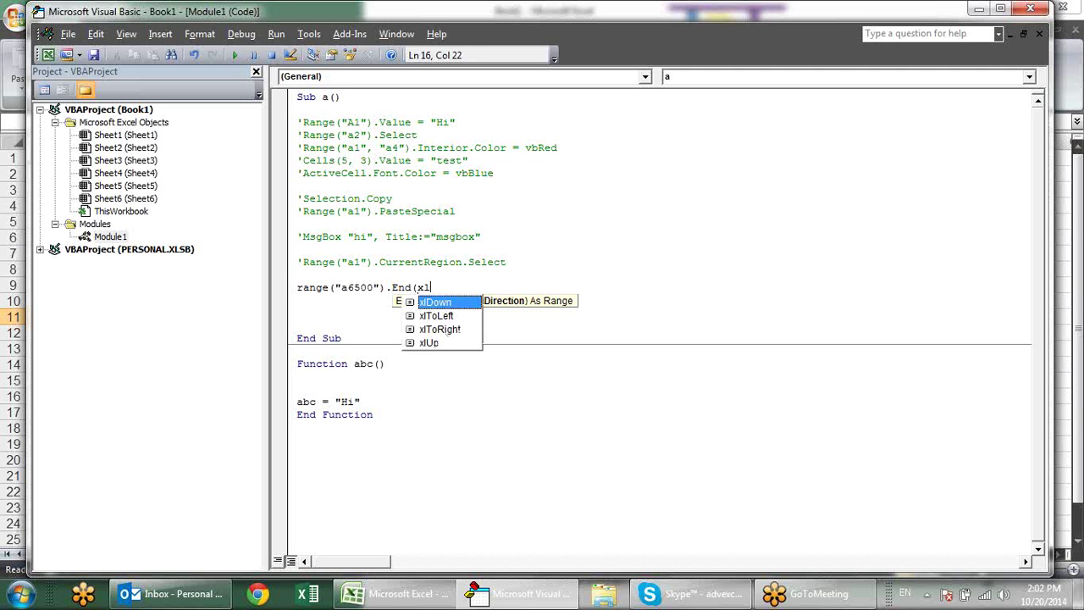
key(Down)
key(Down)
key(Down)
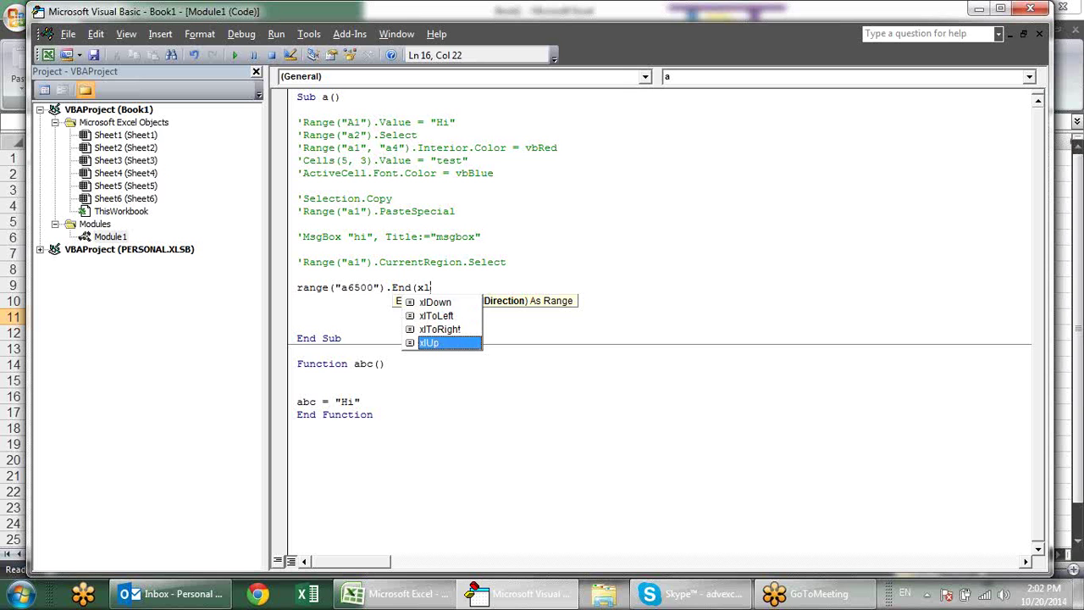
key(Tab)
text())
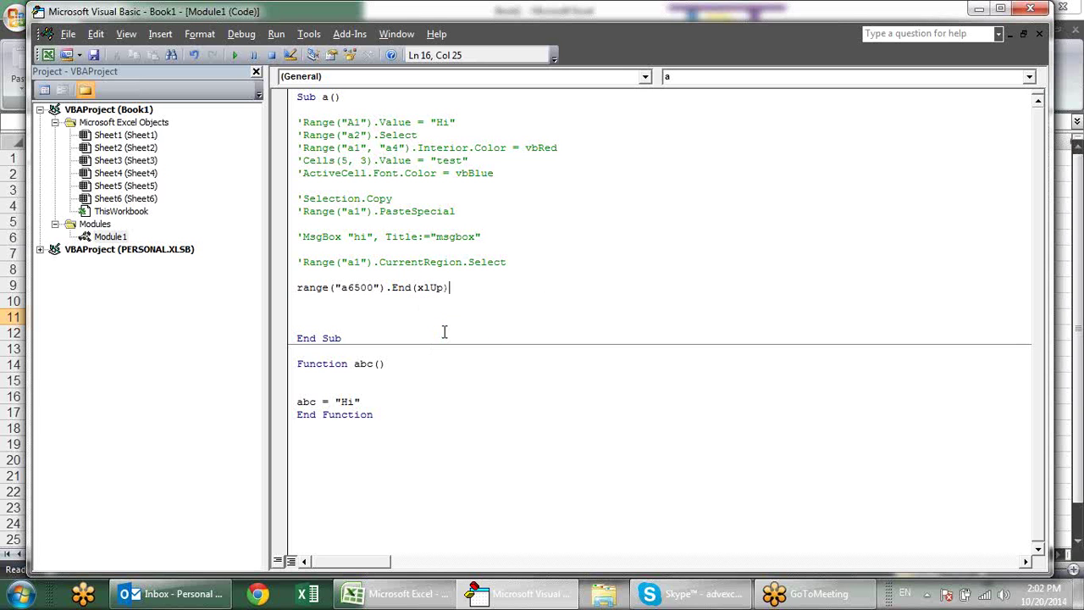
text(.)
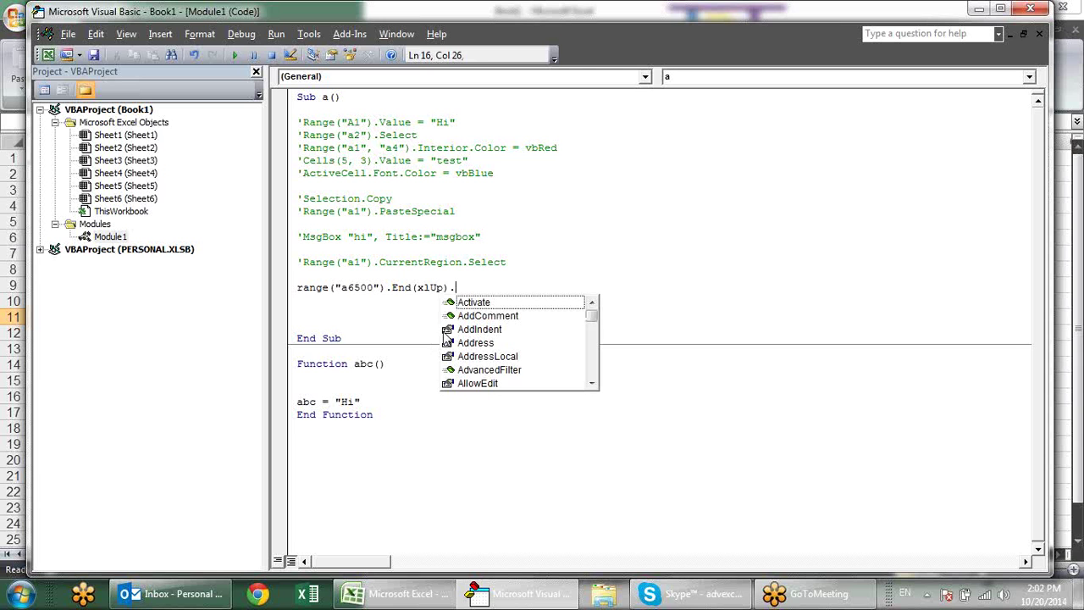
text(s)
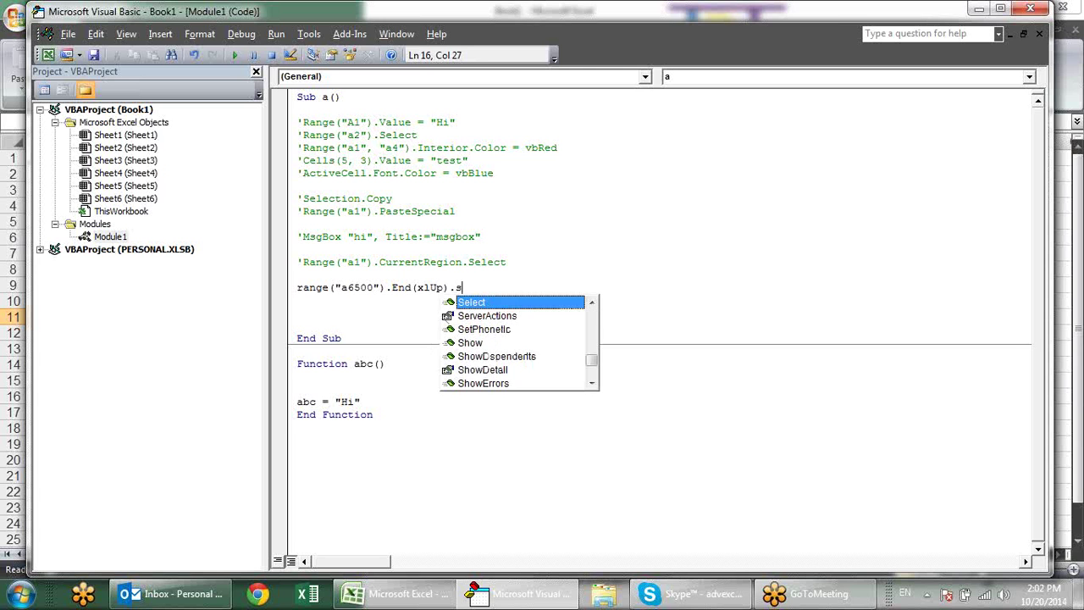
text(ele)
key(Tab)
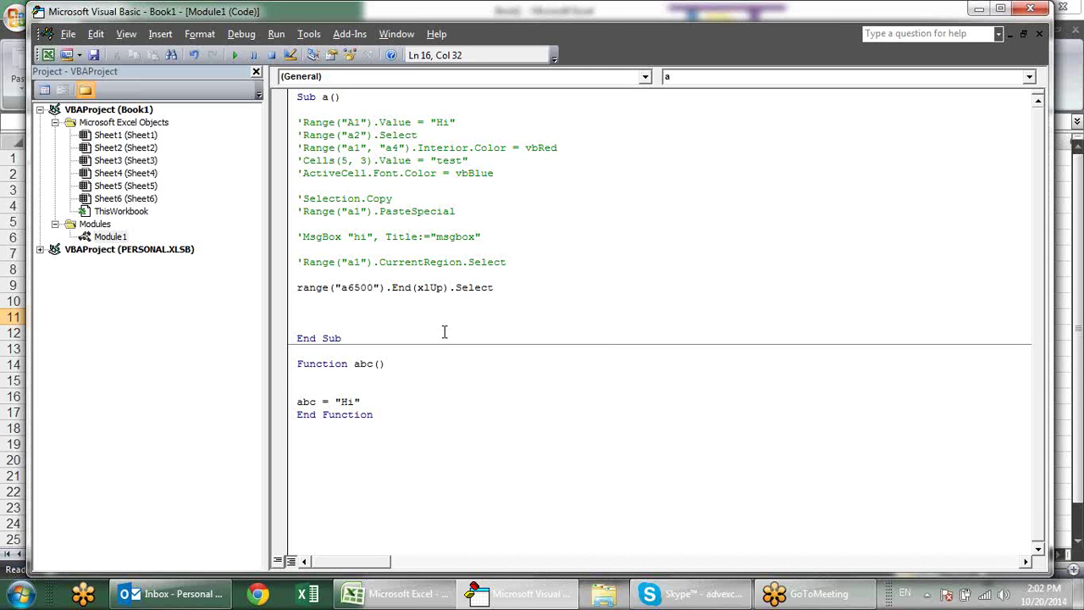
key(Return)
Check the last Sales entry A21 on the worksheet and add a blank line below the Range line.
key(alt+F11)
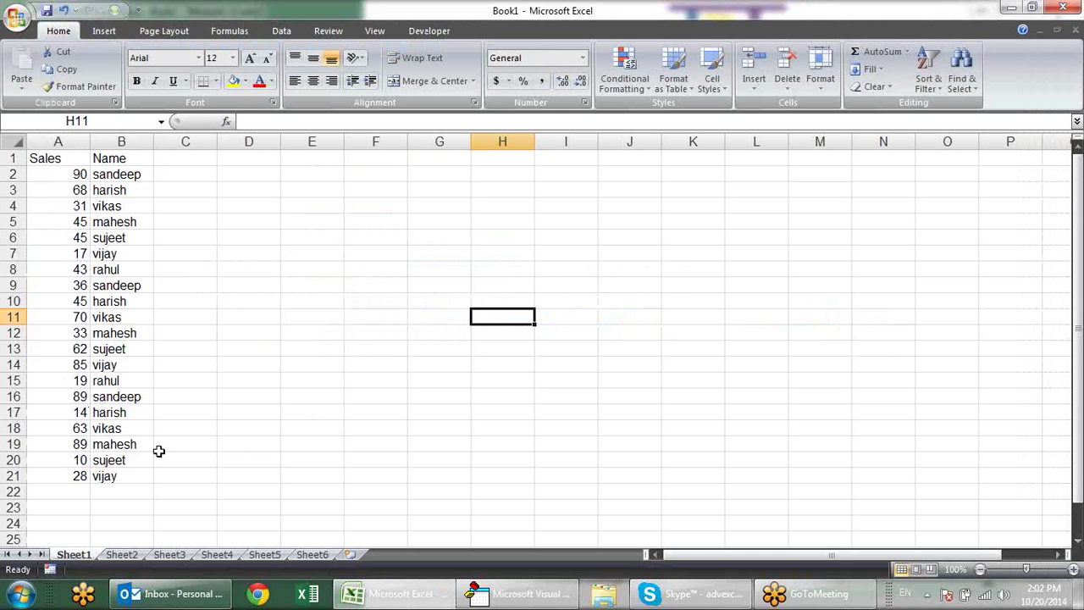
click(58, 477)
key(alt+Tab)
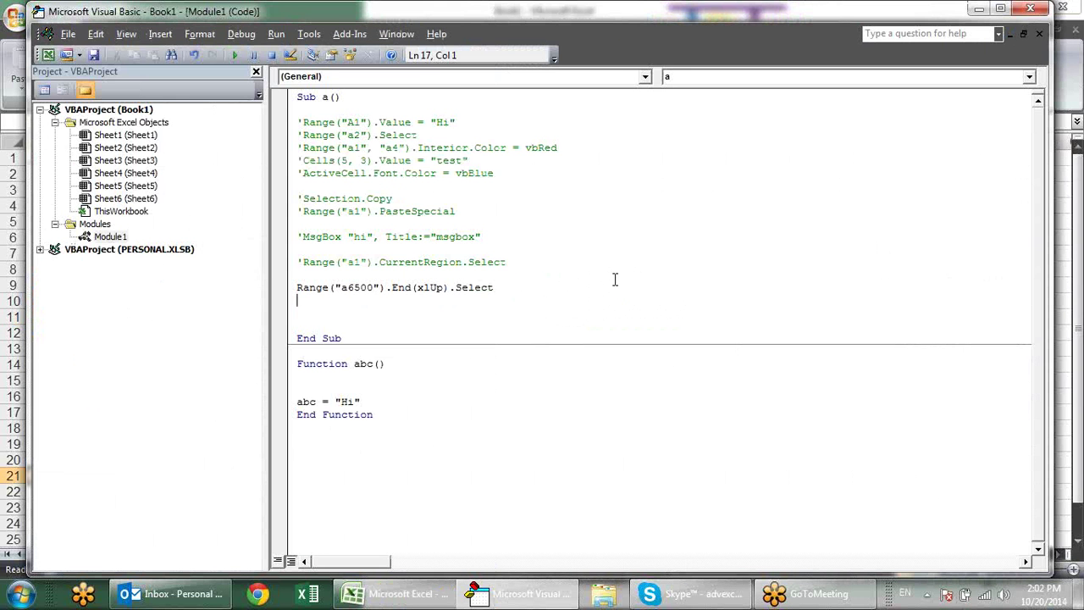
click(544, 287)
key(Return)
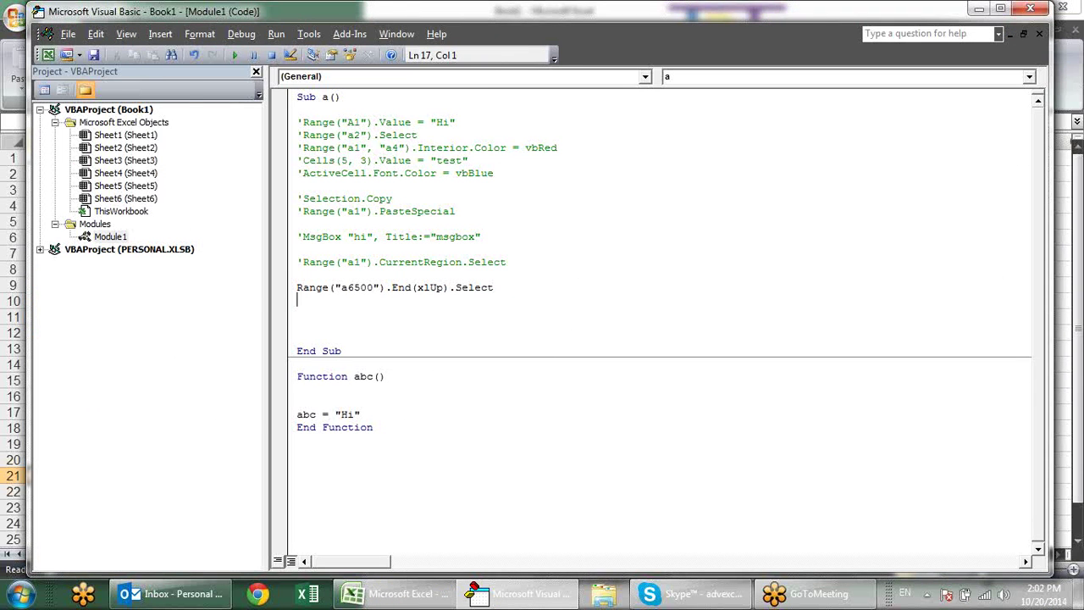
key(alt+Tab)
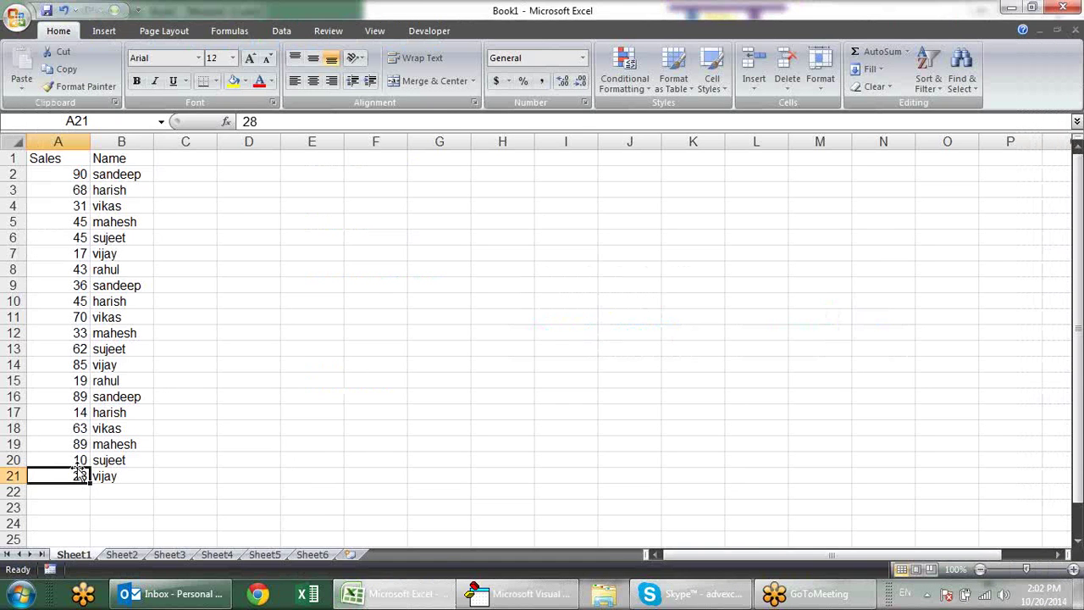
key(alt+Tab)
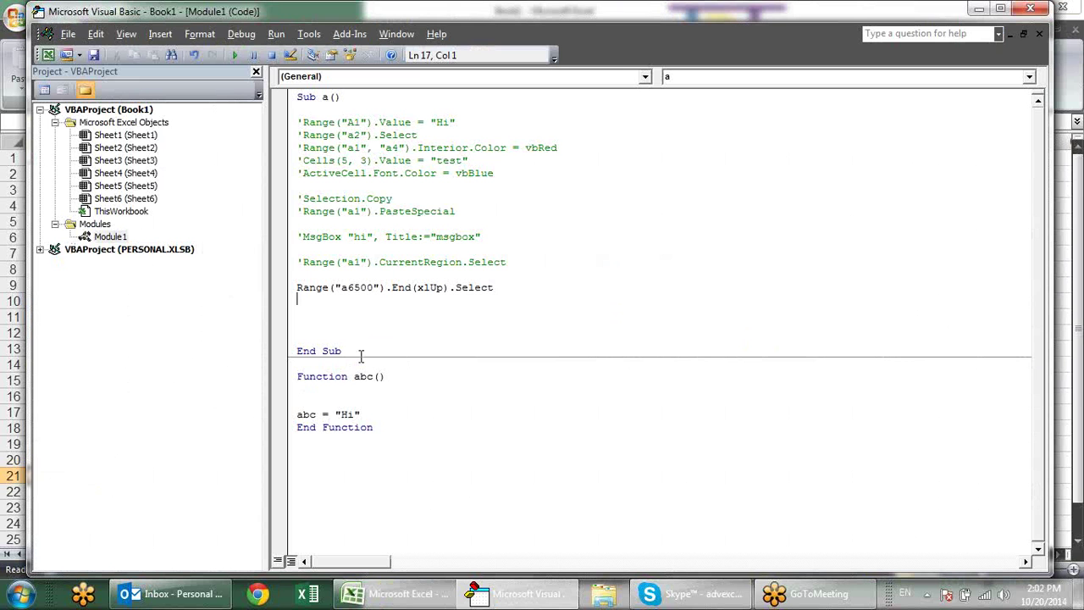
Write the second statement Range(Selection, Selection.End(xlUp)).Select.
text(rang)
text(e()
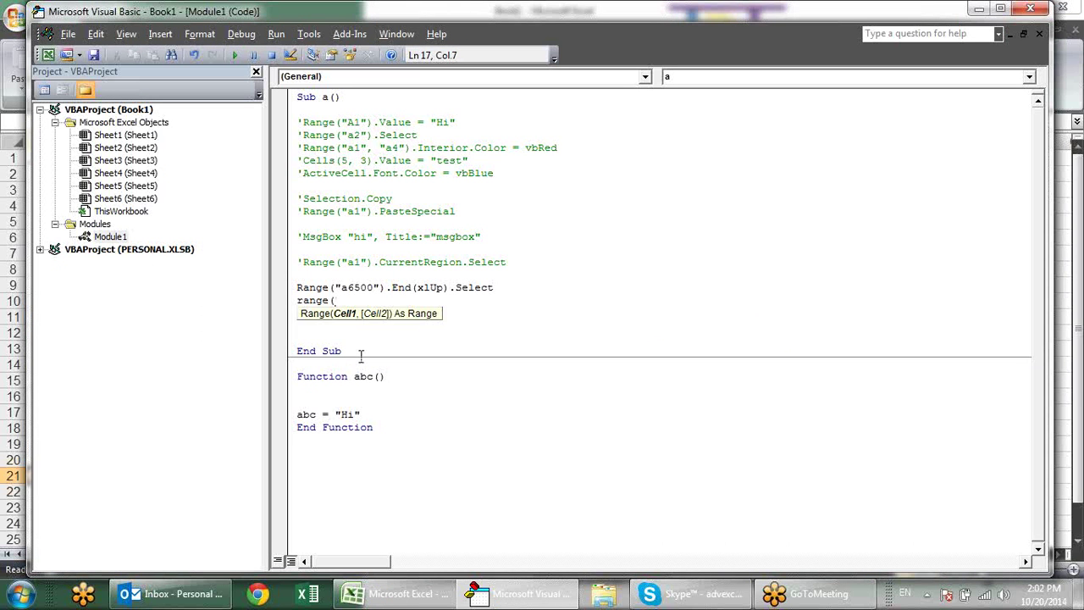
text(sele)
text(ction,)
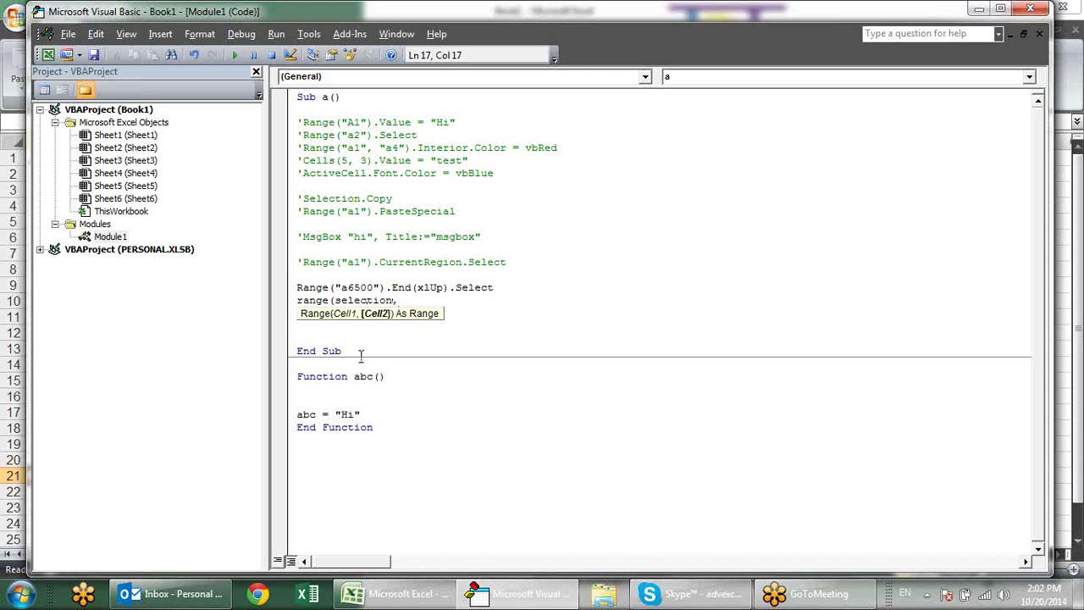
text(selectio)
text(n.e)
text(nd()
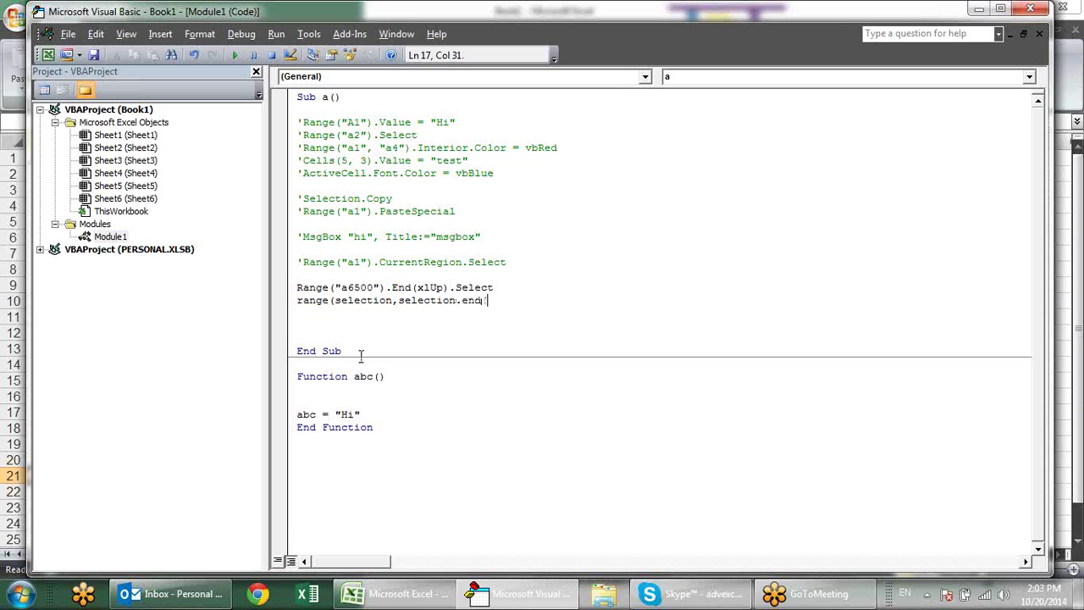
text(xlup)
text())
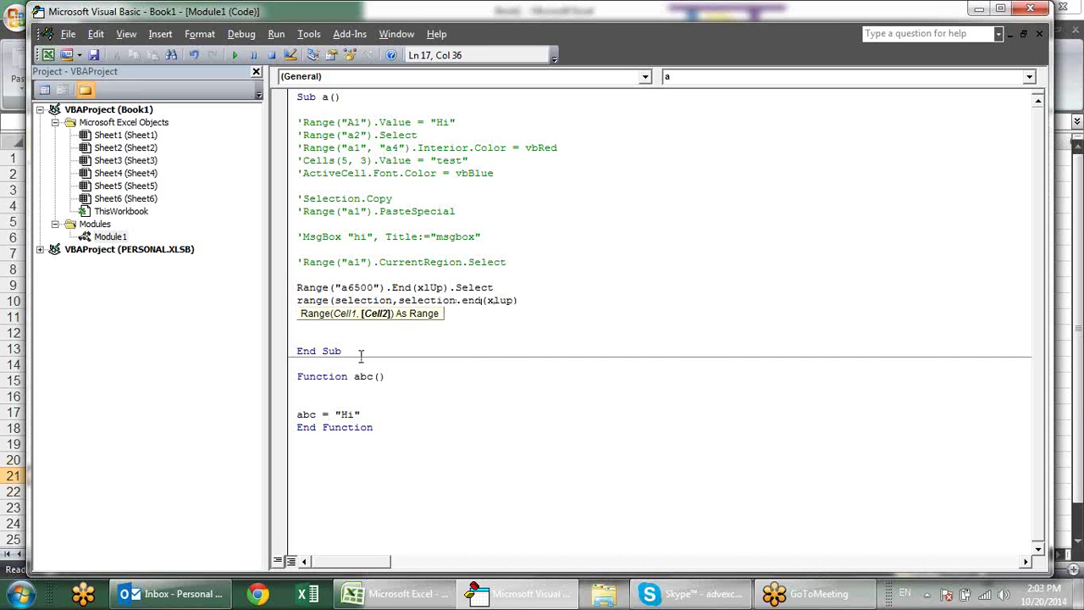
text())
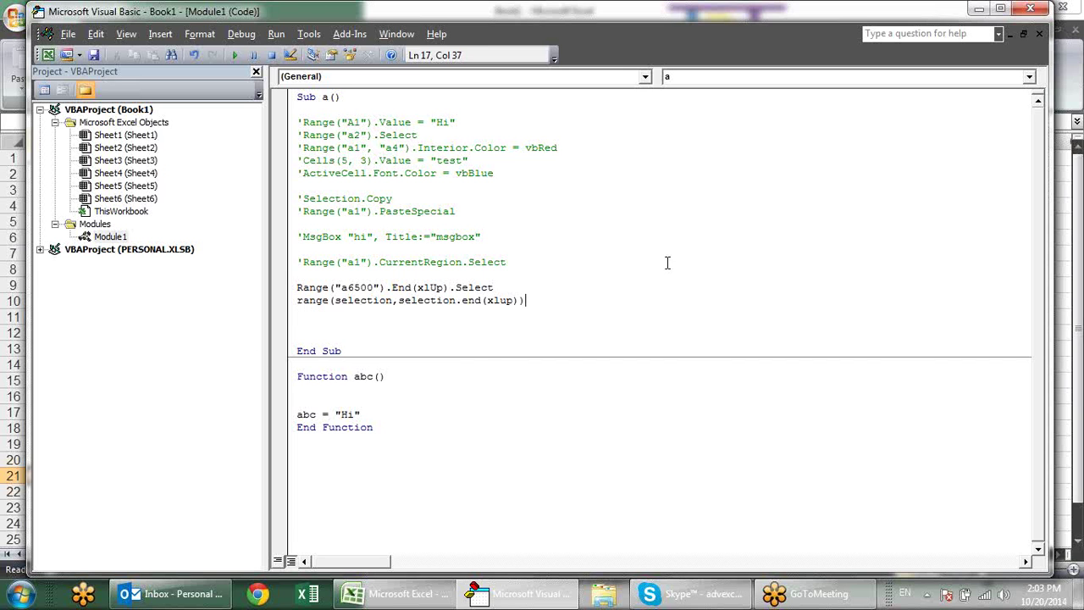
click(508, 300)
key(Right)
key(Right)
key(Right)
text(.sel)
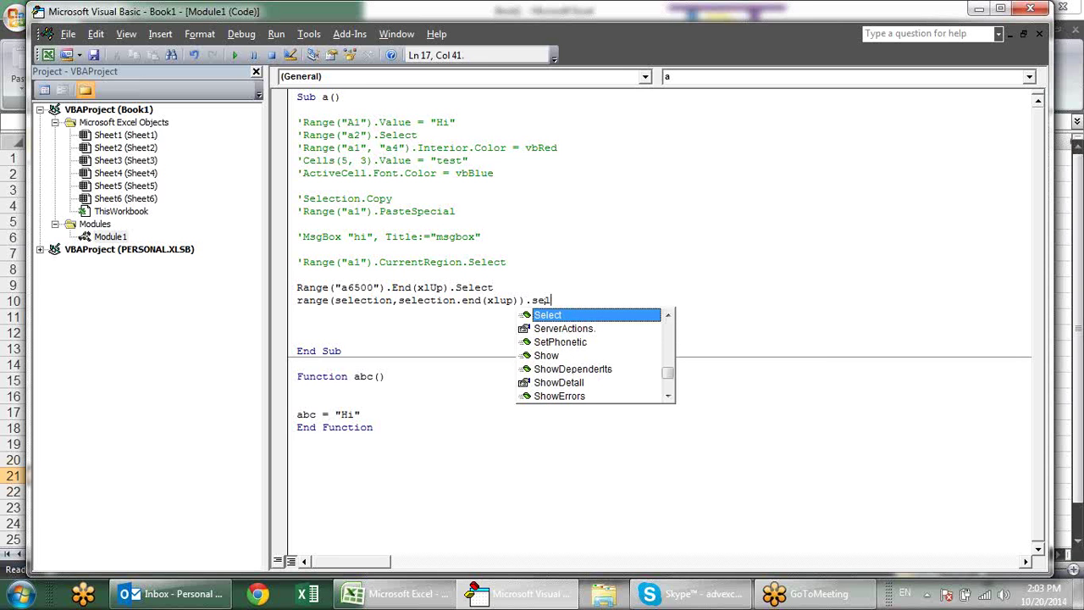
key(Escape)
key(Return)
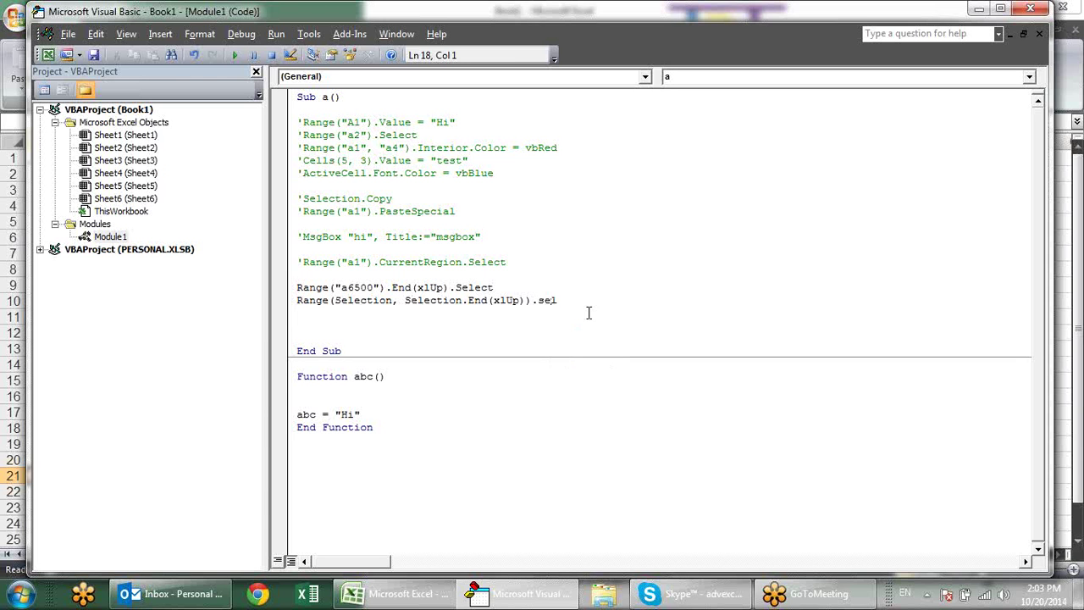
click(580, 300)
text(ect)
Place the caret in the new Range line and flip to the worksheet and back.
click(617, 328)
click(468, 300)
key(alt+F11)
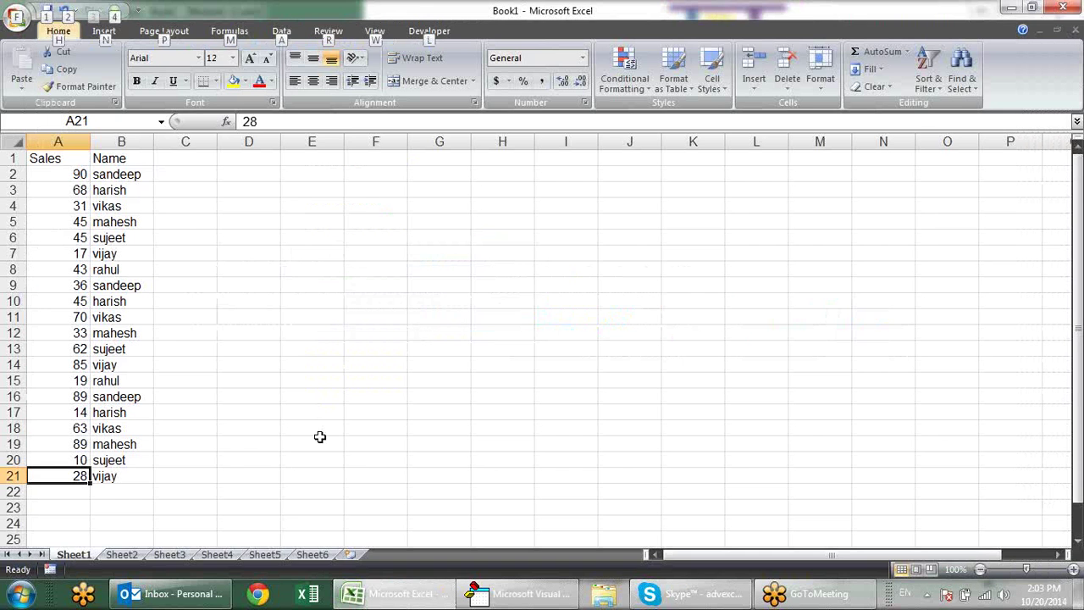
key(alt+F11)
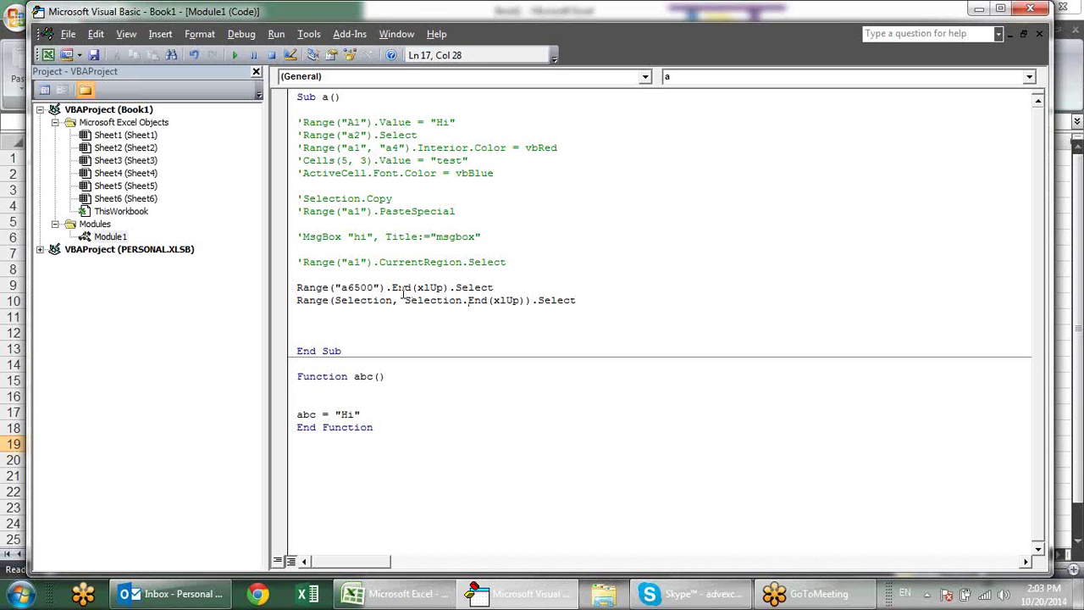
drag(394, 288, 452, 287)
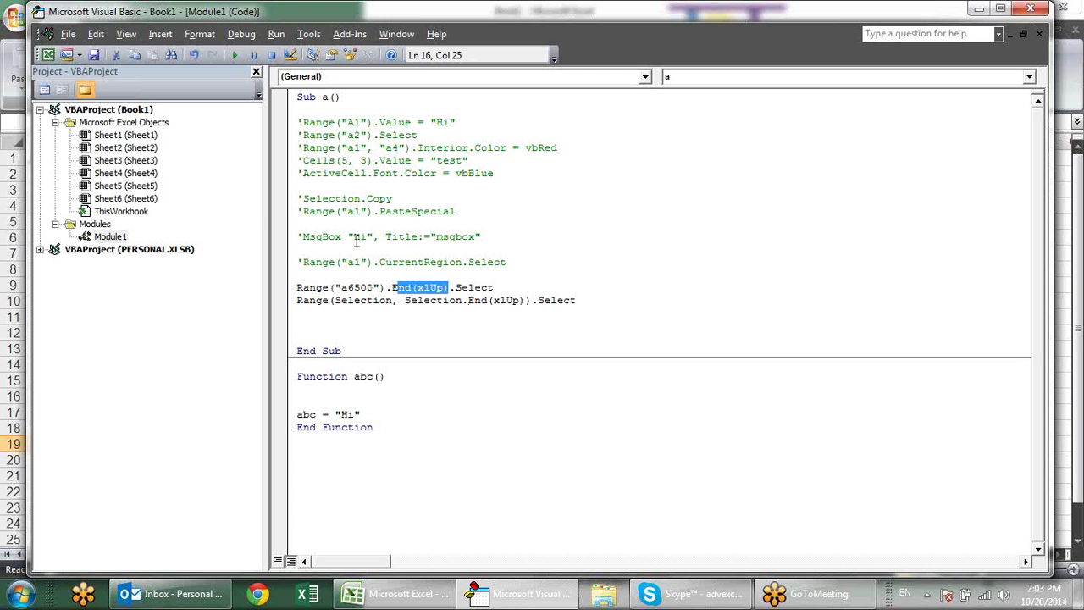
drag(372, 262, 303, 258)
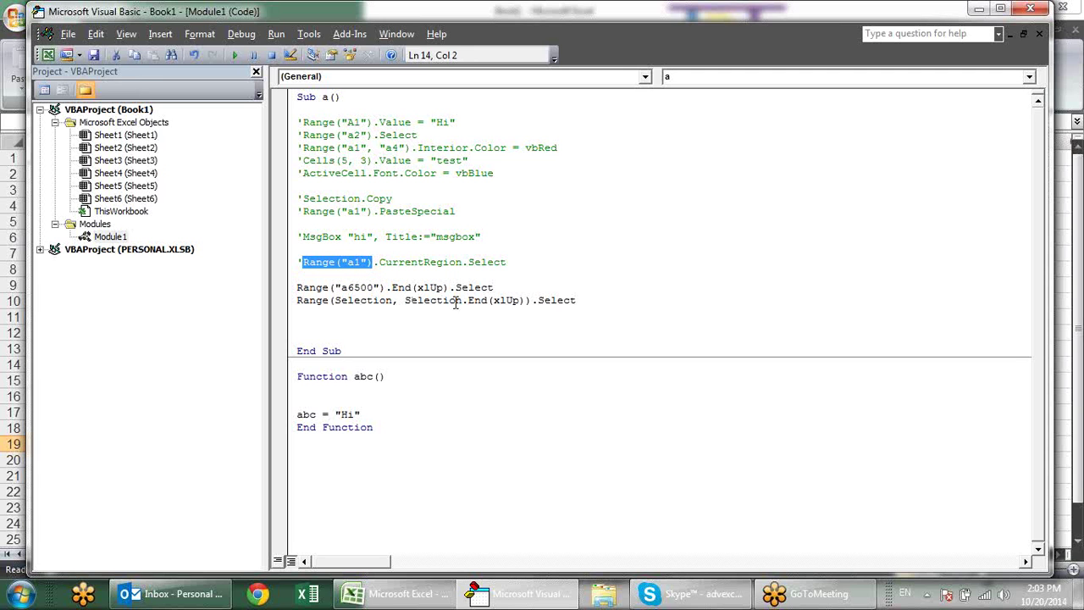
drag(448, 288, 298, 288)
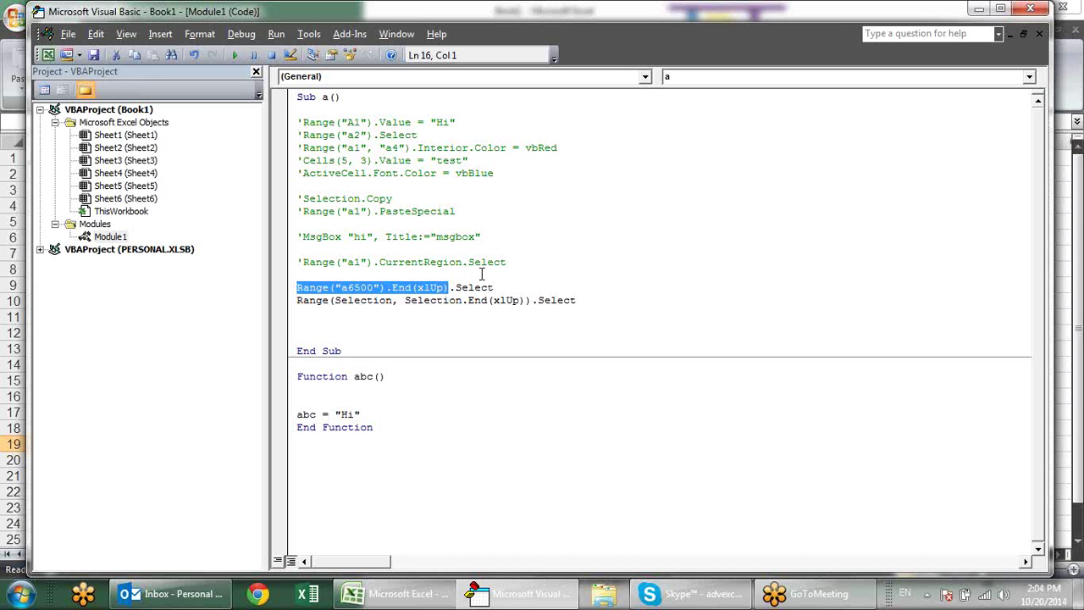
drag(406, 301, 525, 302)
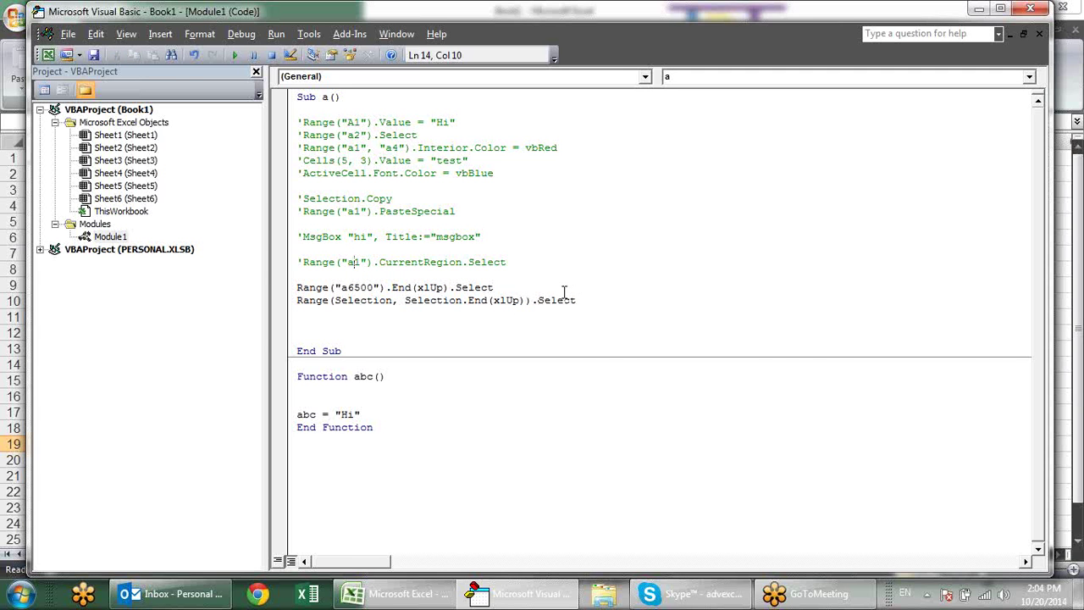
drag(526, 303, 406, 303)
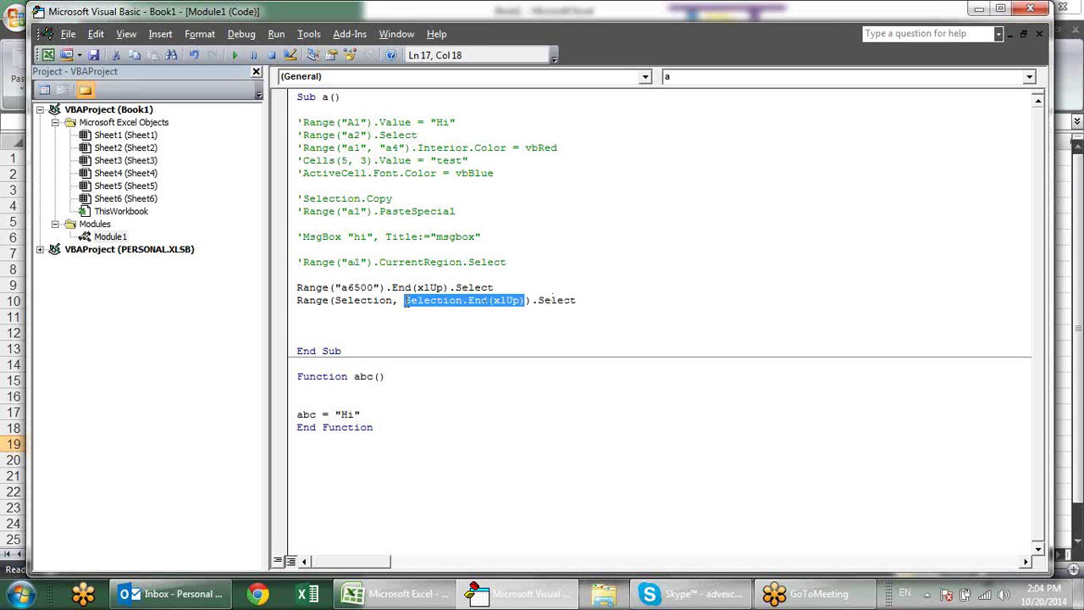
Point through the first line's parts: the a6500 reference, xlUp and .Select.
click(646, 298)
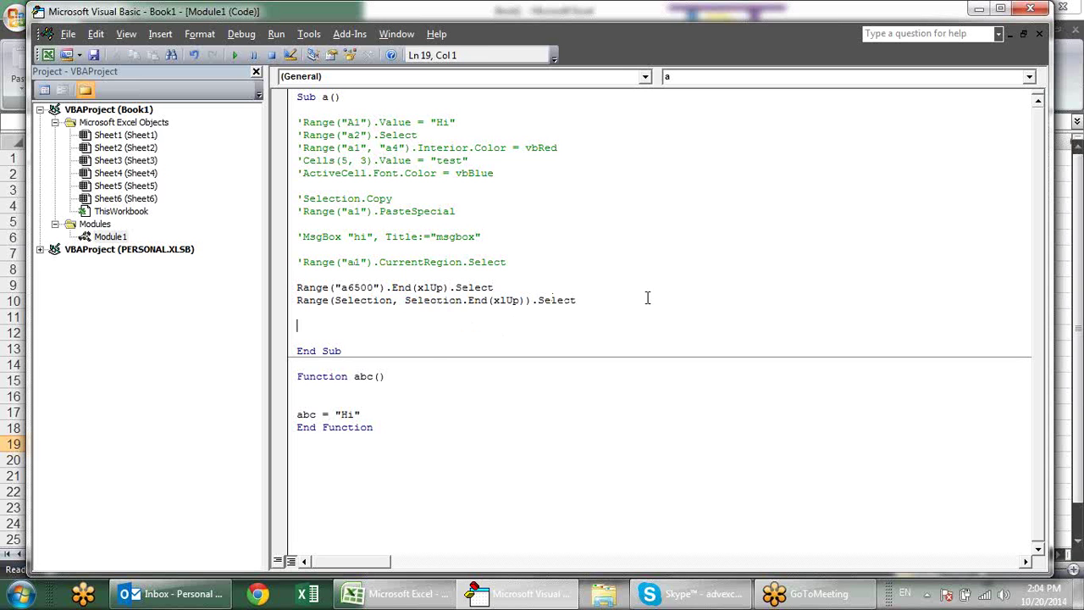
click(525, 298)
click(372, 302)
click(355, 287)
click(432, 288)
click(360, 288)
click(468, 280)
click(470, 286)
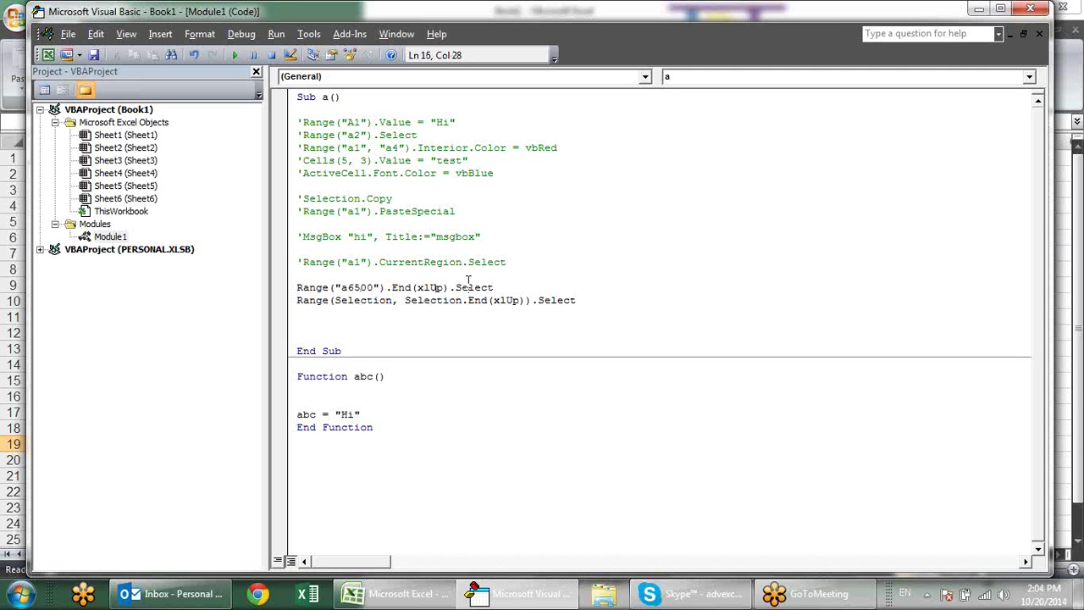
Highlight Selection and the Selection.End(xlUp) argument on the second line.
click(390, 302)
drag(391, 302, 341, 300)
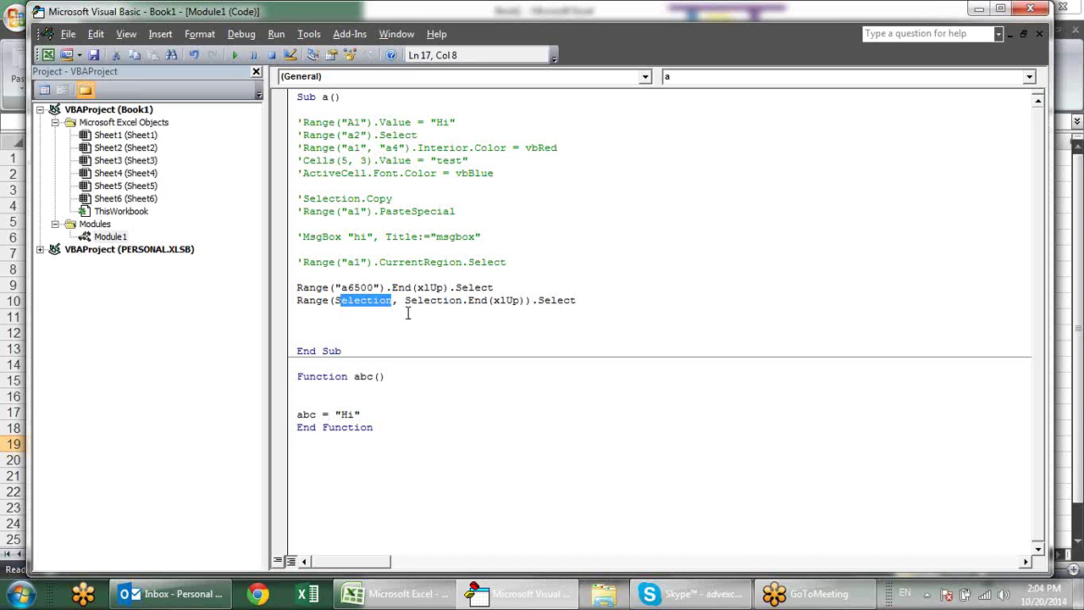
click(410, 312)
click(379, 301)
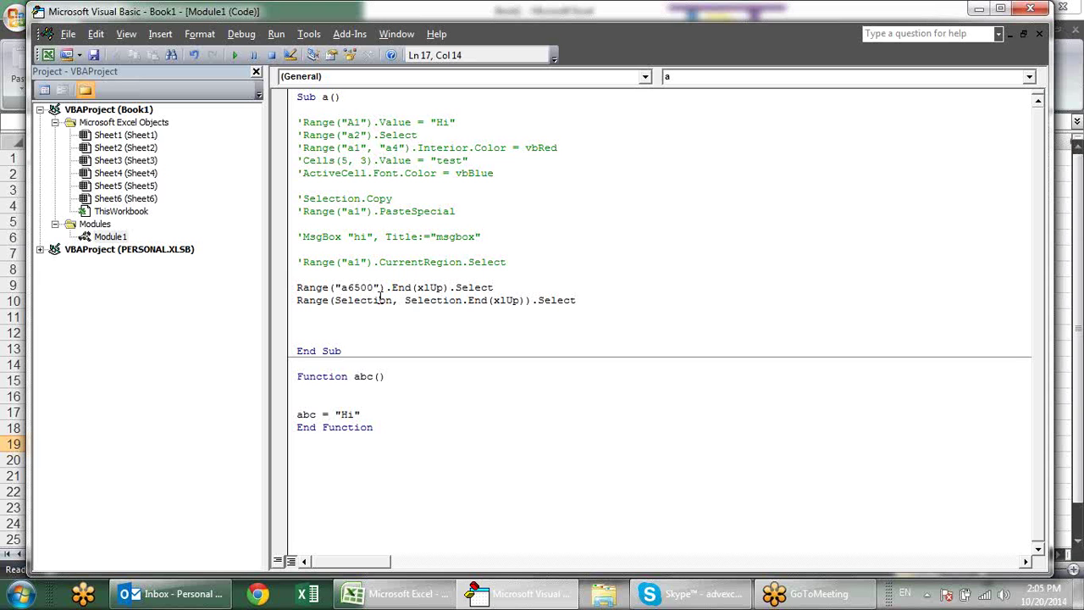
click(428, 302)
click(468, 302)
click(488, 303)
drag(525, 302, 405, 301)
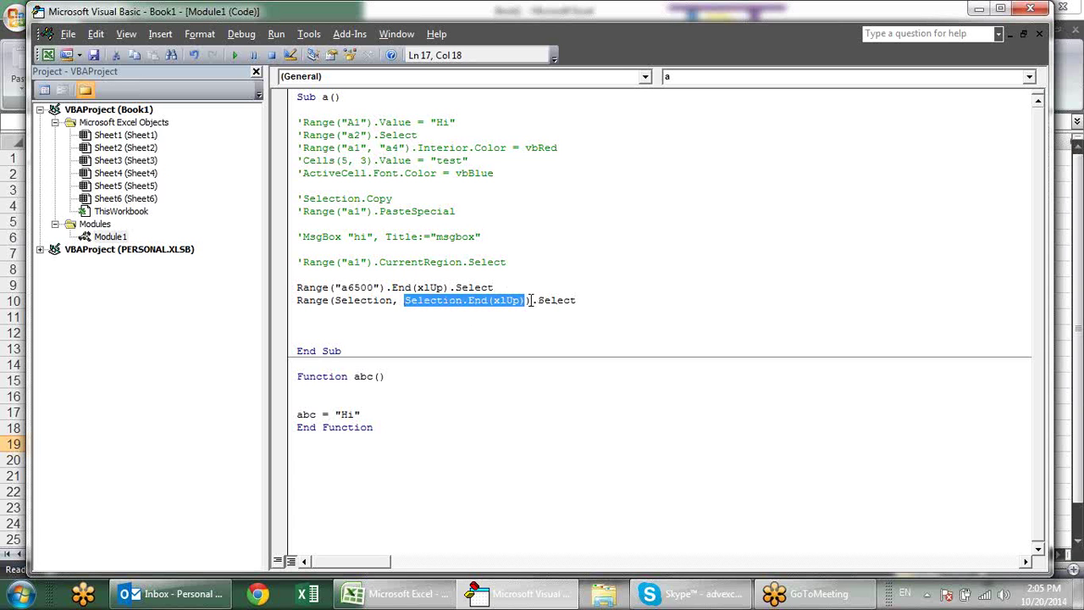
click(310, 303)
click(550, 301)
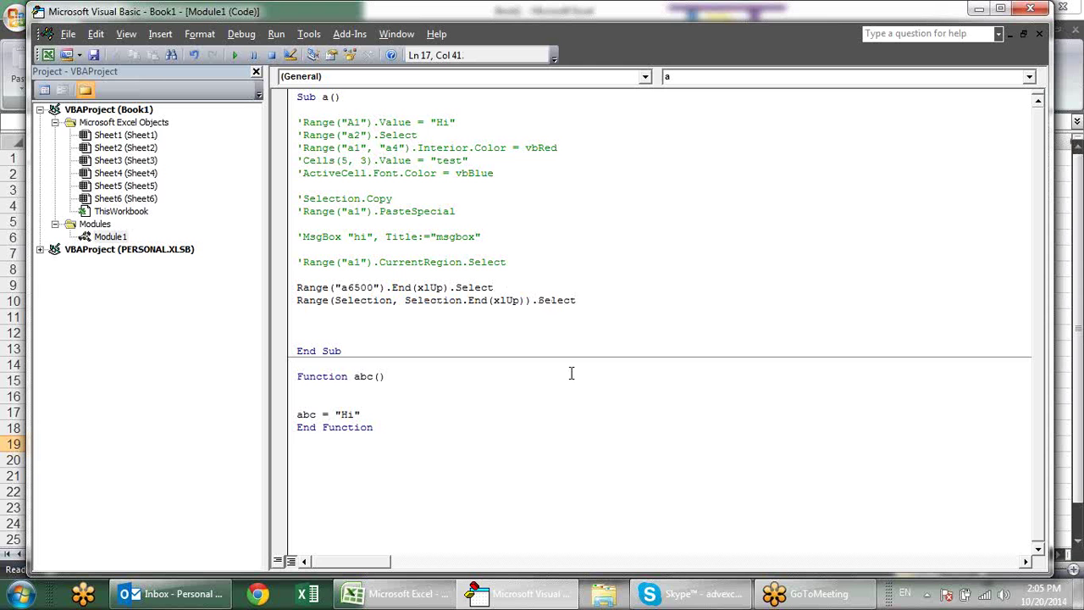
Run macro a, confirm it selects Sales column A1:A21, and return to the code.
key(alt+F11)
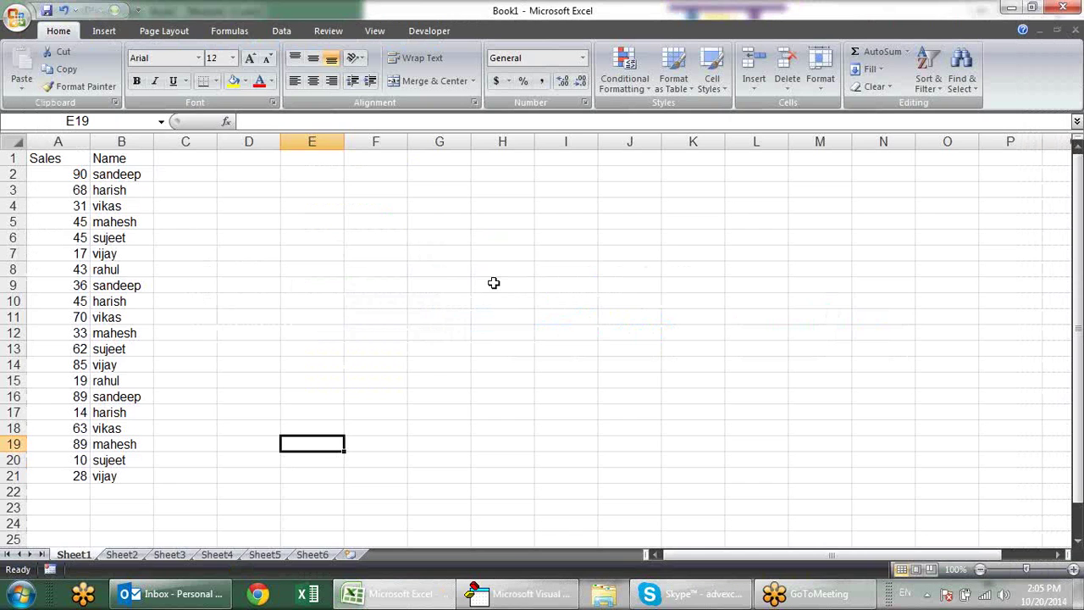
key(alt+F11)
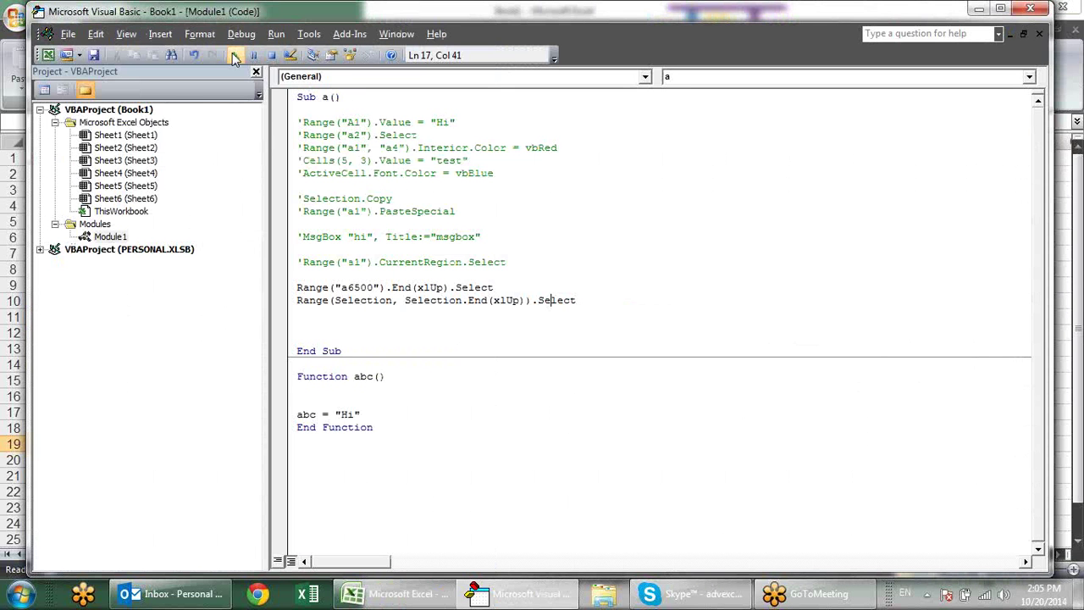
click(234, 54)
key(alt+F11)
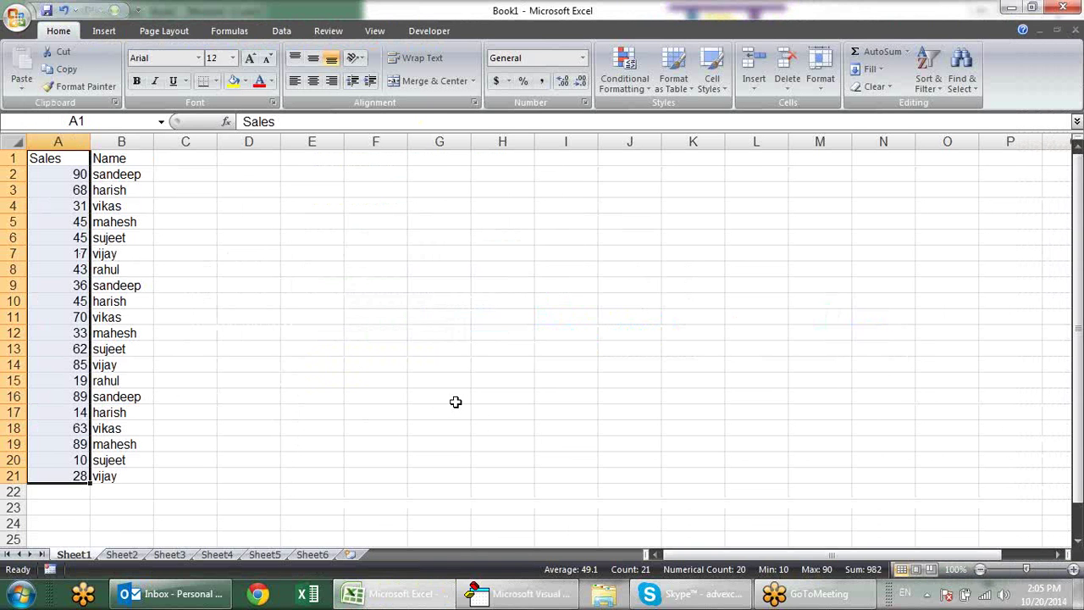
key(alt+F11)
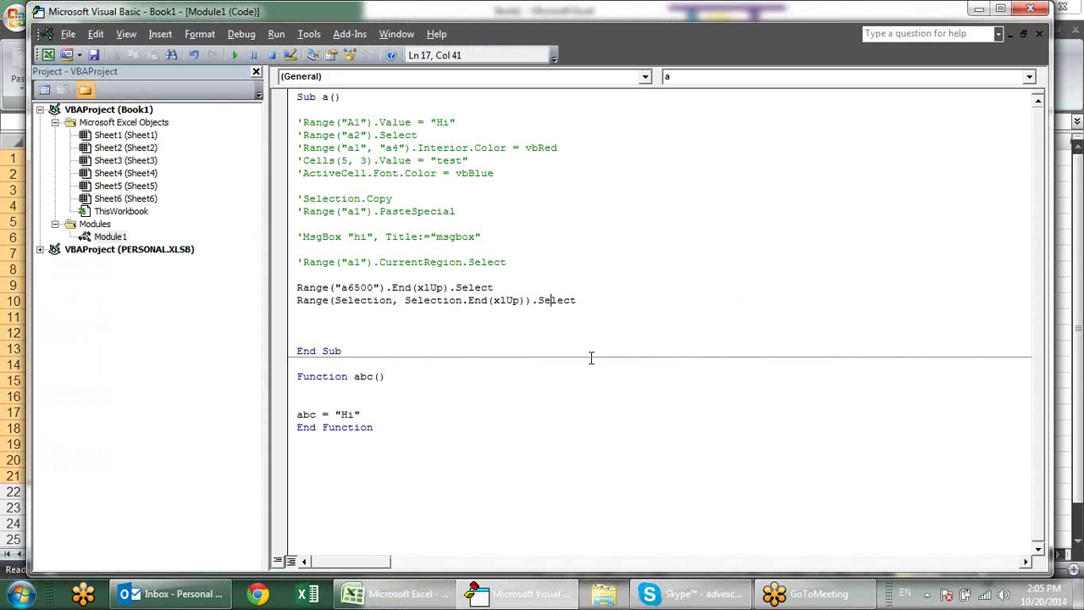
Add the line Range(Selection, Selection.End(xlToRight)).Select to Sub a and run the macro to select A1:B21.
key(Return)
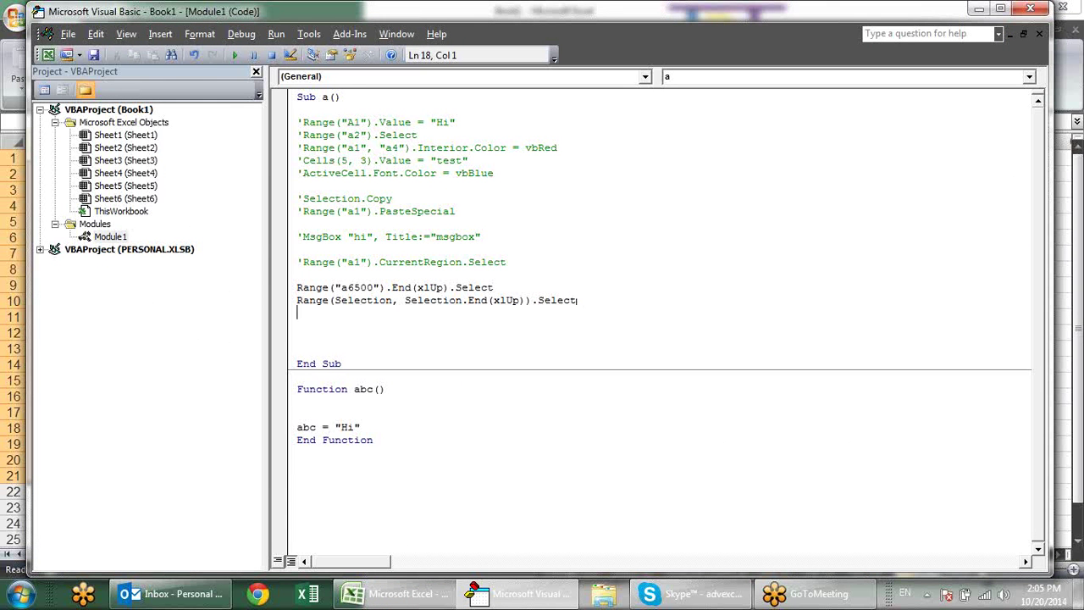
text(range)
text((selecti)
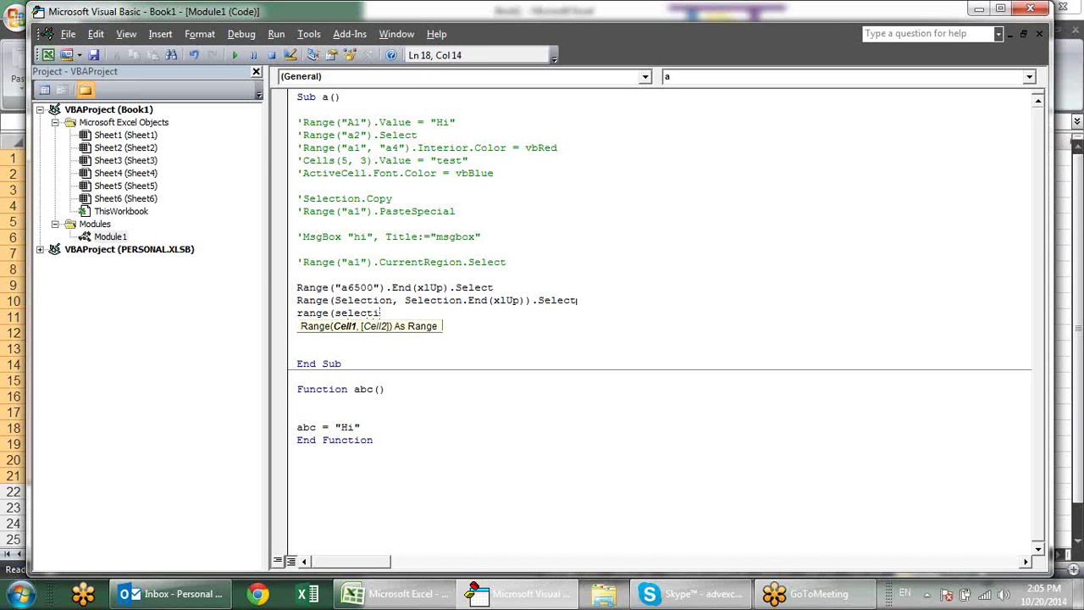
text(on,se)
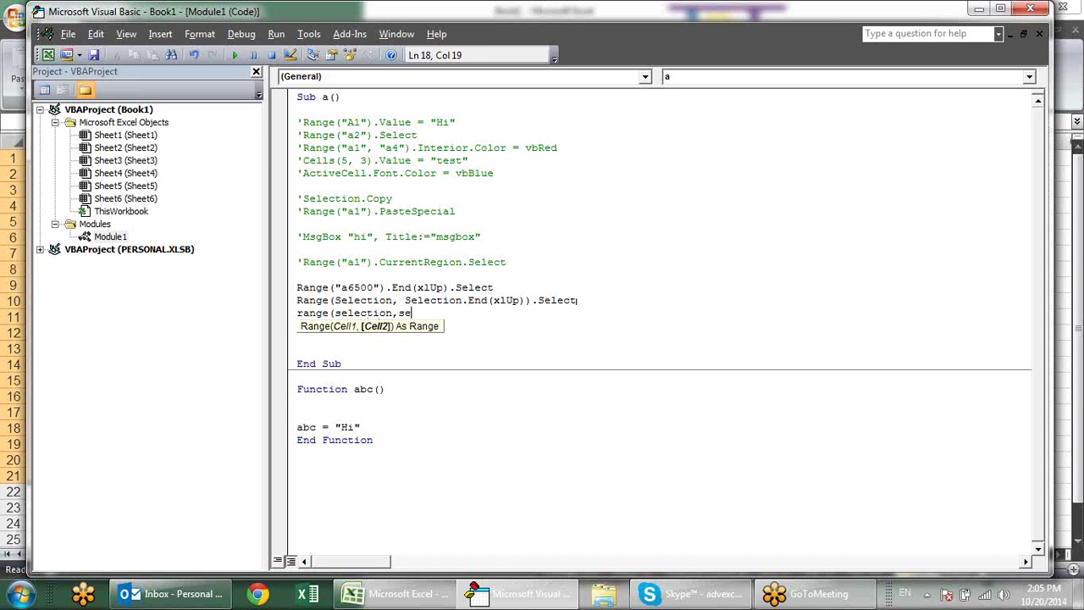
text(lection)
text(.)
key(BackSpace)
text(.end)
text((xl)
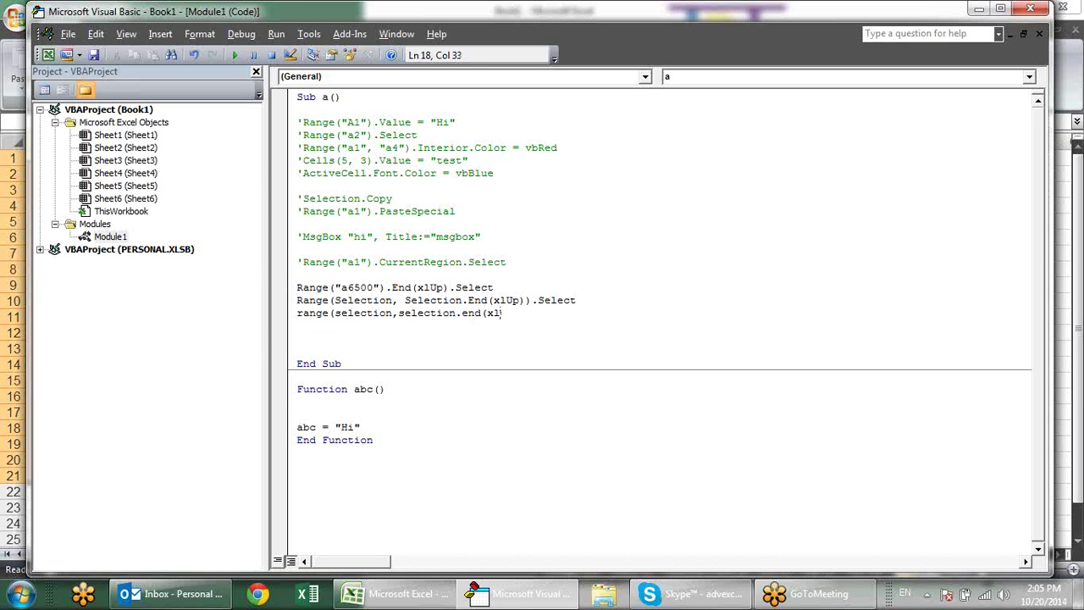
text(toright)
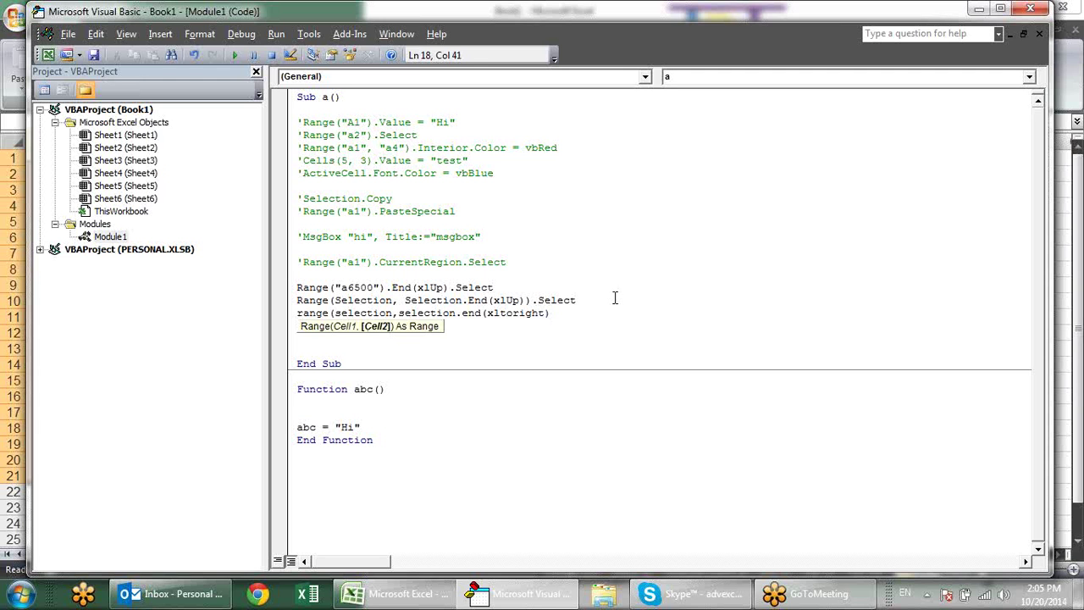
text().s)
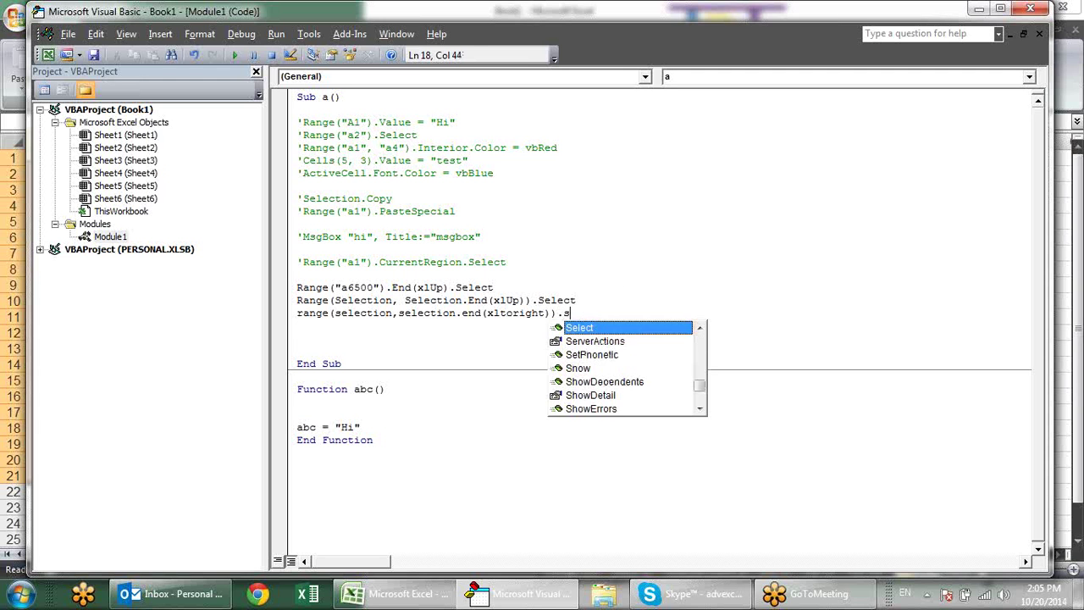
text(ele)
key(Tab)
key(Return)
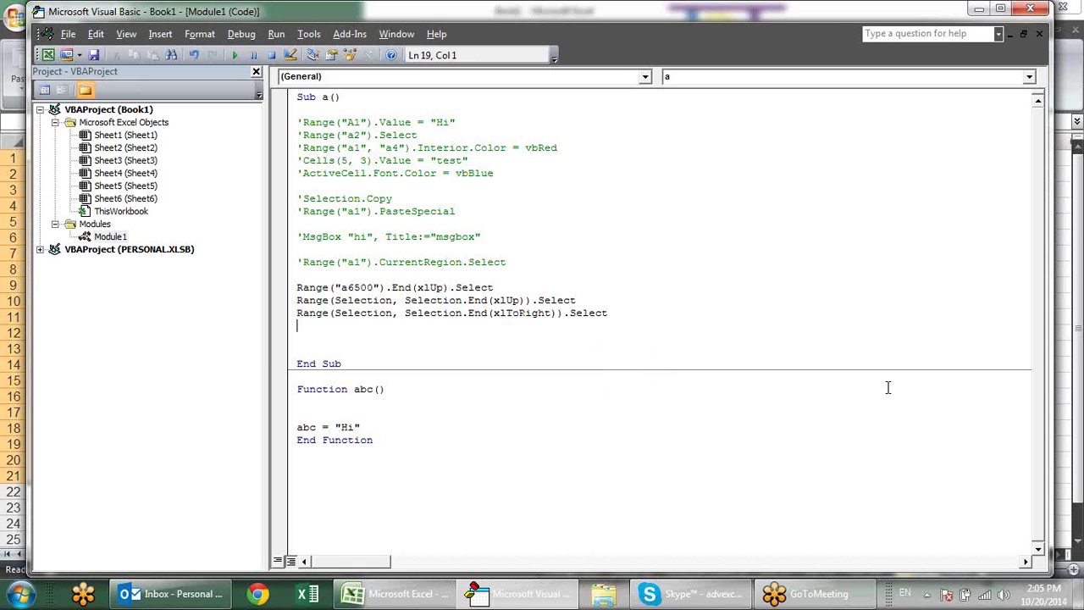
click(229, 56)
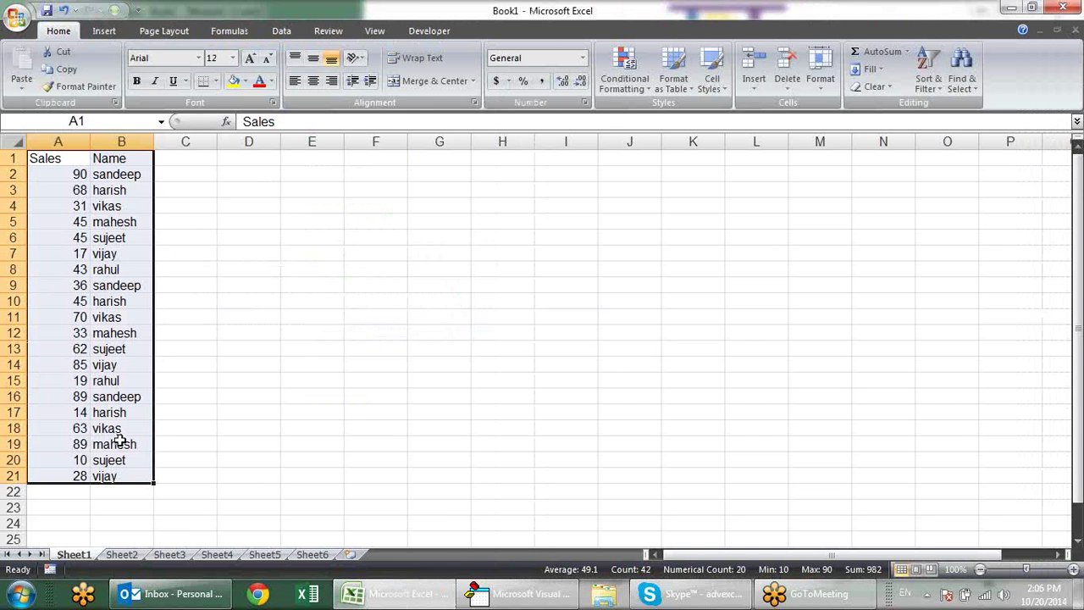
Switch back to the VBA editor and highlight the three Range selection lines to review them.
key(alt+F11)
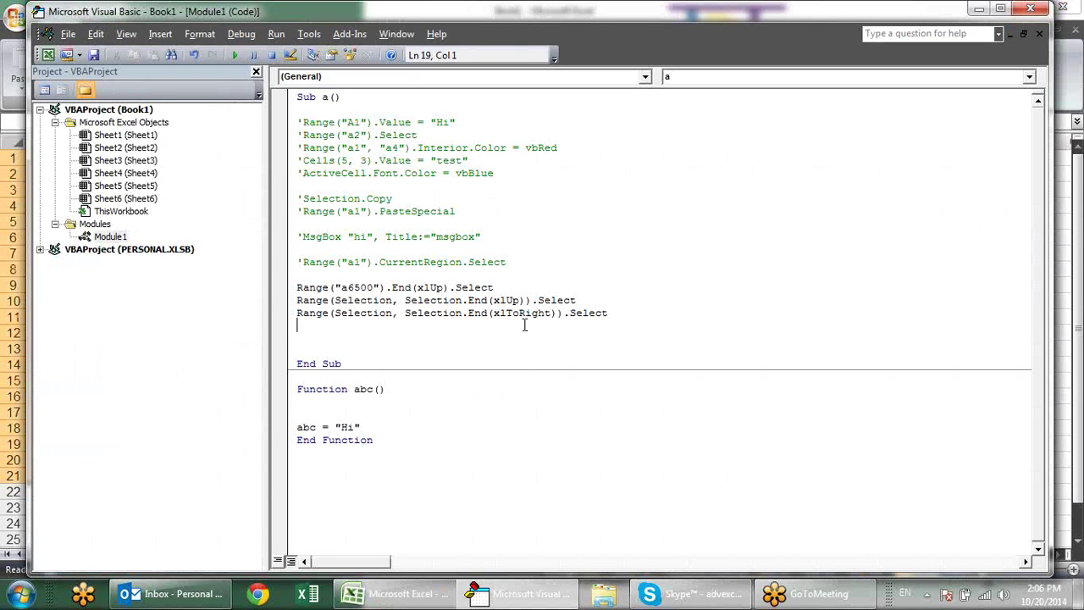
click(635, 315)
drag(298, 287, 633, 316)
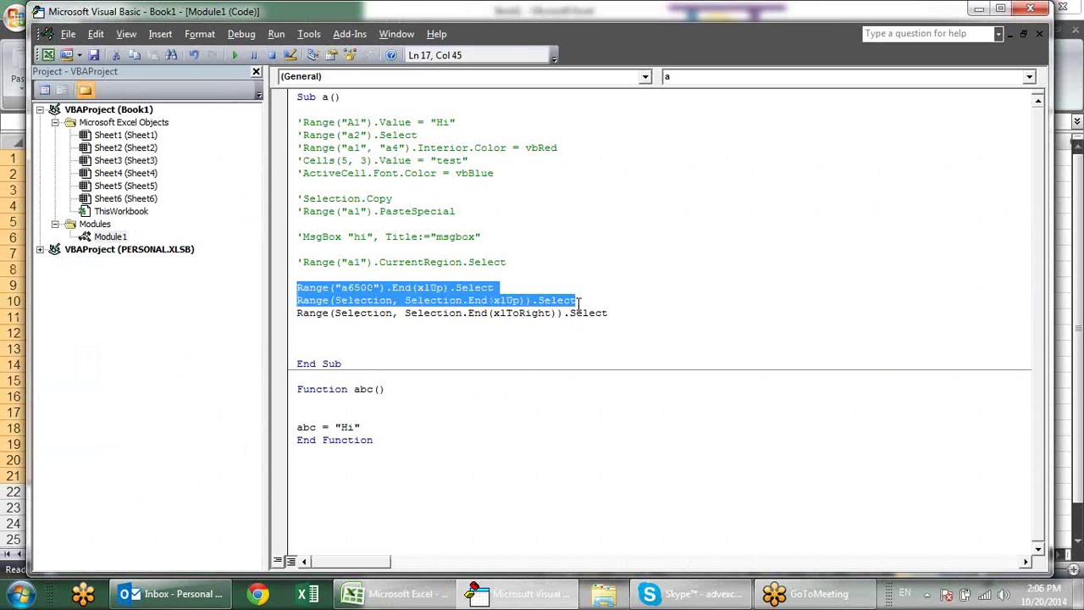
click(635, 318)
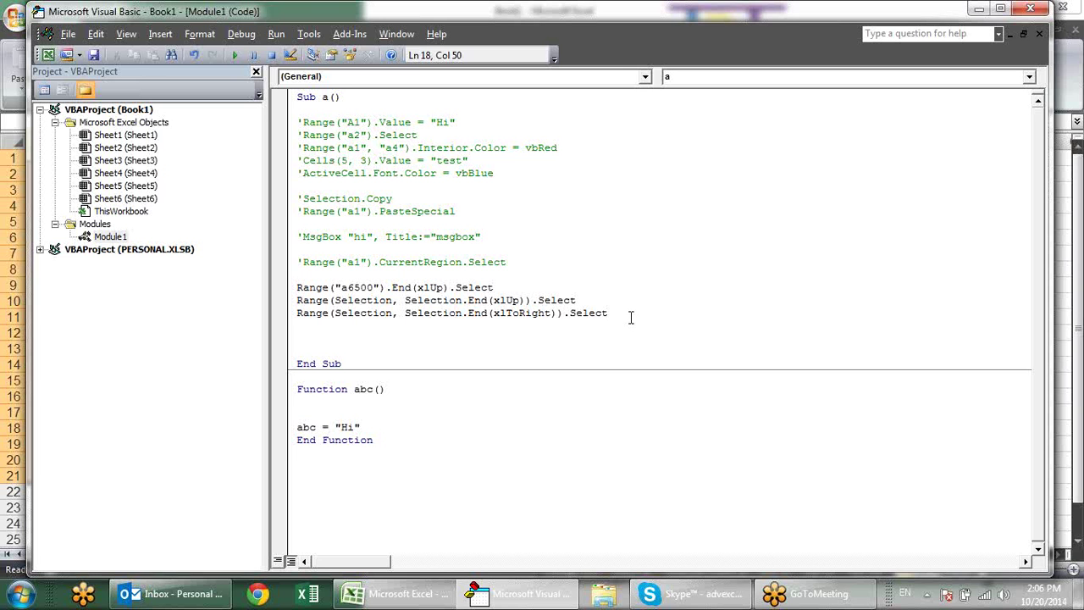
Add a blank line under the range code and retype select at the end of the a6500 line.
key(Return)
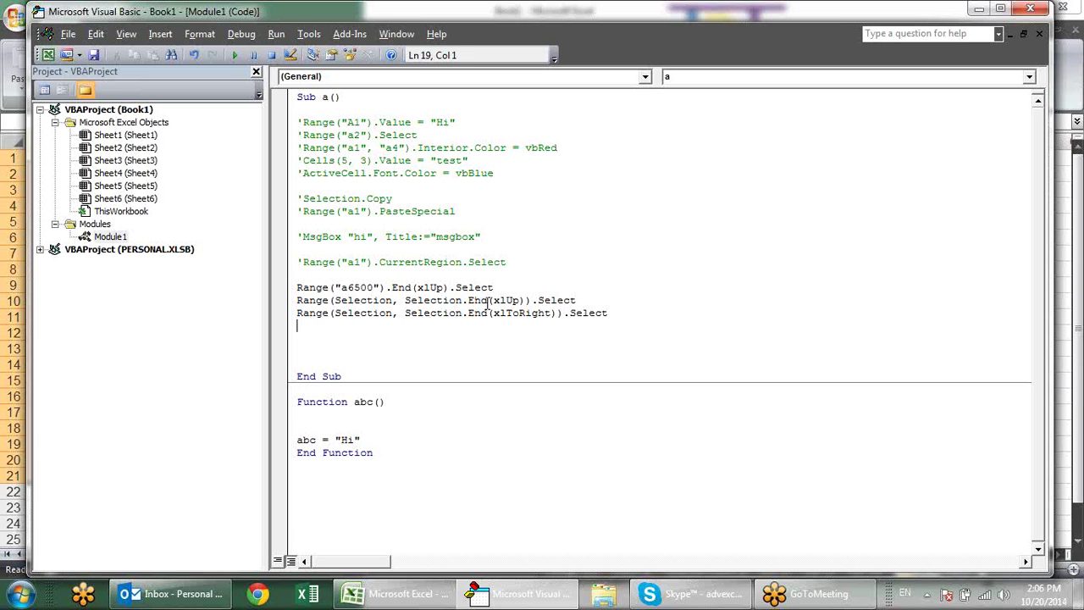
click(419, 289)
key(Down)
drag(496, 288, 455, 286)
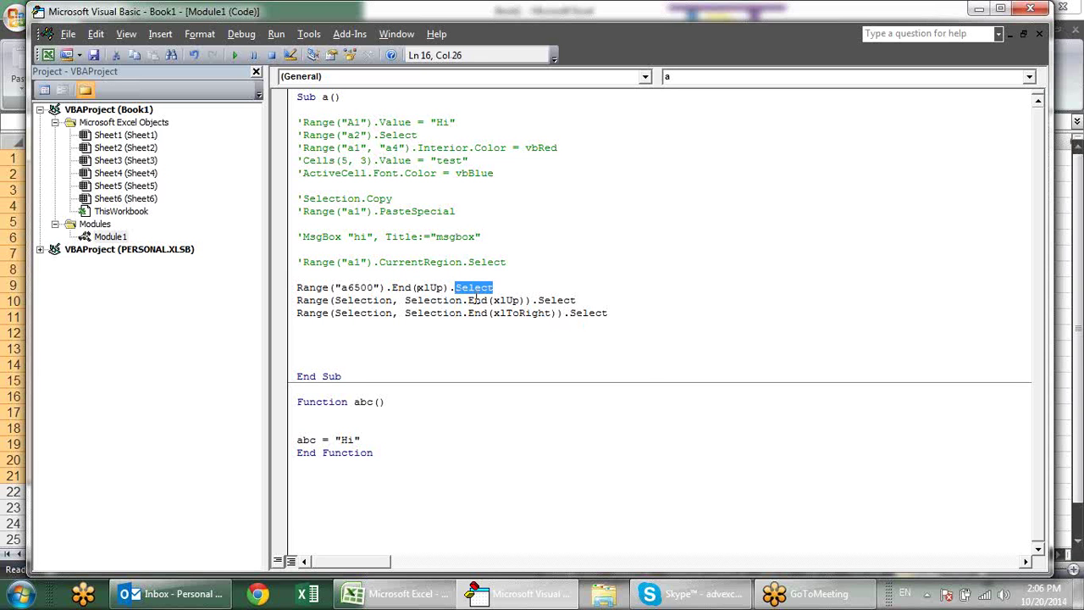
key(BackSpace)
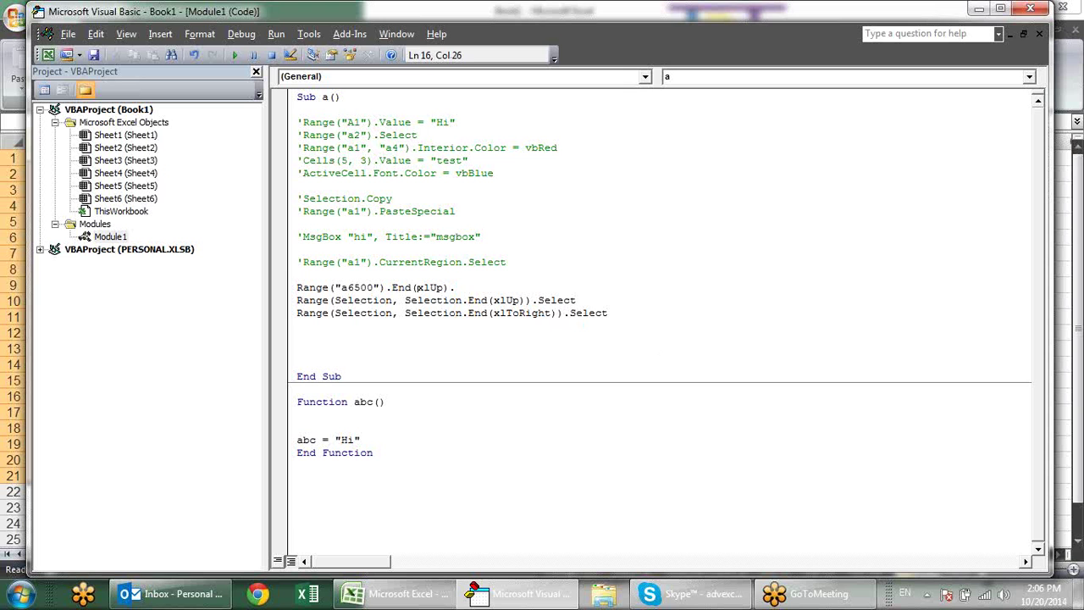
text(value)
text(=)
key(BackSpace)
key(BackSpace)
key(BackSpace)
key(BackSpace)
key(BackSpace)
key(BackSpace)
text(s)
text(elect)
Replace Selection.End(xlToRight) with "a2" on the last Range line.
click(493, 313)
click(406, 314)
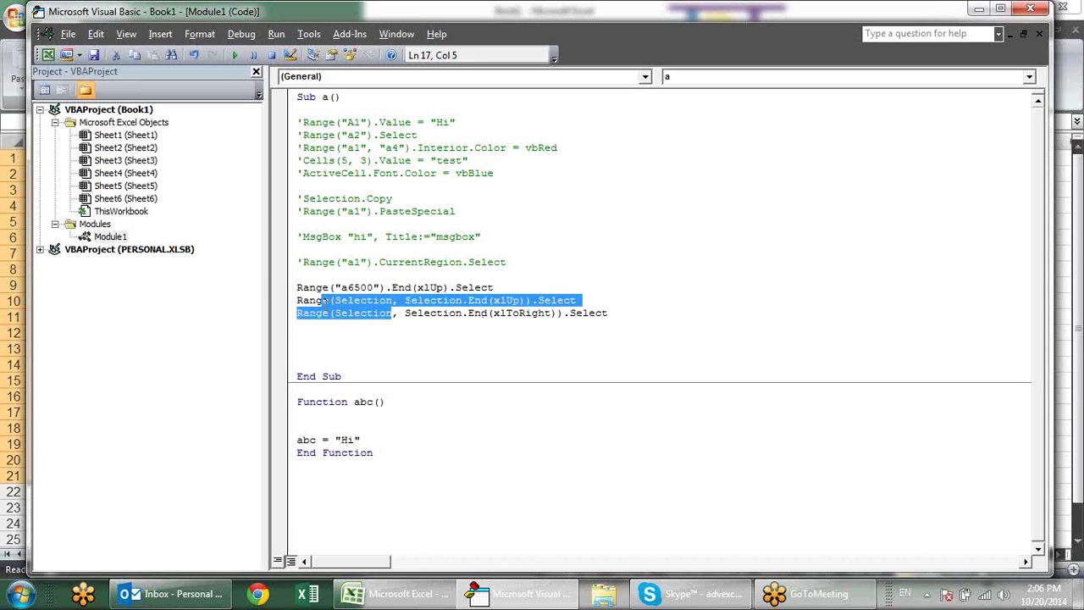
drag(393, 314, 330, 314)
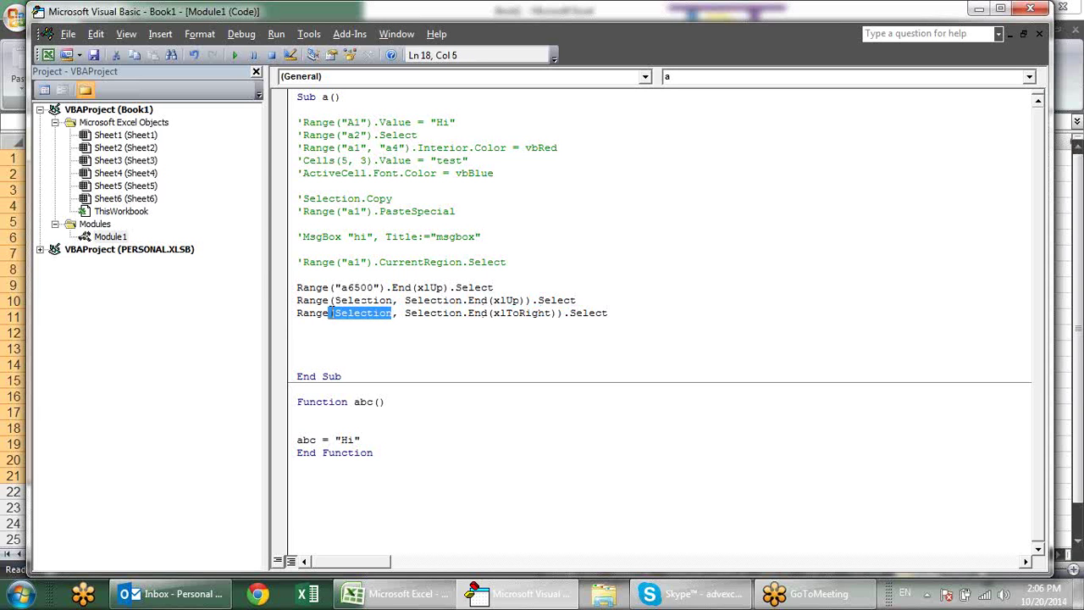
click(423, 313)
mouse_move(405, 314)
mouse_down()
mouse_move(411, 326)
mouse_move(558, 313)
mouse_up()
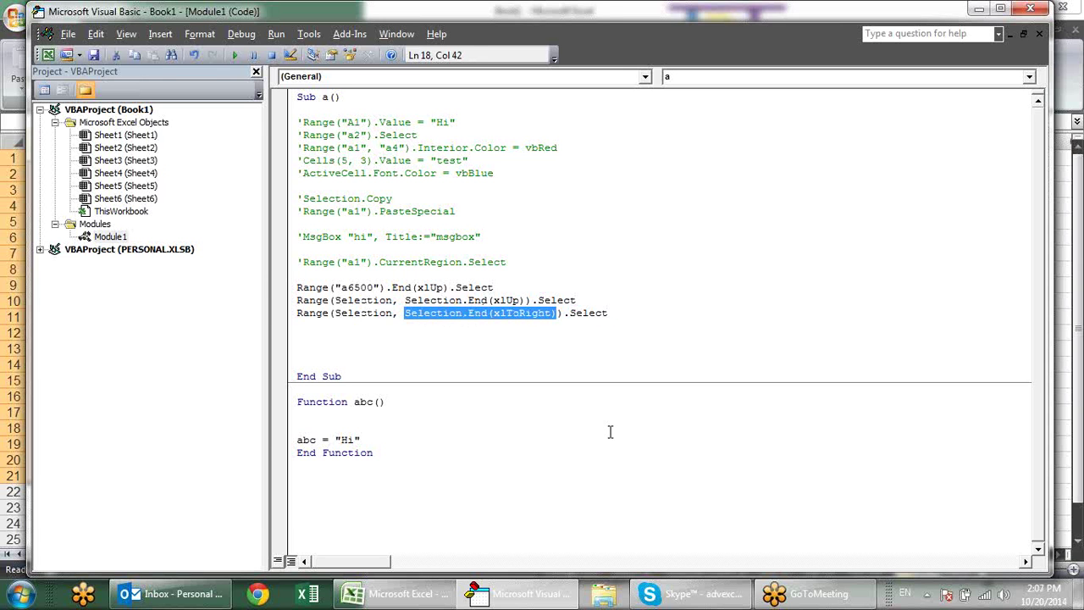
text("a2)
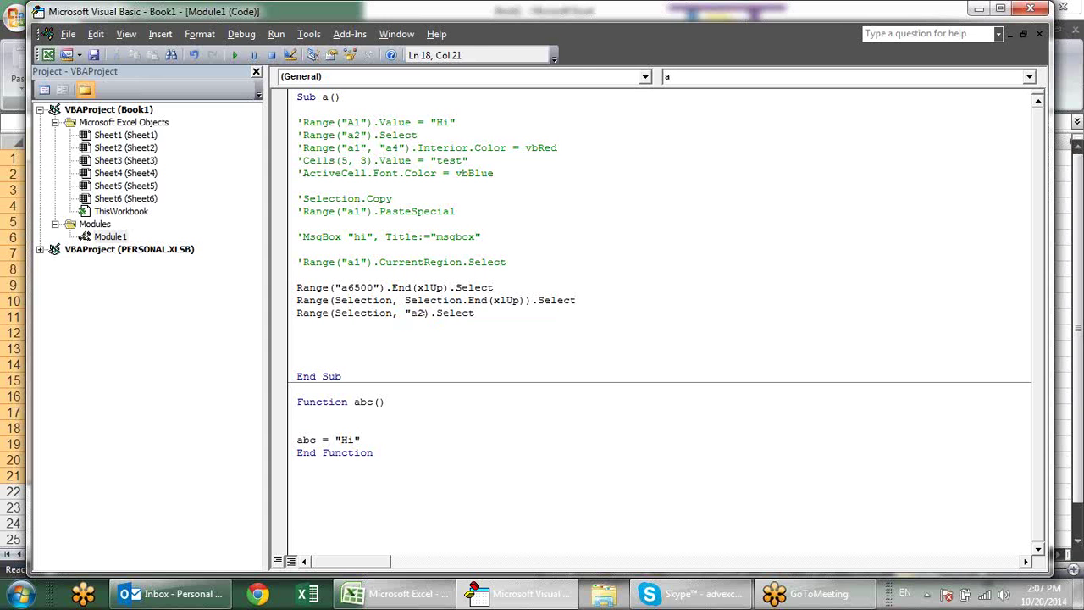
text(")
key(alt+F11)
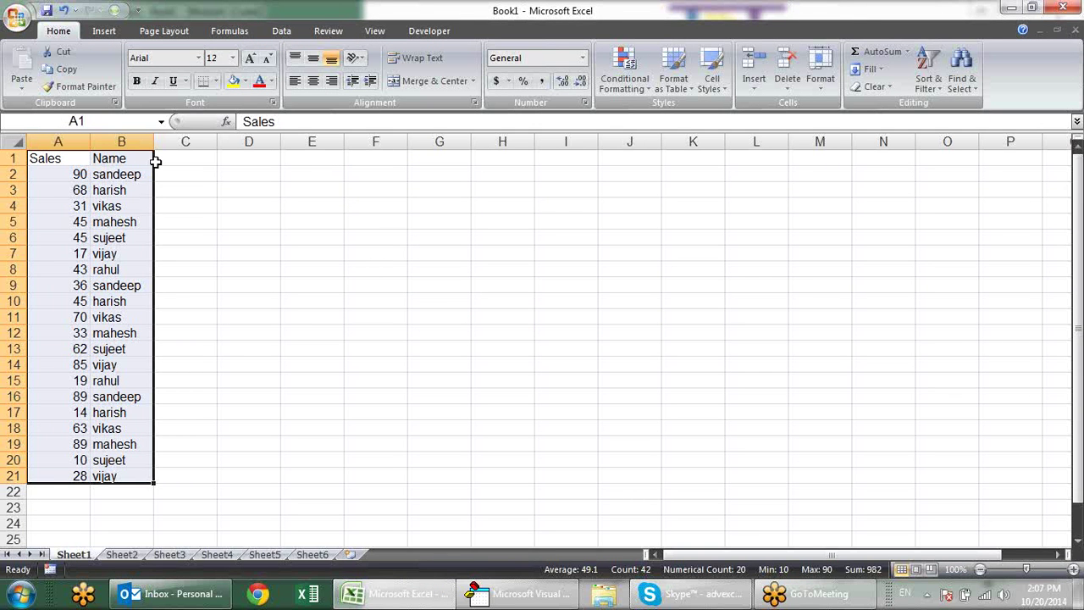
Replace Selection.End(xlUp) with "a2" on the middle Range line.
key(alt+F11)
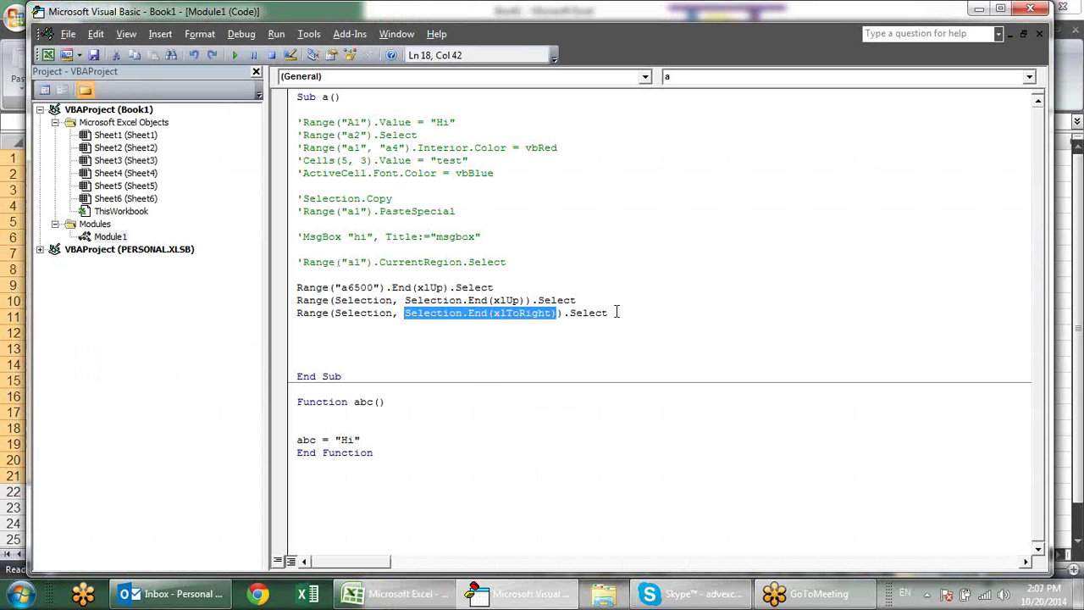
click(617, 312)
click(526, 299)
drag(526, 300, 406, 302)
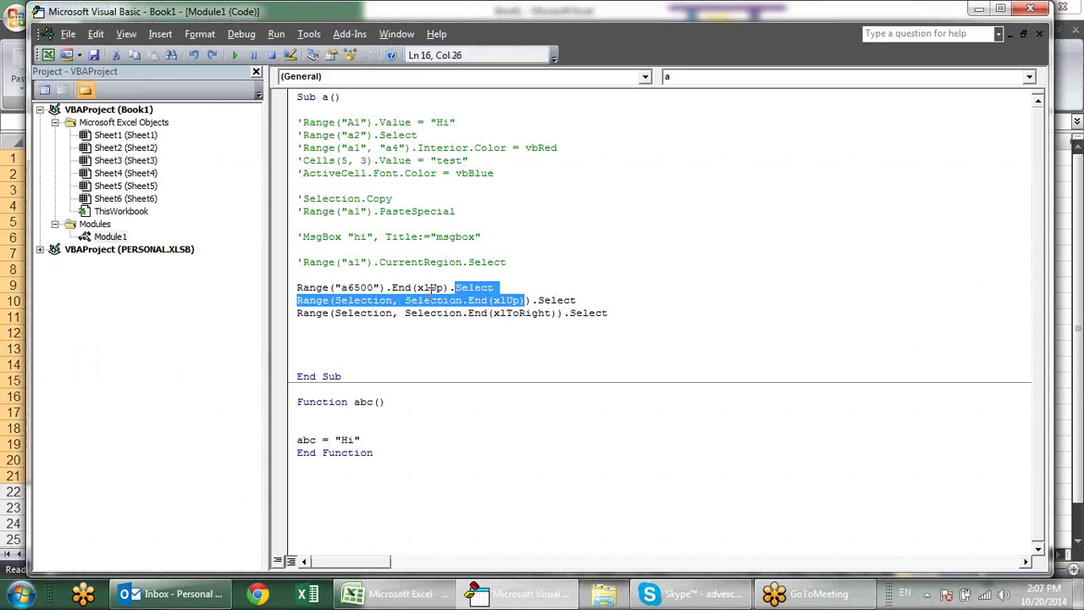
text("a)
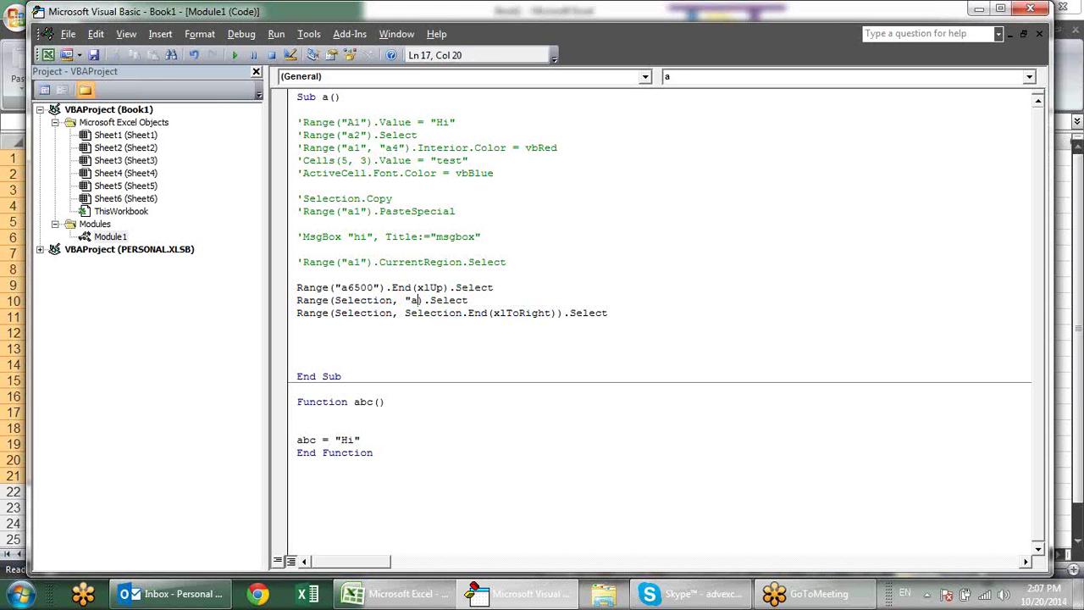
text(2")
click(428, 290)
double_click(427, 290)
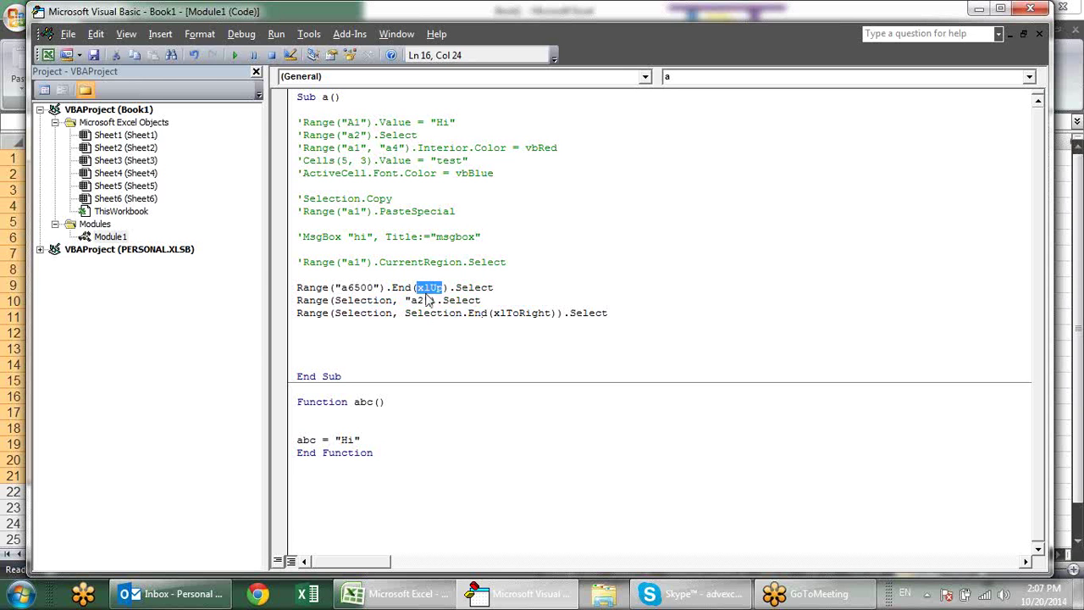
On the worksheet, select the Sales and Name data rows below the headers to compare.
key(alt+F11)
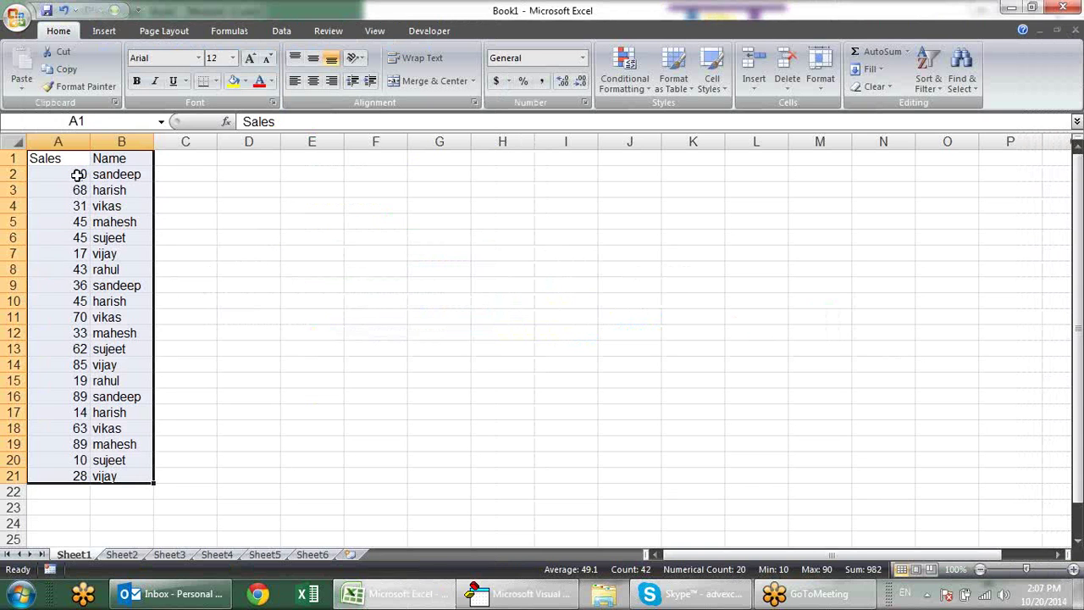
mouse_move(81, 174)
mouse_down()
mouse_move(108, 193)
mouse_move(139, 477)
mouse_up()
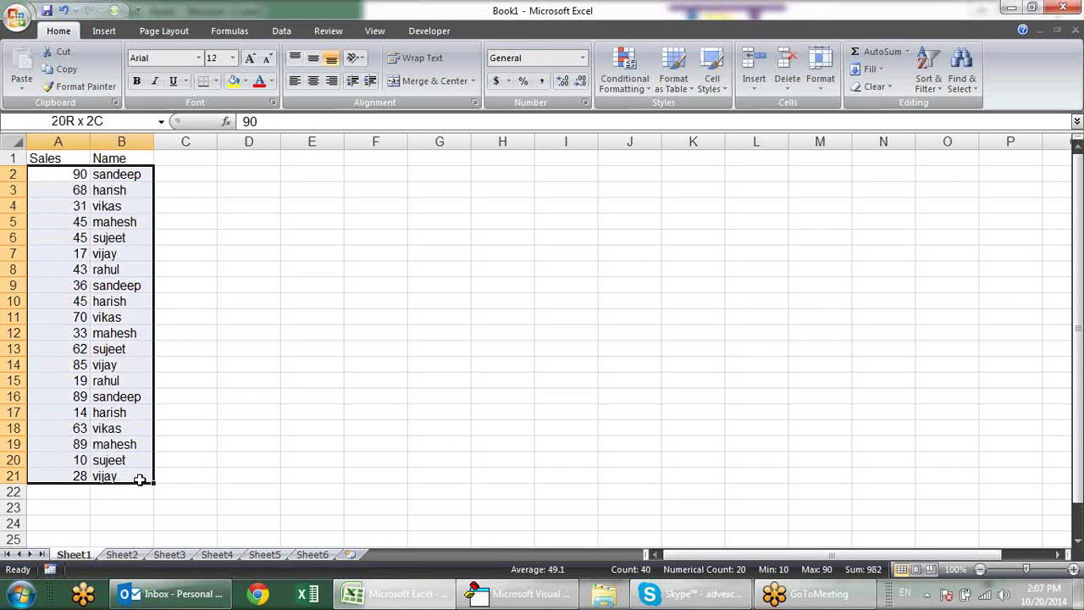
click(144, 157)
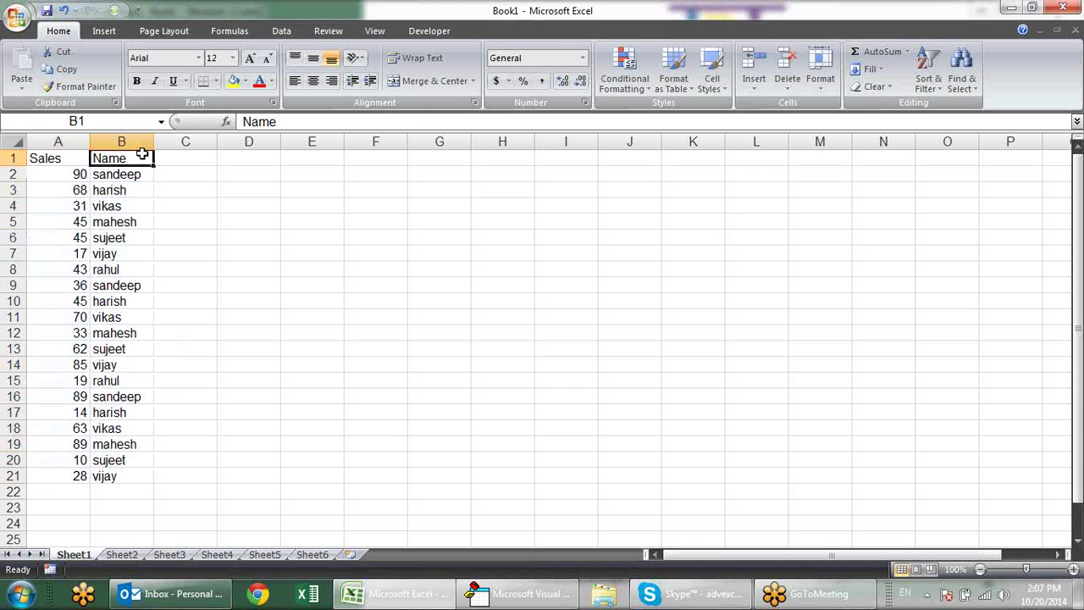
click(69, 160)
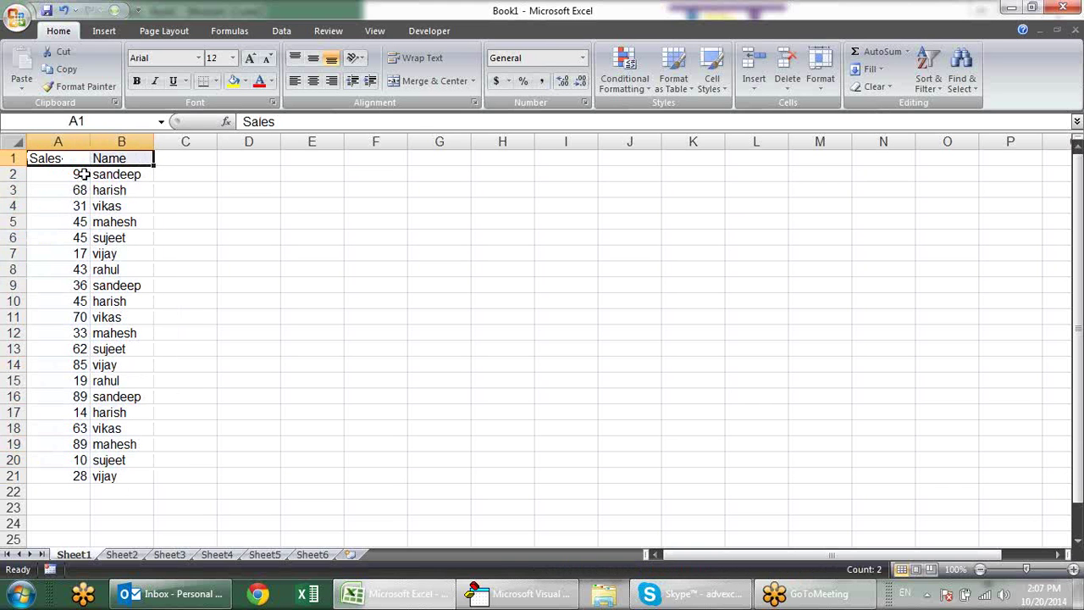
mouse_move(83, 174)
mouse_down()
mouse_move(126, 431)
mouse_move(119, 476)
mouse_up()
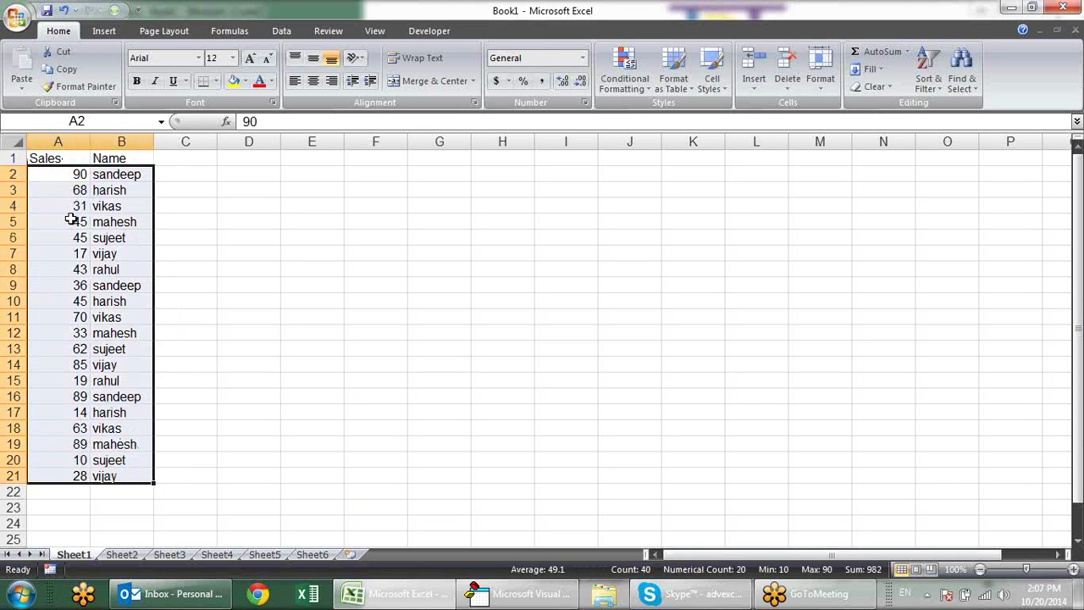
click(68, 159)
Run the macro and check that it selects A2:B21 on the worksheet.
key(alt+F11)
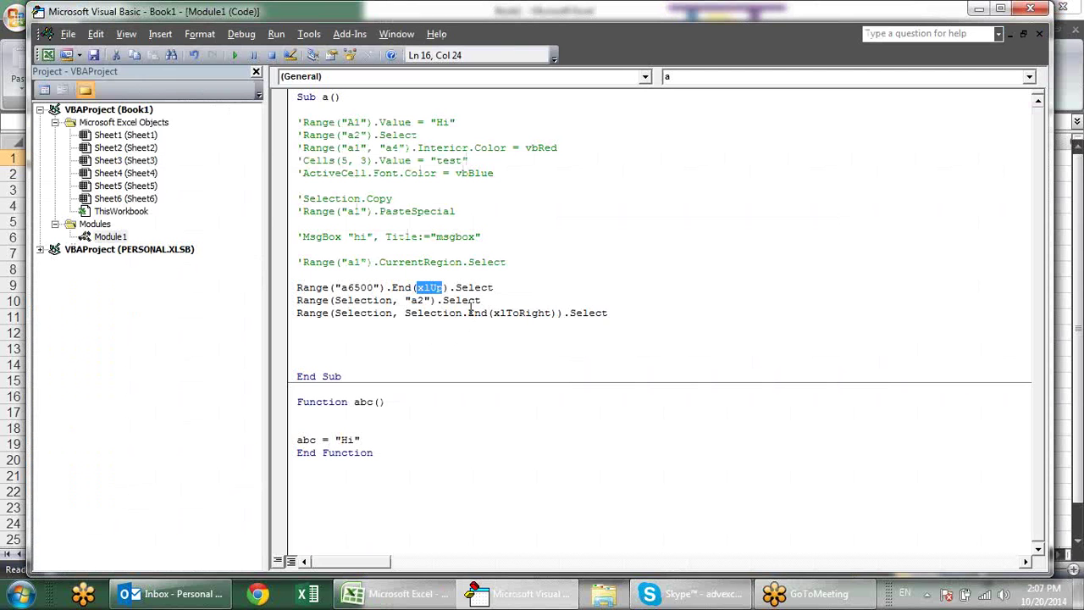
click(432, 300)
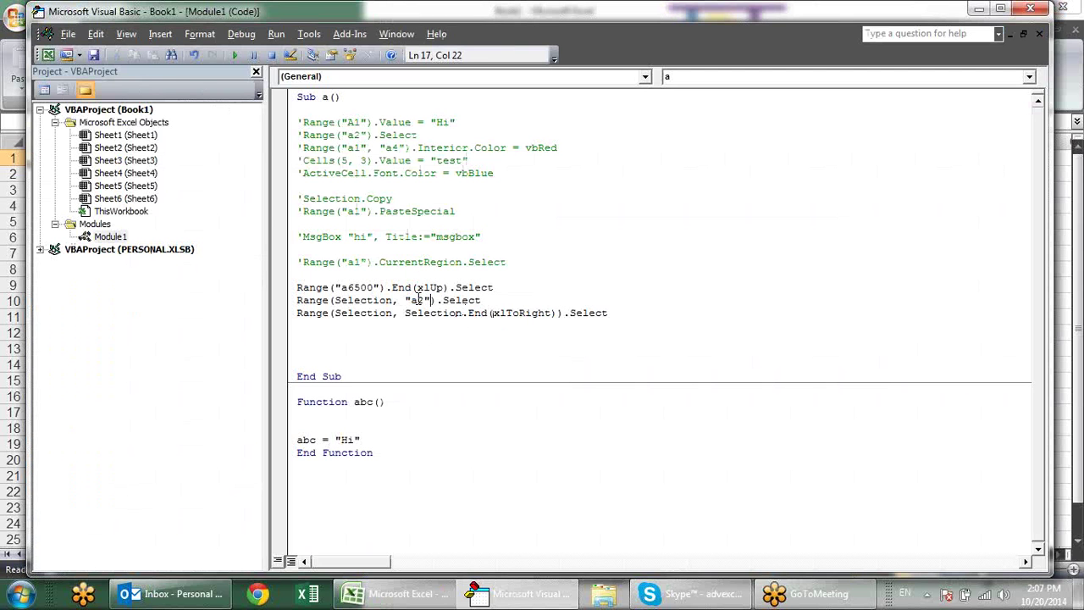
click(234, 55)
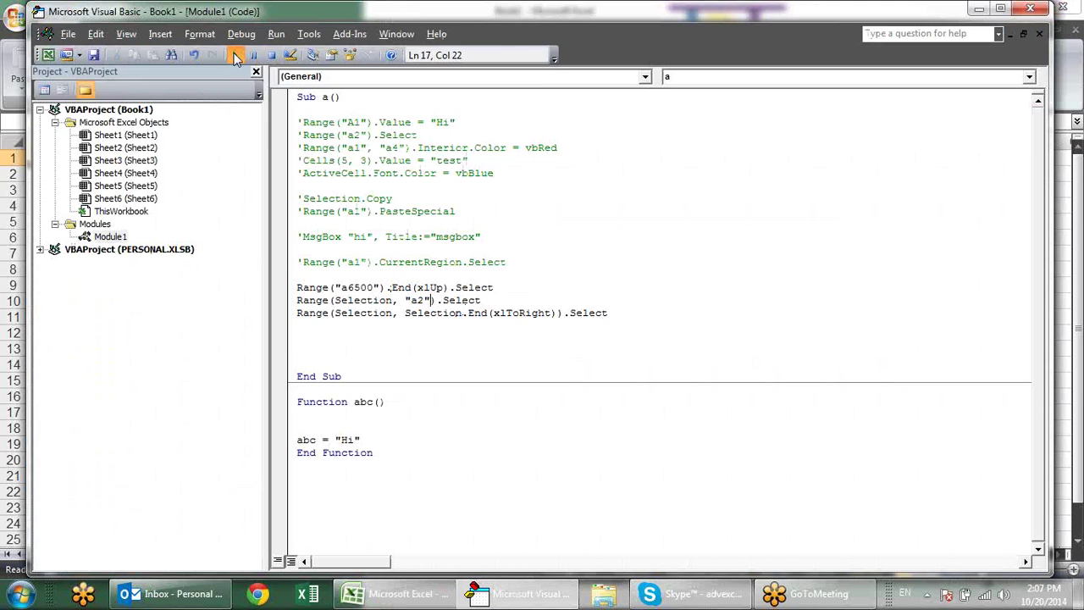
key(alt+F11)
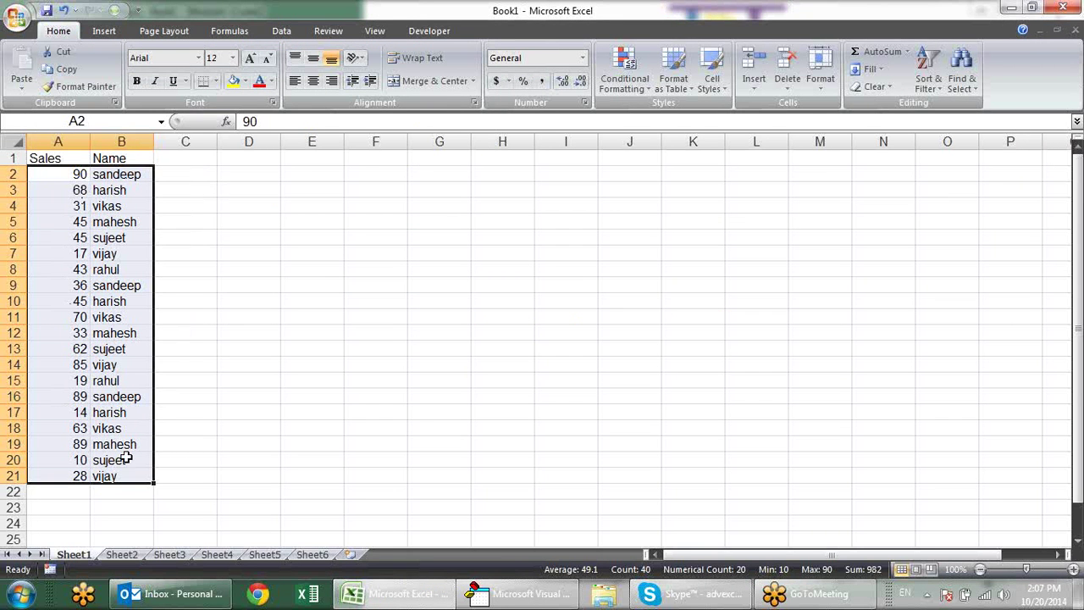
key(alt+F11)
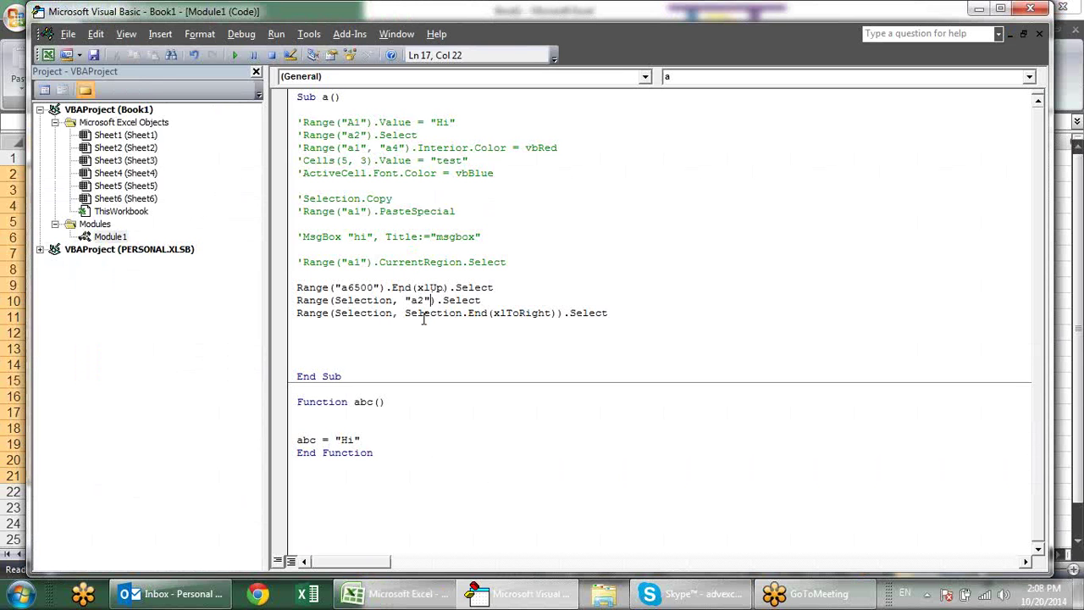
click(426, 301)
Undo the "a2" edit to restore Selection.End(xlUp) and Selection.End(xlToRight).
key(alt+F11)
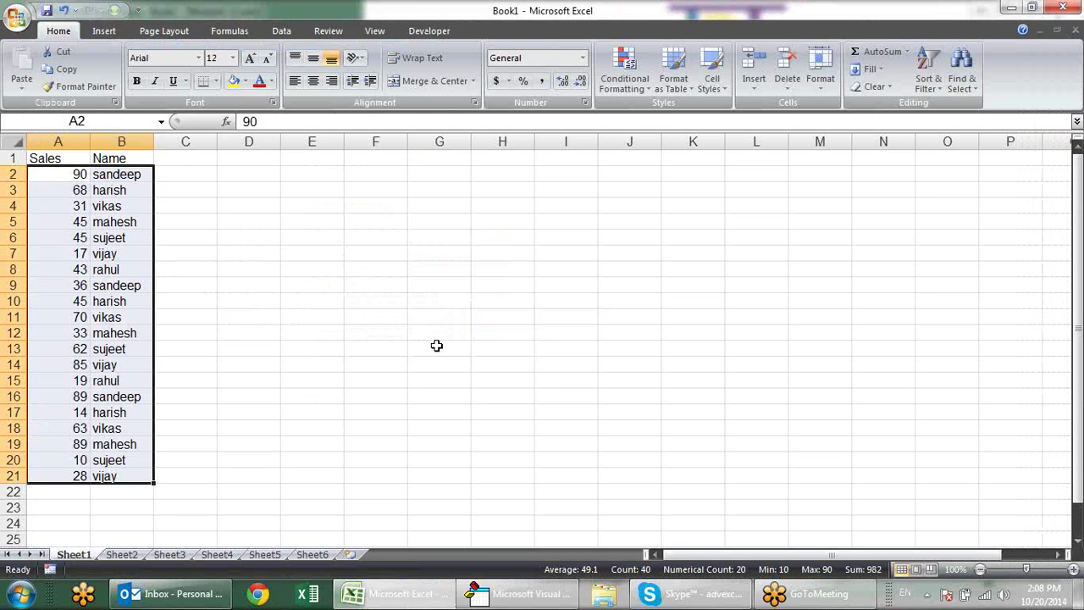
key(alt+F11)
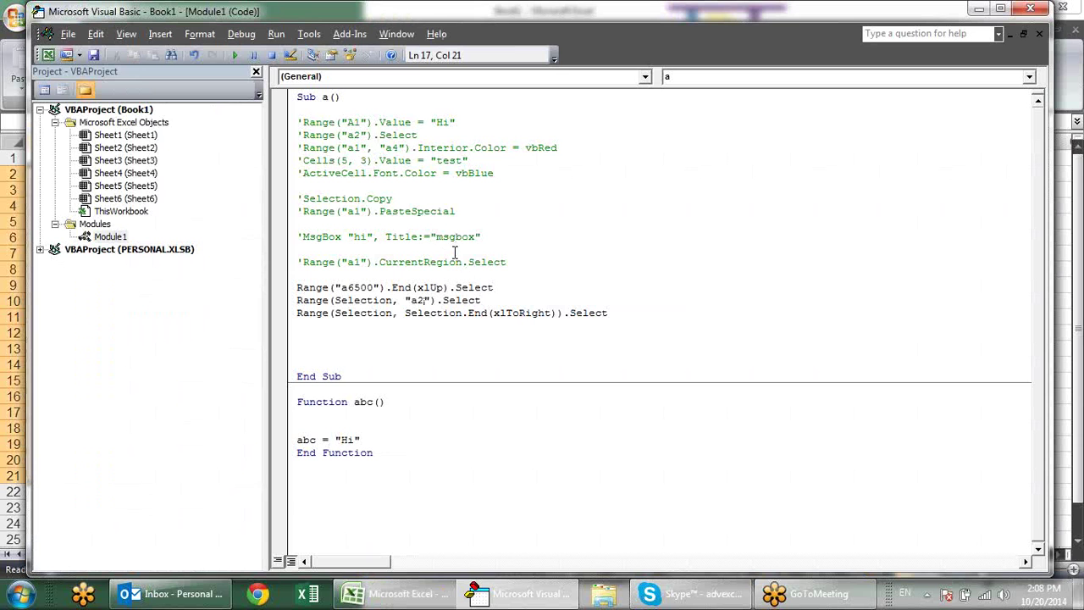
key(ctrl+z)
click(595, 338)
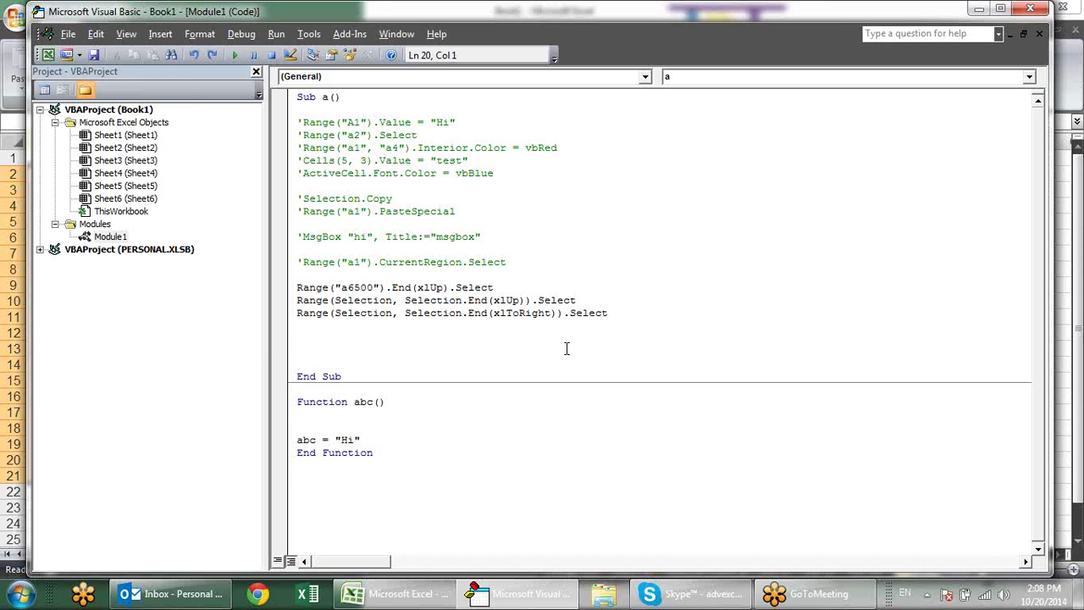
Select the Sales and Name table A1:B21 with the Developer tab showing.
key(alt+F11)
click(185, 221)
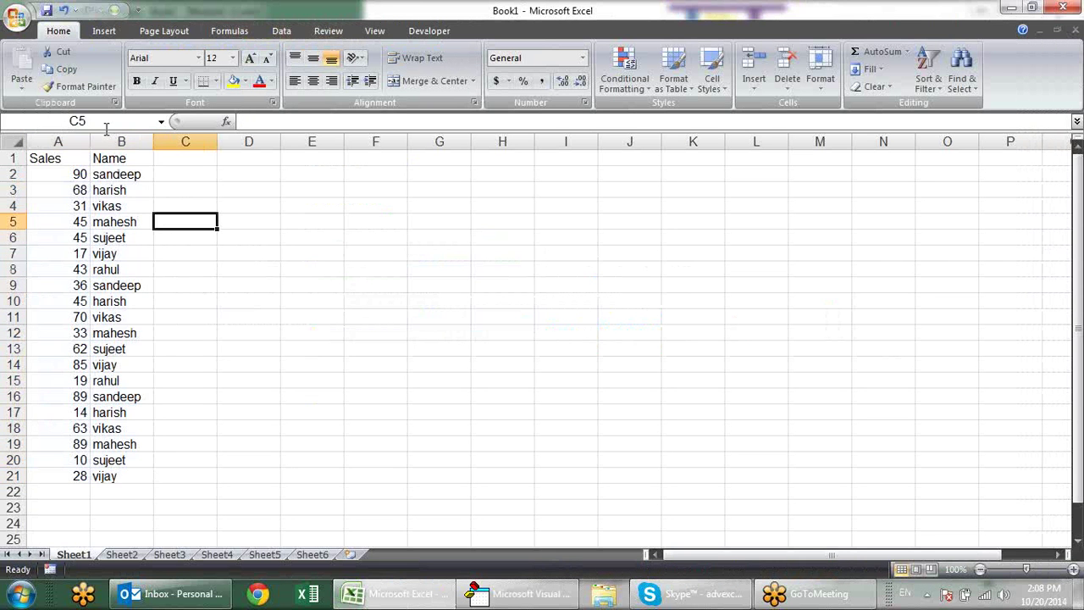
drag(78, 144, 96, 158)
click(242, 252)
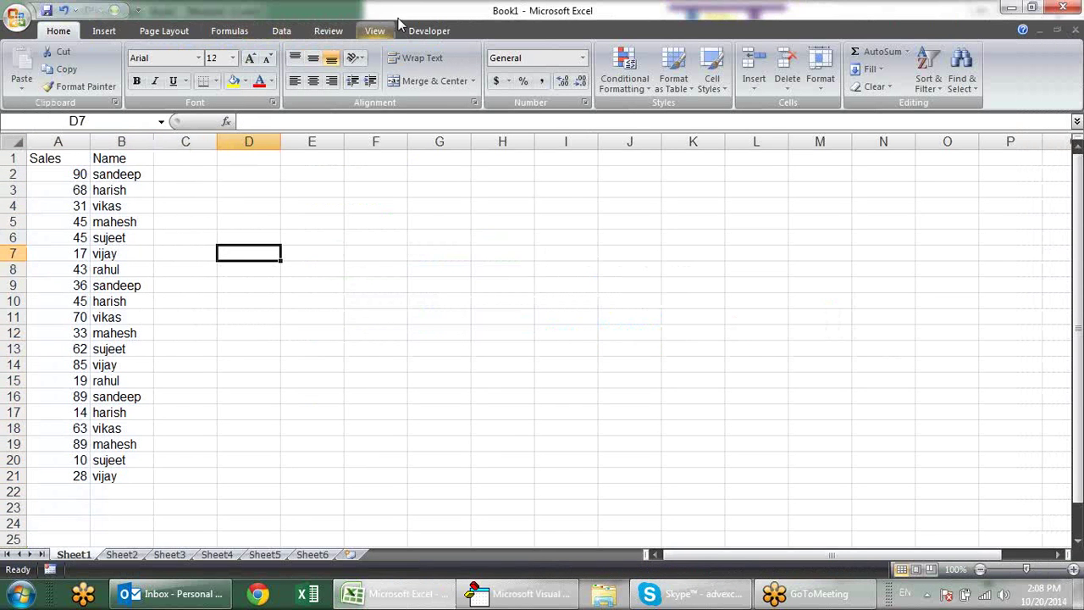
click(431, 32)
drag(73, 158, 114, 470)
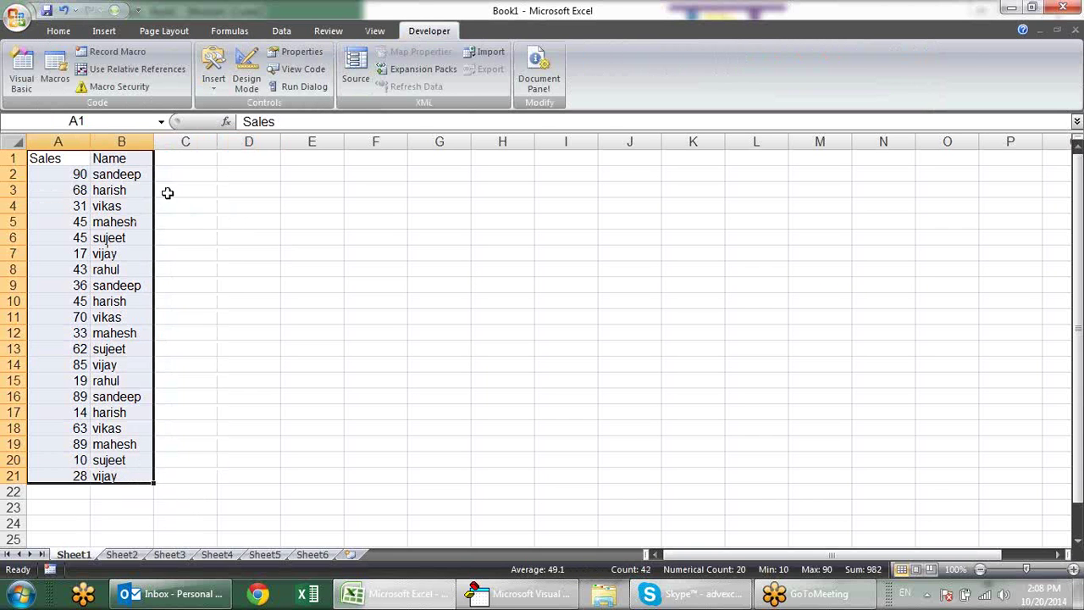
click(311, 203)
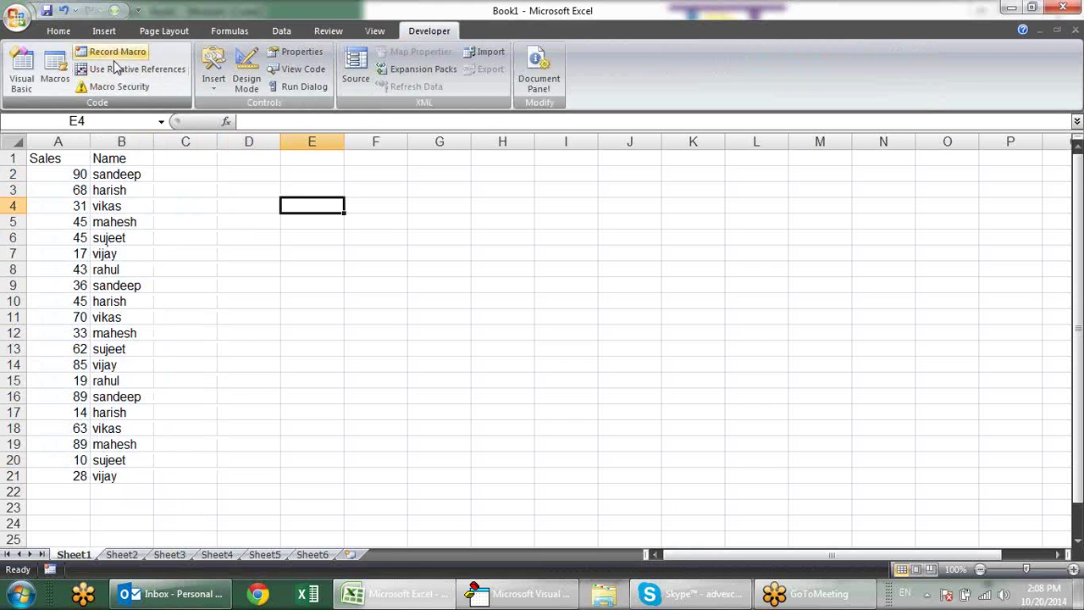
mouse_move(78, 157)
mouse_down()
mouse_move(115, 488)
mouse_move(37, 237)
mouse_move(42, 161)
mouse_up()
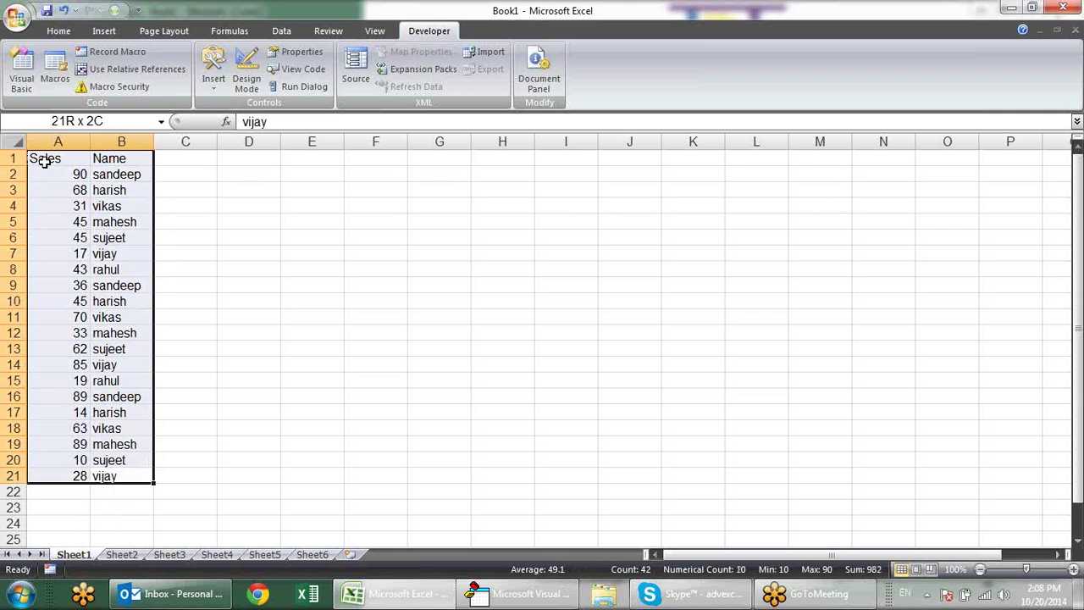
Record a new macro that turns on Data > Filter, then stop recording.
click(111, 52)
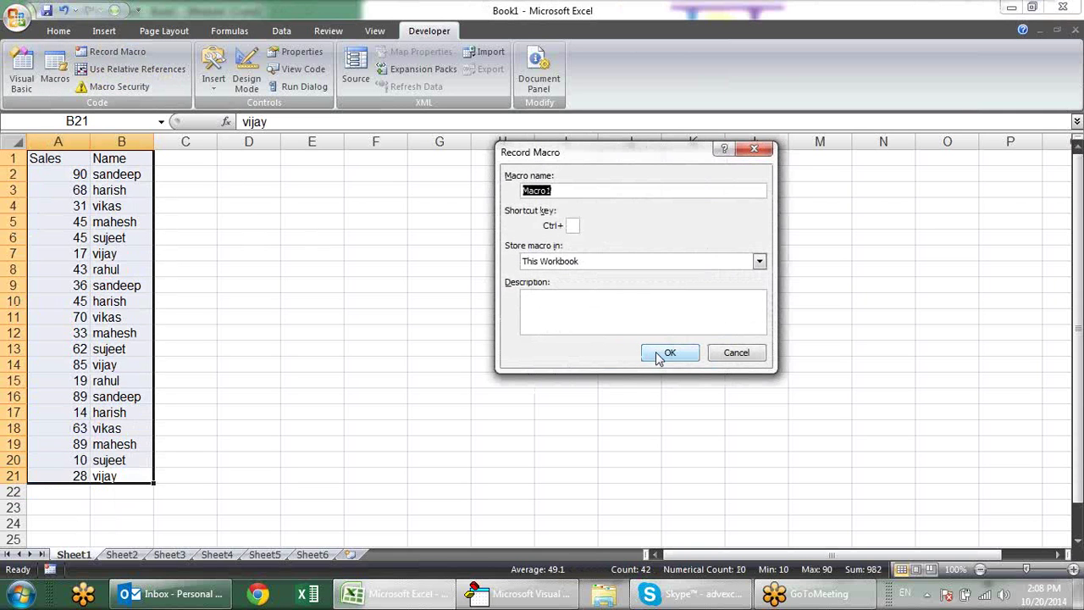
click(668, 355)
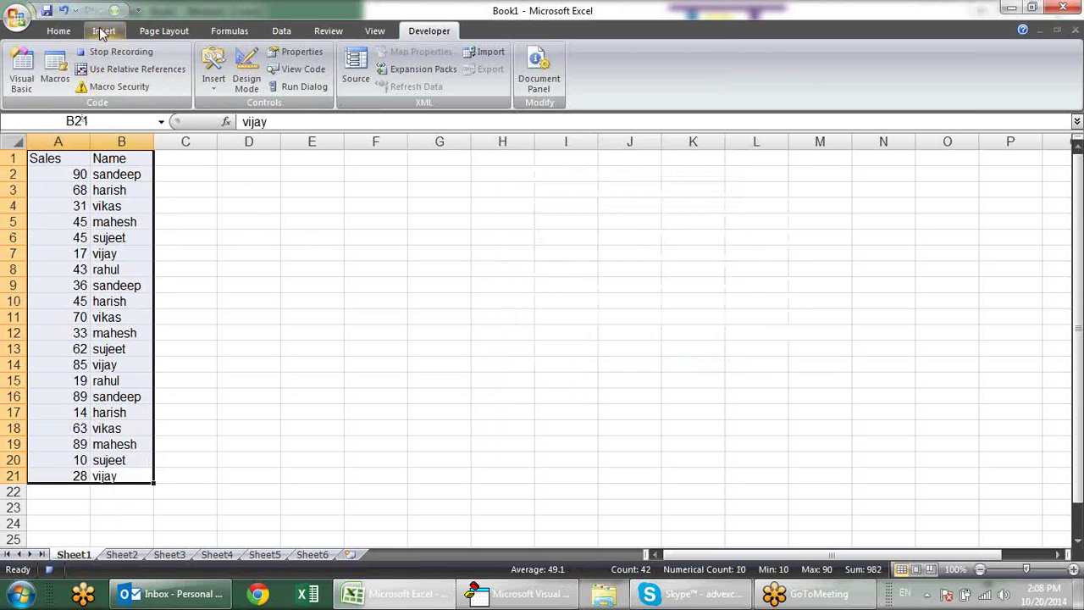
click(281, 30)
click(415, 72)
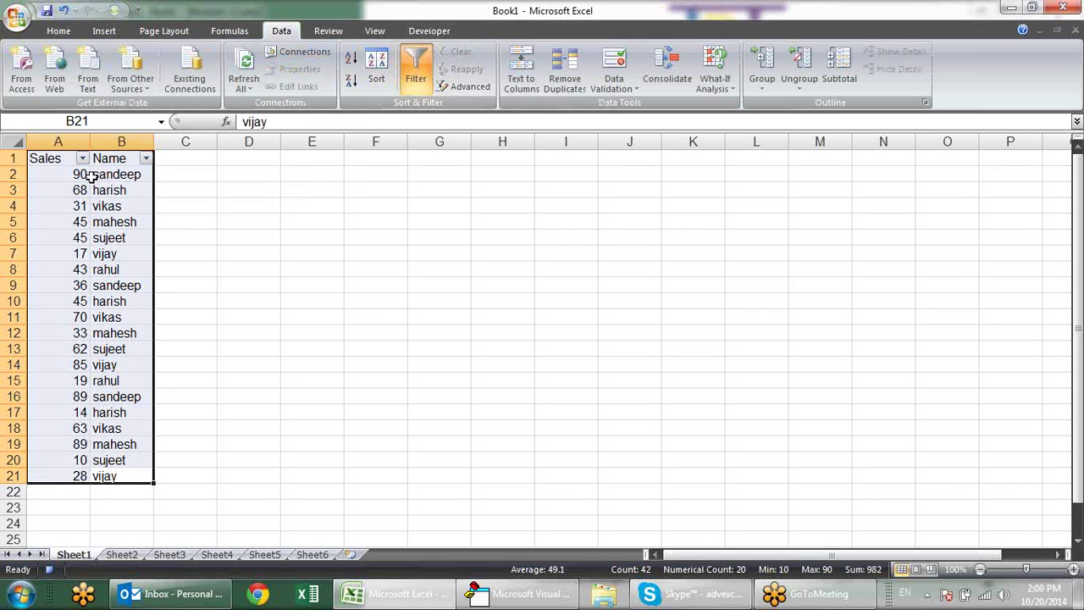
click(430, 30)
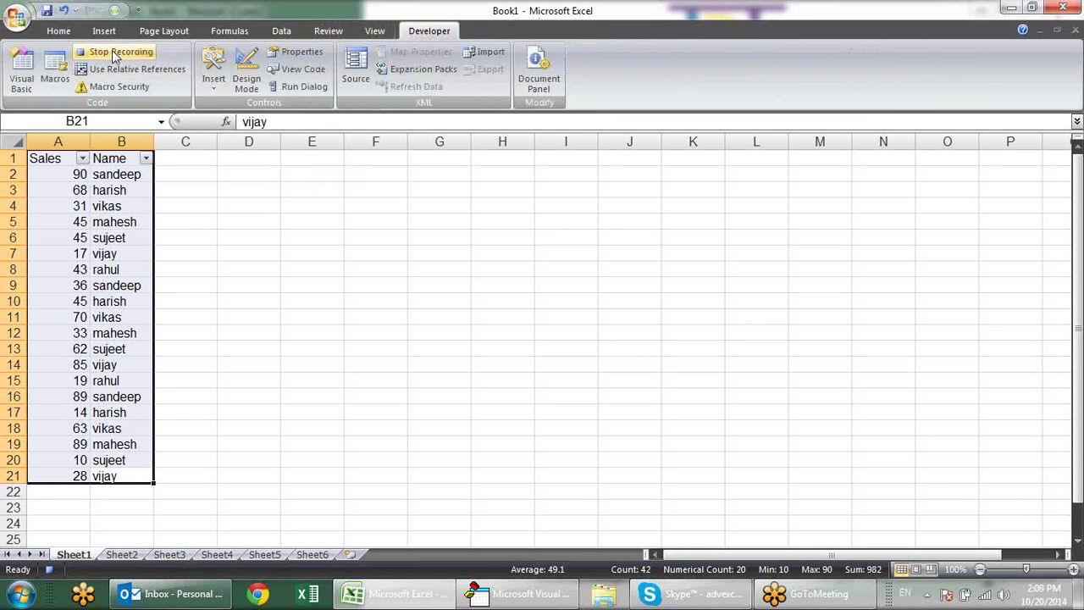
click(116, 53)
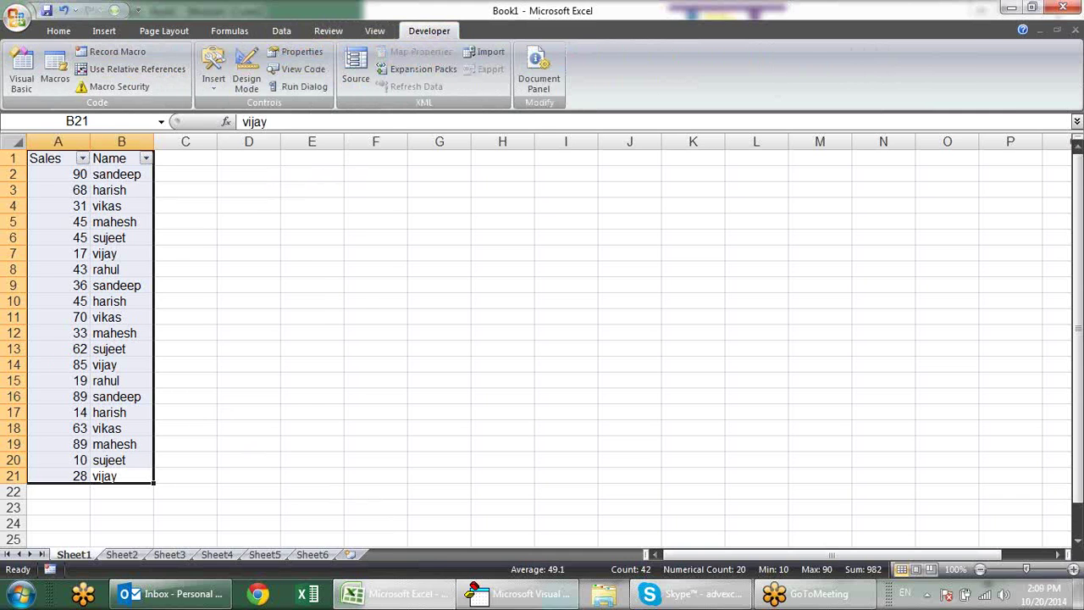
Check Macro1's recorded AutoFilter line, then add Selection.AutoFilter after Sub a's last Select line.
key(alt+F11)
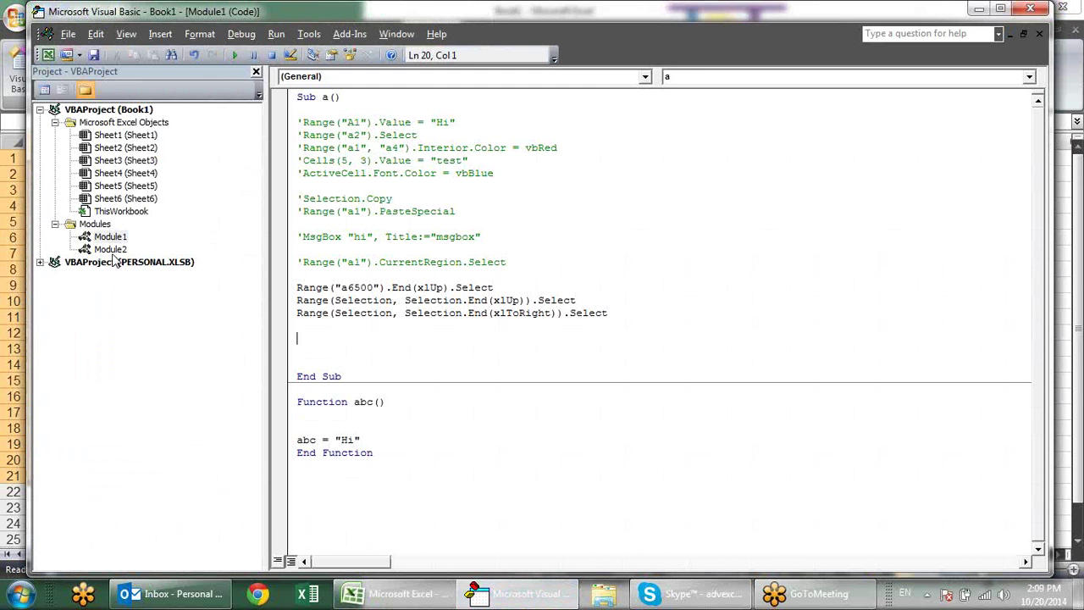
double_click(113, 251)
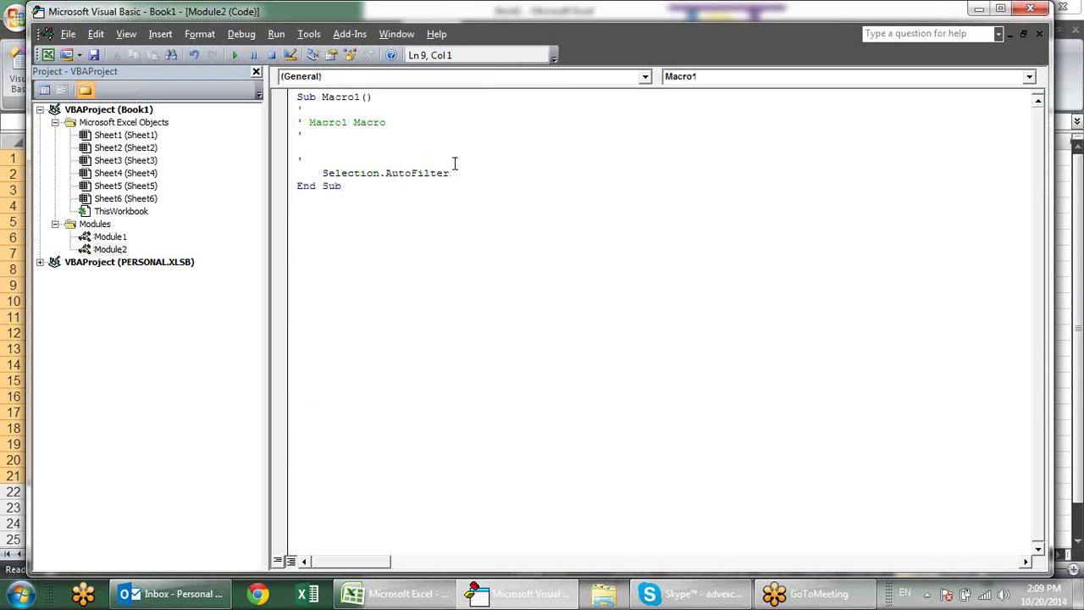
drag(464, 169, 307, 160)
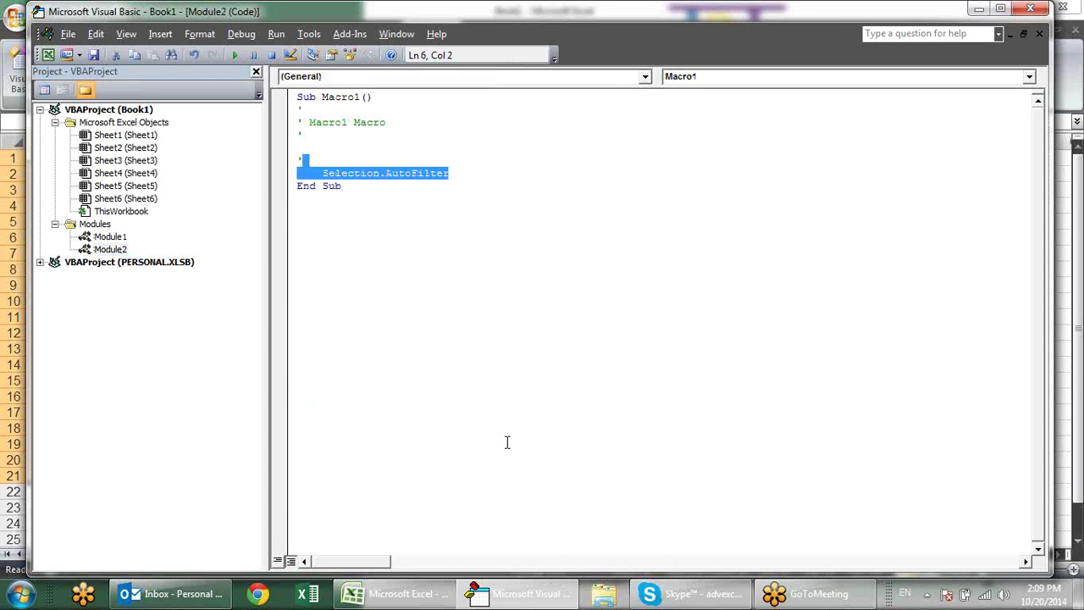
double_click(107, 238)
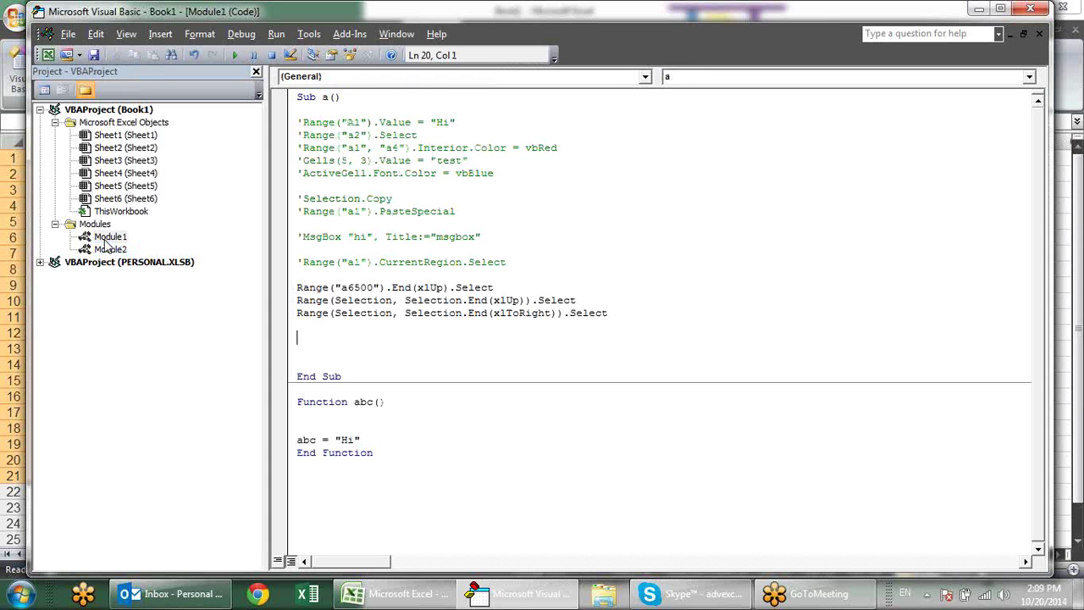
click(646, 300)
click(635, 312)
key(Return)
text(selecti)
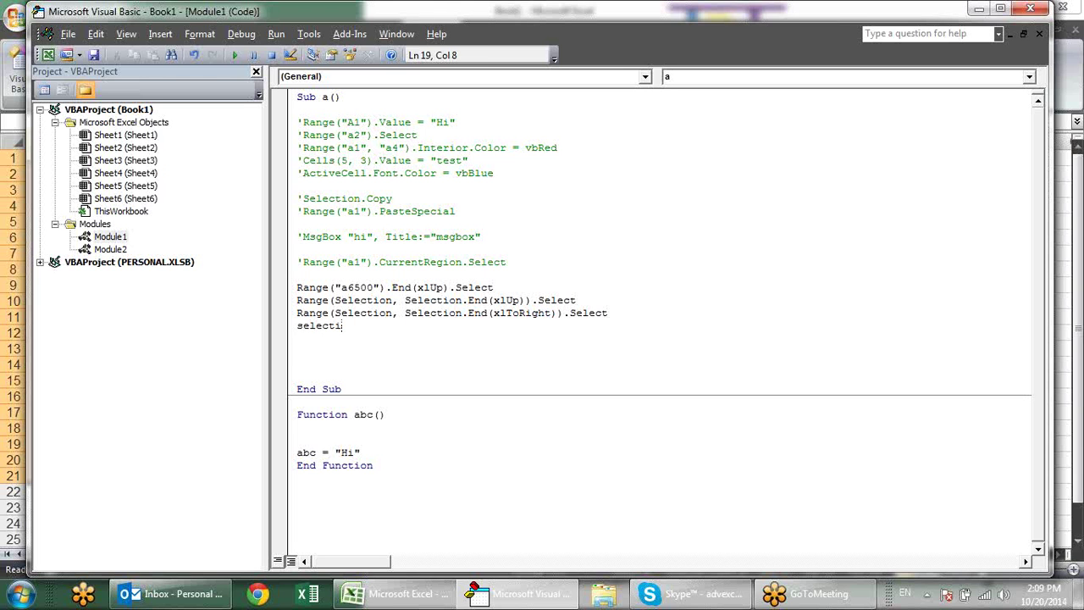
text(on)
text(autho)
text(filter)
key(Return)
key(alt+F11)
key(alt+F11)
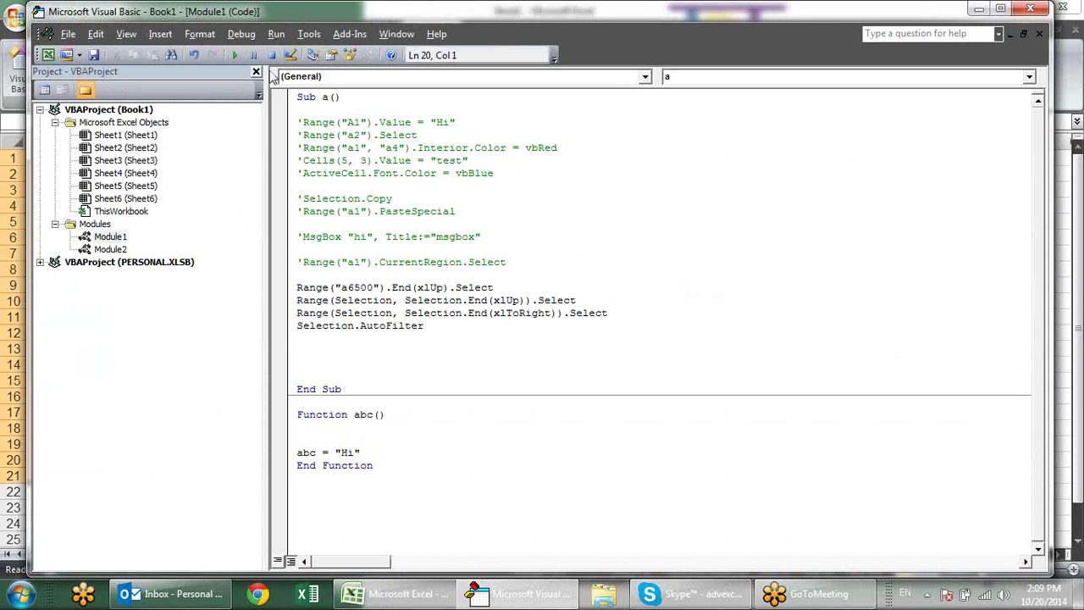
Run Sub a on the Sales and Name table, then turn filtering off with Ctrl+Shift+L.
click(235, 55)
key(alt+F11)
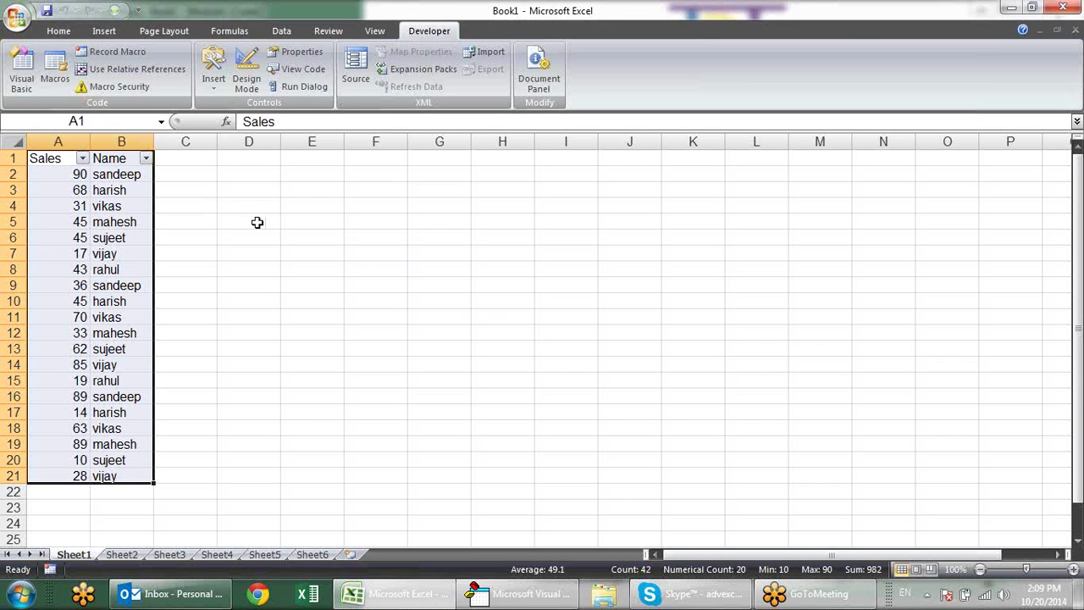
click(285, 236)
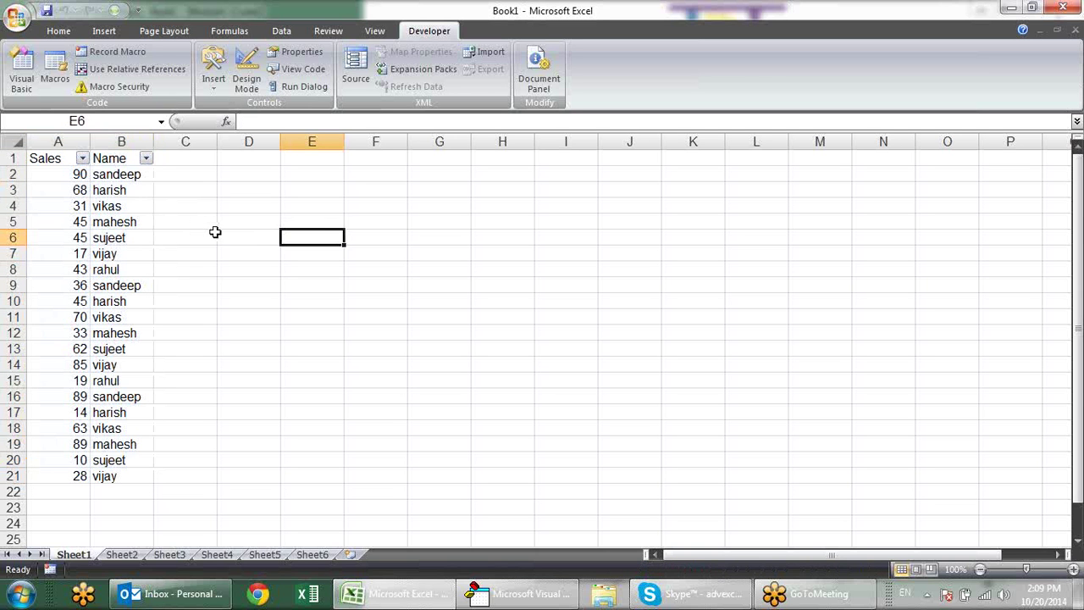
key(alt+F11)
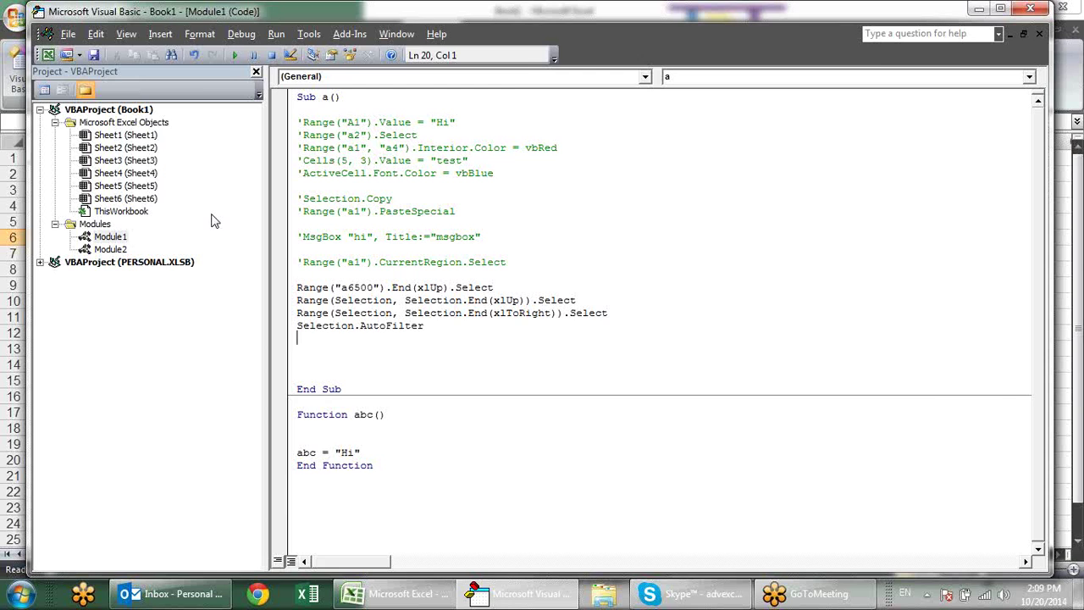
key(alt+F11)
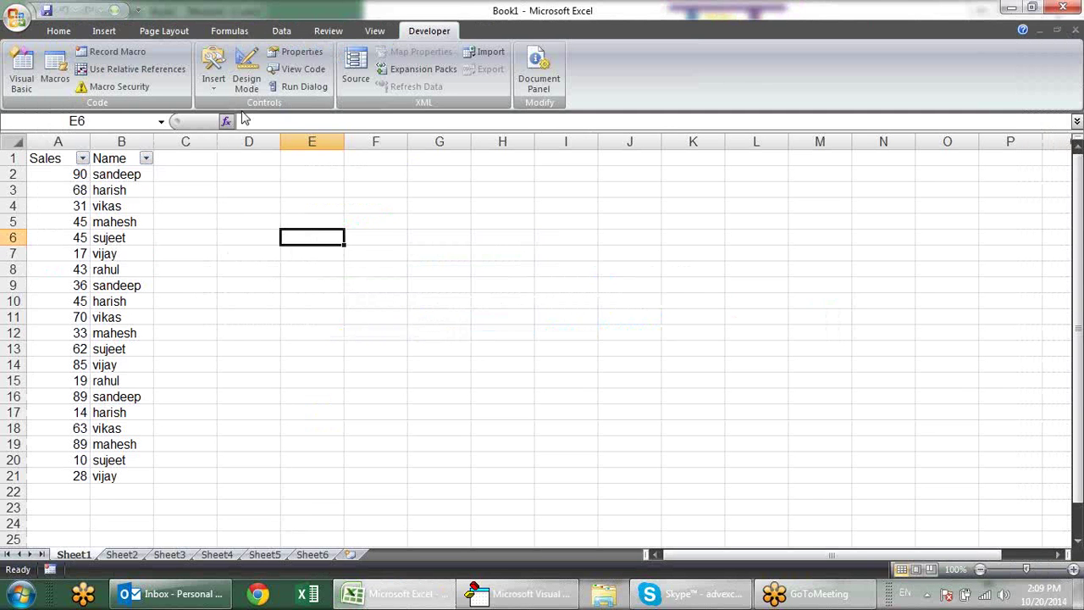
click(498, 312)
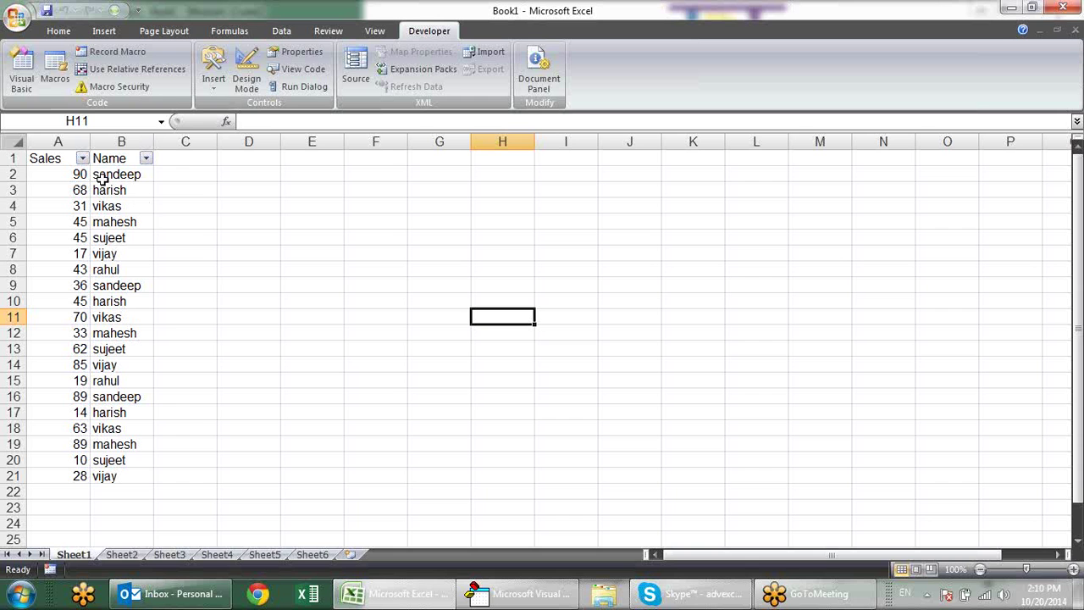
key(ctrl+shift+l)
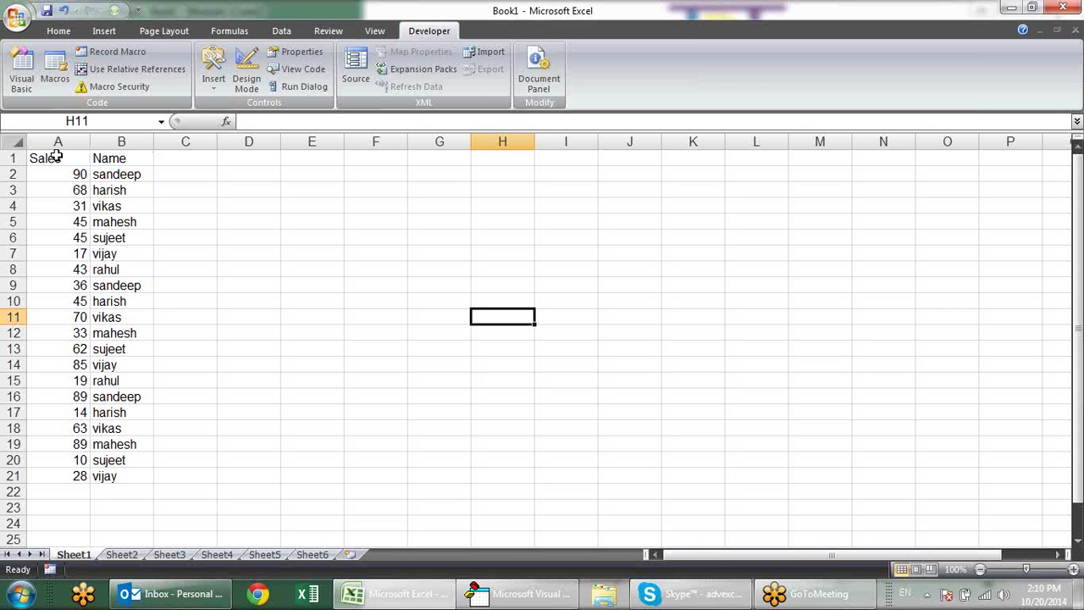
Select table A1:B21 and start recording Macro2.
mouse_move(49, 157)
mouse_down()
mouse_move(140, 305)
mouse_move(123, 477)
mouse_up()
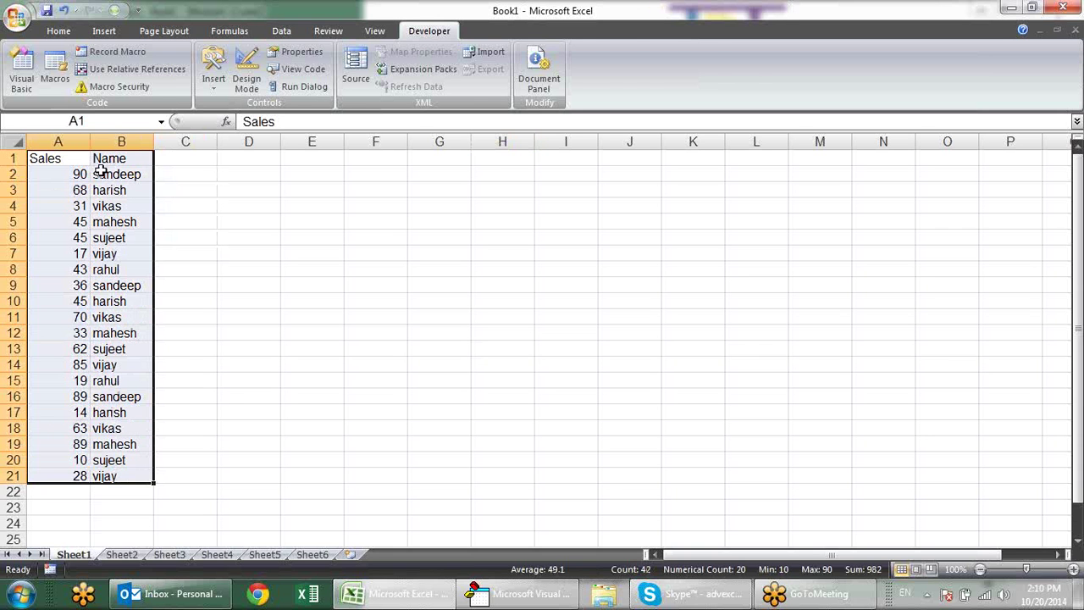
click(110, 31)
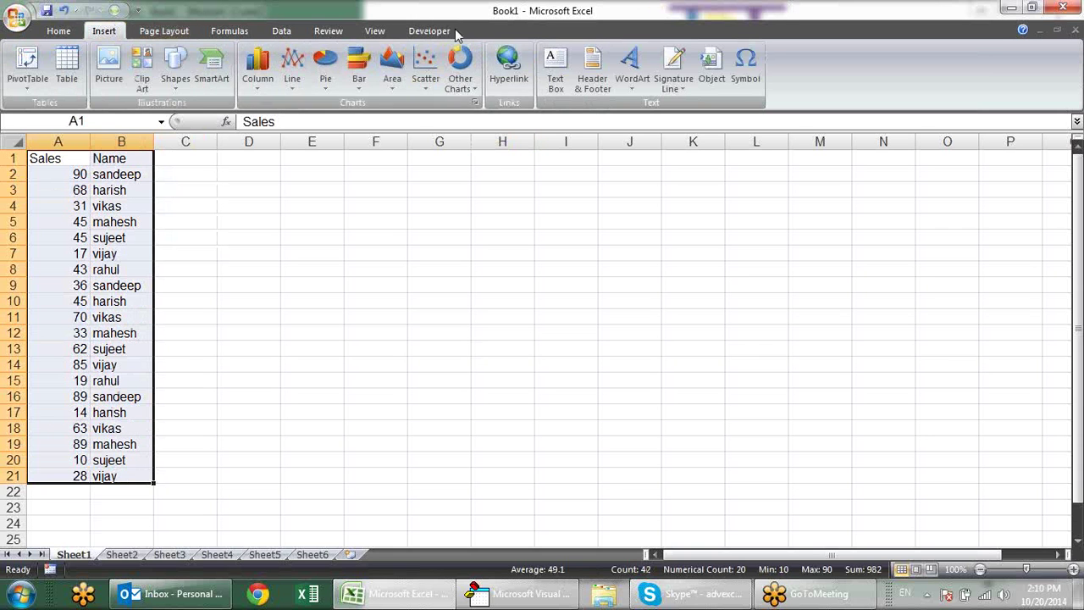
click(425, 30)
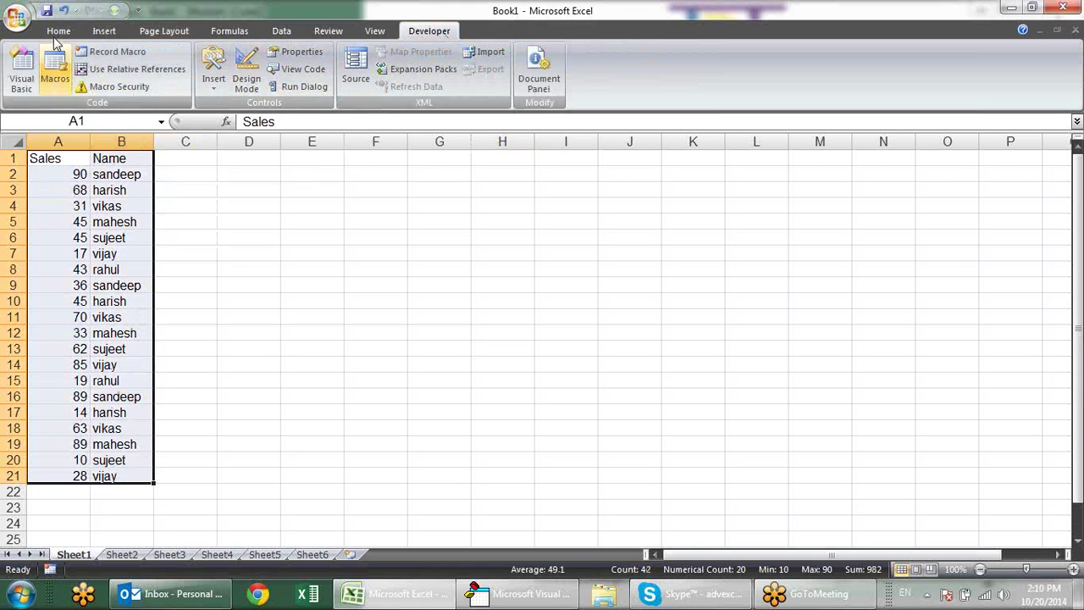
click(108, 52)
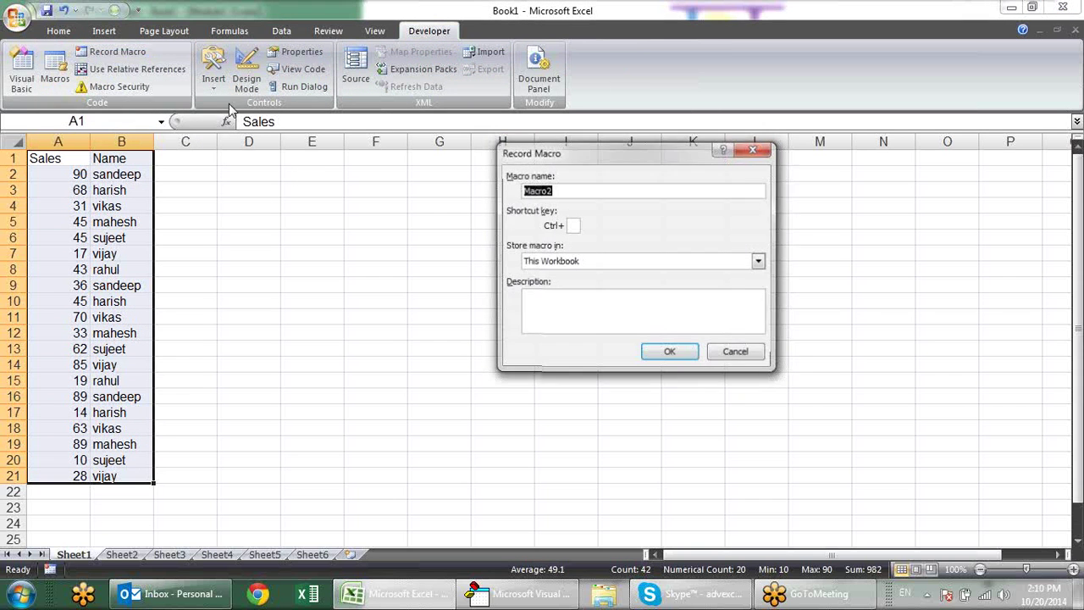
click(667, 354)
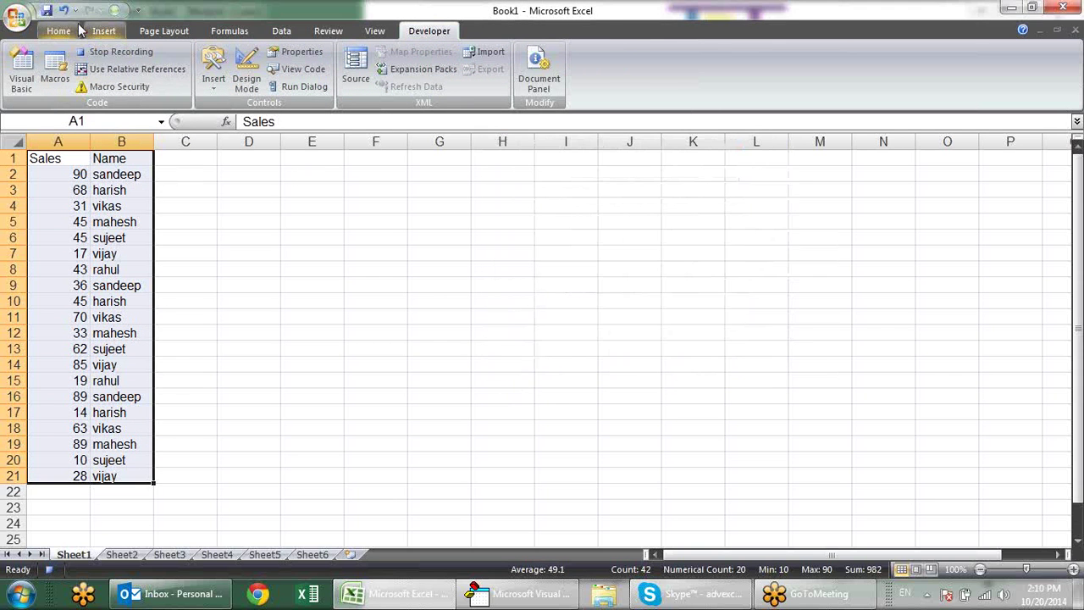
Insert an empty PivotTable from A1:B21 on a new sheet, back on the Developer tab.
click(104, 30)
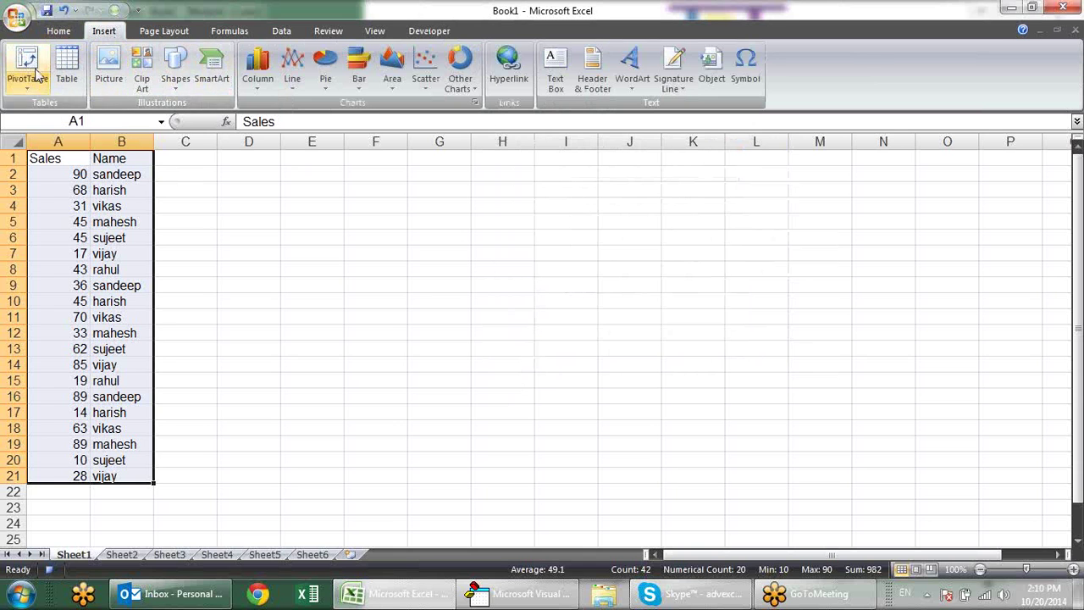
click(27, 64)
click(678, 353)
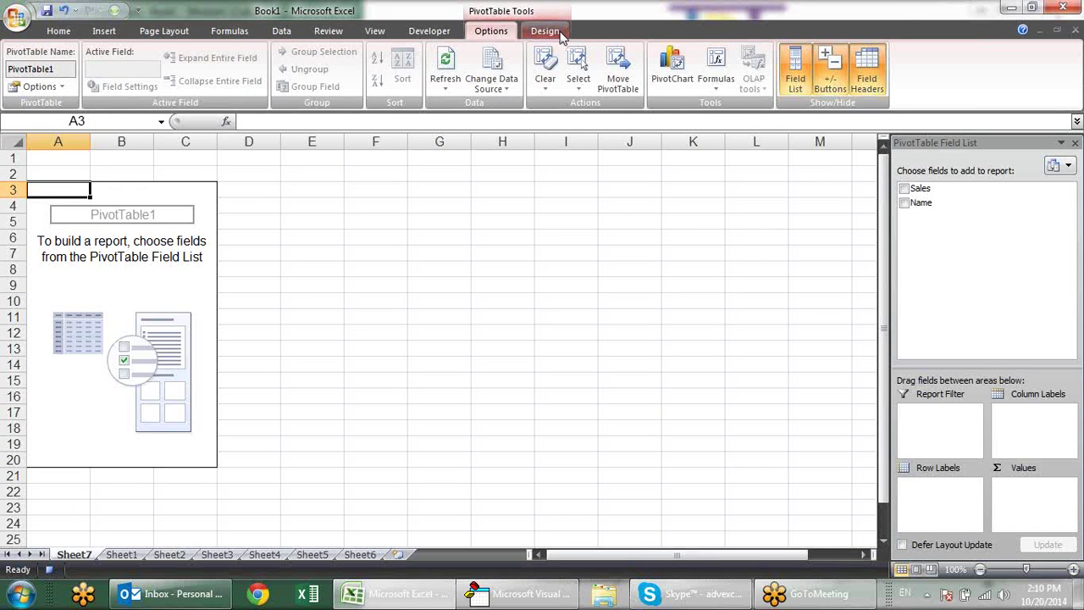
click(560, 34)
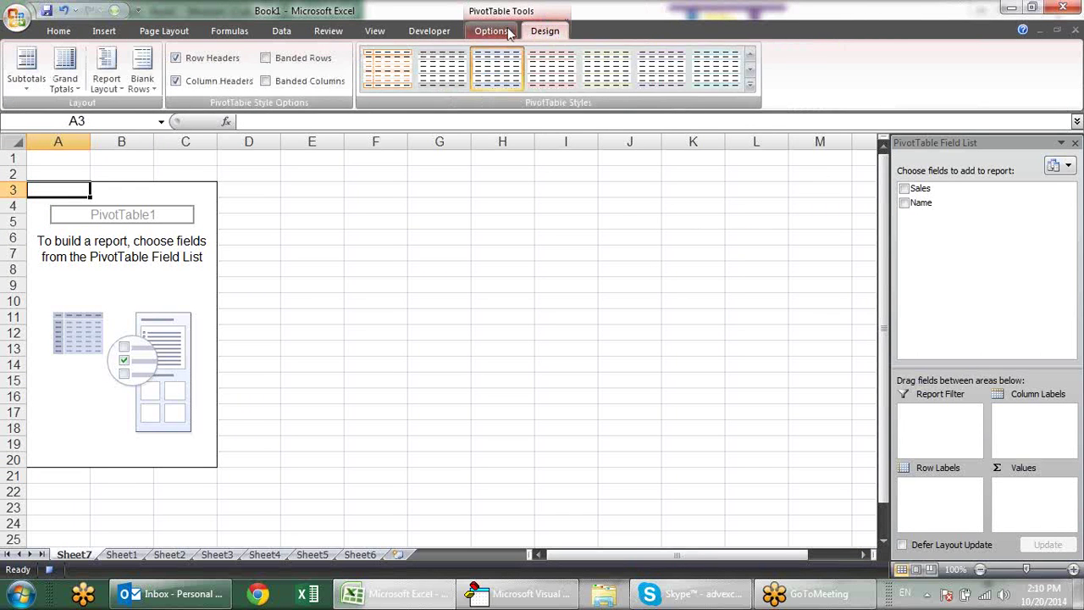
click(502, 34)
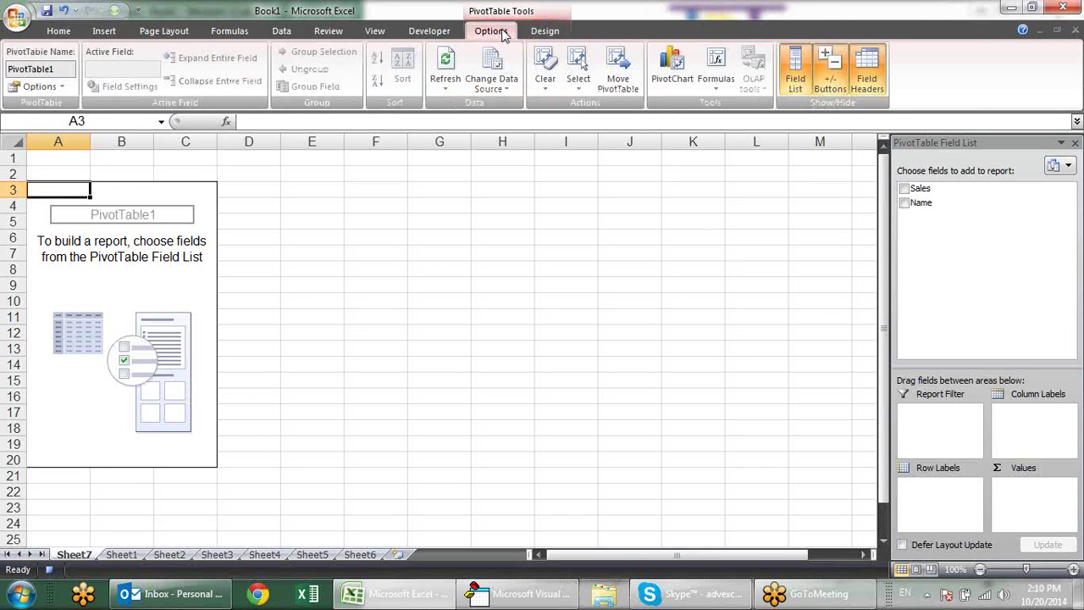
click(431, 34)
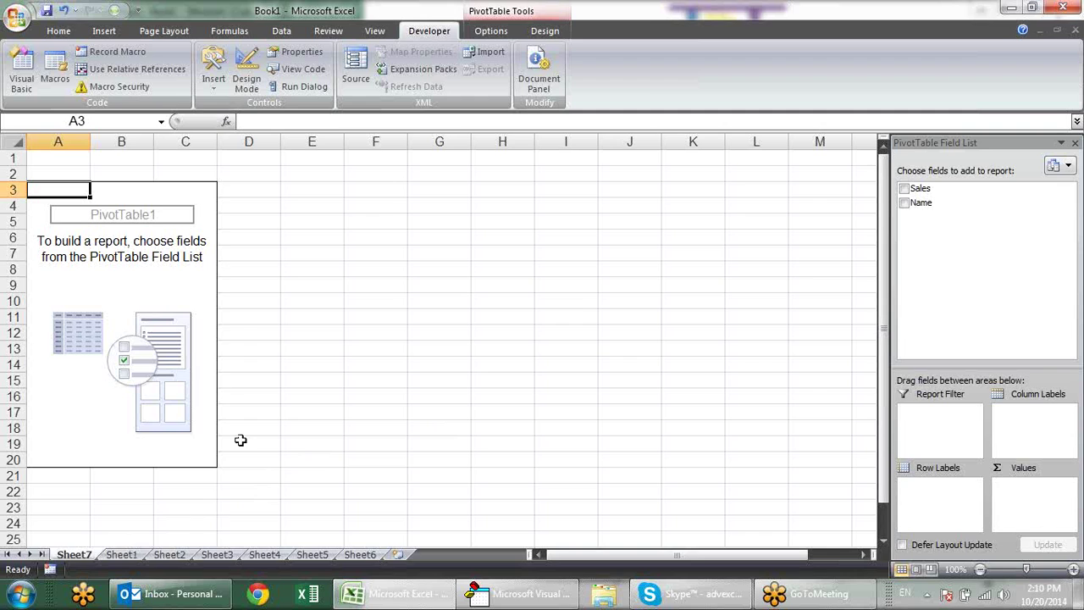
key(alt+Tab)
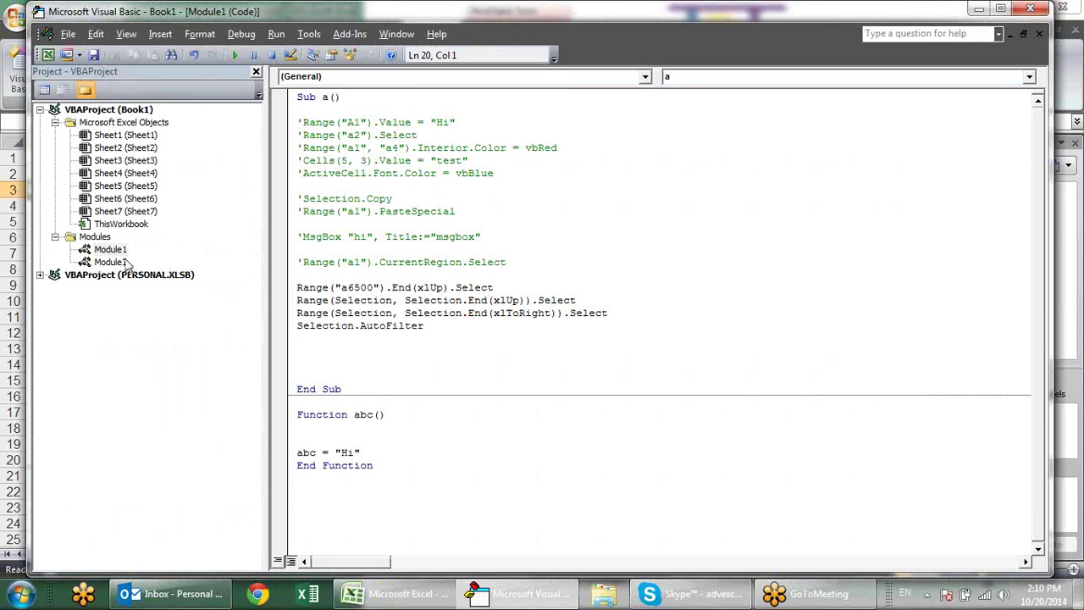
Review Macro2's recorded Sheets.Add, PivotCaches and Sheet1!R1C1:R21C2 source code in Module2.
double_click(127, 262)
click(481, 325)
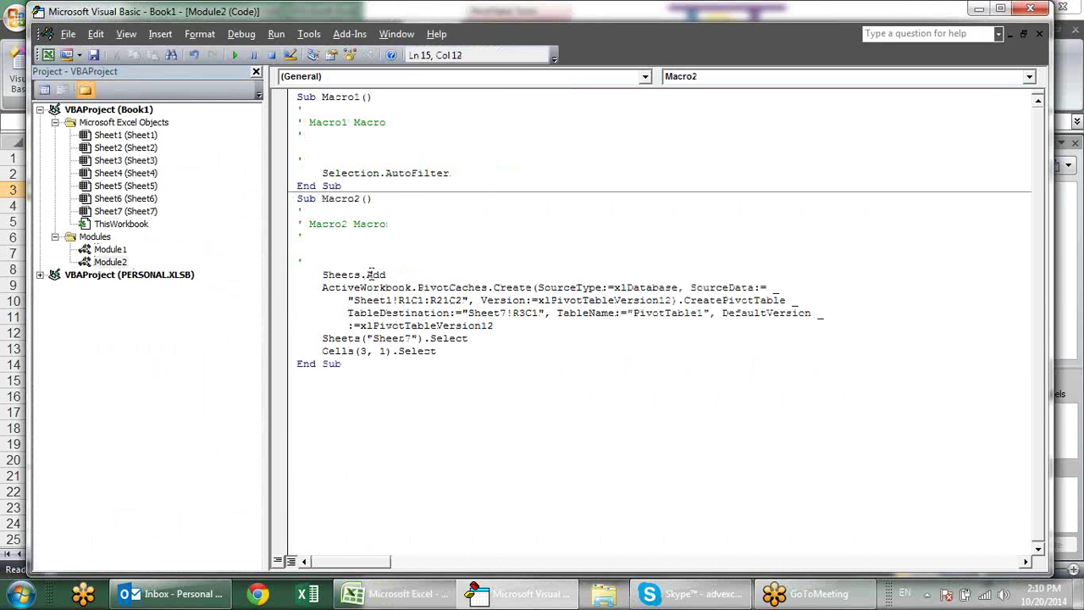
drag(369, 273, 392, 274)
click(454, 350)
drag(318, 289, 737, 302)
click(442, 289)
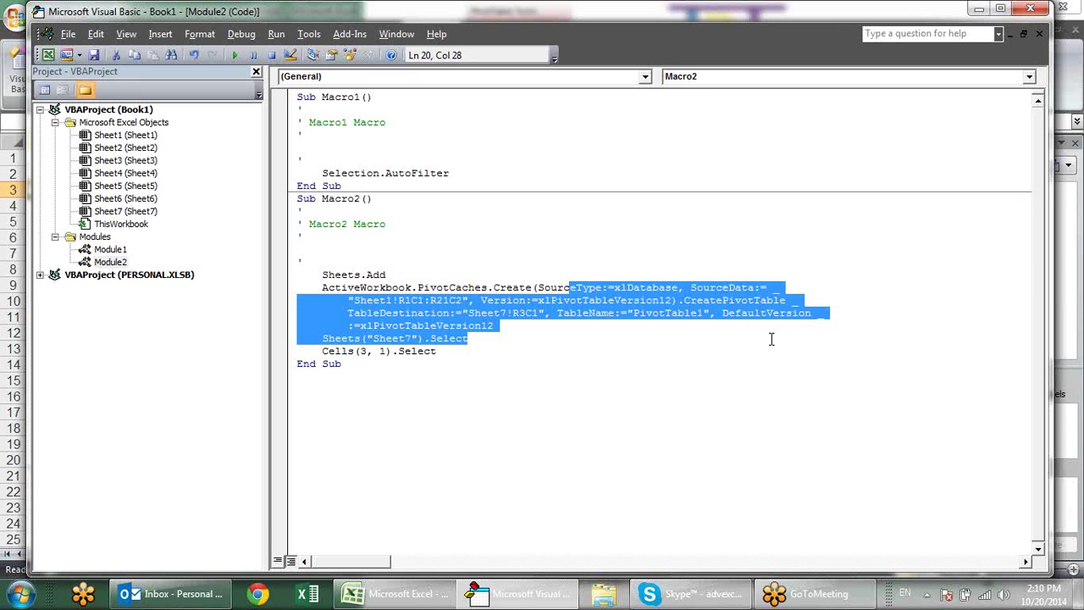
drag(762, 326, 771, 349)
click(771, 364)
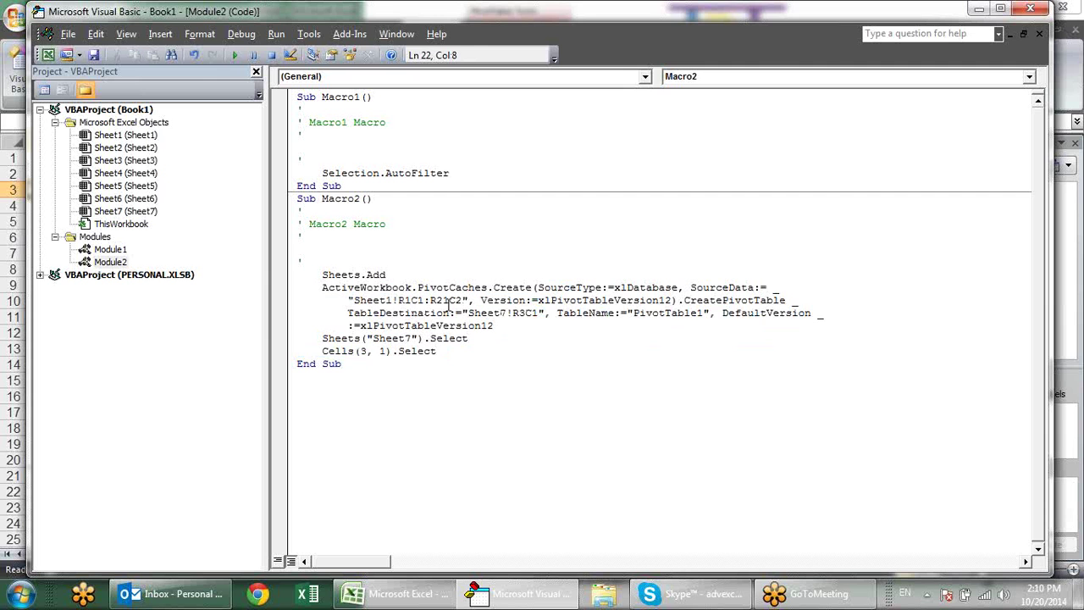
drag(462, 302, 355, 305)
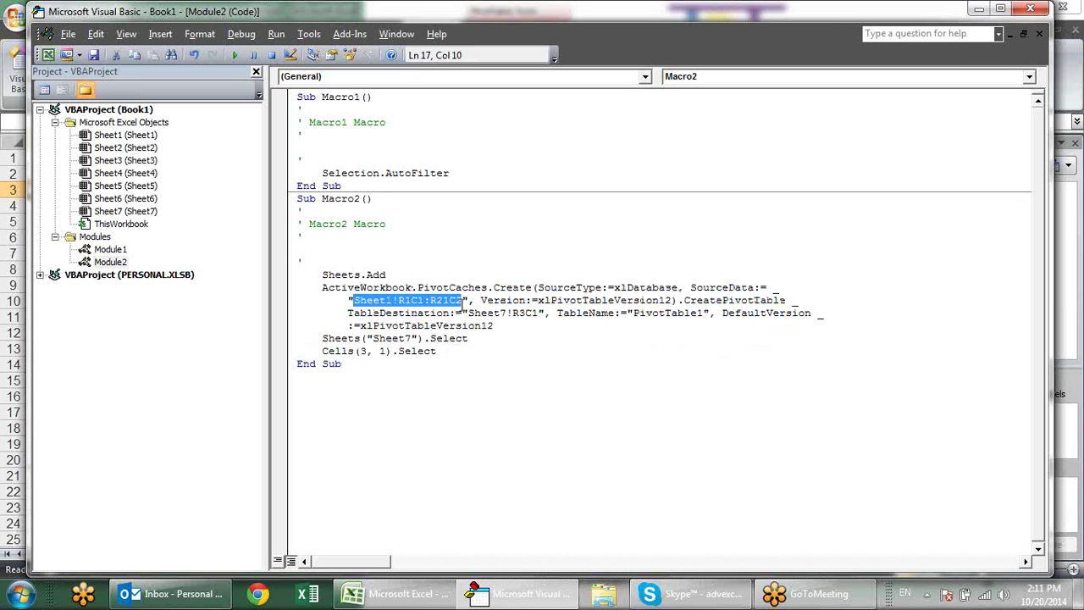
Toggle Use Relative References in Excel, then cut Macro2's whole pivot-table code body.
key(alt+Tab)
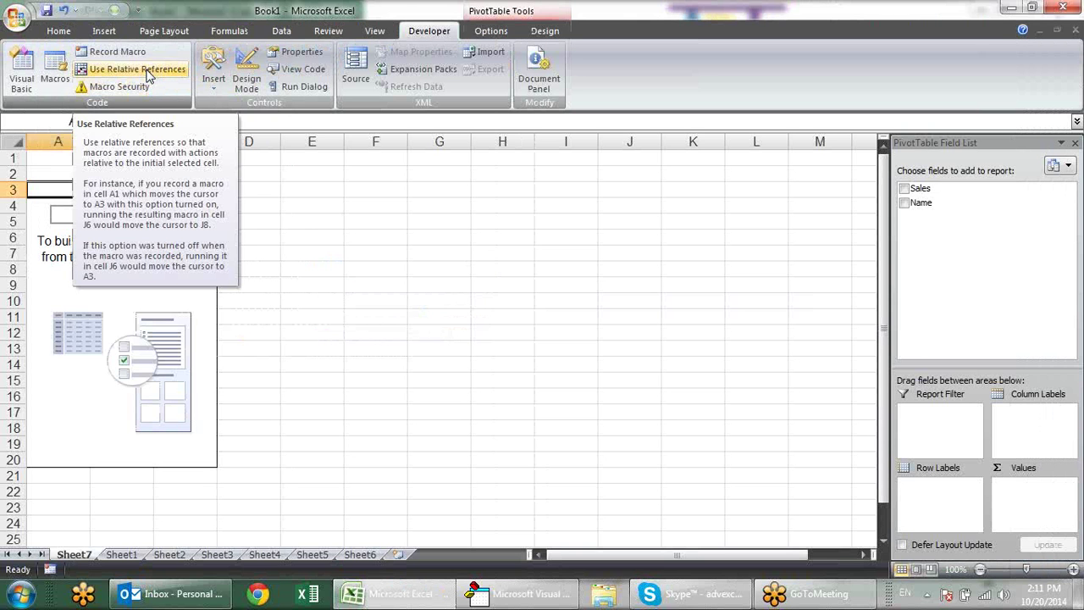
click(149, 71)
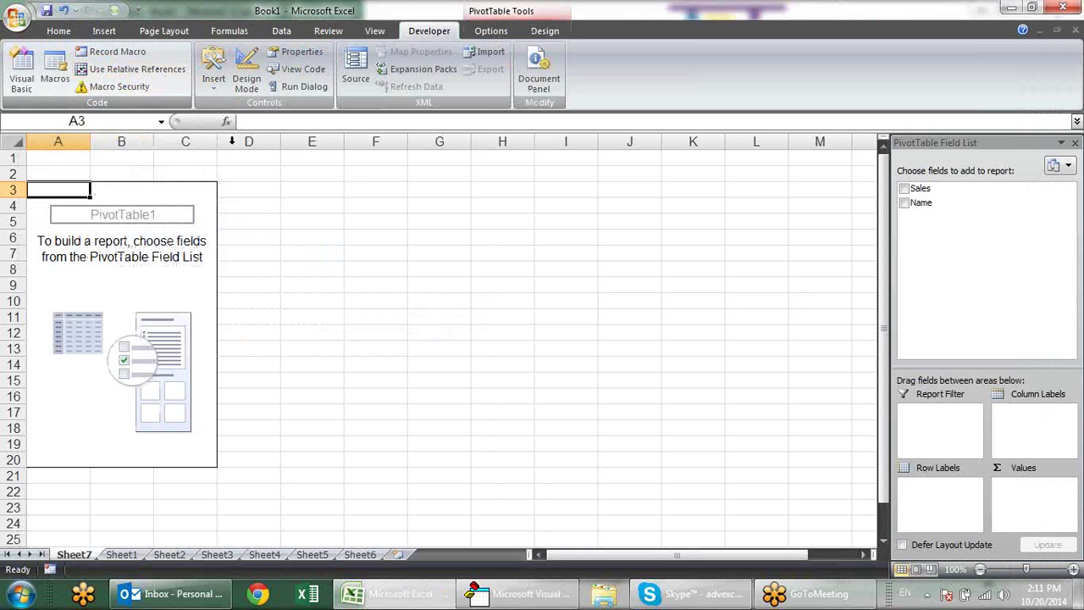
key(alt+F11)
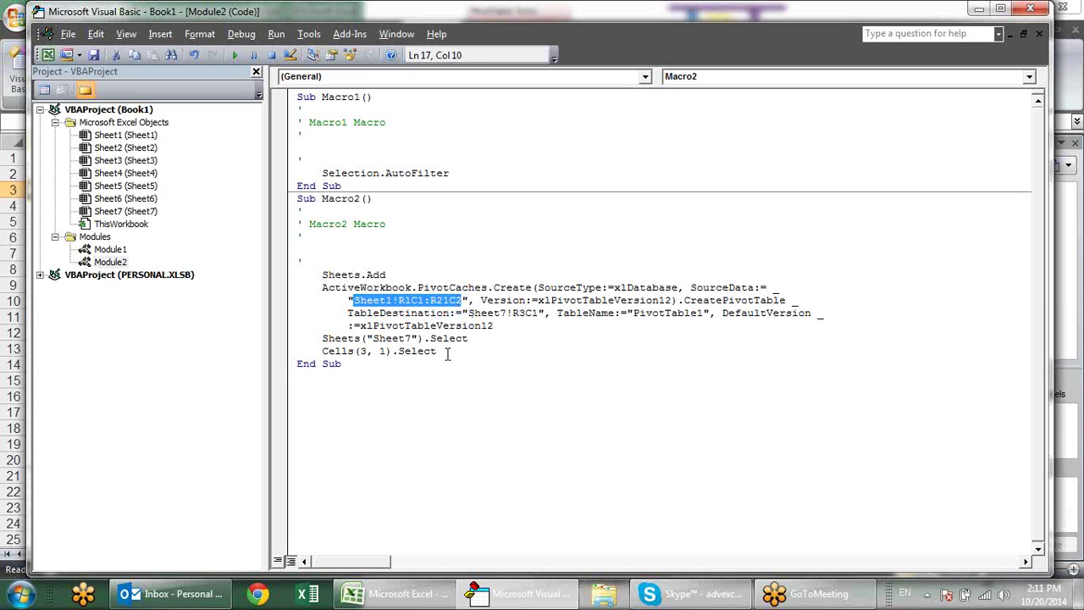
drag(448, 354, 322, 274)
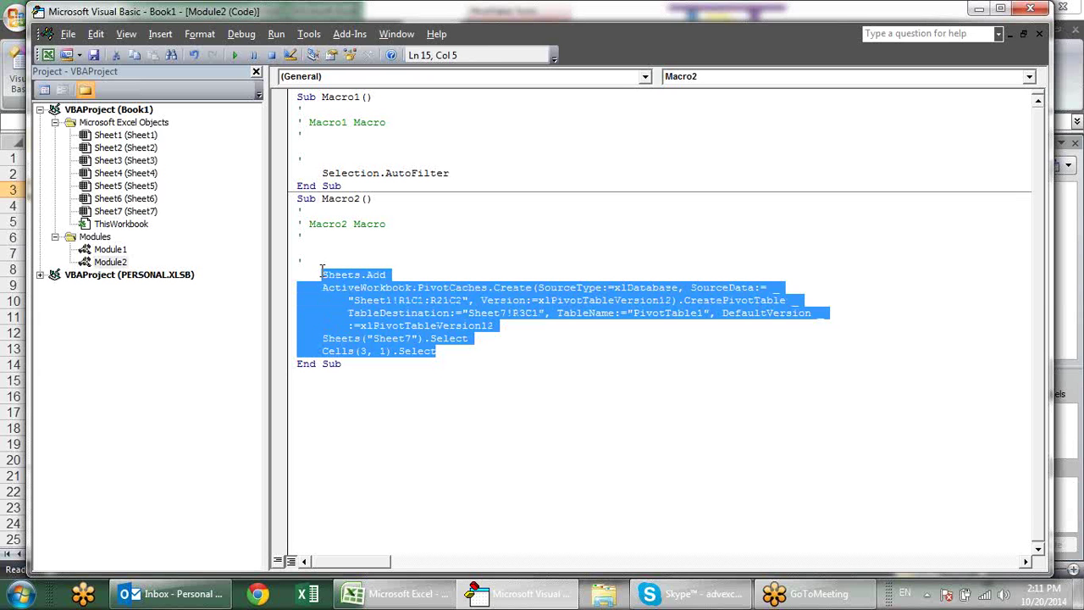
key(Delete)
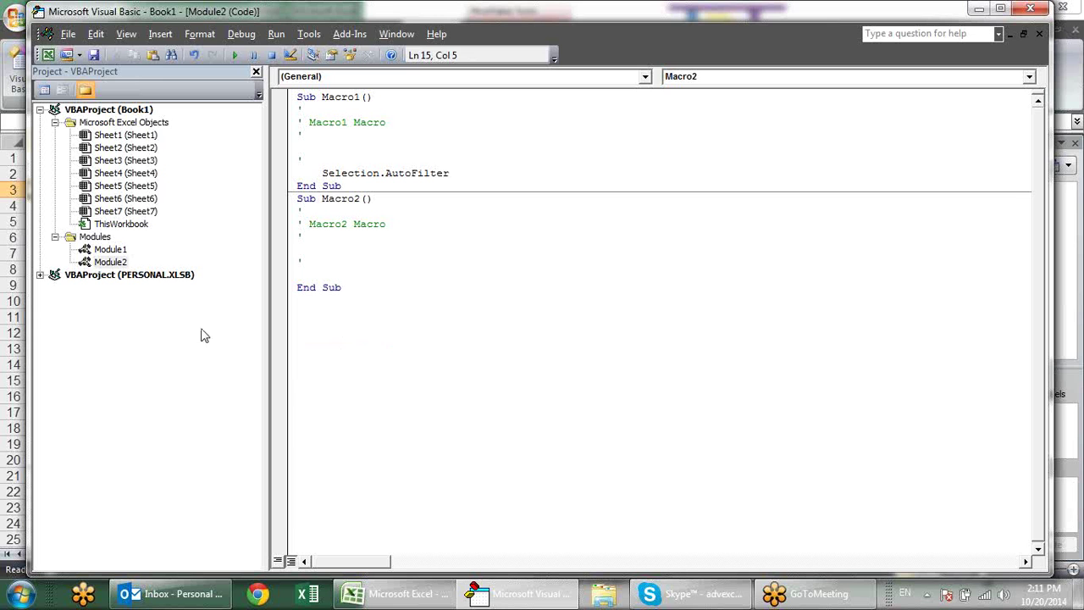
double_click(119, 255)
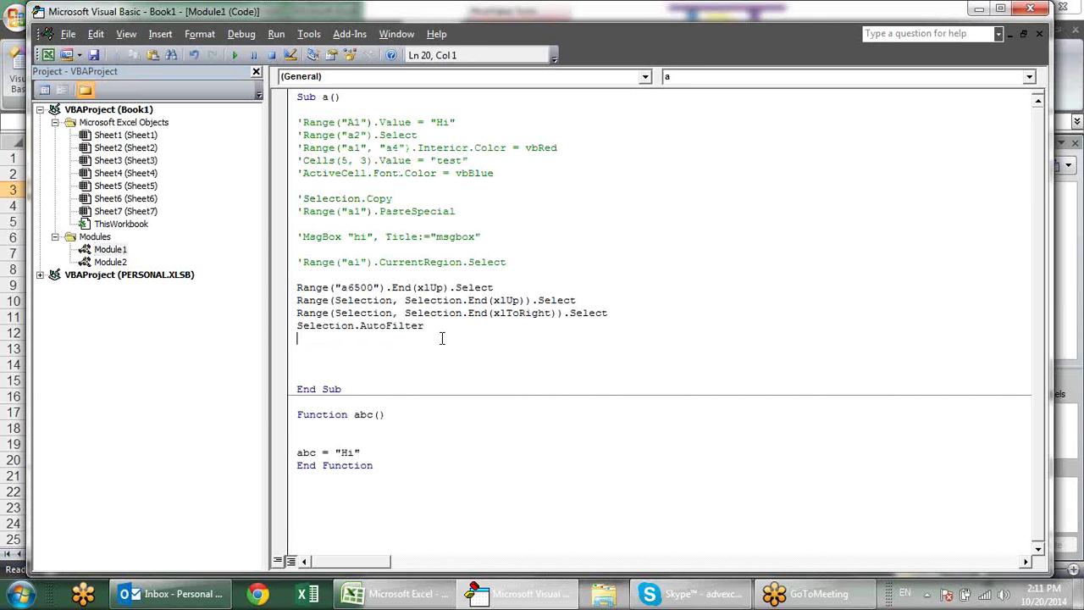
Comment out Selection.AutoFilter in macro a and paste the pivot-table code below it.
click(303, 326)
text(')
key(Down)
key(Return)
key(Return)
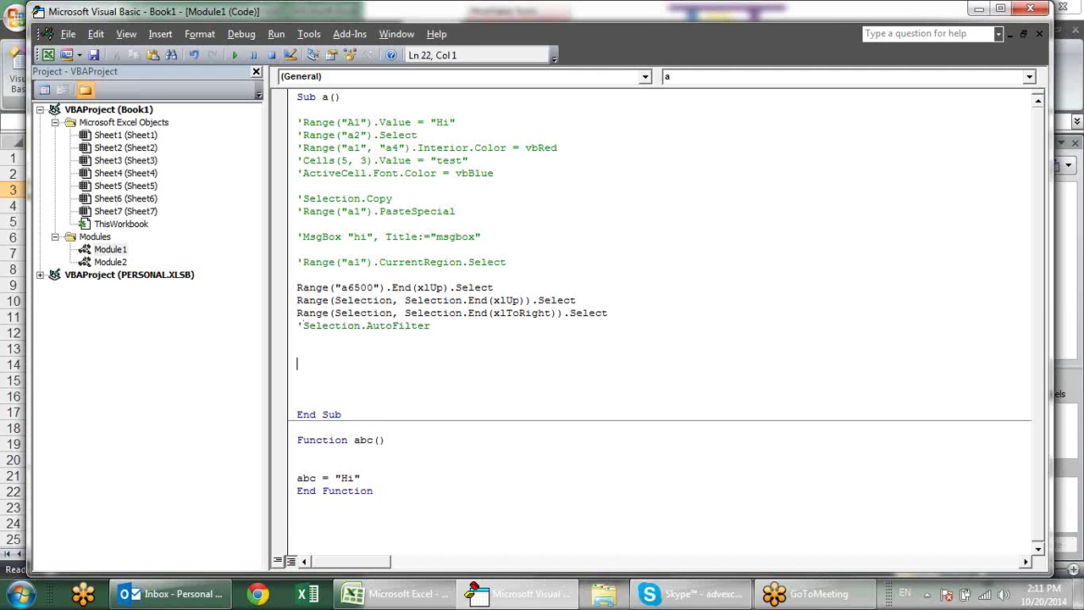
text(Sheets.Add     ActiveWorkbook.PivotCaches.Create(SourceType:=xlDatabase, SourceData:= _         "Sheet1!R1C1:R21C2", Version:=xlPivotTableVersion12).CreatePivotTable _         TableDestination:="Sheet7!R3C1", TableName:="PivotTable1", DefaultVersion _         :=xlPivotTableVersion12     Sheets("Sheet7").Select     Cells(5, 1).Select)
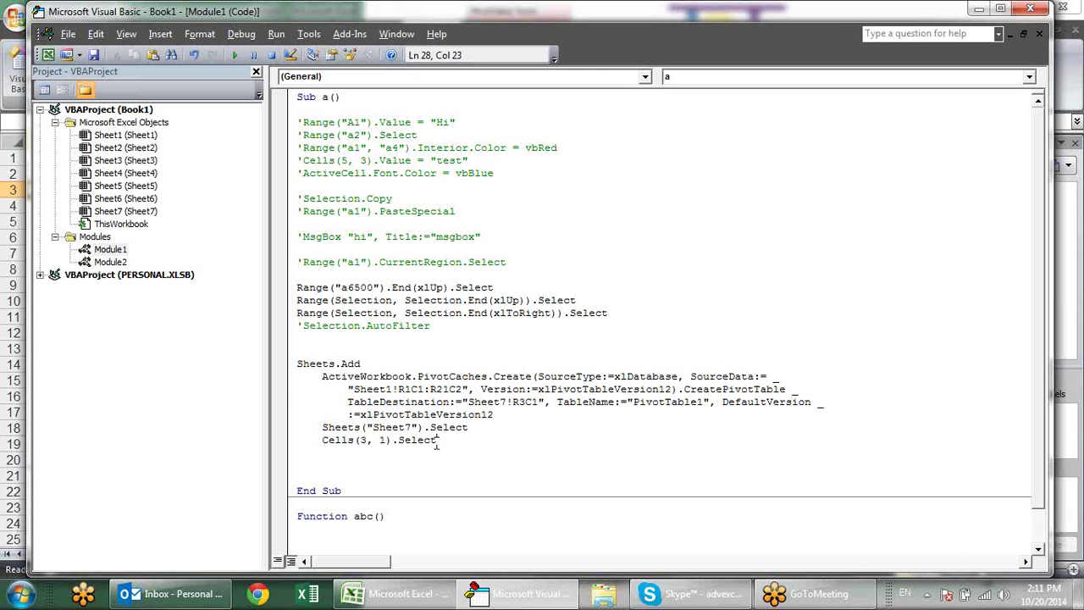
drag(467, 379, 404, 391)
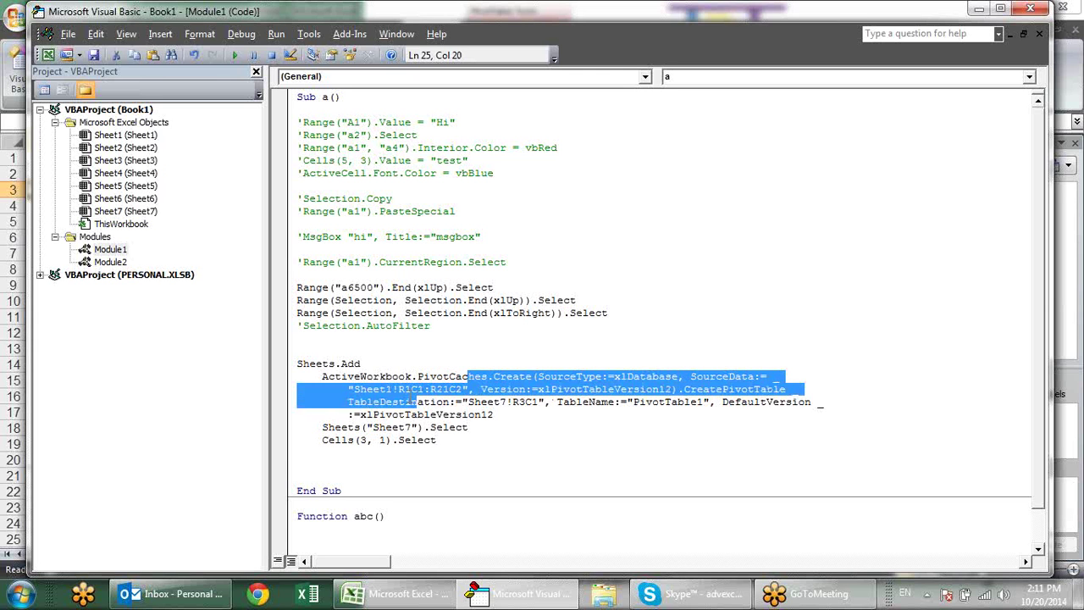
click(615, 449)
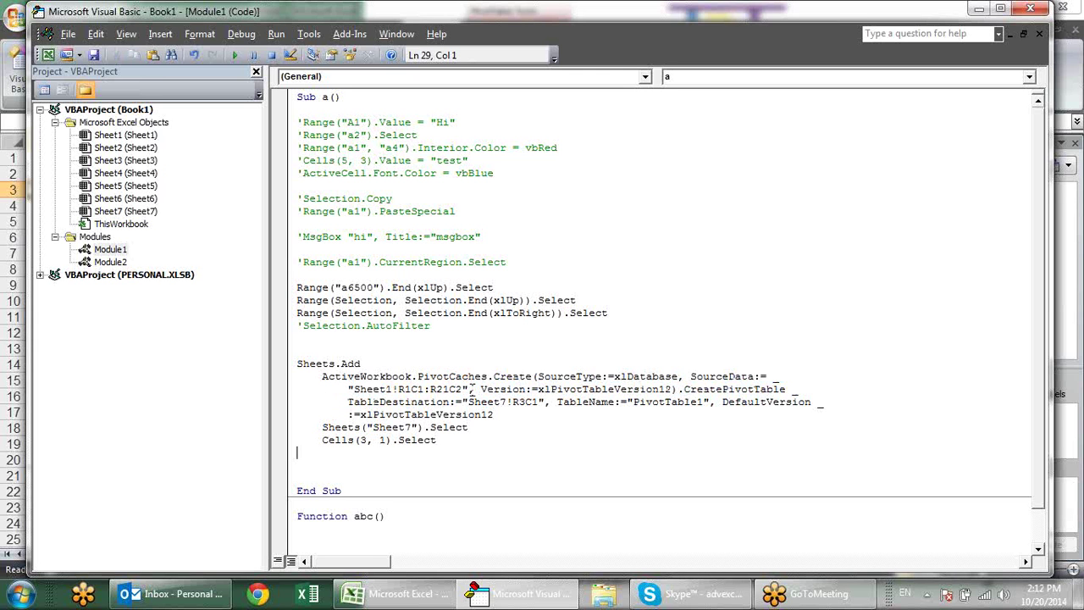
Replace the "Sheet1!R1C1:R21C2" SourceData string with selection.
drag(469, 389, 348, 390)
text(s)
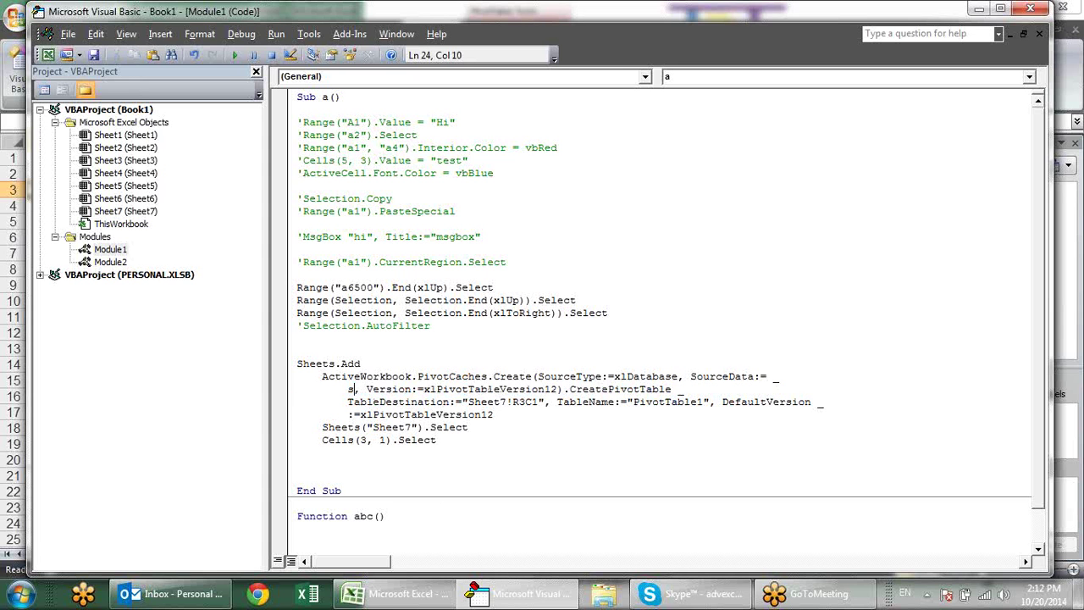
text(electio)
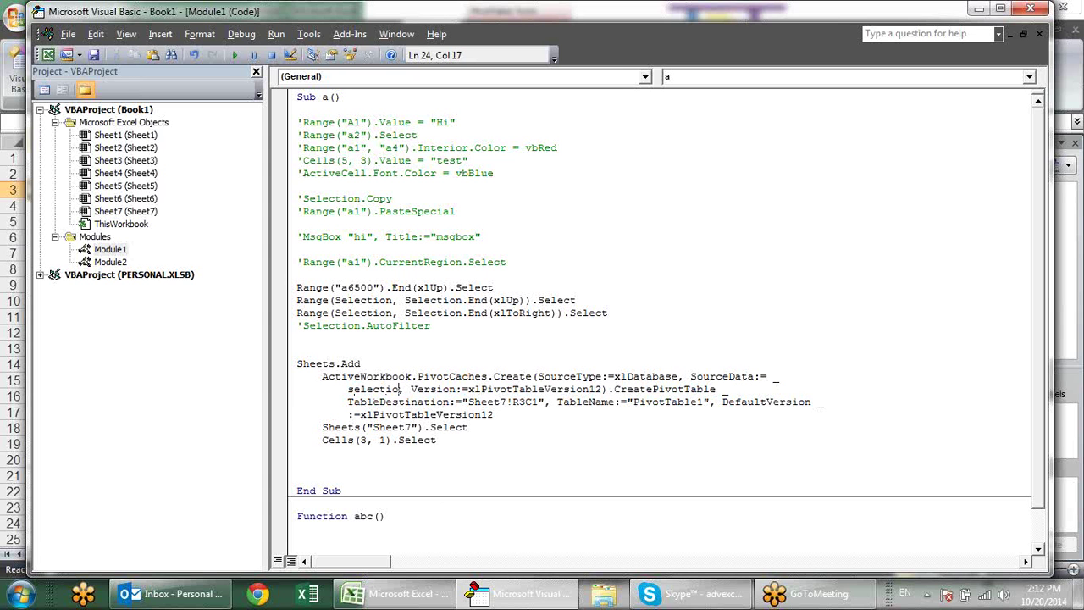
text(n)
key(Down)
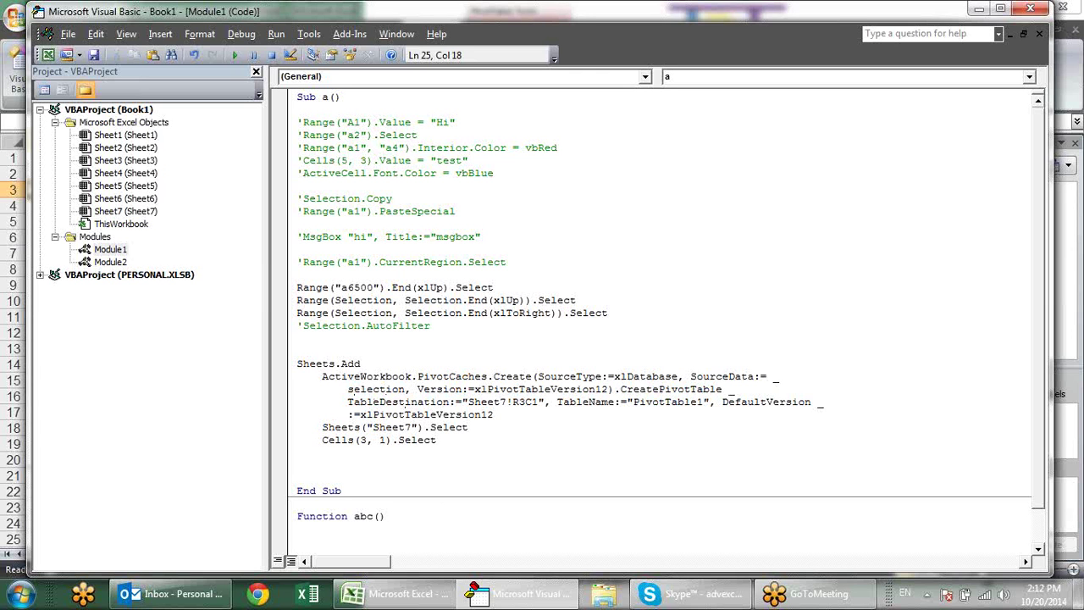
key(Down)
key(ctrl+z)
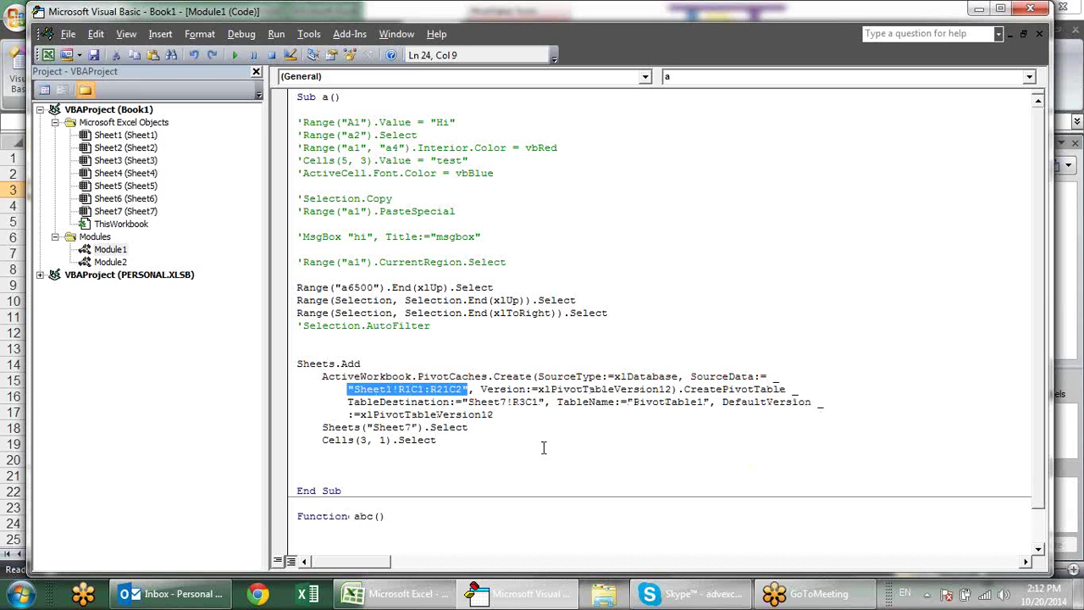
text(s)
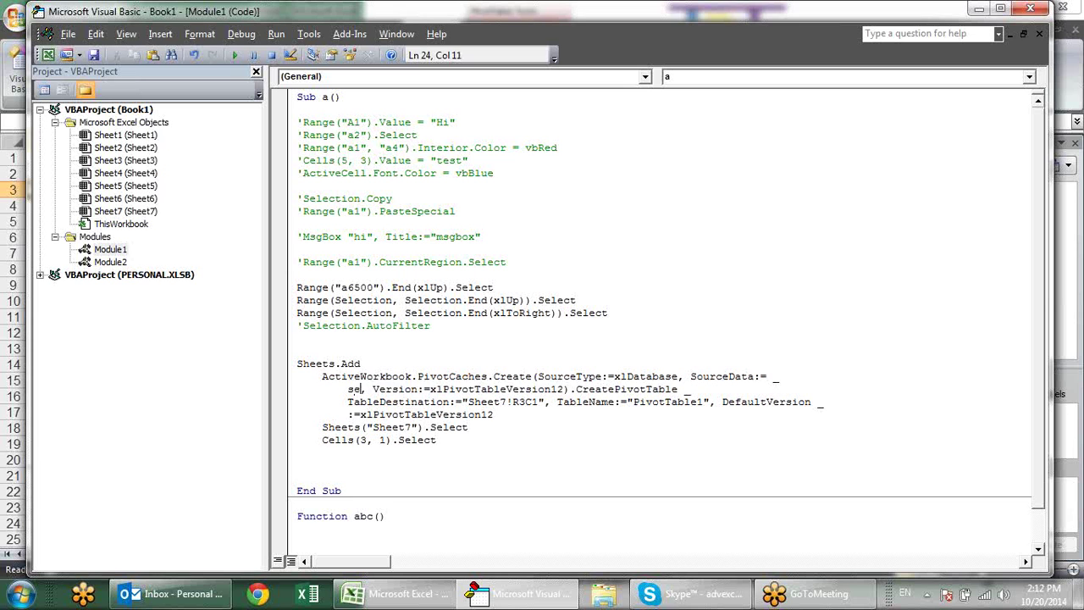
text(election)
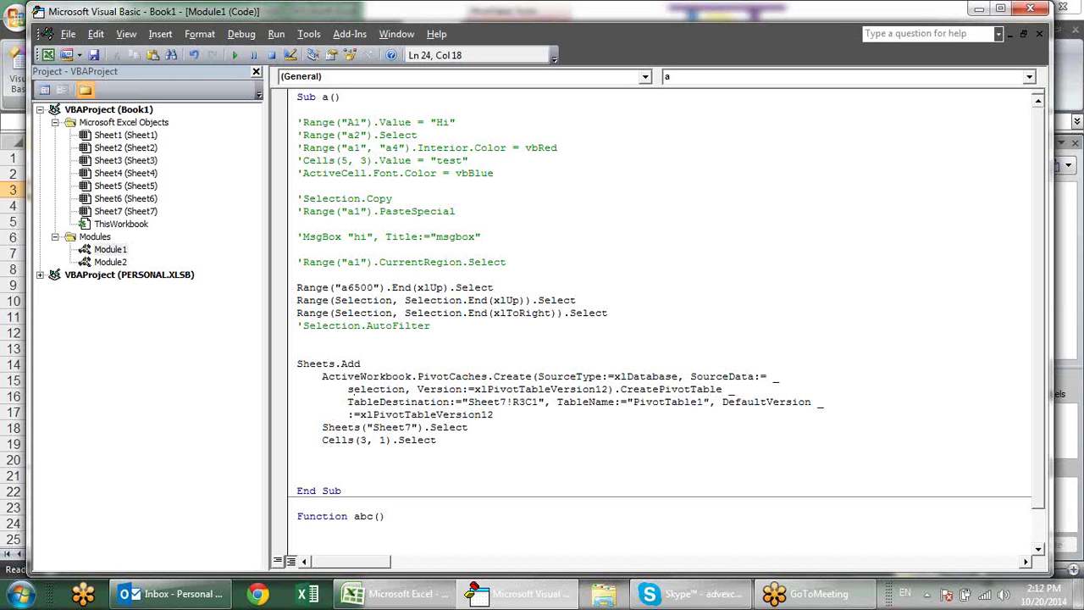
click(405, 401)
click(540, 401)
Add an ActiveSheet.Name line directly after Sheets.Add.
click(375, 364)
key(Return)
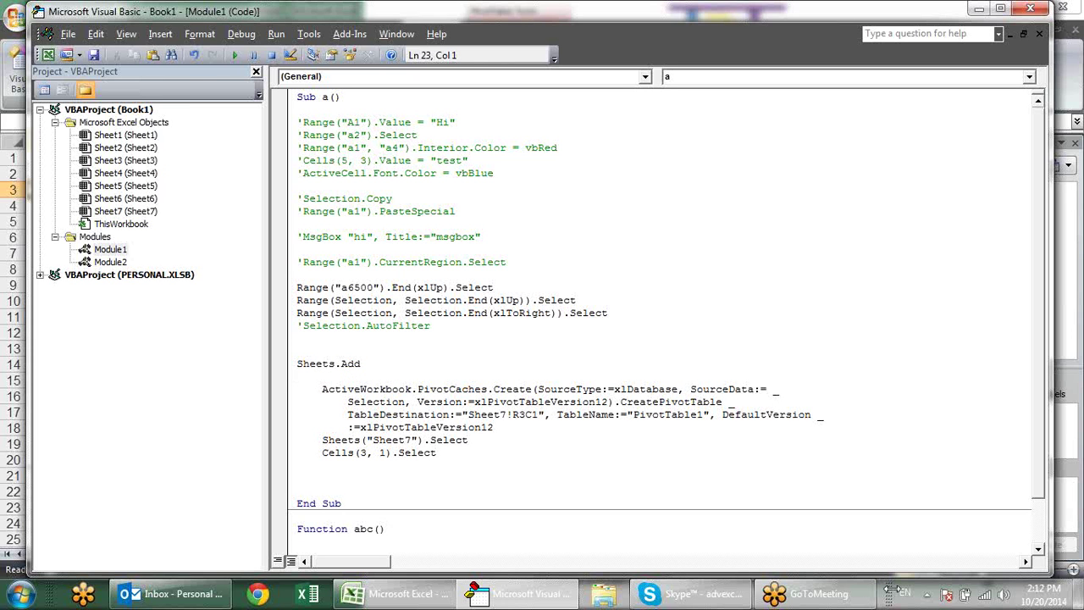
text(Sheet)
text(s)
key(BackSpace)
key(BackSpace)
key(BackSpace)
key(BackSpace)
key(BackSpace)
key(BackSpace)
text(activ)
text(e)
key(BackSpace)
text(sh)
text(eet.name)
key(Down)
key(Up)
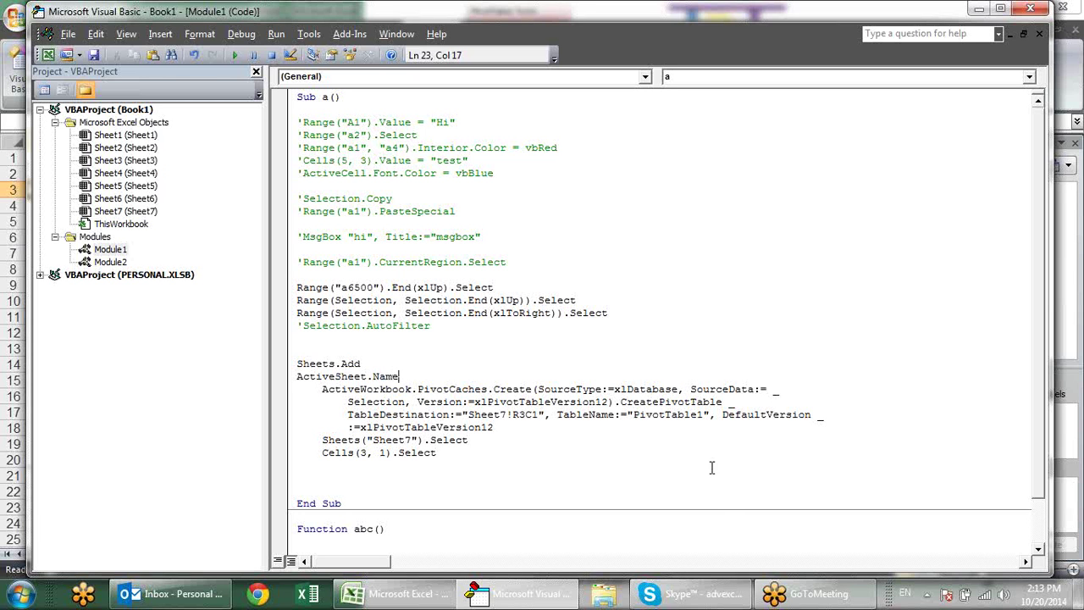
Add Dim s As String above Sheets.Add and change the next line to s = ActiveSheet.Name.
click(344, 349)
text(dim s as )
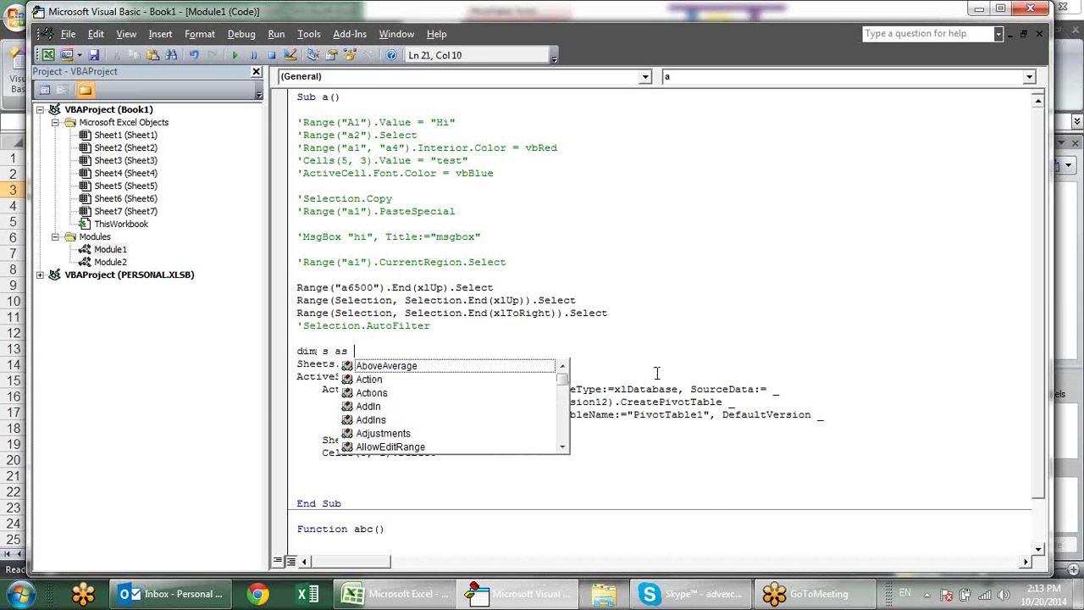
text(str)
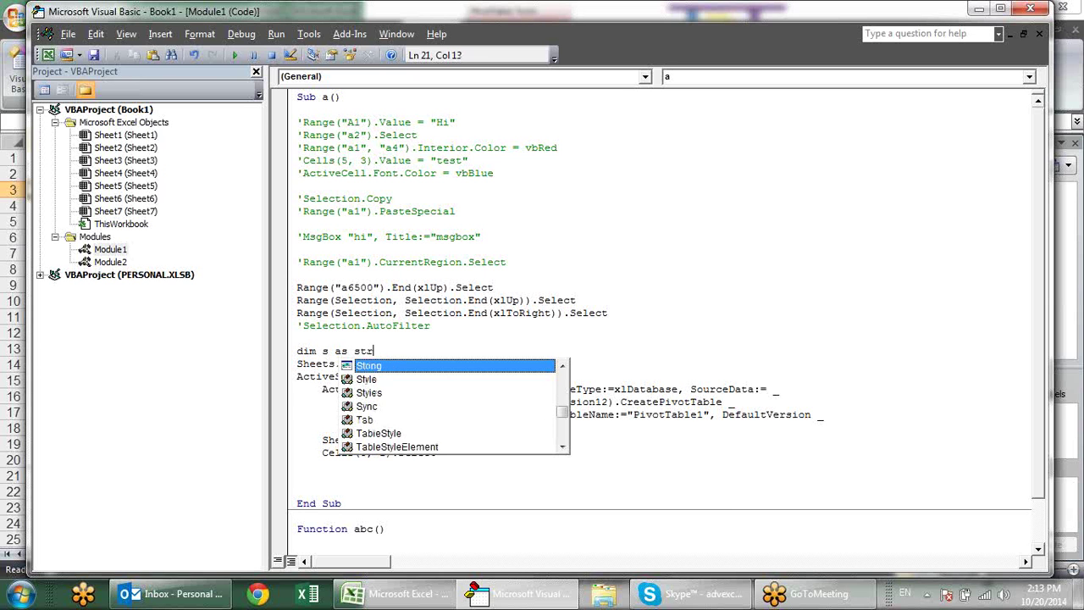
key(Tab)
key(Down)
key(Down)
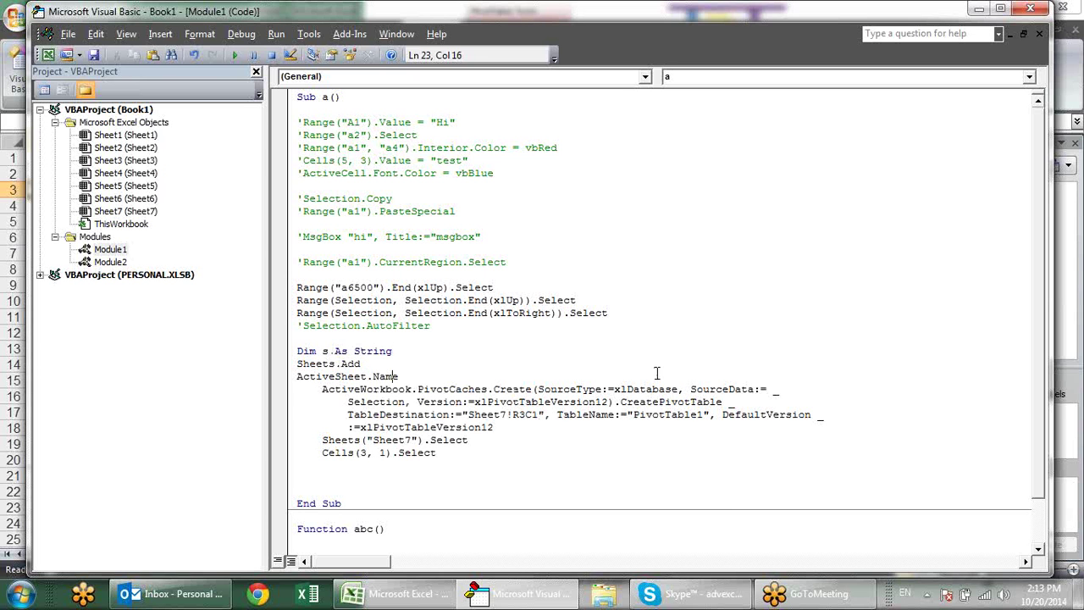
key(Home)
text(s)
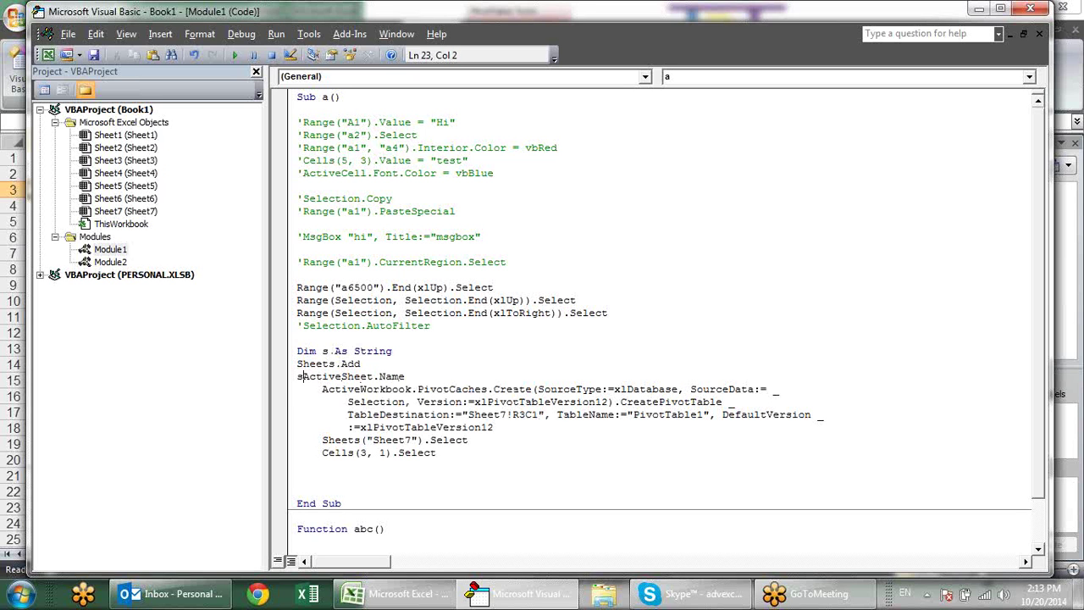
text(=)
key(Down)
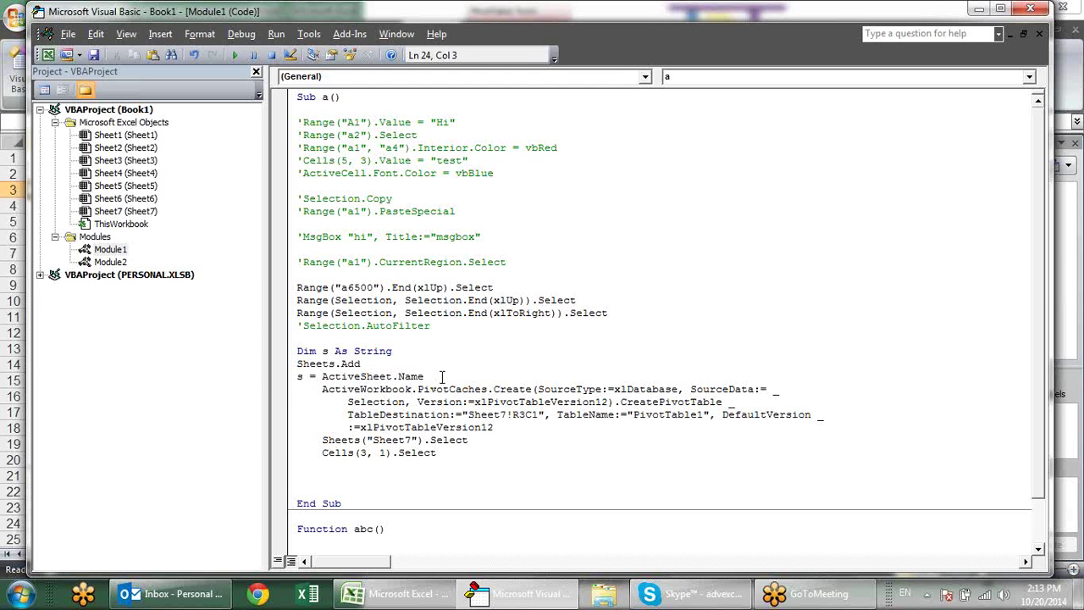
click(441, 376)
click(353, 593)
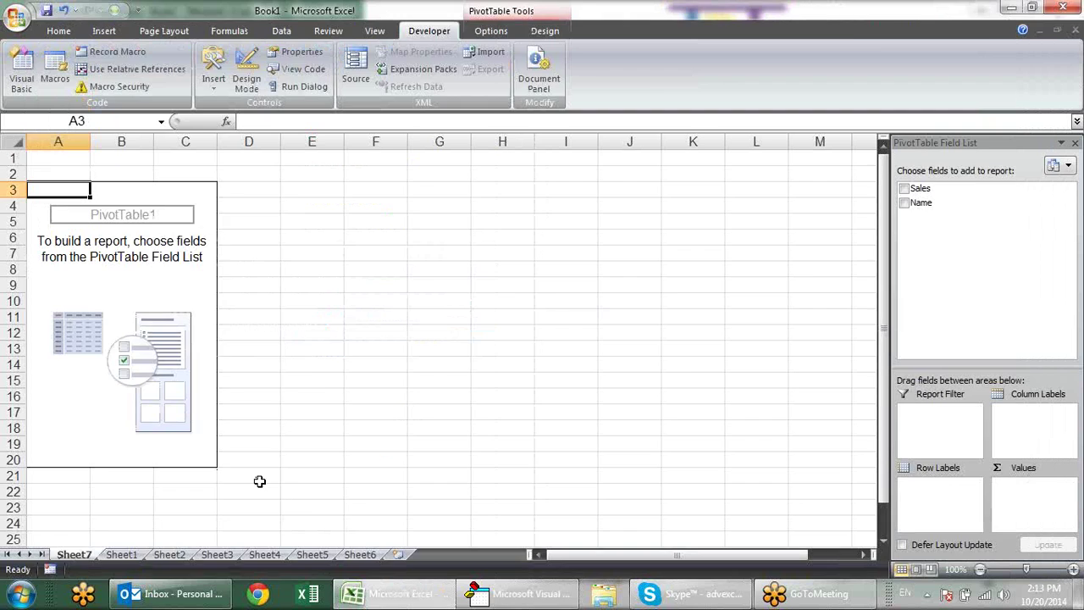
In macro a, insert a blank line after the sheet-name line.
key(alt+F11)
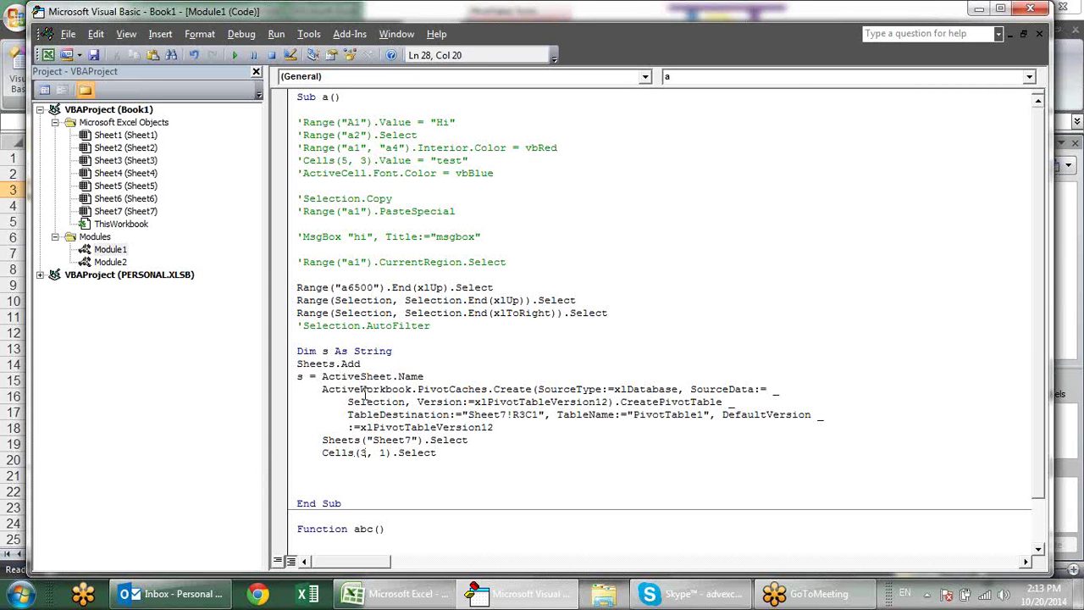
click(372, 366)
click(298, 364)
click(448, 376)
key(Return)
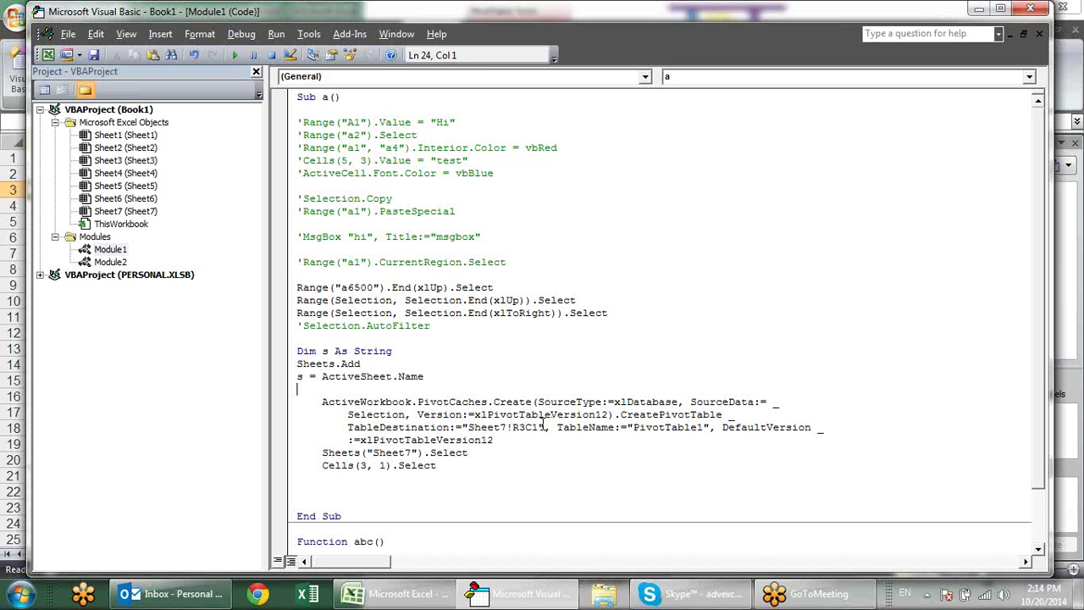
Replace the Sheet7!R3C1 pivot destination with sheets(s).range("a1").
drag(543, 426, 525, 426)
drag(467, 422, 461, 425)
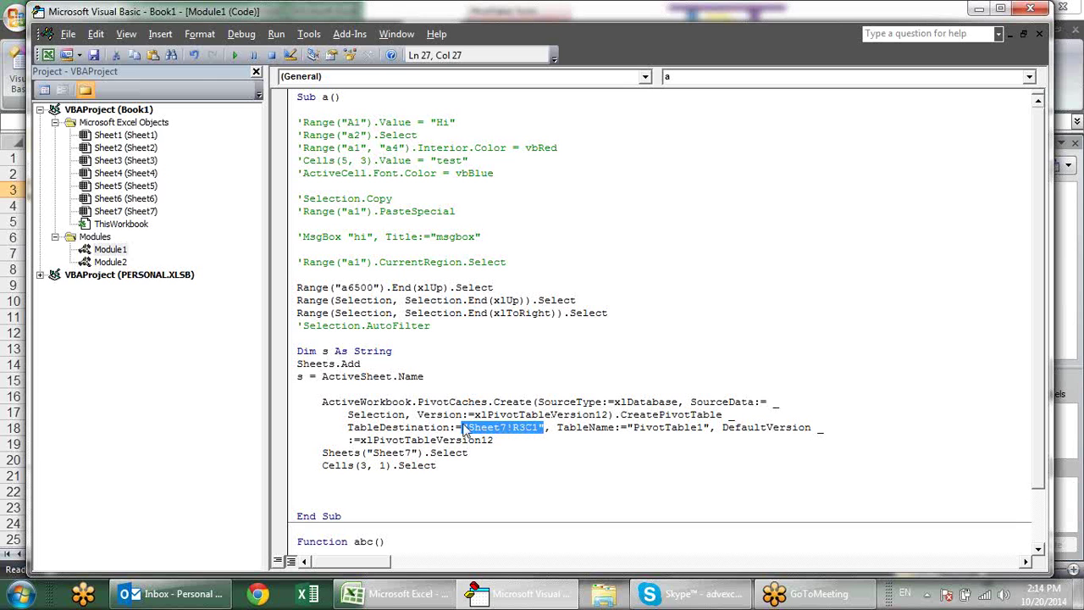
text(she)
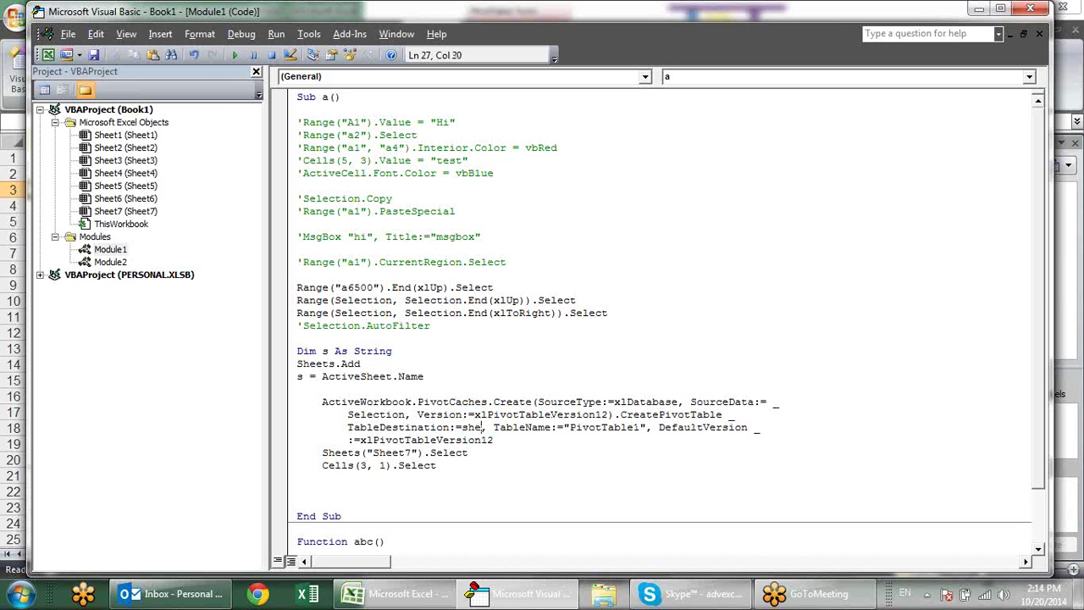
text(ets()
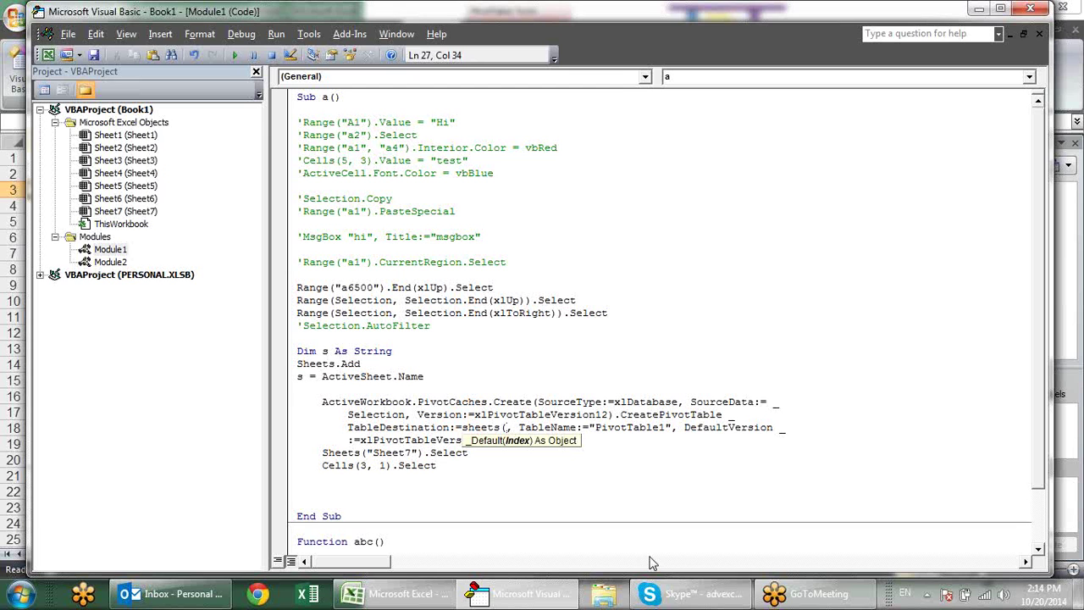
text(s))
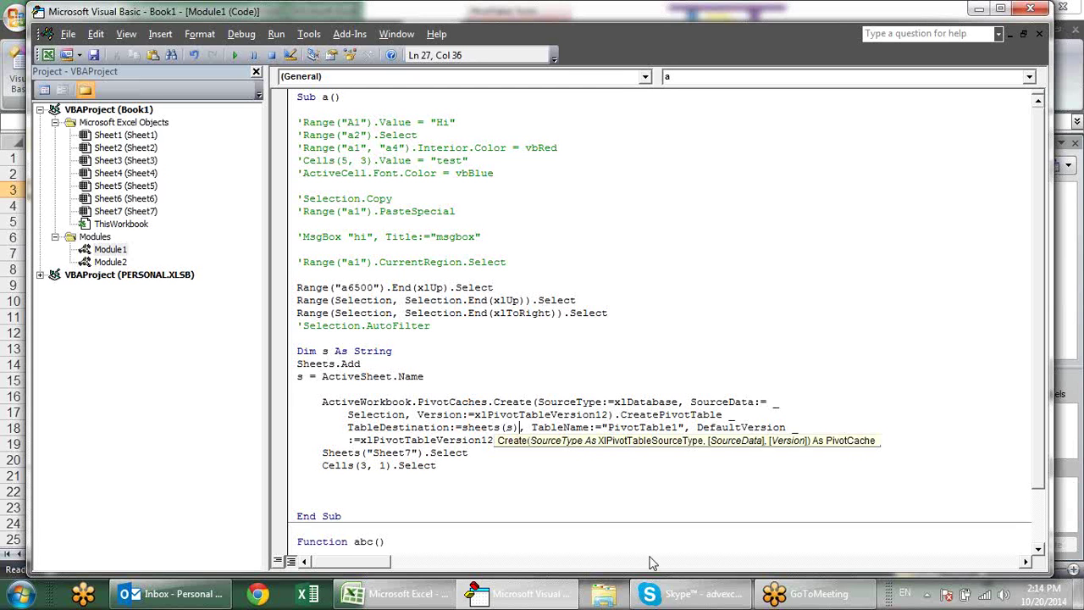
text(.rang)
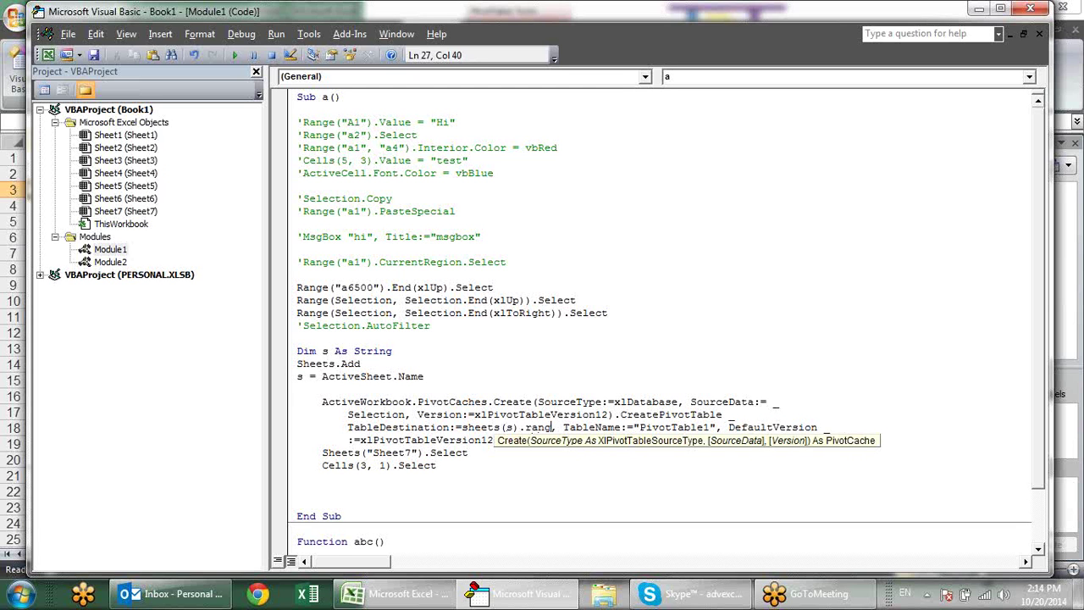
text(e(")
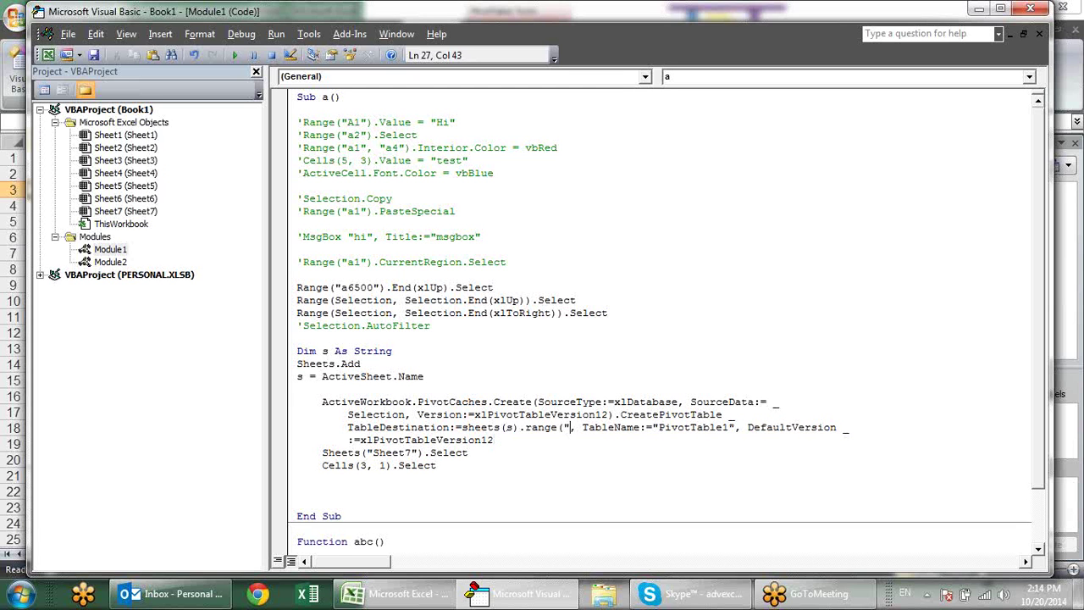
text(a1)
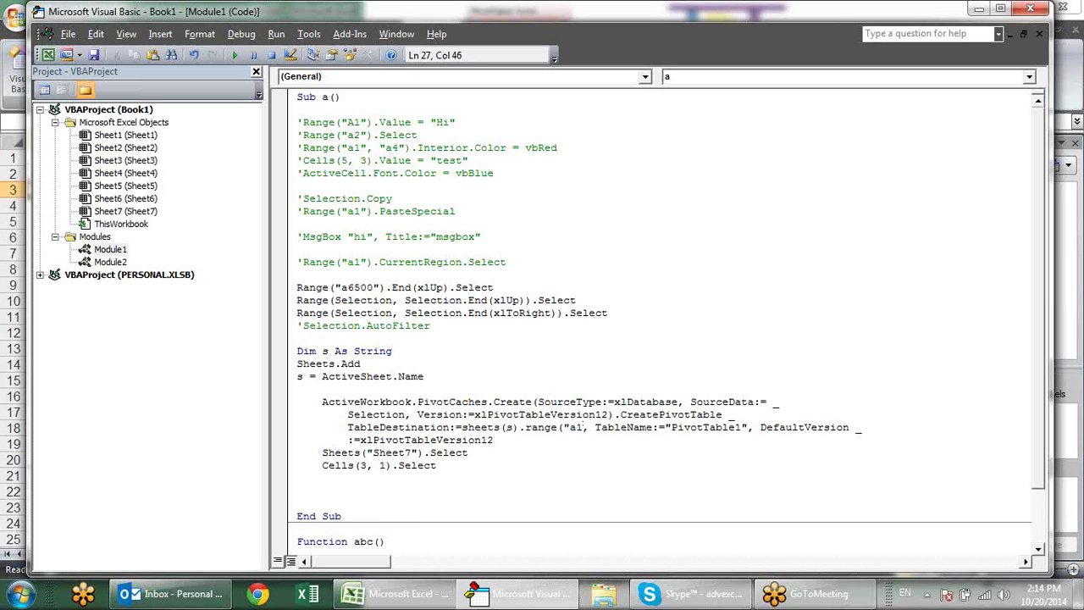
text("))
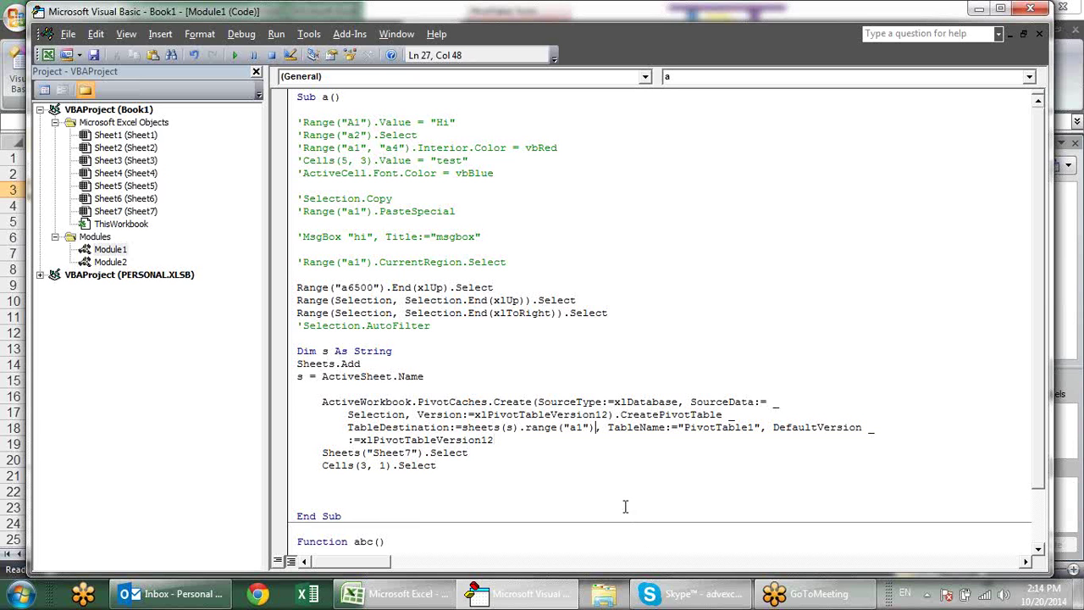
click(625, 494)
Change Sheets("Sheet7") to Sheets(s), delete the Cells(3, 1).Select line, and return to Excel.
drag(419, 453, 367, 452)
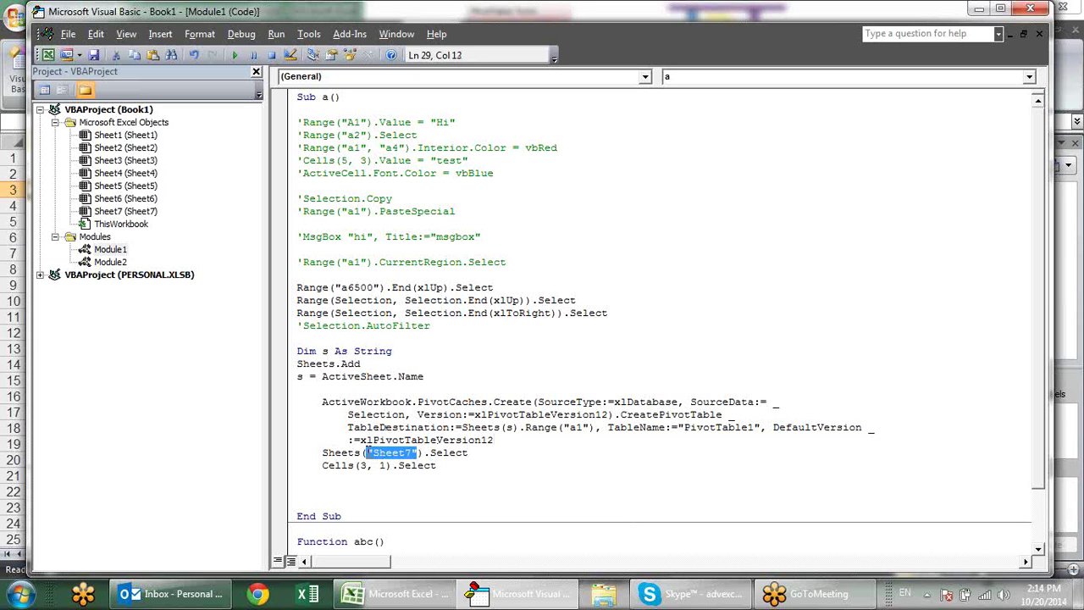
text(s)
click(413, 495)
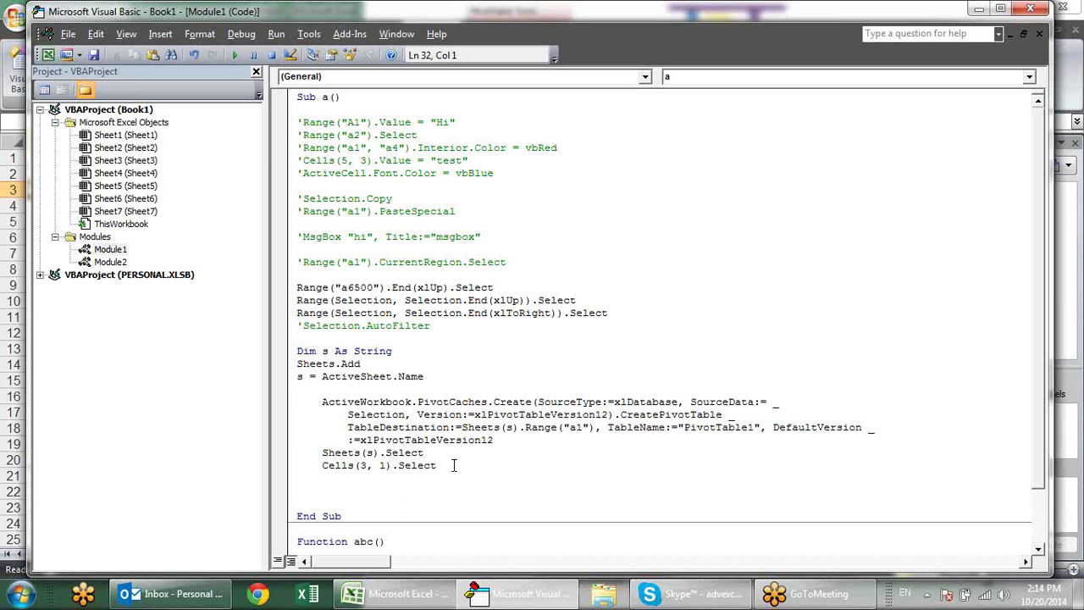
drag(451, 465, 310, 476)
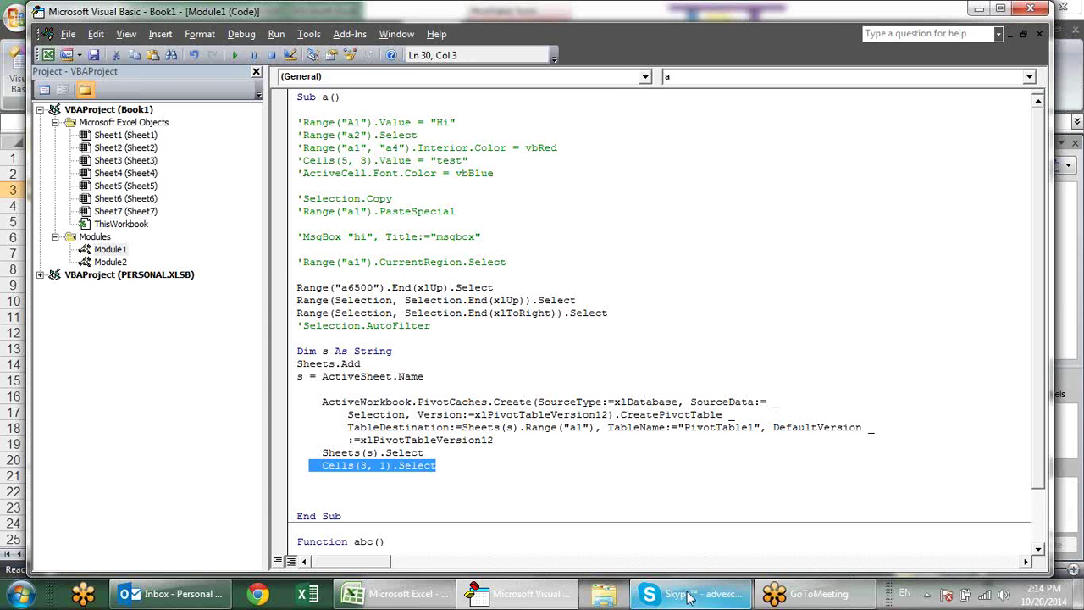
key(Delete)
click(629, 519)
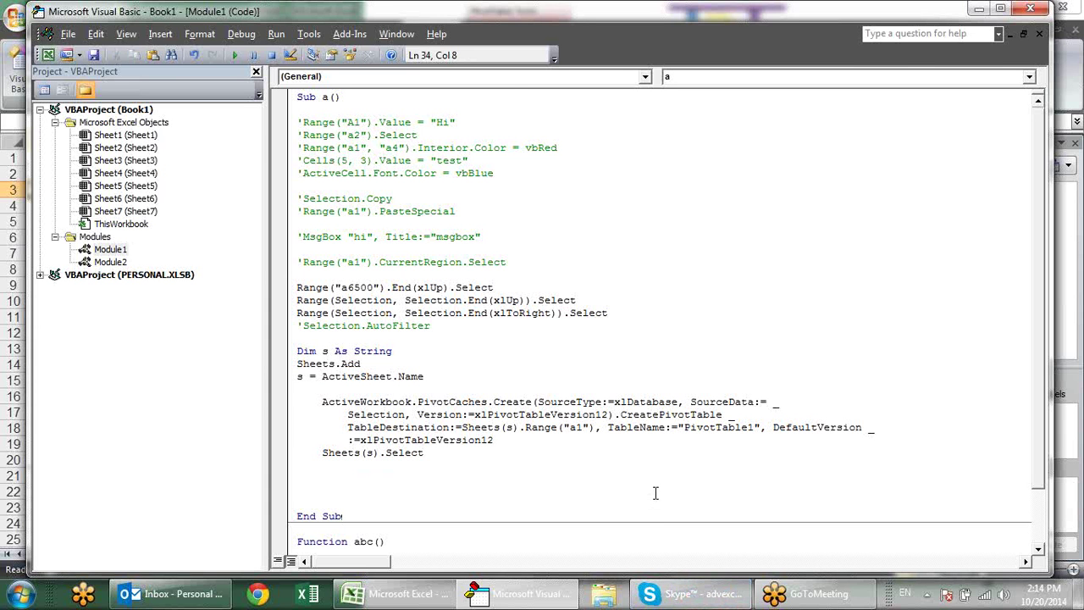
key(alt+F11)
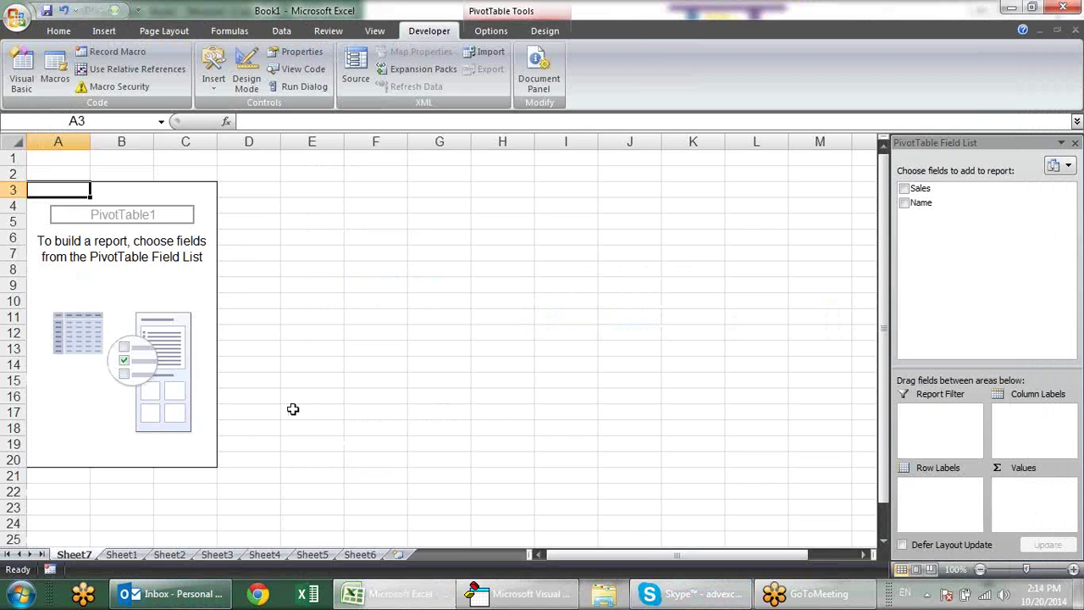
Delete the pivot table sheet Sheet7.
key(alt+e)
key(l)
key(Return)
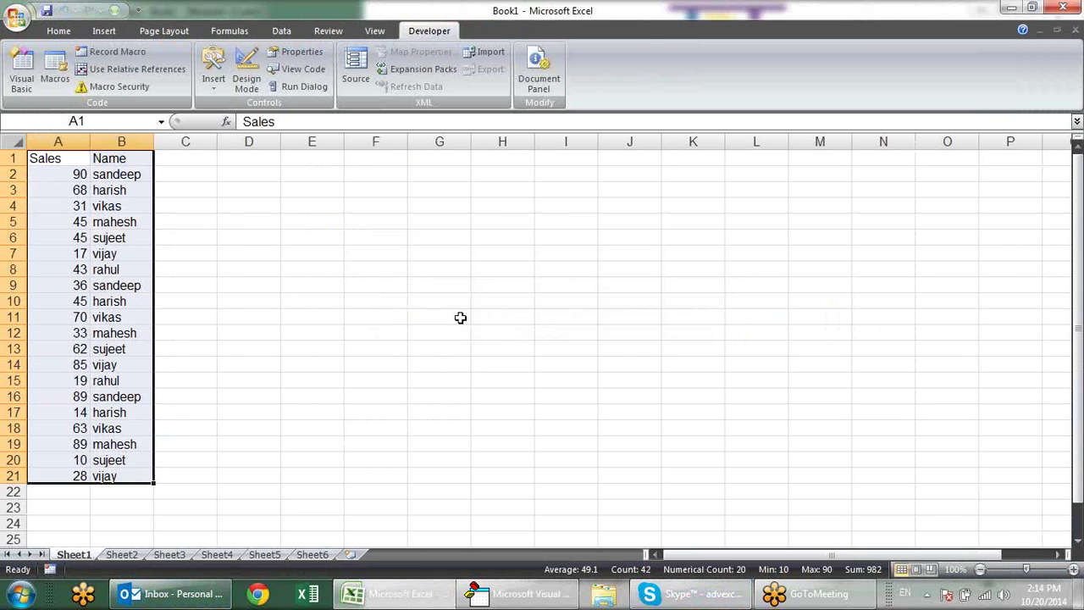
With D9 on Sheet1 selected, run macro a, which fails with run-time error 1004.
click(460, 317)
click(278, 282)
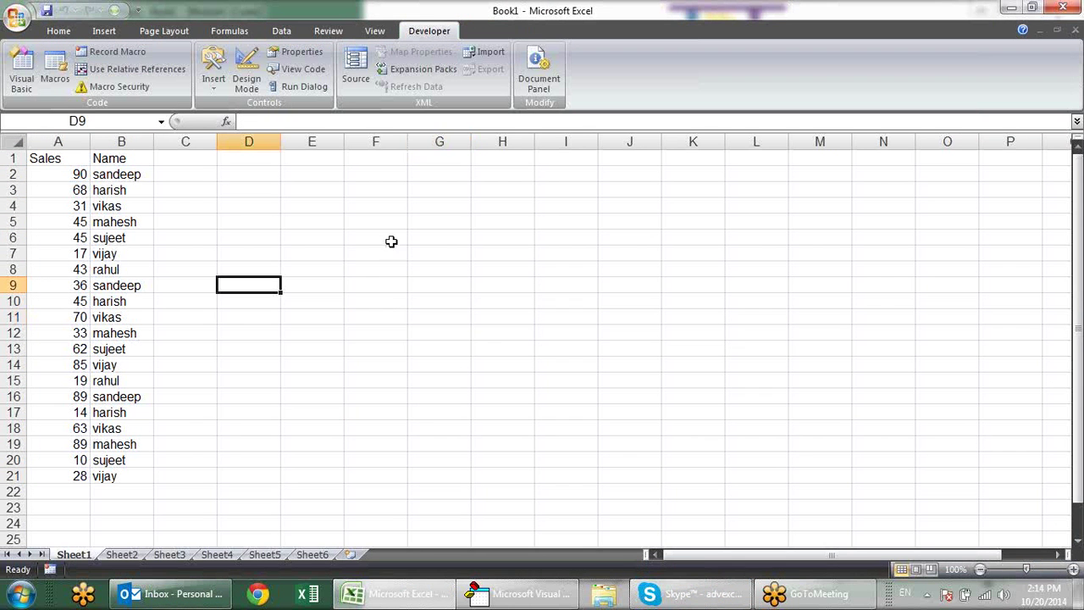
click(56, 76)
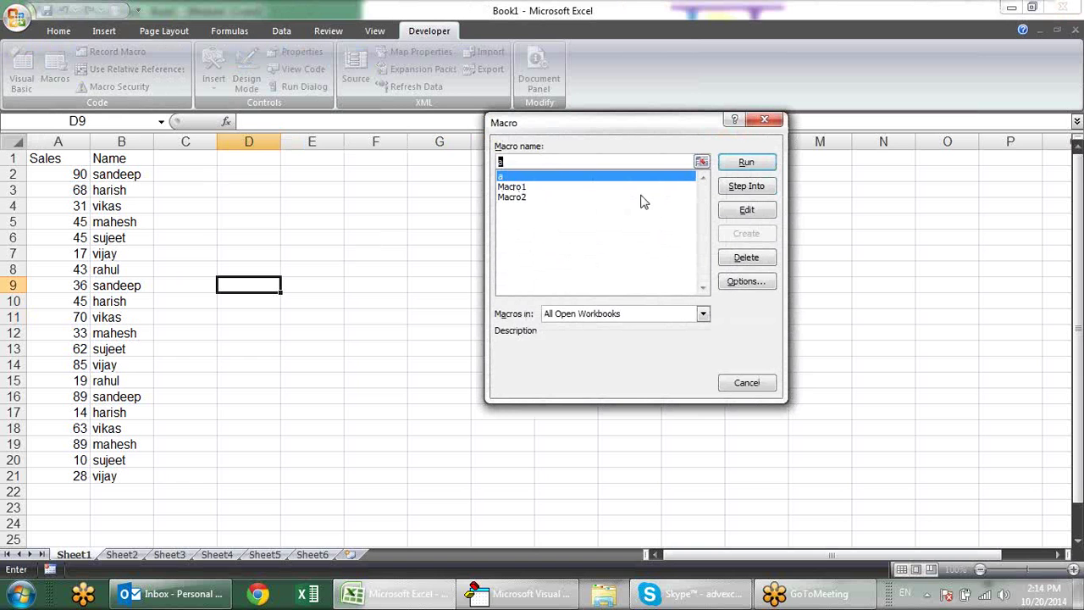
click(738, 165)
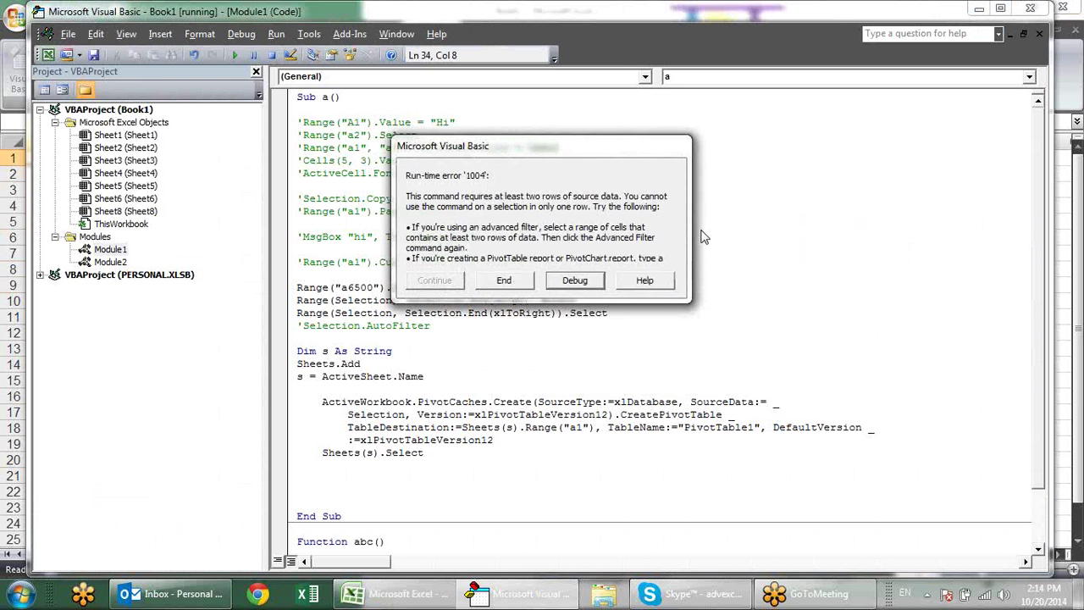
Debug the error at the TableDestination argument and check the new empty Sheet8.
click(579, 286)
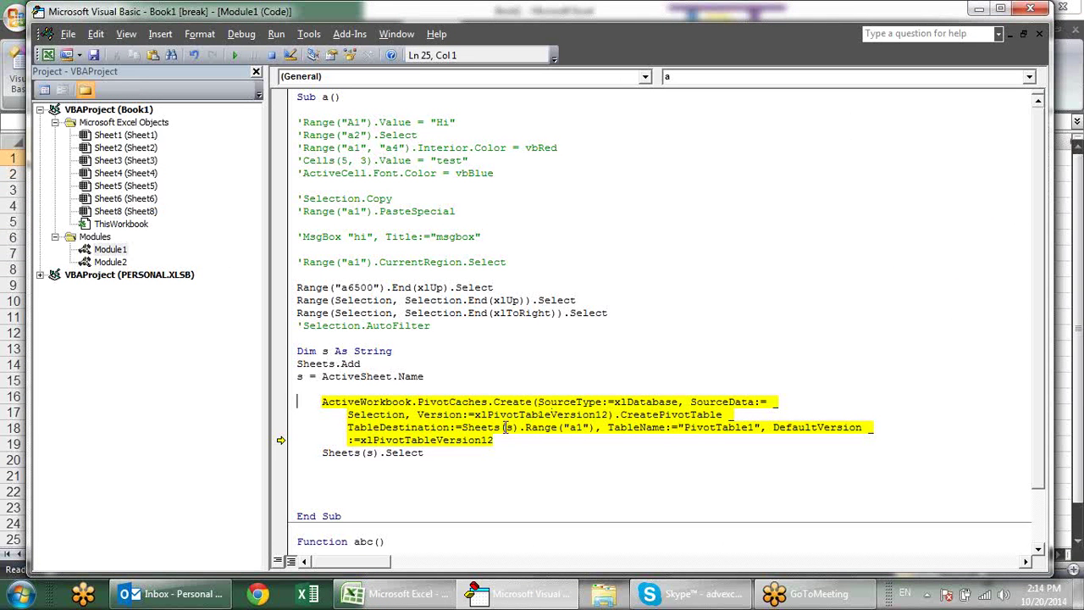
click(623, 432)
key(alt+Tab)
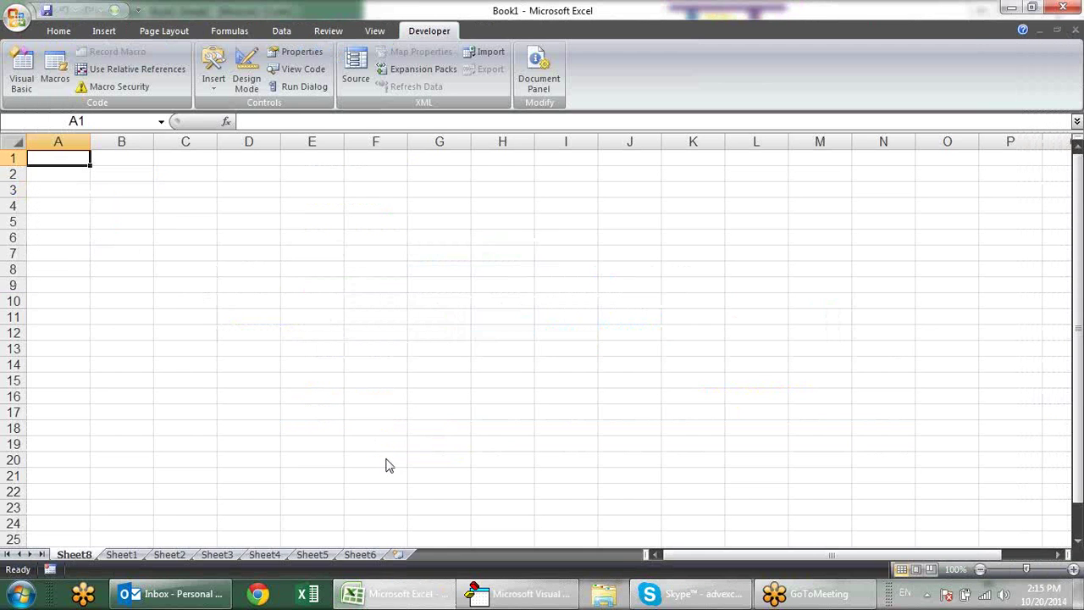
key(alt+Tab)
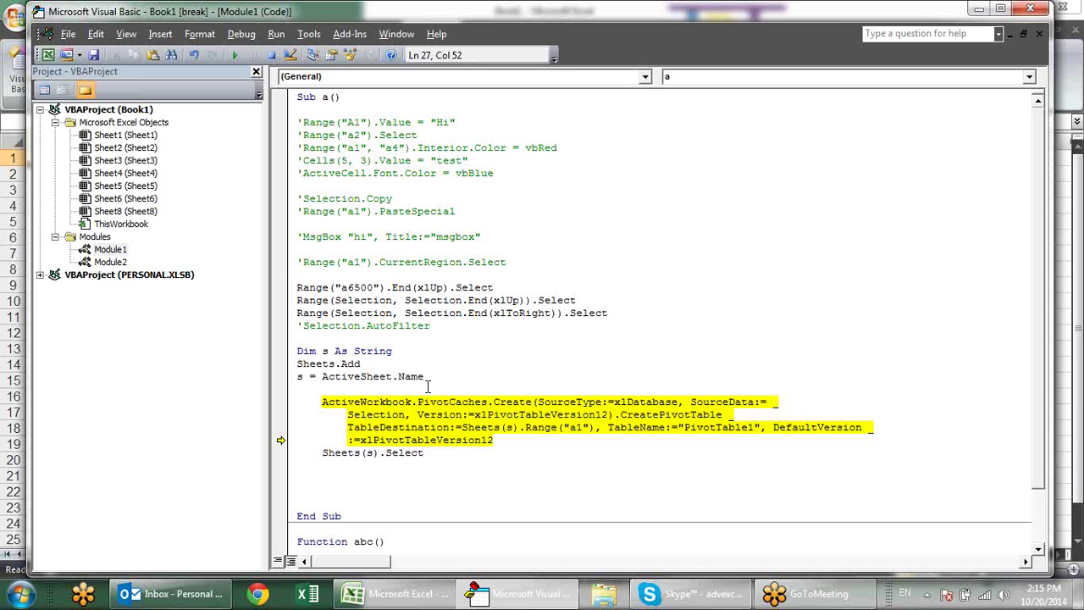
Reset the halted macro and delete the three Range(...).Select lines.
click(499, 377)
drag(608, 312, 353, 301)
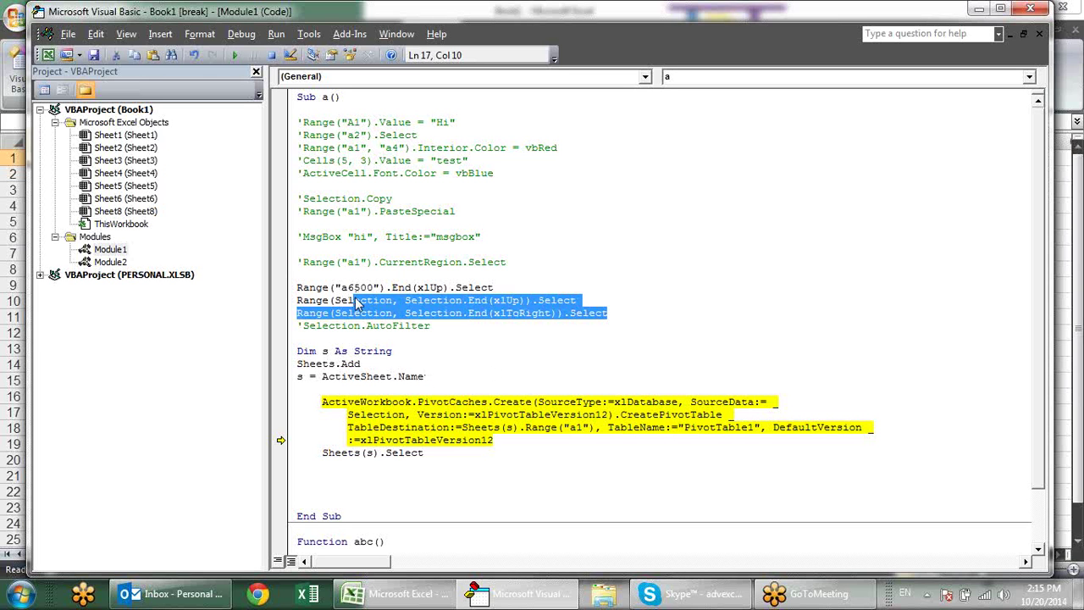
click(271, 56)
mouse_move(643, 313)
mouse_down()
mouse_move(294, 276)
mouse_move(296, 289)
mouse_up()
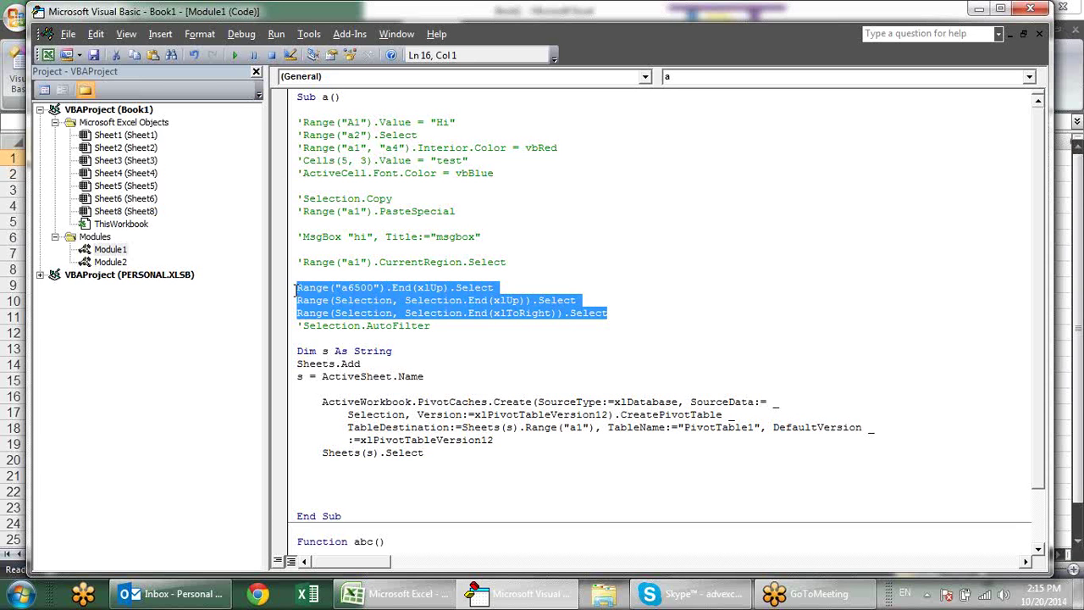
key(Delete)
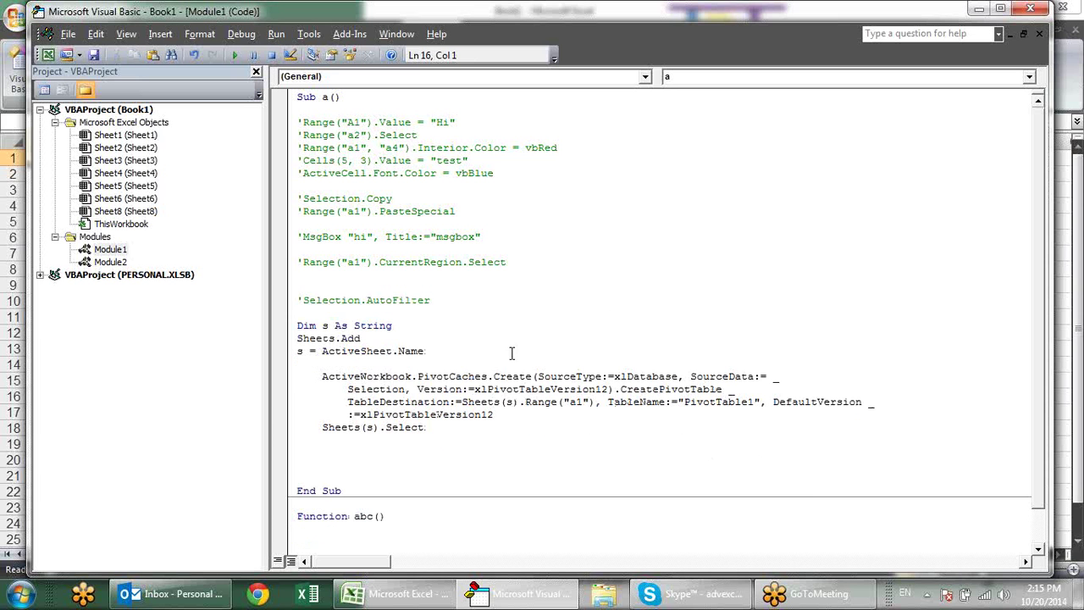
Add blank lines above the pivot code, begin a Sheets("Sheet line, and return to Excel.
click(472, 365)
key(Return)
key(Return)
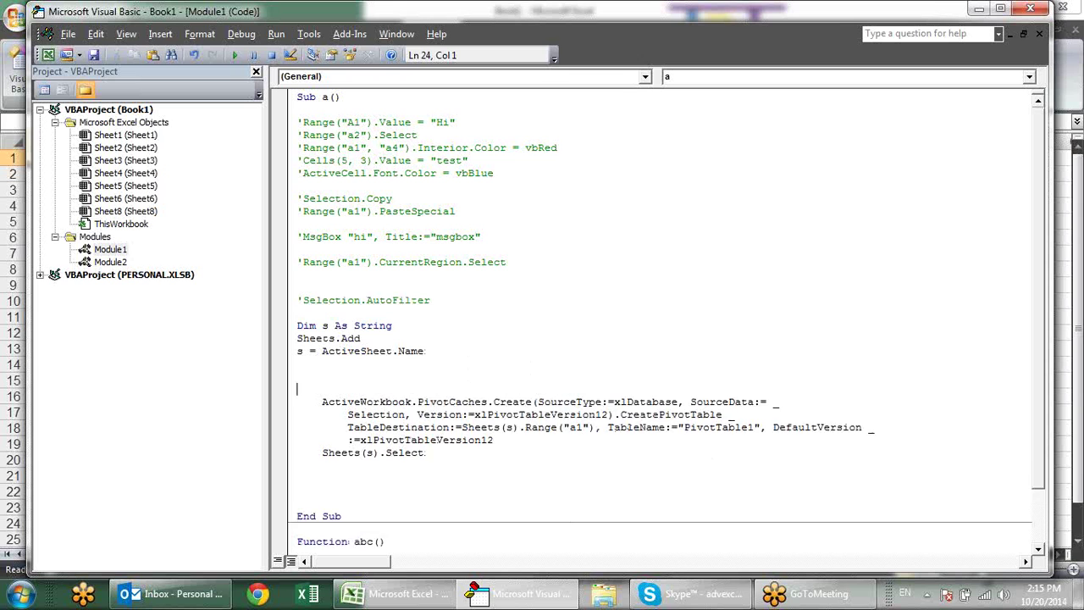
key(Return)
key(Return)
key(Up)
key(Up)
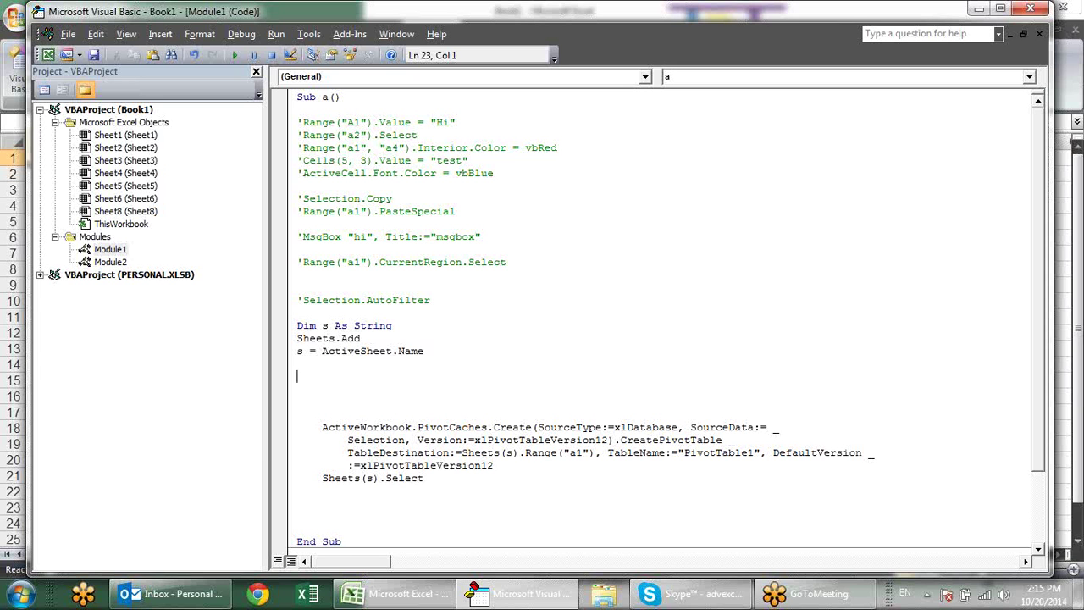
text(Sheets)
text(()
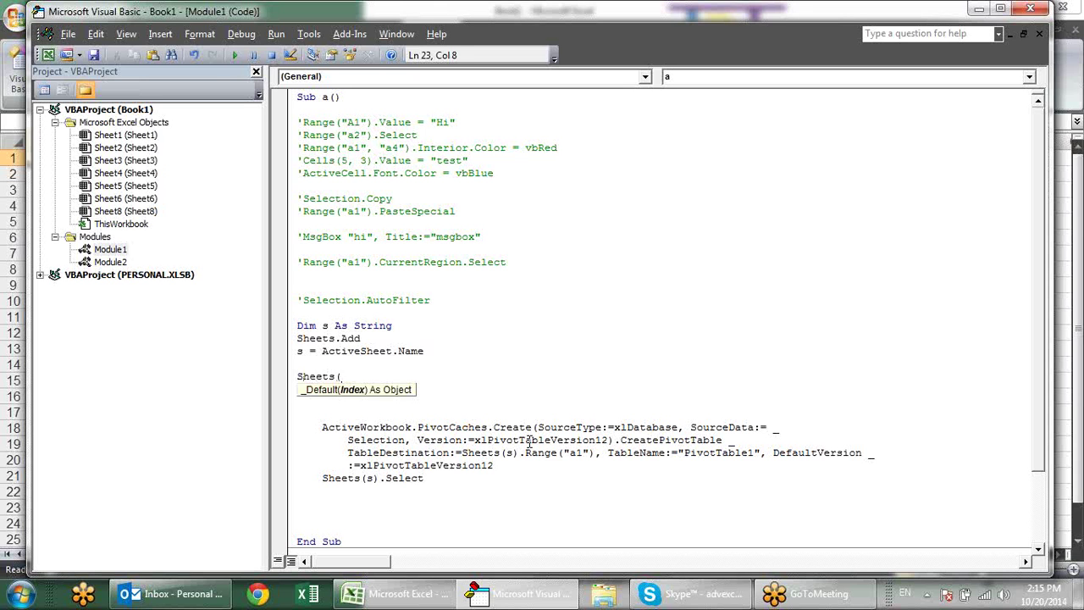
text("S)
text(he)
text(et)
key(alt+F11)
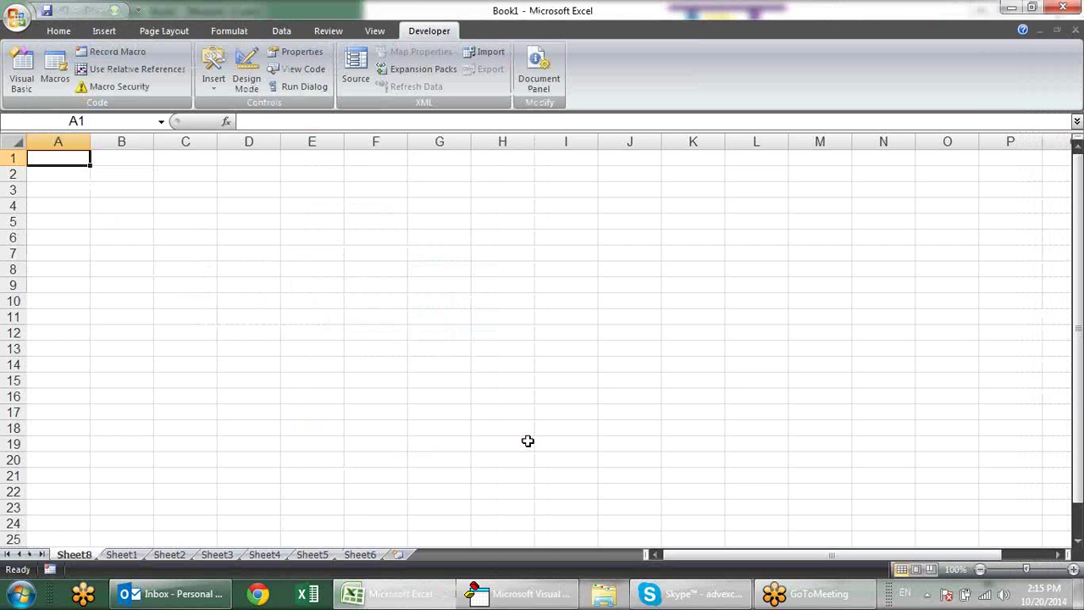
Complete the line Sheets("Sheet1").Activate above the pivot code.
click(127, 555)
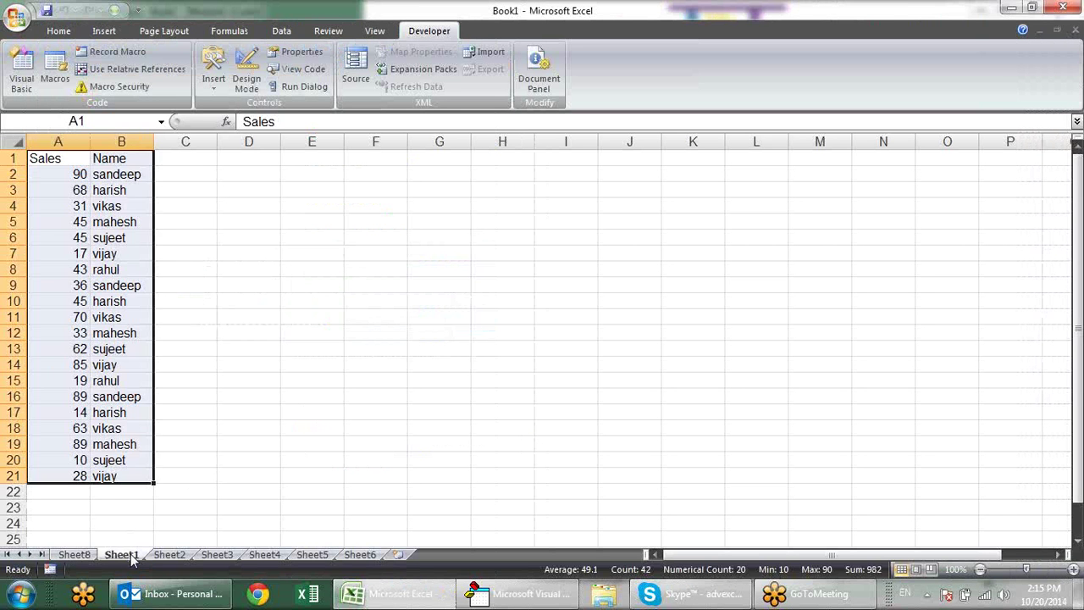
key(alt+Tab)
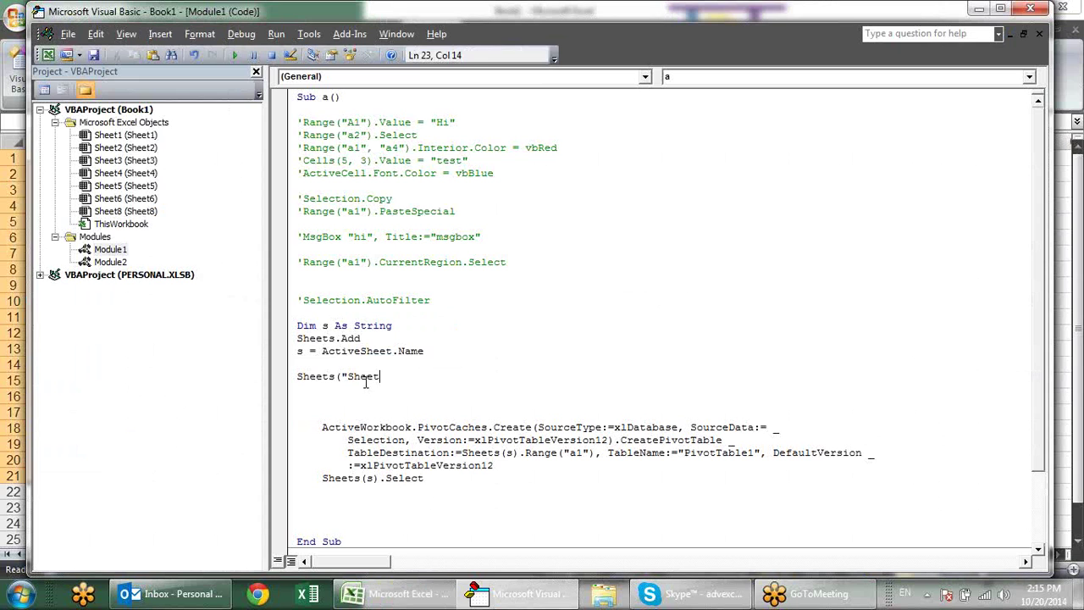
text(1"))
text(.)
text(activate)
click(299, 389)
Paste a copy of the Sheet1 activation line below Sheets(s).Select, then remove it.
drag(462, 378, 299, 373)
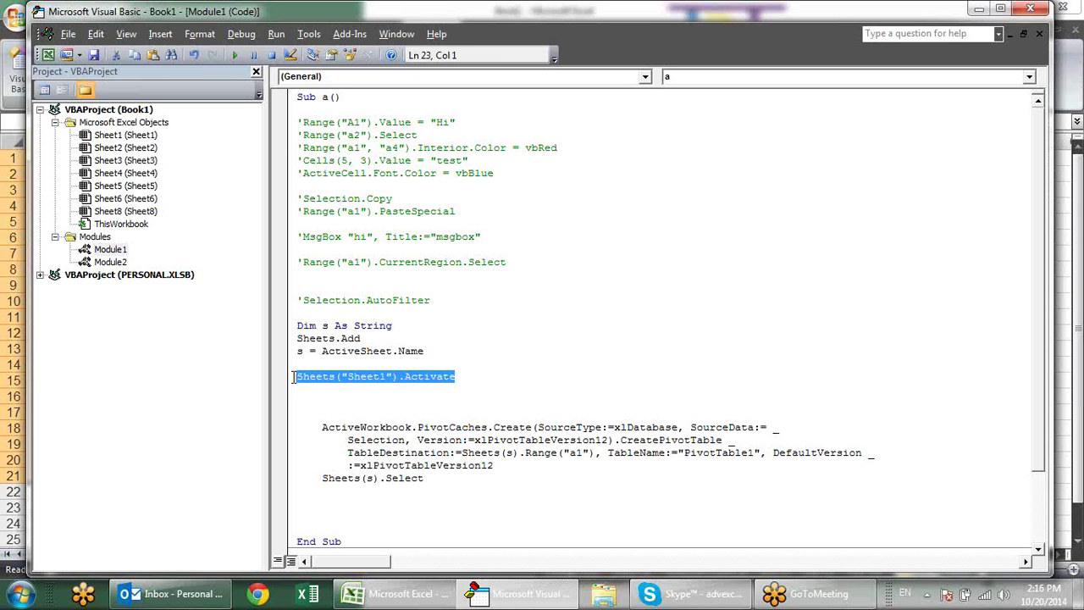
click(450, 493)
text(Sheets("Sheet1").Activate)
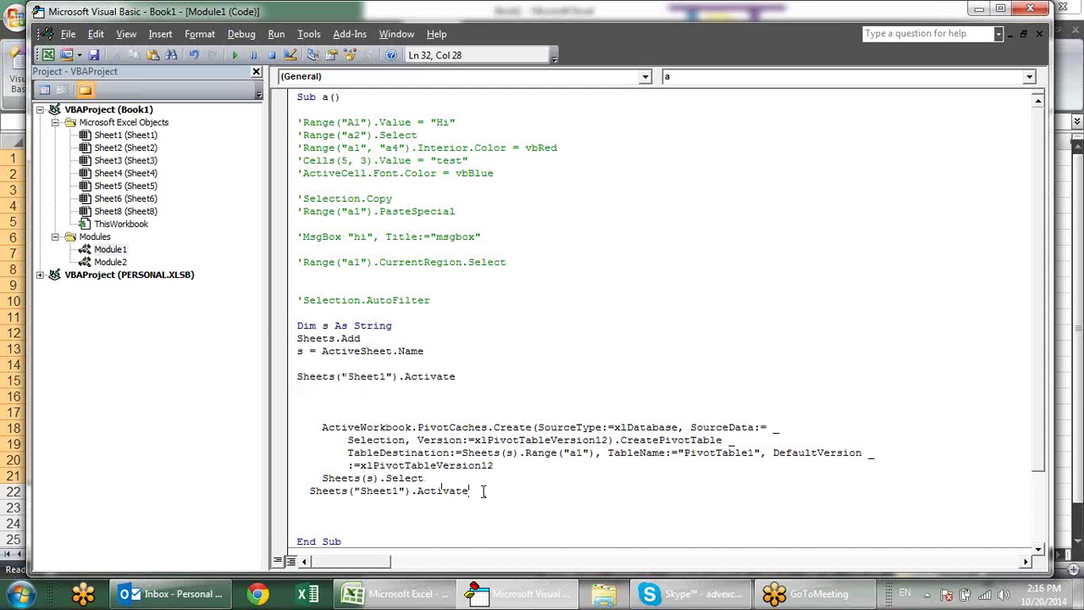
drag(476, 487, 295, 490)
click(418, 491)
double_click(419, 497)
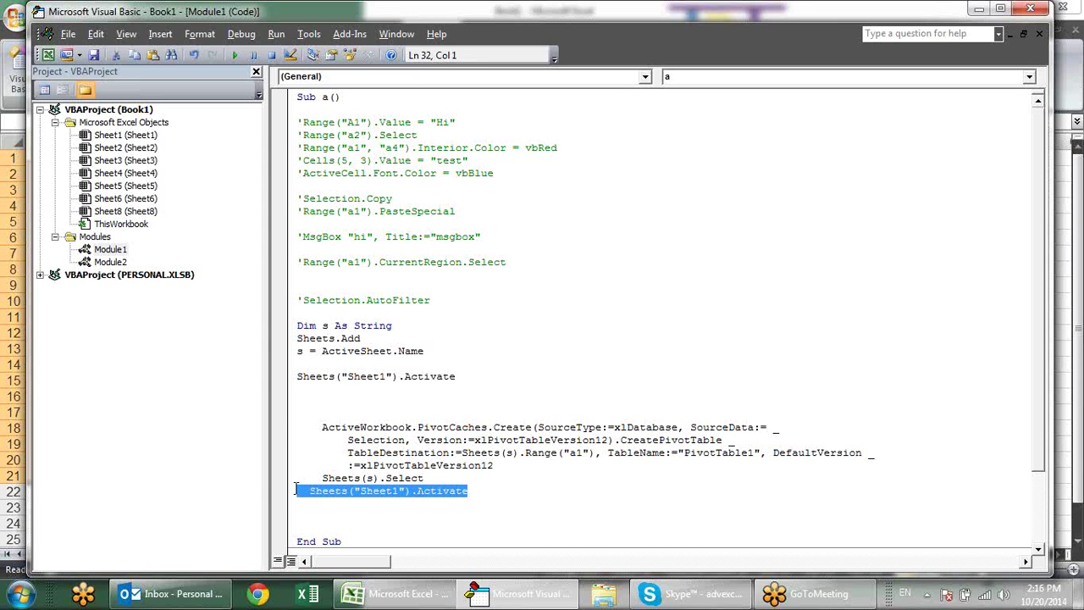
key(Delete)
Change Sheets(s).Select to Sheets(s).Activate and return to Excel.
click(430, 479)
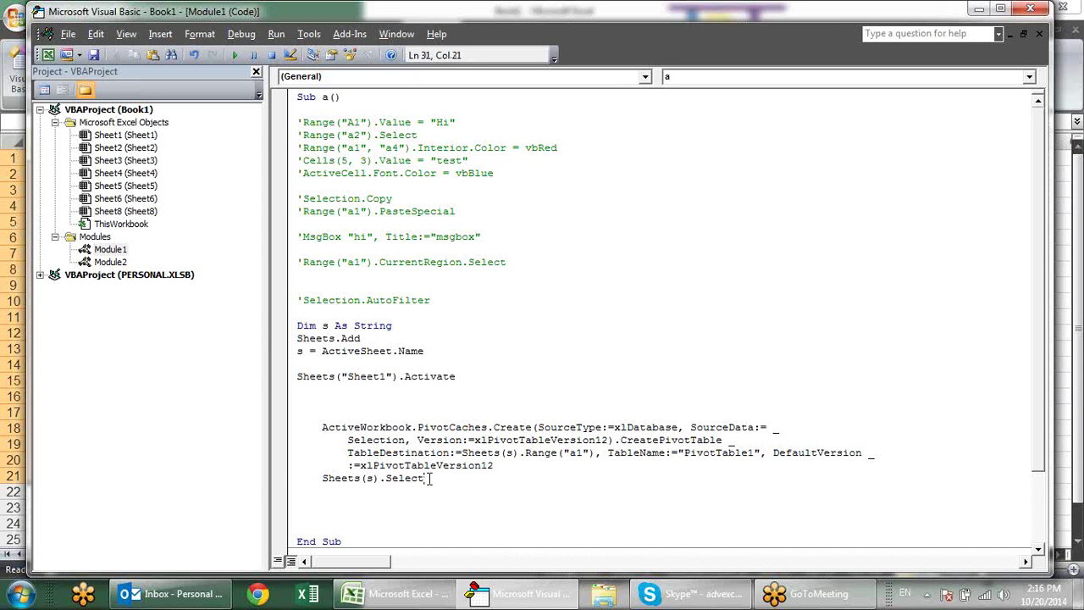
drag(430, 478, 386, 478)
text(ac)
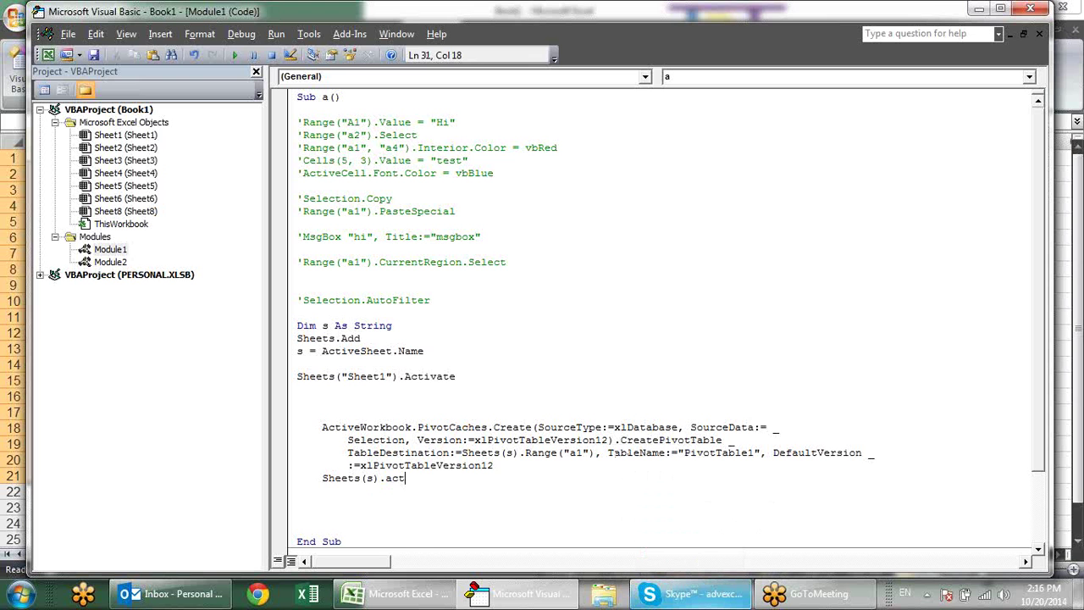
text(tivate)
key(alt+Tab)
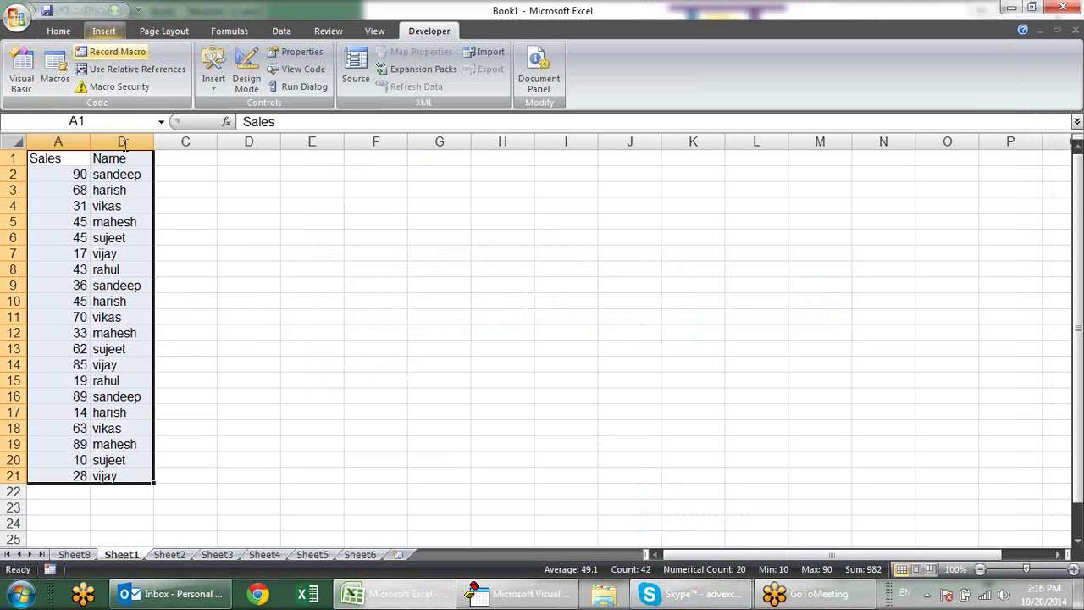
Run macro a, creating Sheet9 with an empty PivotTable1, then go back to the editor.
click(132, 56)
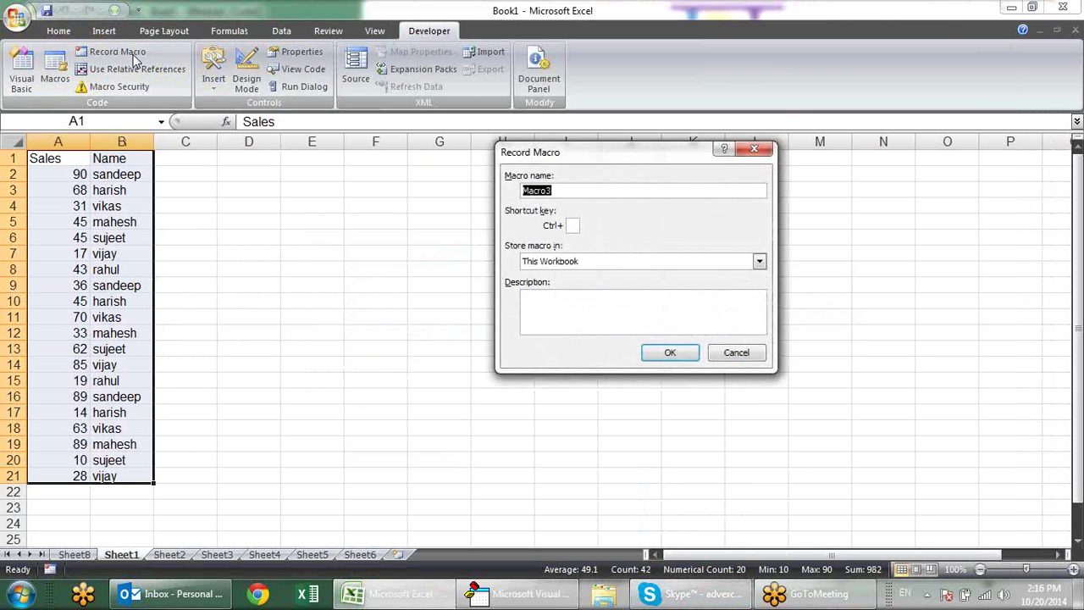
key(Escape)
click(54, 68)
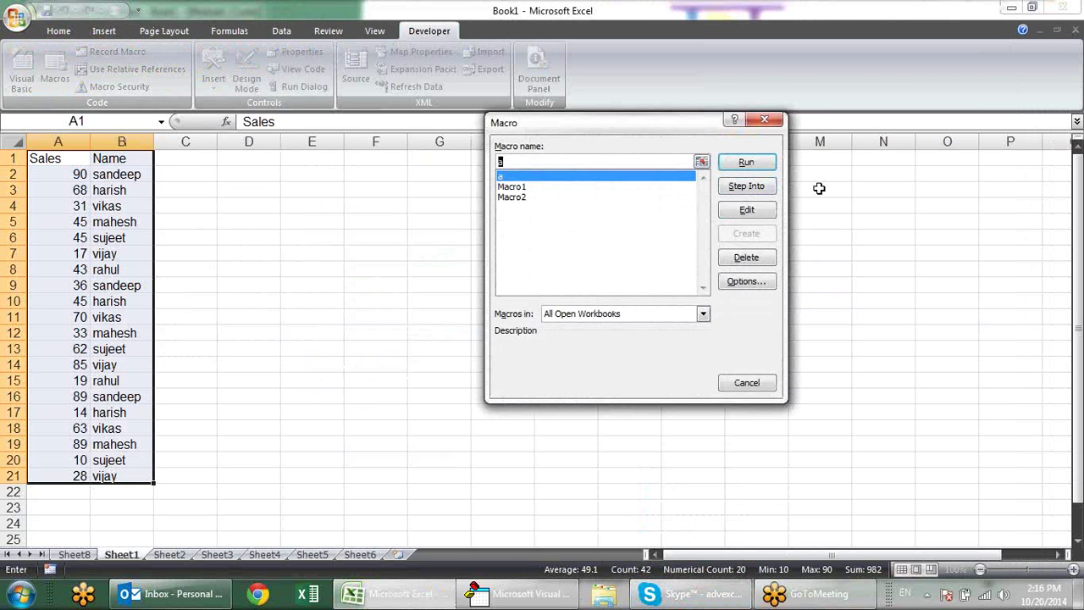
click(742, 169)
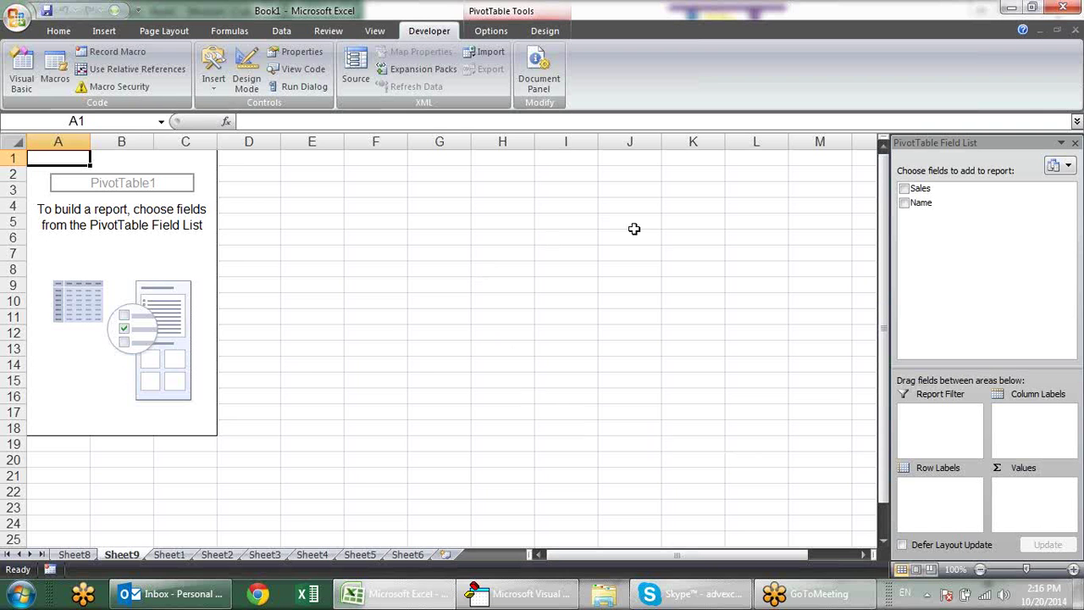
key(alt+F11)
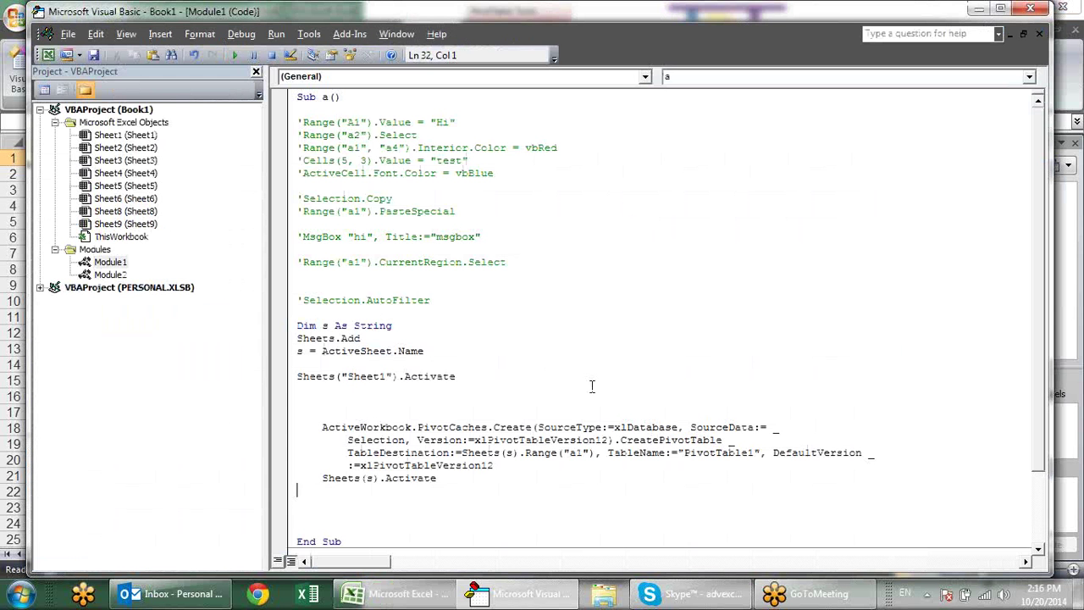
Review the pivot code's SourceType and SourceData arguments, noting Selection as the data source.
click(570, 392)
scroll(697, 235, down, 1)
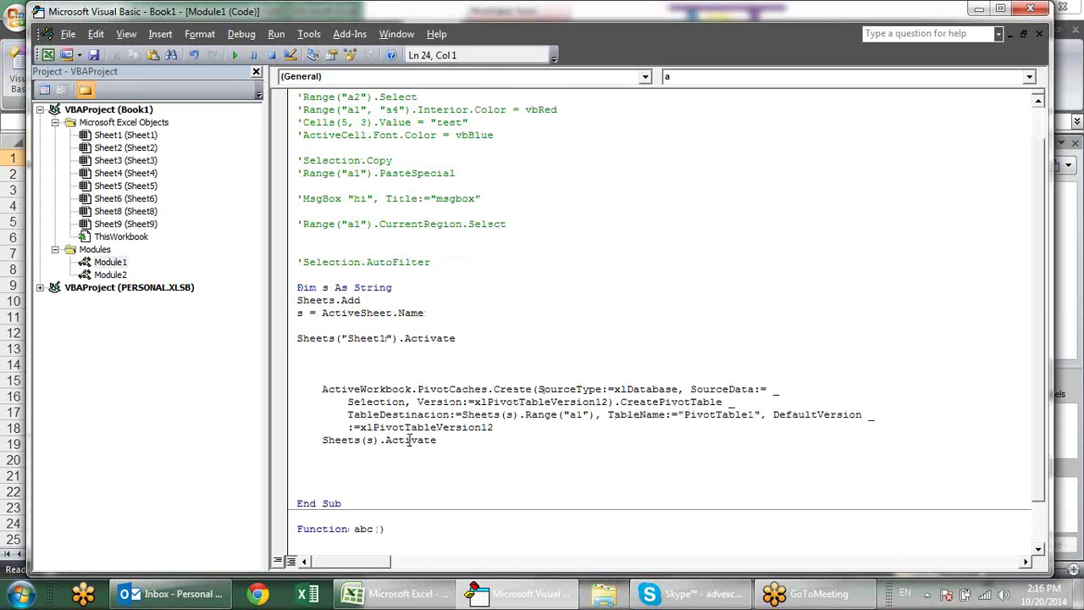
drag(488, 449, 297, 375)
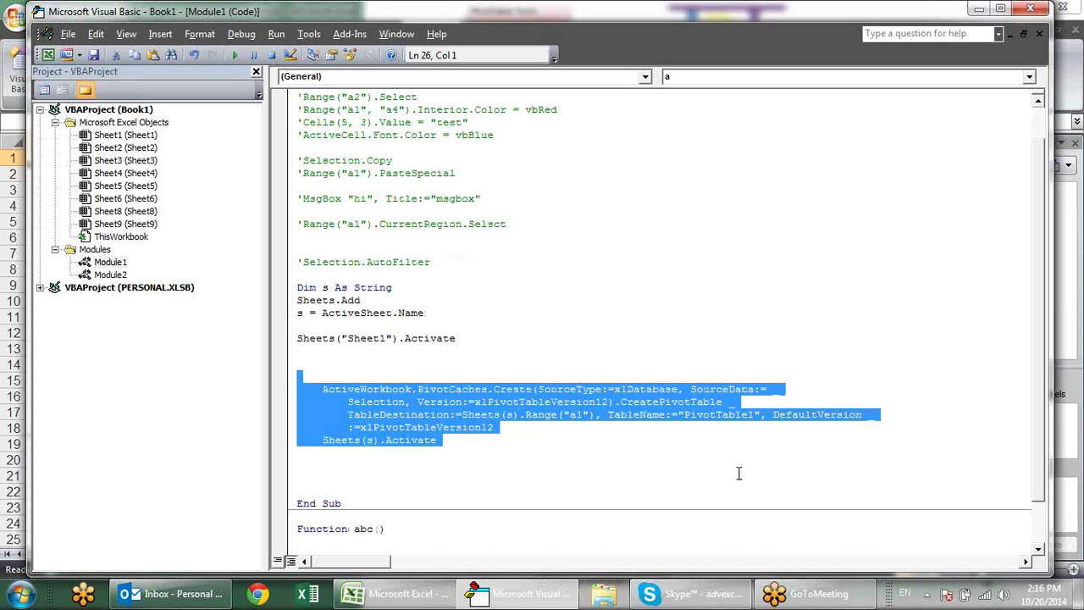
click(706, 476)
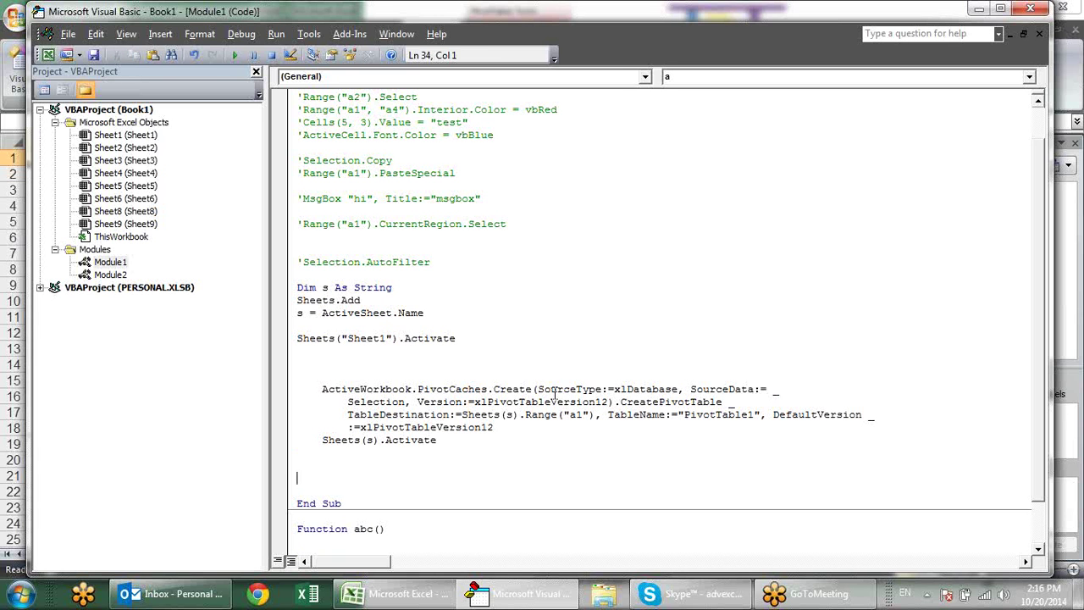
drag(551, 390, 638, 390)
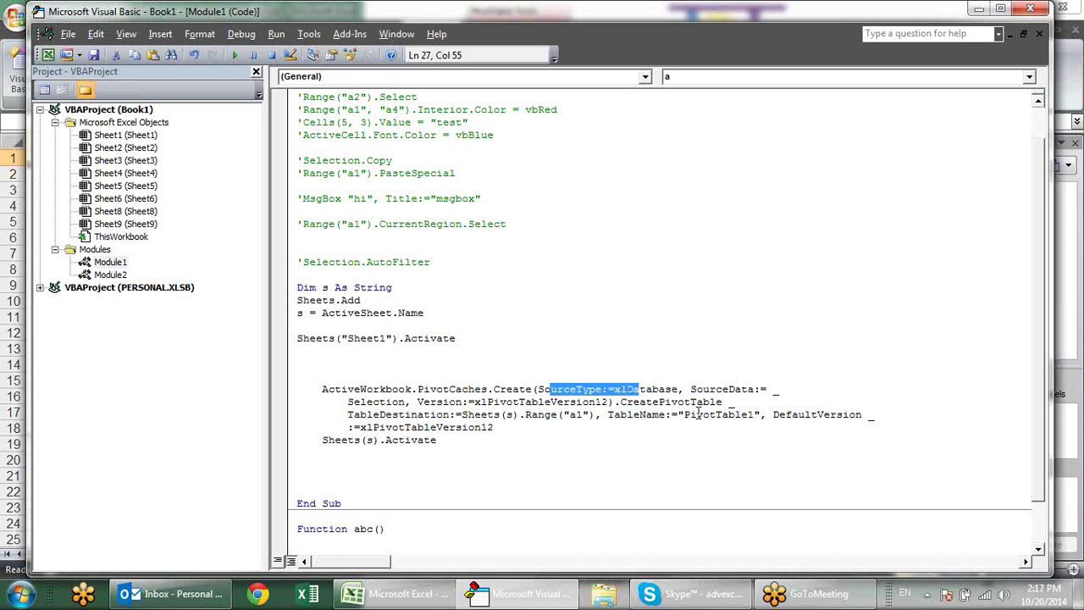
drag(703, 389, 767, 389)
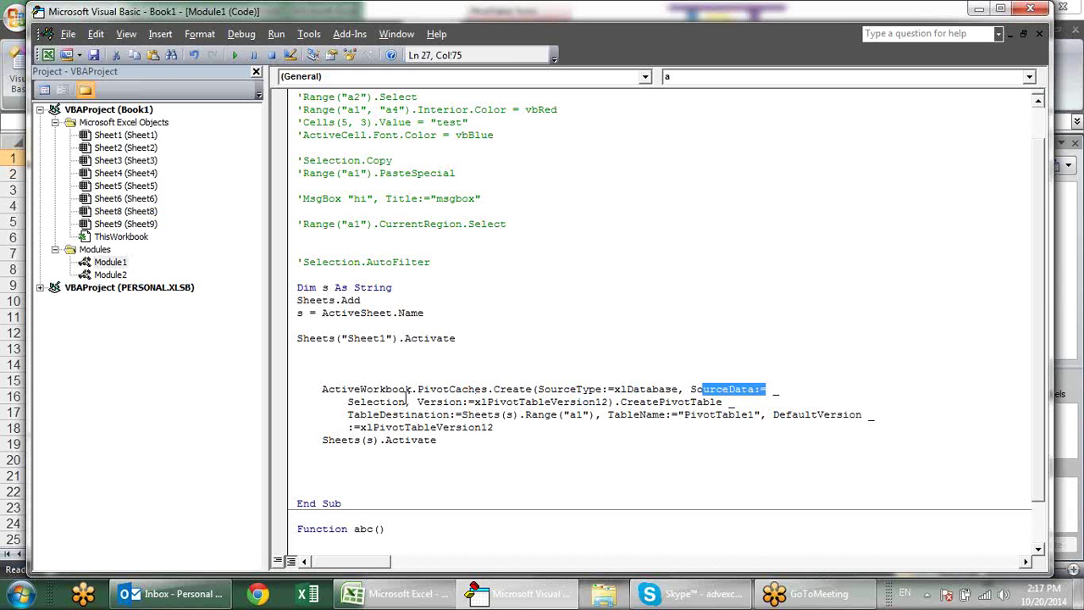
drag(405, 402, 360, 402)
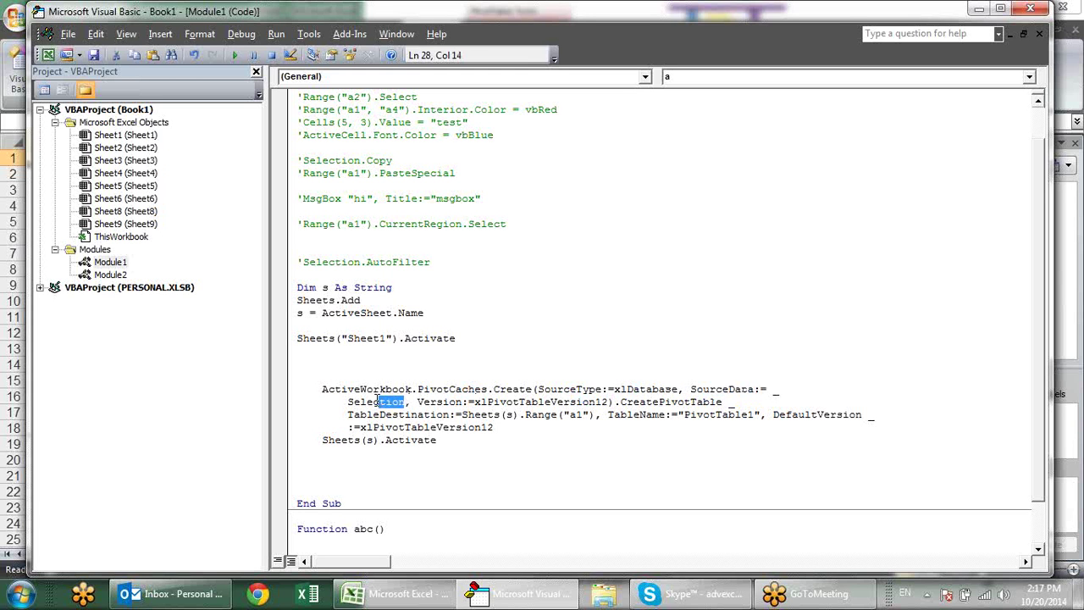
click(547, 492)
scroll(780, 377, up, 1)
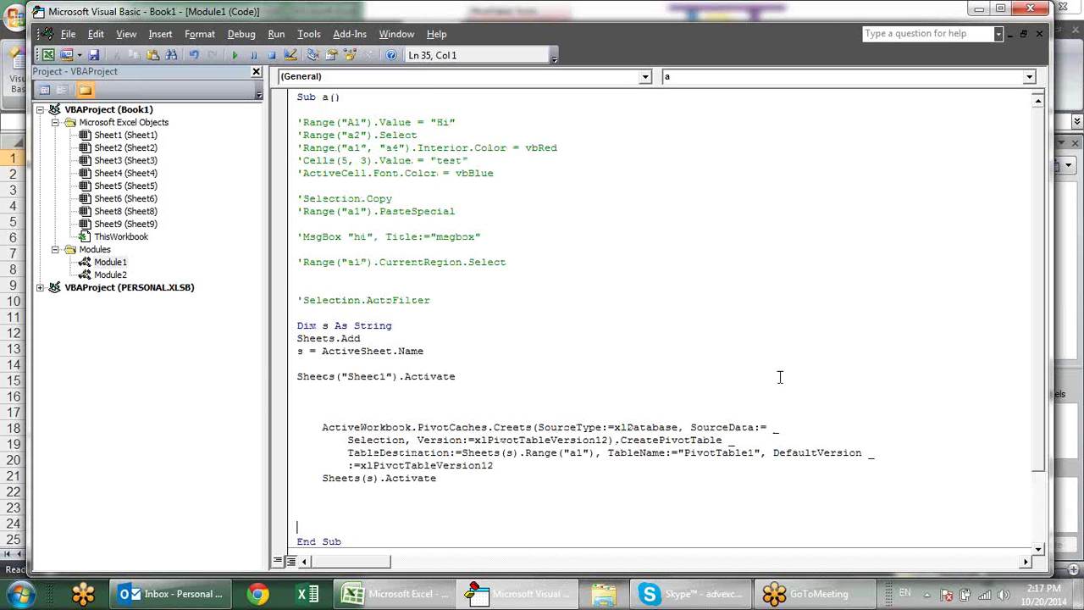
scroll(780, 377, down, 1)
scroll(780, 377, down, 1)
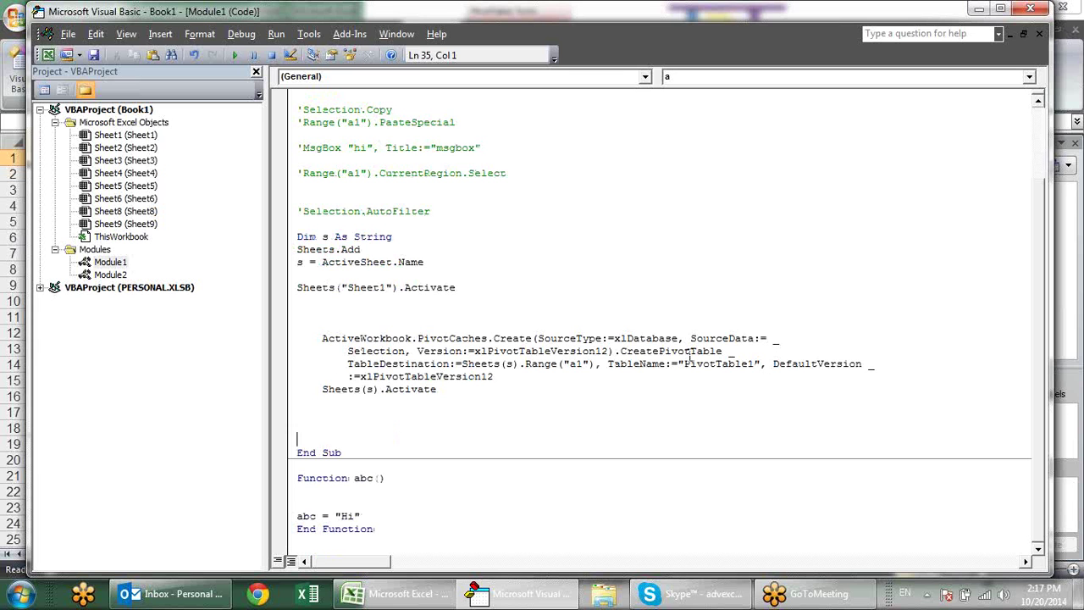
scroll(467, 335, up, 1)
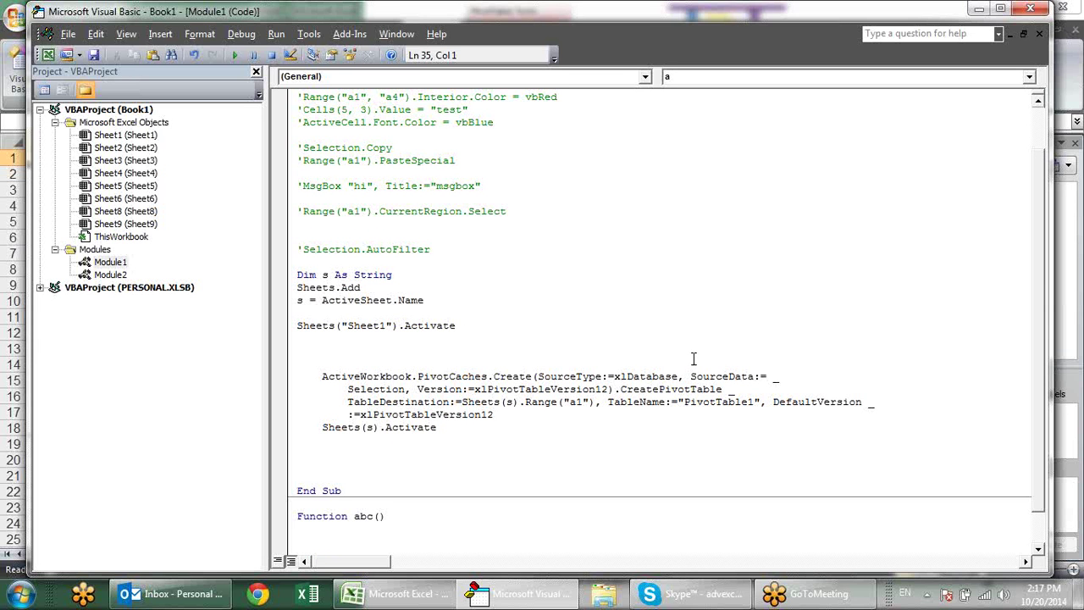
Run macro a, then undo a stray pasted Sheet1 activation line and recent edits.
key(F5)
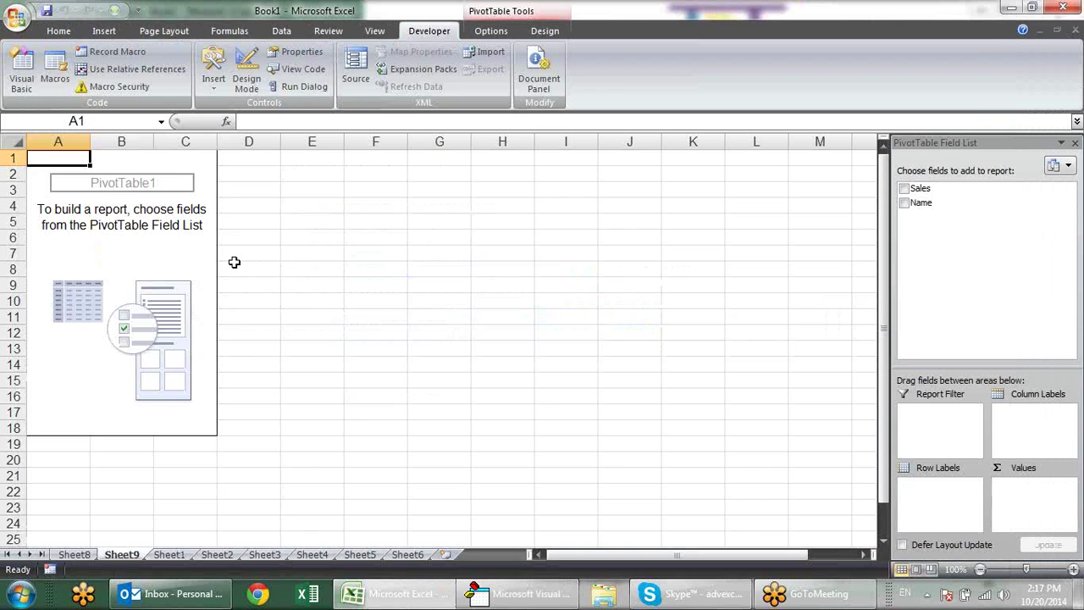
key(alt+F11)
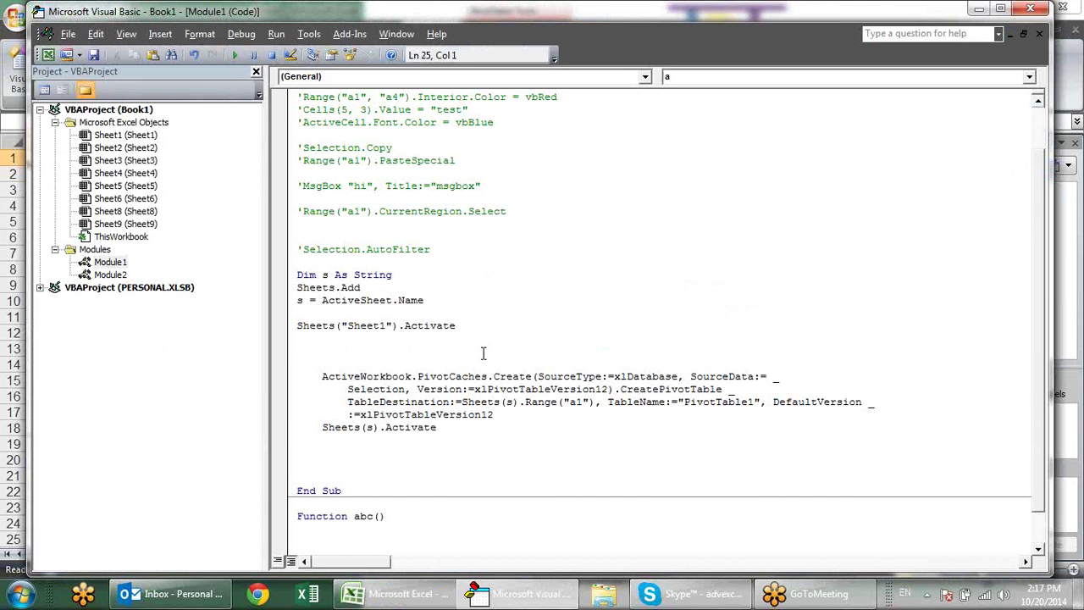
text(Sheets("Sheet1").Activate)
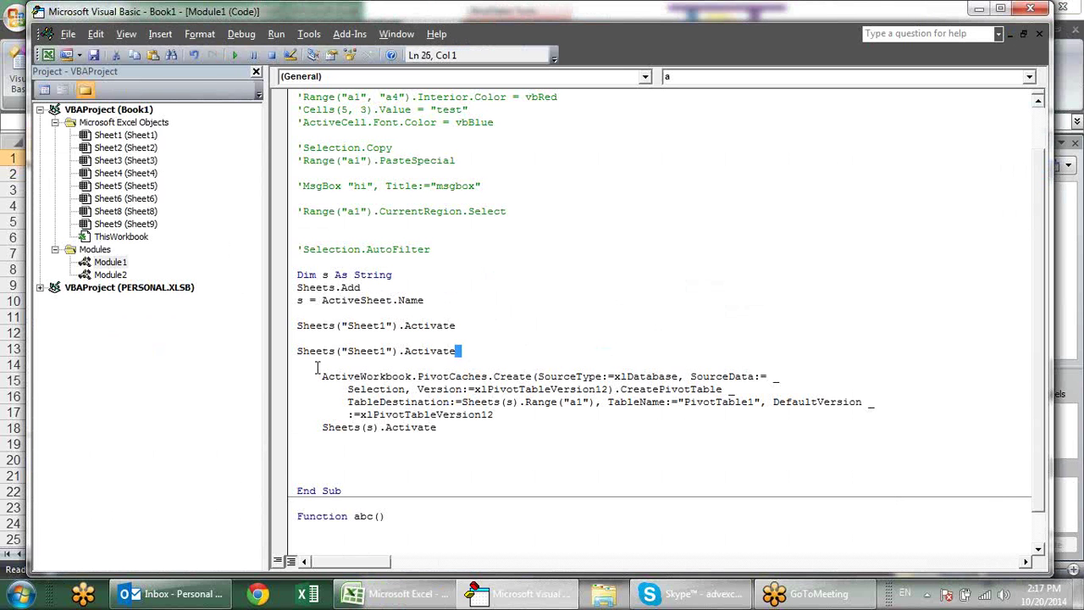
drag(456, 350, 292, 350)
click(619, 347)
key(ctrl+z)
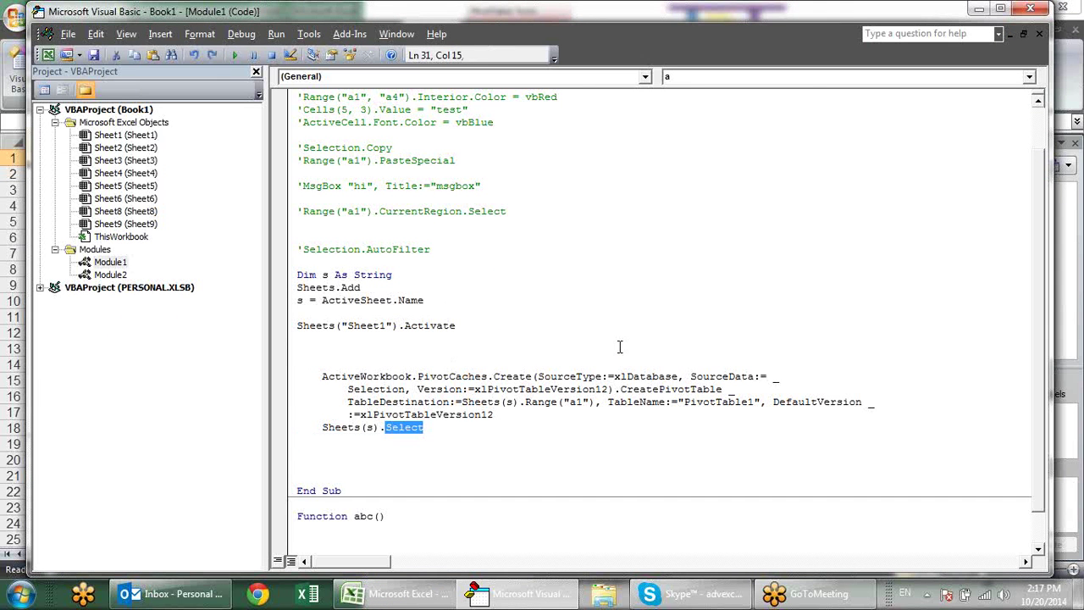
key(ctrl+z)
key(ctrl+z)
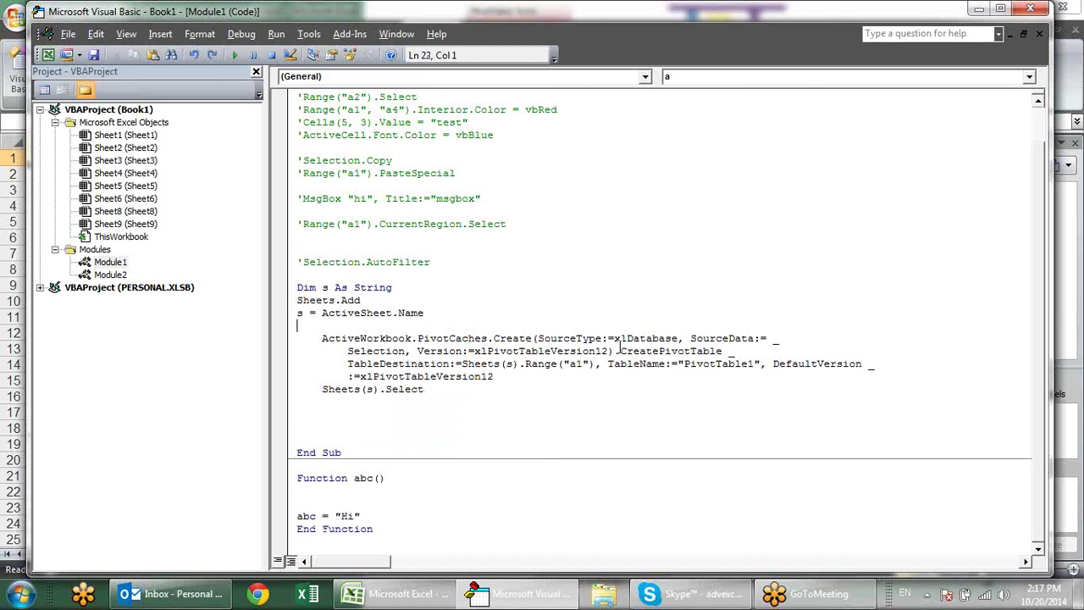
key(ctrl+z)
key(ctrl+z)
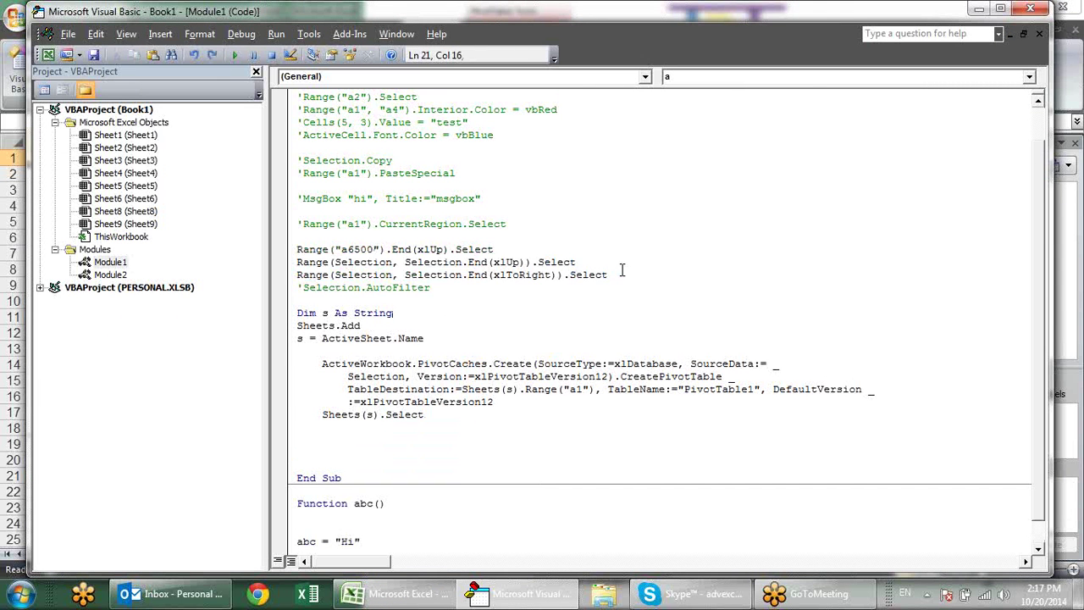
Move the three Range("a6500").End(xlUp) selection lines to just above the pivot code.
drag(610, 275, 274, 236)
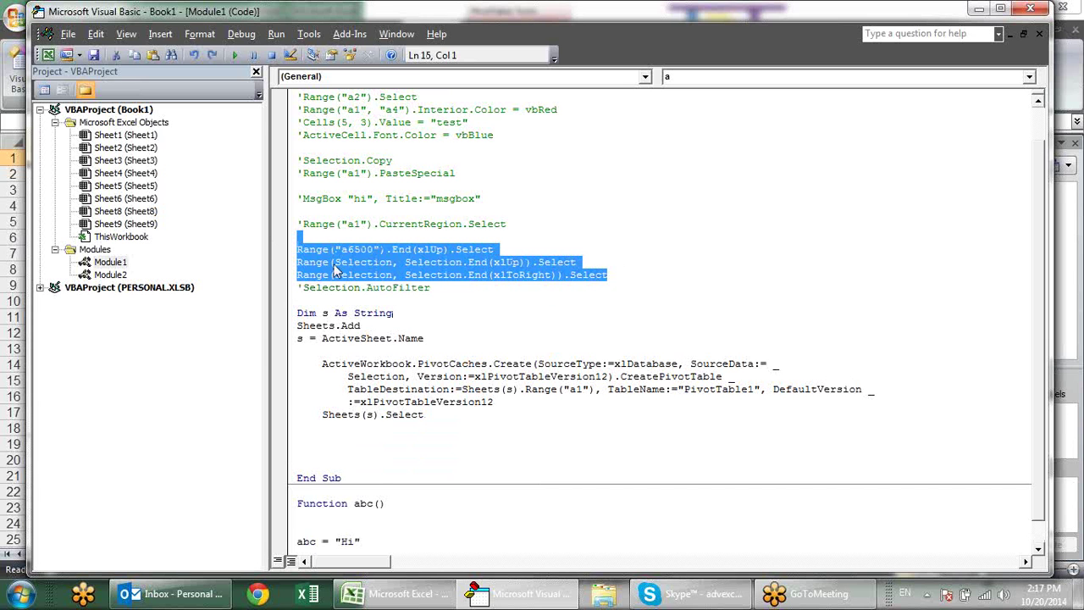
key(Delete)
click(457, 326)
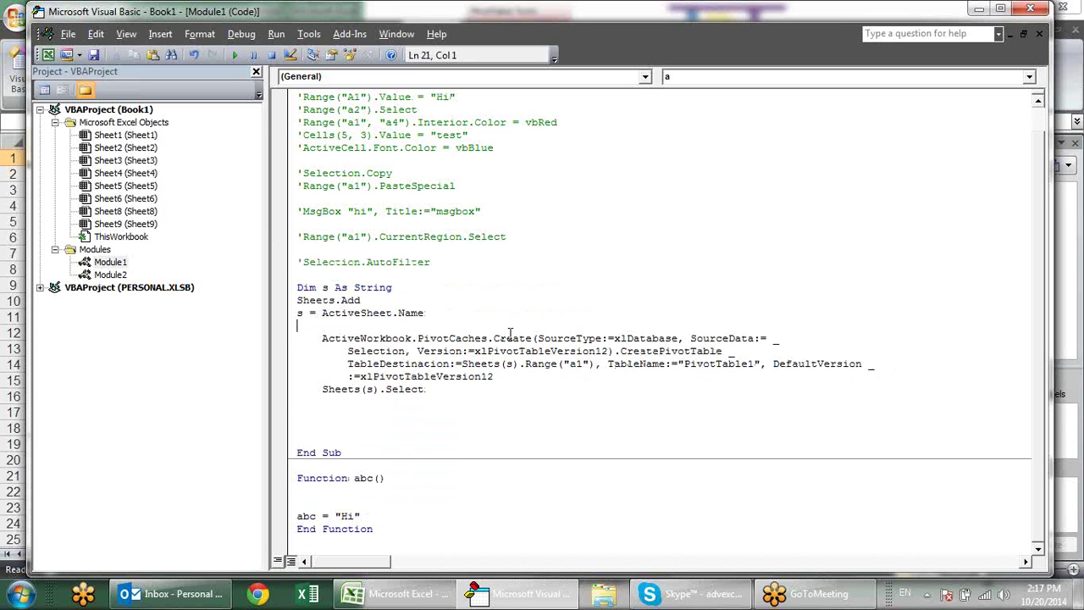
key(Return)
key(Return)
key(Return)
key(Return)
key(Return)
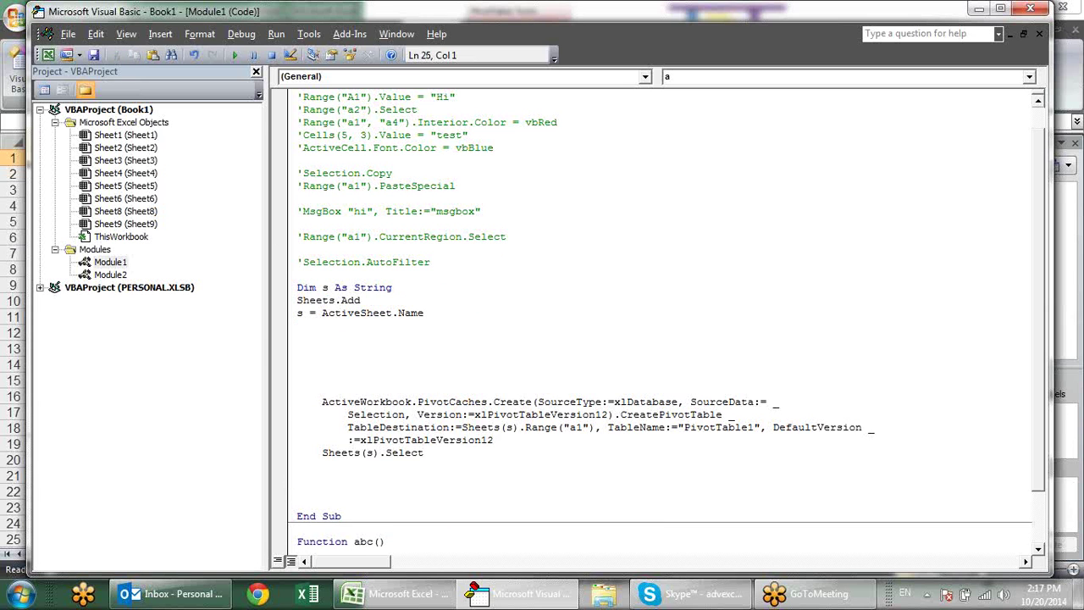
click(298, 364)
text(Range("a6500").End(xlUp).Select Range(Selection, Selection.End(xlUp)).Select Range(Selection, Selection.End(xlToRight)).Select)
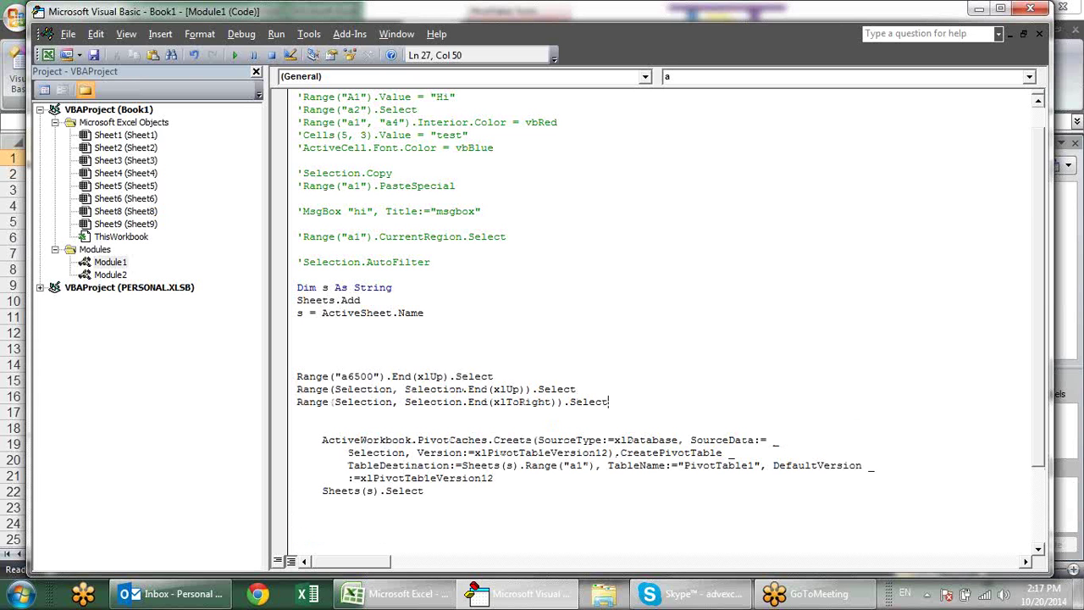
Check the inserted range lines and run the macro to test it, creating PivotTable1.
click(370, 312)
click(423, 385)
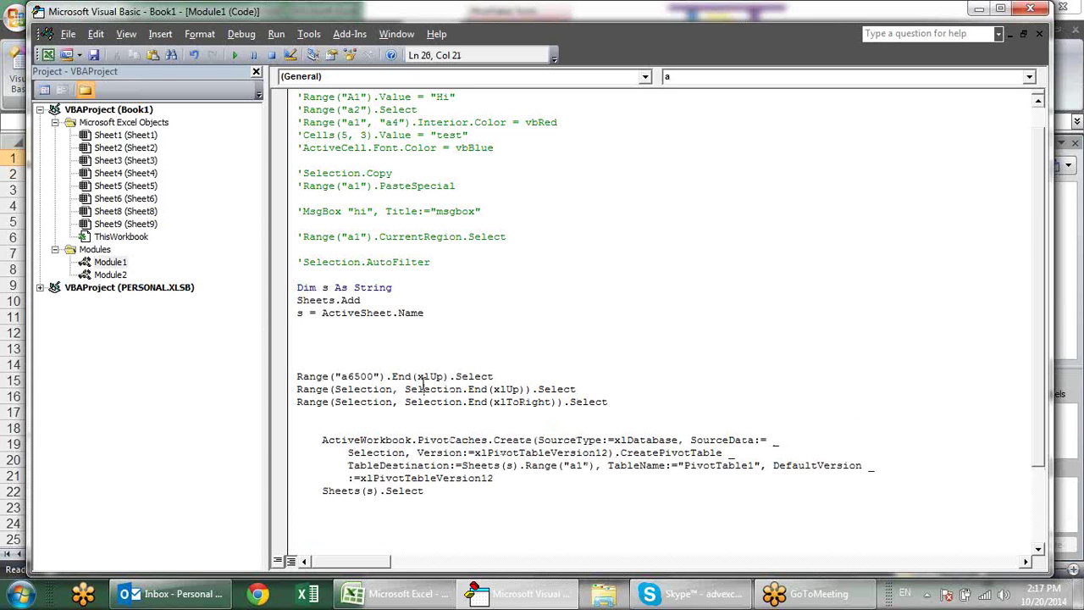
click(399, 363)
click(410, 339)
key(F5)
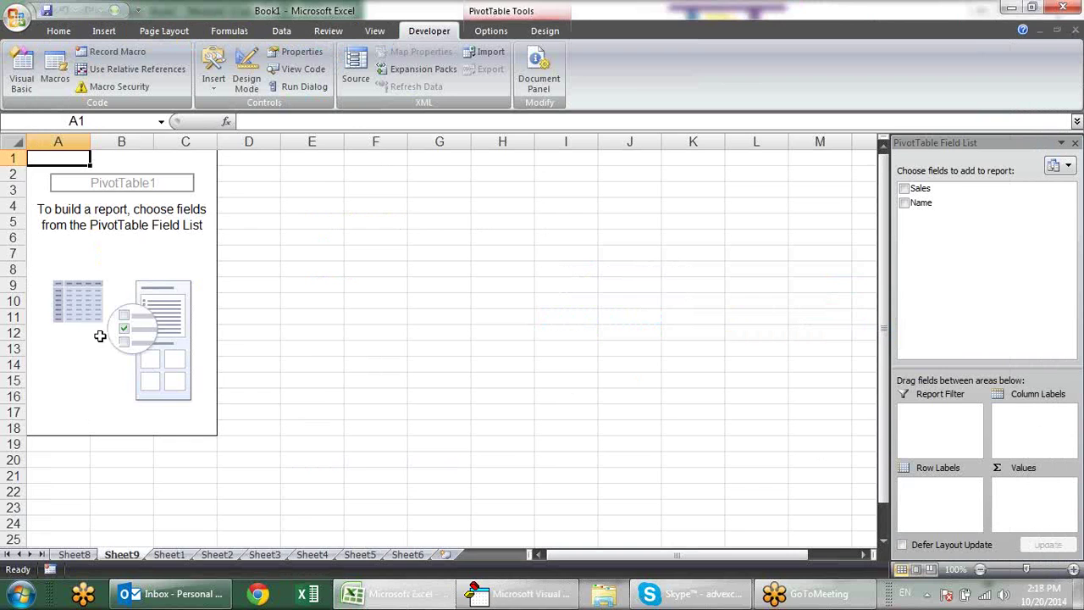
key(alt+F11)
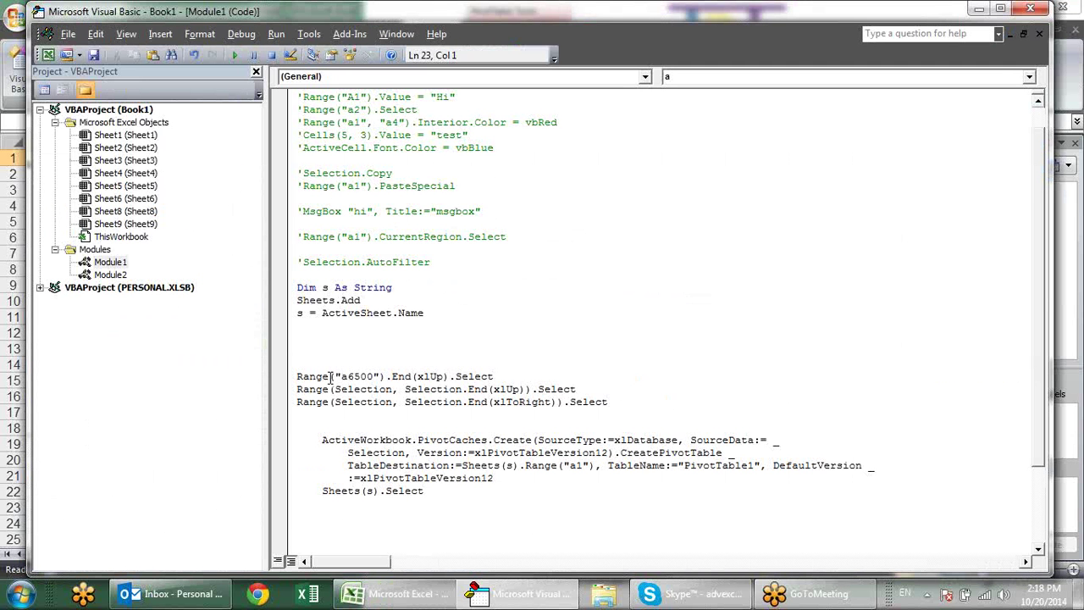
Add a Sheet1.Activate line above the Range selection code.
click(299, 376)
click(405, 360)
text(Sh)
text(eec)
text(1.)
text(ac)
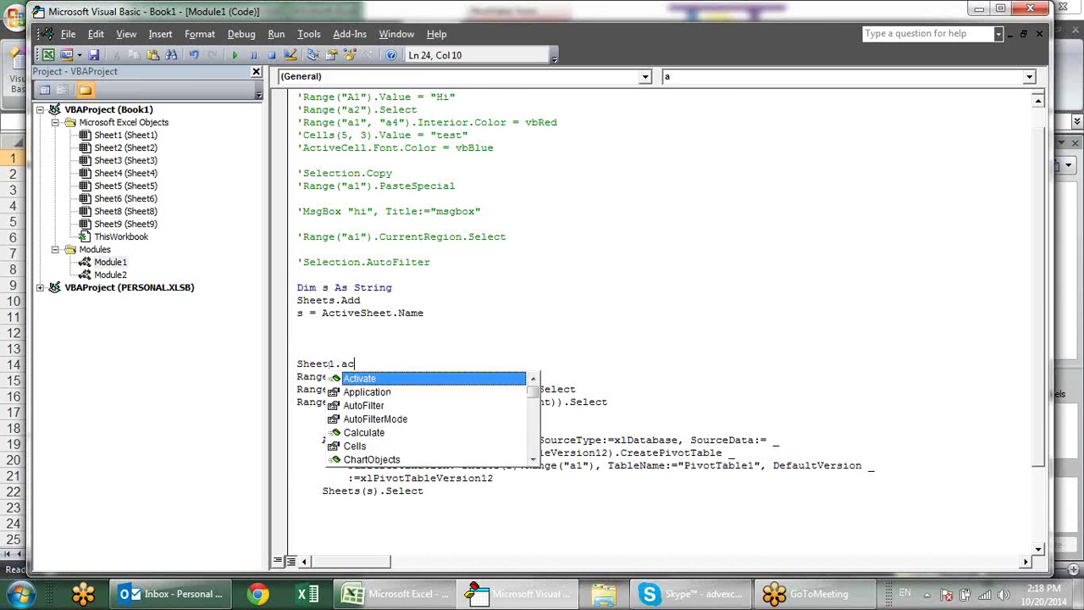
key(Tab)
key(Down)
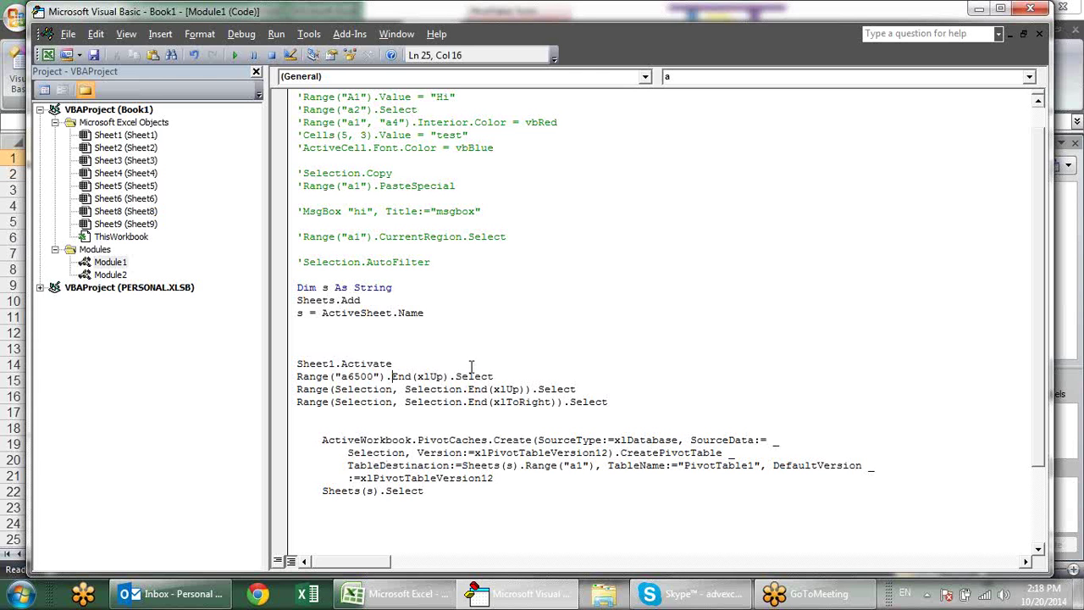
click(366, 388)
Append & s to the "PivotTable1" TableName argument, then run the macro with F5.
click(403, 453)
drag(406, 453, 348, 456)
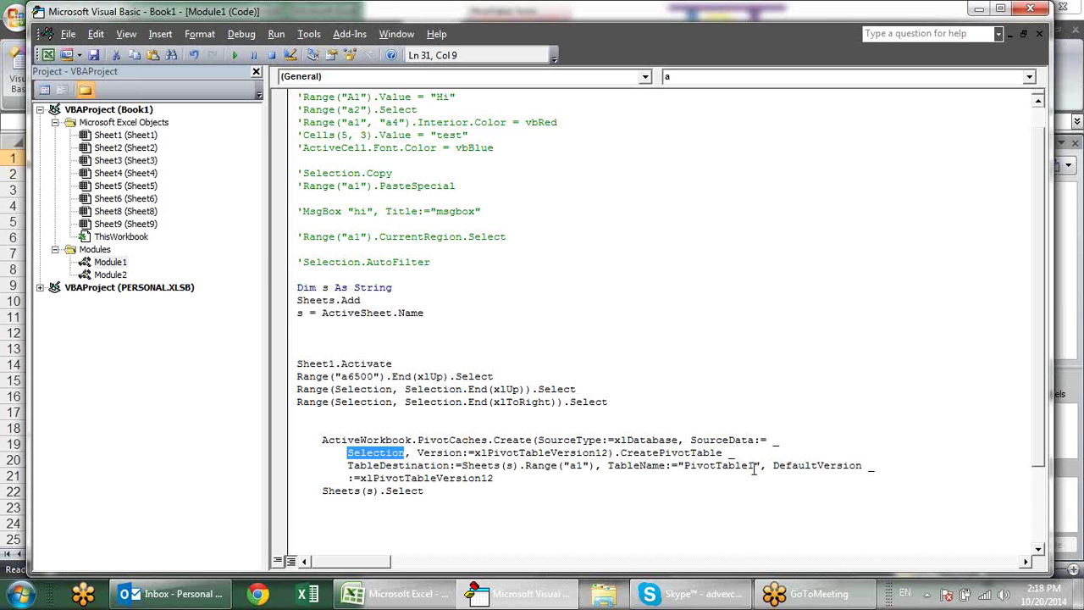
mouse_move(812, 594)
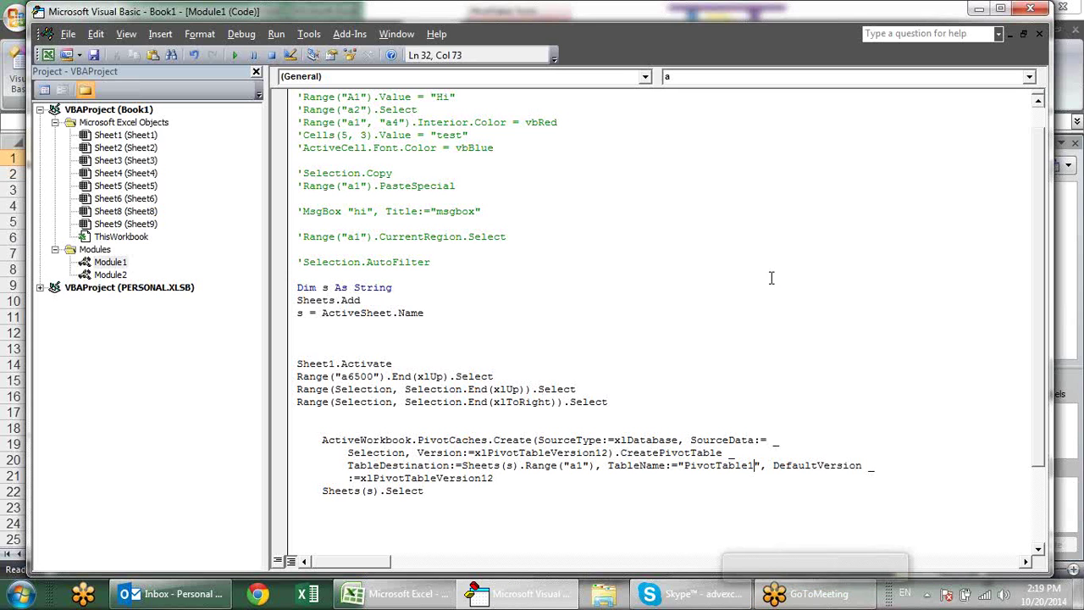
click(761, 465)
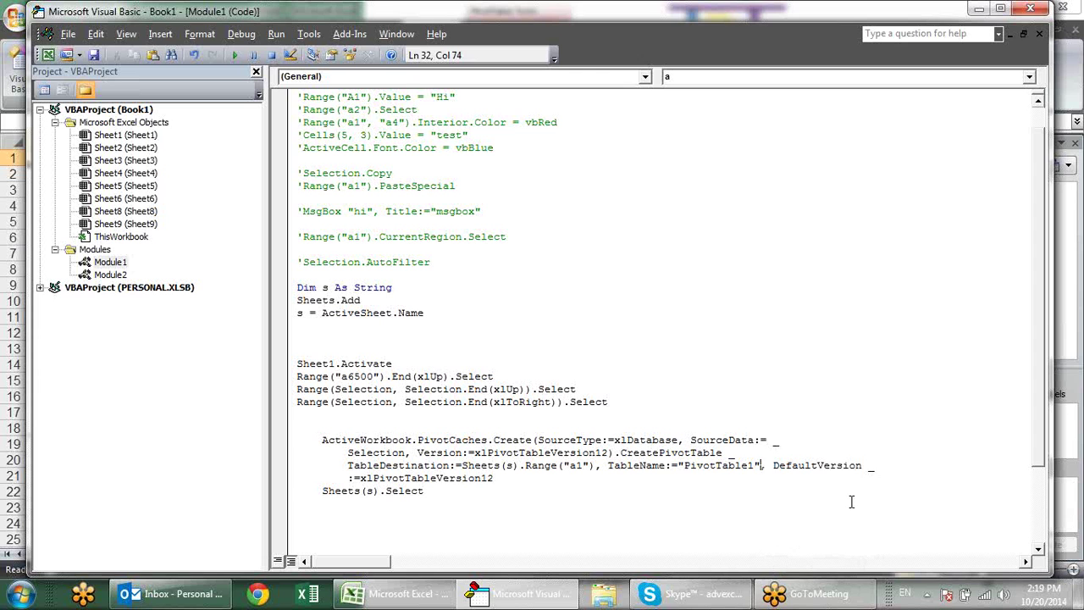
text(&s)
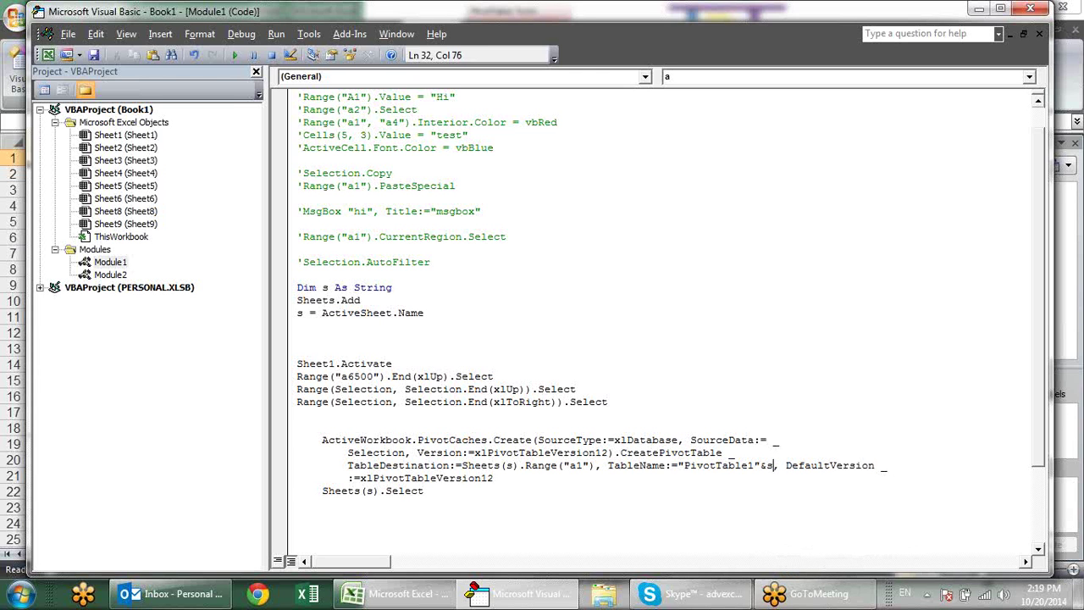
click(495, 478)
key(Down)
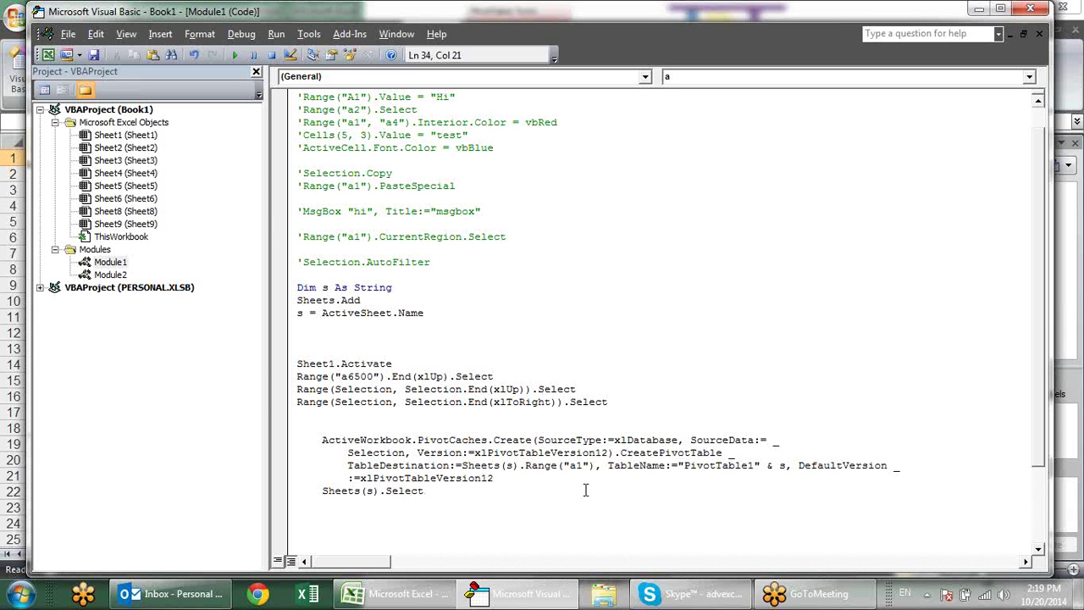
key(F5)
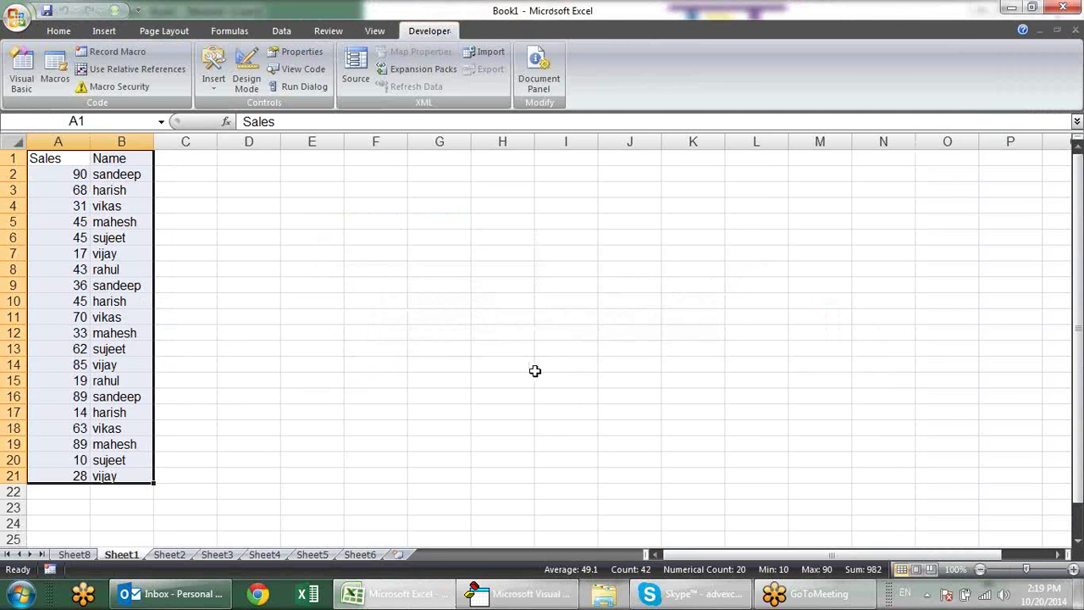
From an empty cell, run macro a to create Sheet10 with PivotTable1Sheet10, then return to the code.
click(488, 391)
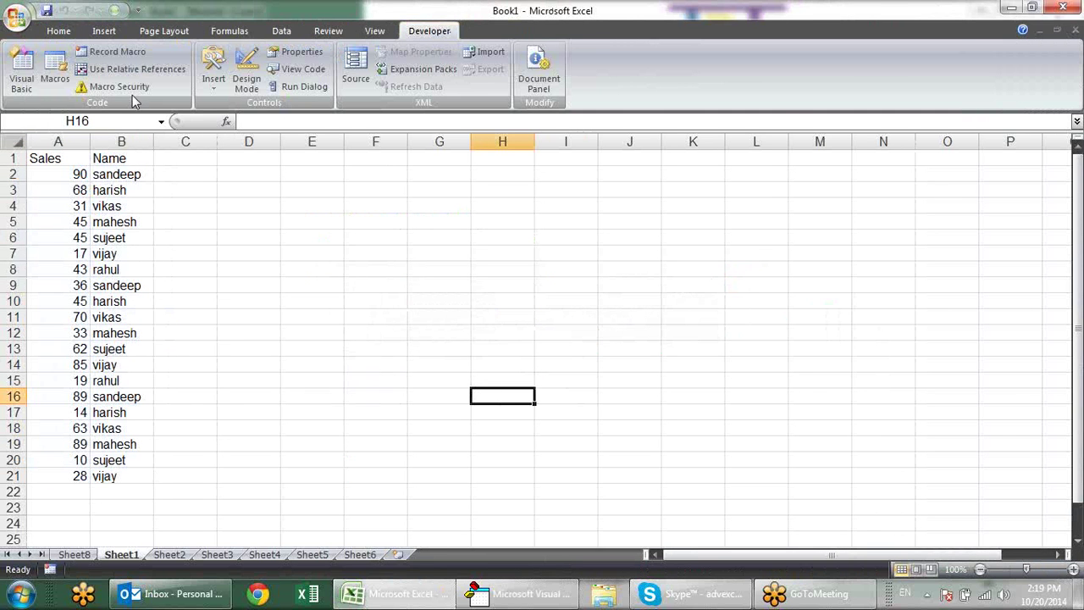
click(68, 75)
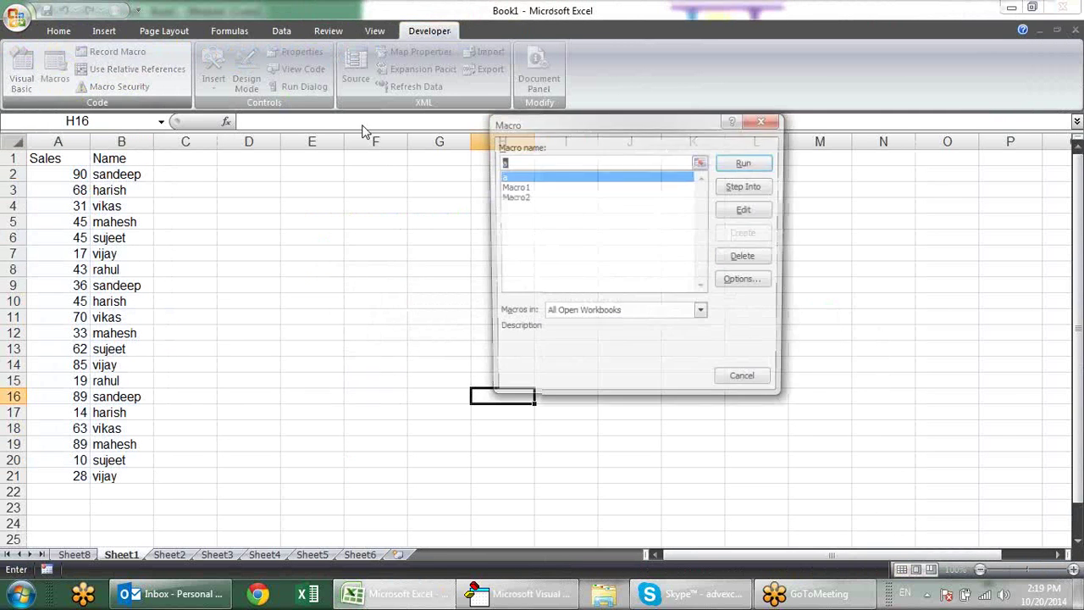
click(747, 162)
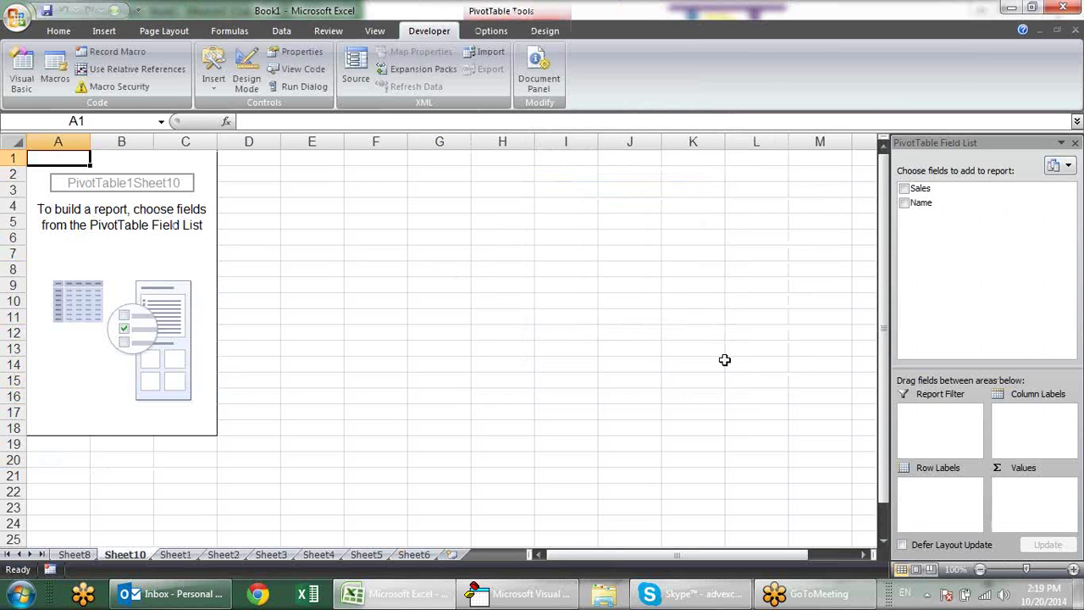
key(alt+F11)
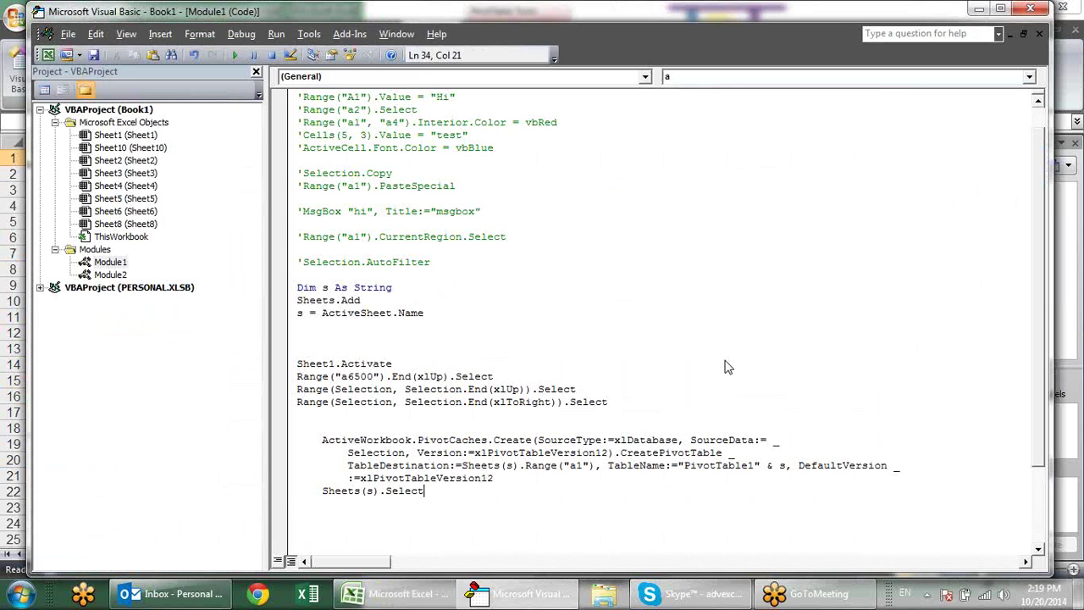
click(523, 333)
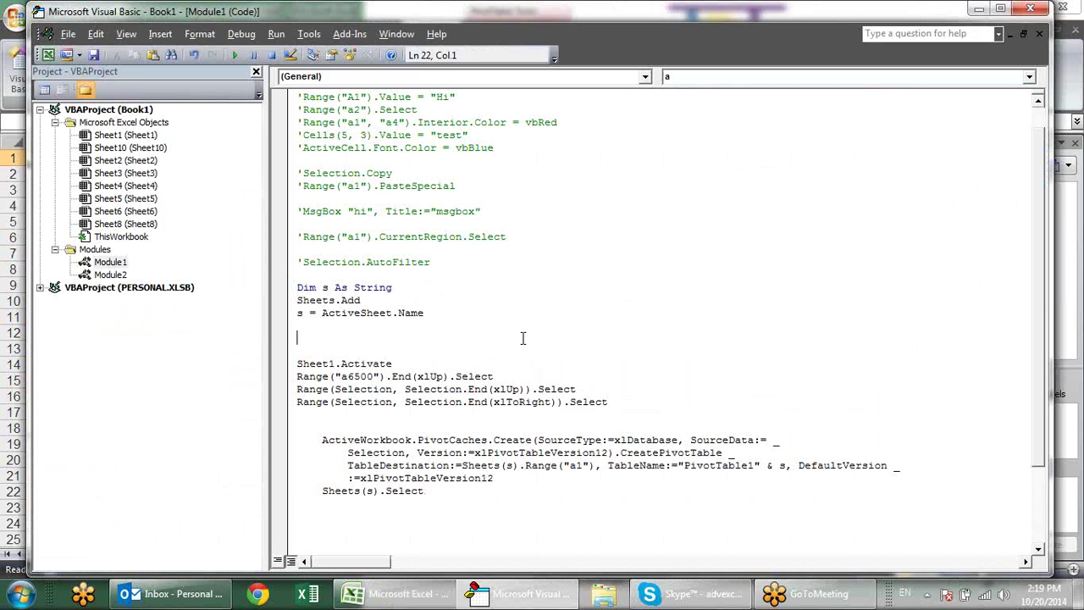
click(360, 288)
click(406, 287)
key(Return)
key(Return)
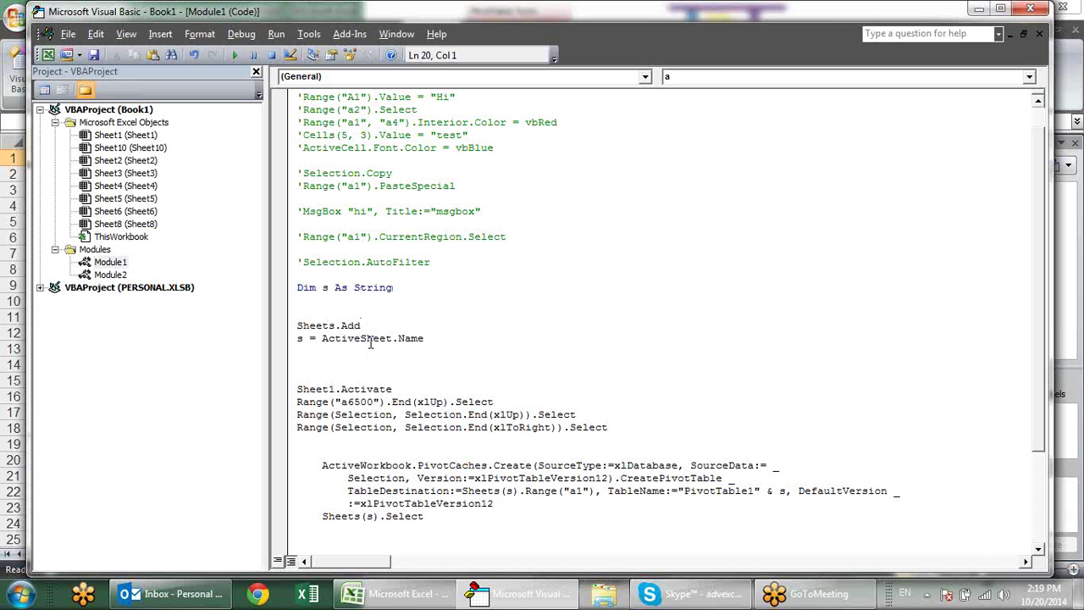
drag(341, 338, 430, 338)
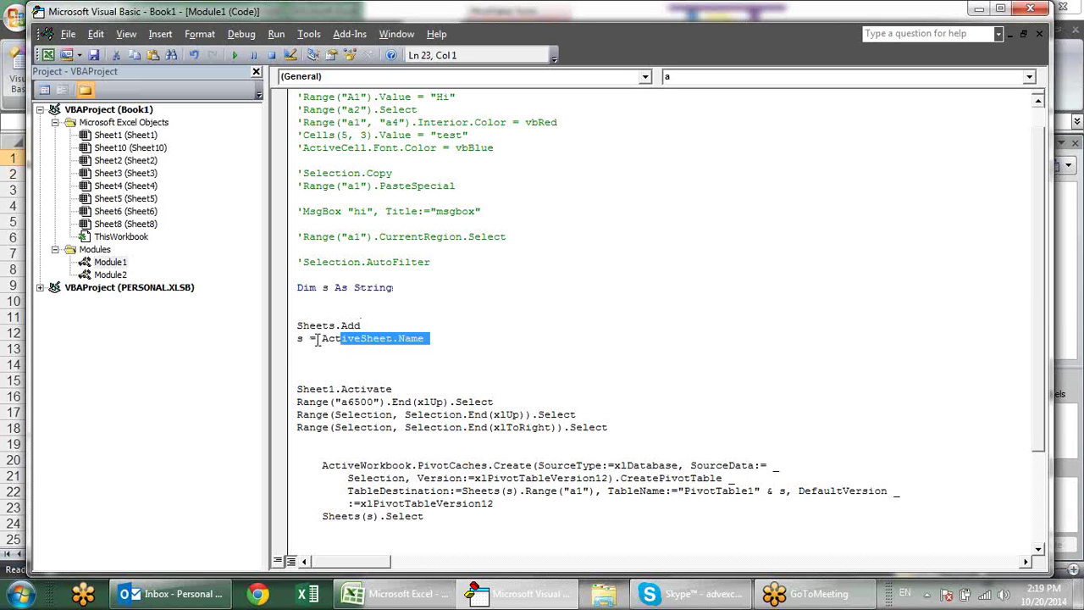
drag(302, 325, 361, 325)
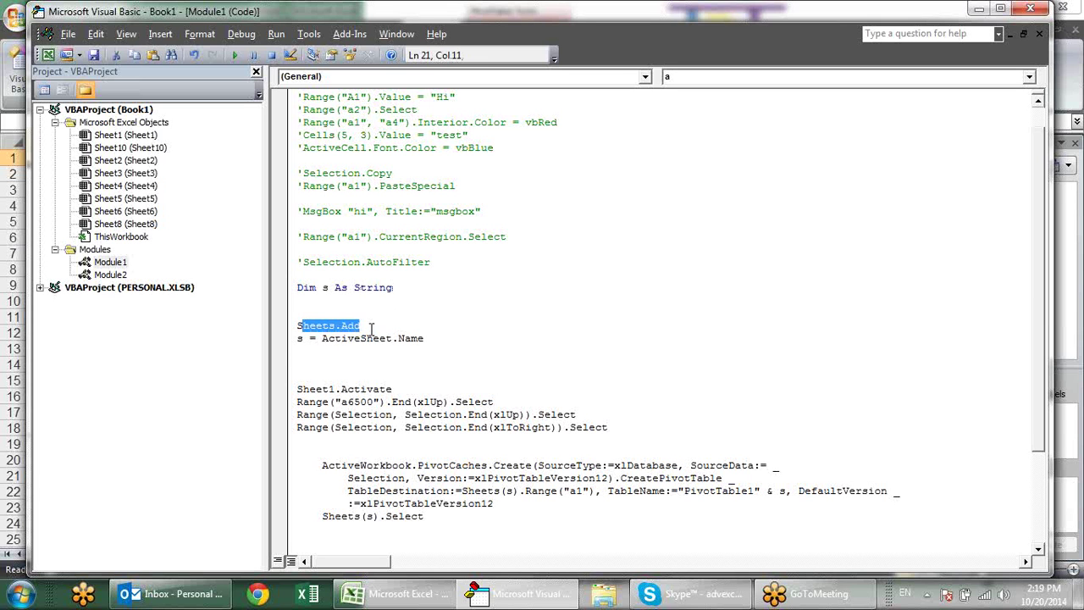
drag(430, 338, 423, 338)
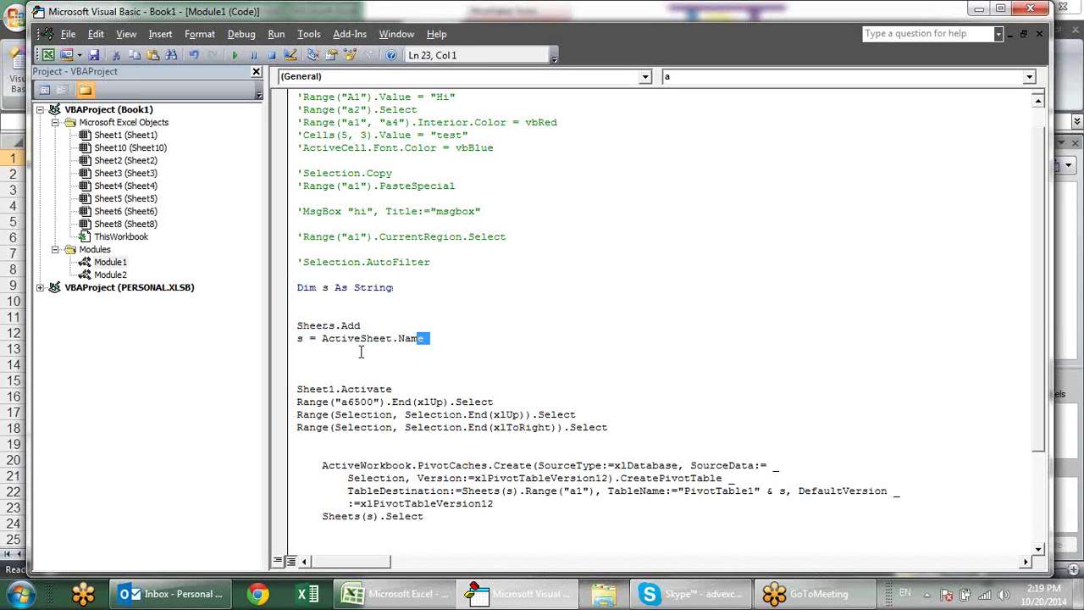
click(305, 339)
scroll(546, 363, down, 3)
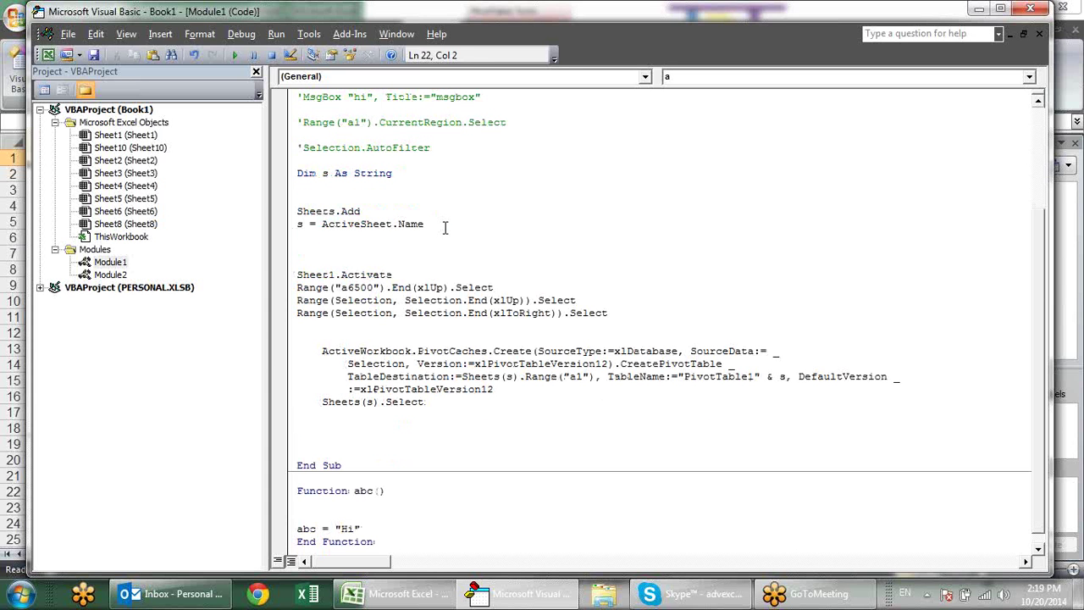
drag(302, 275, 388, 277)
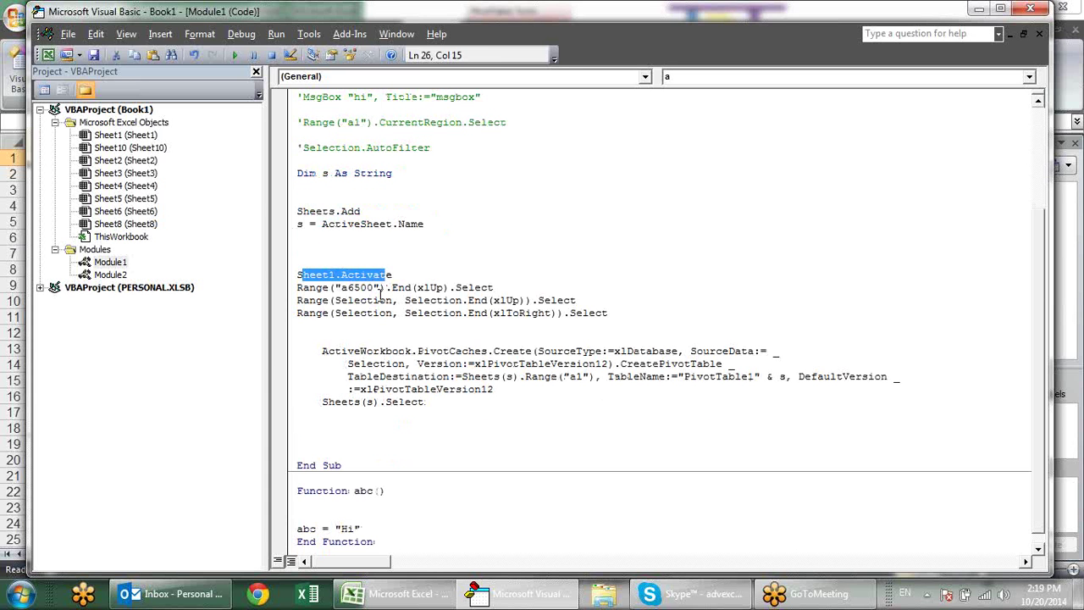
drag(310, 288, 314, 300)
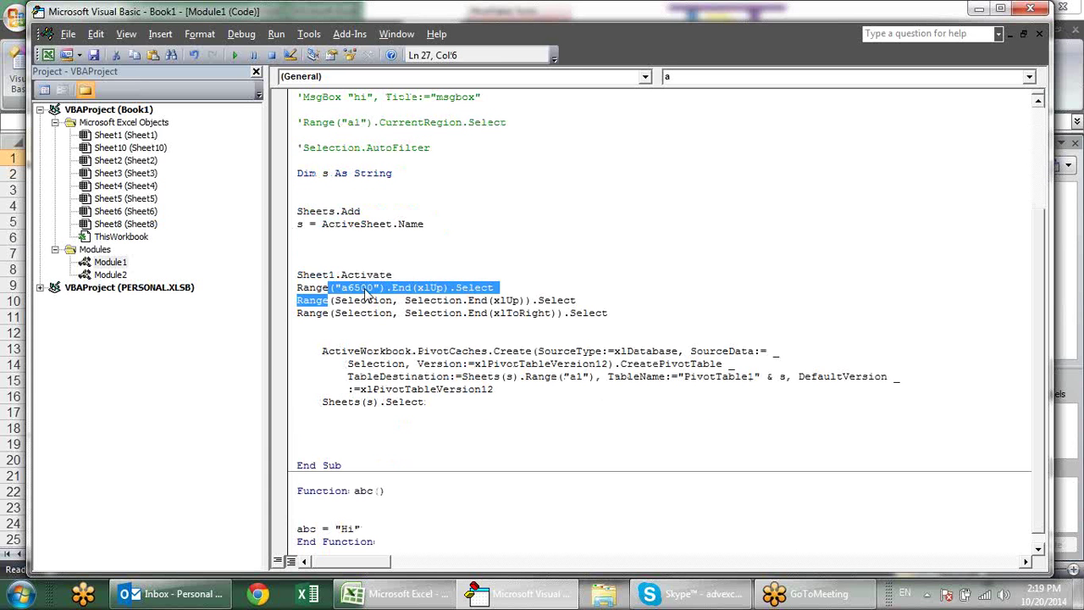
click(366, 288)
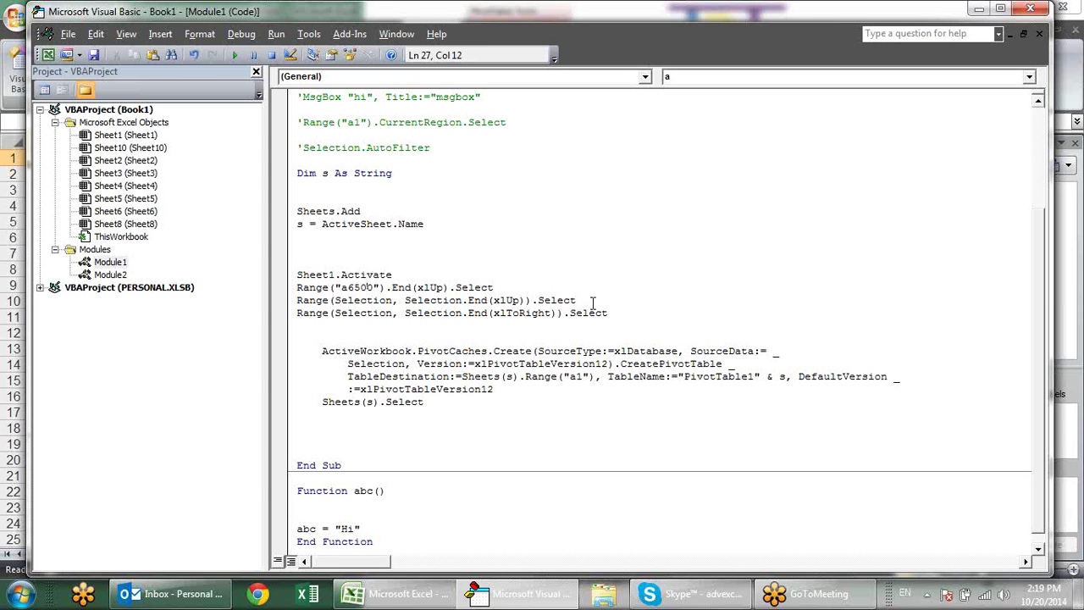
drag(570, 313, 610, 315)
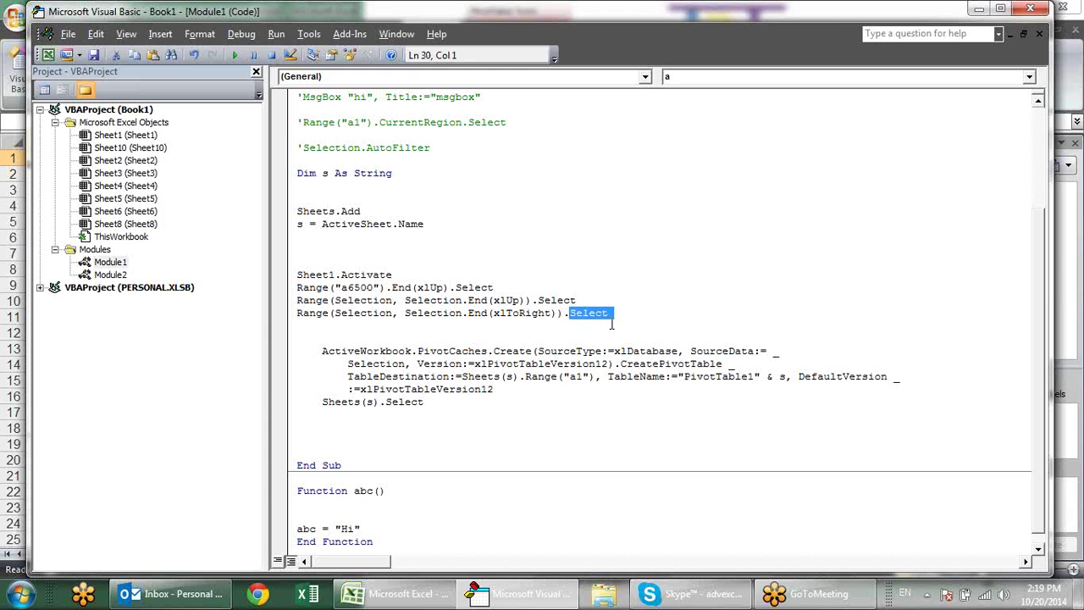
mouse_move(411, 363)
mouse_down()
mouse_move(348, 363)
mouse_move(481, 363)
mouse_up()
click(393, 327)
click(513, 400)
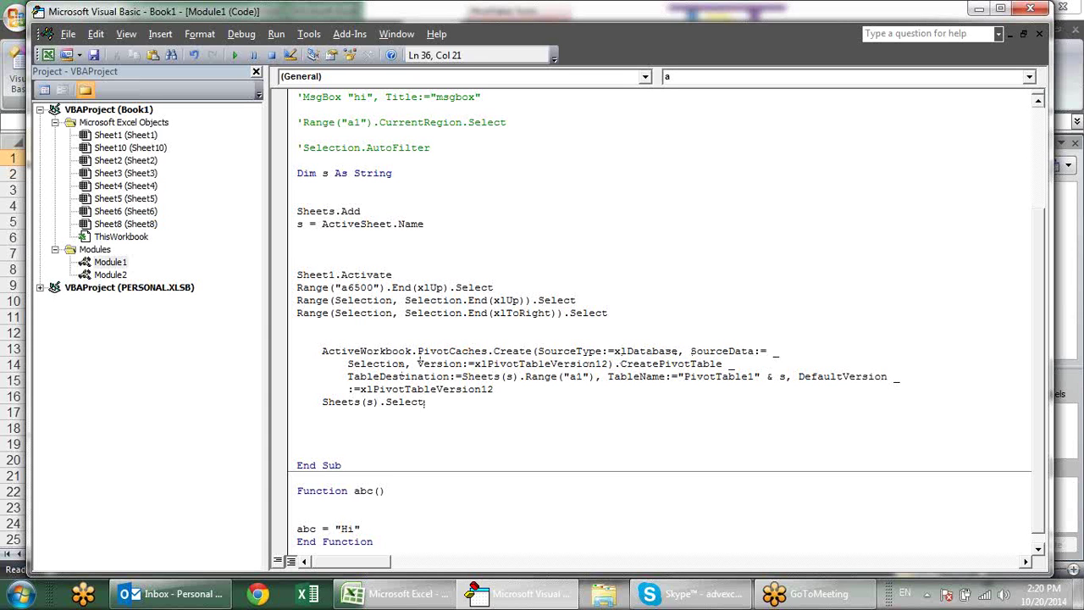
drag(406, 363, 348, 364)
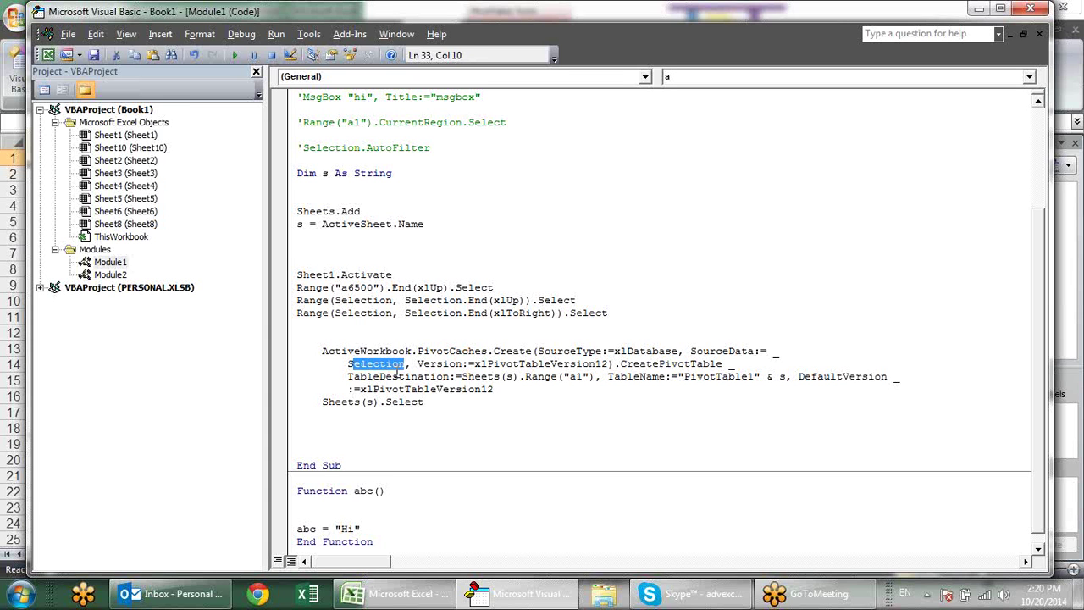
drag(462, 376, 591, 373)
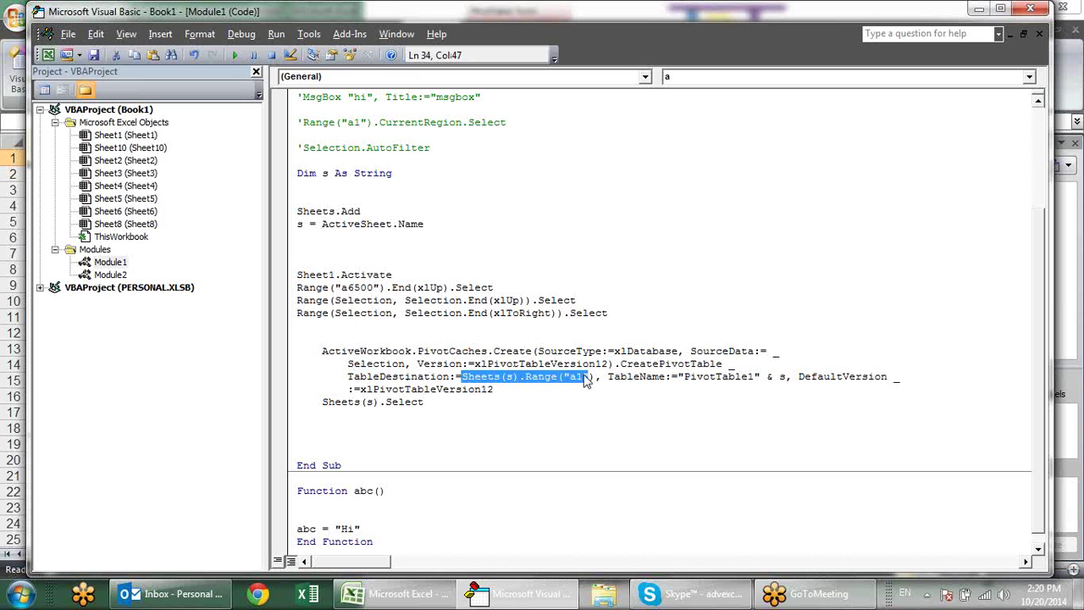
click(557, 379)
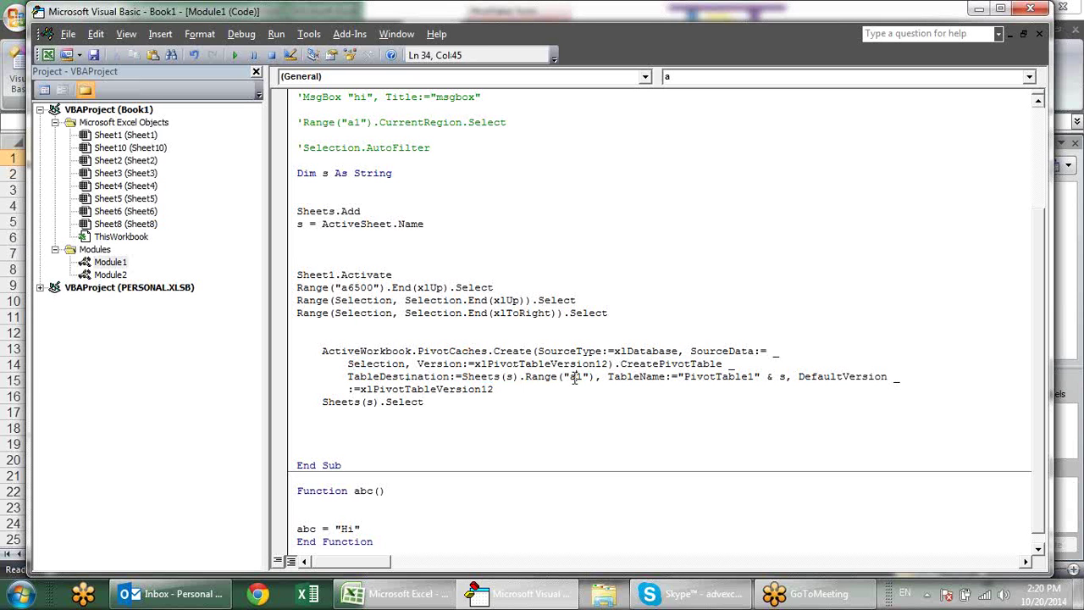
drag(703, 379, 792, 381)
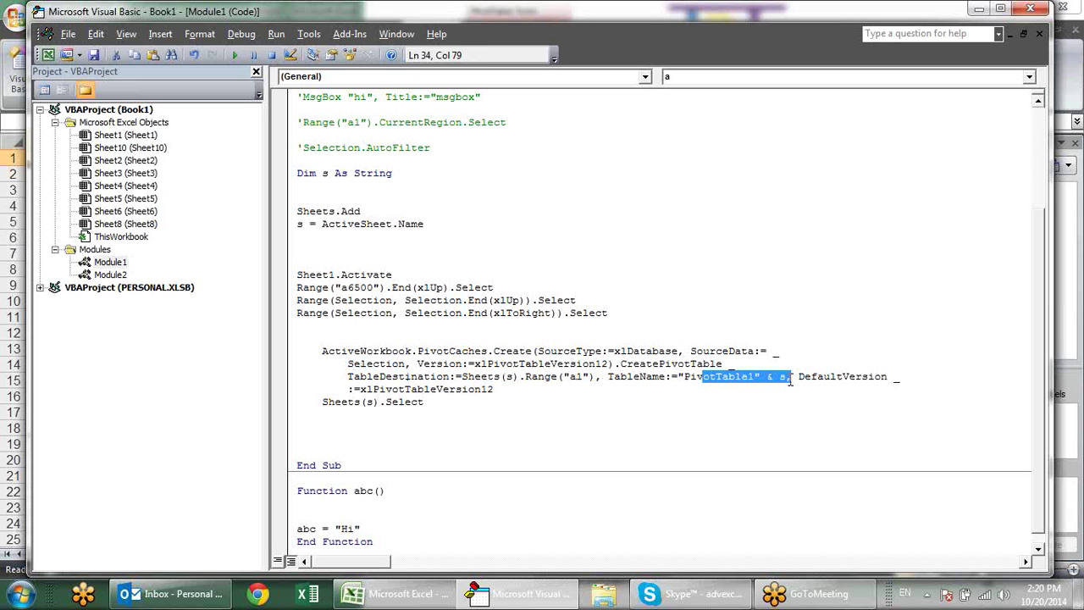
click(883, 397)
click(470, 392)
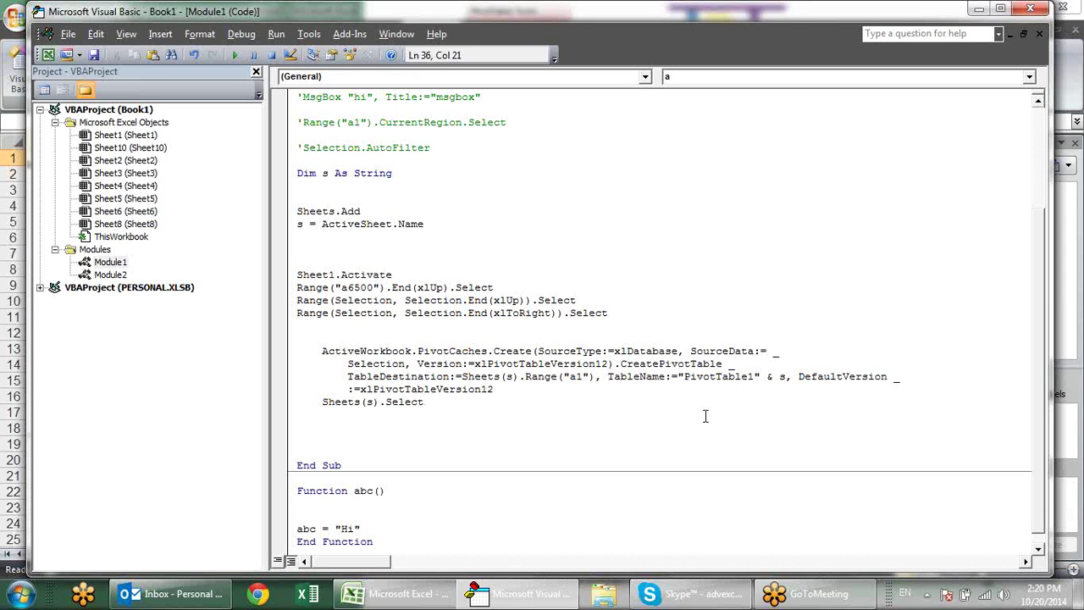
drag(792, 376, 677, 376)
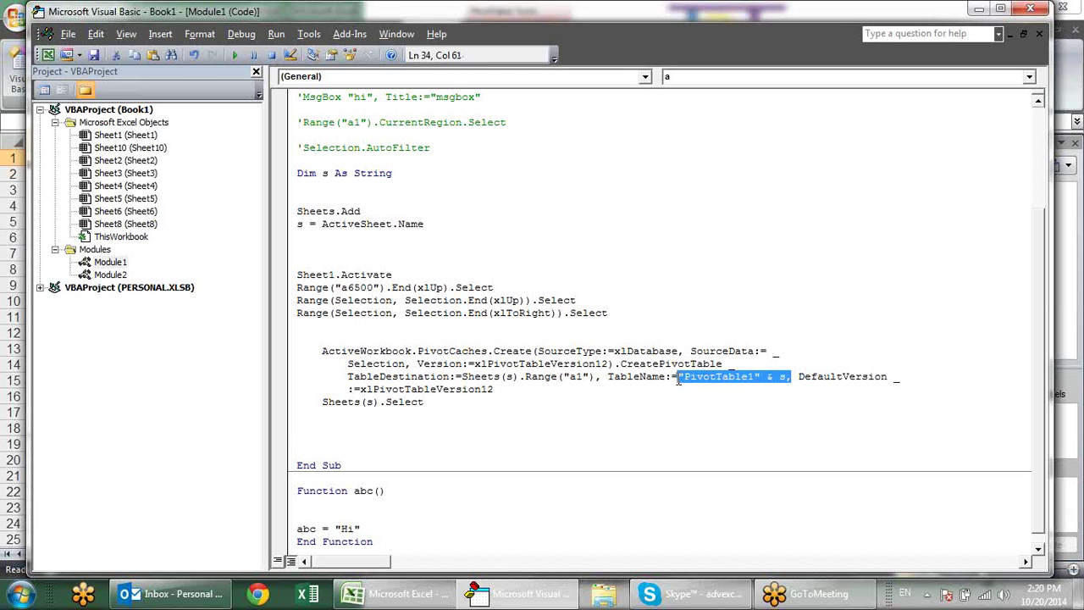
click(727, 431)
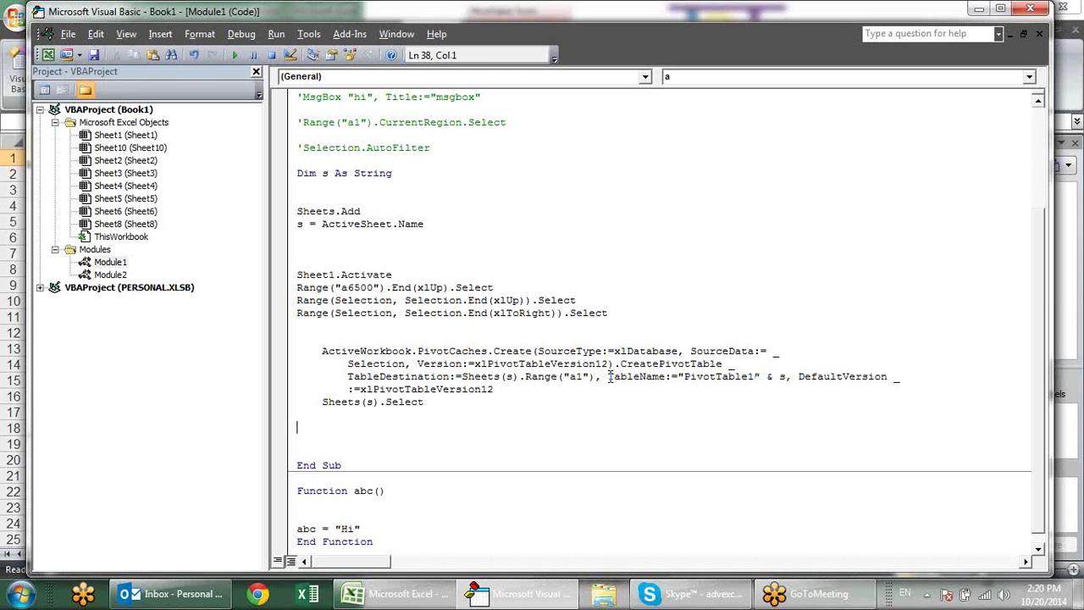
drag(598, 377, 466, 389)
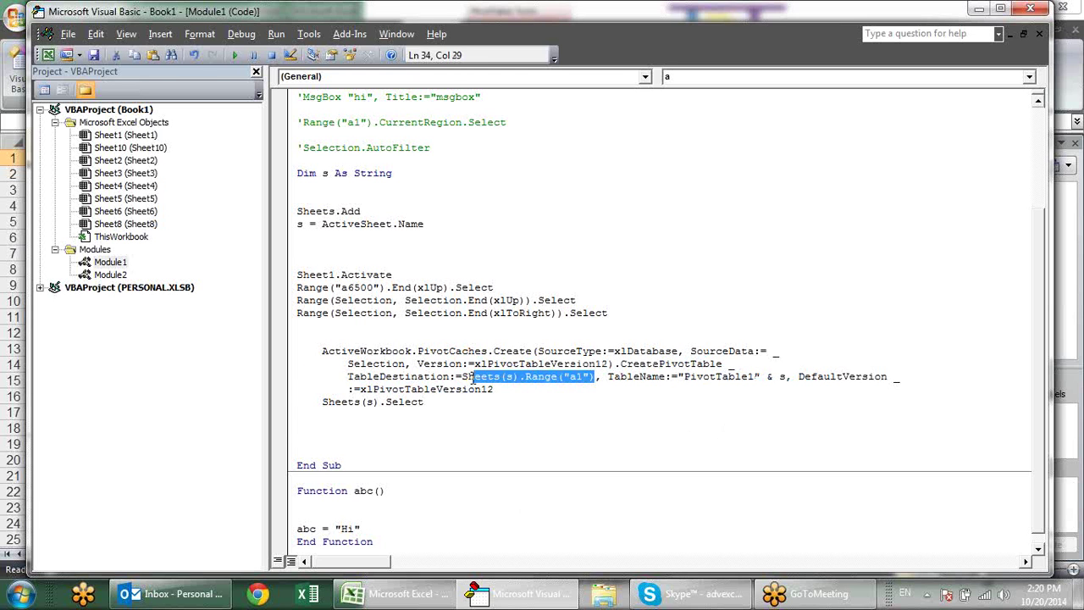
click(392, 351)
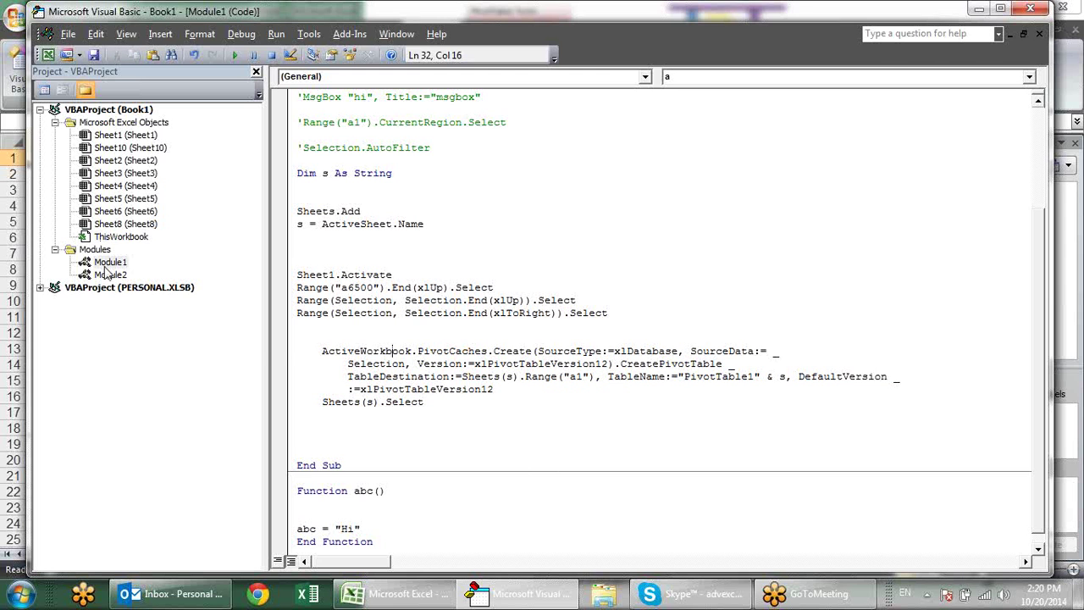
Run the pivot macro once more, then delete the Sheet10 pivot sheet.
key(F5)
click(332, 315)
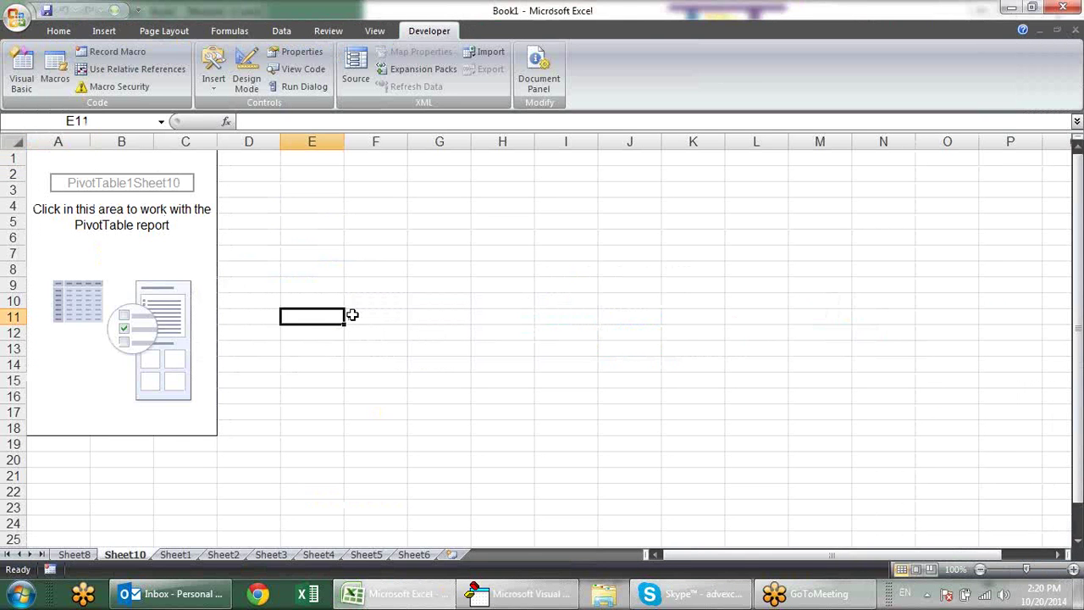
key(alt+e)
key(l)
key(Return)
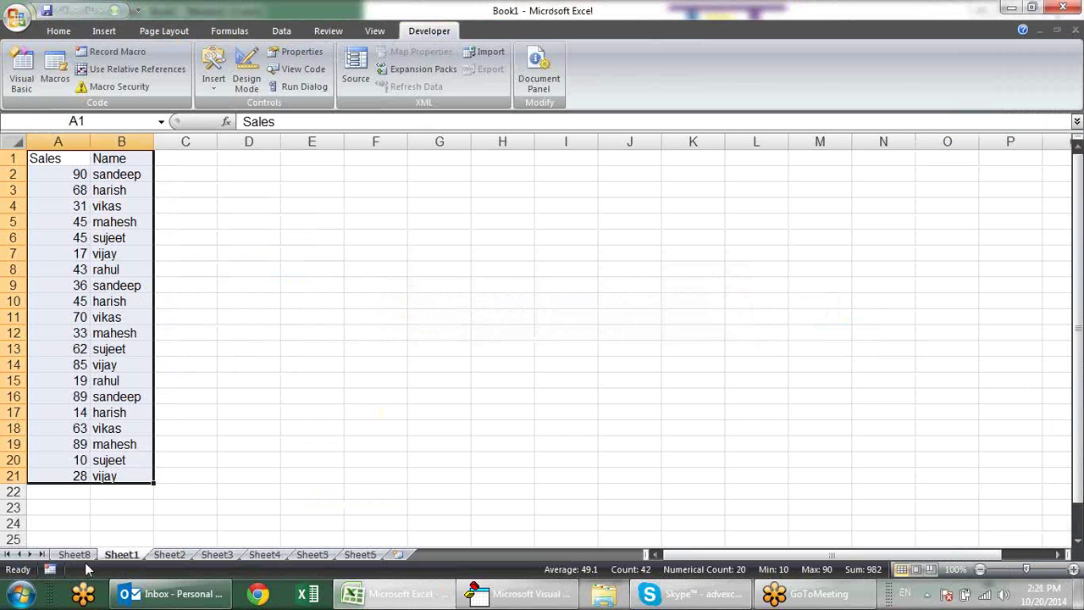
Select F5:J17 on Sheet1 and start recording Macro3.
click(84, 556)
click(115, 556)
drag(347, 222, 634, 416)
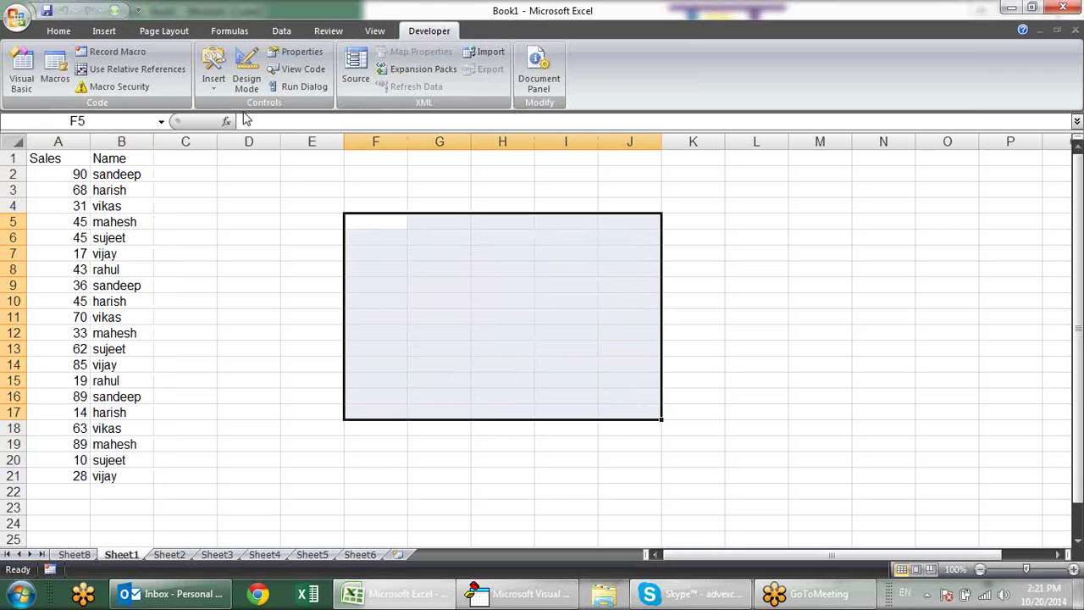
click(98, 32)
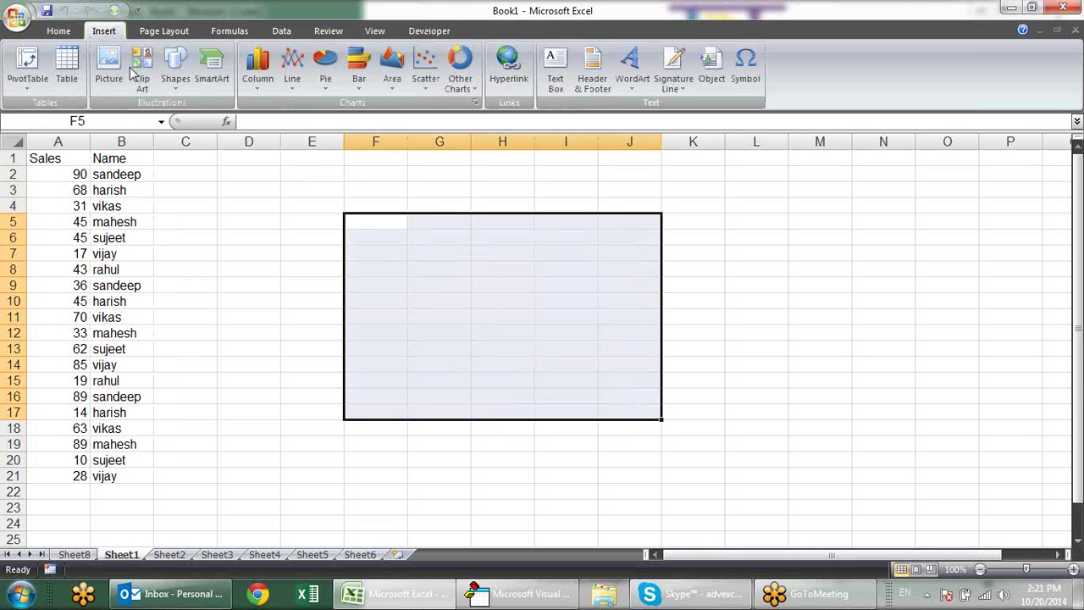
click(56, 31)
click(429, 30)
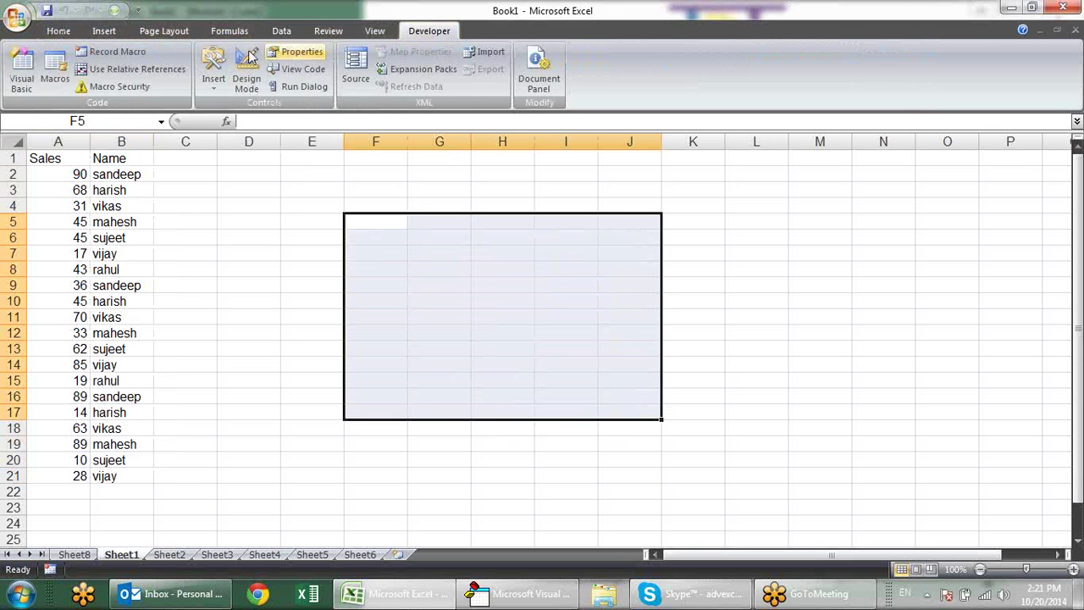
click(127, 51)
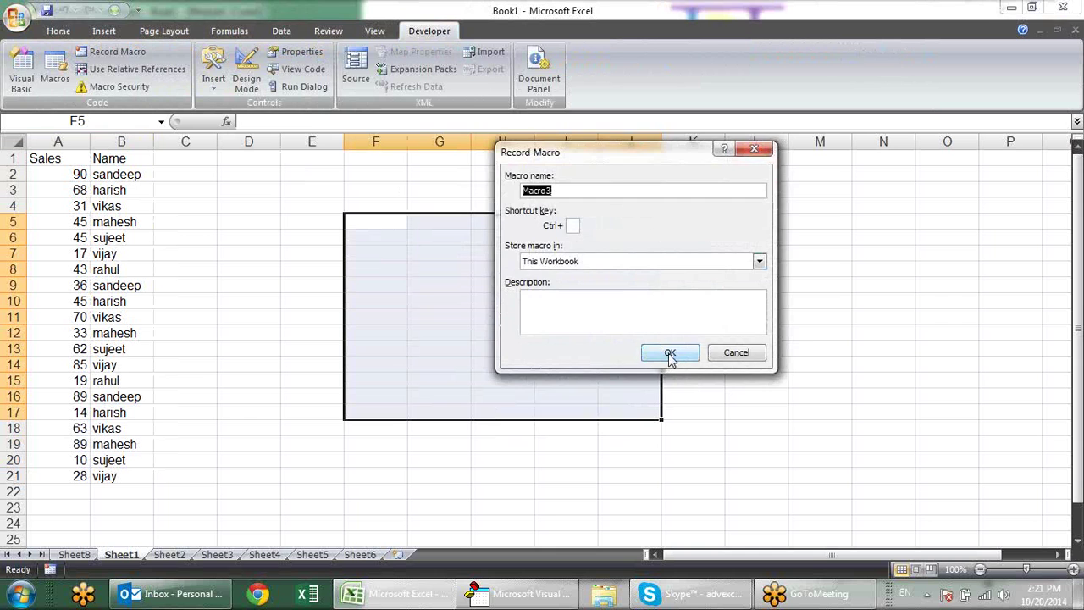
click(670, 355)
Apply All Borders to F5:J17, then go back to the Visual Basic Editor.
click(59, 31)
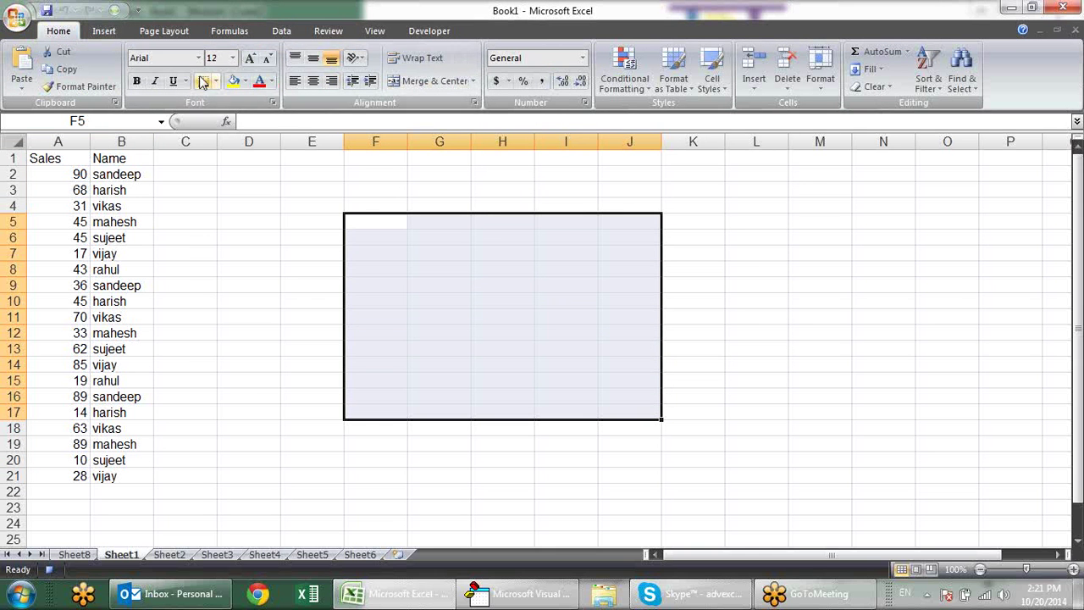
click(218, 80)
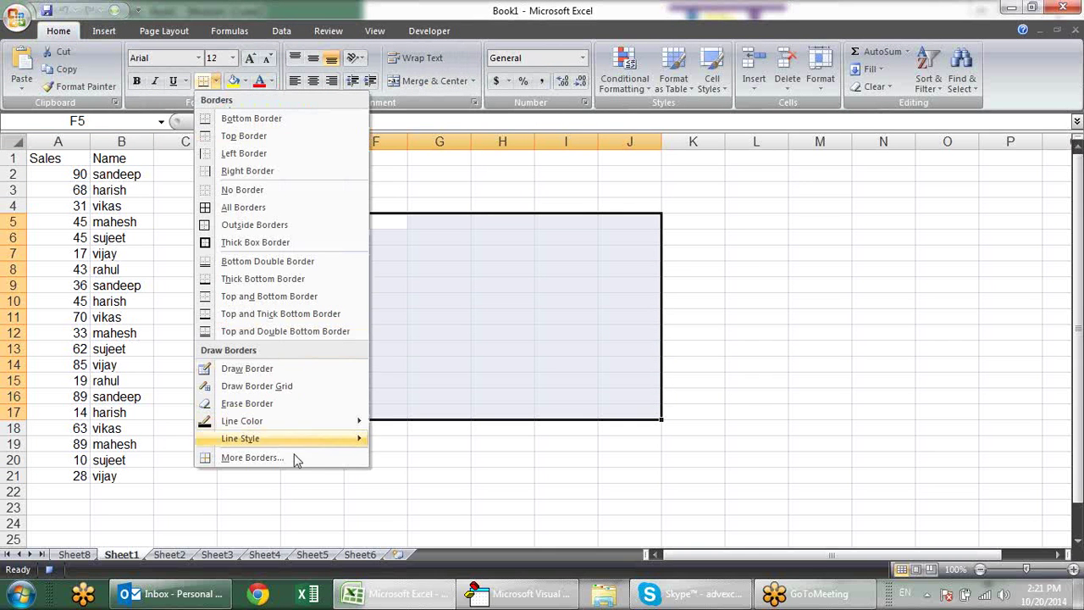
click(272, 207)
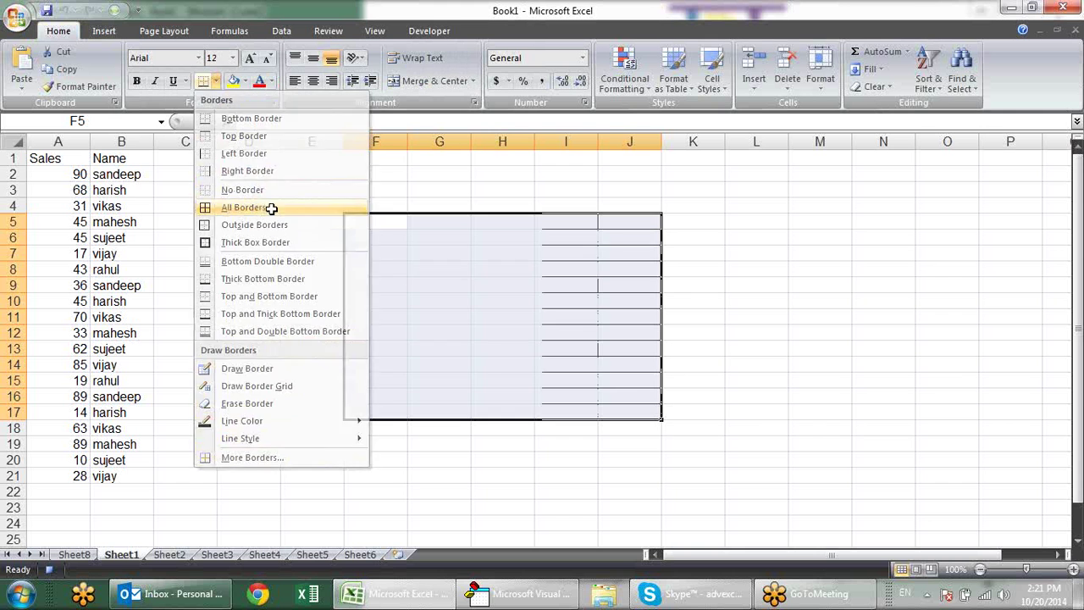
click(447, 32)
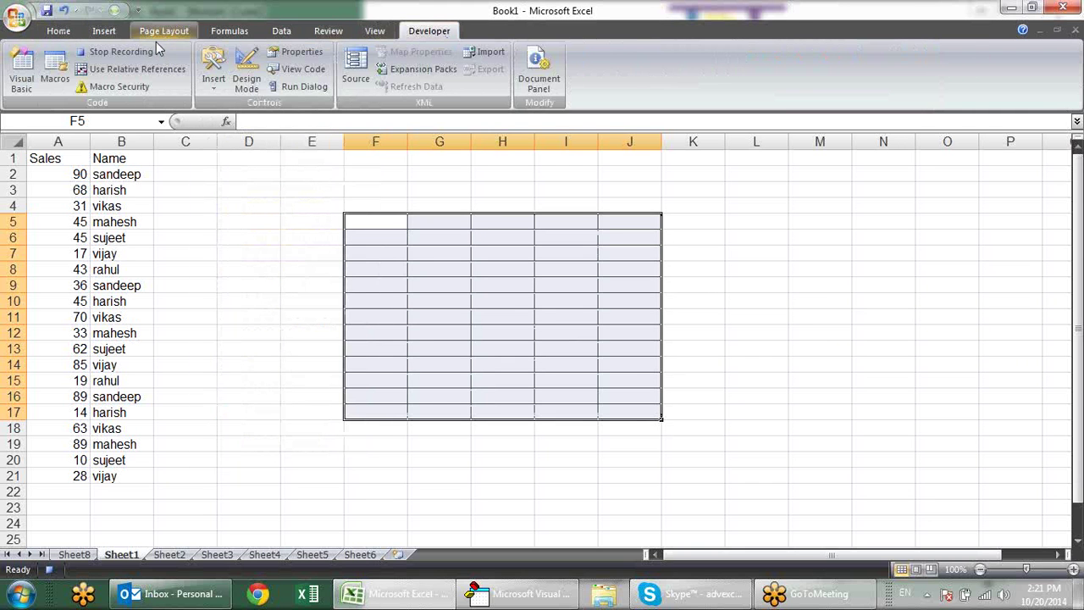
click(48, 81)
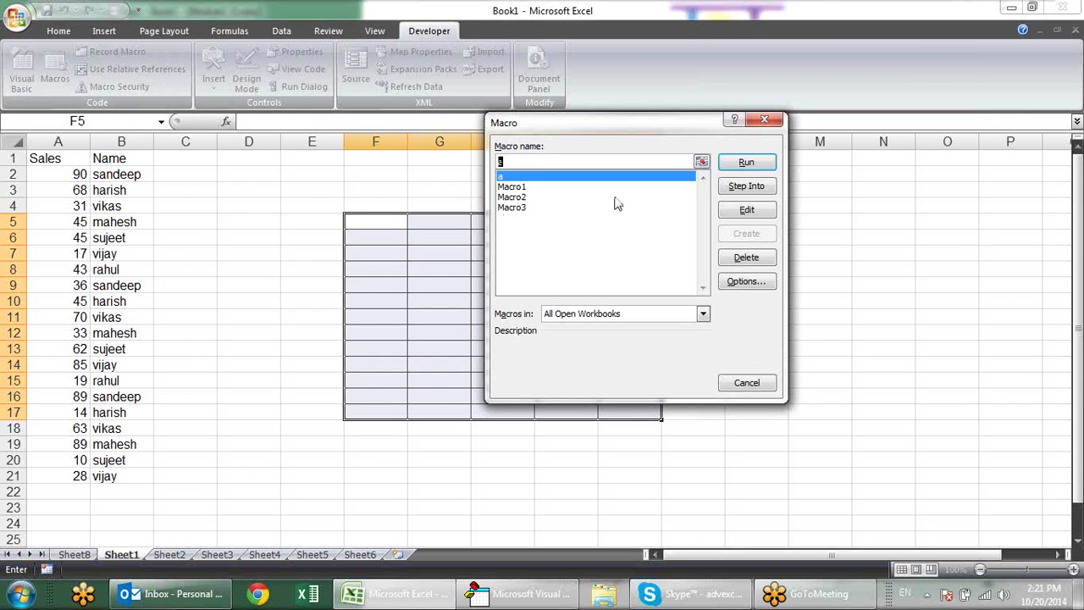
key(Escape)
click(514, 593)
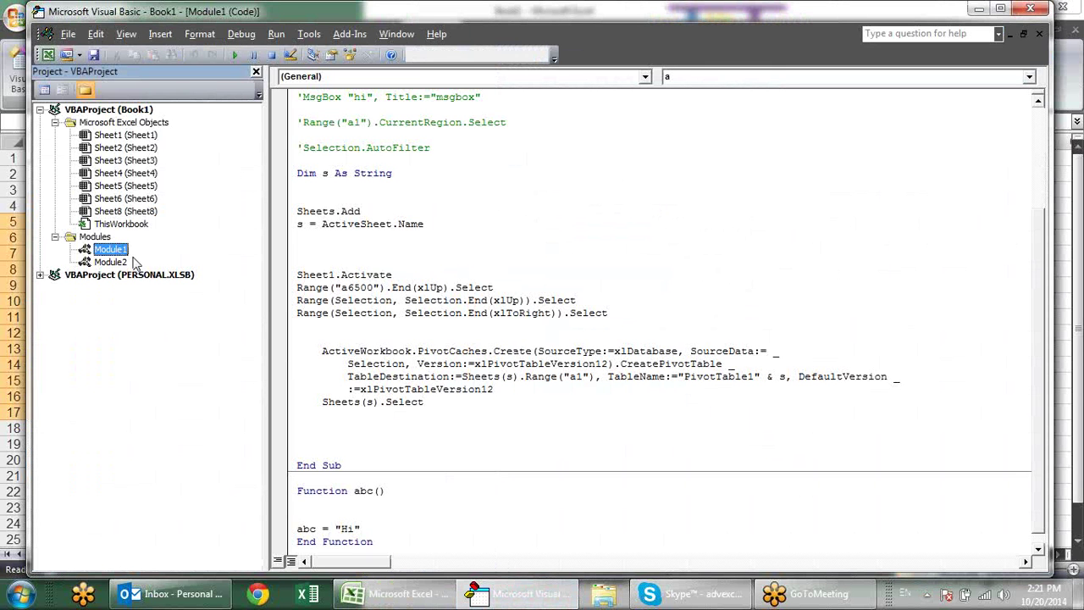
Open Module2 and highlight the recorded Selection.Borders statements of Macro3.
double_click(134, 263)
click(572, 263)
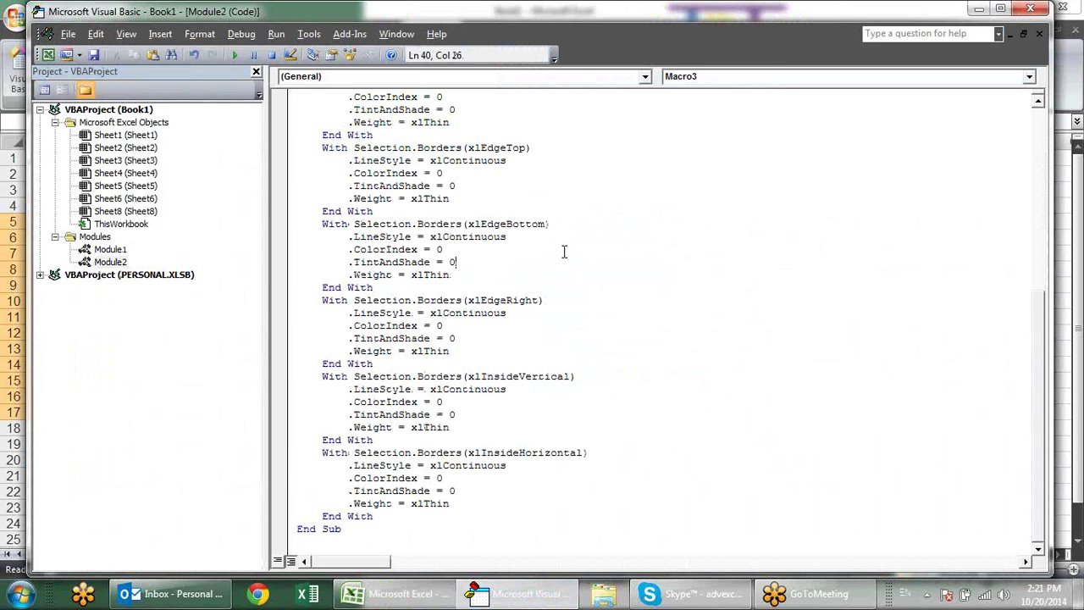
scroll(559, 247, up, 6)
scroll(559, 247, down, 1)
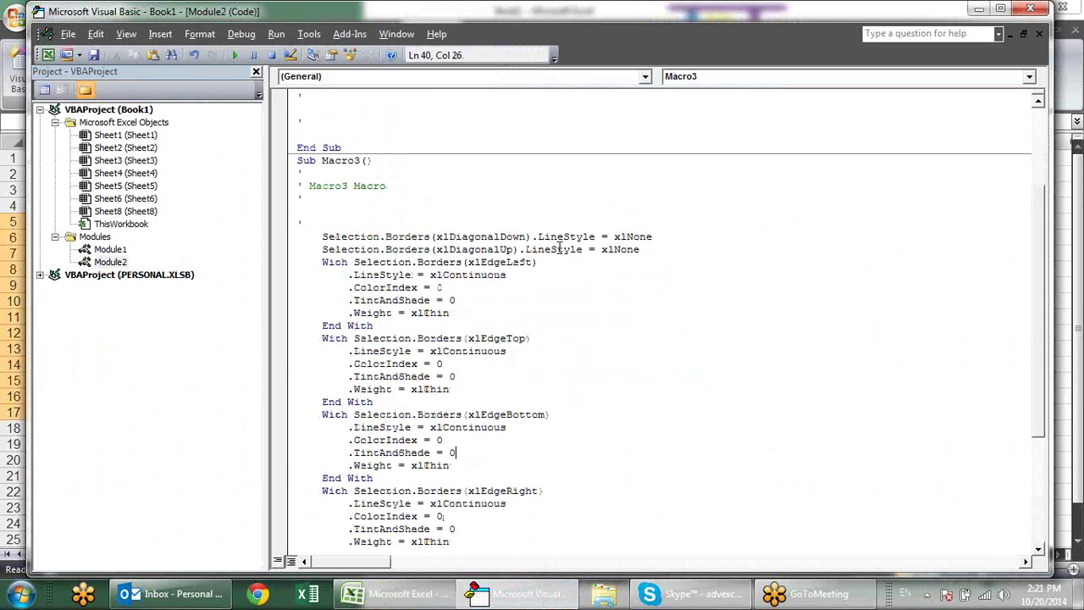
scroll(560, 246, down, 1)
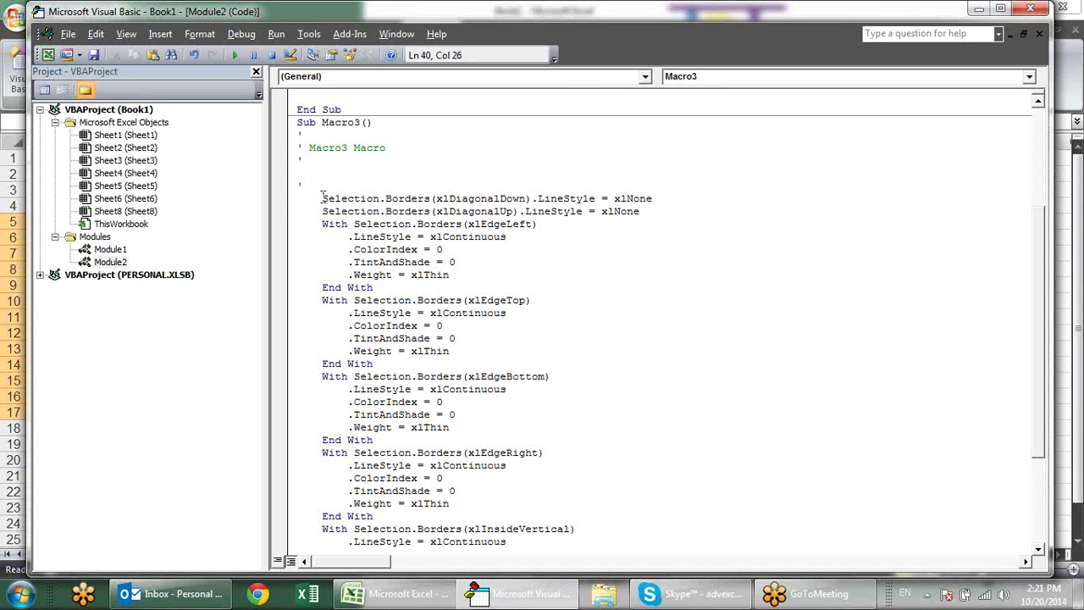
drag(322, 198, 610, 464)
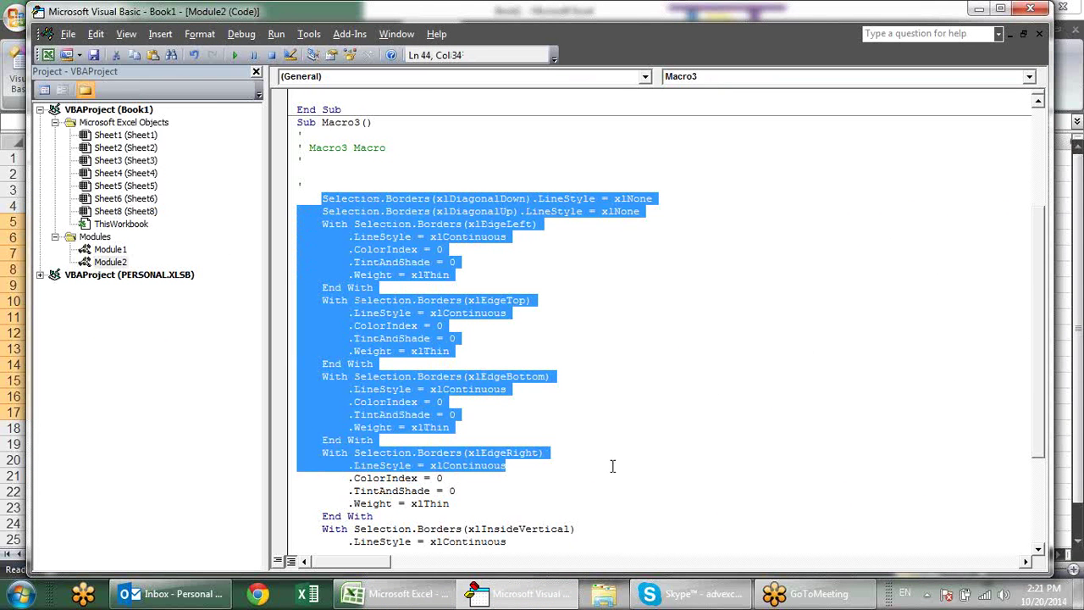
scroll(650, 298, down, 4)
scroll(648, 300, up, 4)
scroll(707, 361, up, 3)
Pick out the xlDiagonalDown xlNone setting, the xlEdgeLeft reference and the two diagonal-border lines.
click(584, 378)
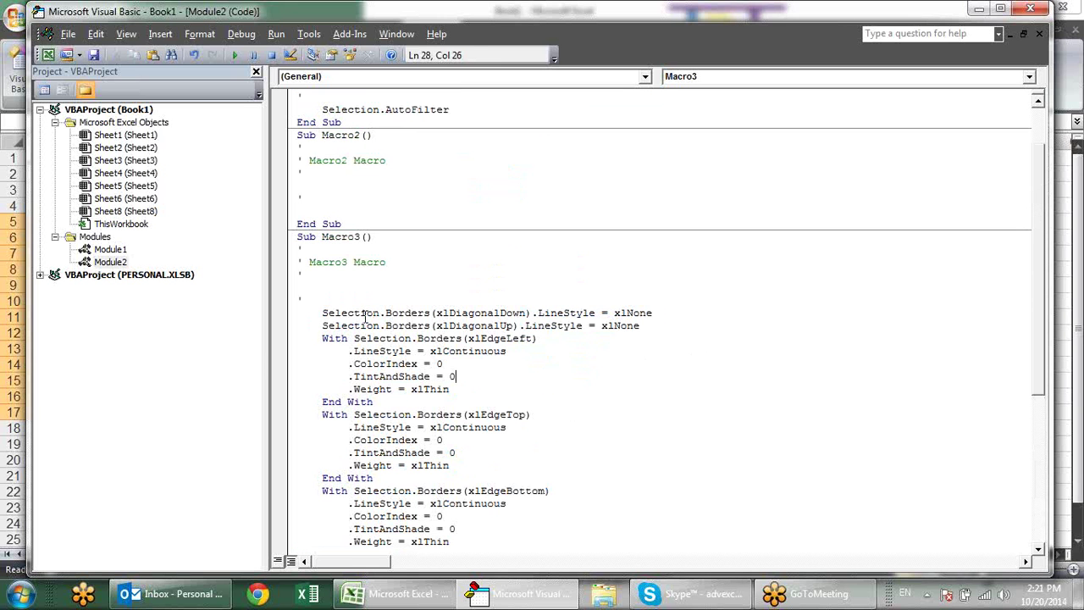
double_click(393, 312)
click(506, 313)
mouse_move(614, 313)
mouse_down()
mouse_move(659, 313)
mouse_move(569, 326)
mouse_up()
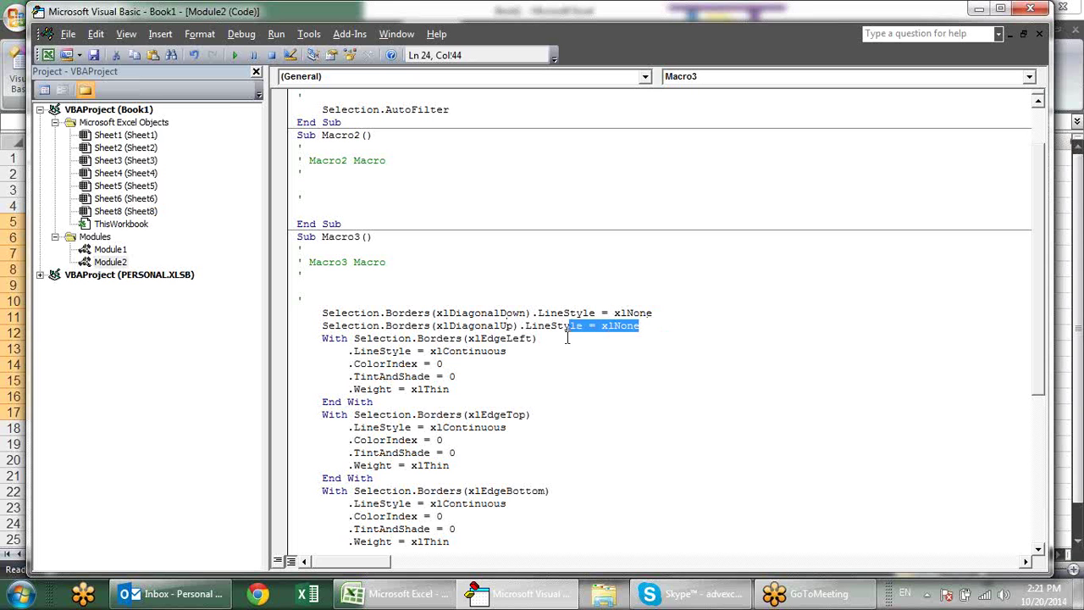
click(669, 363)
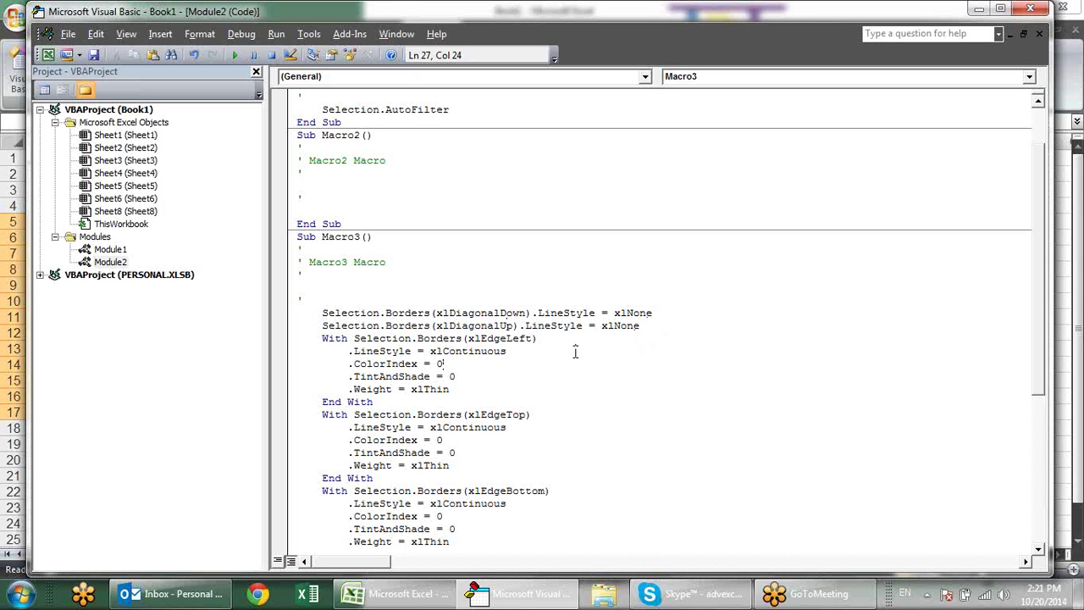
click(324, 338)
drag(473, 338, 518, 338)
drag(386, 313, 387, 326)
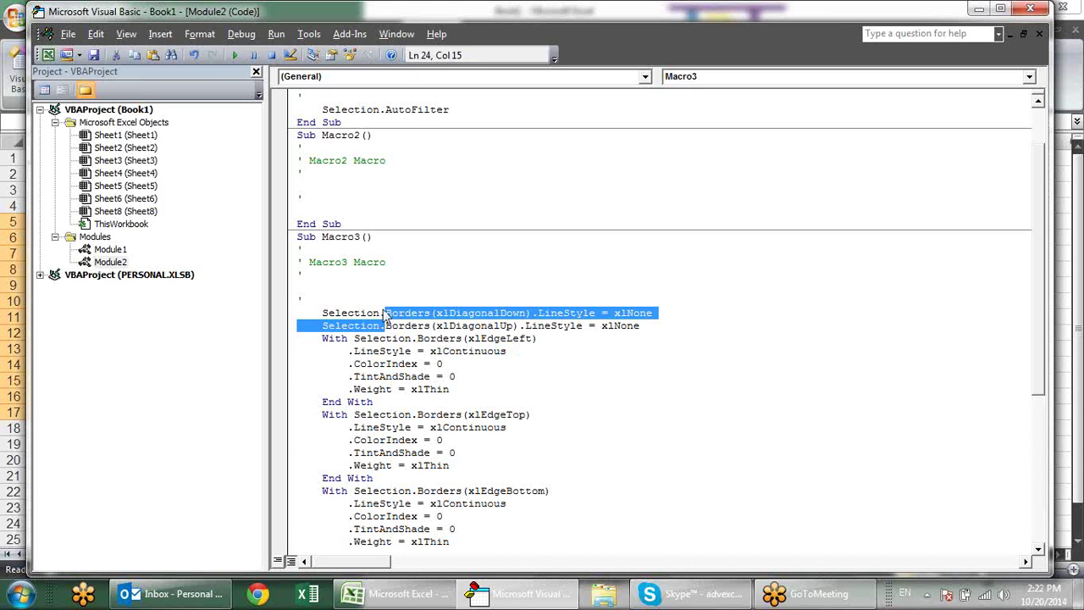
click(386, 313)
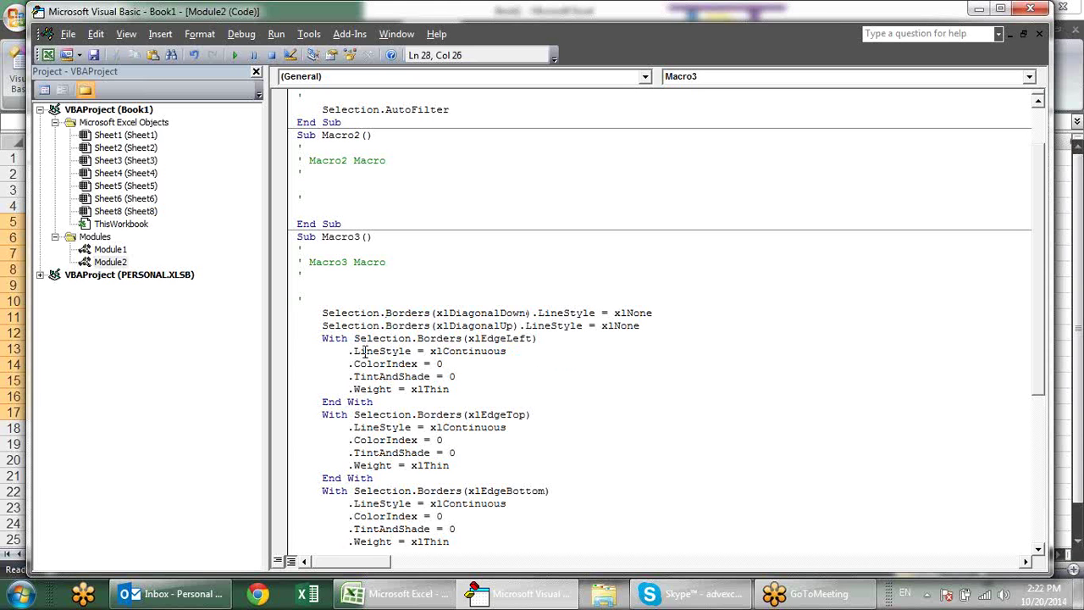
drag(322, 338, 540, 338)
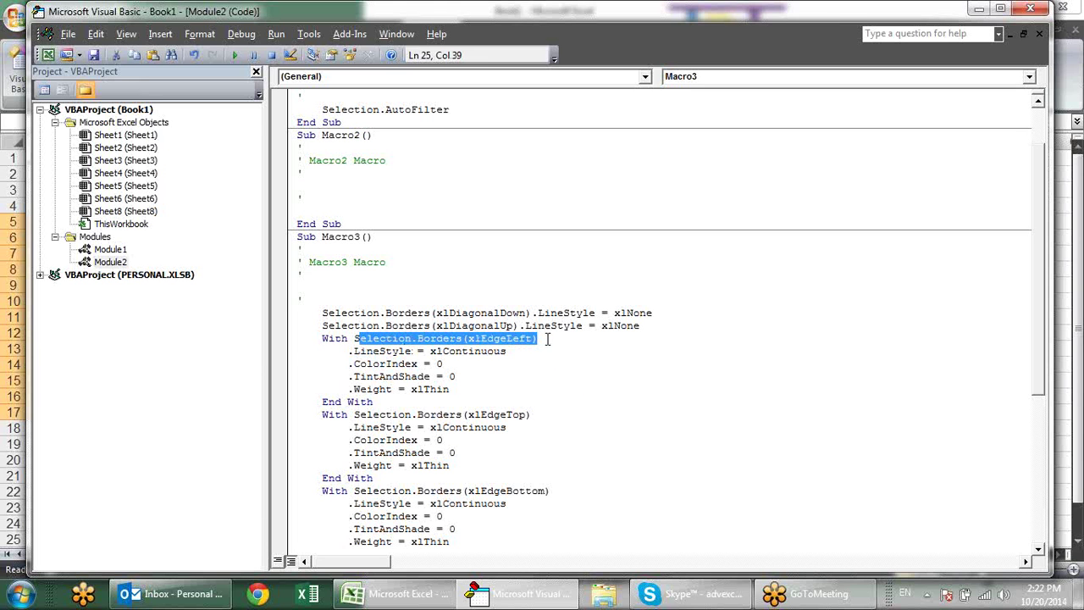
click(542, 366)
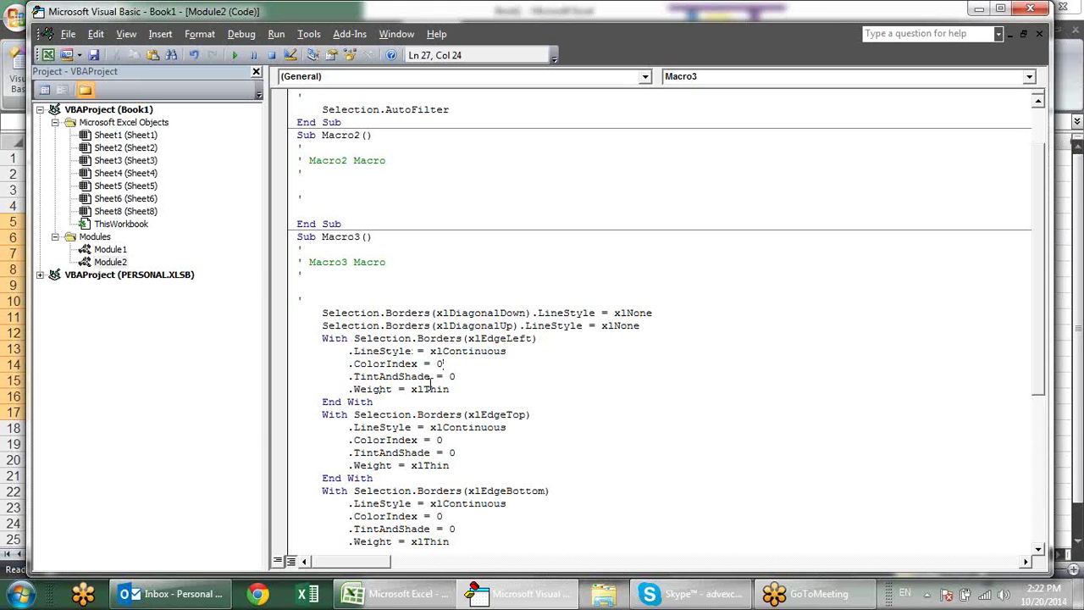
click(412, 404)
drag(294, 338, 427, 405)
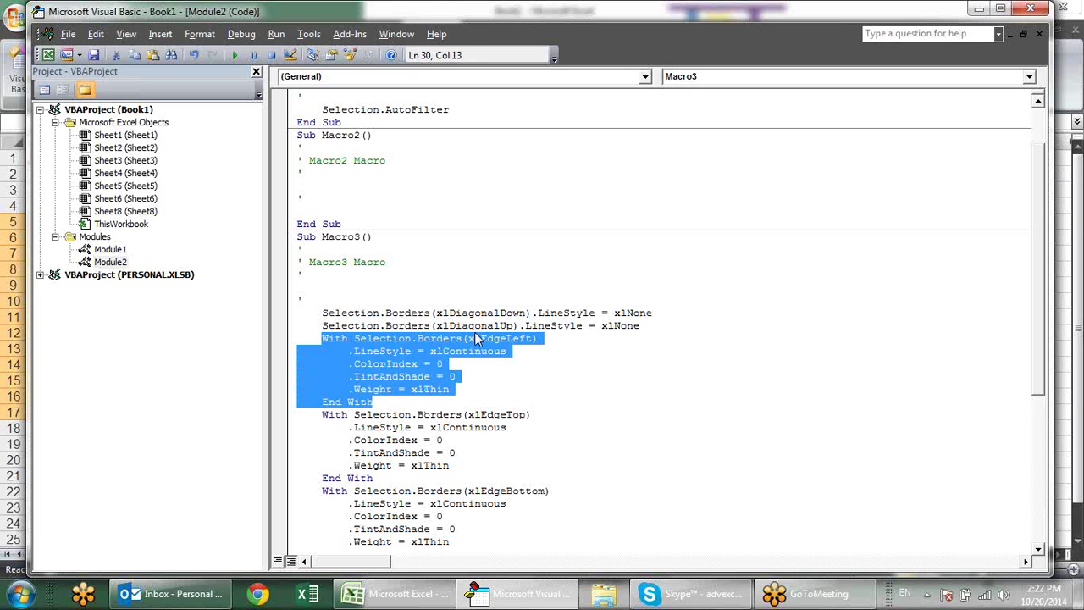
drag(334, 415, 513, 466)
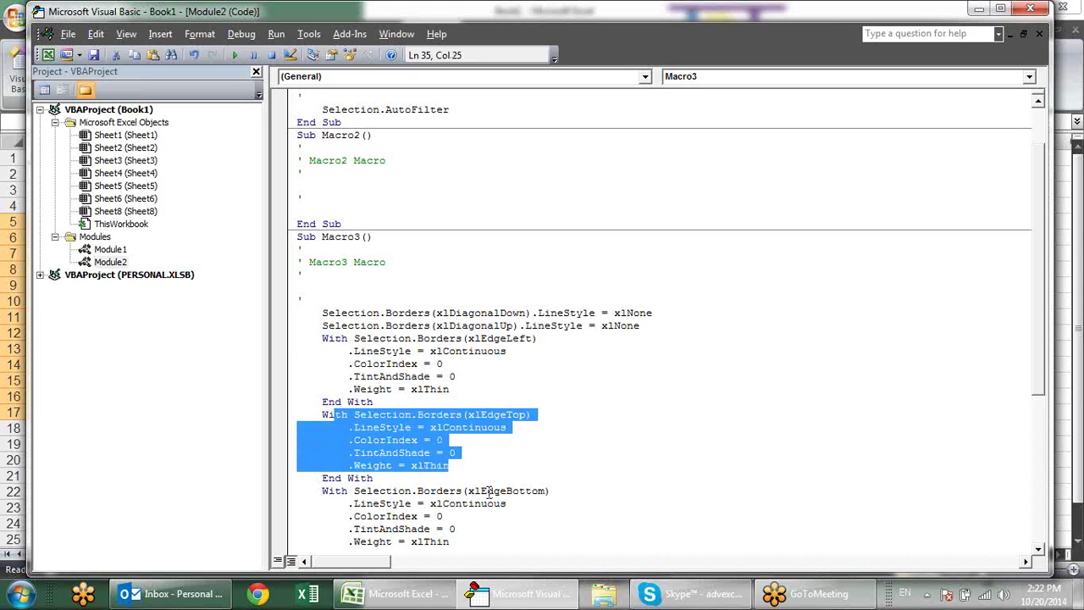
drag(489, 491, 508, 529)
scroll(535, 476, down, 3)
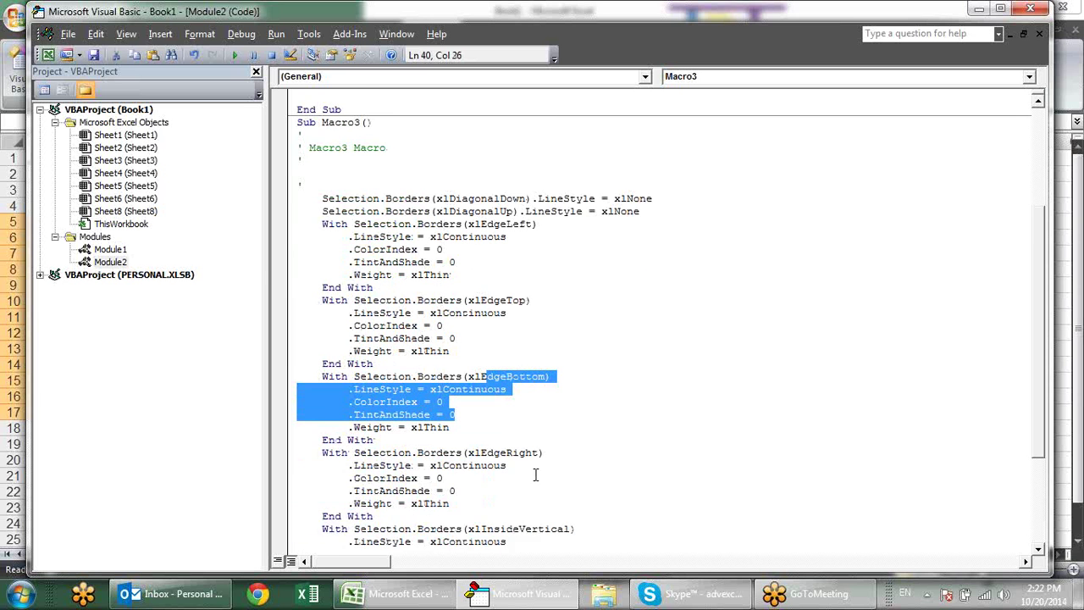
scroll(535, 470, down, 1)
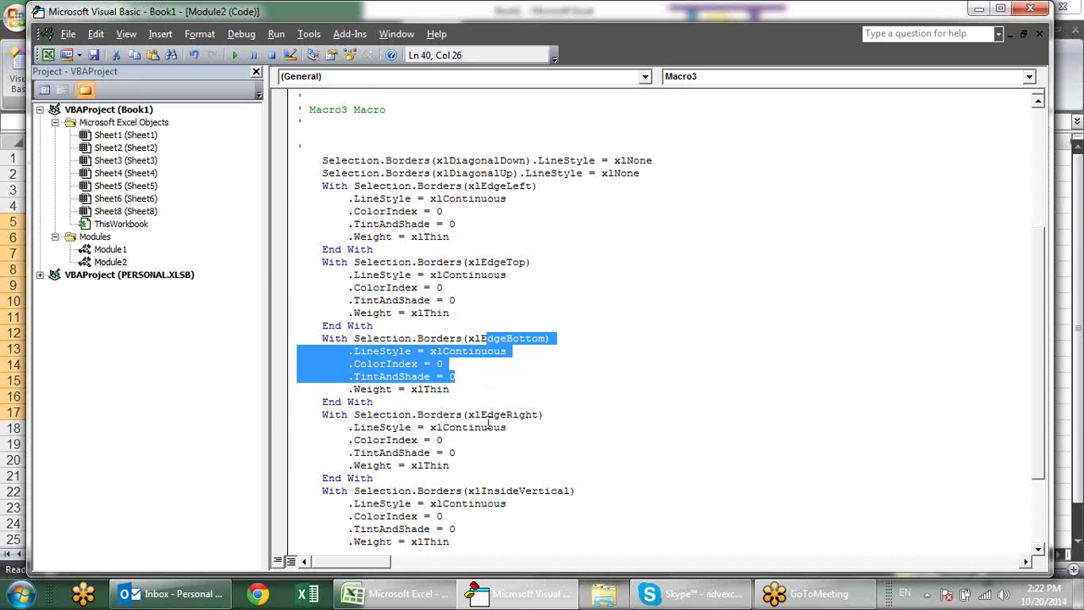
drag(487, 415, 522, 456)
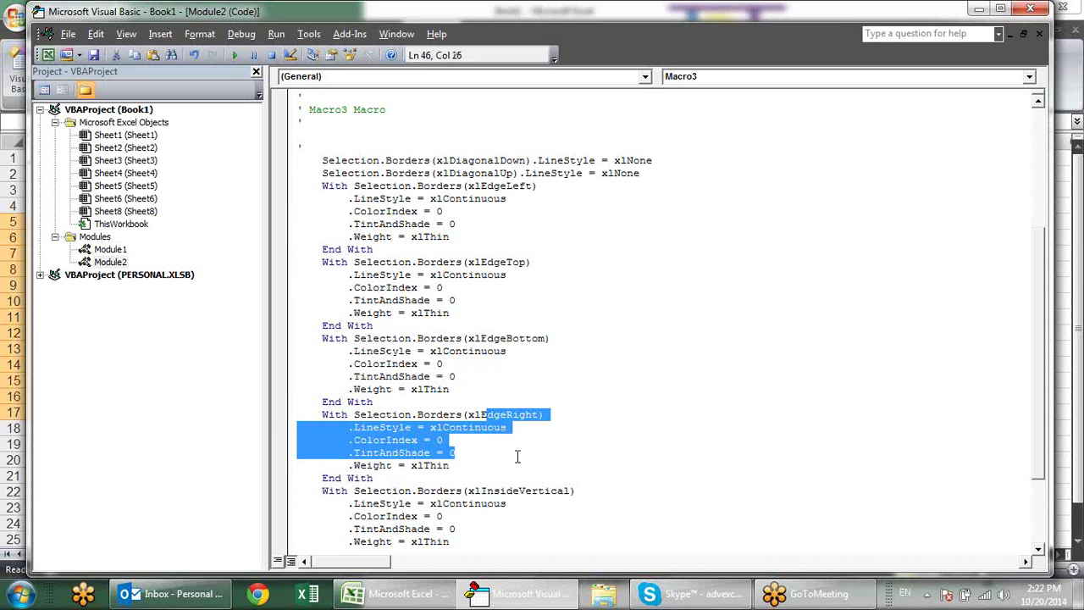
scroll(541, 380, down, 3)
drag(513, 377, 554, 497)
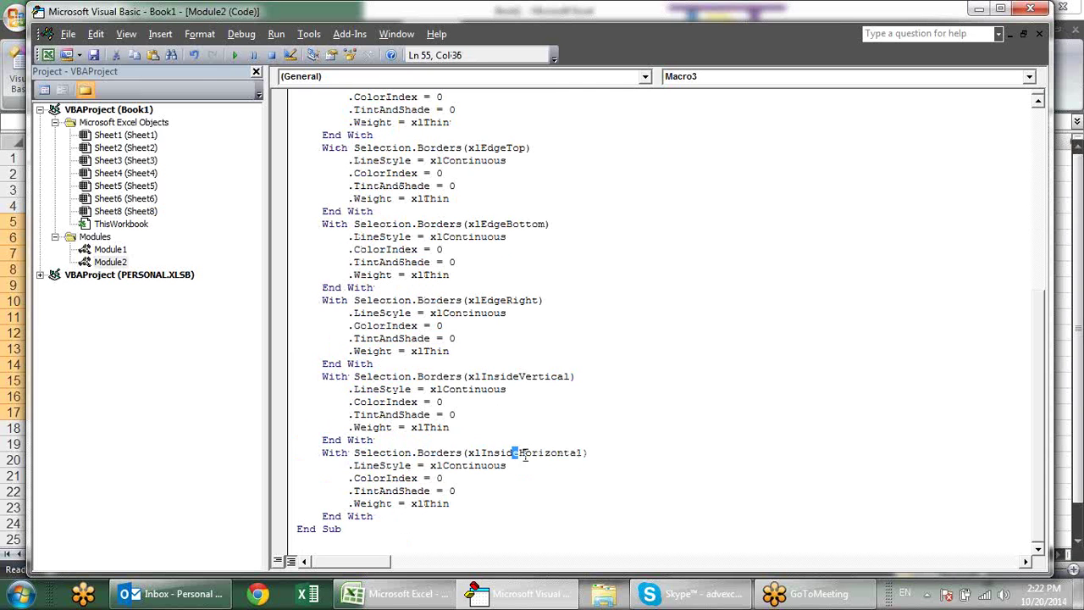
click(542, 507)
scroll(683, 295, up, 3)
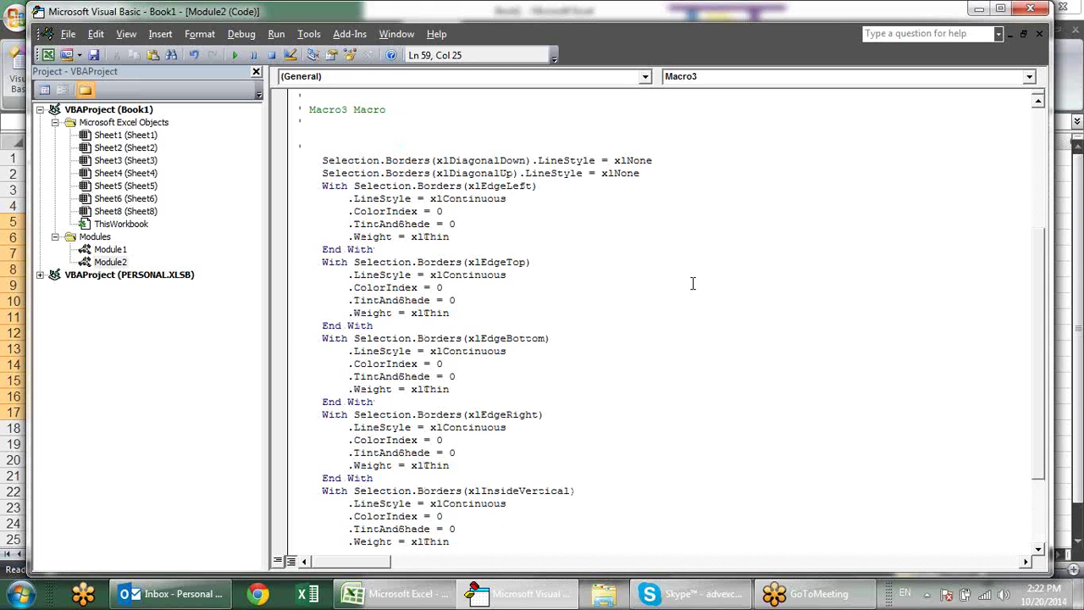
scroll(692, 284, up, 2)
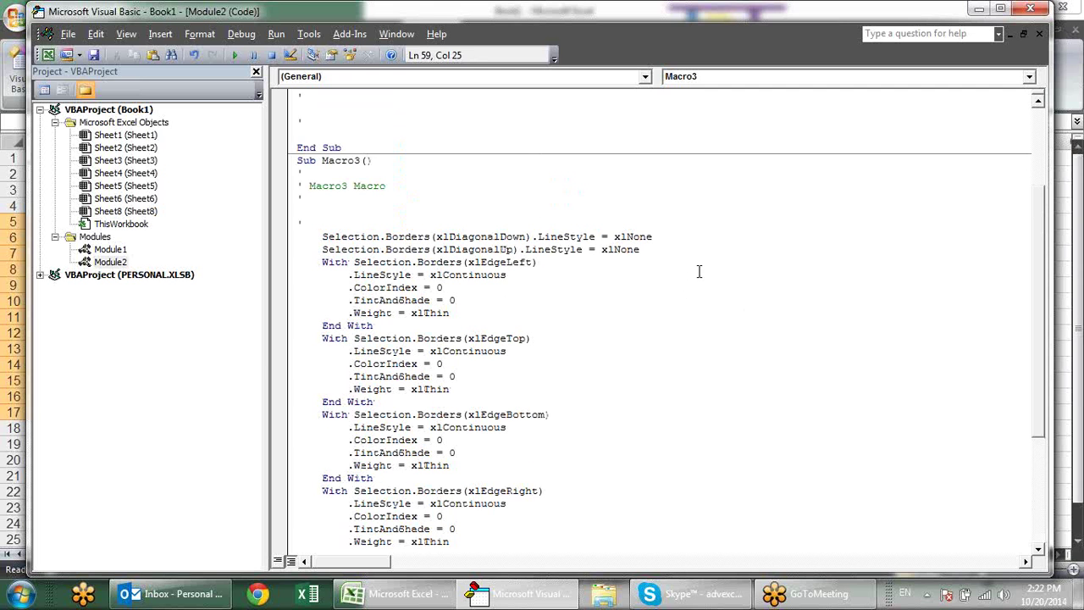
scroll(698, 271, down, 2)
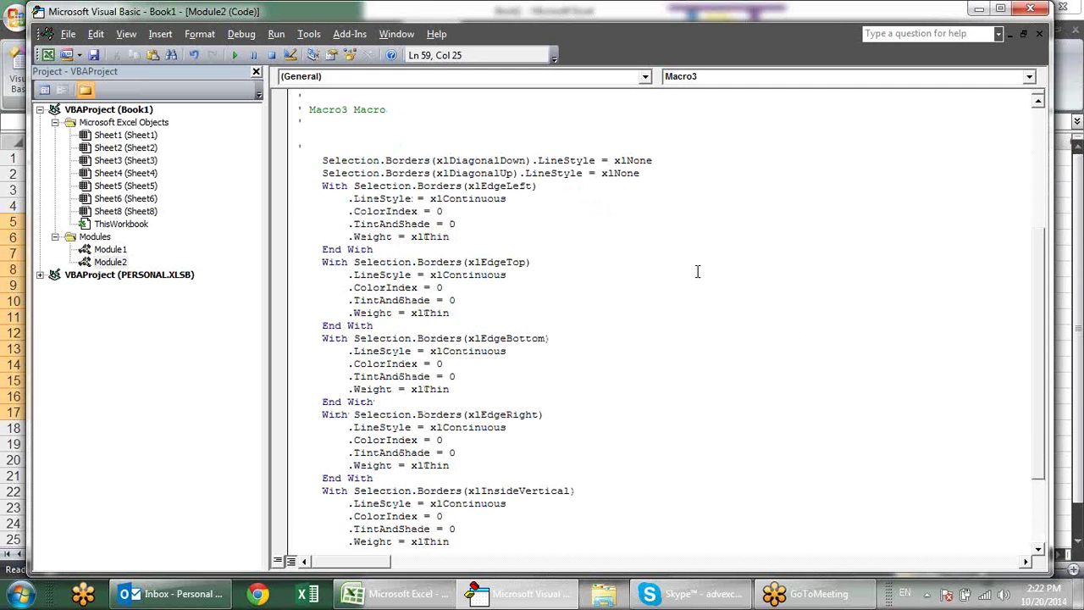
scroll(565, 234, up, 2)
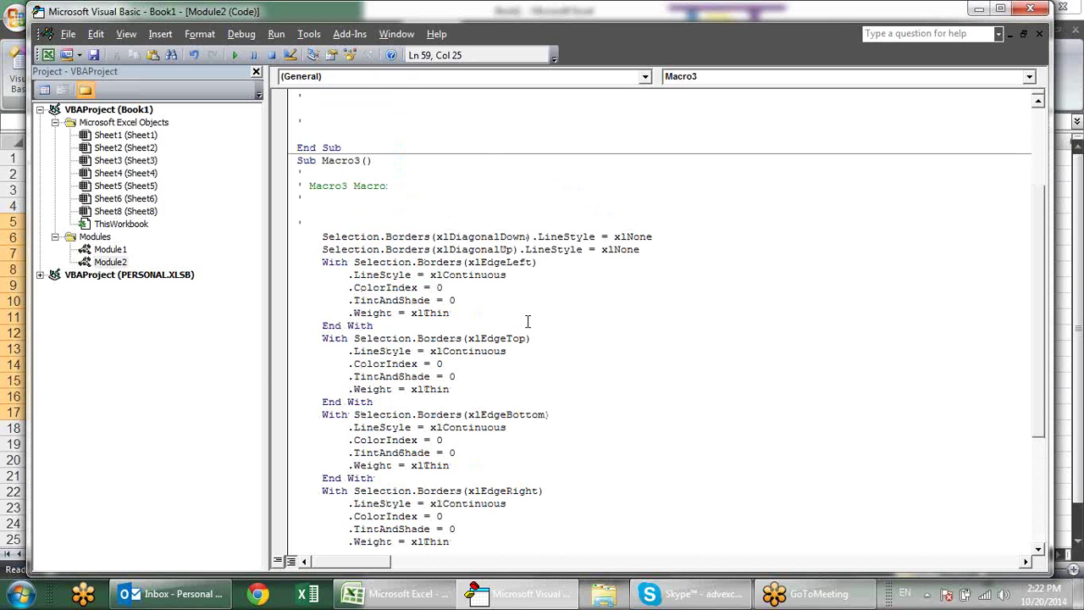
scroll(524, 322, down, 4)
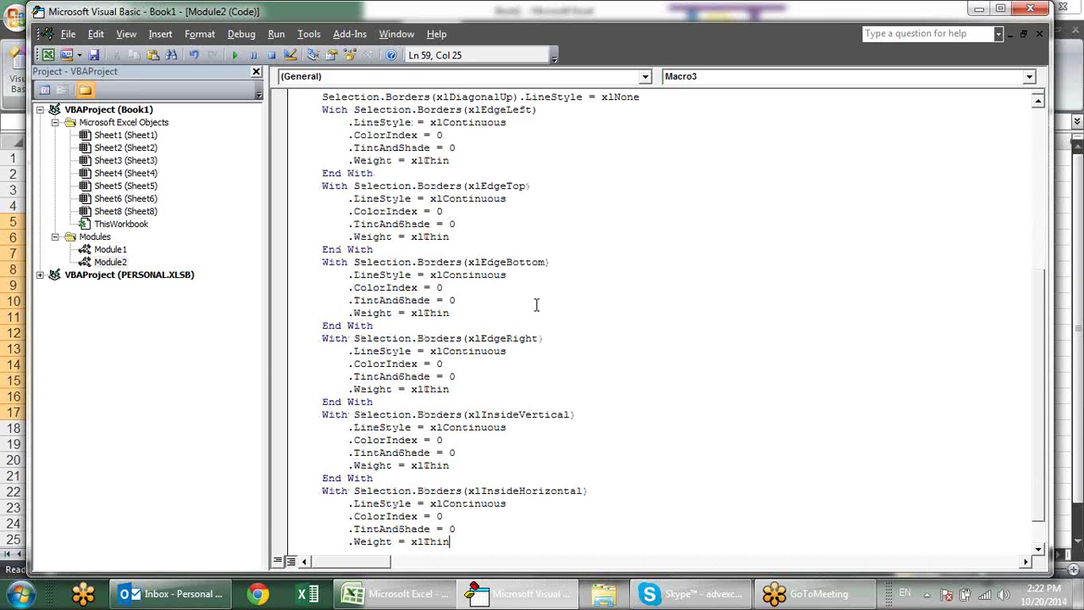
scroll(535, 303, down, 1)
scroll(543, 298, up, 6)
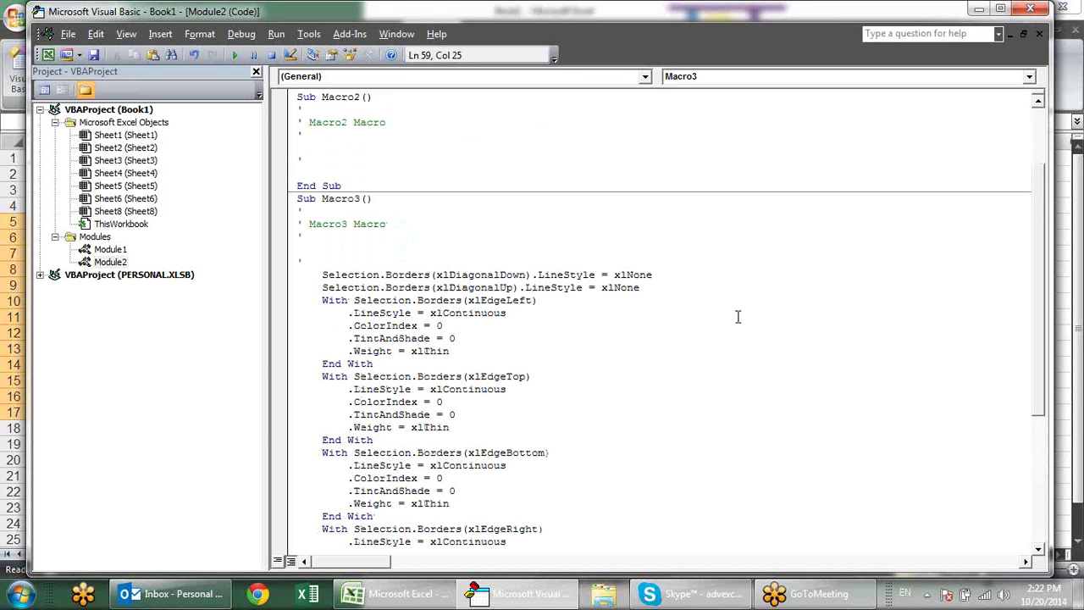
Save the workbook as macrorange.xlsm and close the VBA editor to return to Sheet1.
key(ctrl+s)
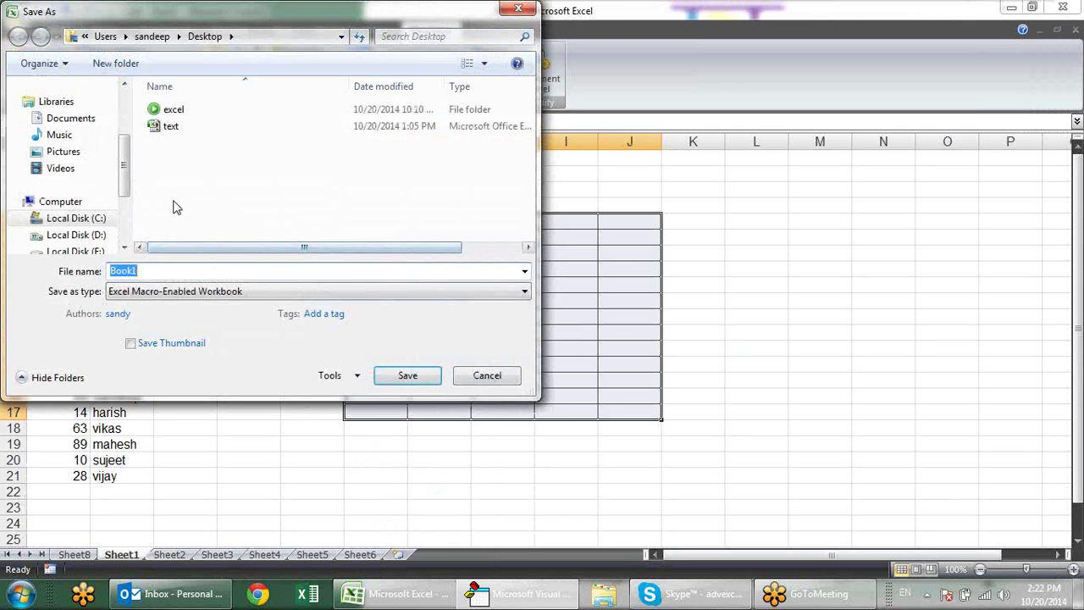
text(mac)
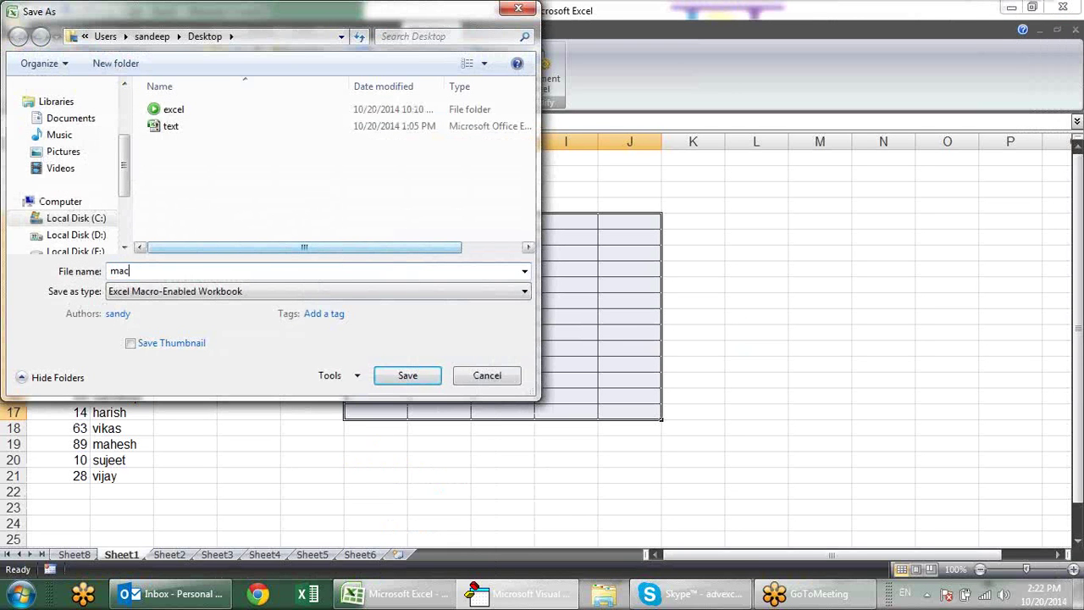
text(ror)
text(ange)
key(Return)
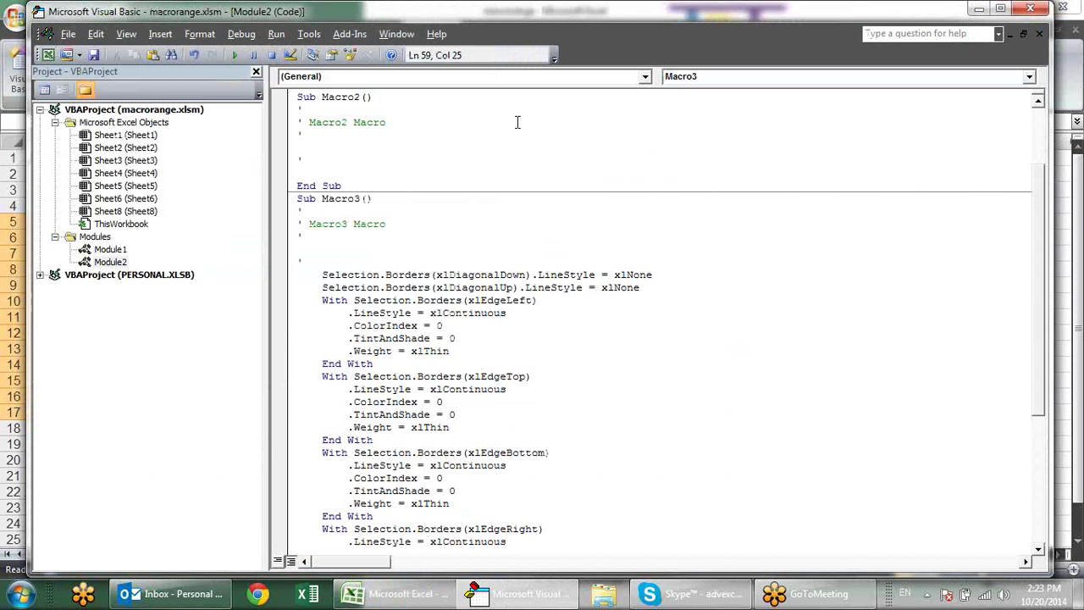
click(1030, 8)
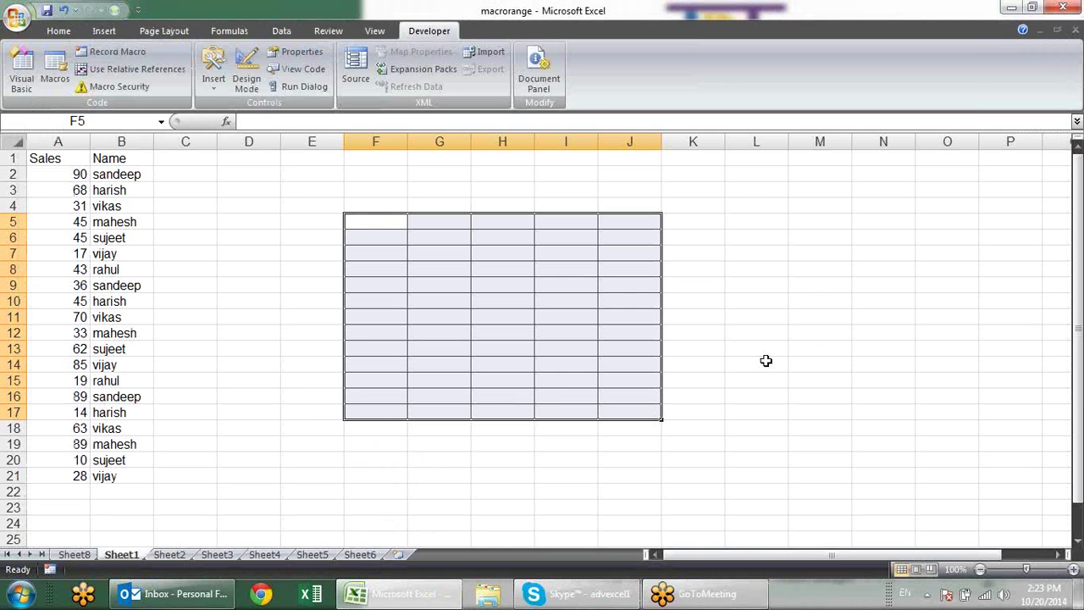
Deselect F5:J17, view Home's Conditional Formatting Highlight Cells Rules, glance at Data, then return to Home.
click(818, 364)
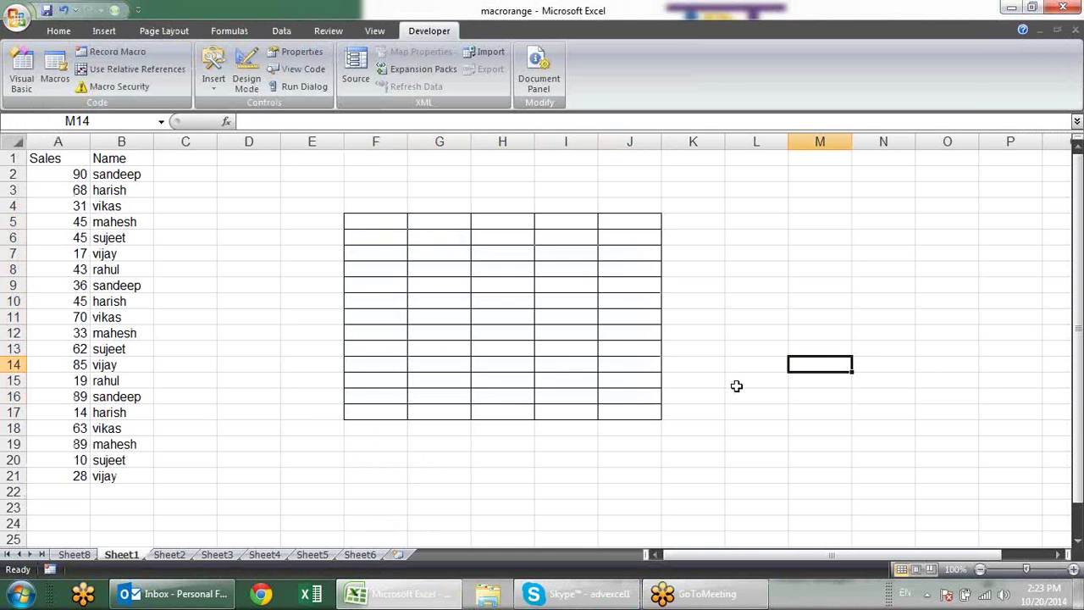
click(59, 31)
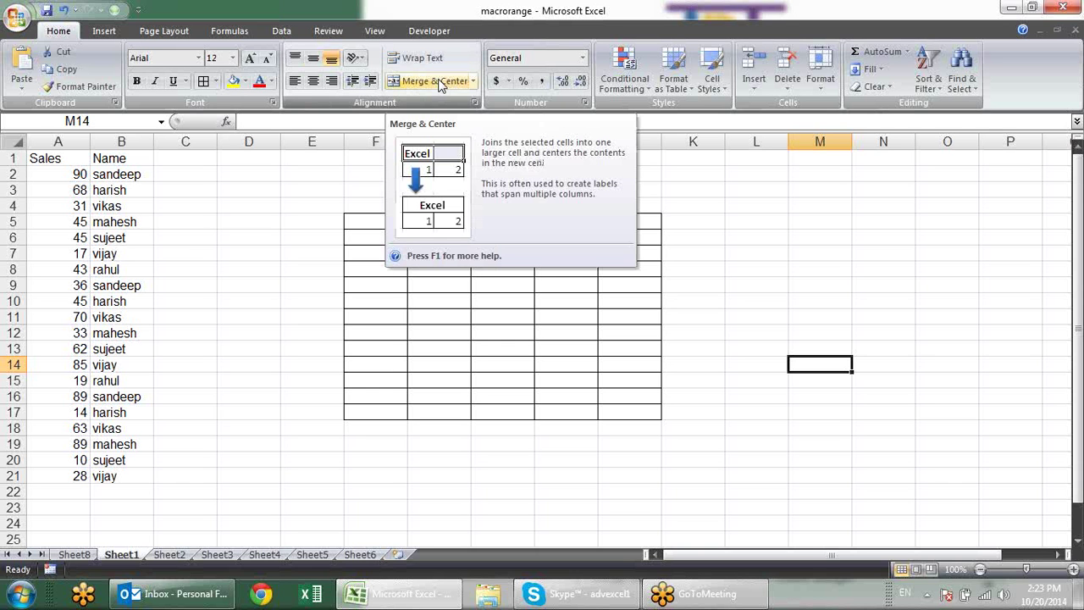
click(624, 74)
mouse_move(638, 125)
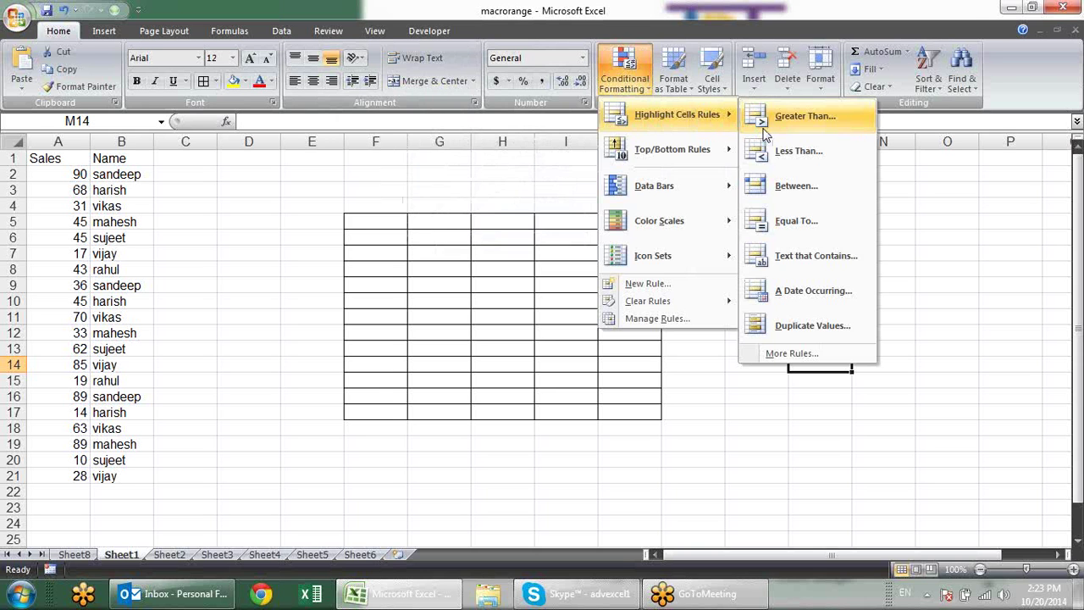
click(418, 166)
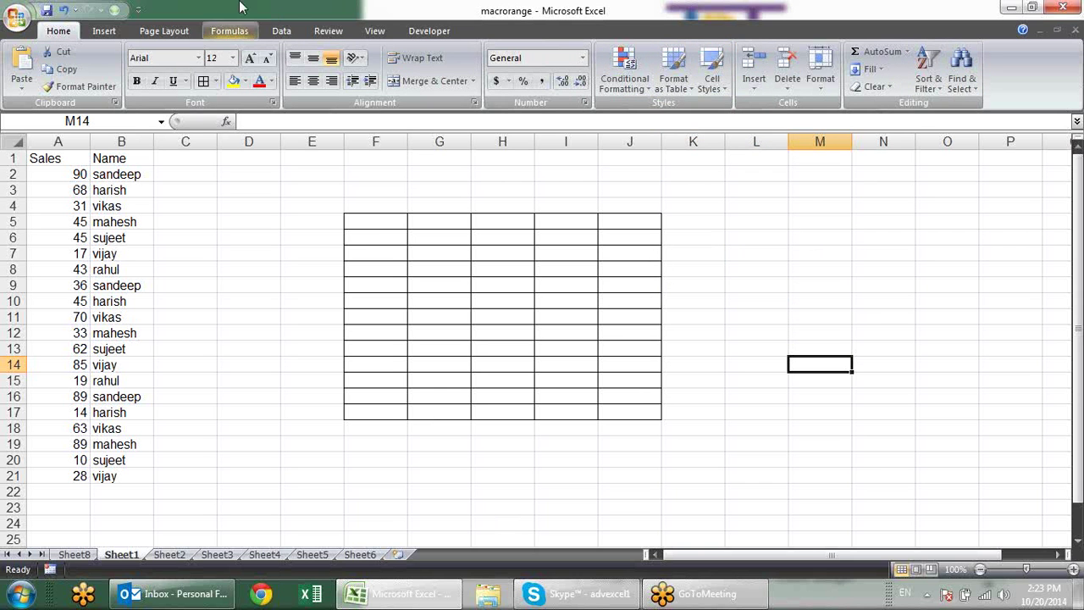
click(281, 30)
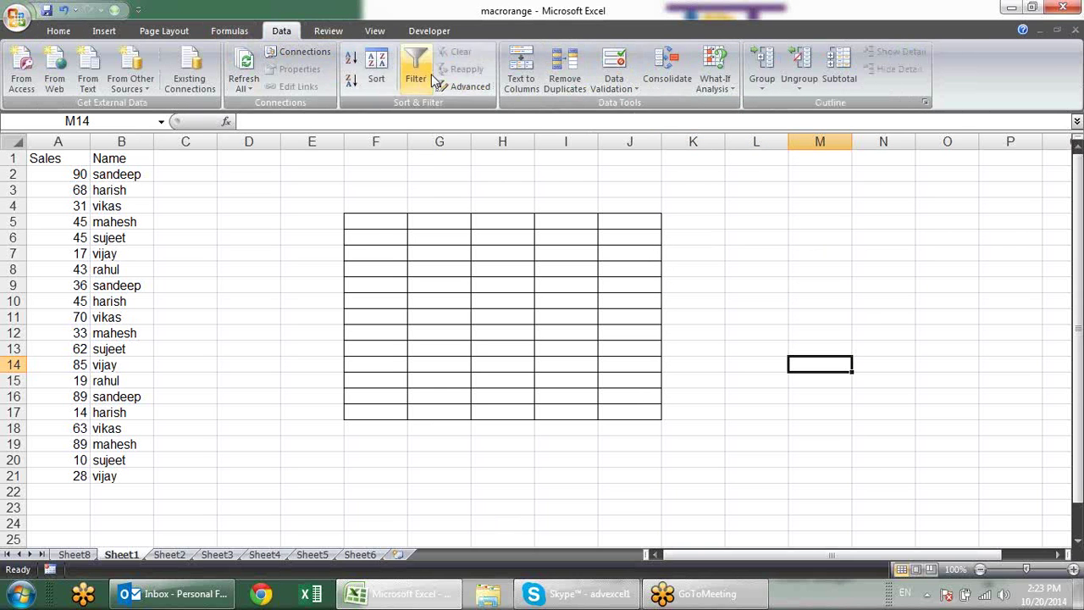
click(59, 33)
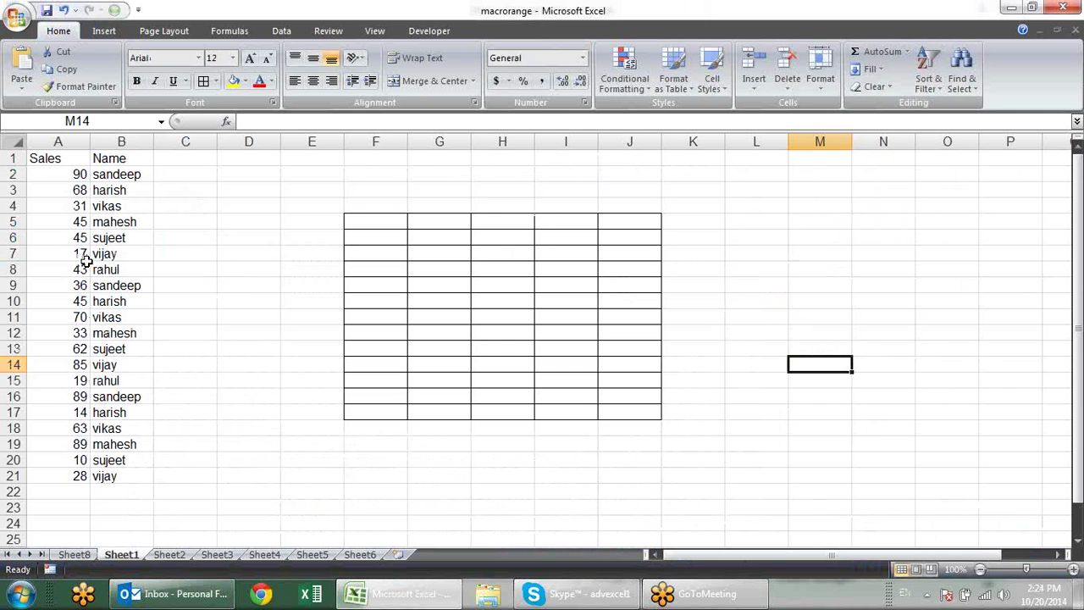
click(86, 257)
drag(79, 160, 107, 475)
click(127, 493)
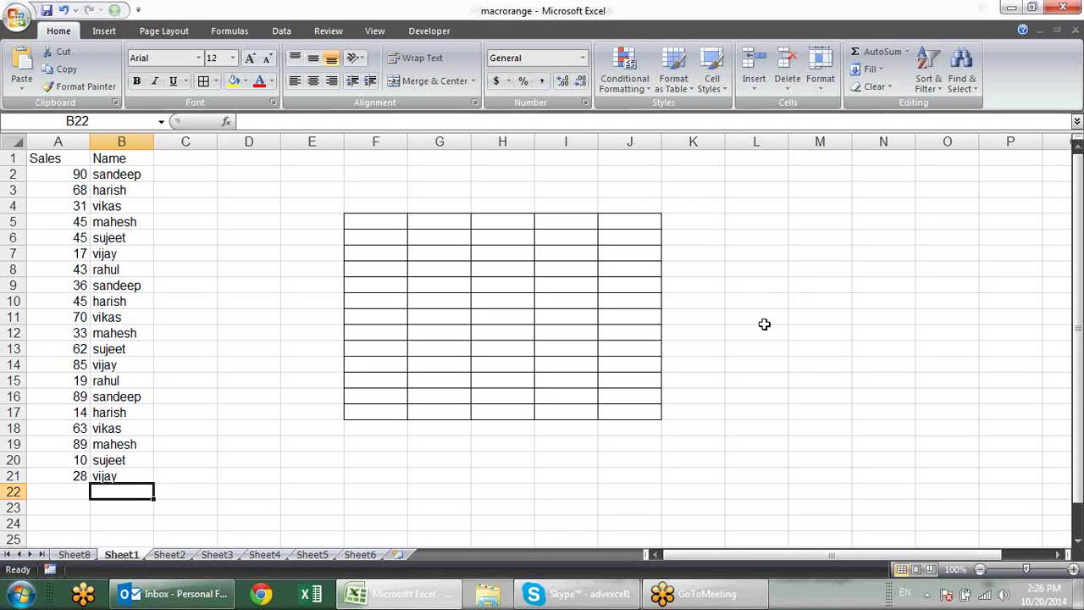
click(16, 17)
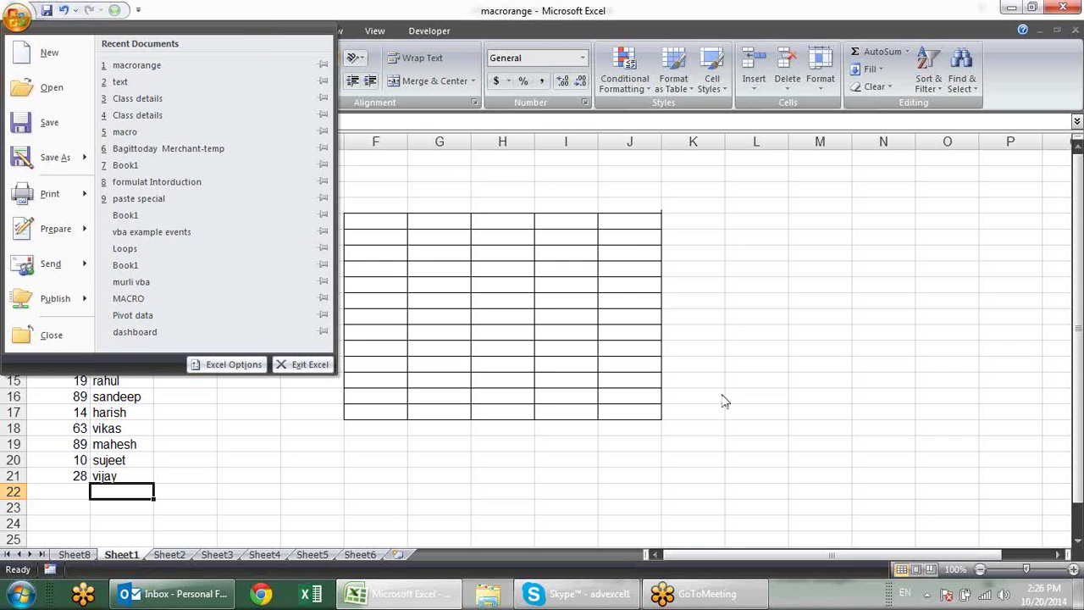
click(827, 383)
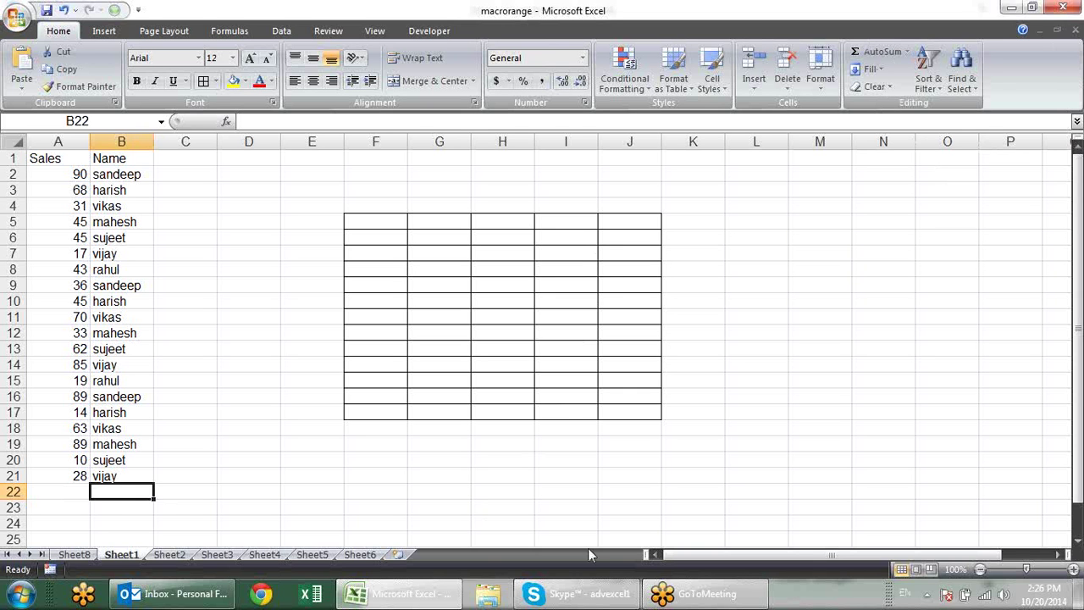
click(409, 598)
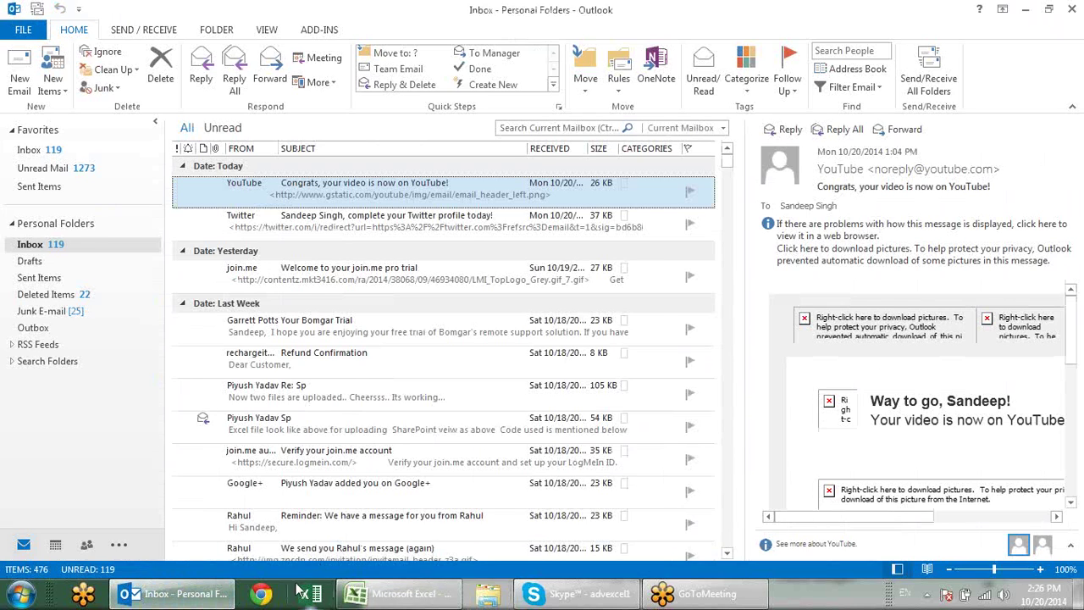
click(432, 593)
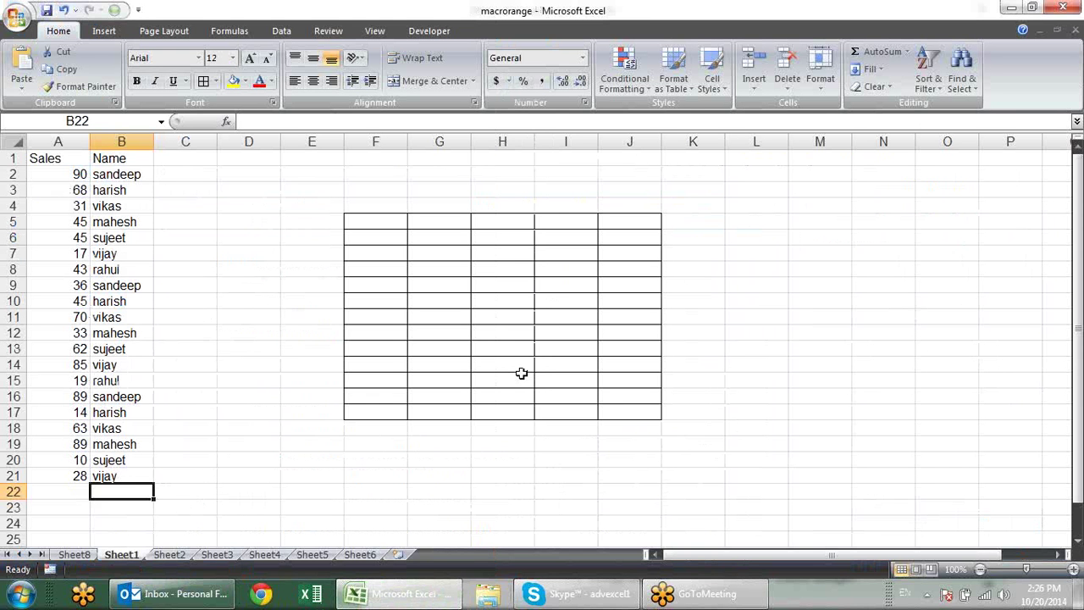